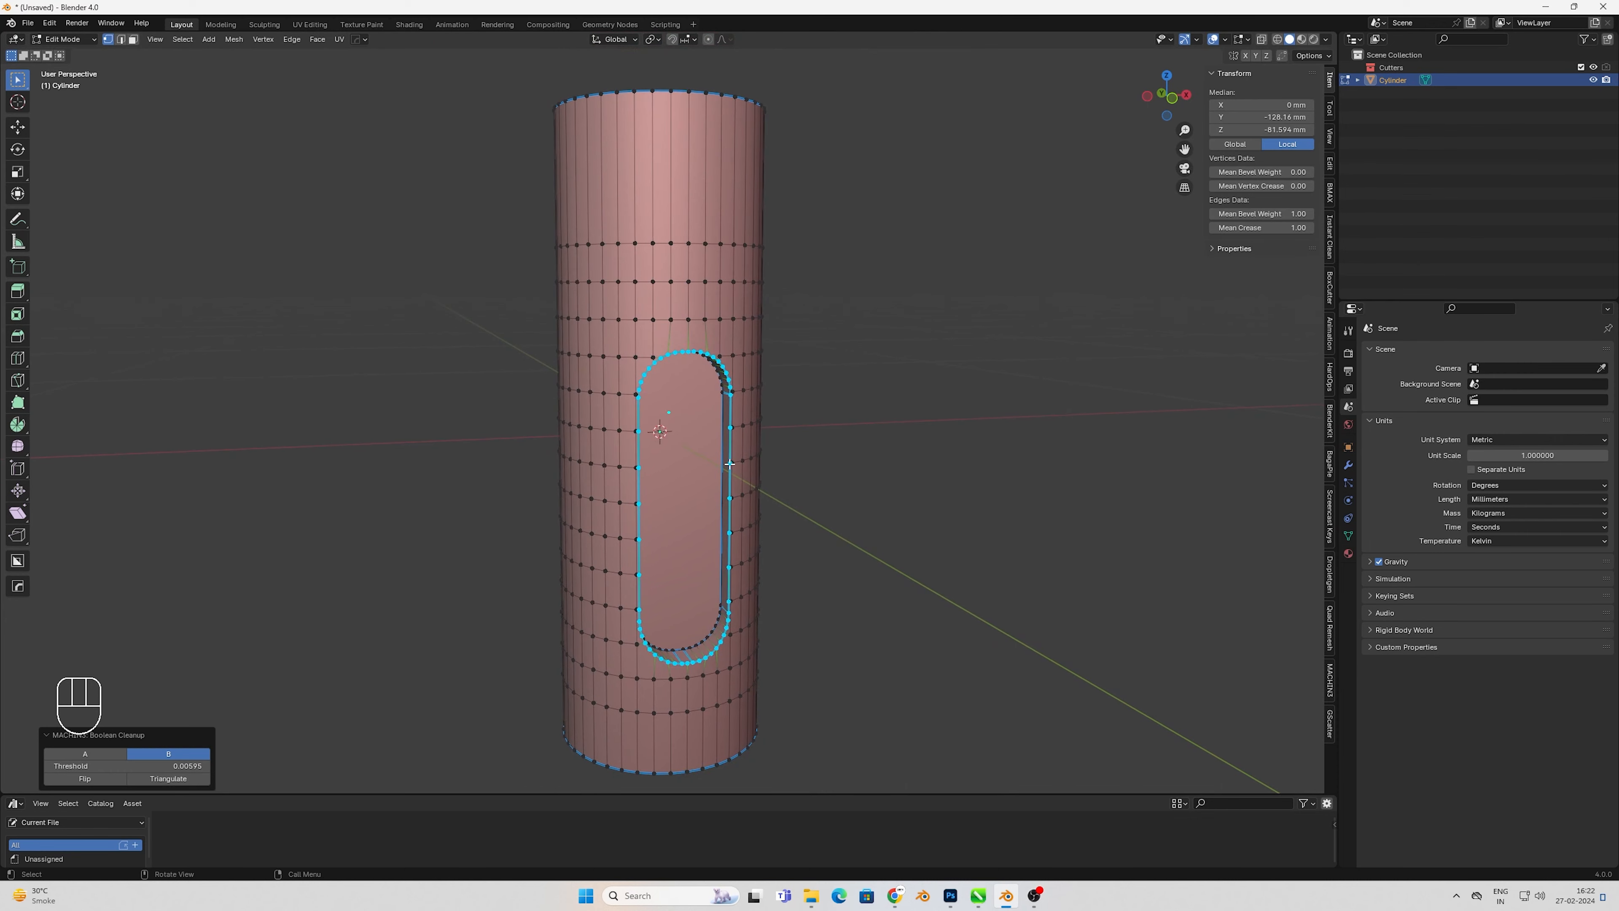
- Run Sharpen on the cylinder and return to editing the selected slot rim
key("Tab")
key("w")
left_click(730, 568)
key("Tab")
- Apply a MESHmachine Offset Cut around the slot's rim loop with a width of 0.02
scroll(706, 394, "up", 3)
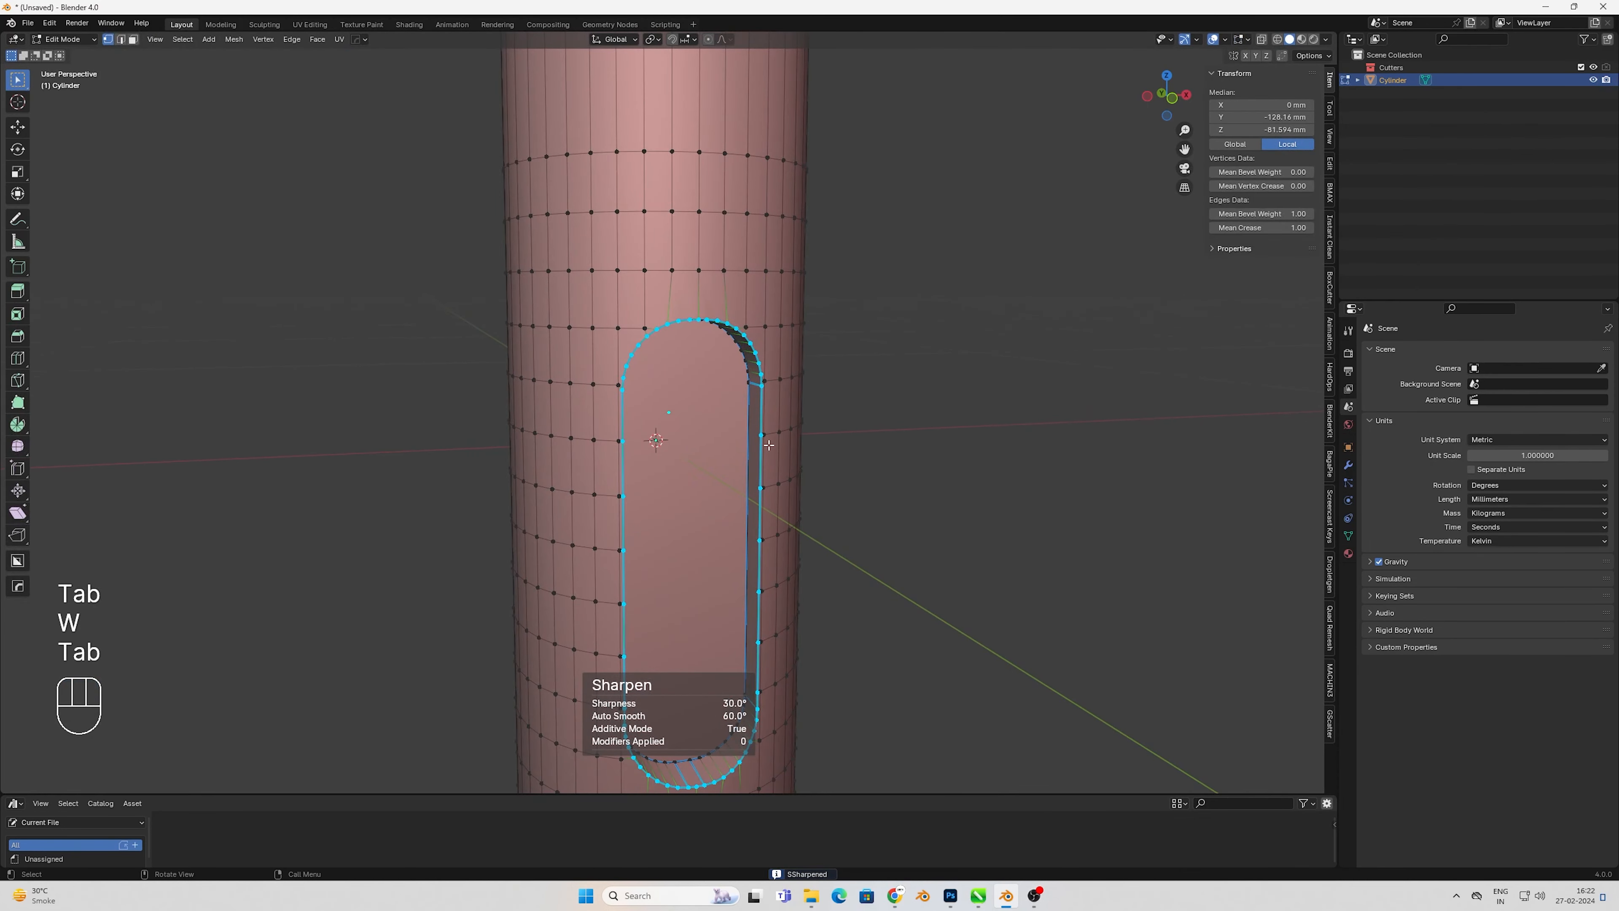
key("y")
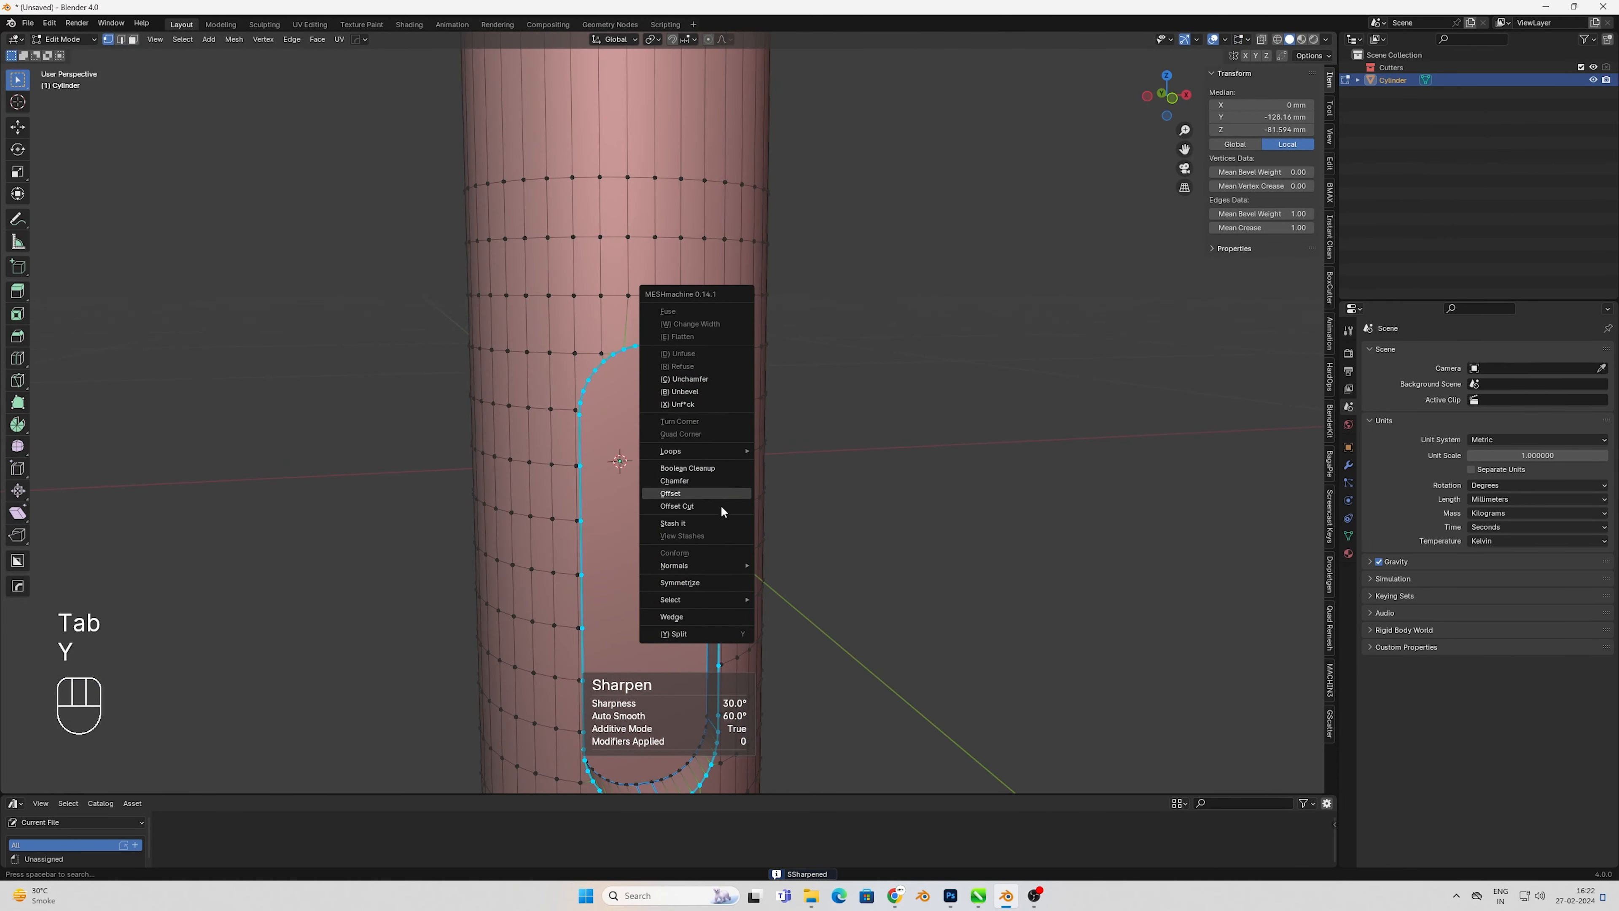
left_click(721, 505)
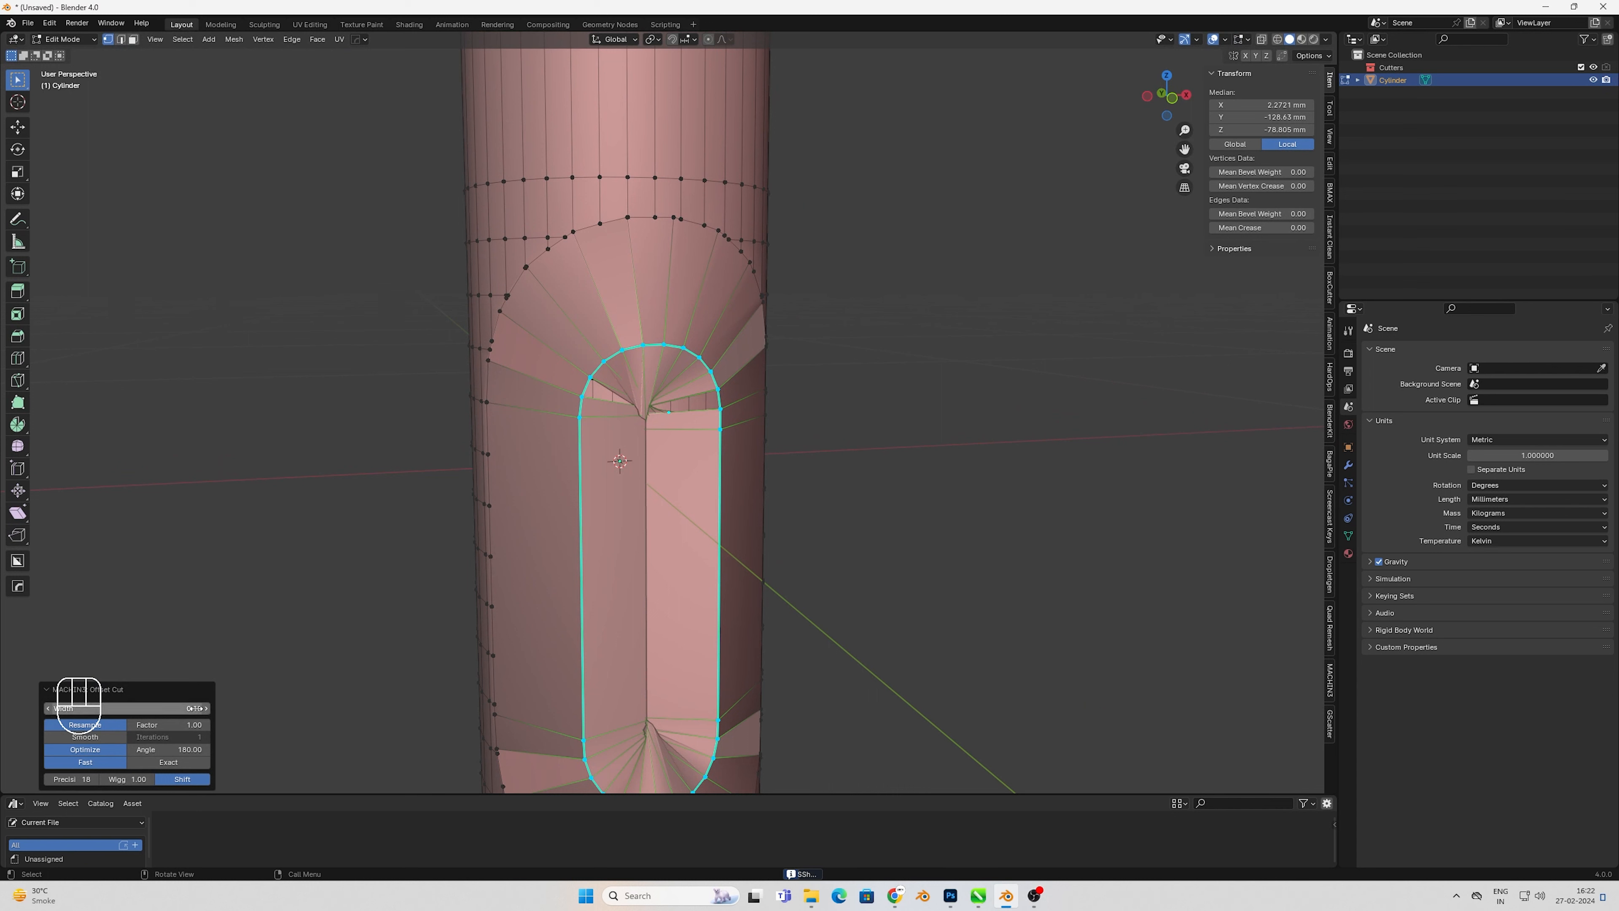
left_click_drag(198, 710, 168, 711, "shift")
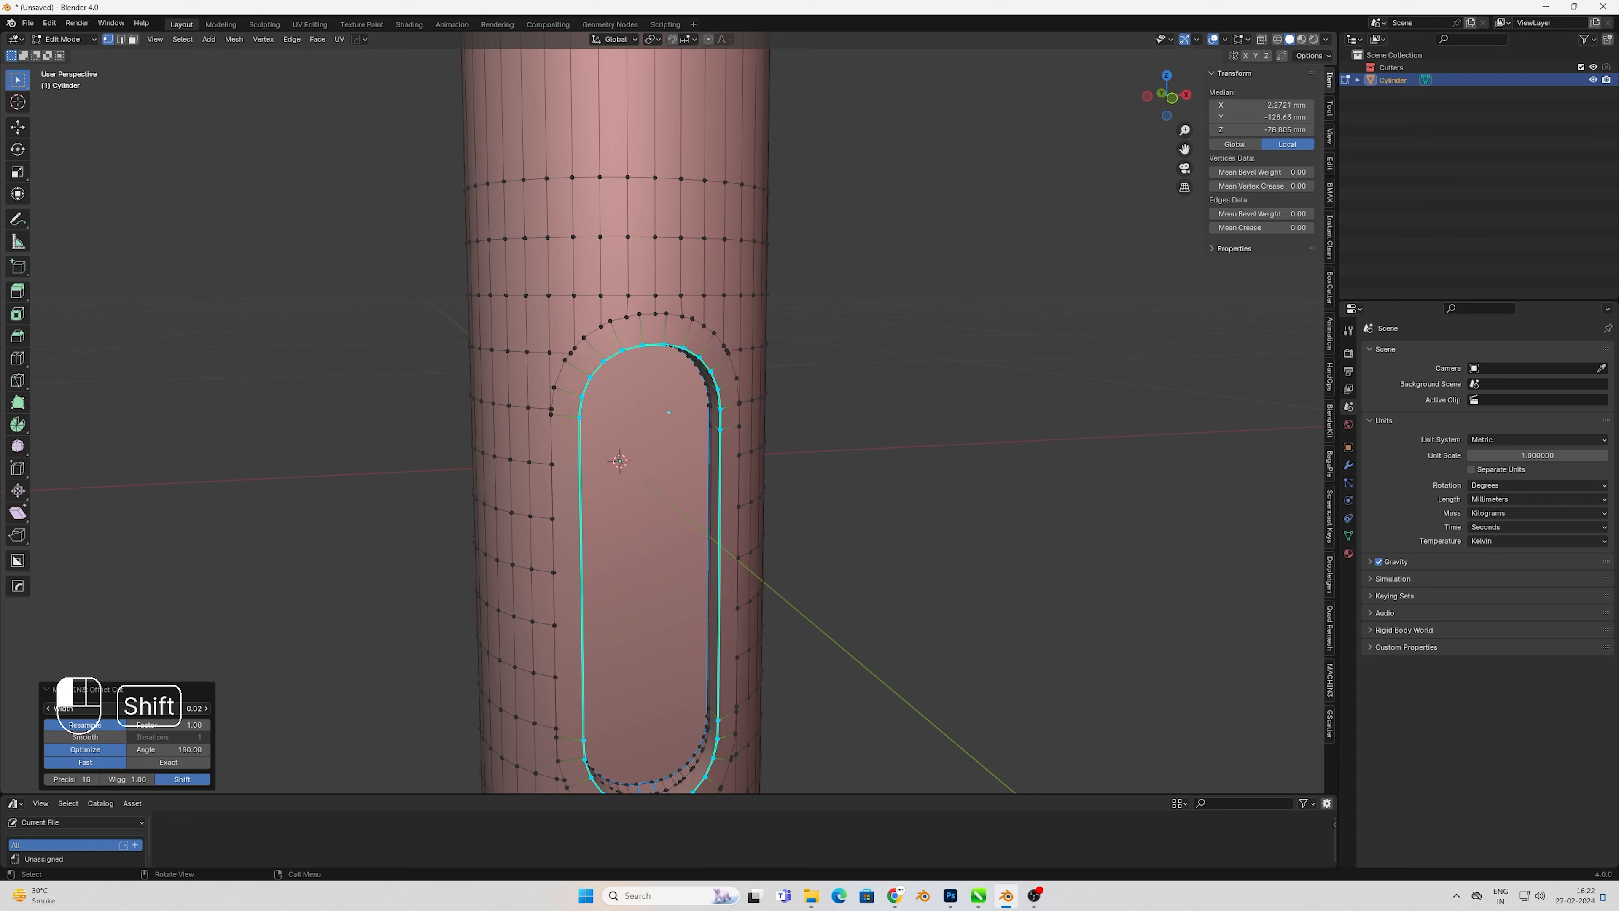
left_click_drag(168, 710, 165, 710, "shift")
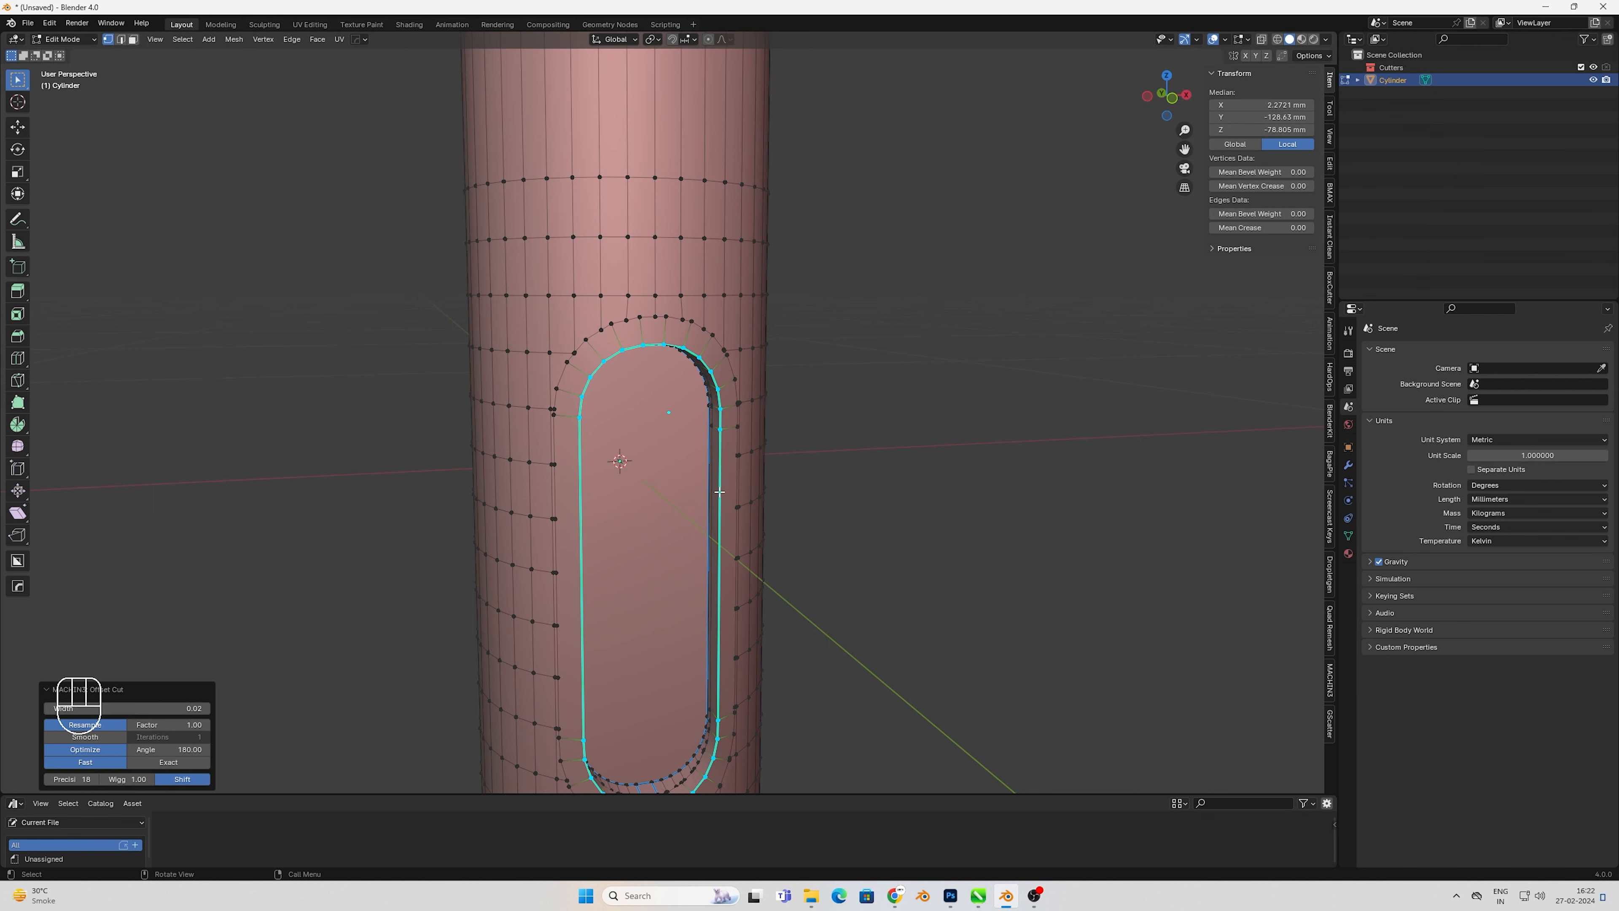
- Bevel the slot's rim edge loop about 9 mm with one segment and sharpen the cylinder
key("2")
middle_click_drag(760, 554, 817, 475, "shift")
key("ctrl+b")
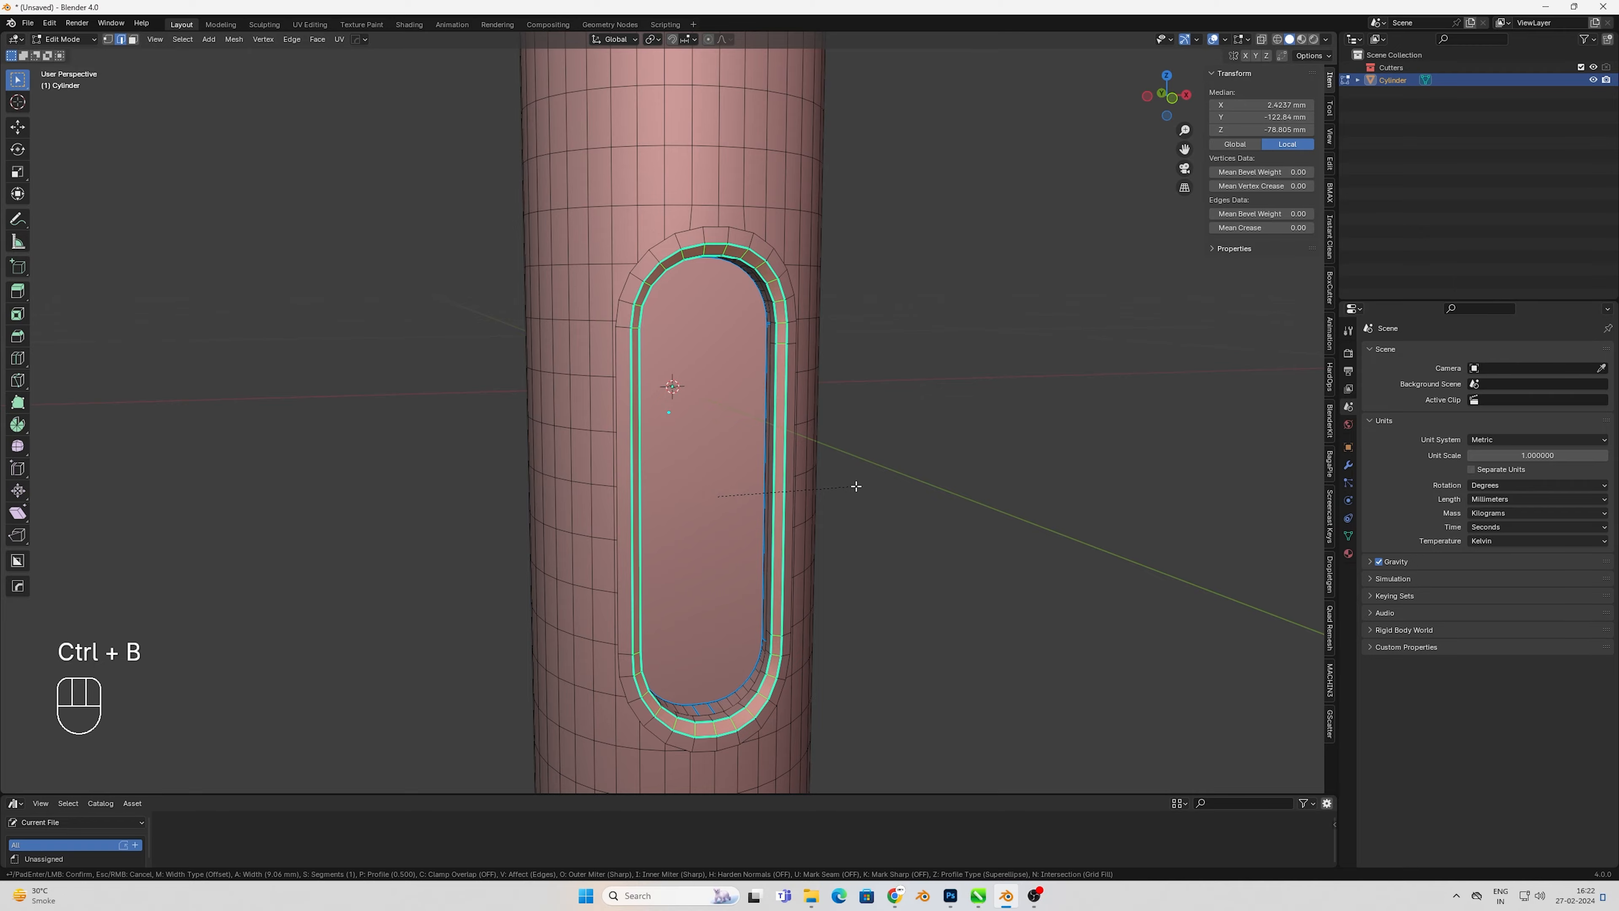
left_click(856, 486)
key("Tab")
key("w")
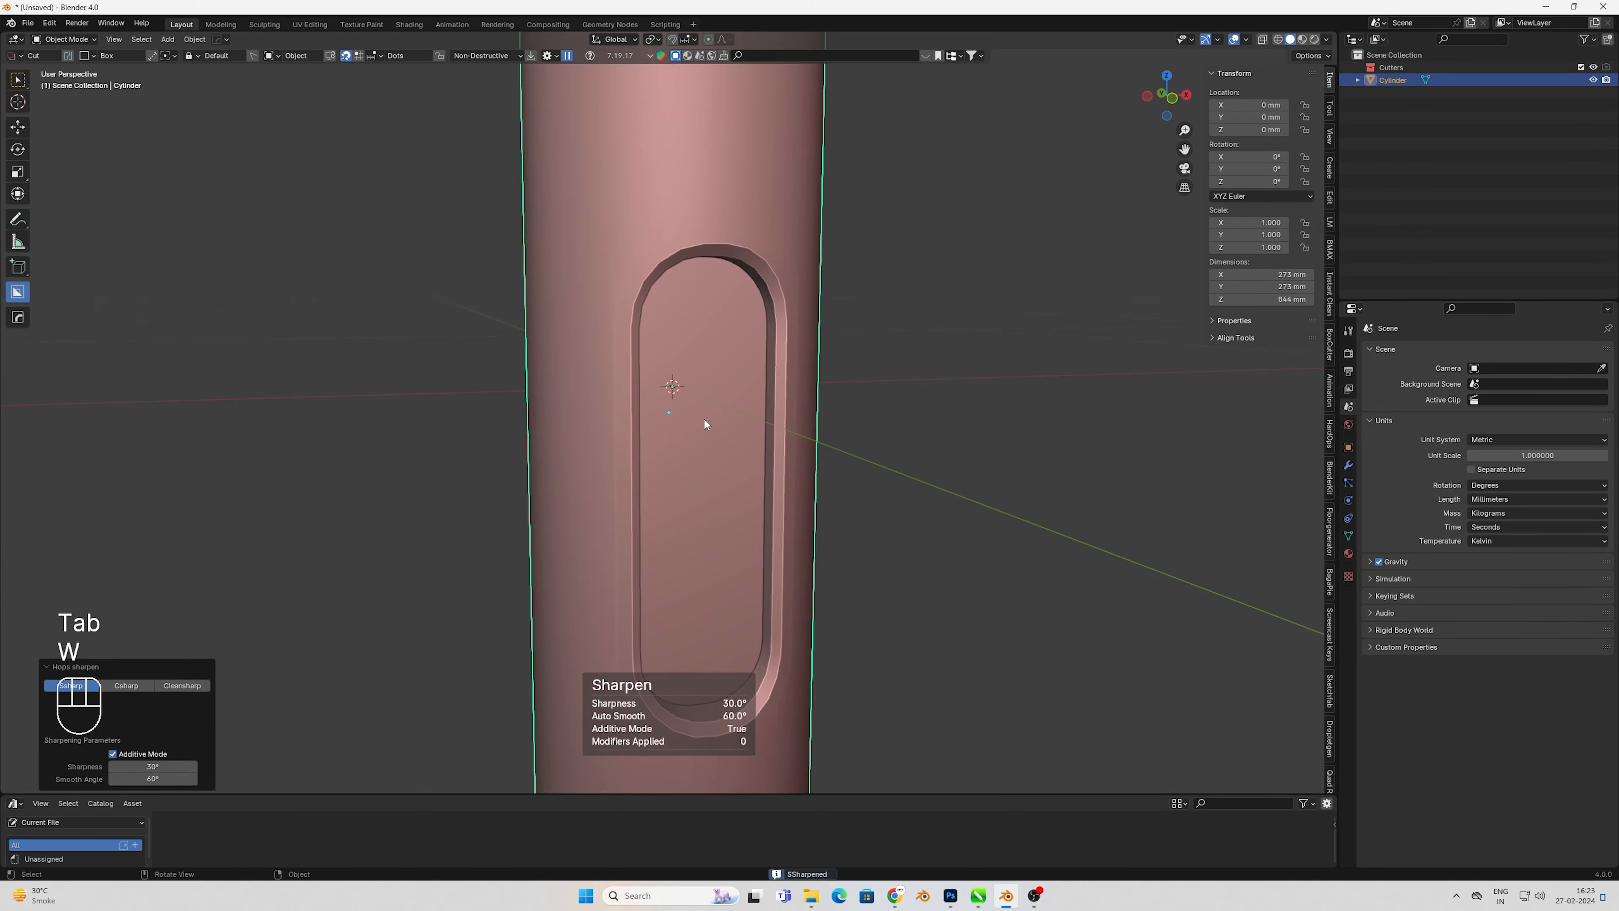
- Examine the chamfered slot's surface in rendered shading and return to solid shading
key("z")
left_click(868, 484)
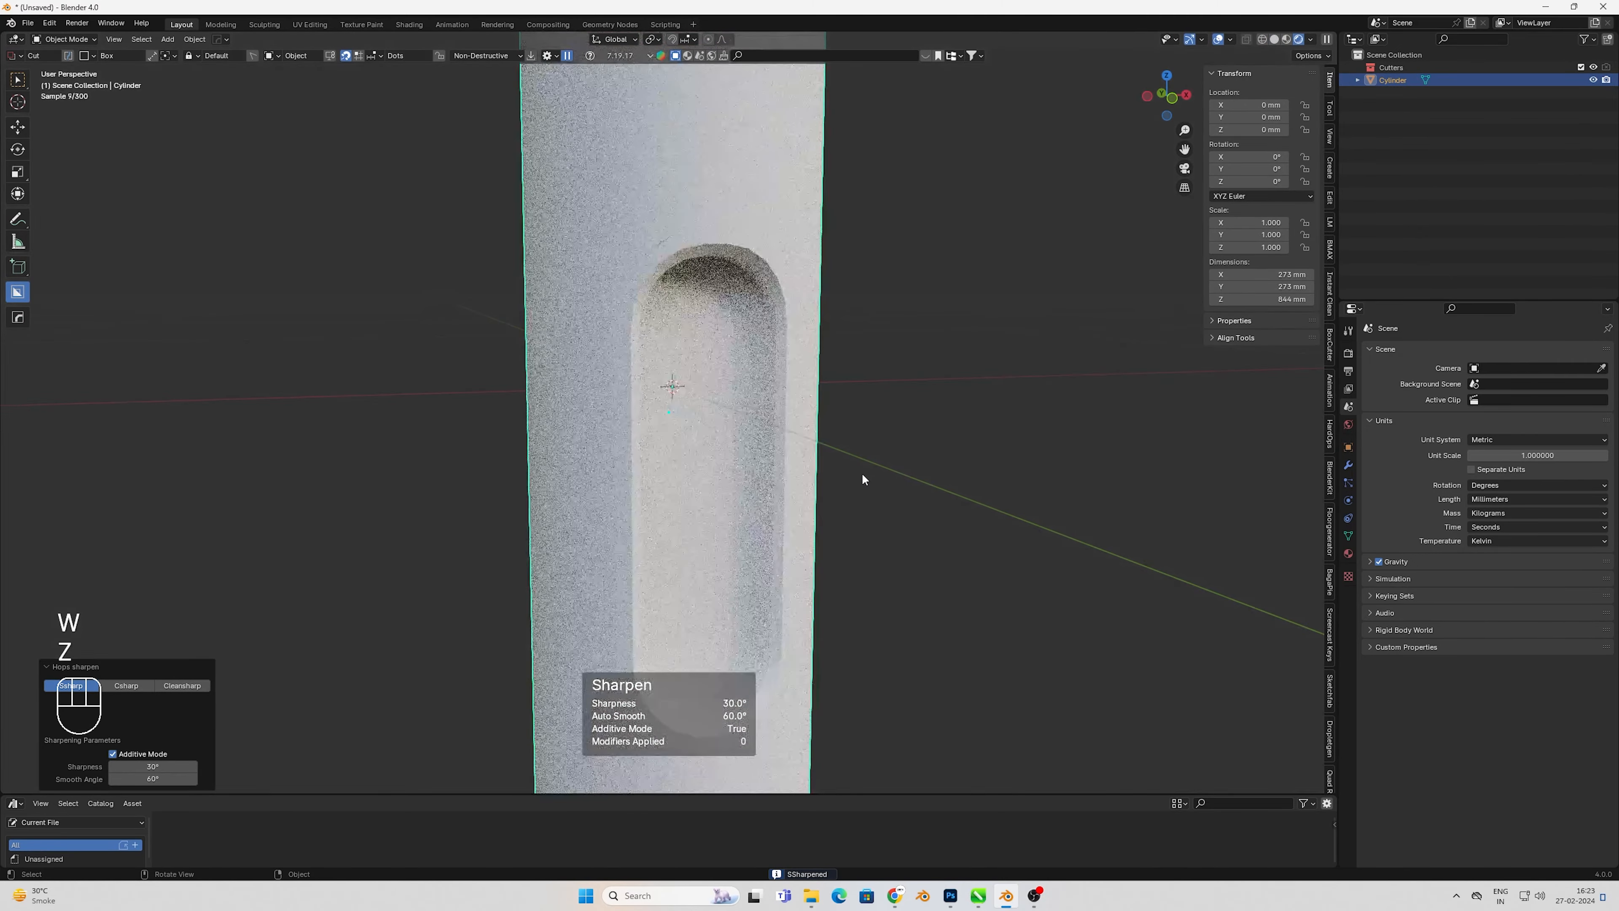
mouse_move(861, 472)
middle_mouse_down()
mouse_move(840, 466)
mouse_move(872, 465)
mouse_move(804, 462)
mouse_move(865, 466)
middle_mouse_up()
scroll(879, 466, "down", 3)
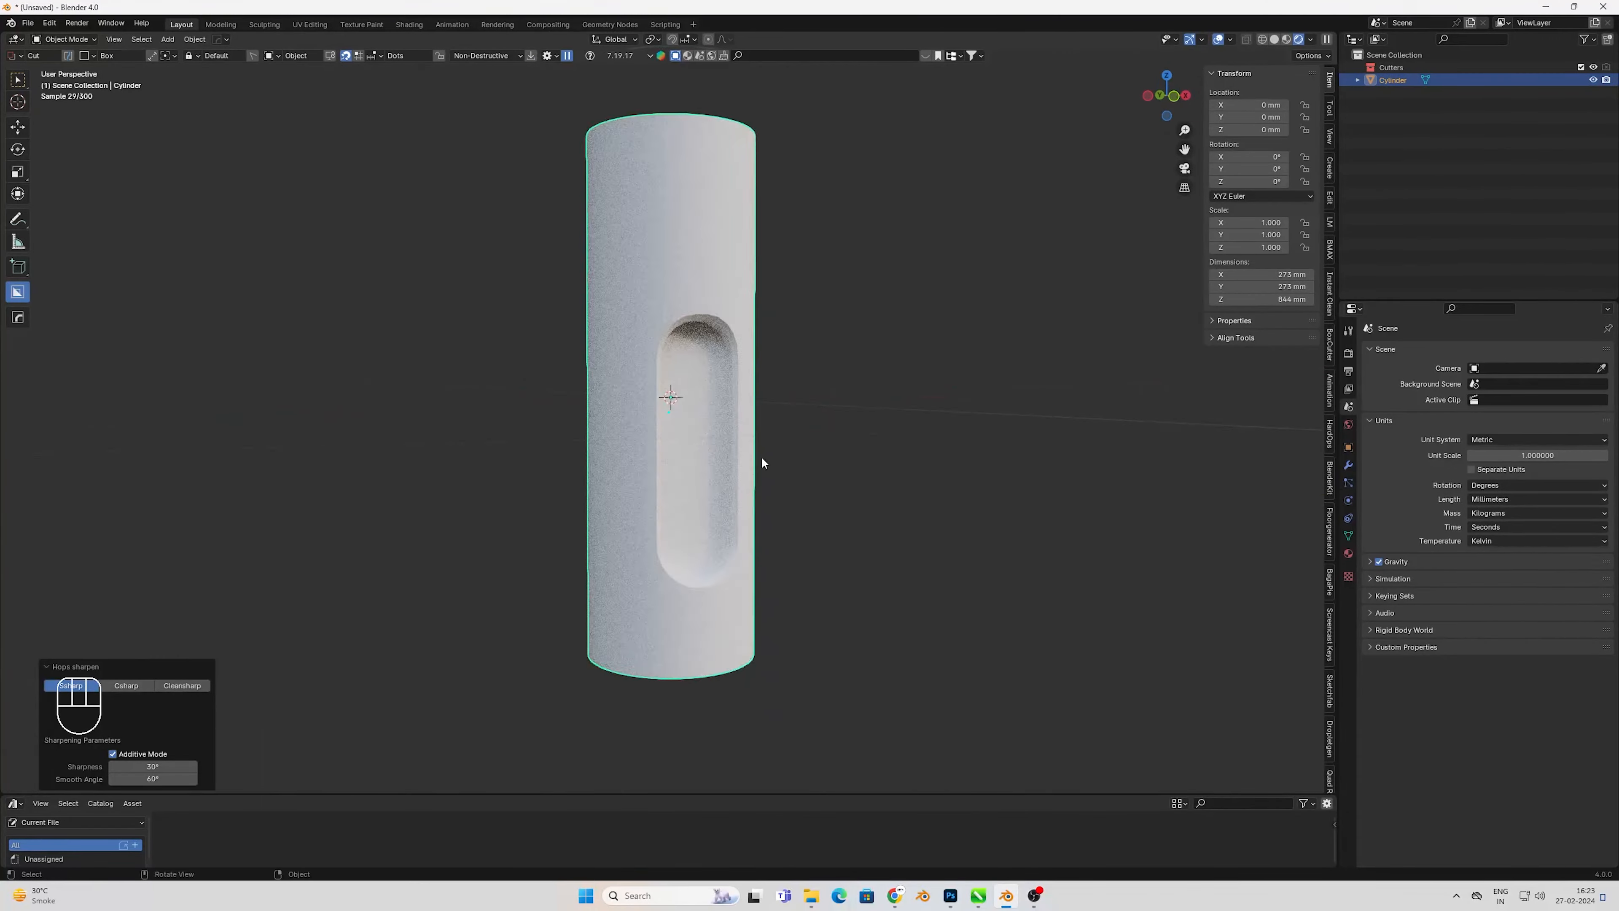
scroll(727, 418, "up", 3)
key("z")
left_click(951, 405)
scroll(783, 321, "up", 2)
- Bevel both edge loops of the slot's rim chamfer about 1.7 mm with five segments and sharpen the cylinder
key("Tab")
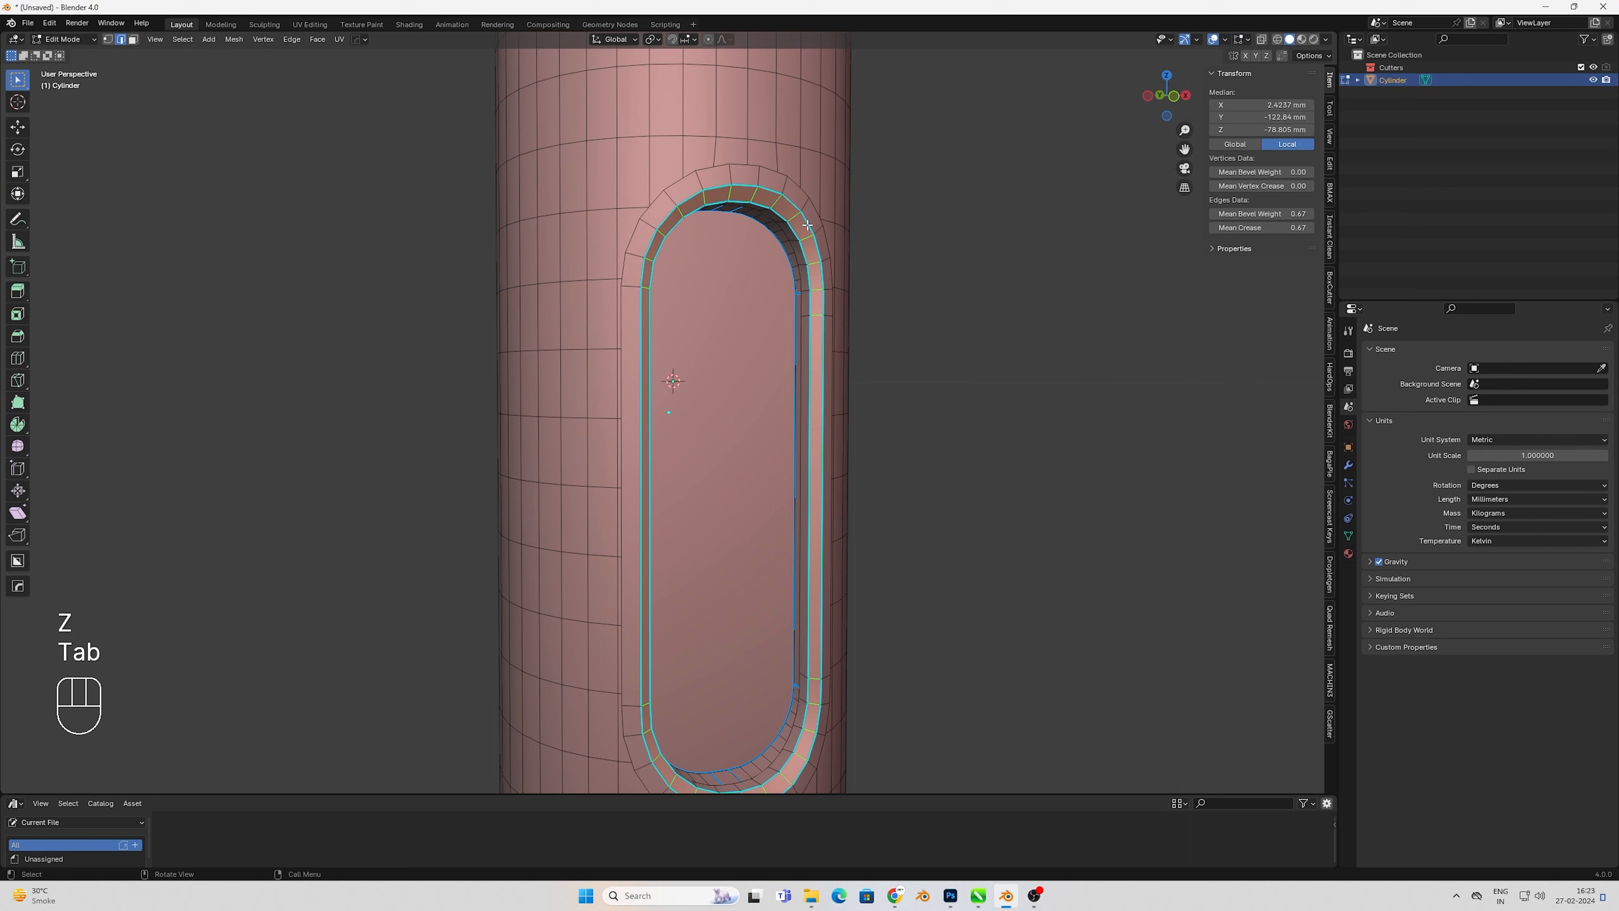
key("2")
left_click(795, 208, "alt")
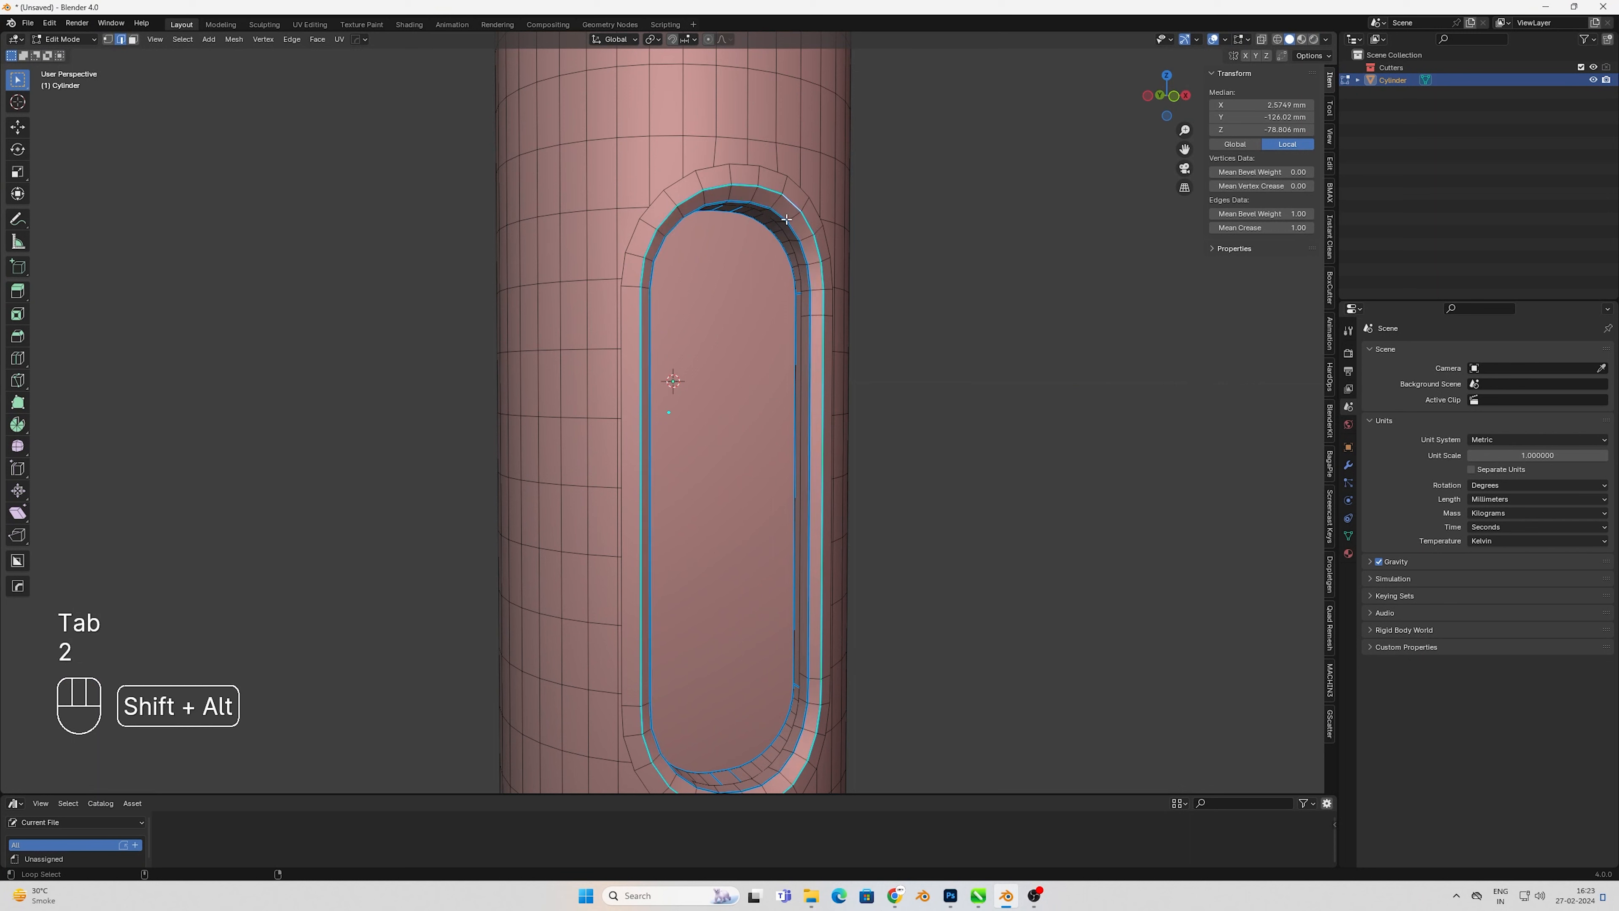
left_click(783, 219, "alt+shift")
key("ctrl+b")
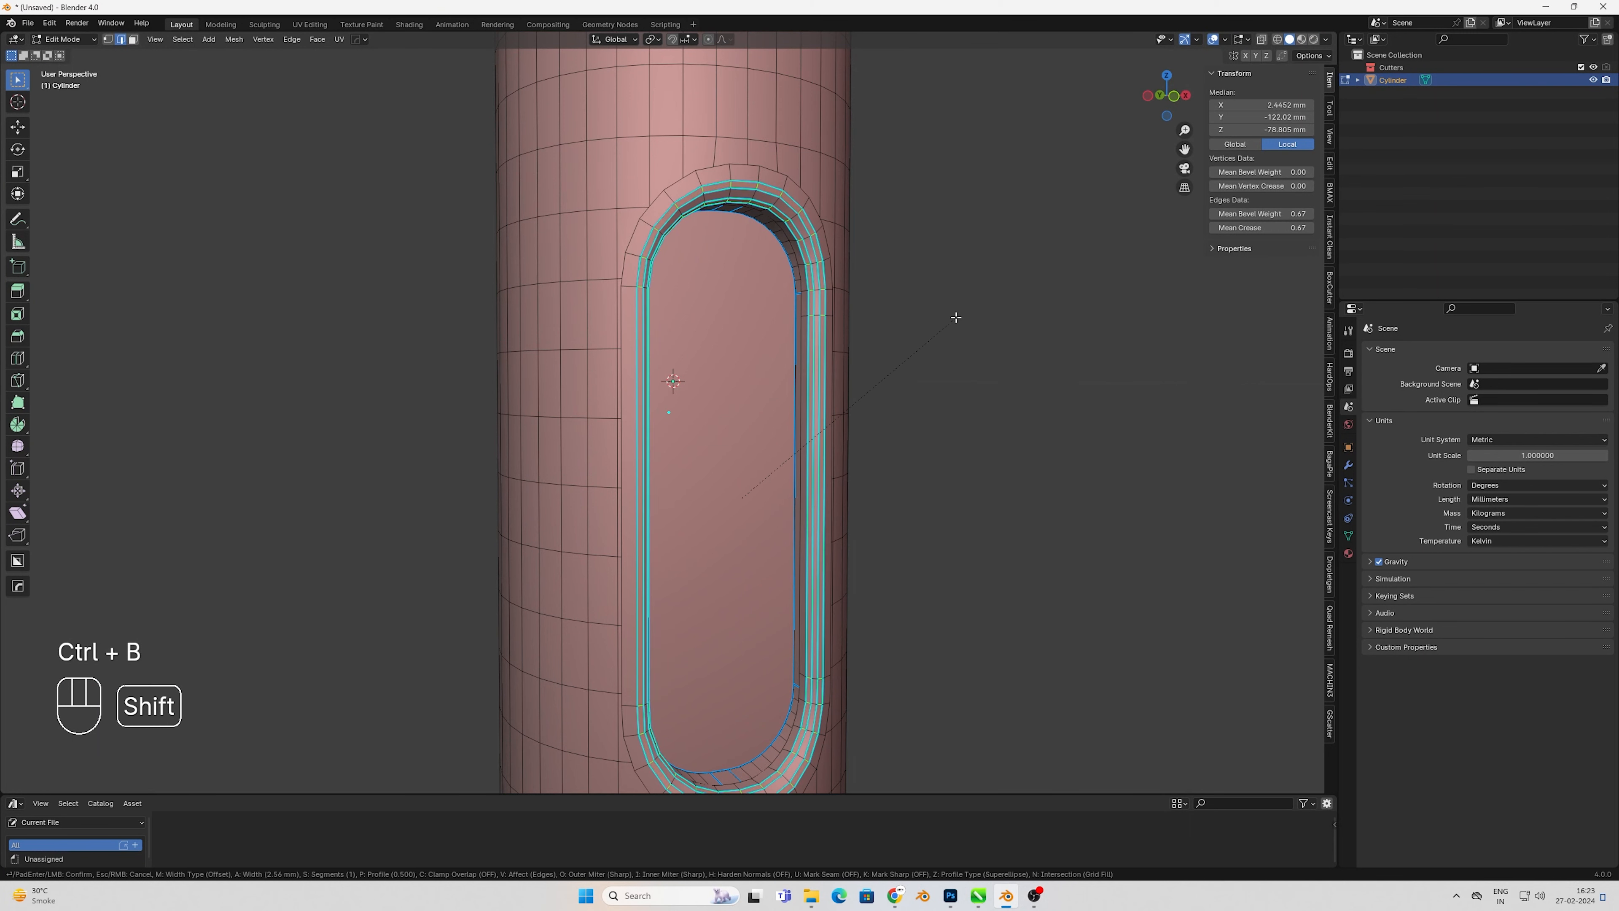
scroll(942, 317, "up", 4)
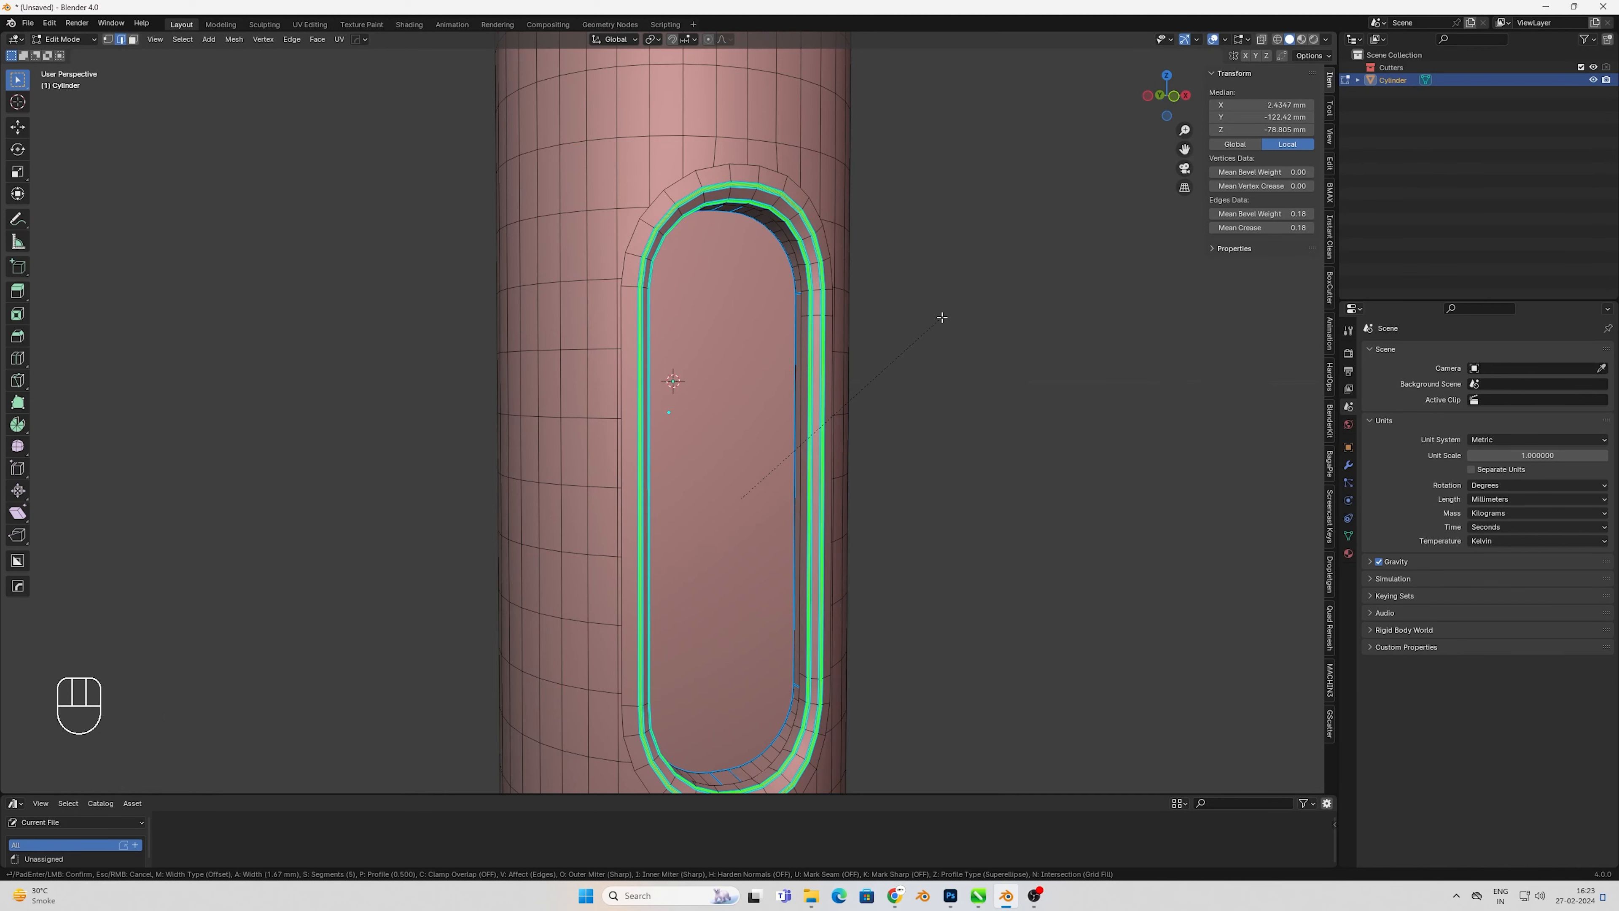
left_click(942, 317)
key("Tab")
key("w")
left_click(749, 530)
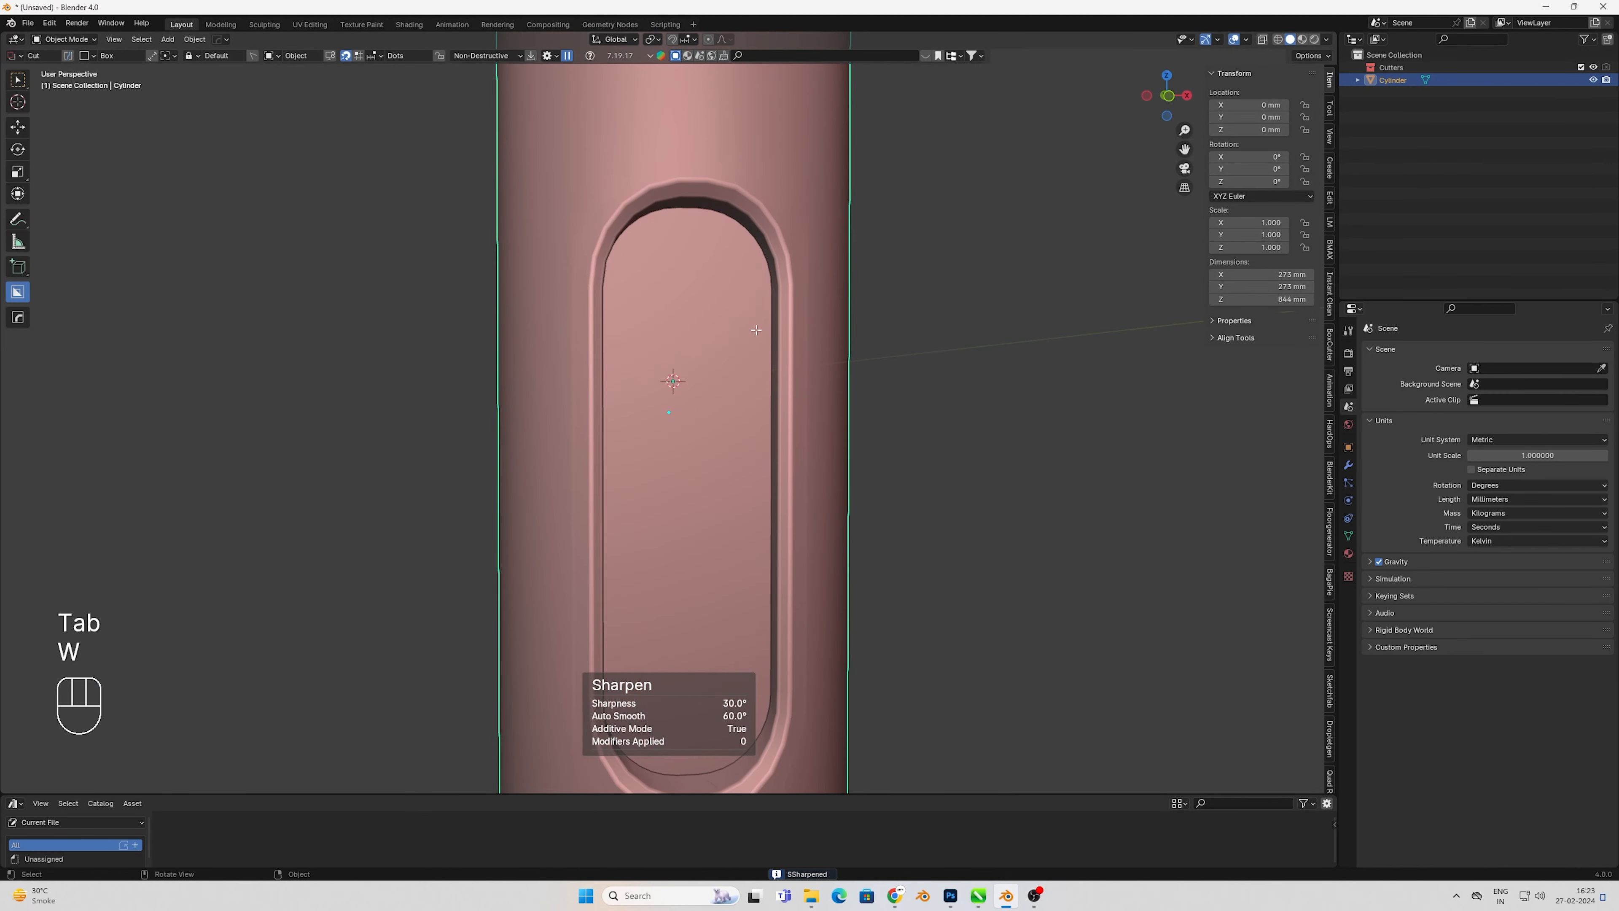
- Bevel the border of the slot's recessed floor face about 4 mm with five segments and sharpen the cylinder
key("Tab")
middle_click_drag(756, 357, 801, 377)
key("3")
left_click(714, 337)
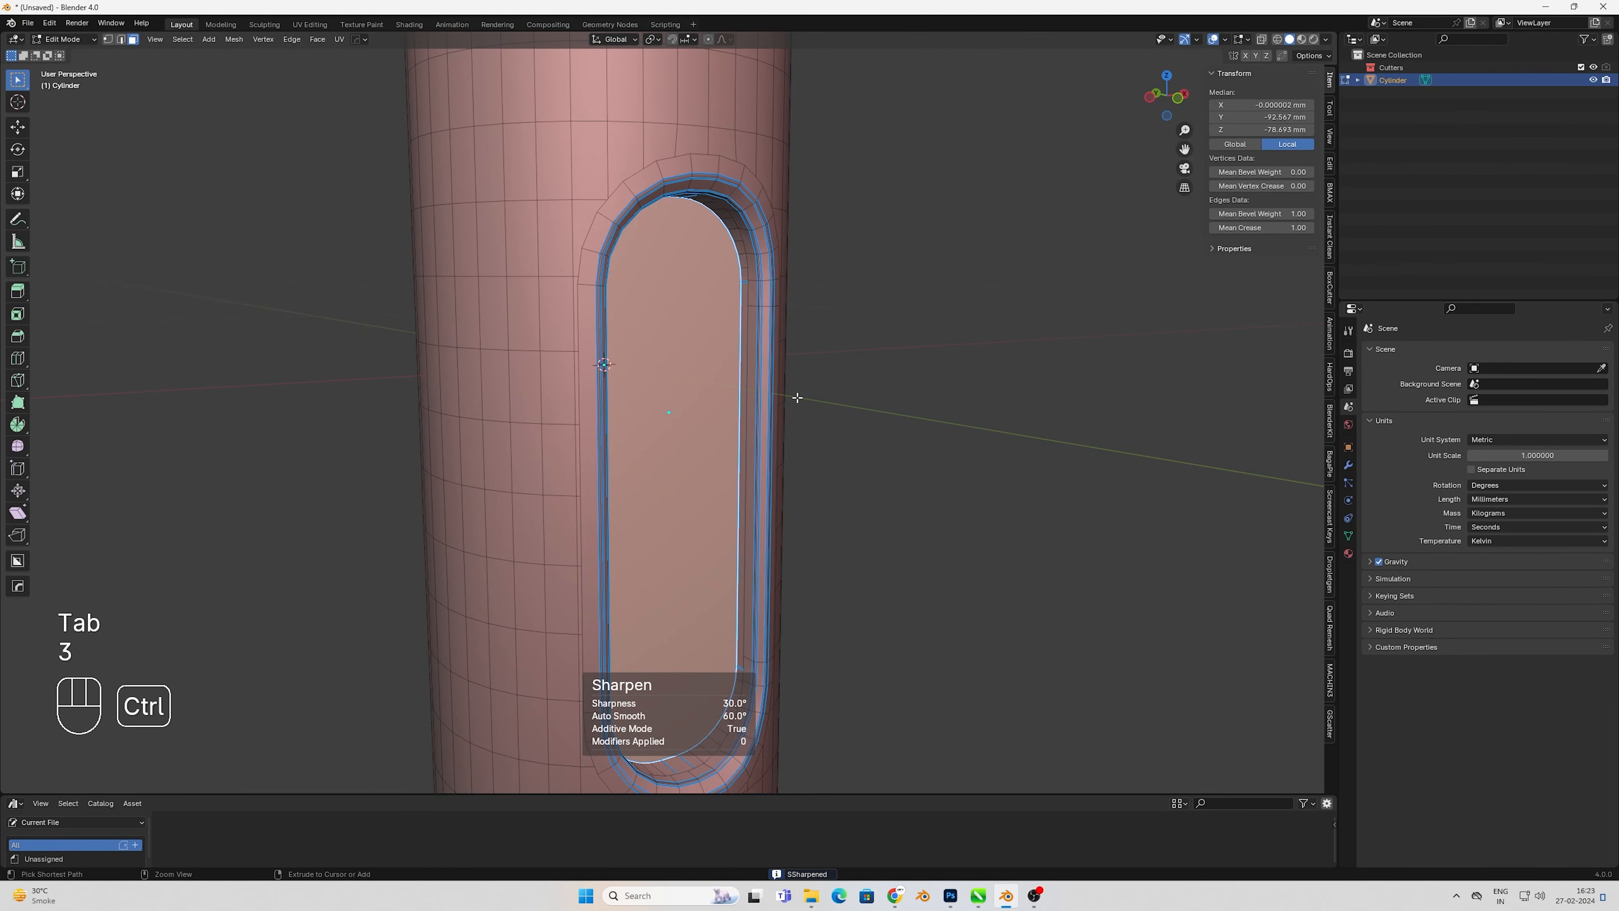
key("ctrl+b")
left_click(866, 389)
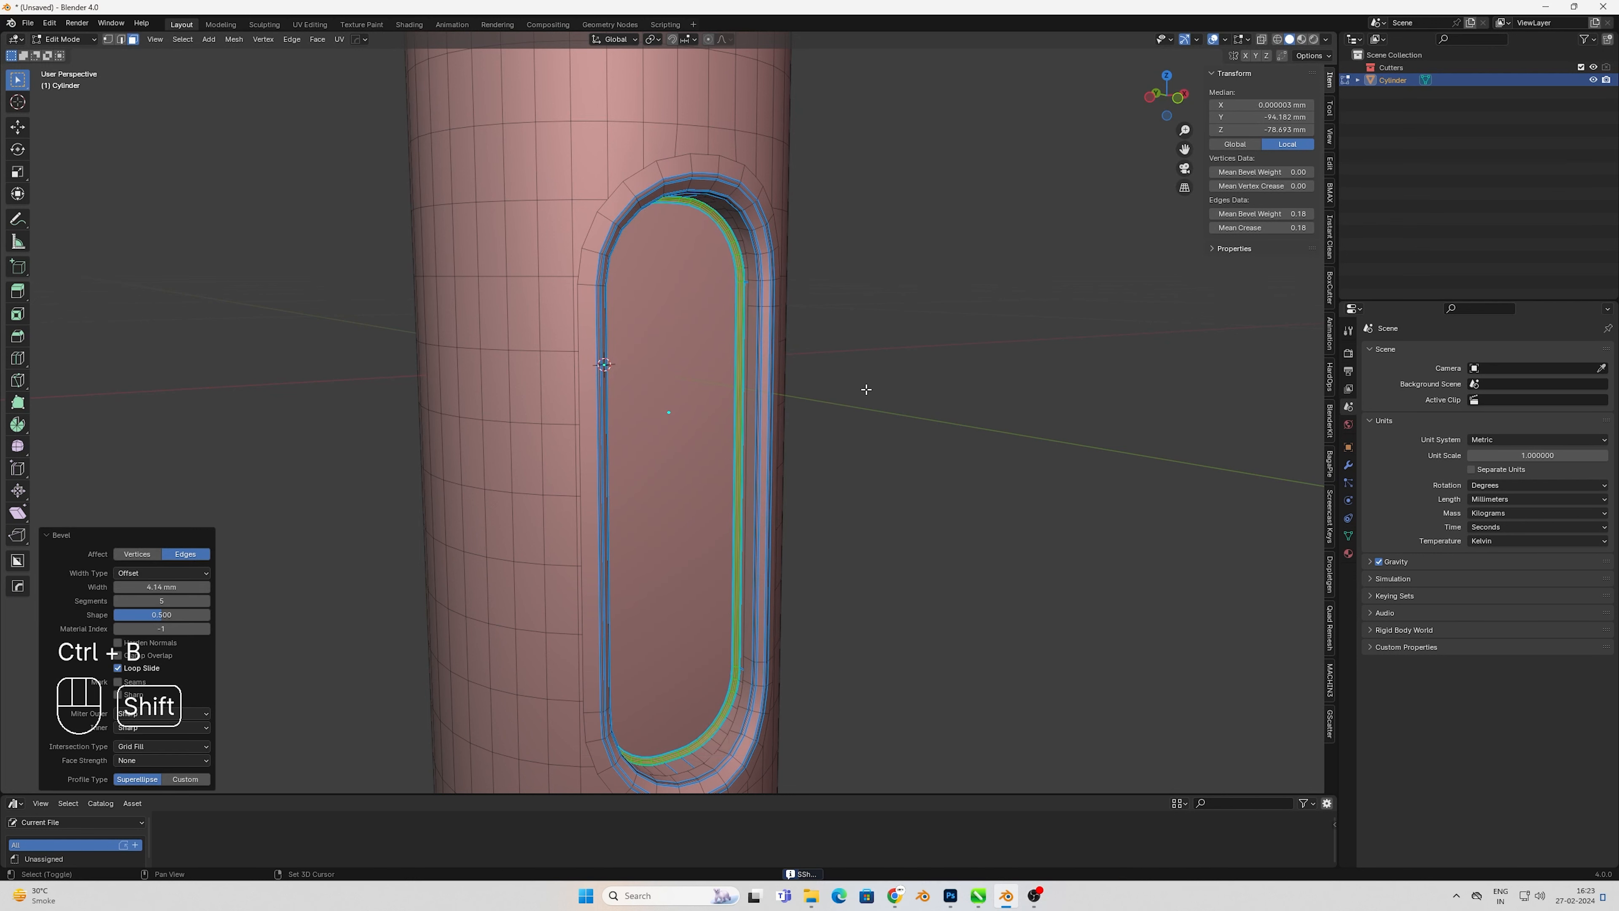
key("Tab")
key("w")
left_click(758, 568)
- Symmetrize the entire cylinder mesh and sharpen the resulting object
scroll(753, 504, "down", 5)
key("Tab")
key("a")
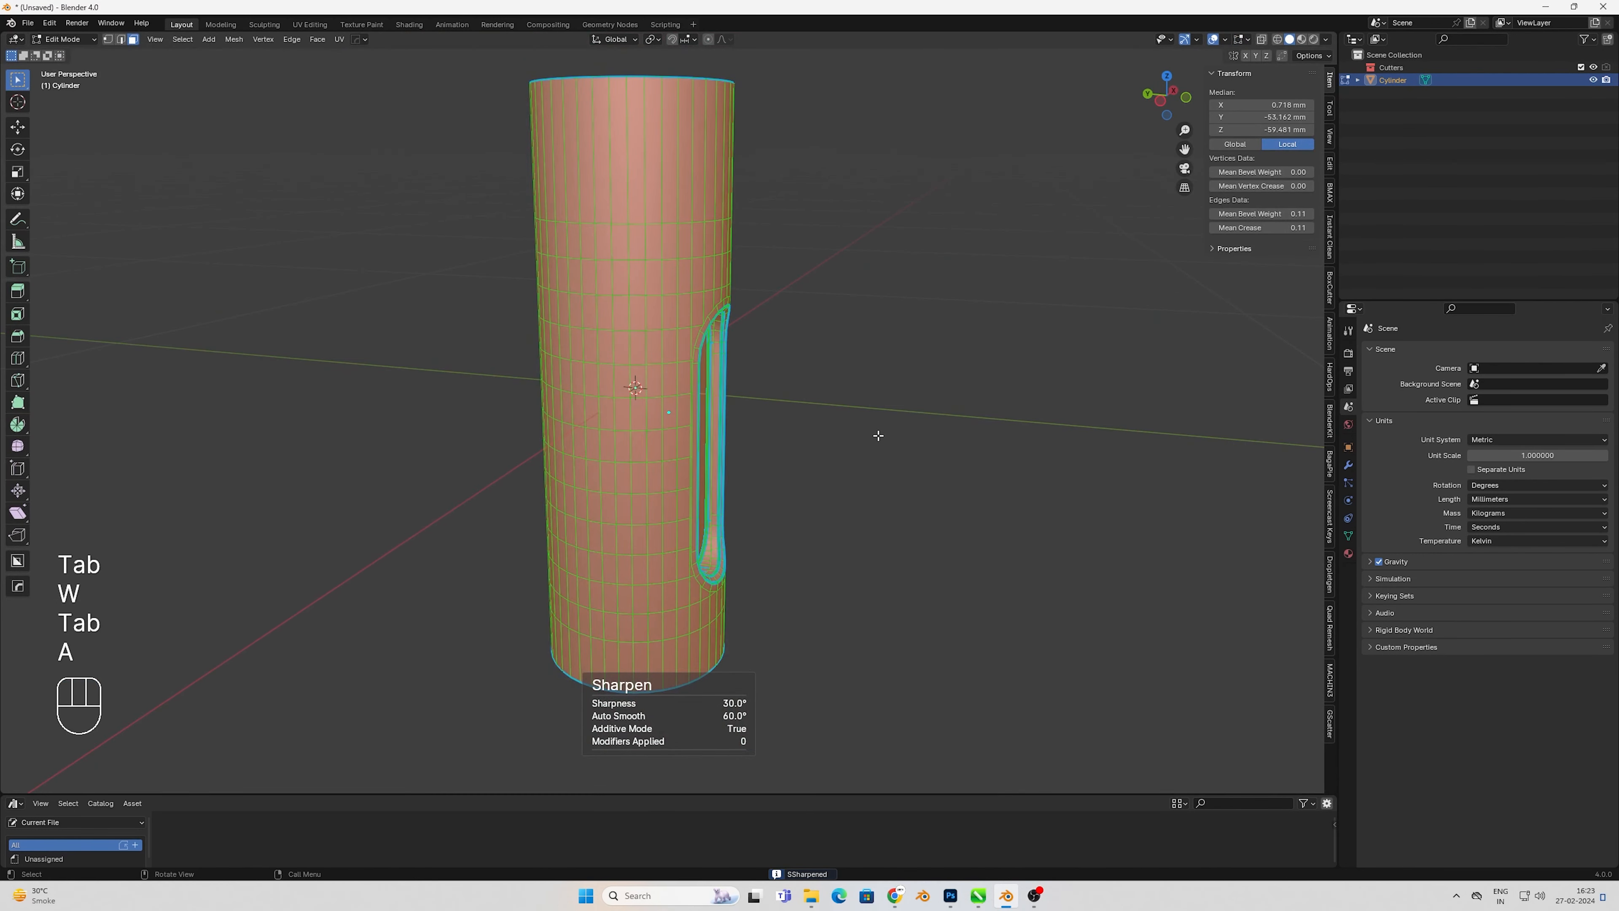
key("alt+x")
middle_click_drag(877, 435, 614, 271)
key("Tab")
key("w")
left_click(650, 528)
- Select the cylinder's top cap face and bevel its border about 11 mm to round the upper rim
key("KP_1")
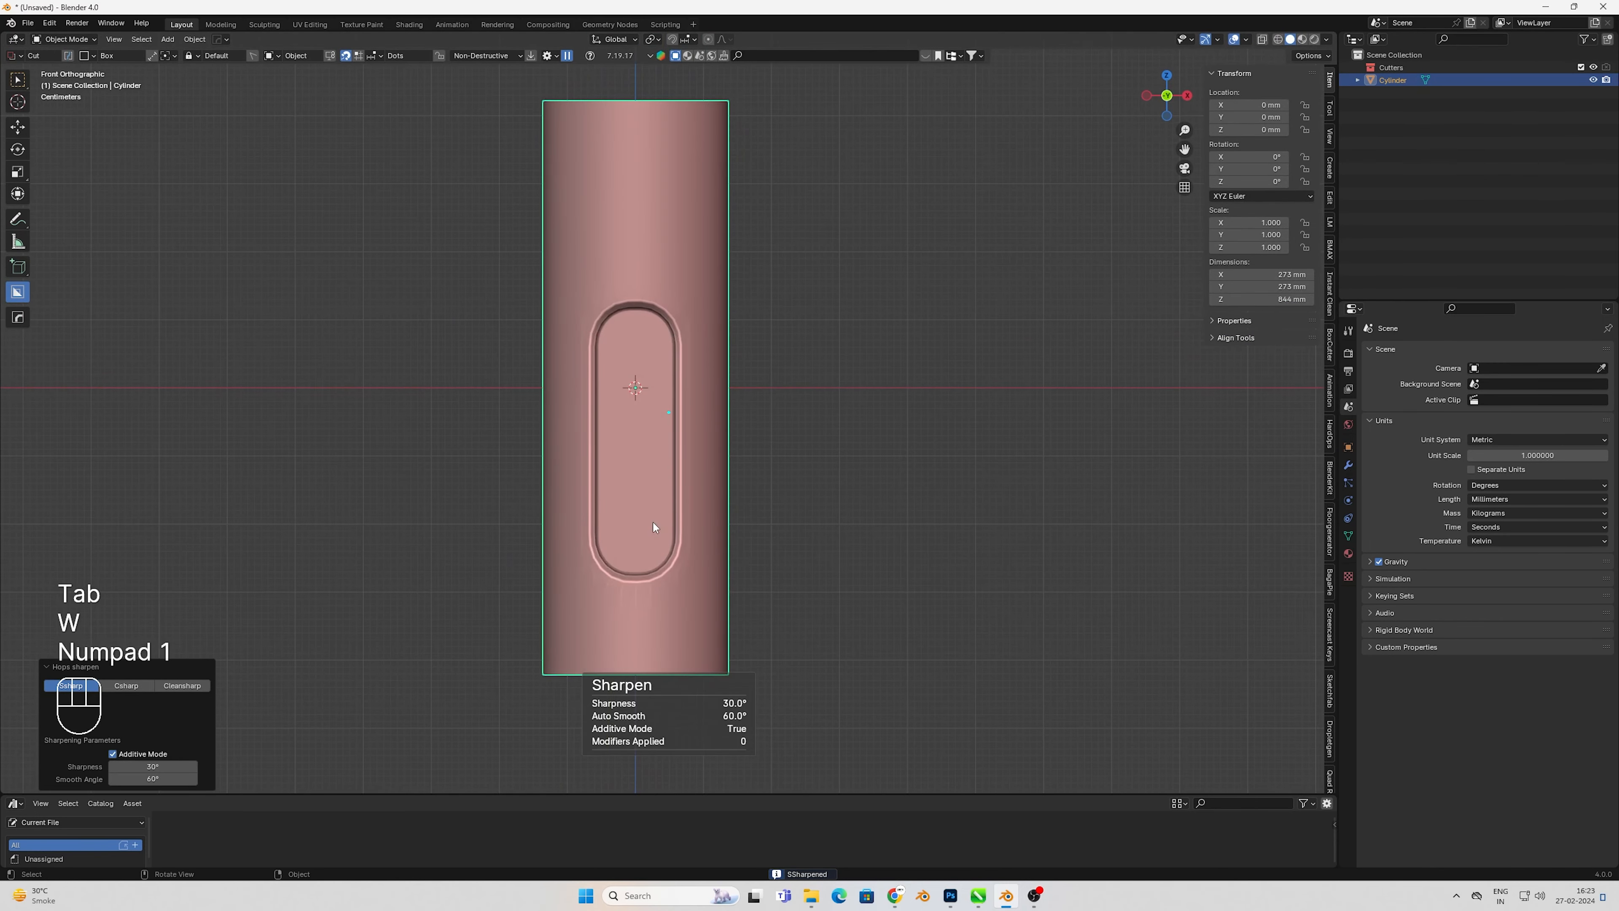
middle_click_drag(723, 321, 806, 583, "shift")
middle_click_drag(684, 391, 695, 495)
key("Tab")
key("3")
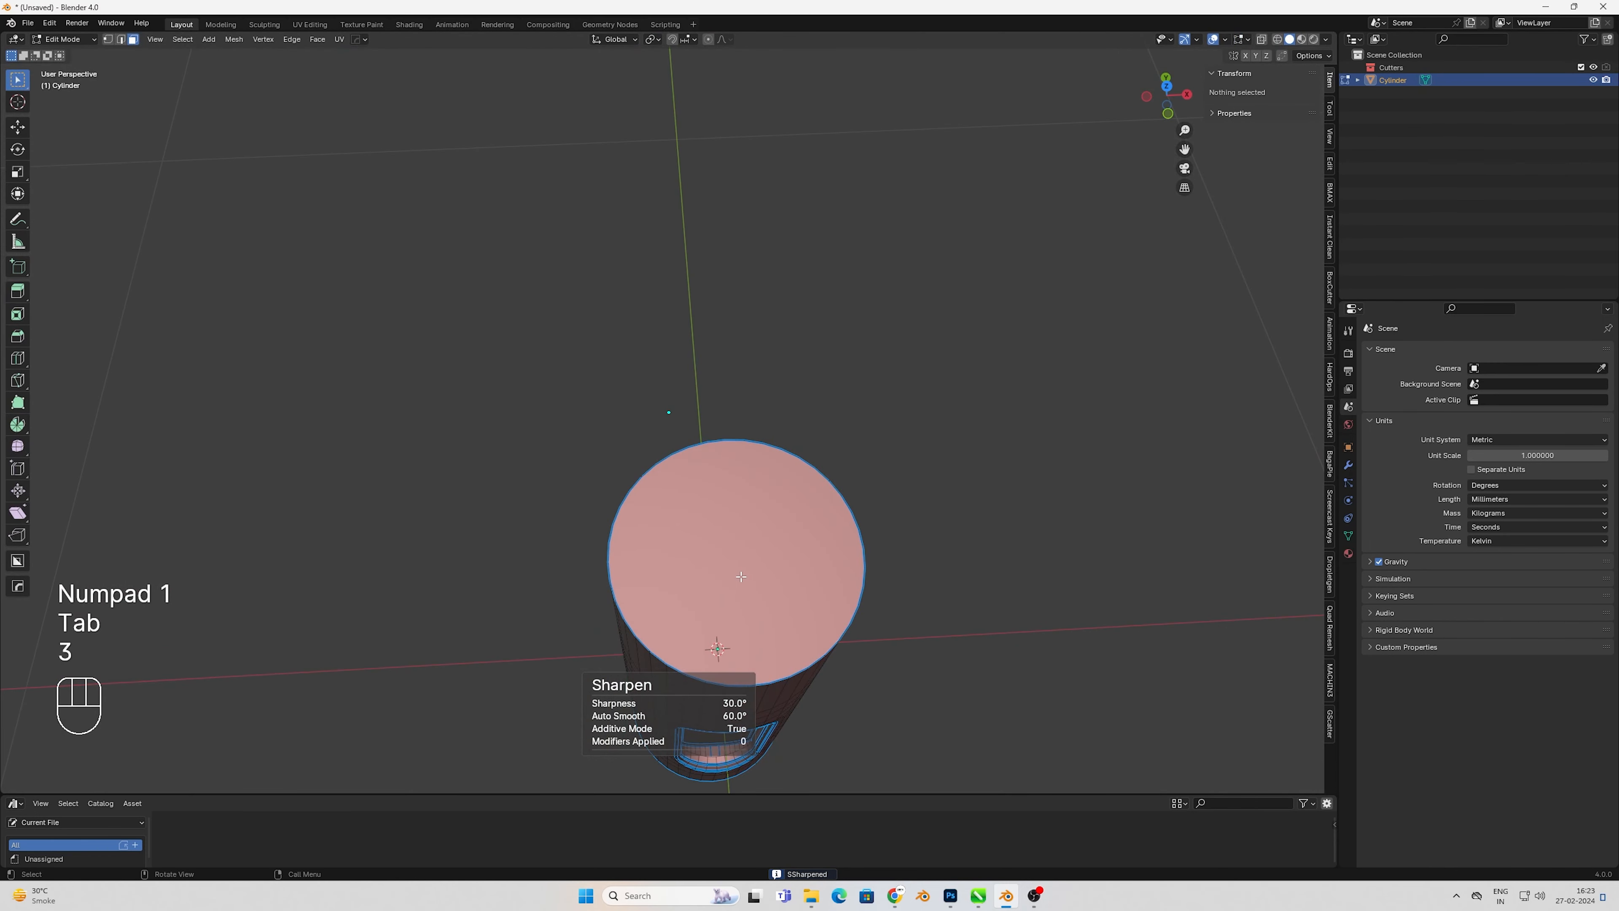
left_click(741, 577)
key("KP_1")
scroll(893, 714, "up", 2)
middle_click_drag(893, 714, 836, 541, "shift")
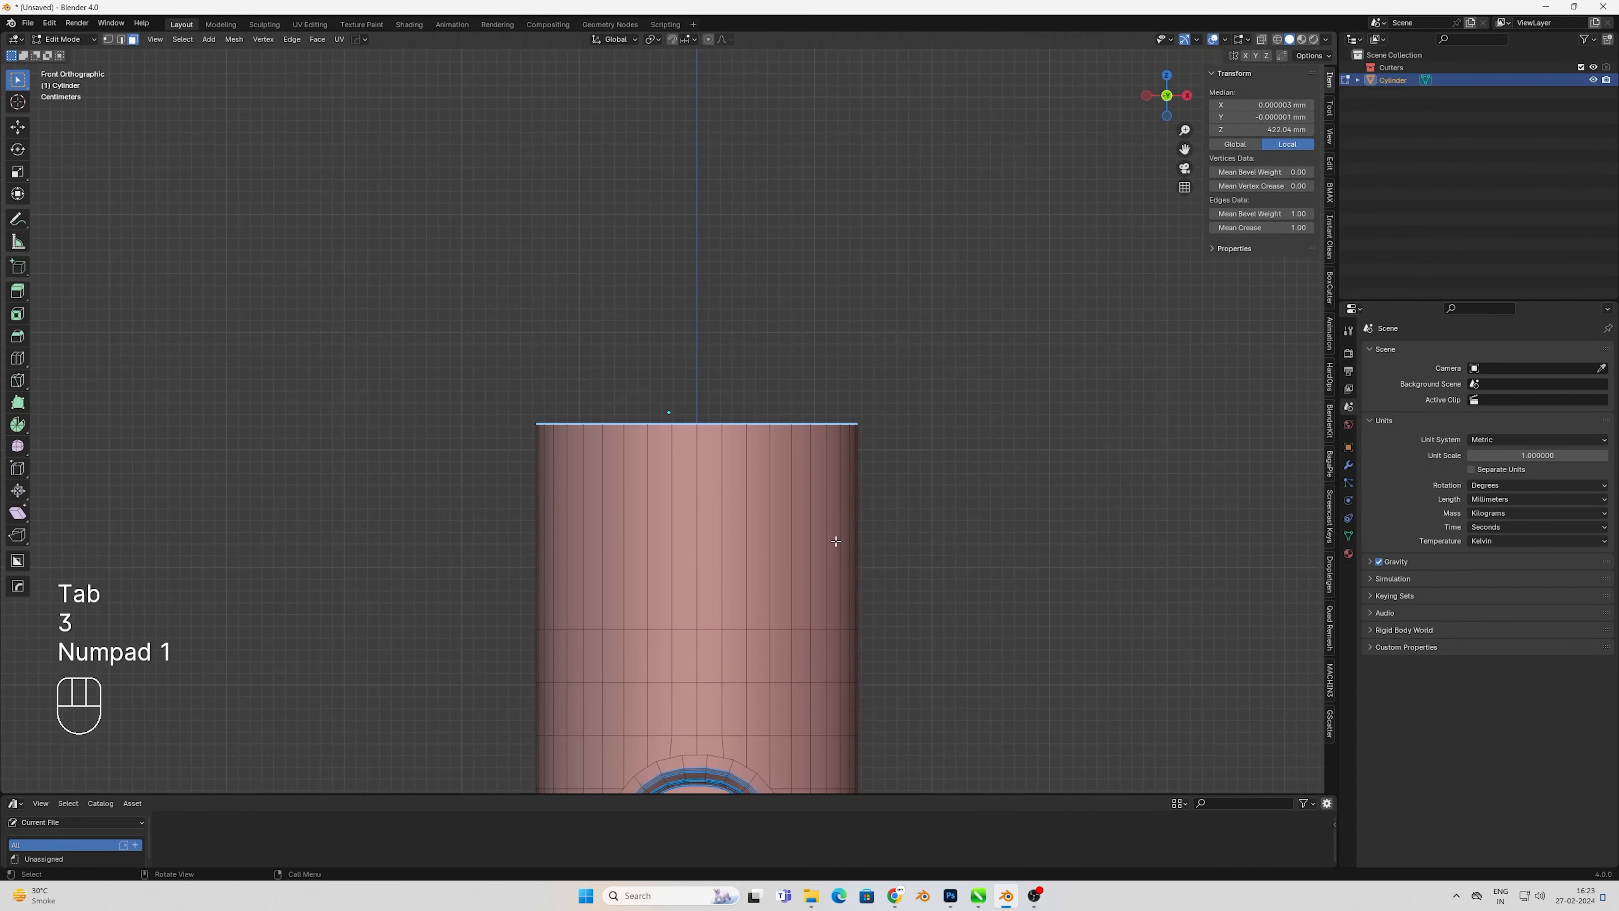
key("ctrl+b")
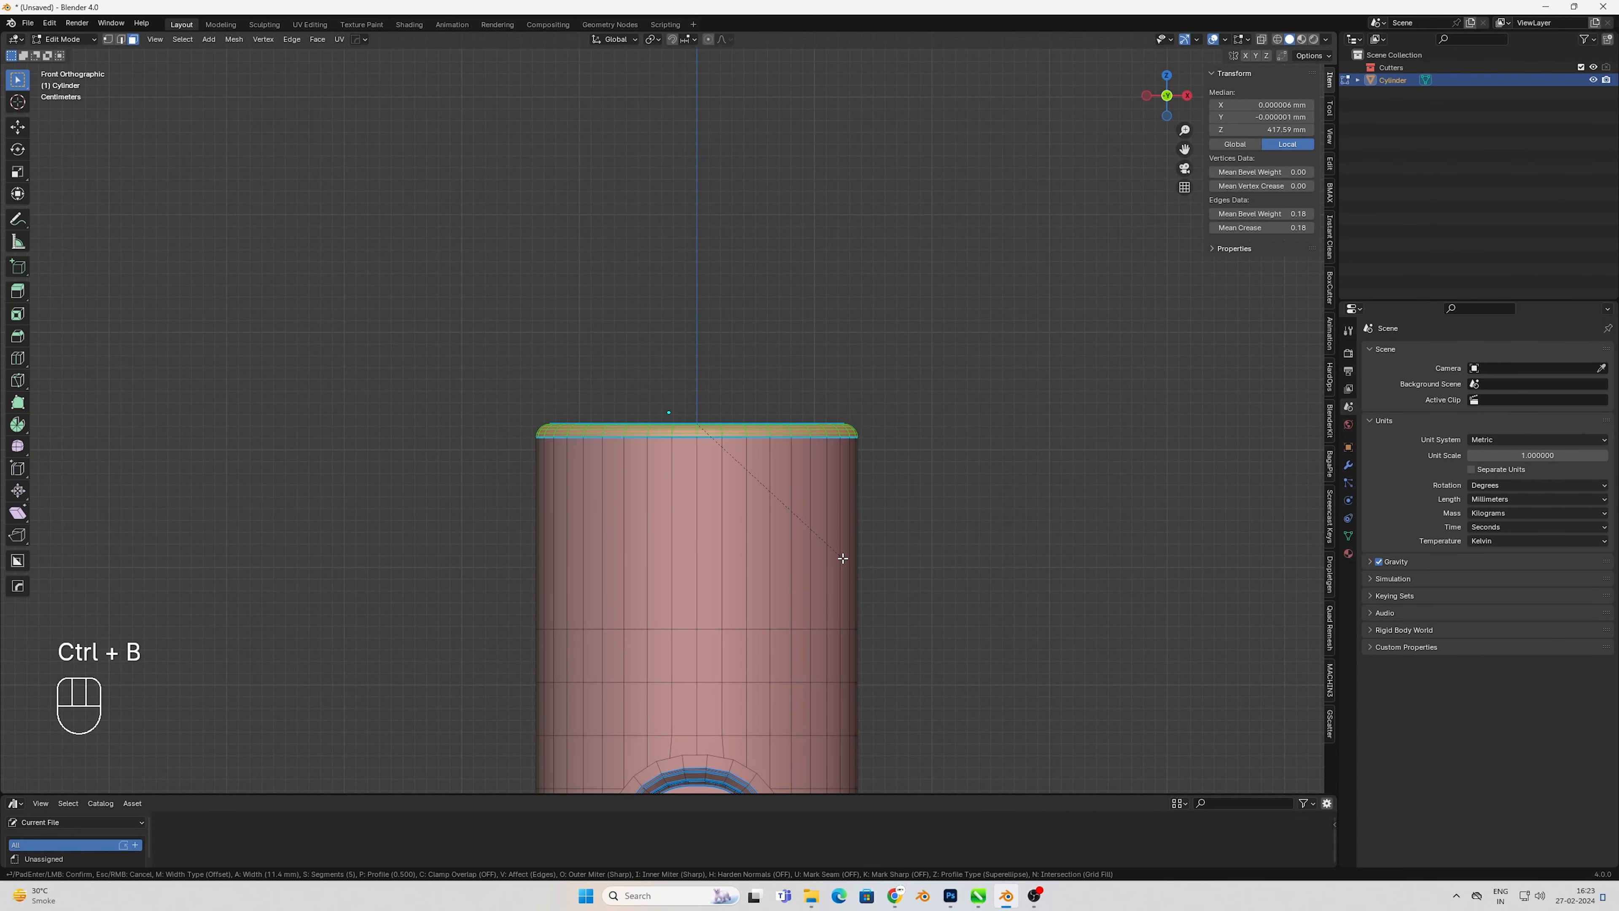
scroll(843, 558, "down", 2)
left_click(842, 558)
- Sharpen the cylinder with its rounded upper rim and show it from the front
key("Tab")
key("w")
mouse_move(750, 540)
middle_mouse_down()
mouse_move(747, 584)
mouse_move(749, 569)
middle_mouse_up()
key("KP_1")
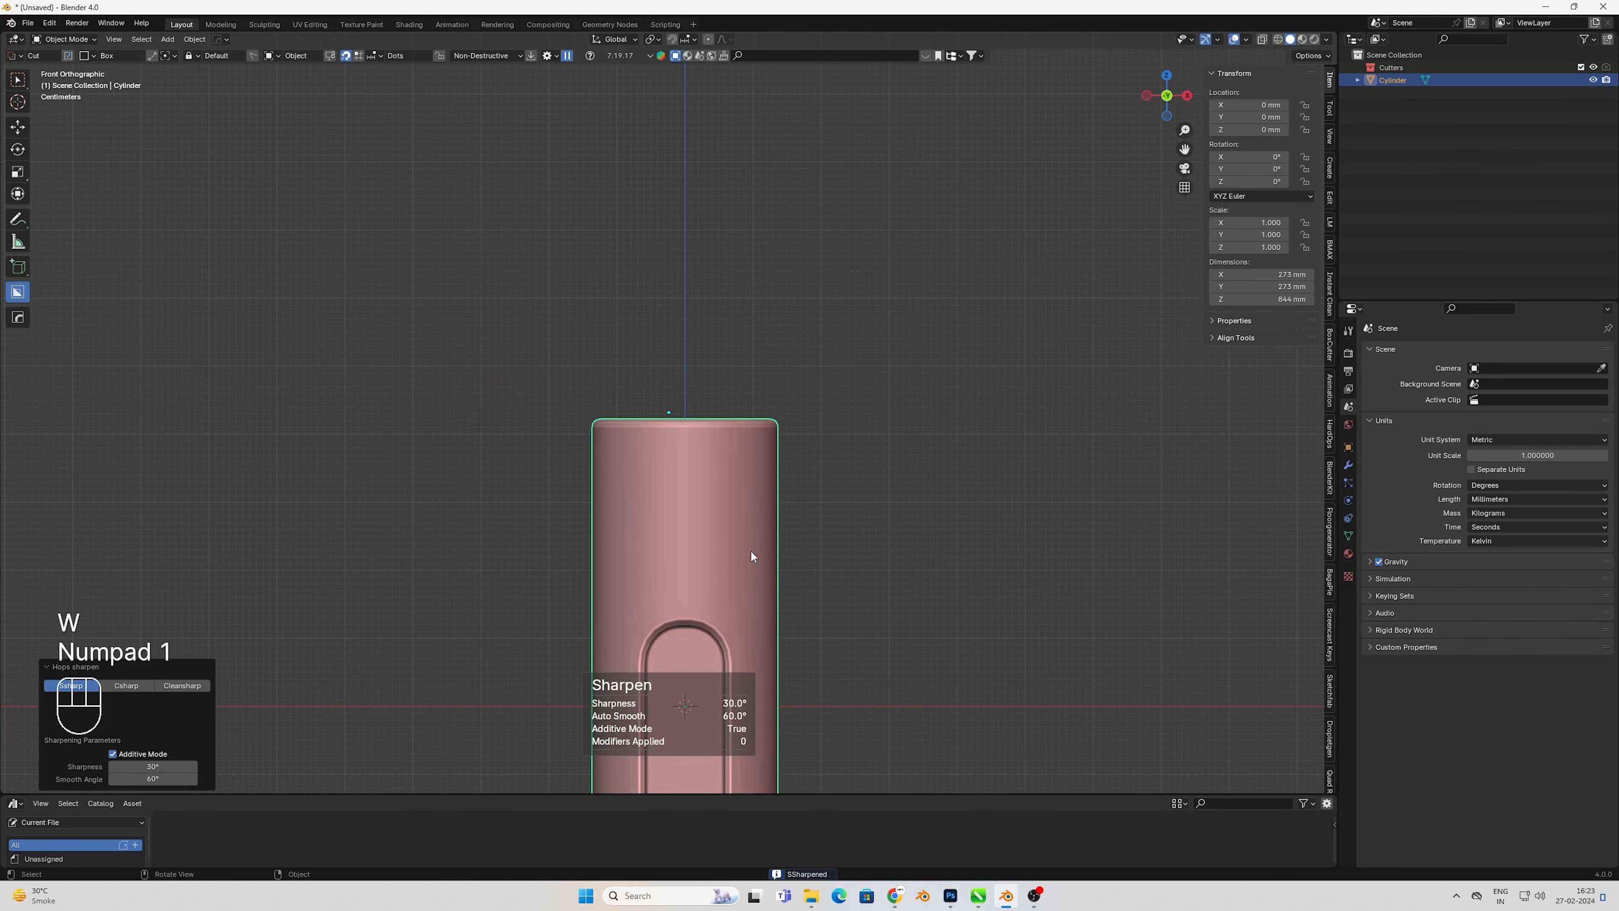
scroll(752, 555, "up", 2)
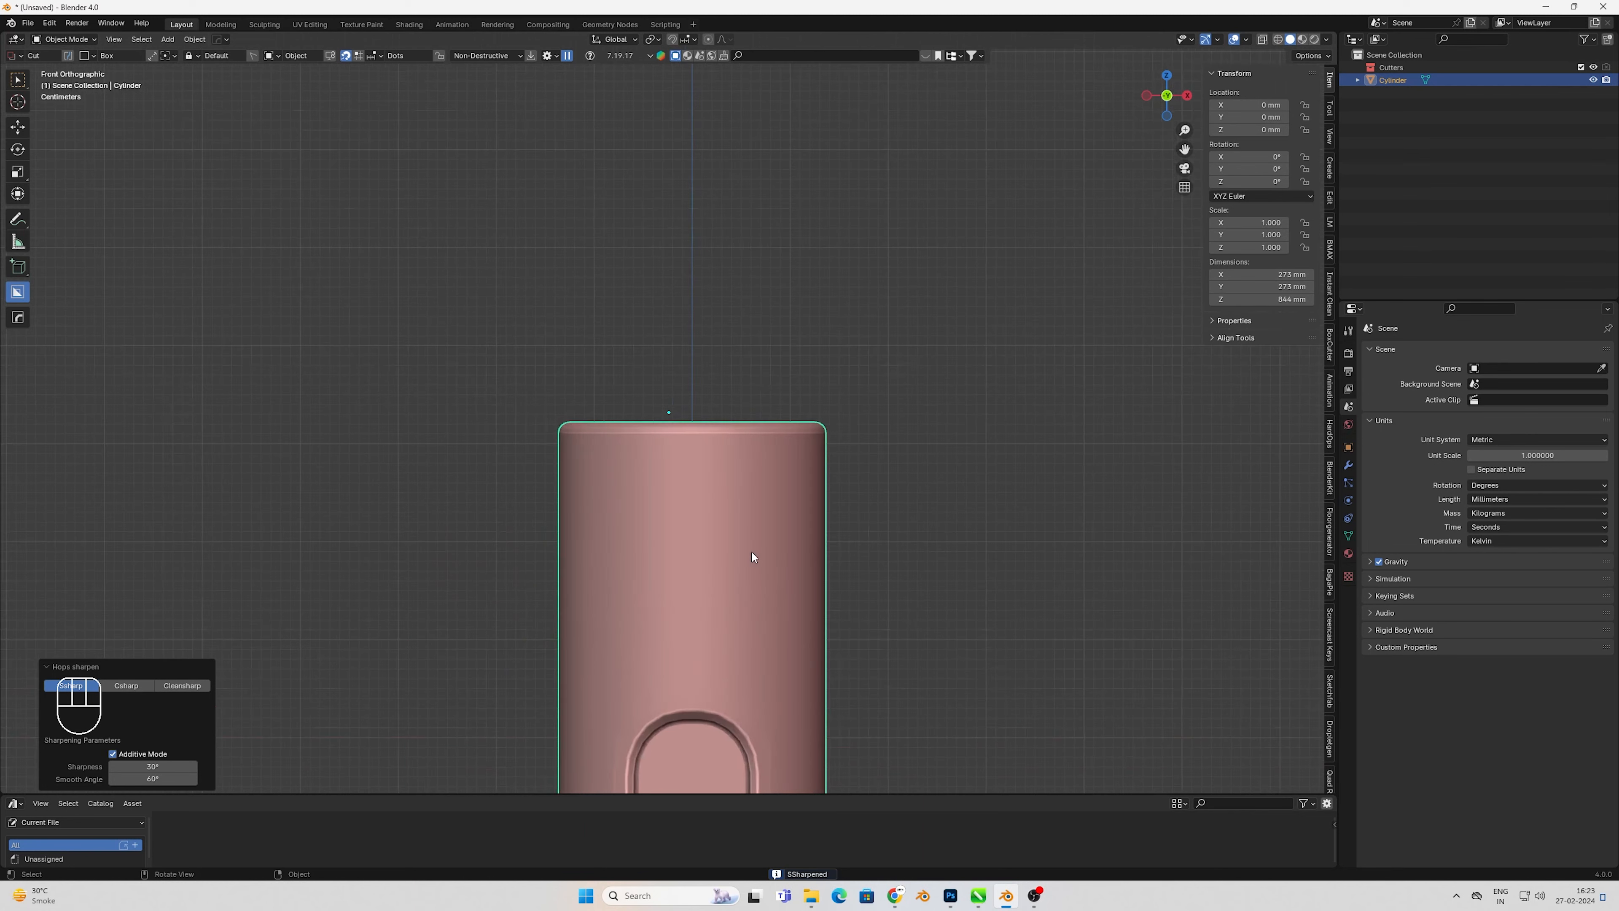
- Add a centred horizontal loop cut below the rounded rim and bevel it about 27 mm into a band of faces
key("Tab")
key("ctrl+r")
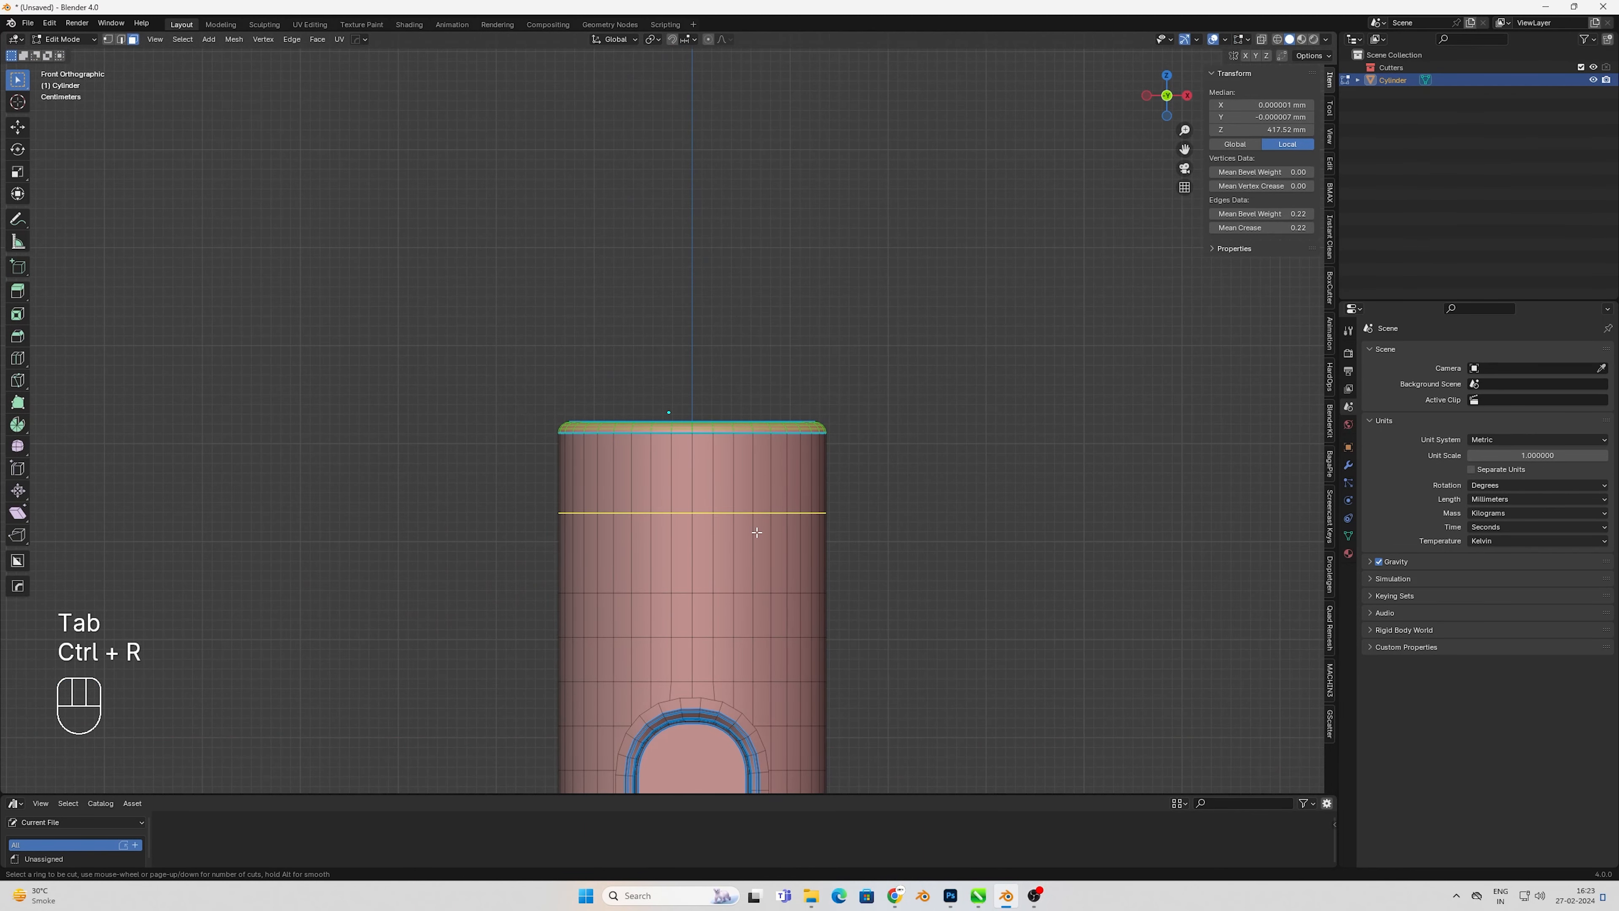
left_click(756, 532)
middle_click_drag(852, 561, 833, 532, "shift")
key("ctrl+b")
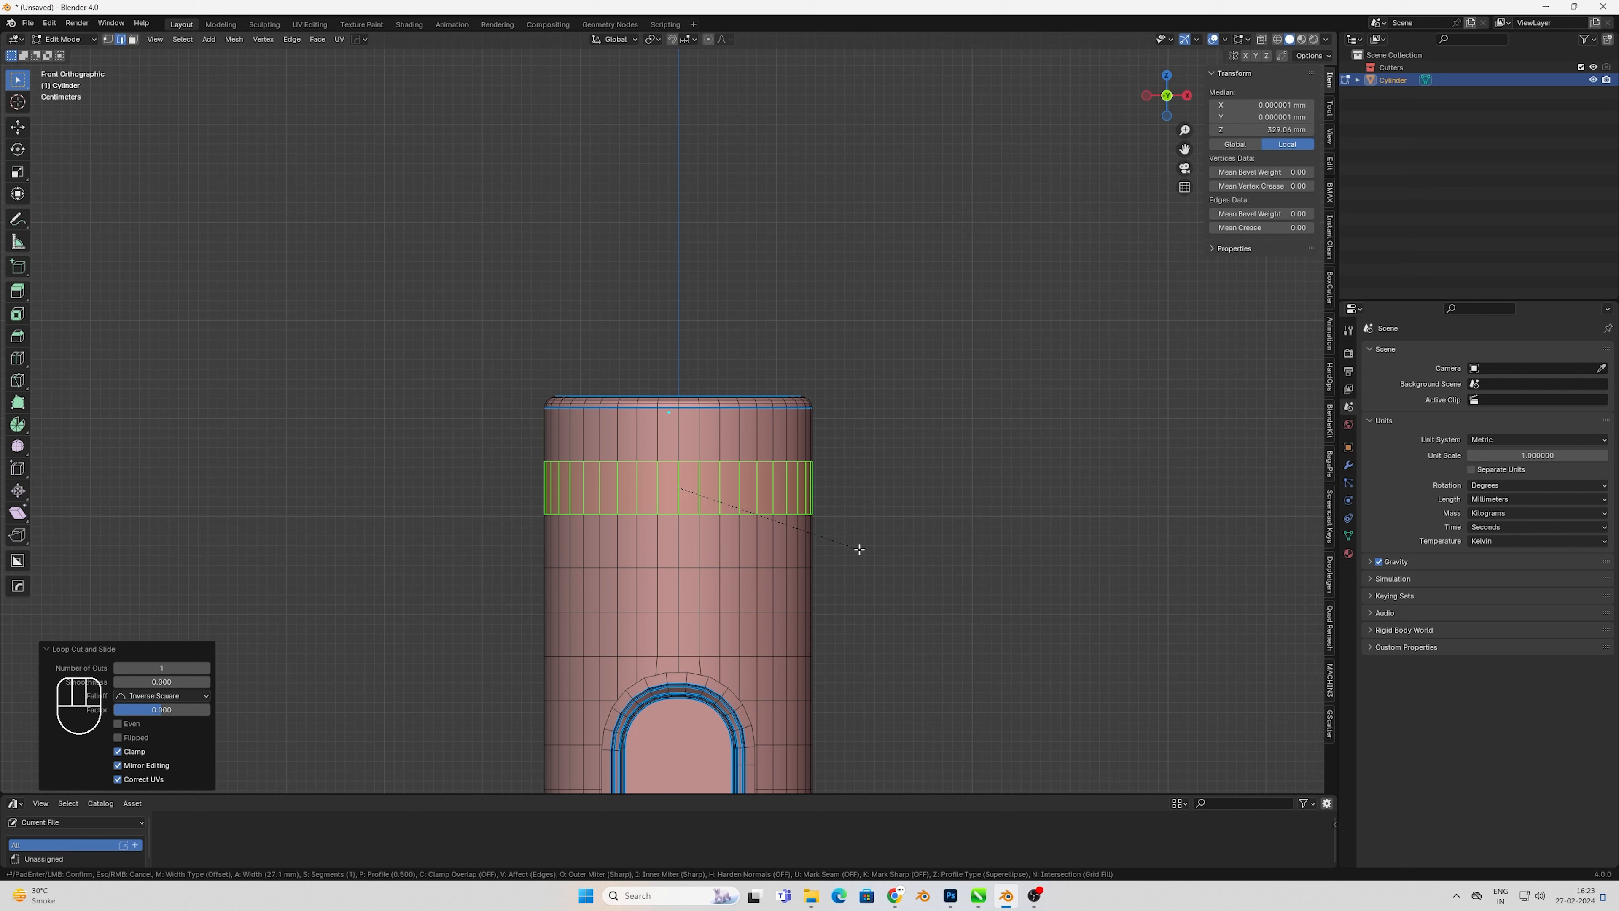
left_click(857, 548)
- Lower the face band along Z by about 4.2 mm and a further 1.3 mm
key("3")
key("g")
key("z")
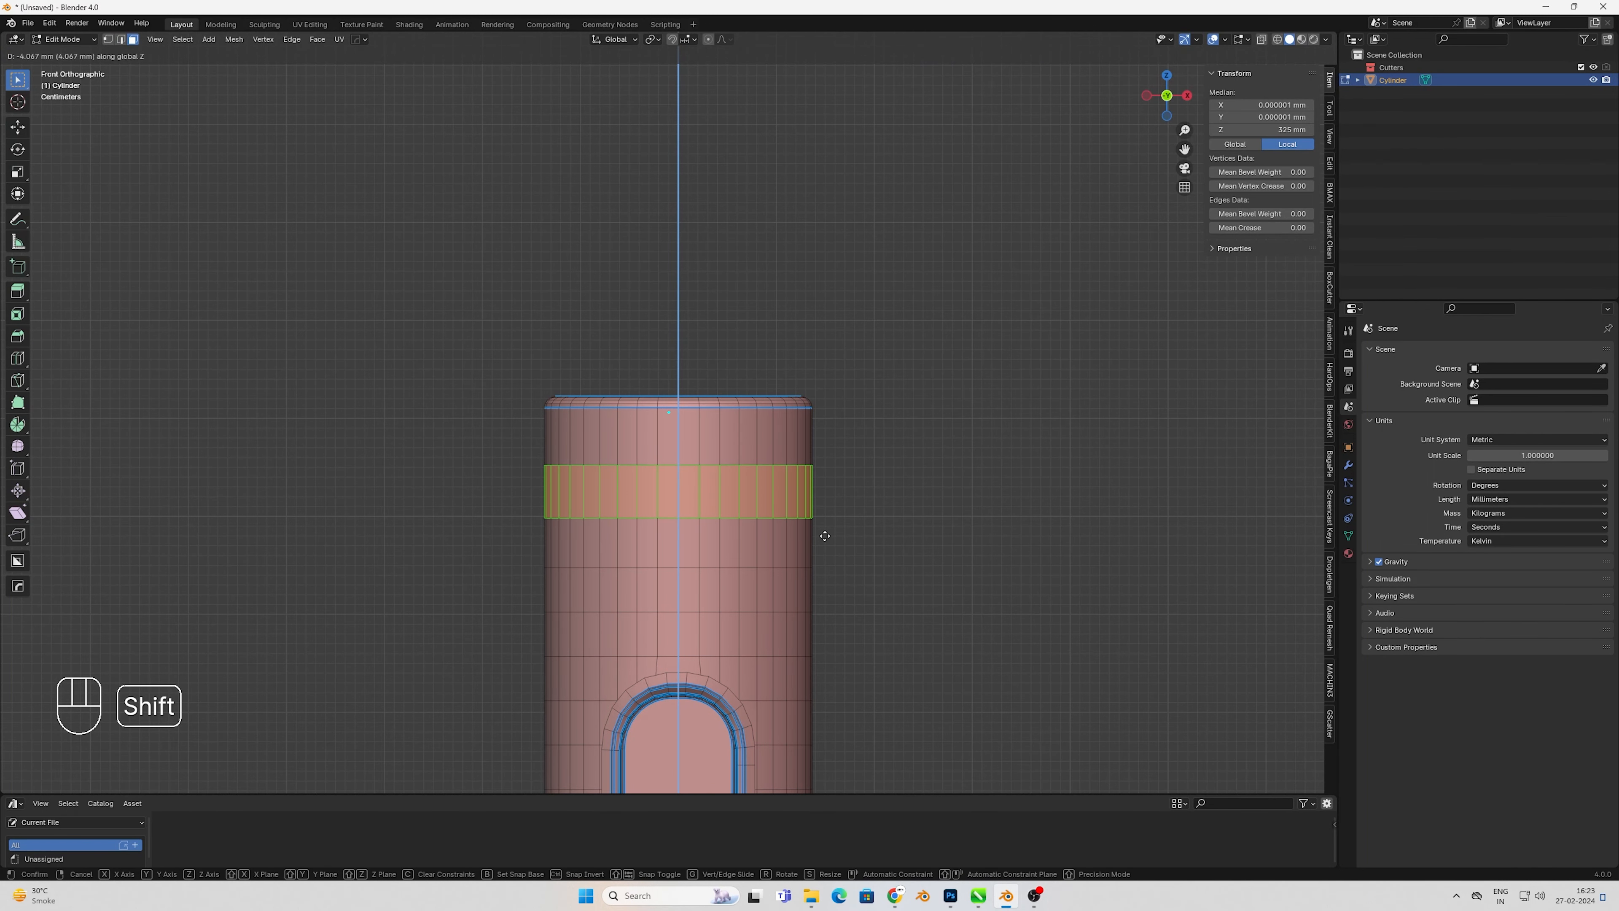
left_click(824, 536)
middle_click_drag(824, 535, 851, 479, "shift")
key("g")
key("z")
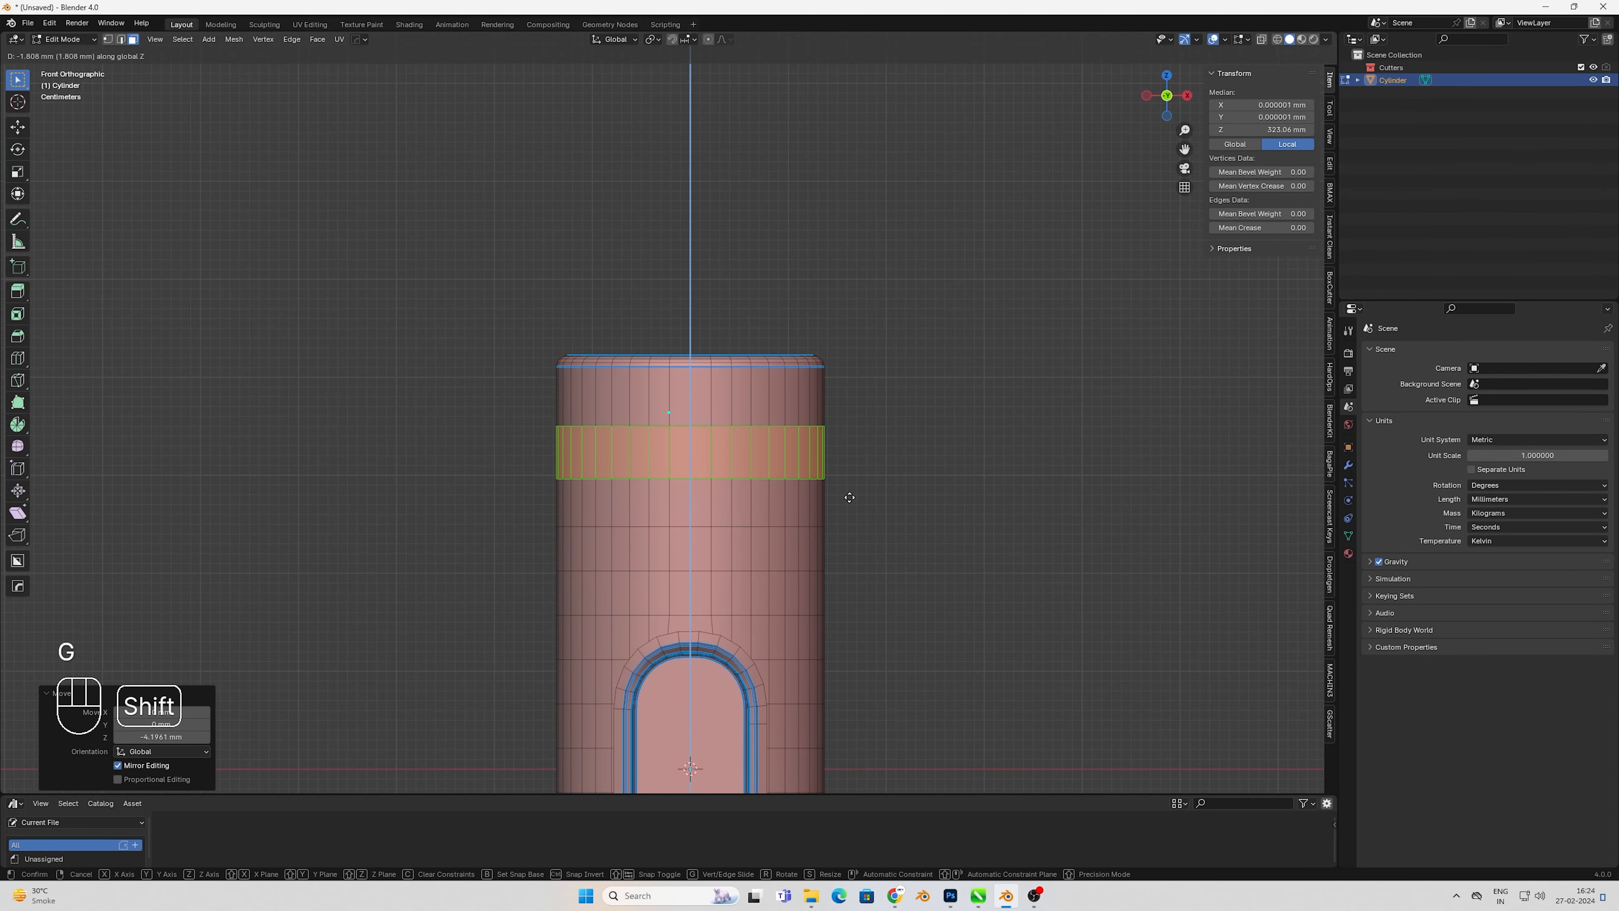
left_click(850, 492, "shift")
- Extrude the band's faces inward along their normals to form a groove around the cylinder, and sharpen the object
key("3")
right_click(903, 441)
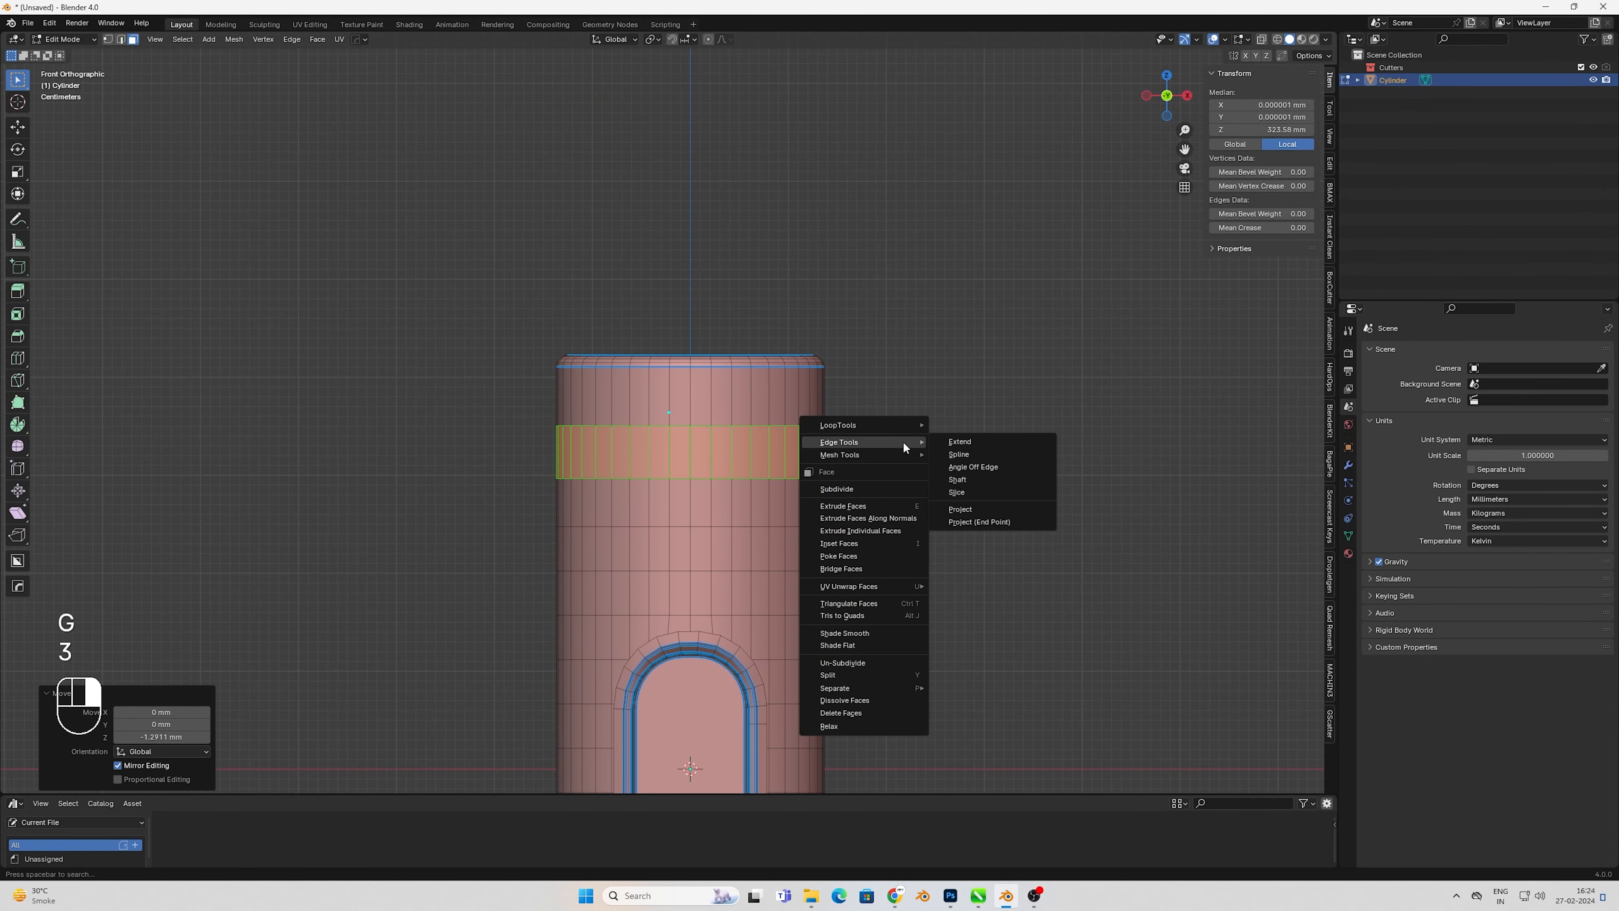
left_click(889, 518)
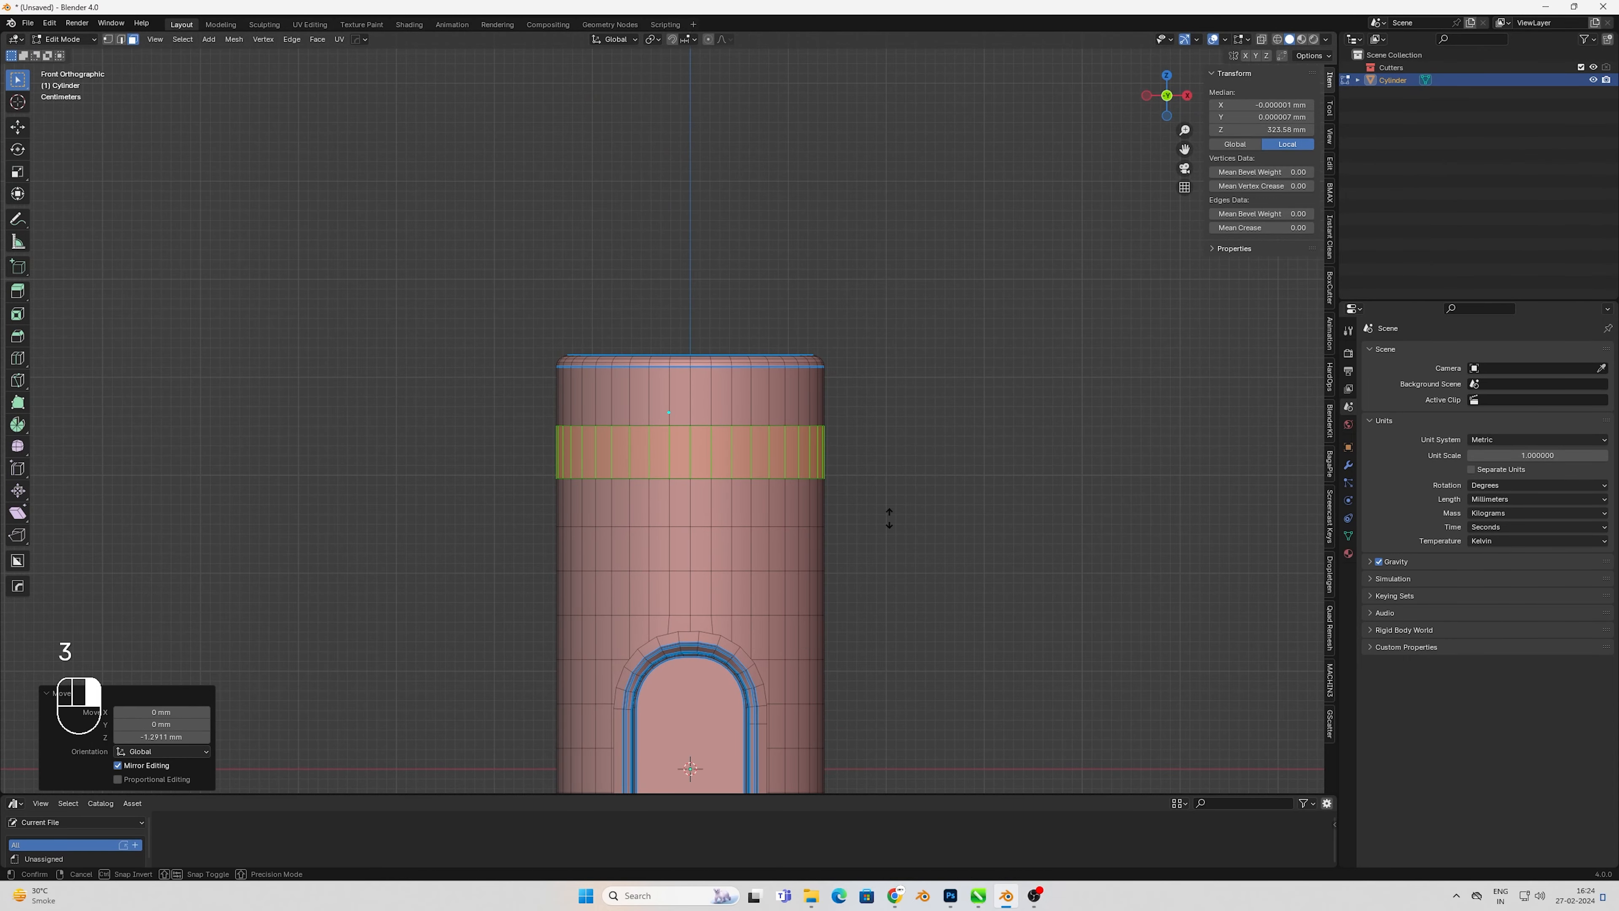
left_click(835, 591)
middle_click_drag(830, 556, 788, 560)
key("Tab")
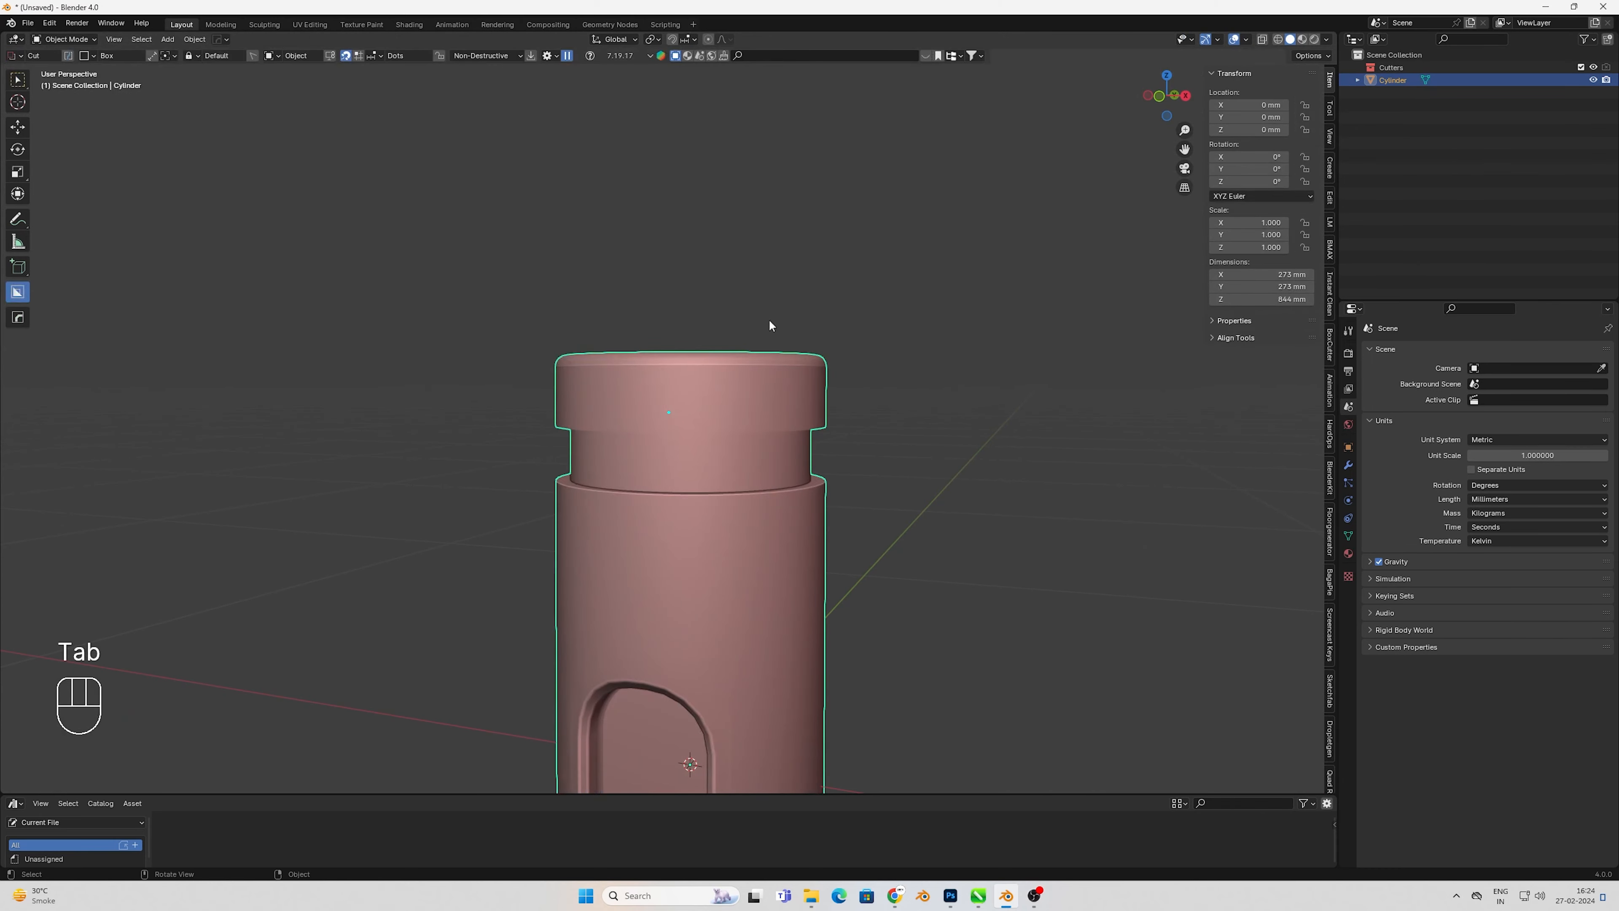
key("w")
left_click(740, 616)
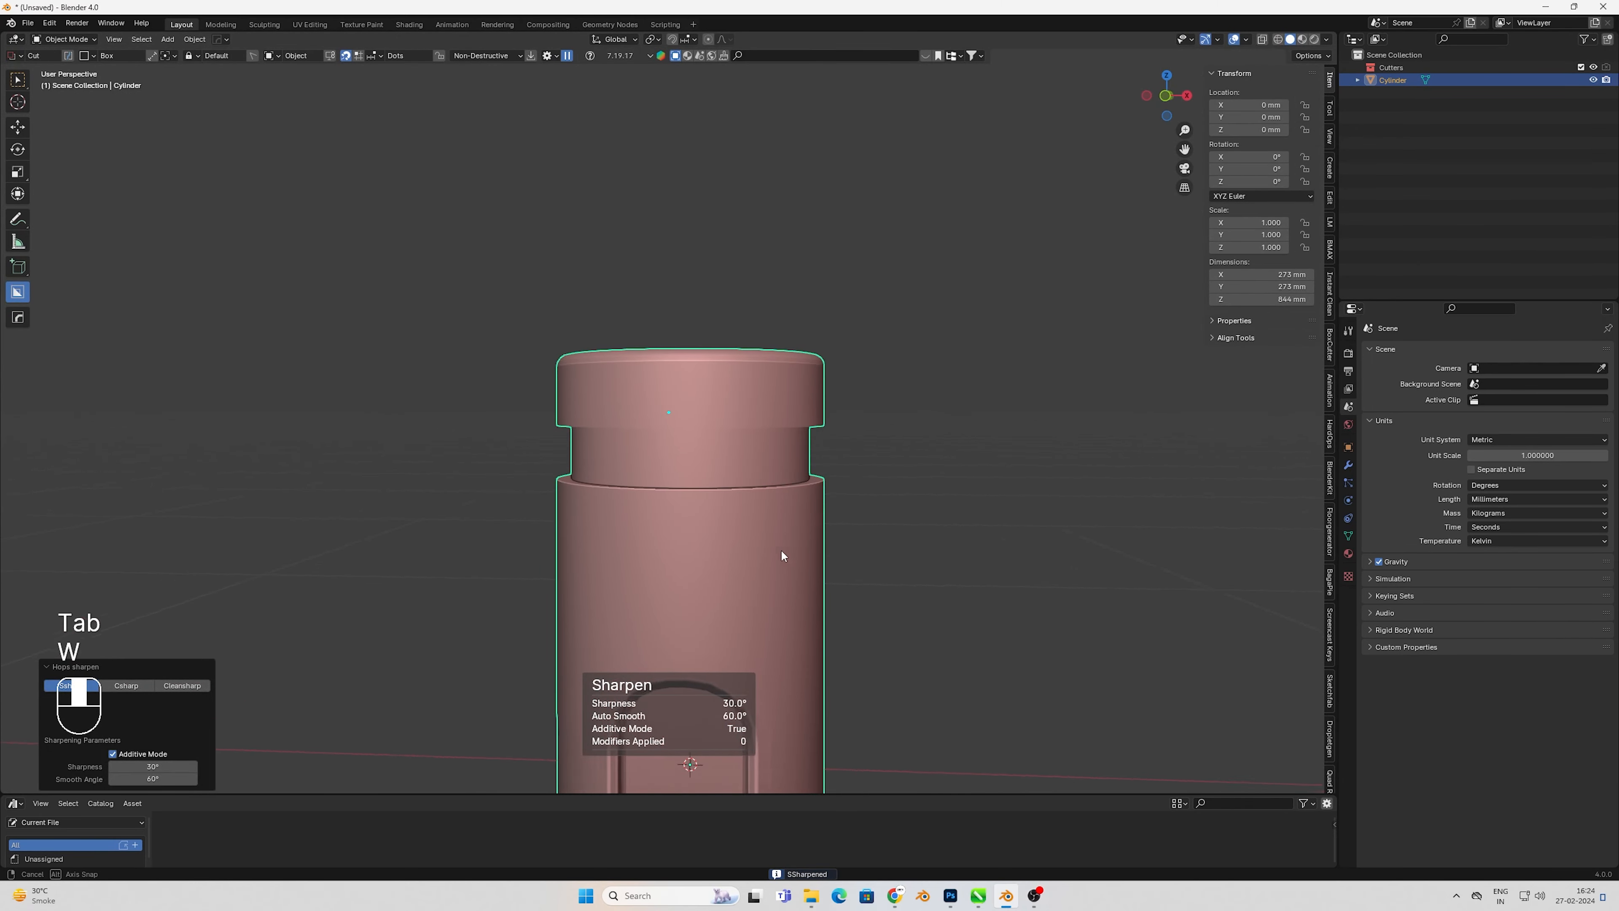
scroll(681, 440, "up", 3)
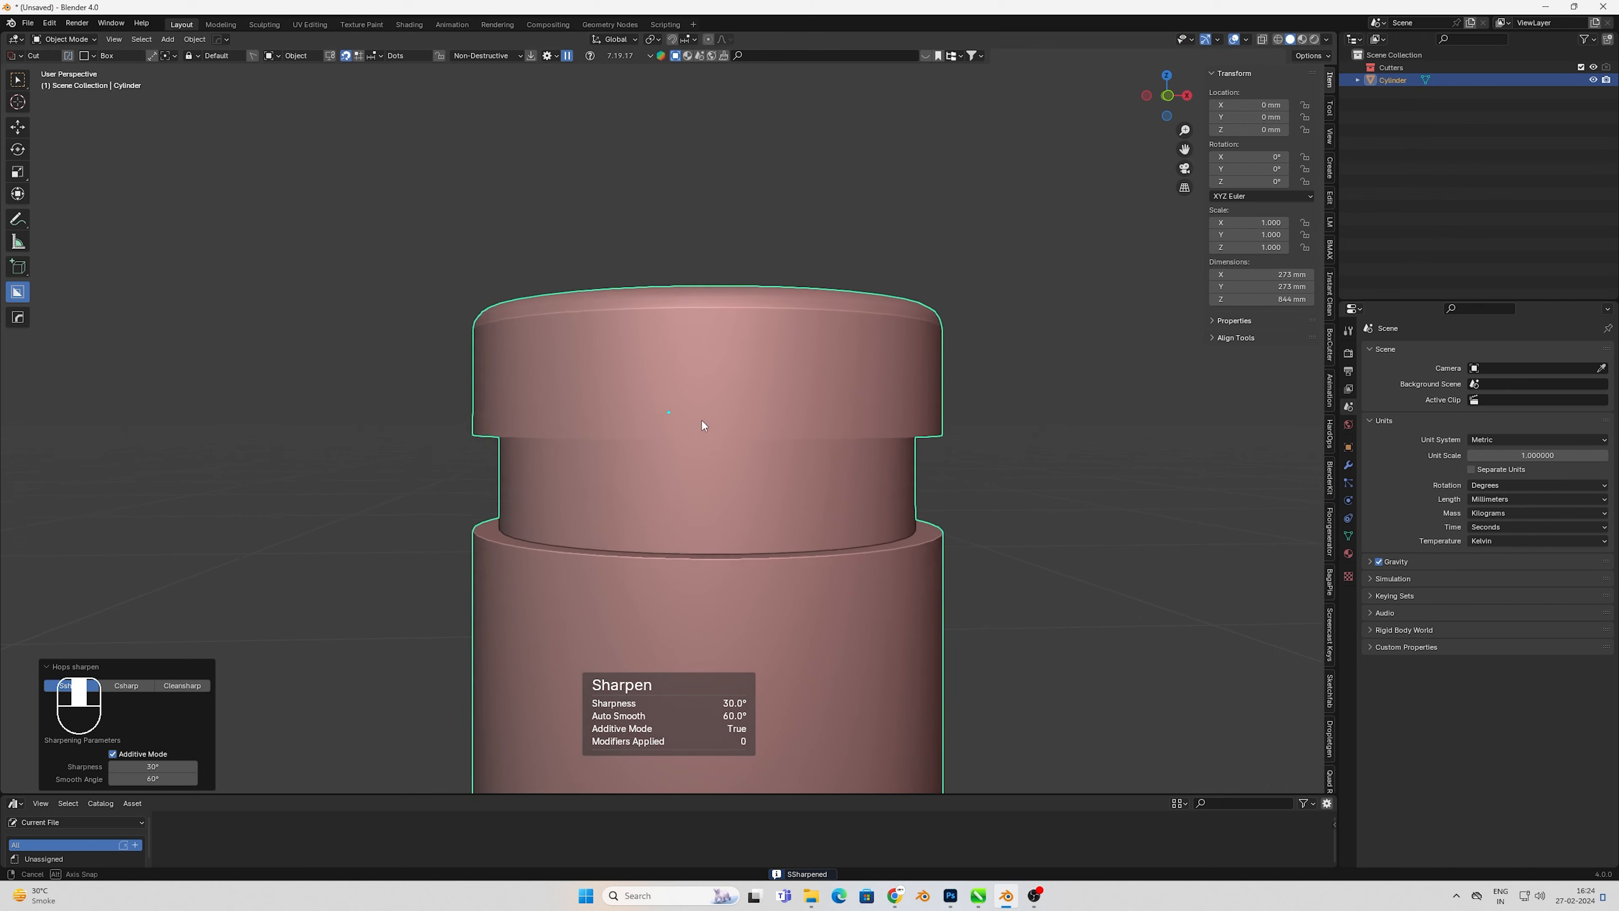
- Try adding five horizontal loop cuts around the cap section above the groove
key("KP_1")
key("Tab")
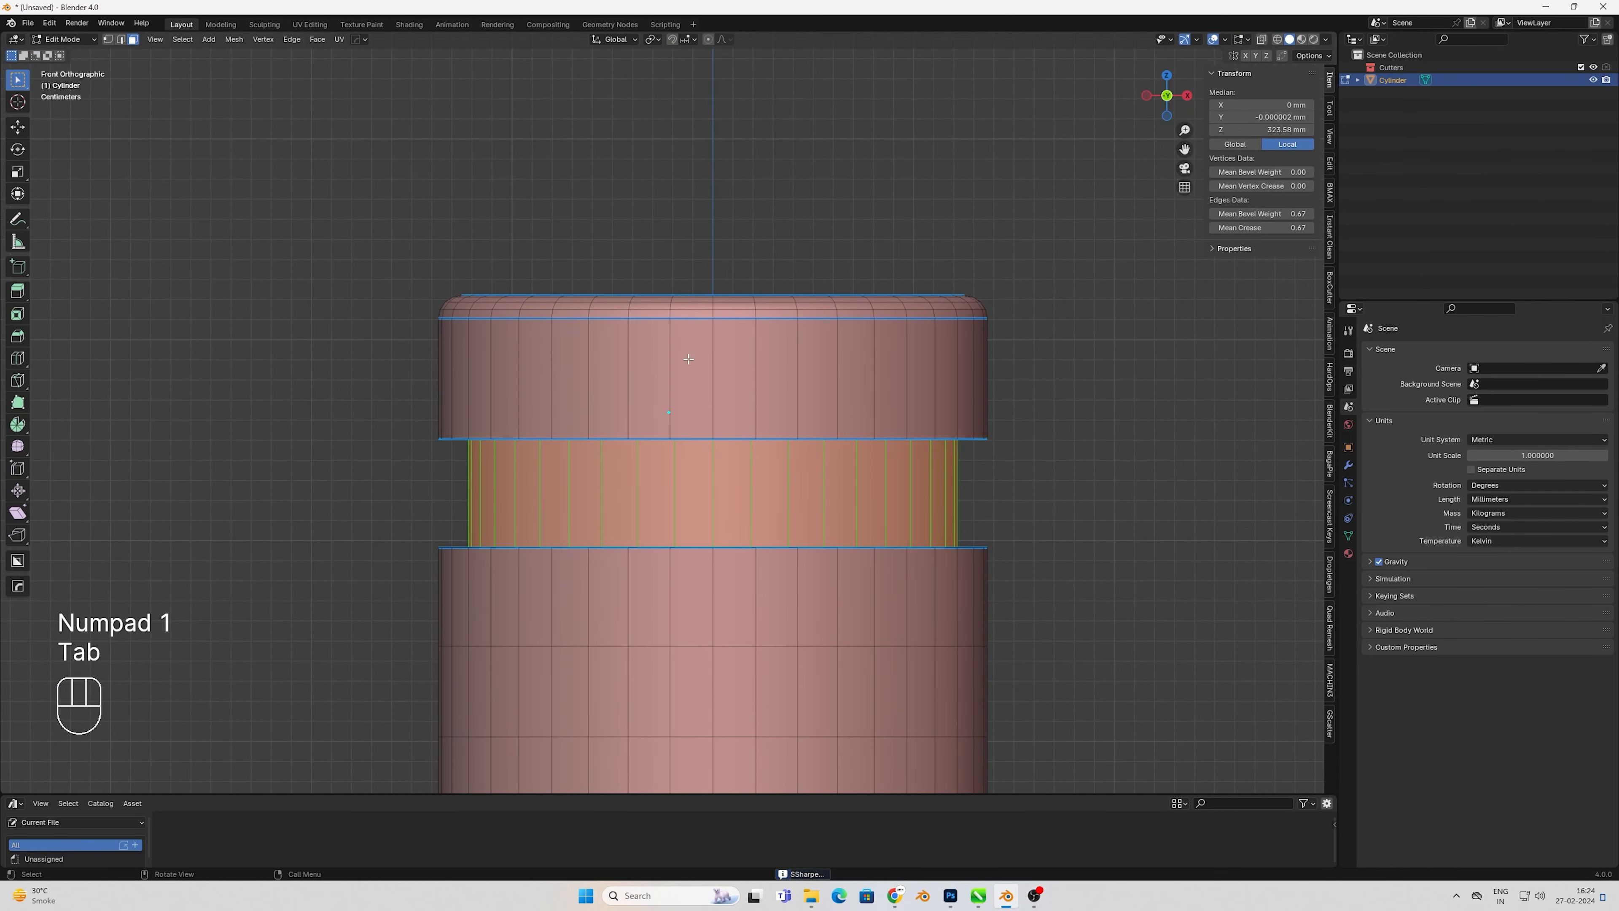
key("ctrl+r")
scroll(779, 426, "up", 4)
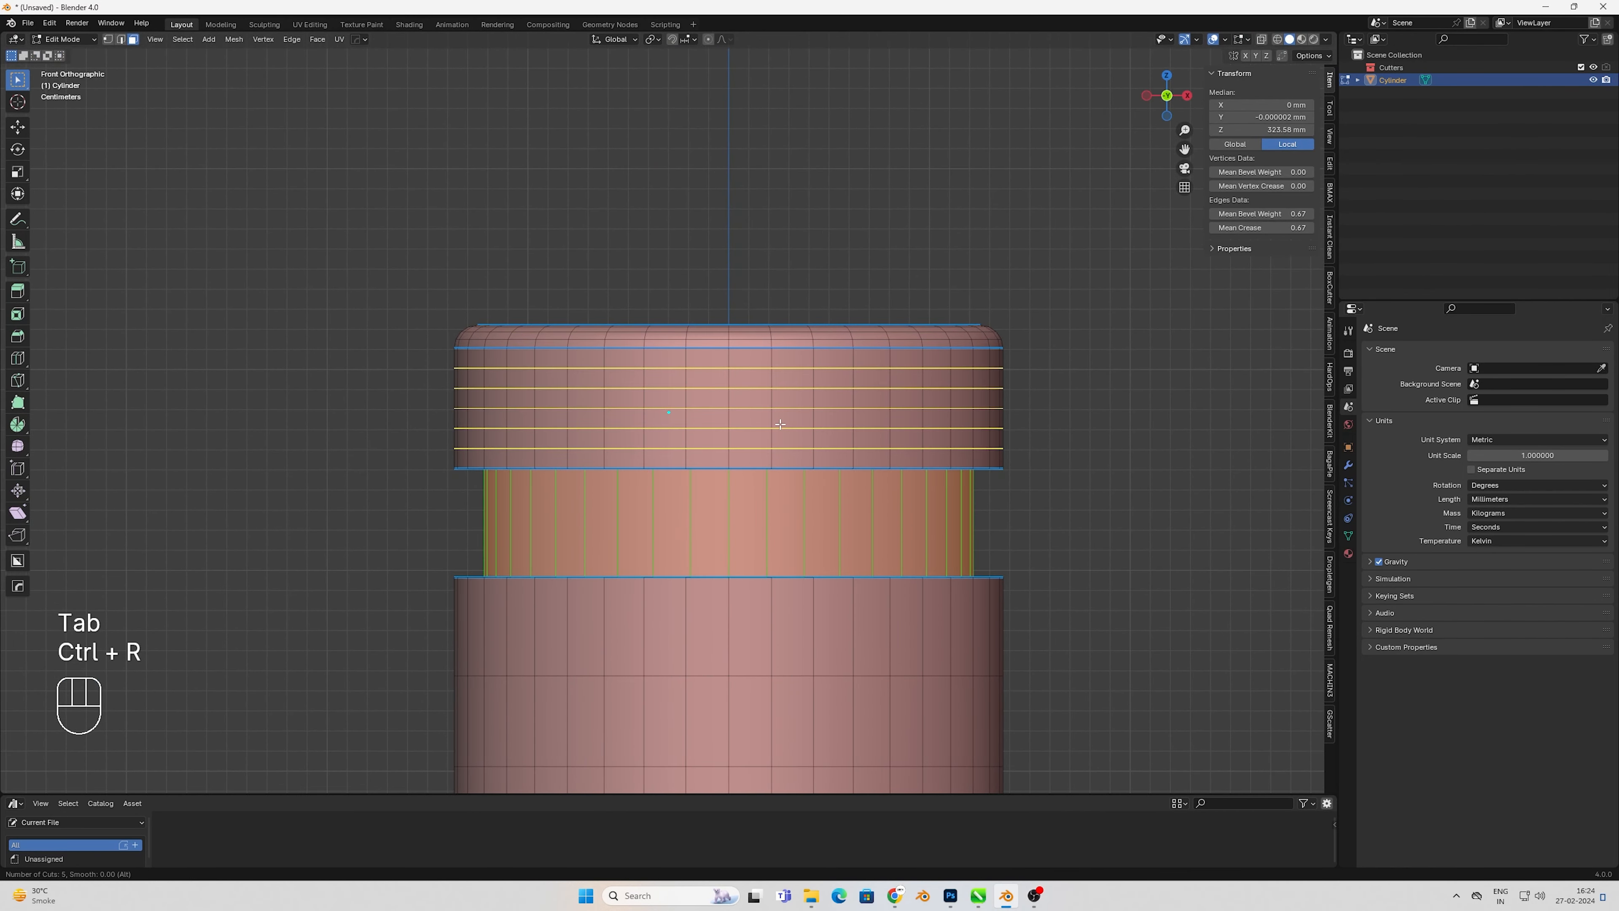
left_click(780, 424)
key("3")
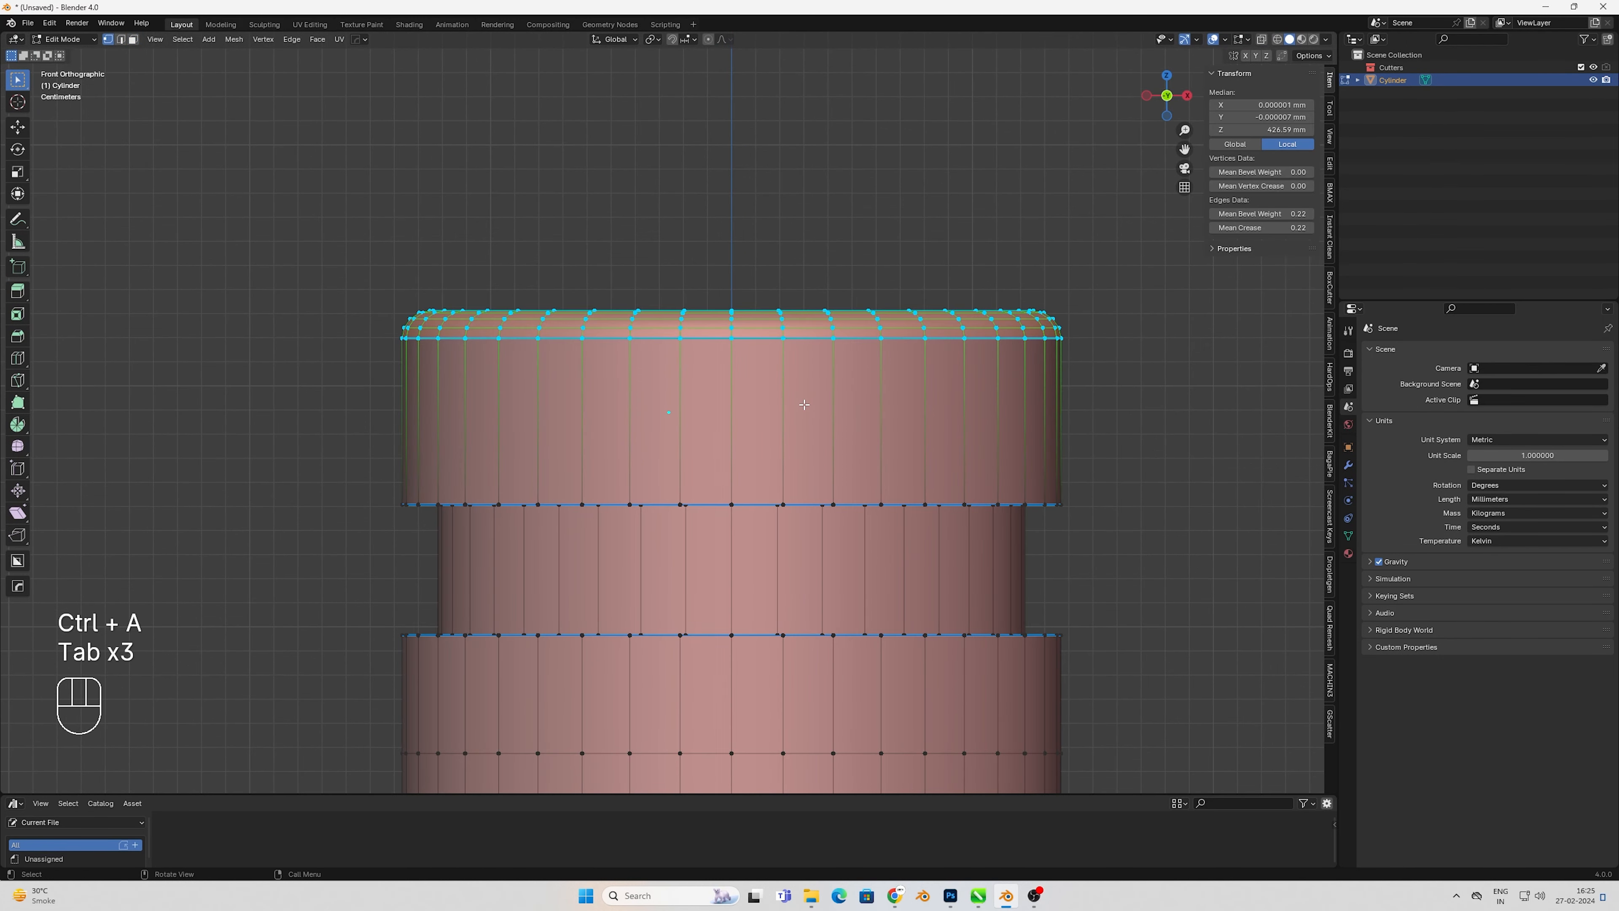
- Add four horizontal loop cuts around the cap section above the groove and select the five face rings between its rim and groove
key("ctrl+r")
scroll(804, 404, "up", 3)
left_click(804, 404)
key("3")
left_click(730, 359, "alt")
left_click(732, 397, "alt+shift")
left_click(733, 419, "alt+shift")
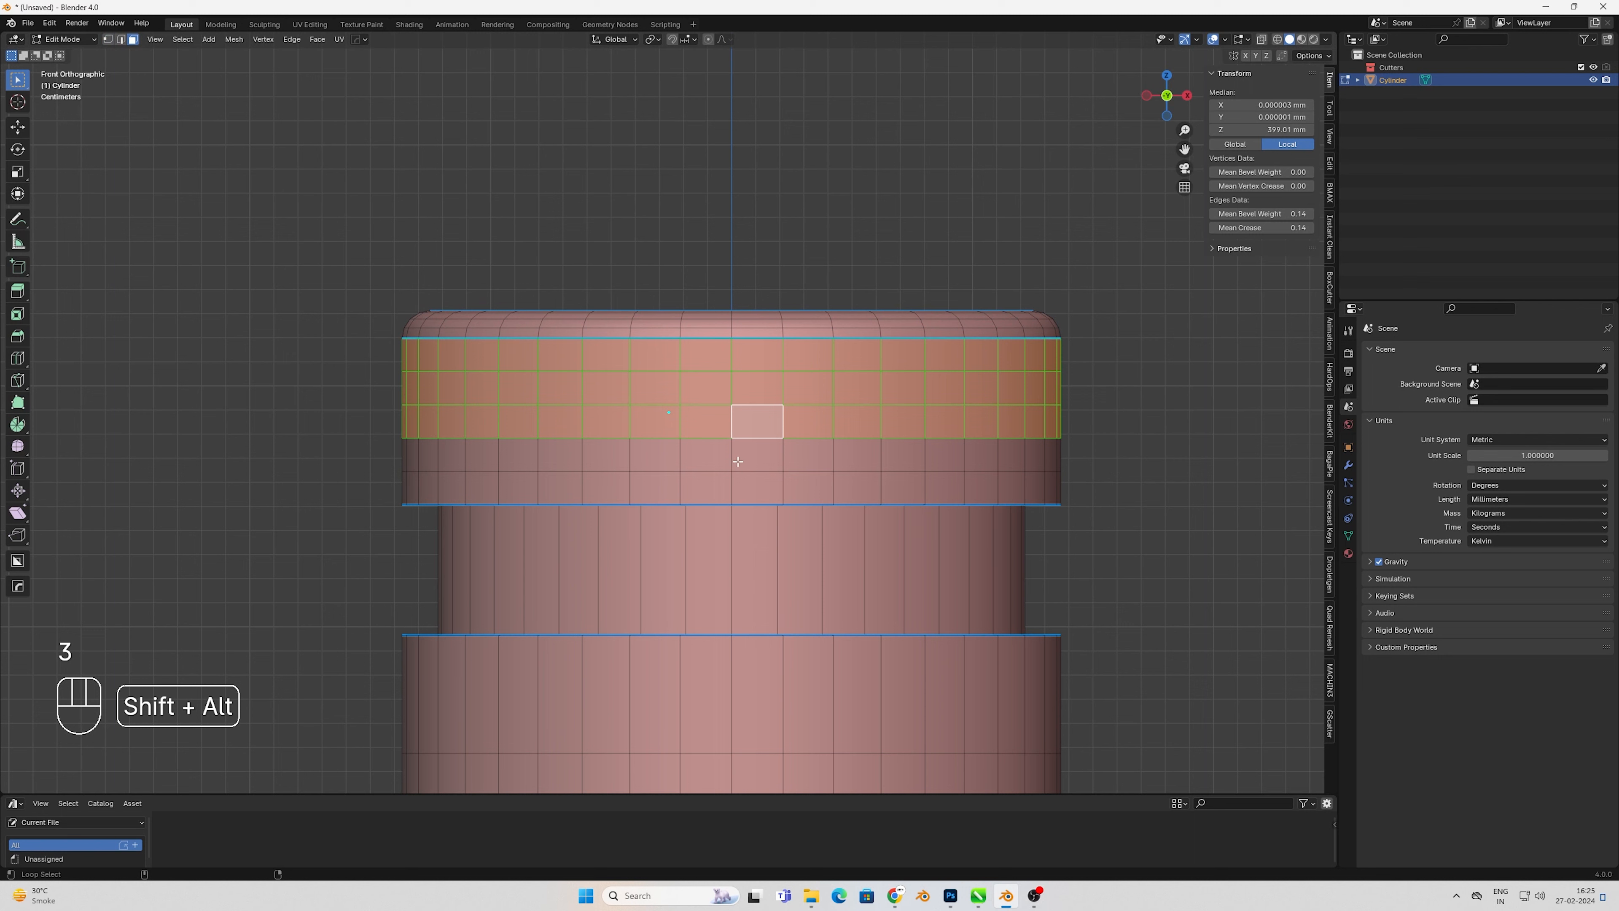
left_click(731, 456, "alt+shift")
left_click(729, 486, "alt+shift")
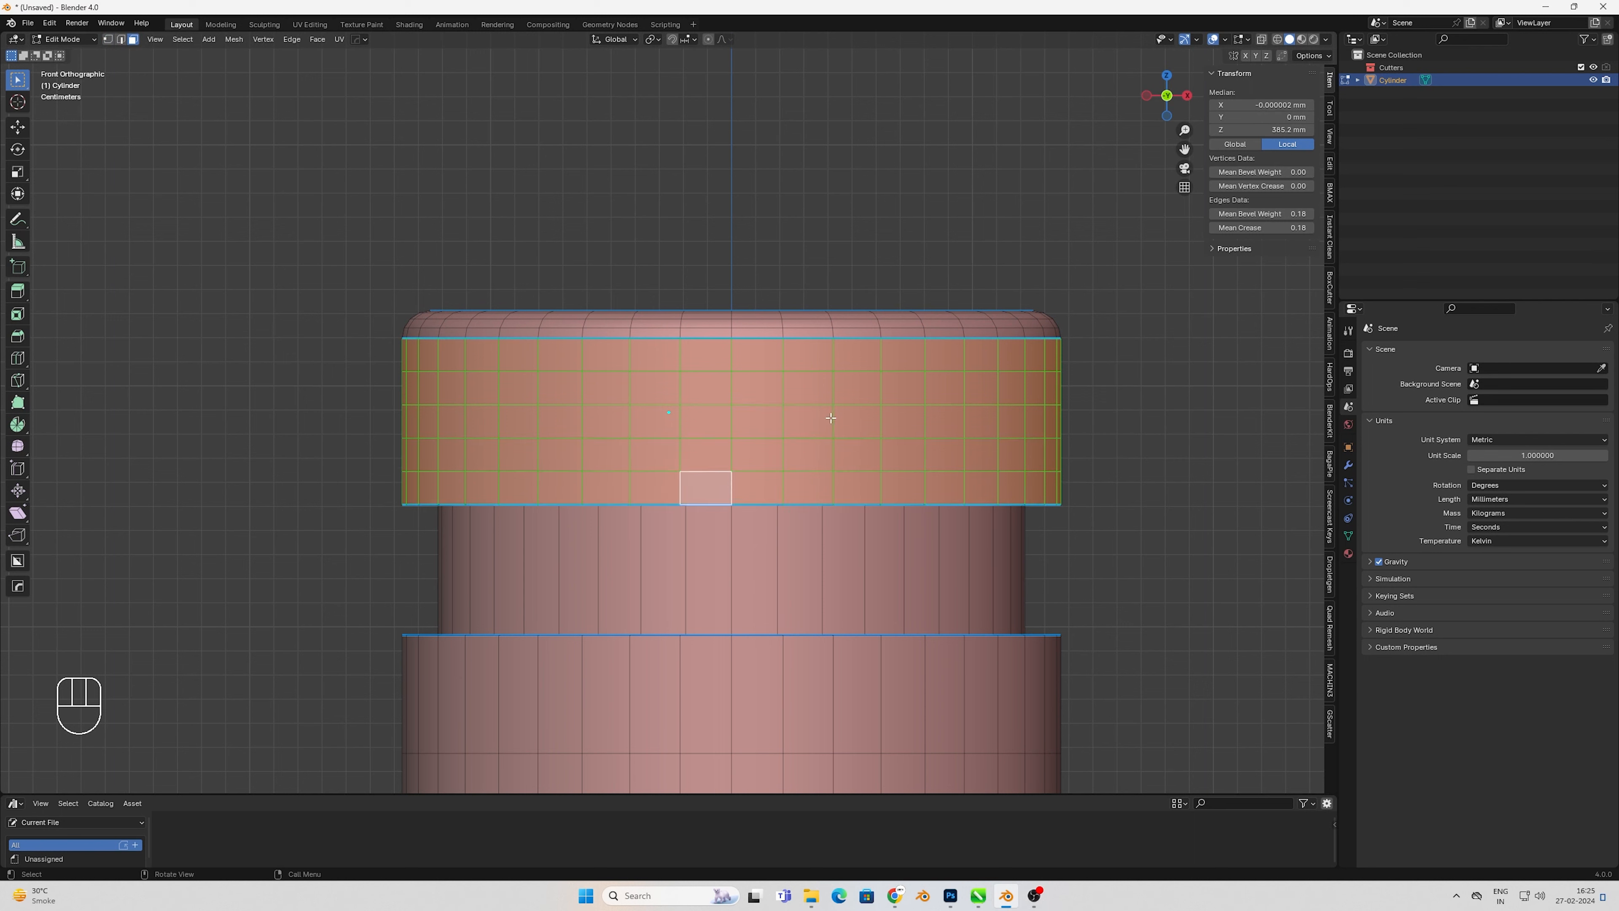
- Try insetting the selected cap faces individually by about 2.4 mm
key("i")
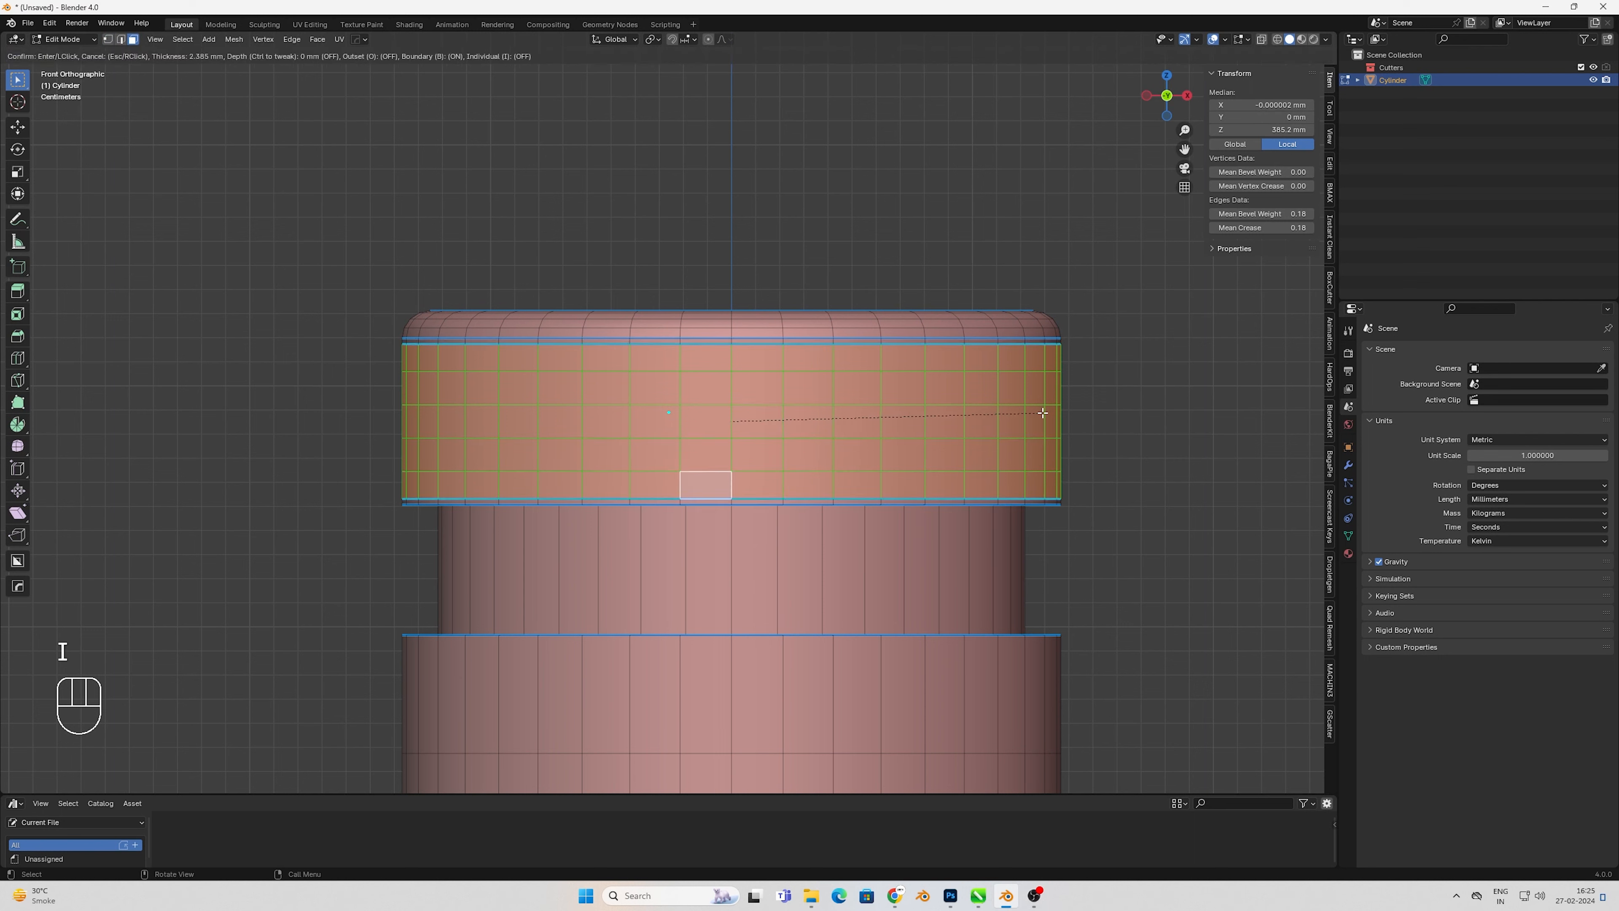
left_click(1045, 409)
left_click(140, 764)
middle_click_drag(797, 447, 893, 430)
- Try poking the inset cap faces and converting the resulting triangles to quads
right_click(892, 430)
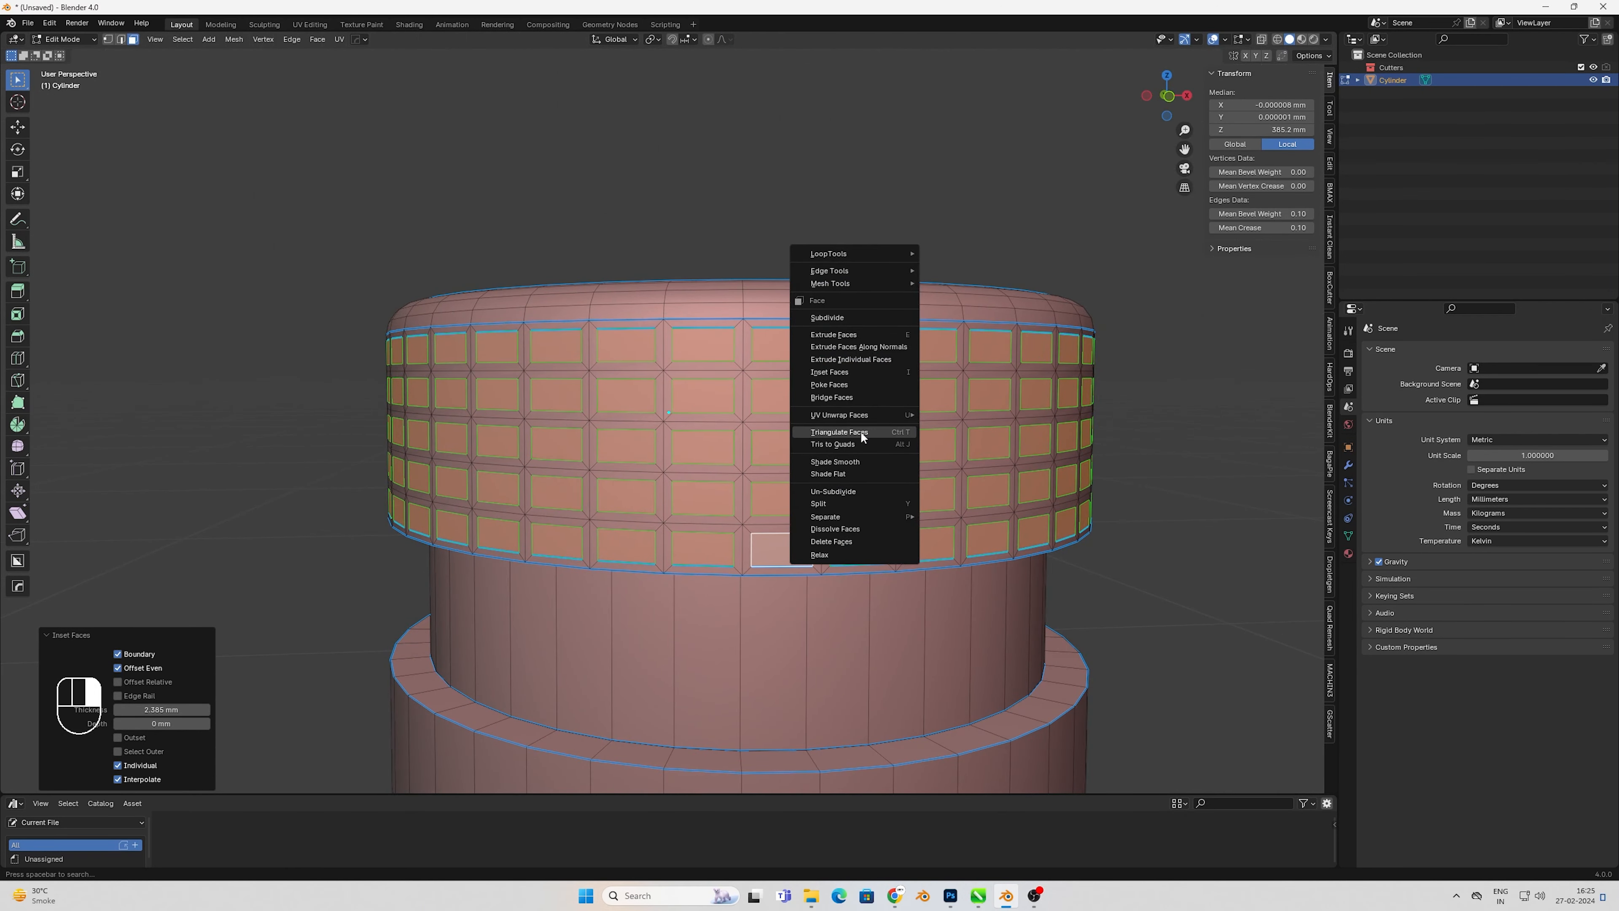
left_click(858, 385)
right_click(857, 379)
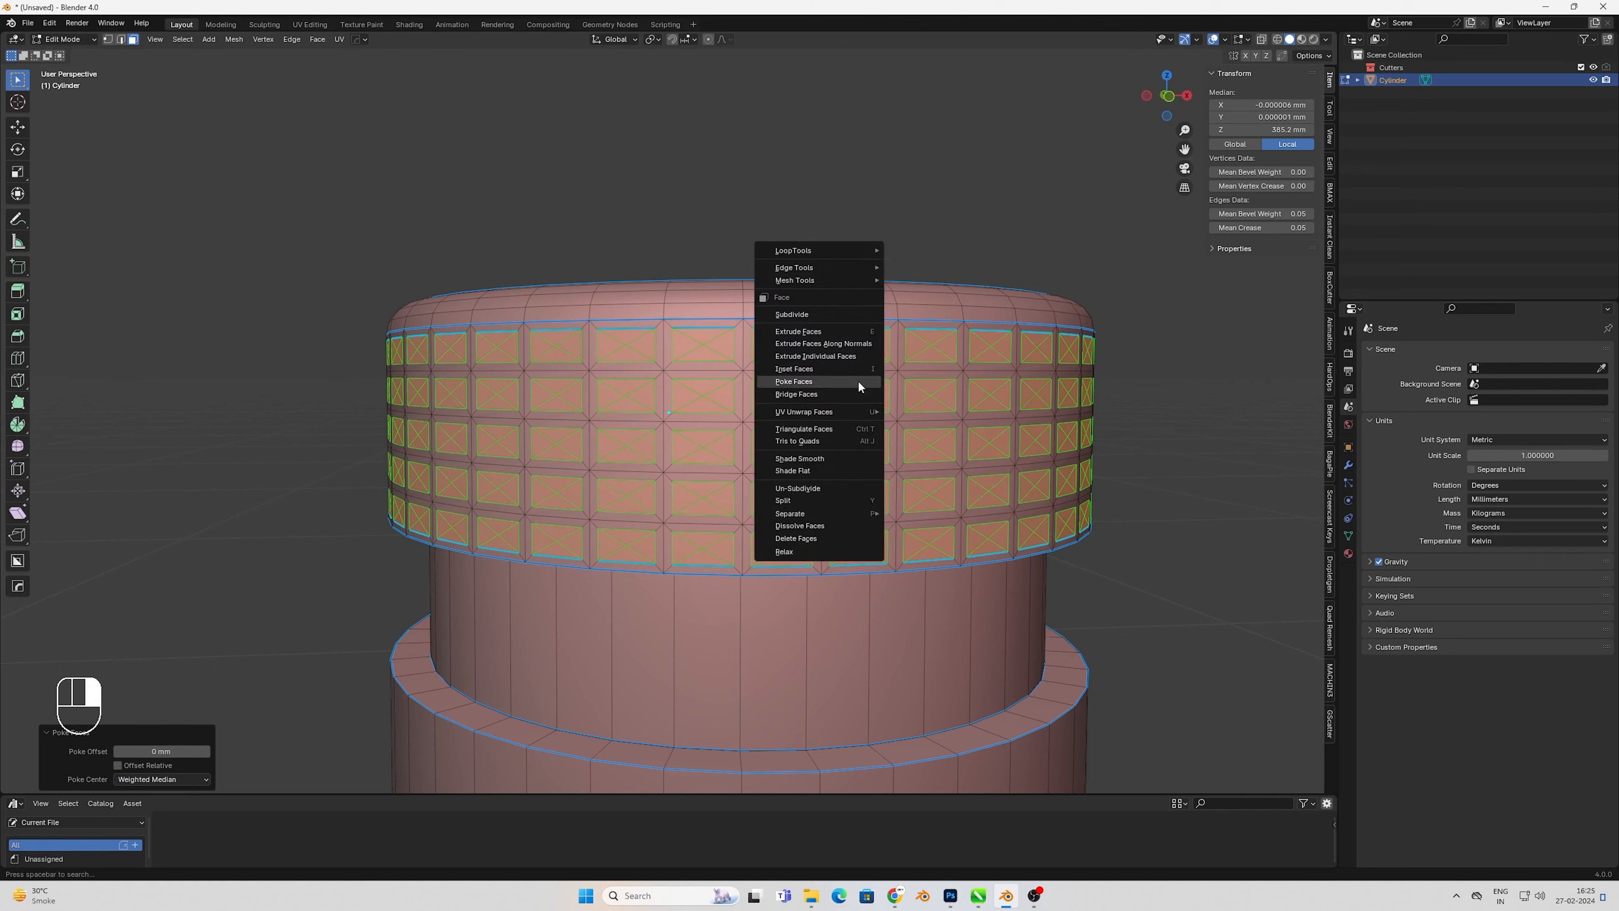
left_click(833, 440)
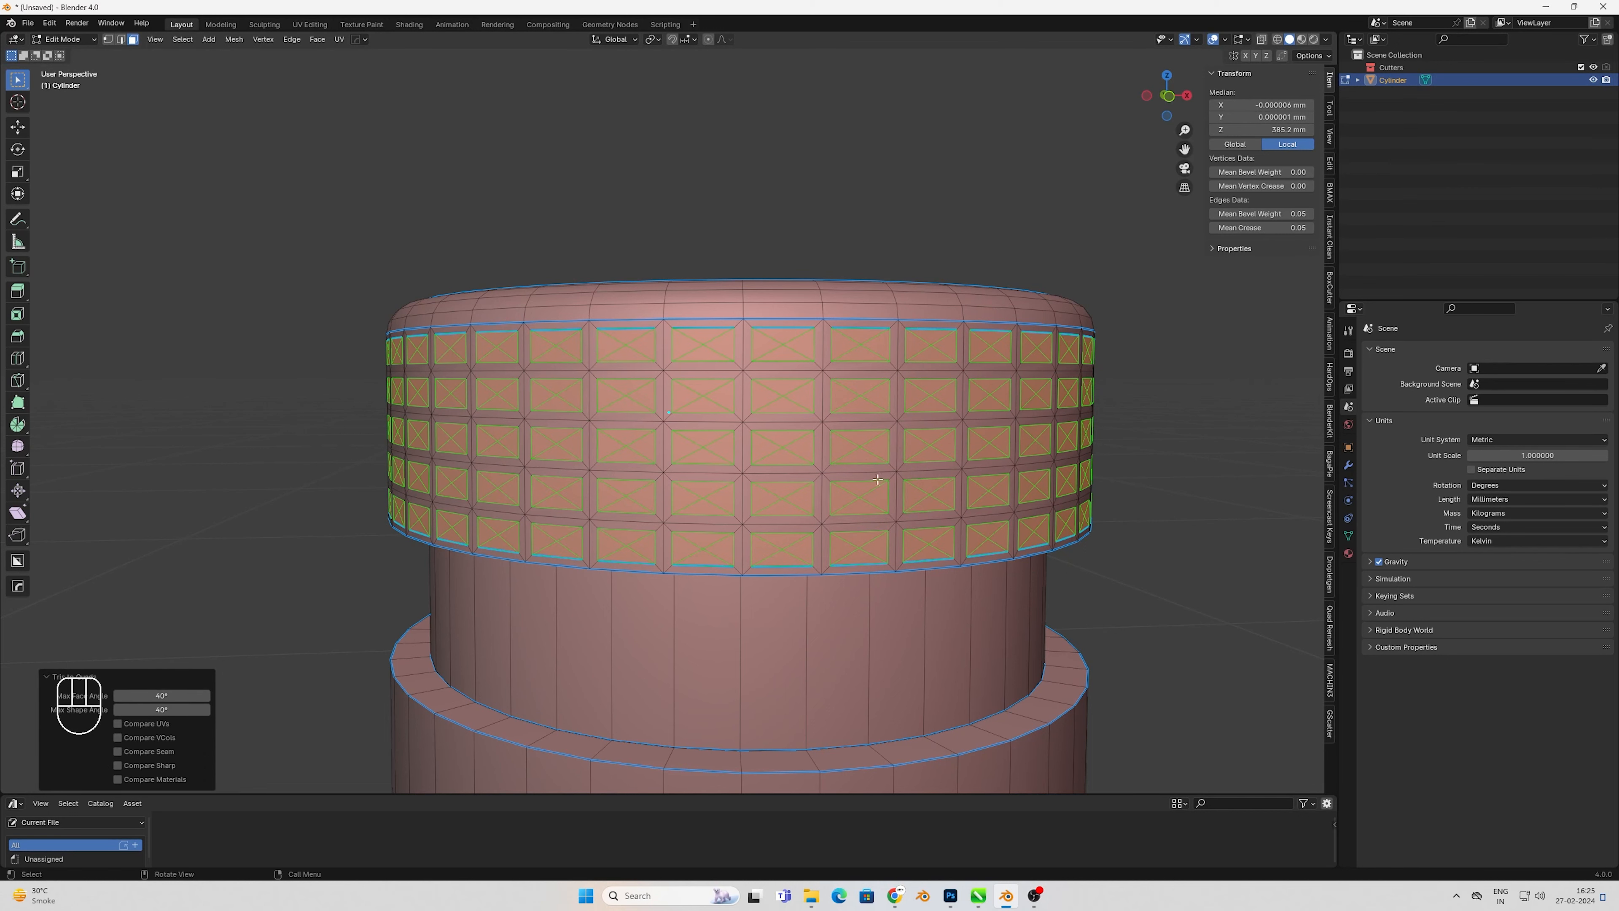
left_click(118, 752)
left_click(117, 765)
scroll(793, 544, "down", 1)
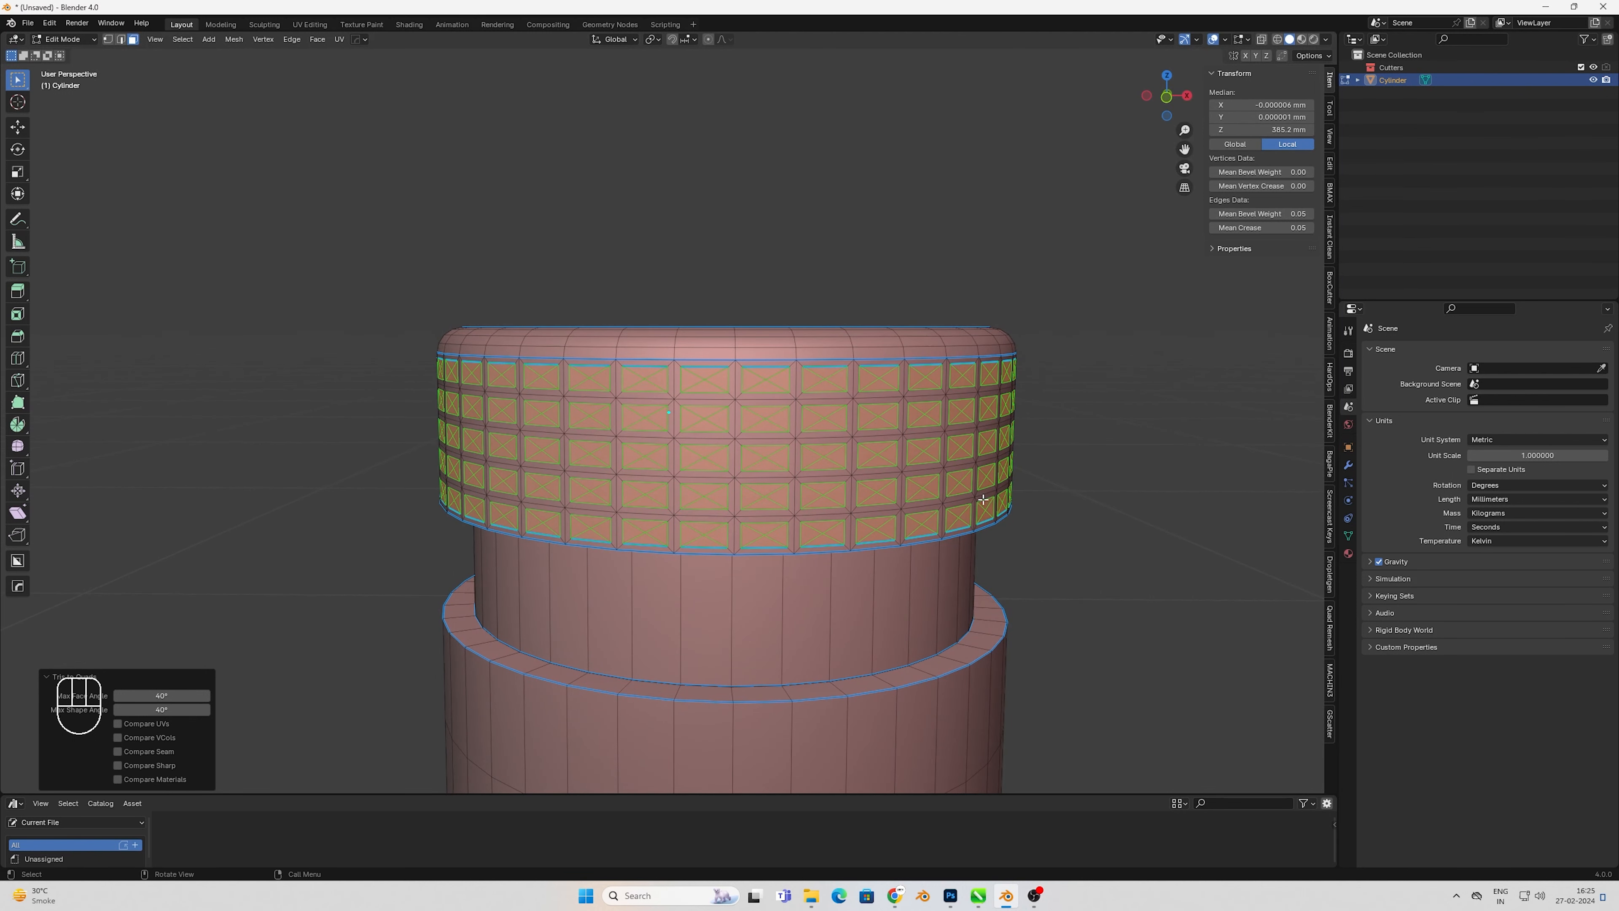
- Try extruding the inset cap faces and scaling them inward to about 0.97
key("e")
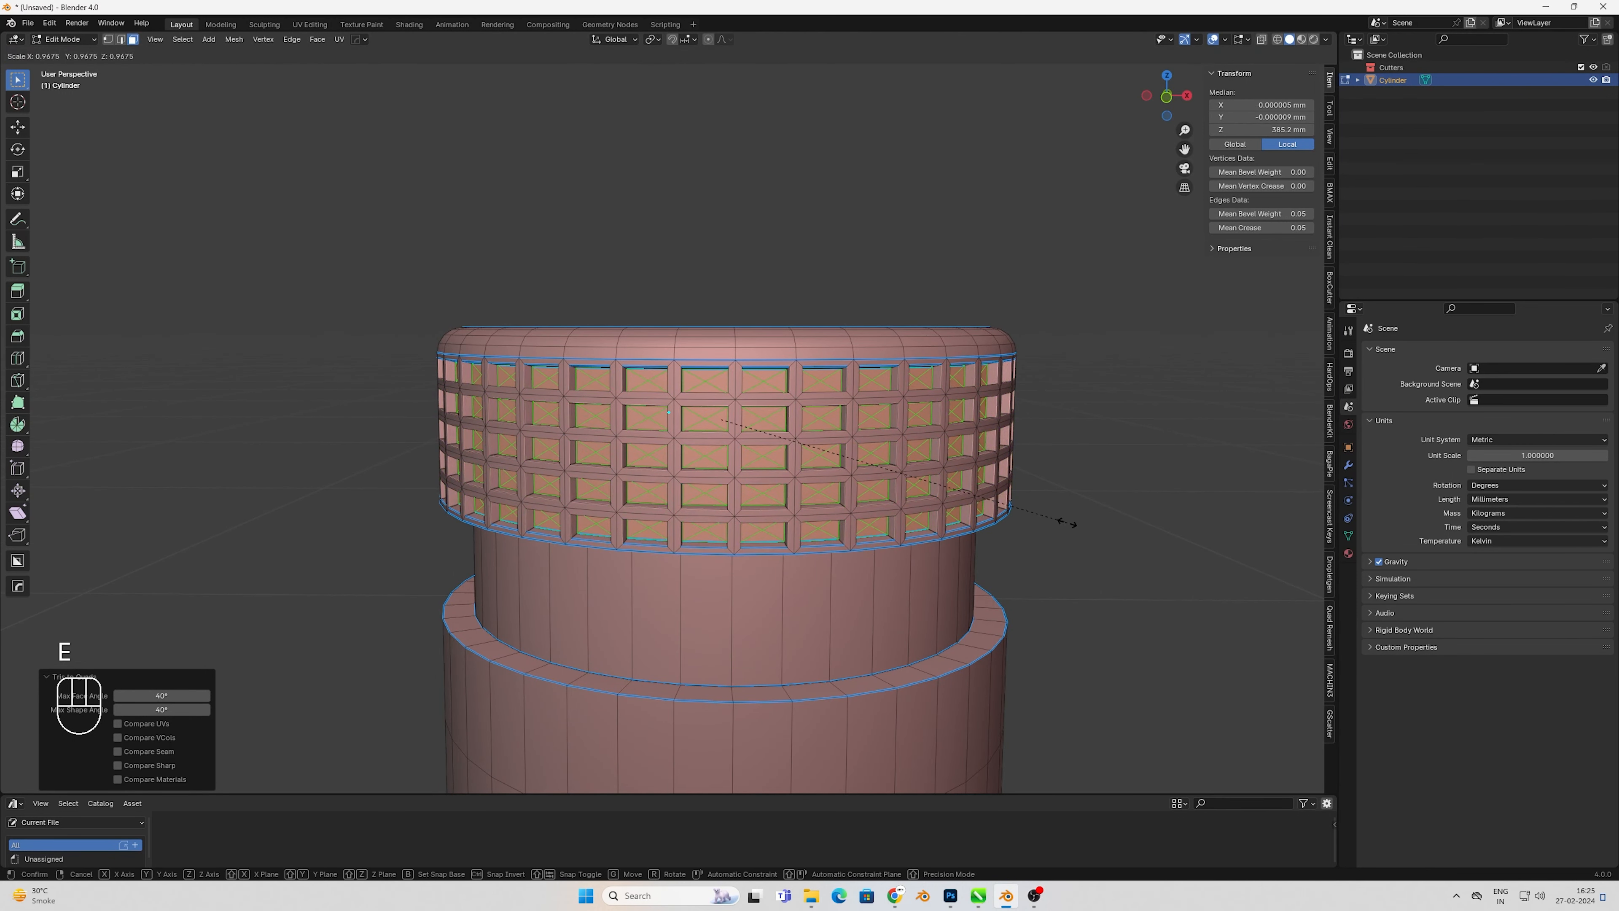
left_click(1068, 523)
key("Tab")
scroll(760, 457, "down", 2)
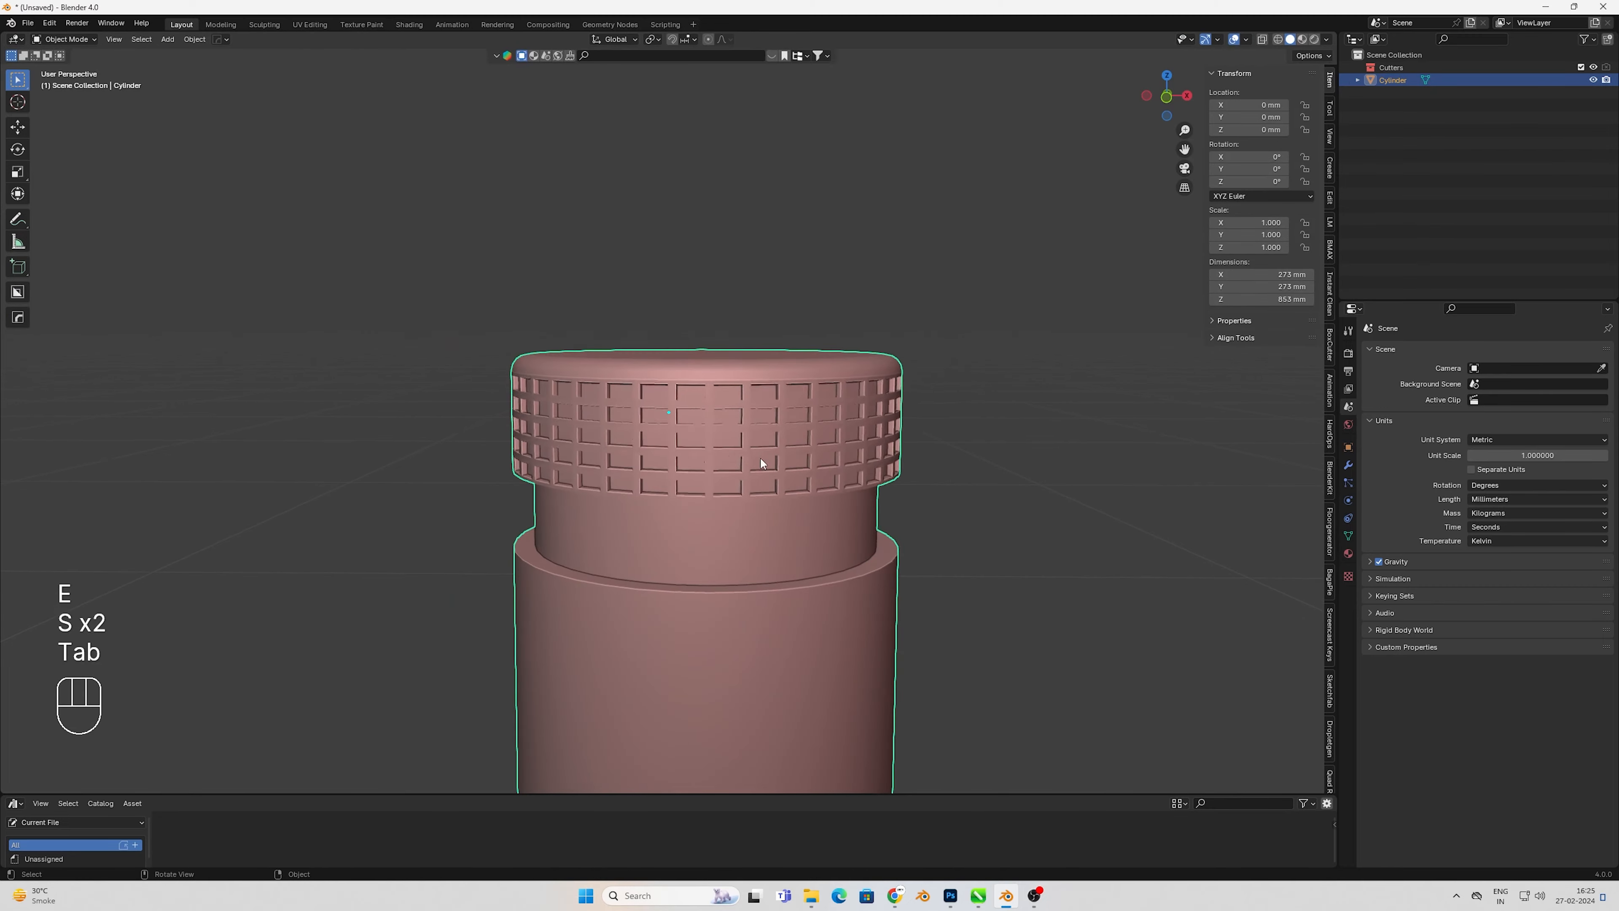
- Sharpen the cylinder and preview the rectangular cap pattern in rendered shading from the front
middle_click_drag(760, 457, 757, 421)
left_click(756, 421)
key("w")
key("z")
left_click(774, 554)
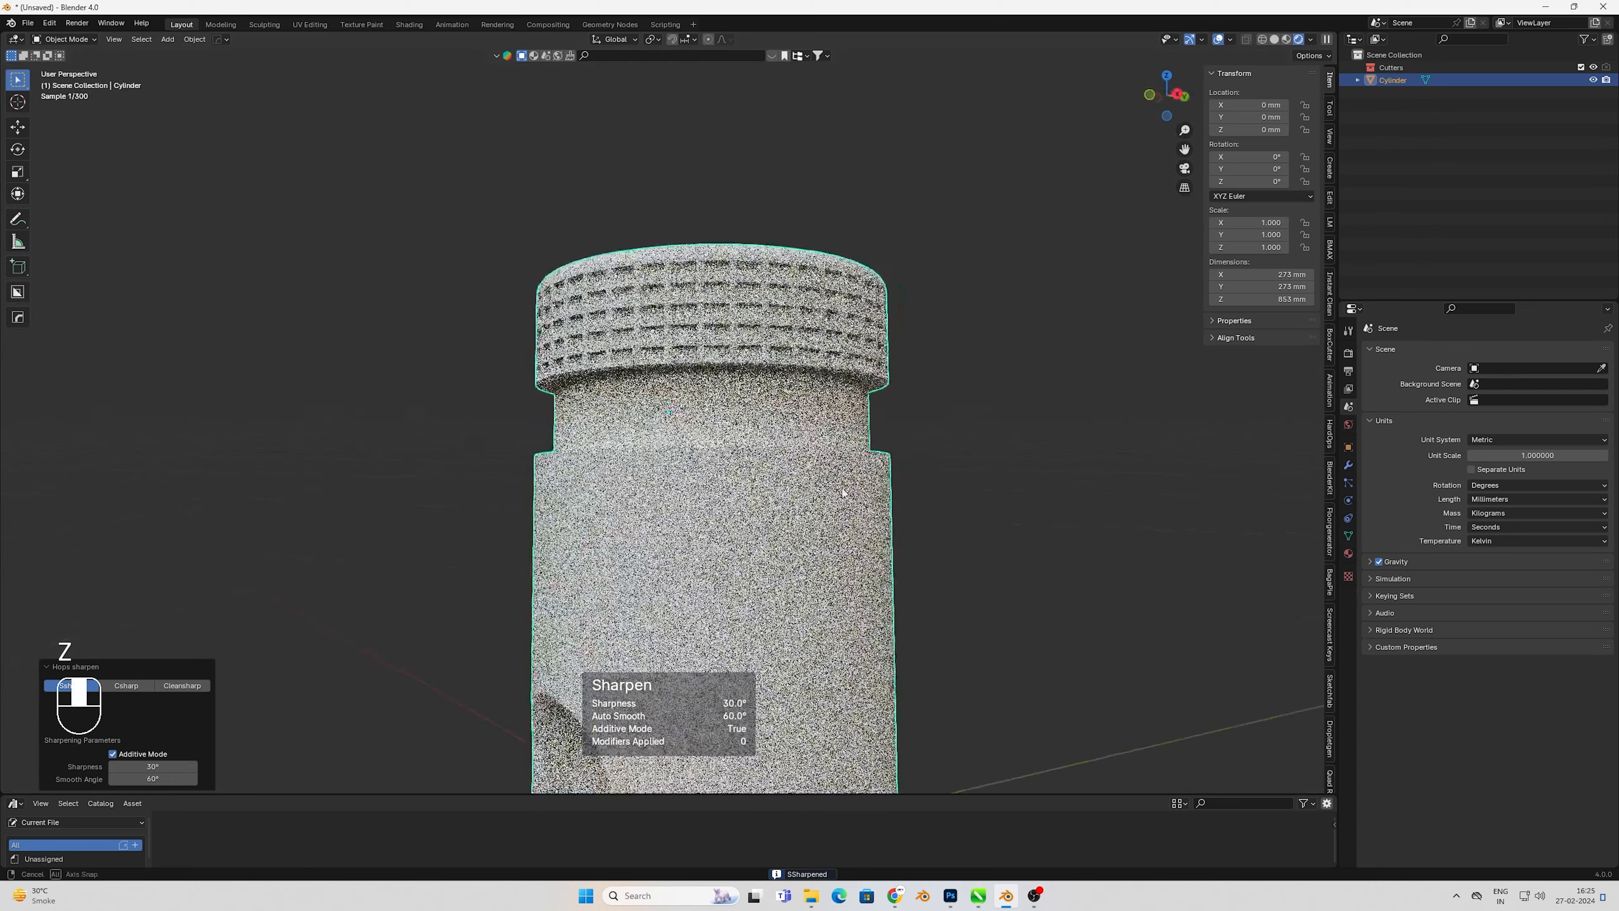
scroll(856, 509, "down", 5)
middle_click_drag(856, 509, 904, 403, "shift")
mouse_move(725, 605)
middle_mouse_down()
mouse_move(776, 609)
mouse_move(750, 601)
middle_mouse_up()
key("KP_1")
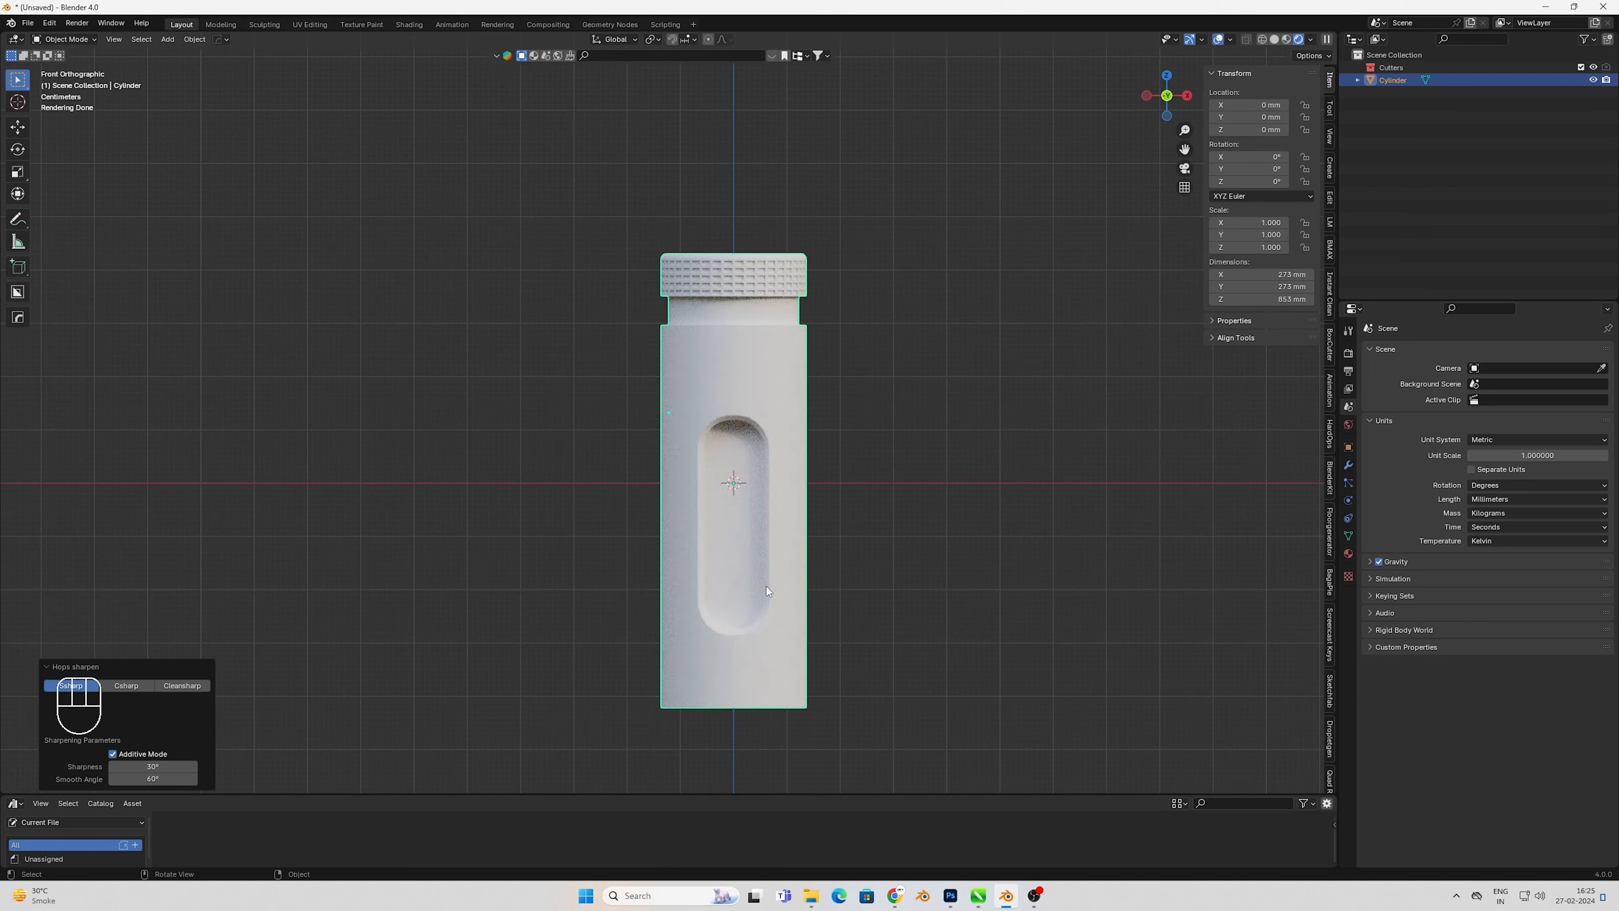
scroll(705, 350, "up", 2)
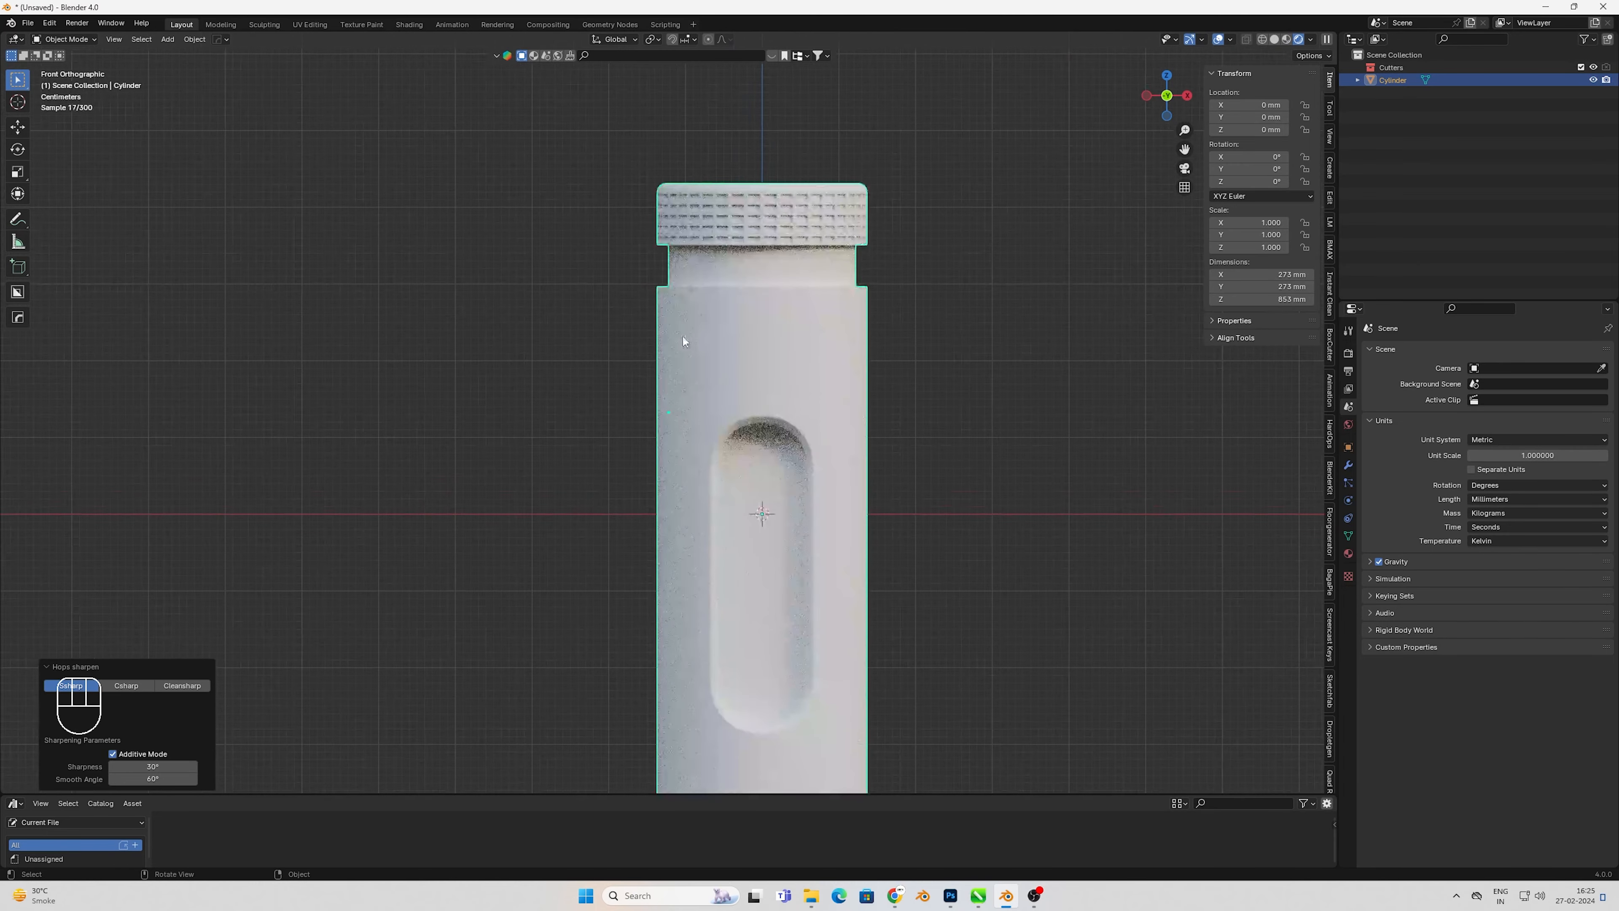
- Return to solid shading and undo the sharpening, extrusion, poking and insetting of the cap faces
key("z")
key("ctrl+z")
key("ctrl+x")
key("ctrl+z")
key("ctrl+z")
key("ctrl+z")
key("ctrl+z")
key("ctrl+z")
key("ctrl+z")
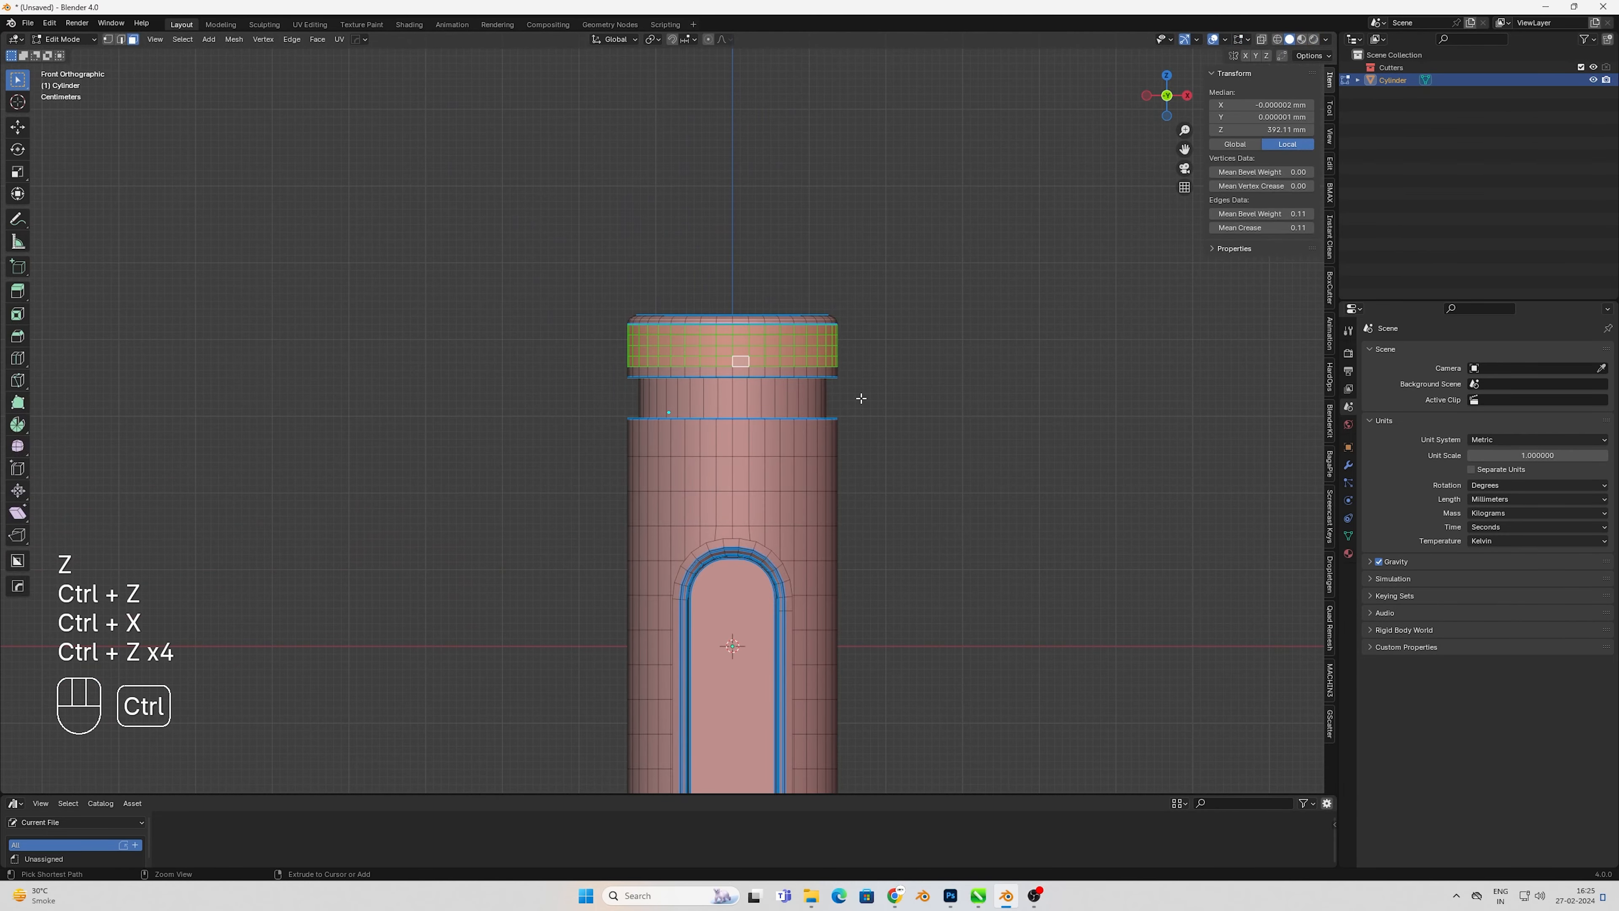
- Add the remaining lower face rings of the cap to the selection and poke all the selected faces
scroll(827, 384, "up", 4)
middle_click_drag(827, 384, 766, 511, "shift")
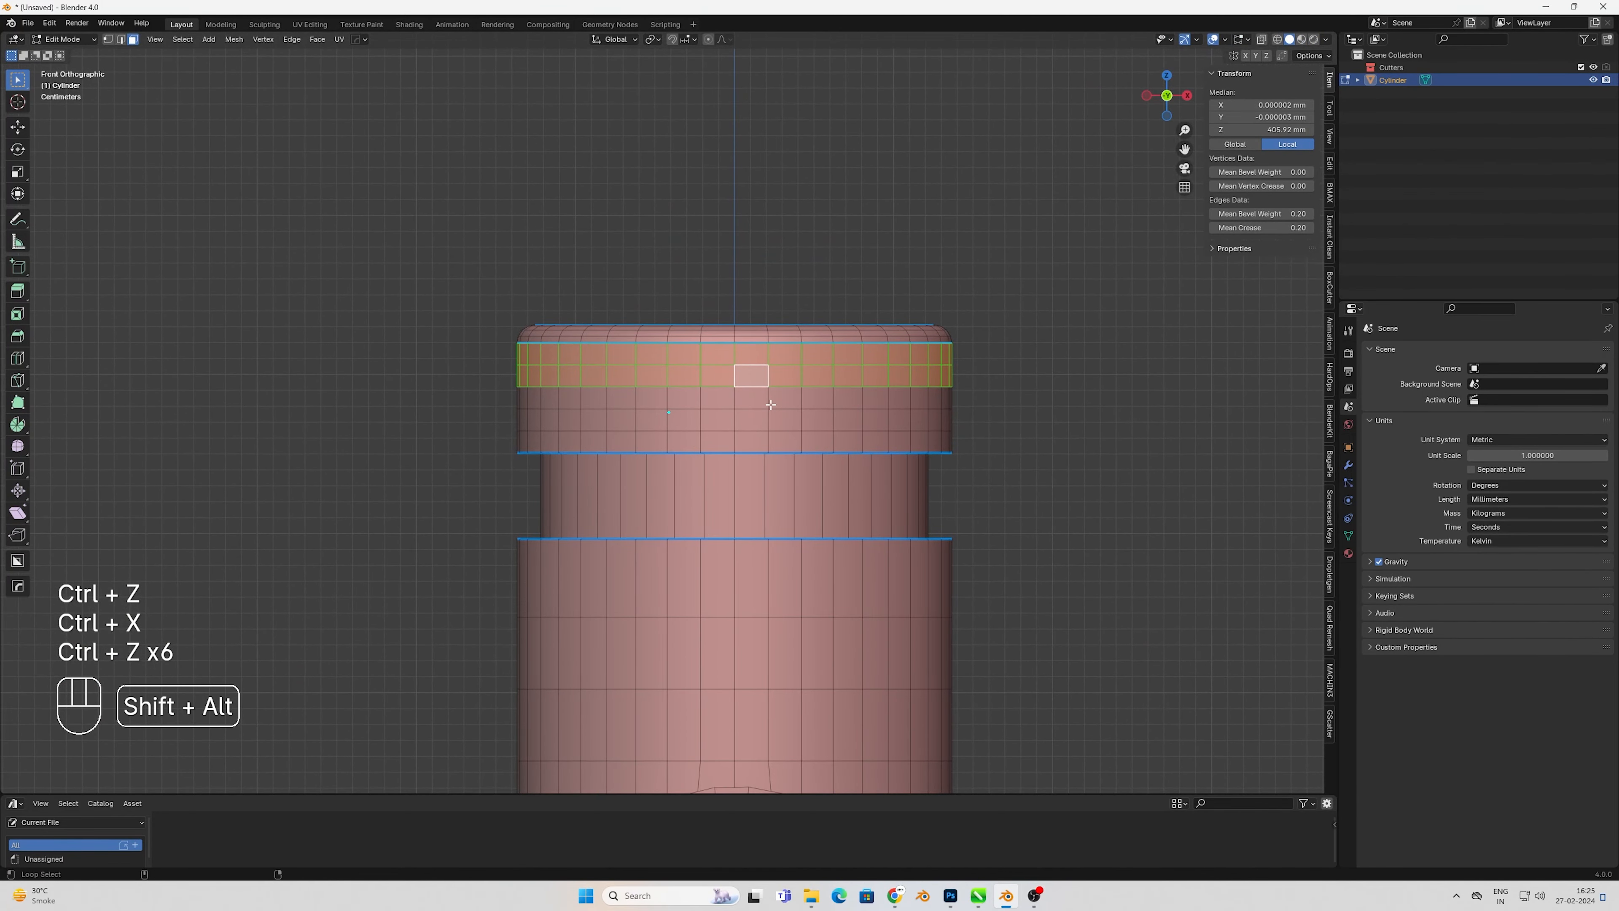
left_click(769, 403, "alt+shift")
left_click(769, 429, "alt+shift")
left_click(768, 444, "alt+shift")
scroll(769, 444, "up", 3)
right_click(839, 398)
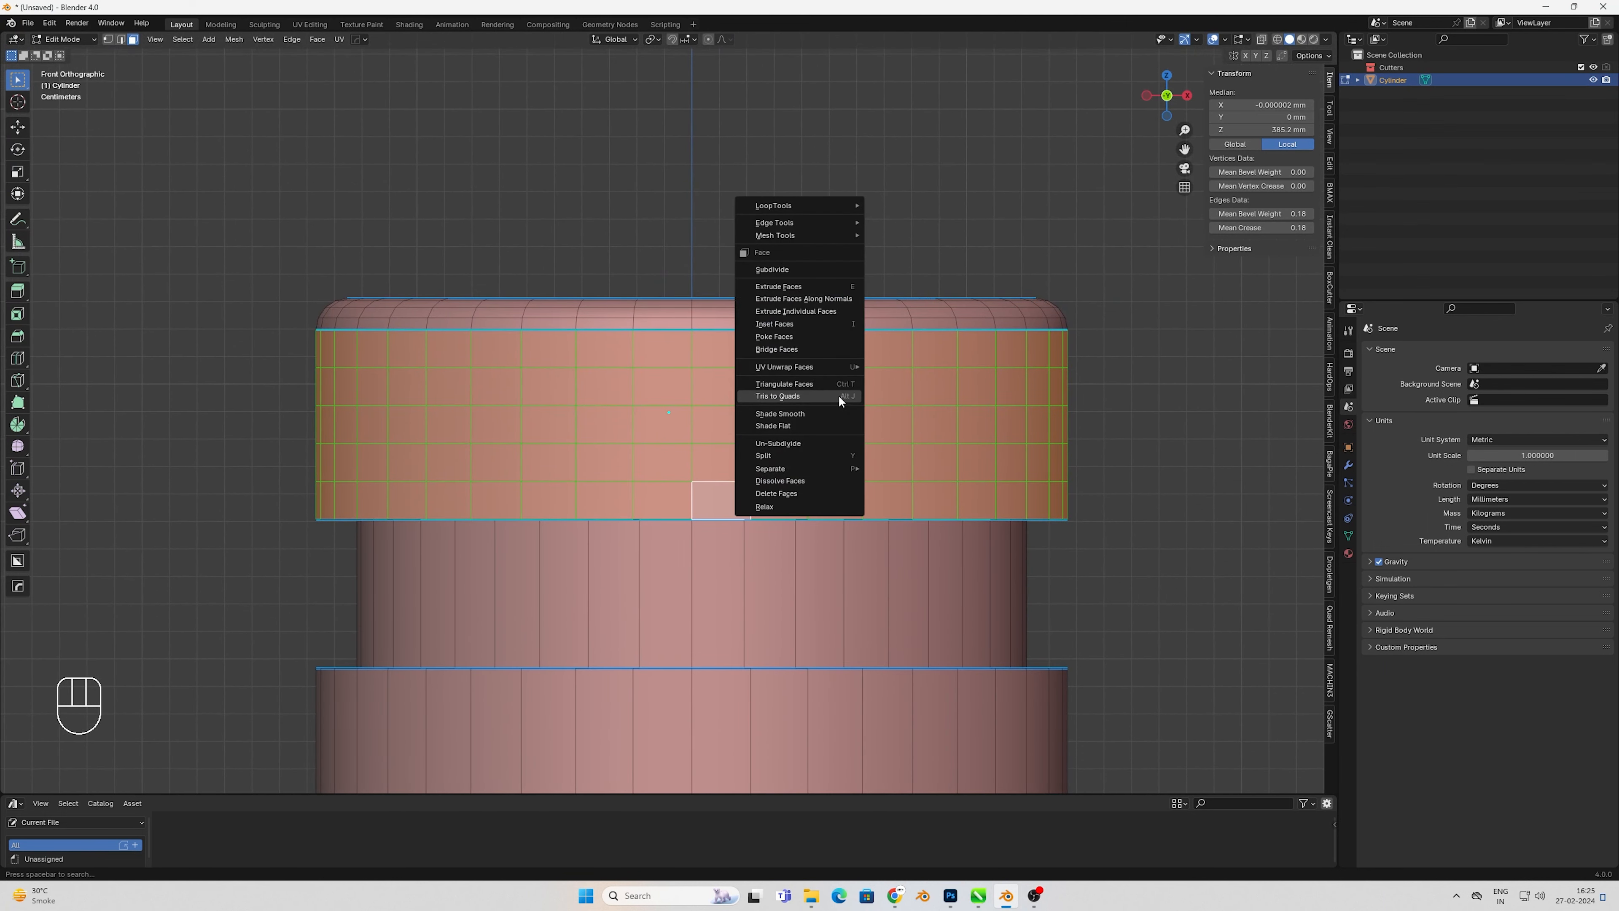
left_click(805, 336)
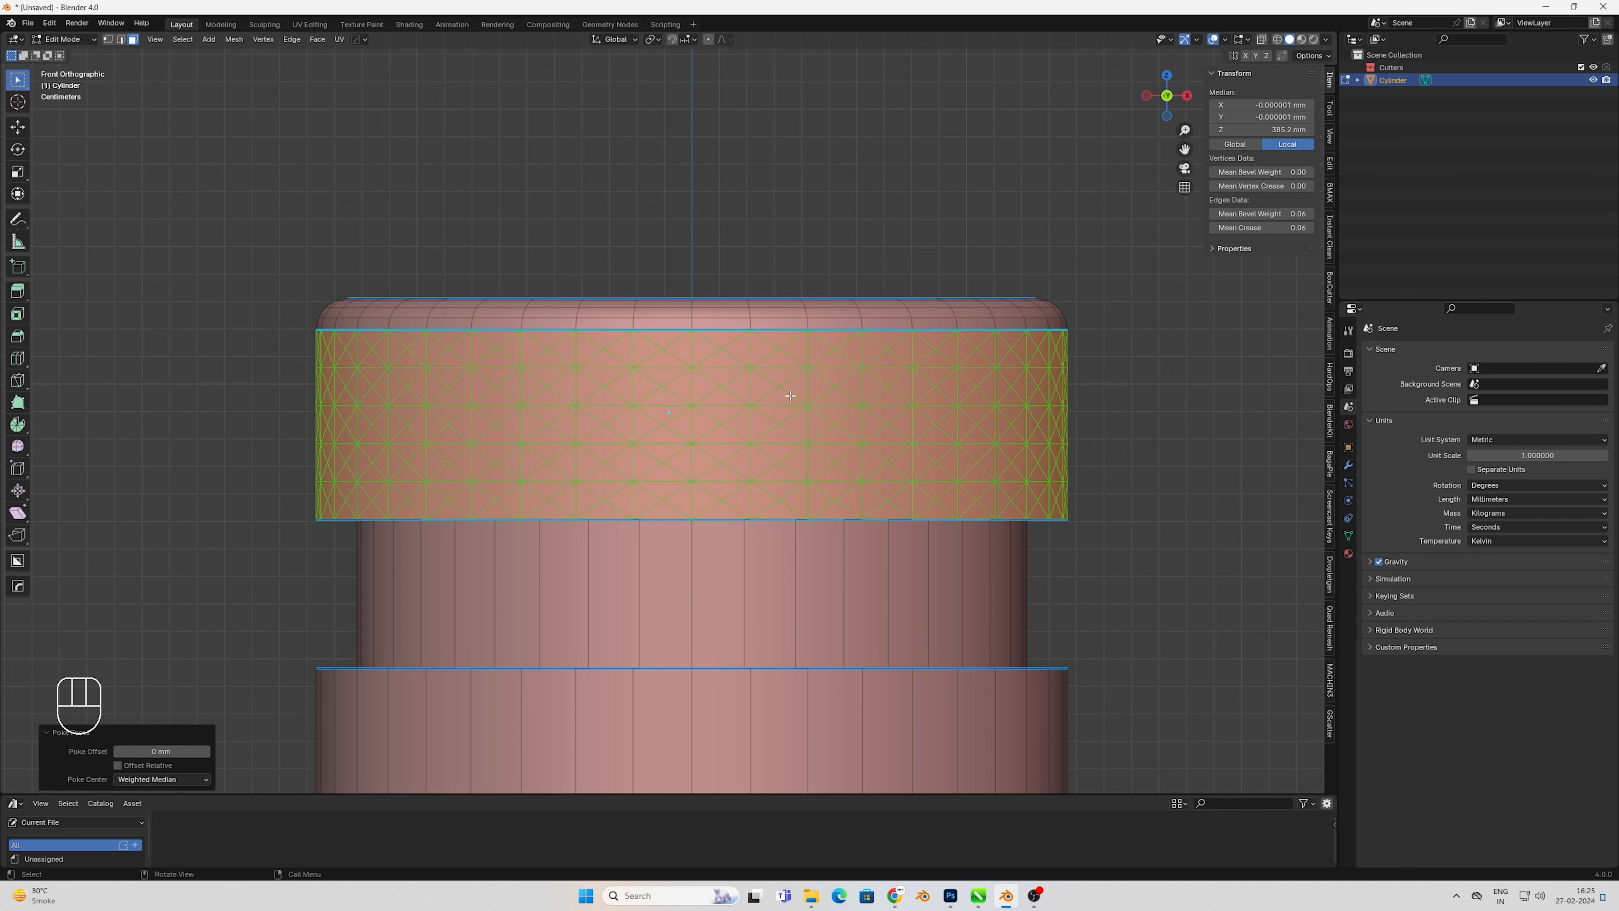
- Triangulate the poked cap faces and convert the triangles to quads to form a diamond pattern
right_click(810, 381)
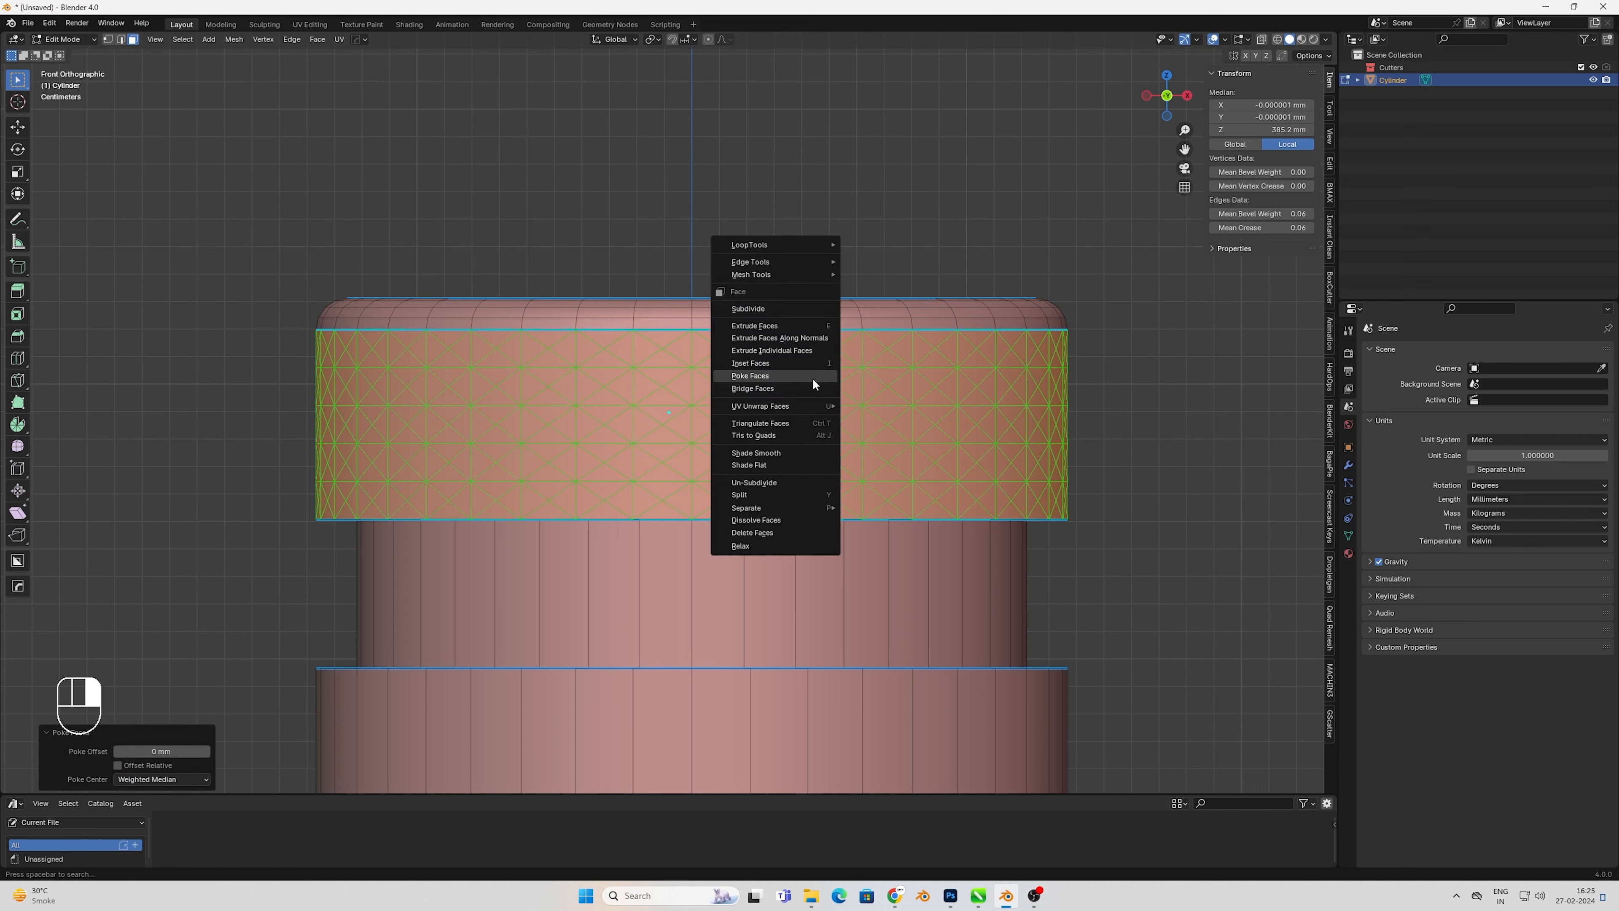
left_click(773, 425)
right_click(792, 387)
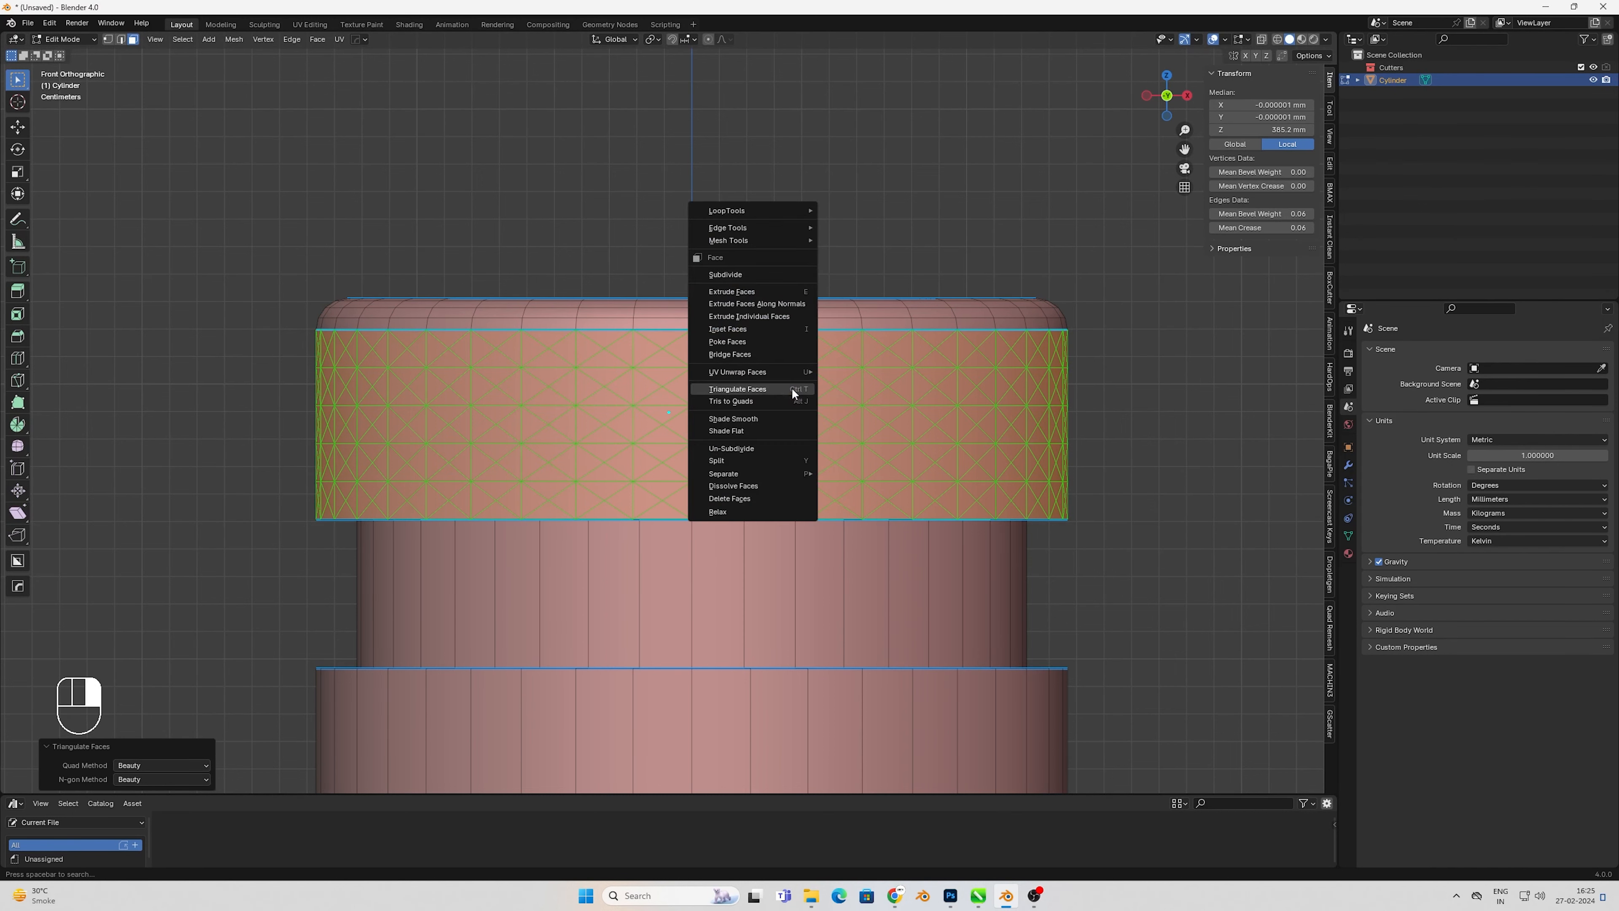
left_click(760, 402)
right_click(785, 373)
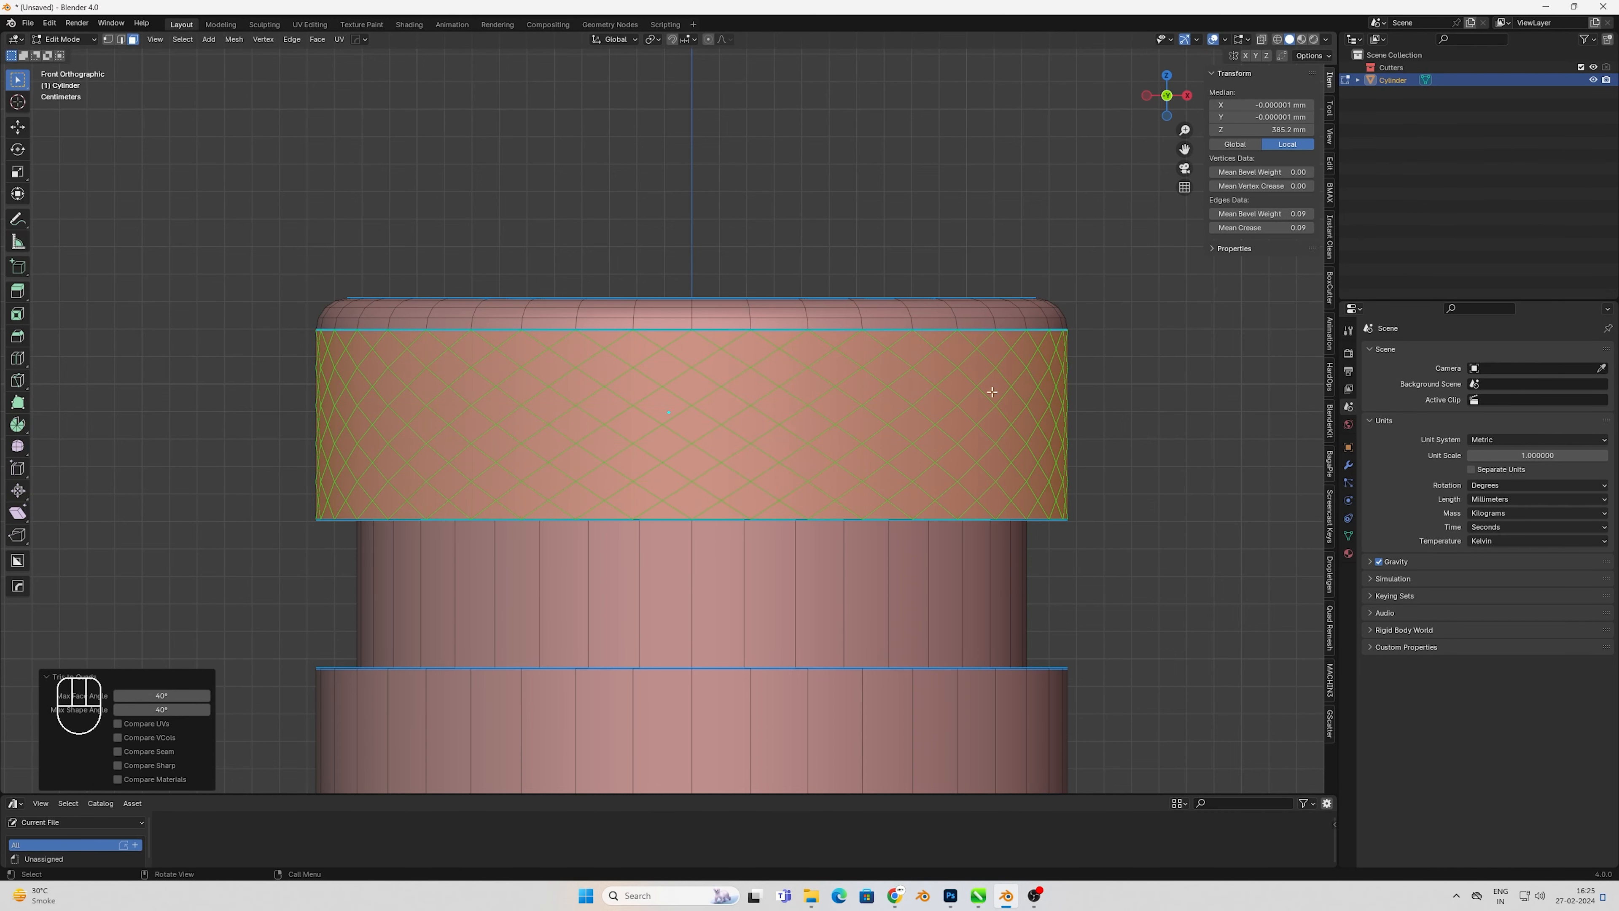
- Inset the diamond faces individually by about 2 mm
middle_click_drag(1043, 405, 1005, 413, "shift")
key("i")
key("i")
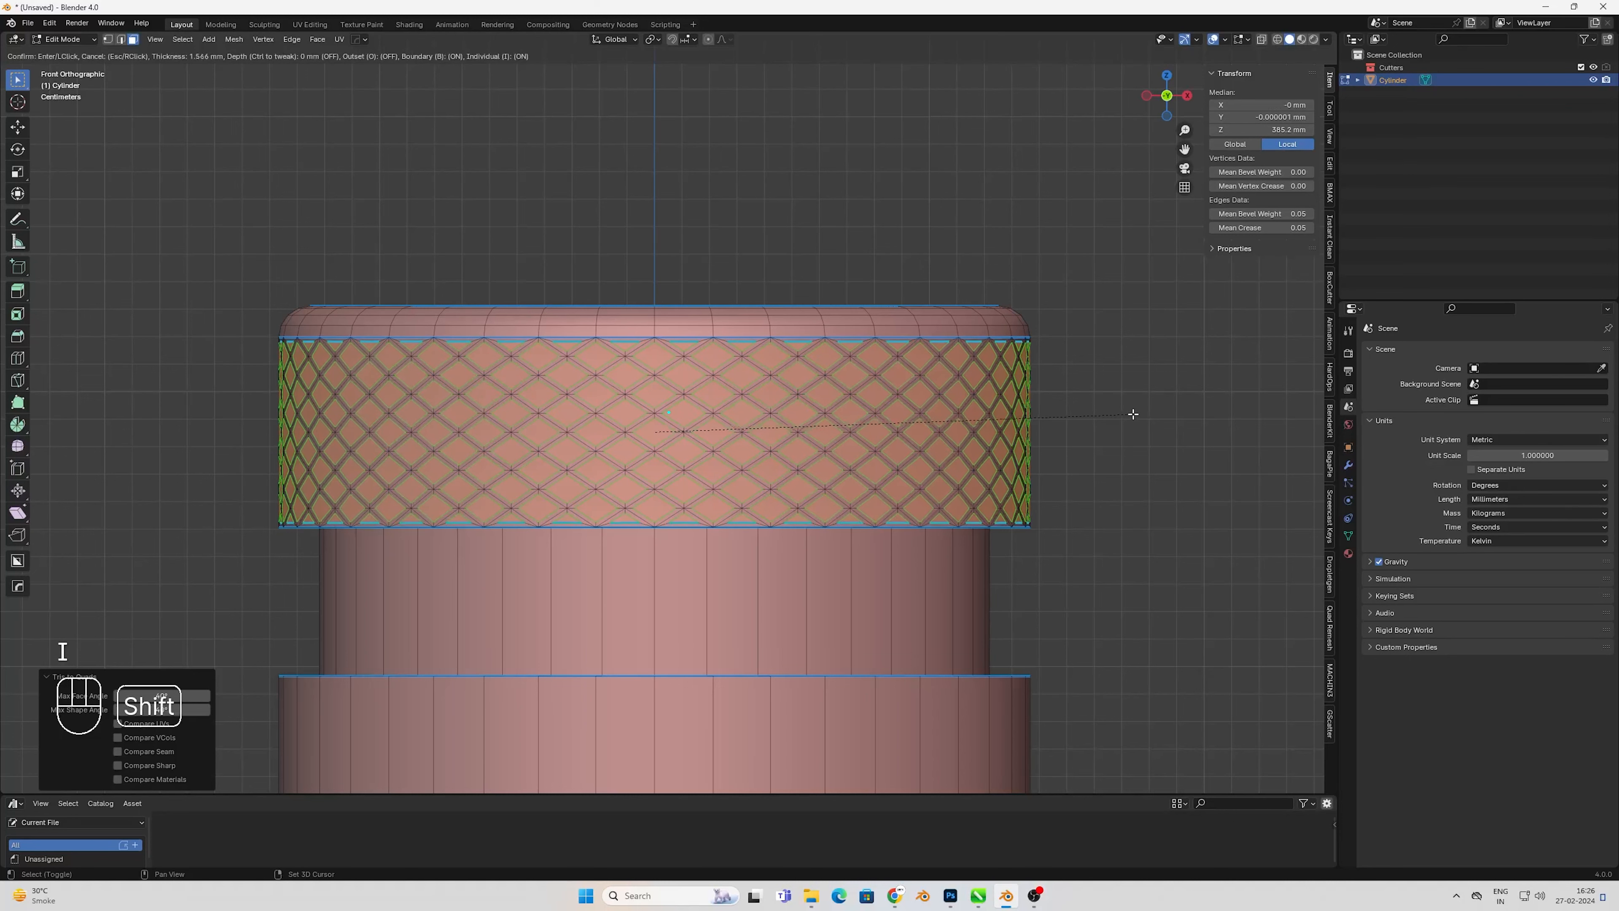
left_click(1123, 416)
middle_click_drag(1123, 416, 1107, 311)
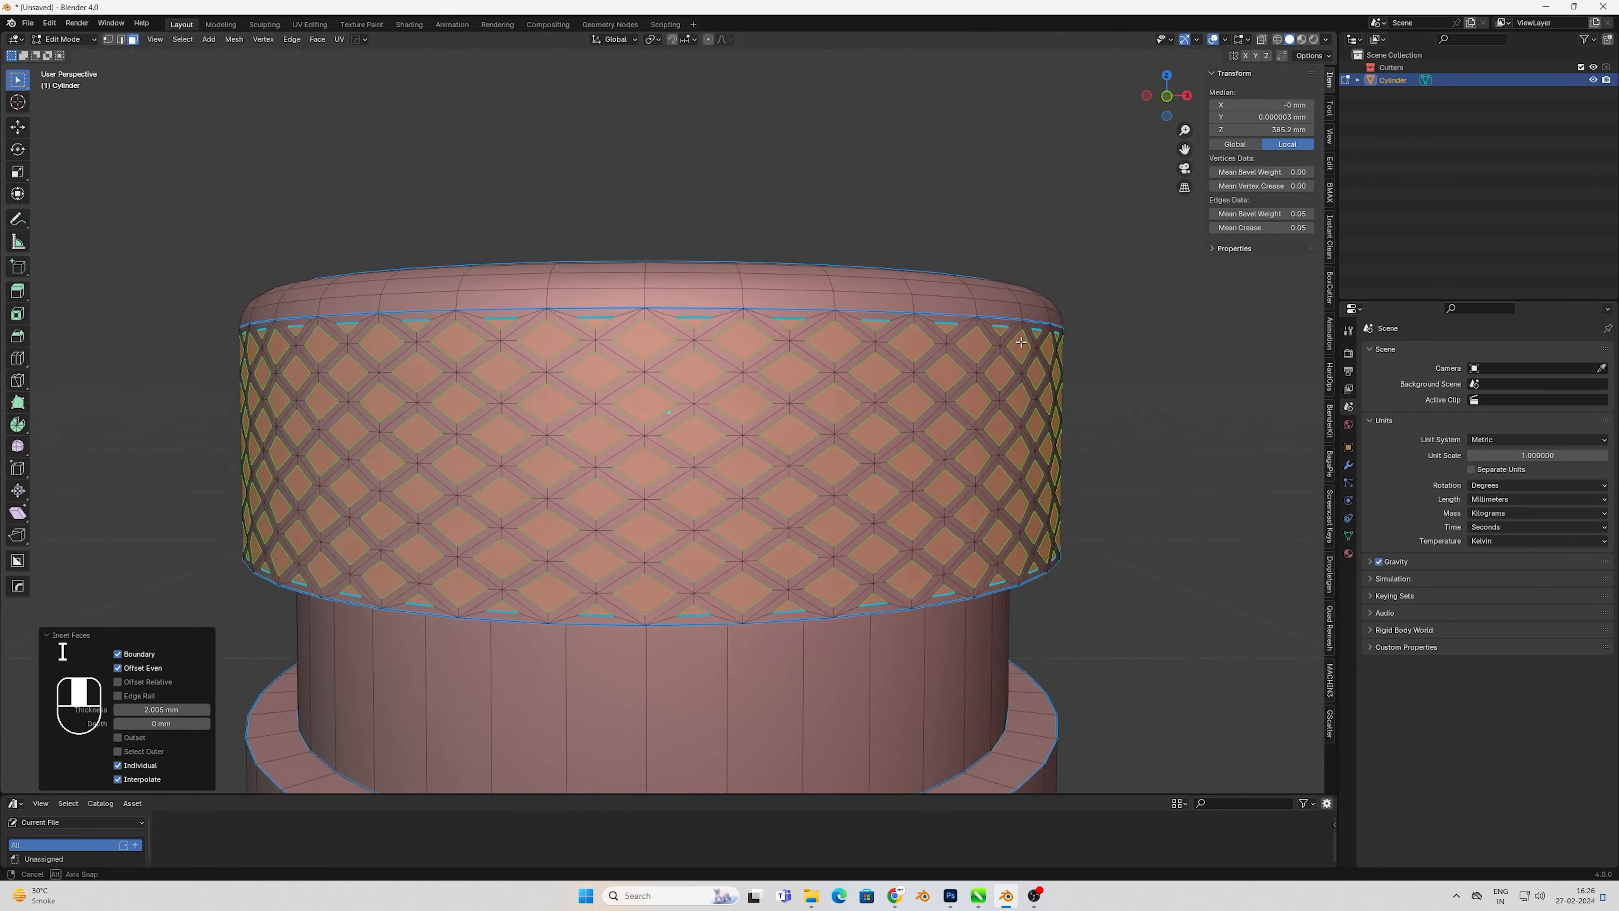
- Extrude the inset diamond faces inward along their normals by about 2.3 mm
right_click(1106, 312)
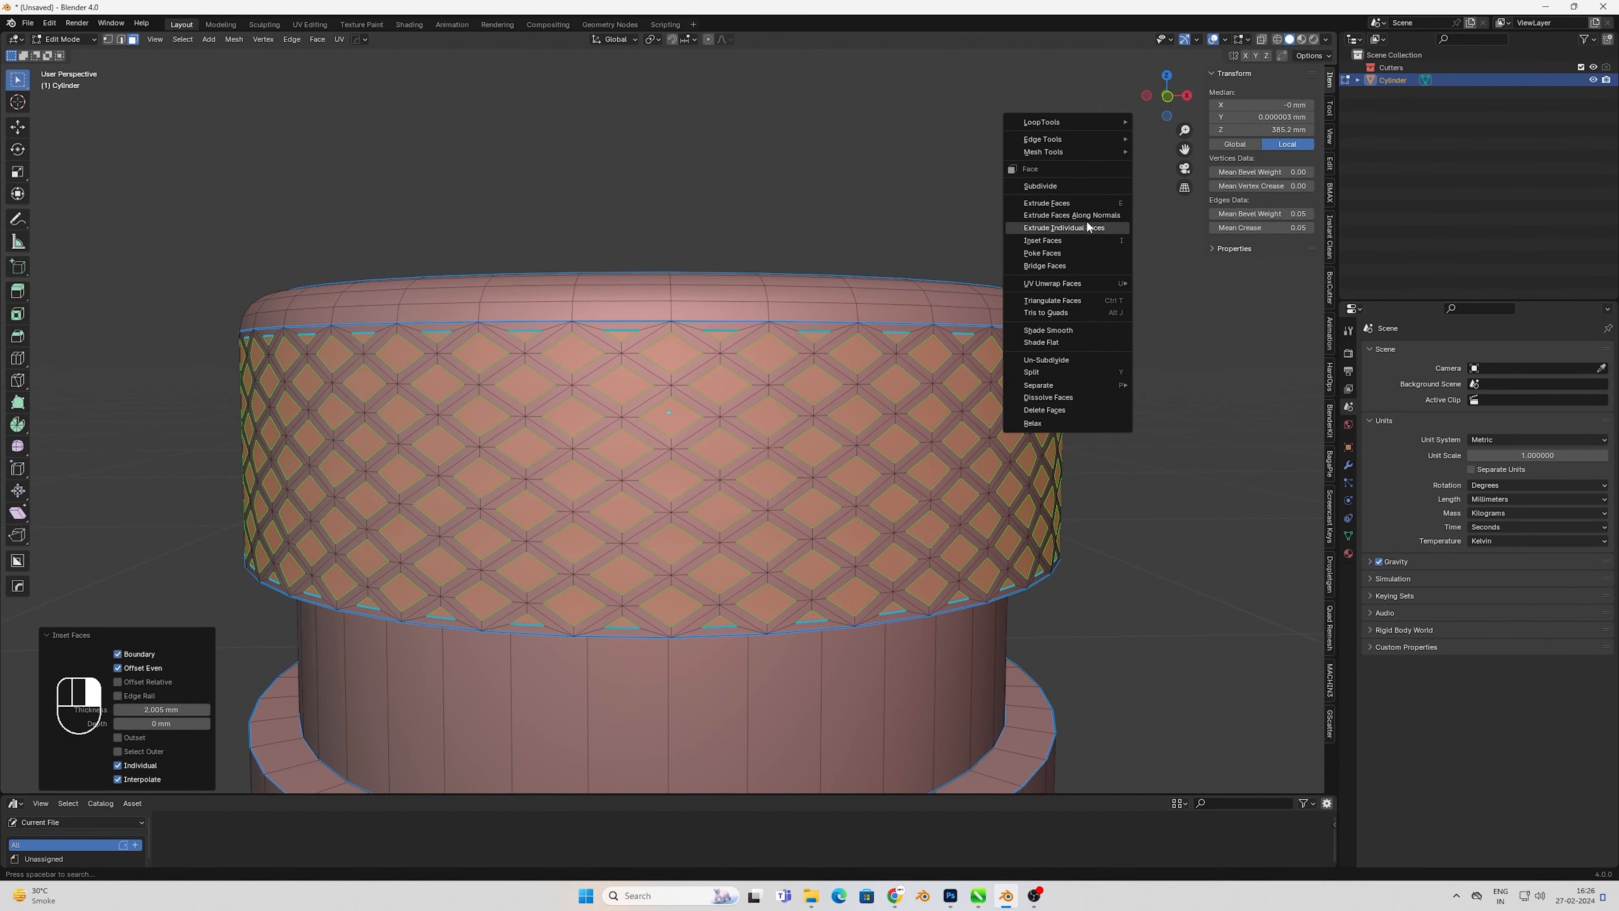
left_click(1071, 227)
right_click(1083, 278)
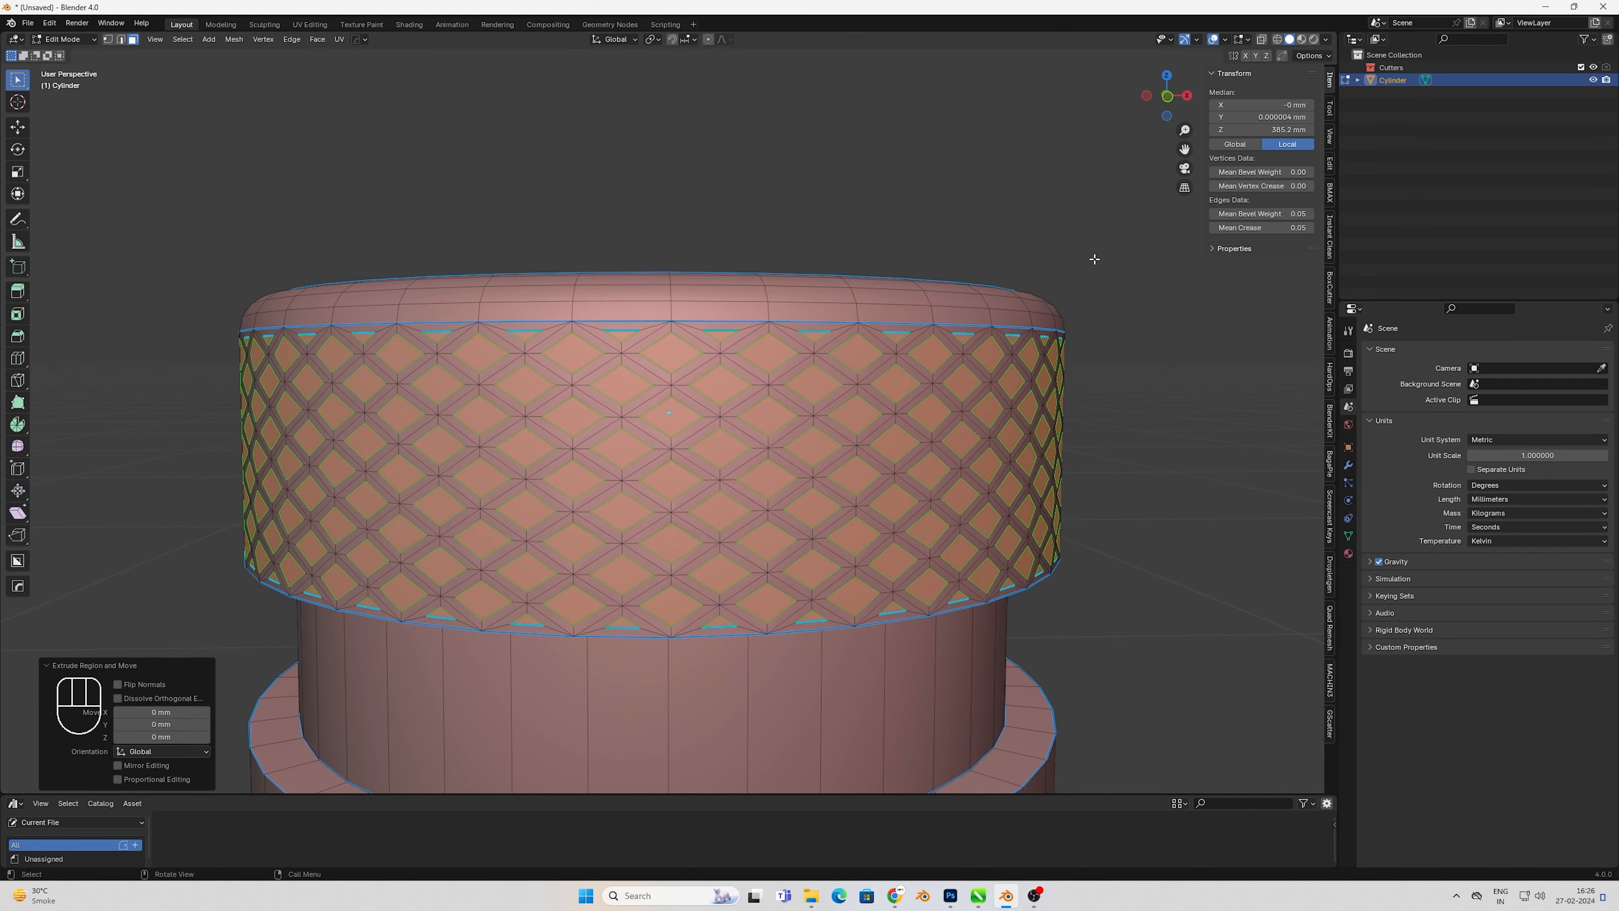
right_click(1089, 255)
left_click(1107, 276)
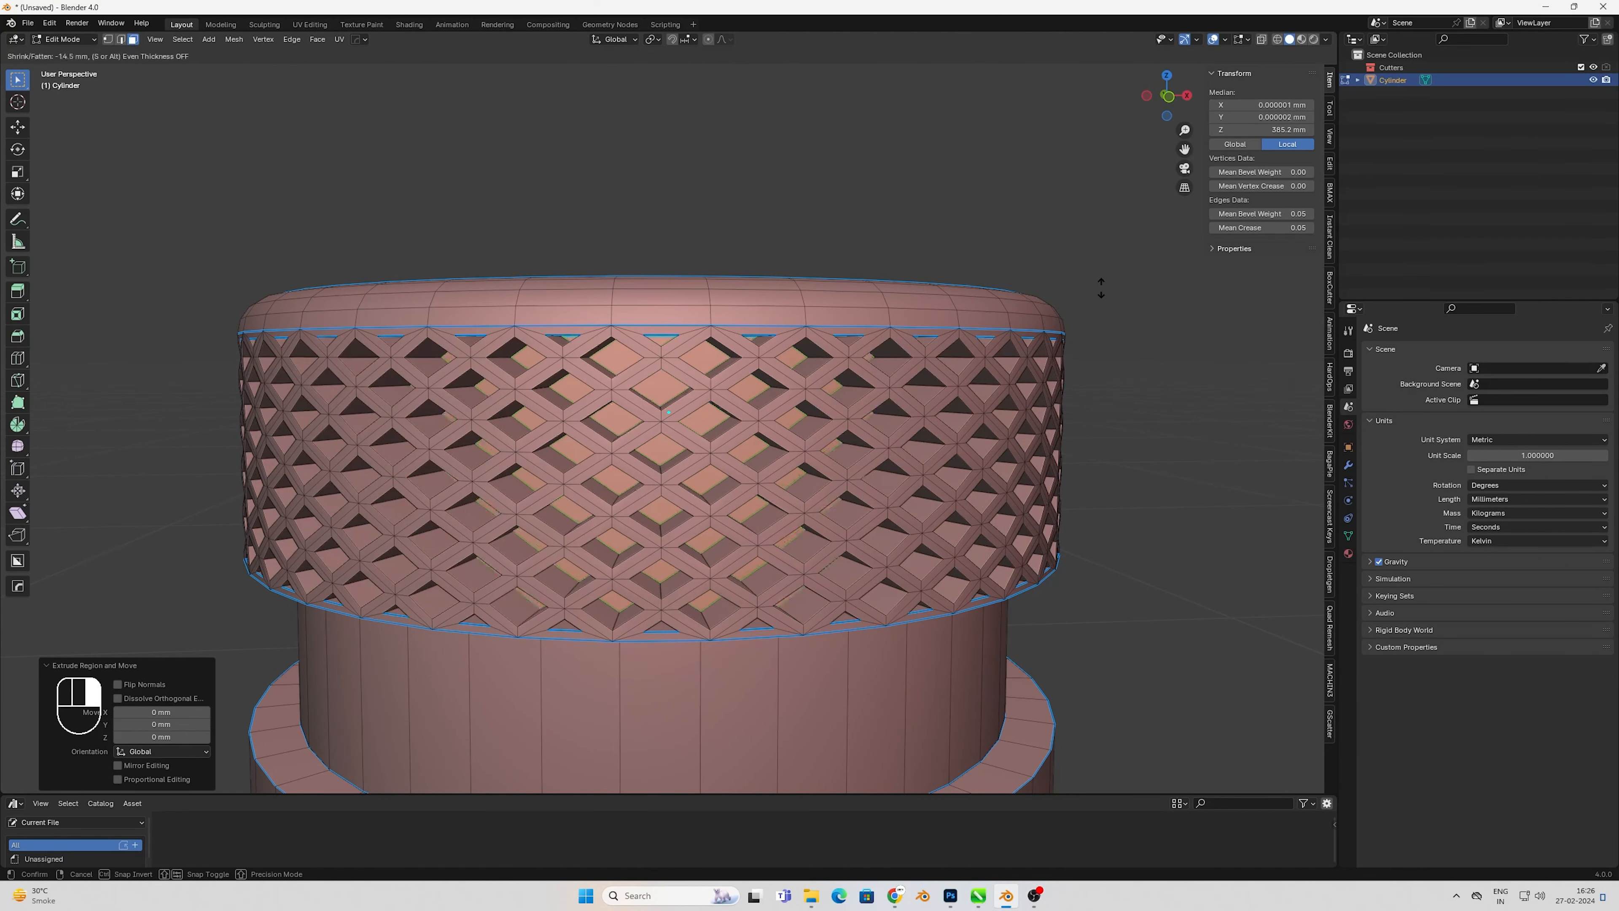
key("shift")
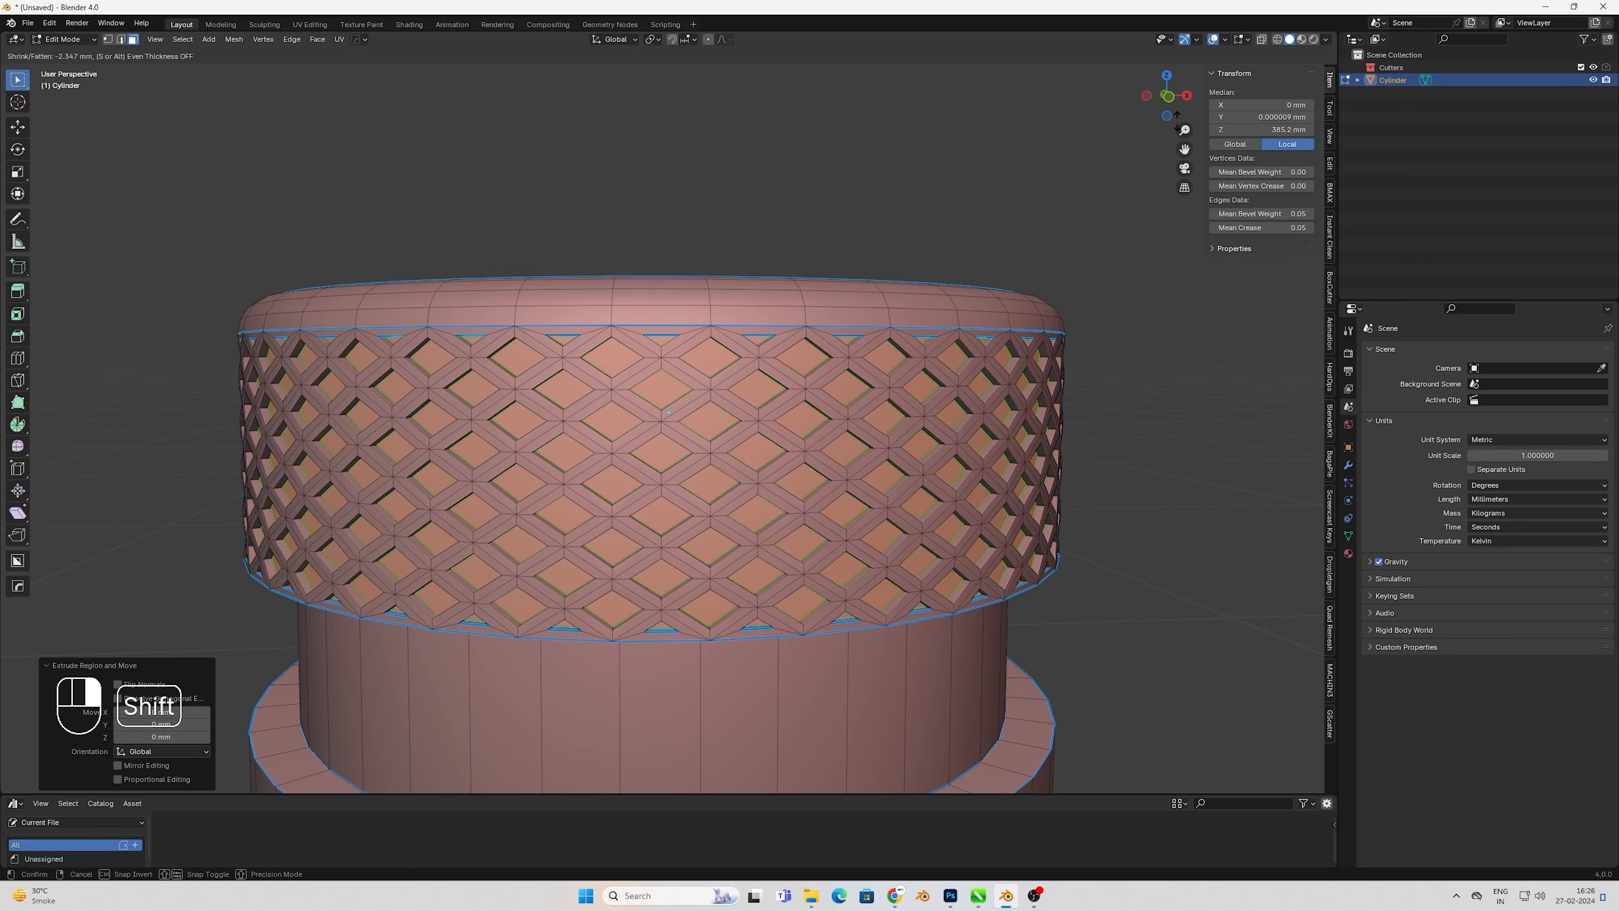
left_click(1189, 102)
- Sharpen the cylinder in Object Mode and display it in rendered shading
key("Tab")
scroll(659, 363, "down", 4)
key("w")
left_click(716, 572)
key("z")
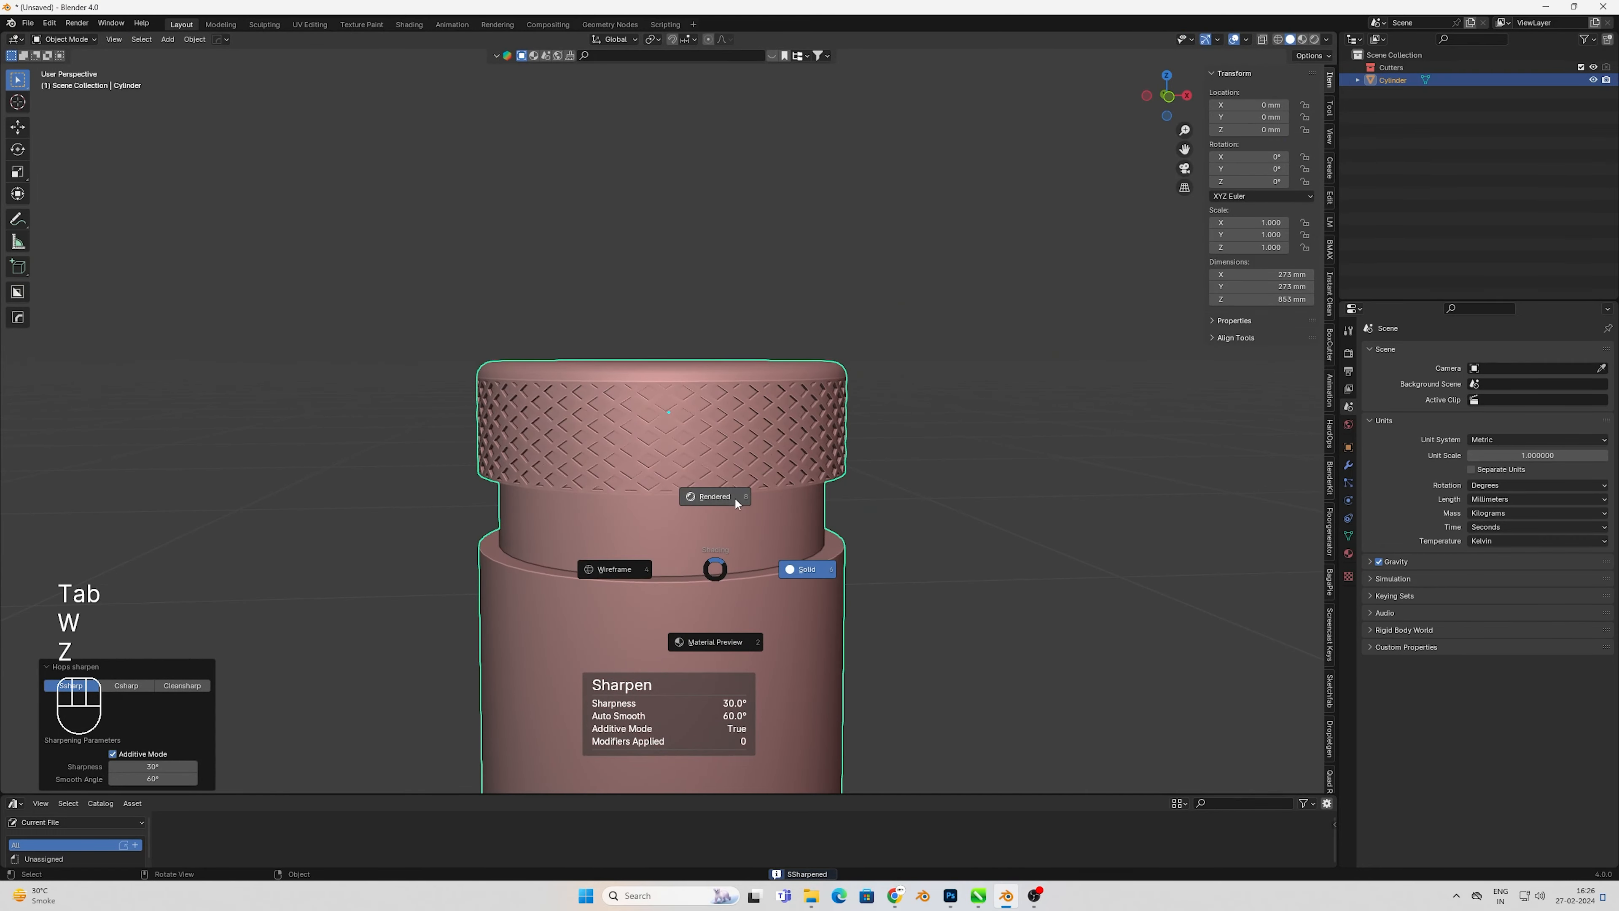
left_click(729, 500)
- Scale the recessed diamond faces to 0.971, leave Edit Mode and return to solid shading in front view
key("Tab")
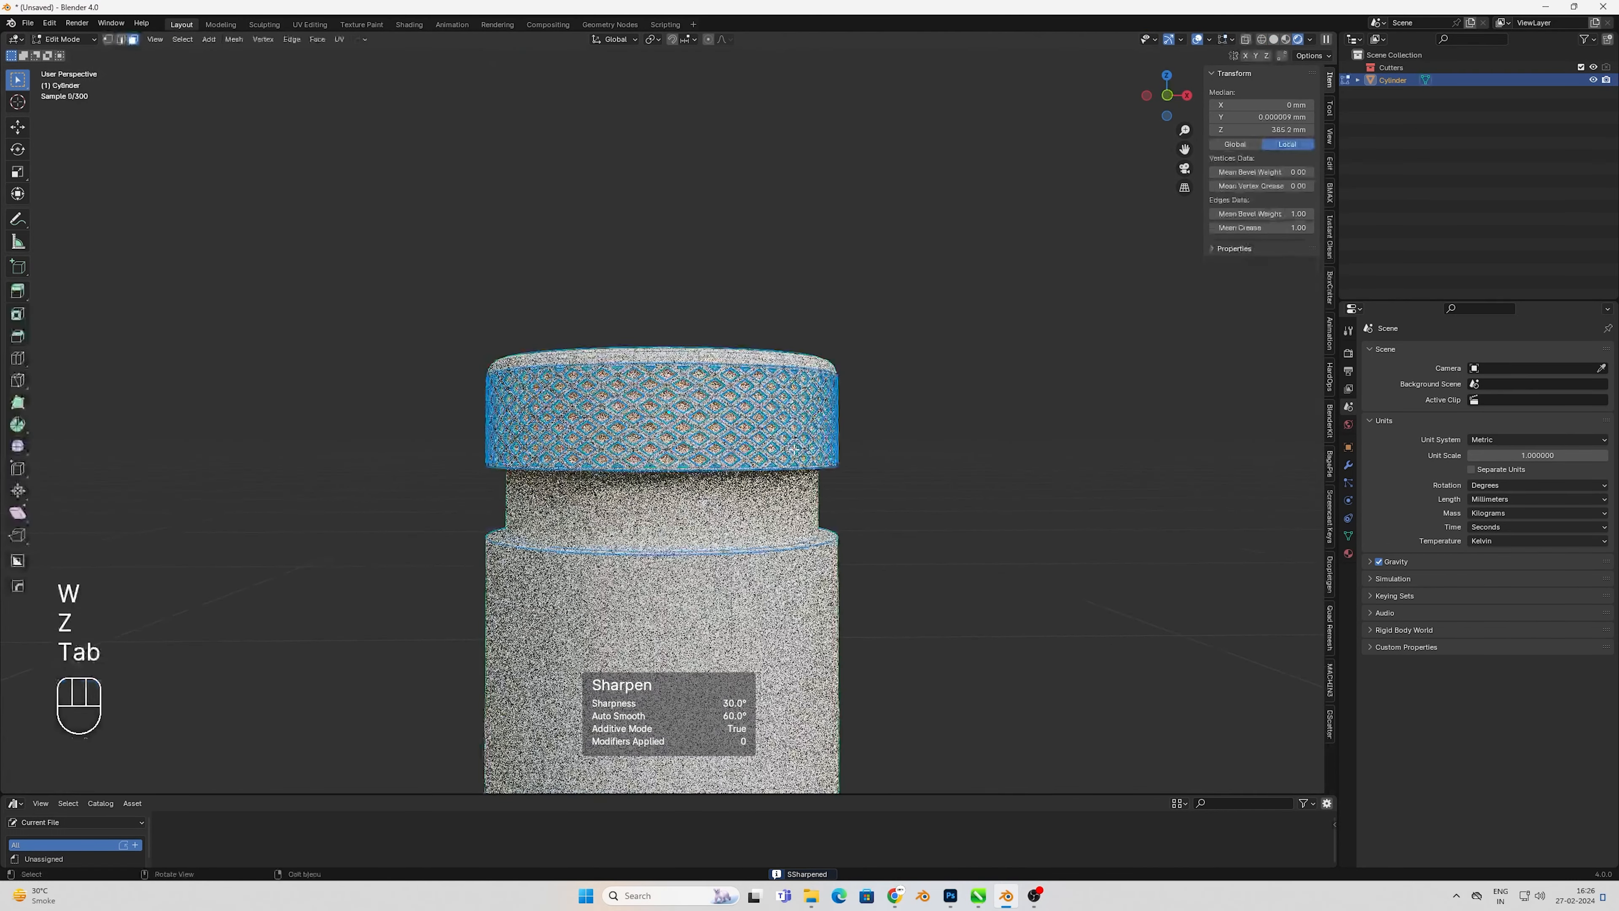
key("s")
key("s")
key("s")
left_click(860, 471)
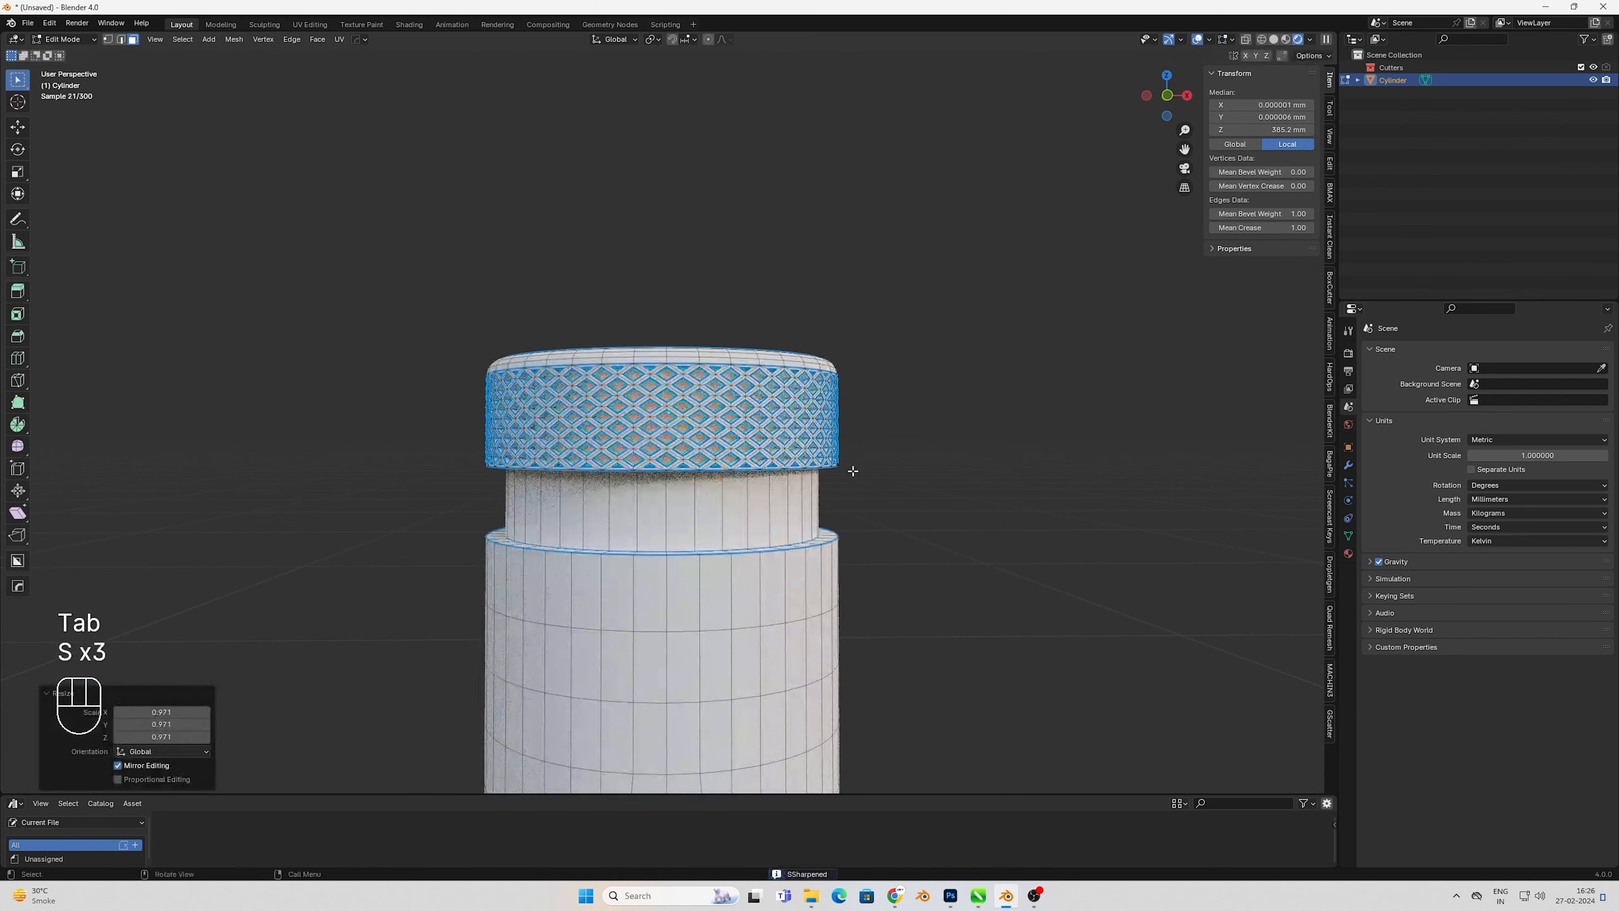
key("Tab")
middle_click_drag(860, 470, 852, 474)
key("z")
left_click(789, 443)
key("KP_1")
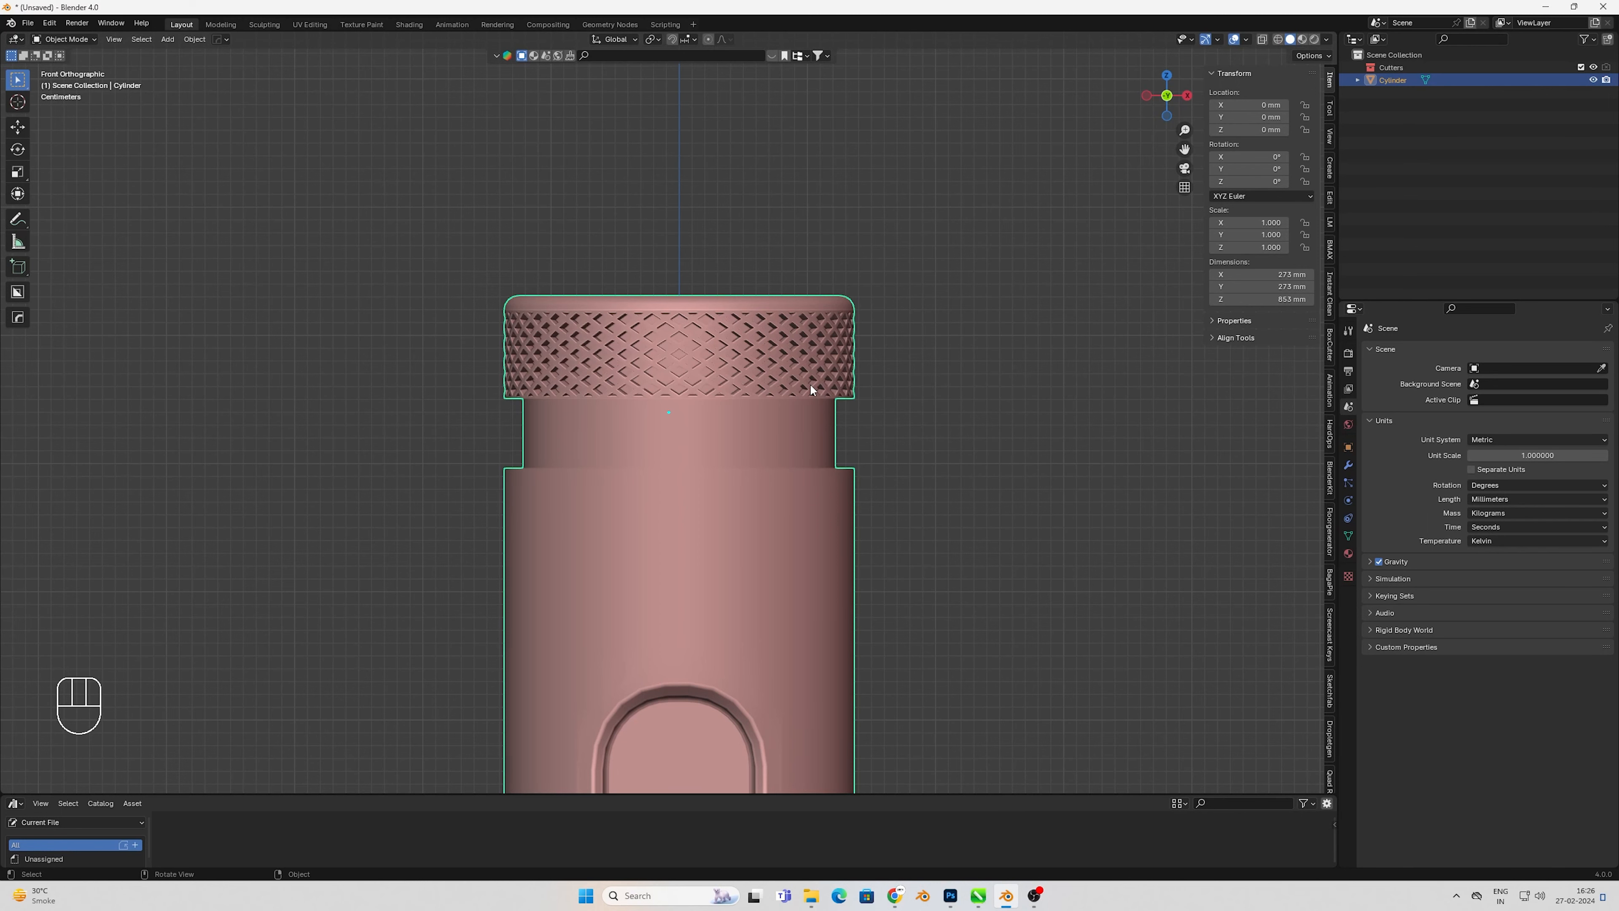
scroll(845, 397, "down", 4)
scroll(845, 398, "up", 2)
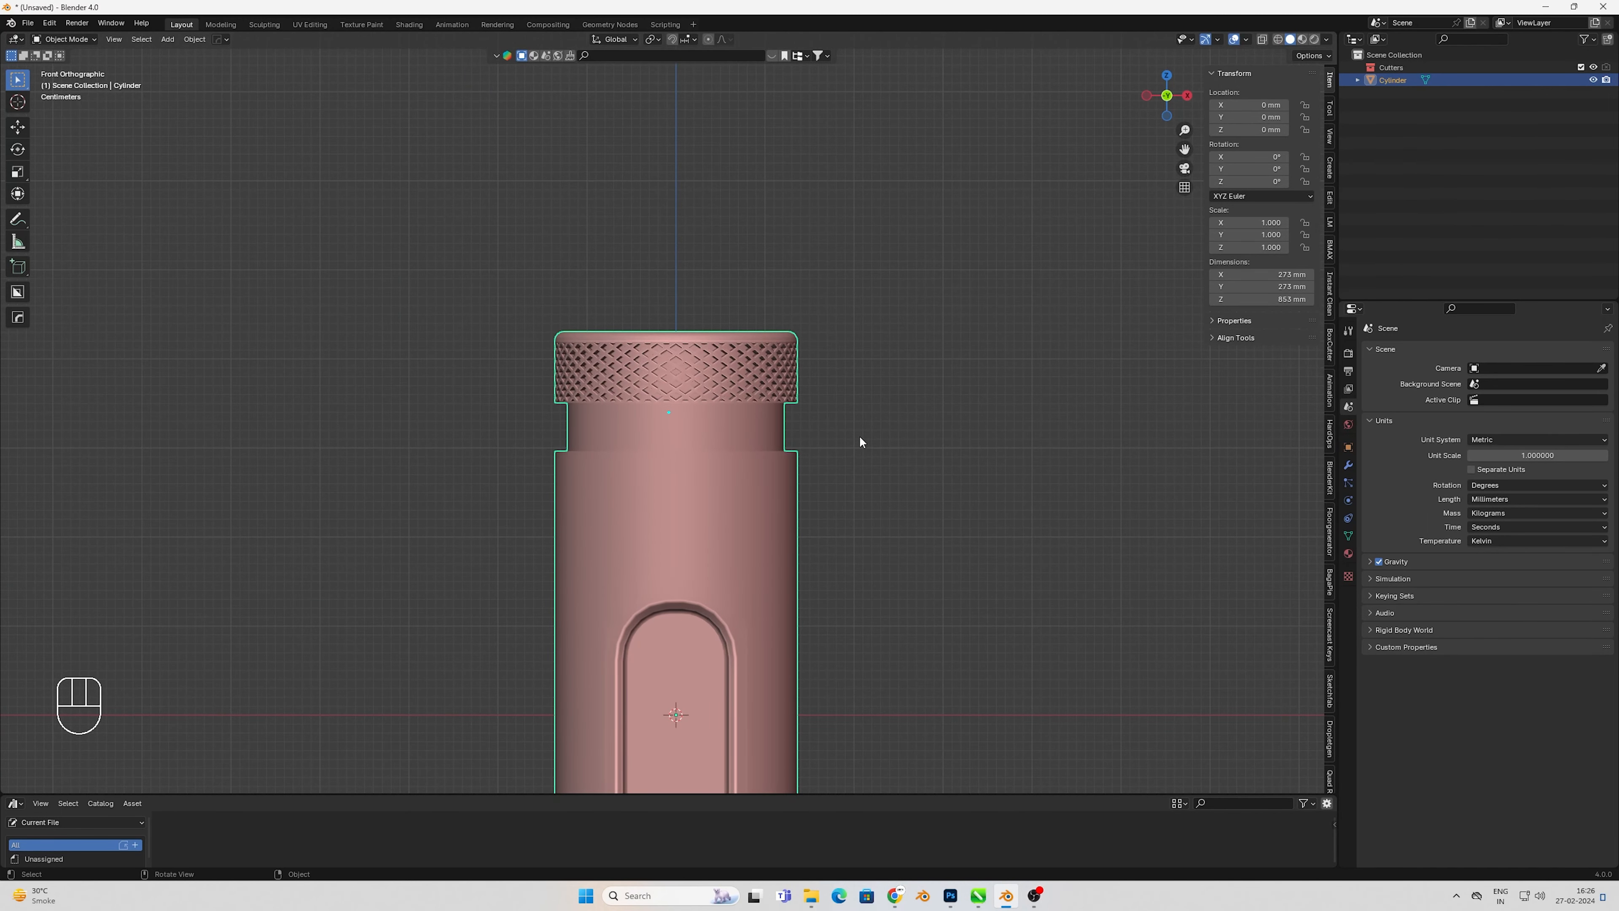
- Move the cylinder's bottom vertices down along Z by about 78 mm to lengthen the body
scroll(809, 532, "down", 4)
middle_click_drag(712, 707, 750, 596, "shift")
scroll(750, 596, "up", 3)
middle_click_drag(737, 526, 722, 331, "shift")
key("Tab")
key("1")
key("z")
left_click(811, 569)
middle_click_drag(611, 542, 580, 490, "shift")
left_click_drag(581, 511, 889, 578)
key("g")
key("z")
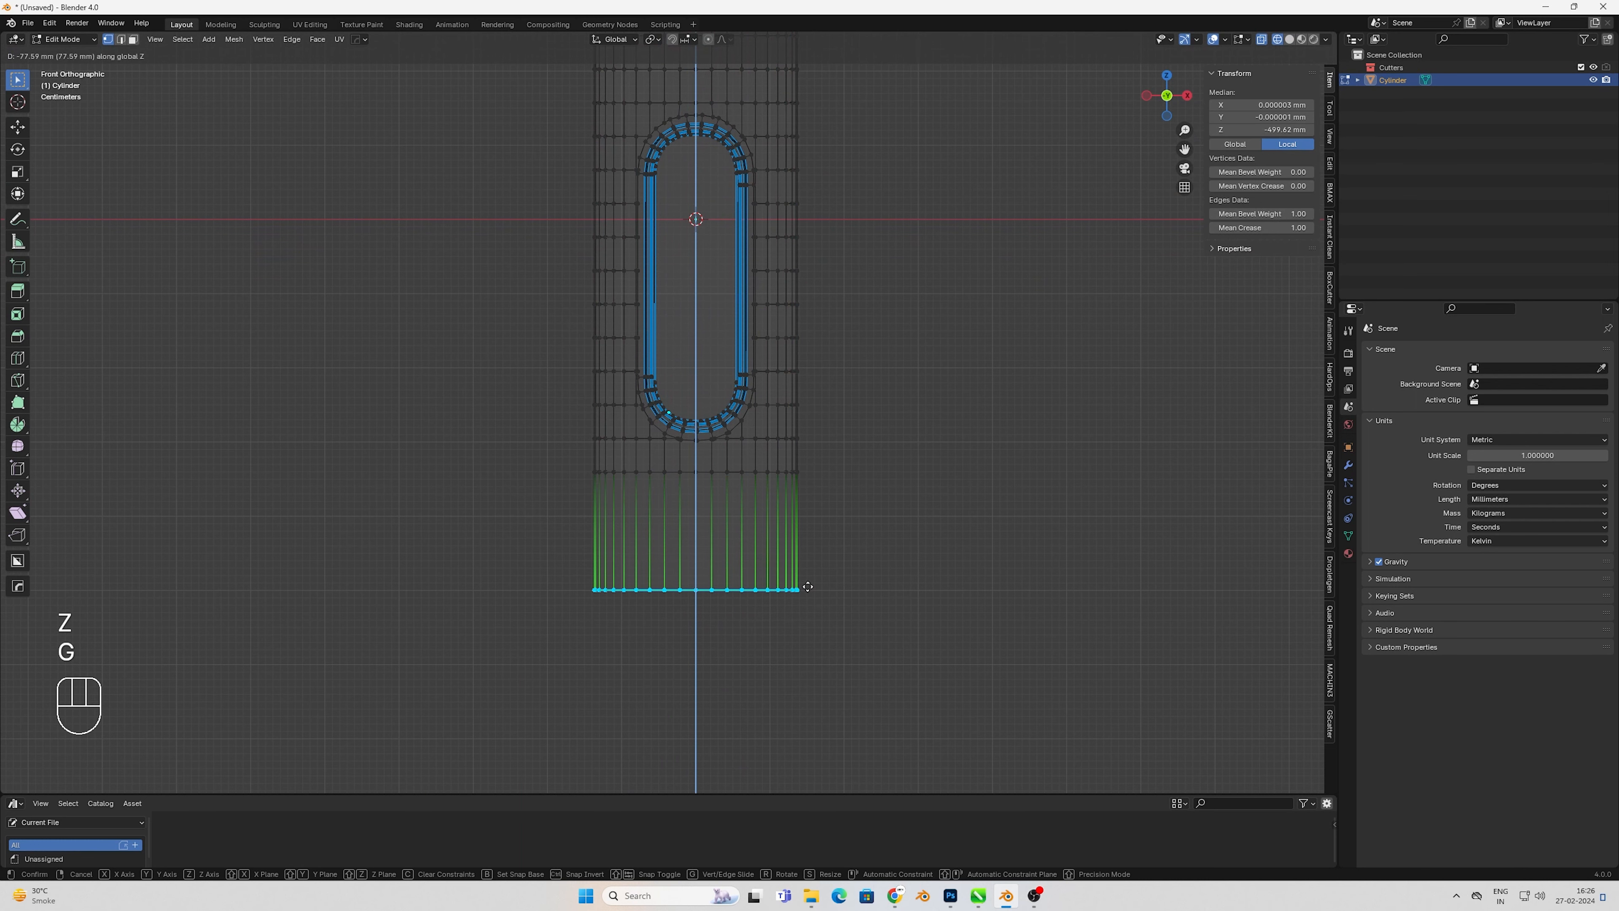
key("z")
left_click(806, 586)
key("Tab")
key("z")
scroll(727, 462, "up", 2)
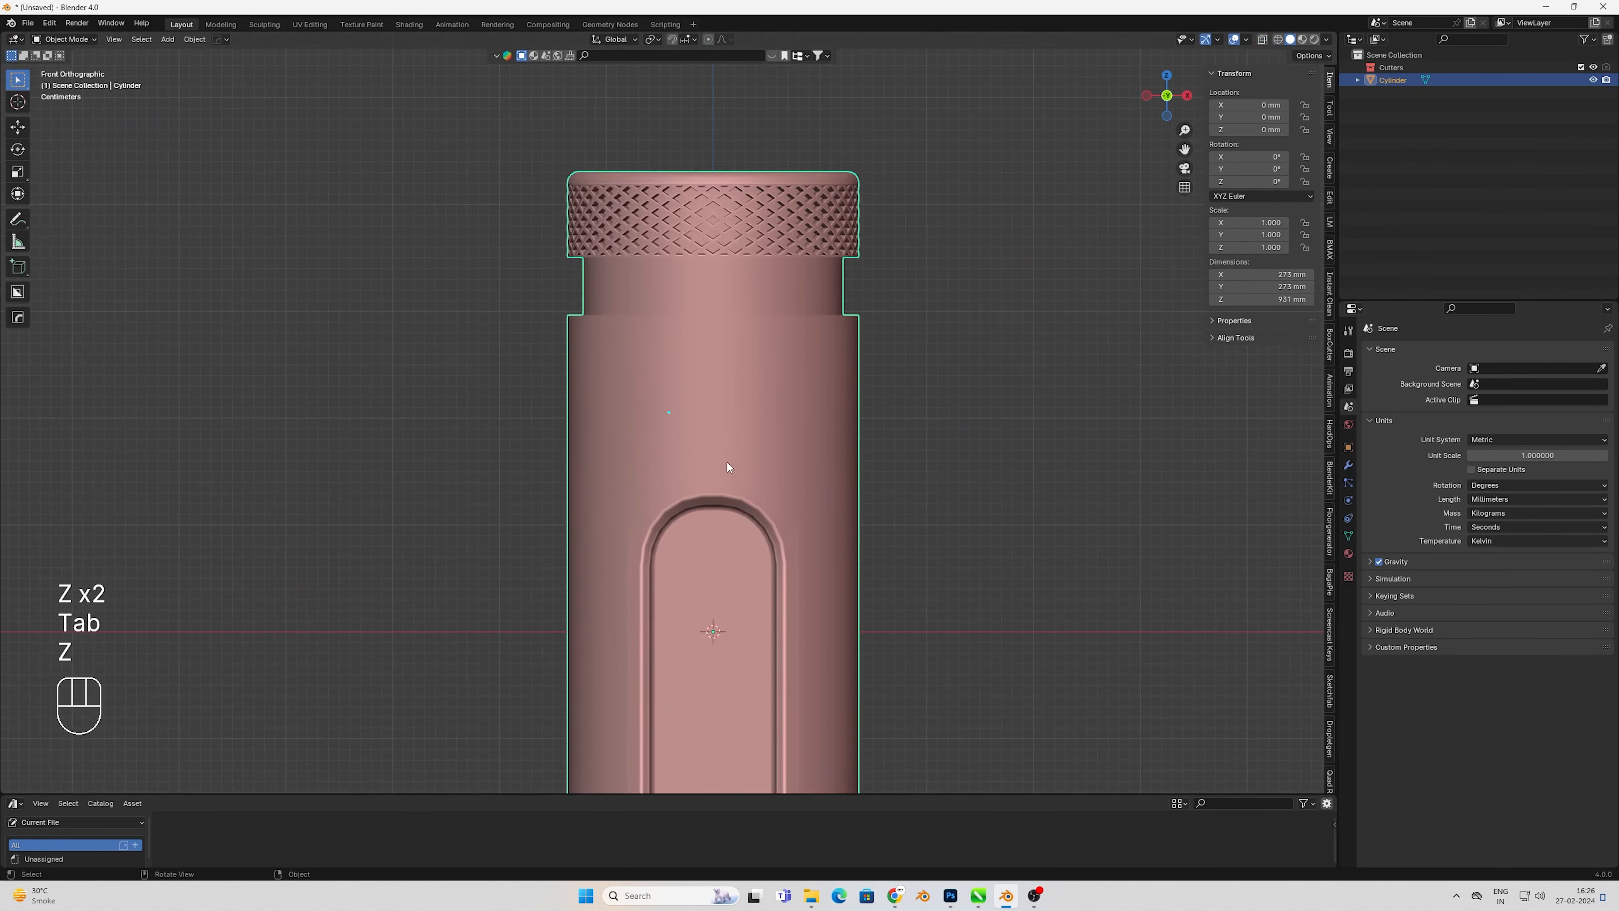
middle_click_drag(724, 436, 722, 452, "shift")
scroll(722, 451, "down", 2)
- Dissolve the middle horizontal edge loop between the groove and the slot, working in wireframe display
key("Tab")
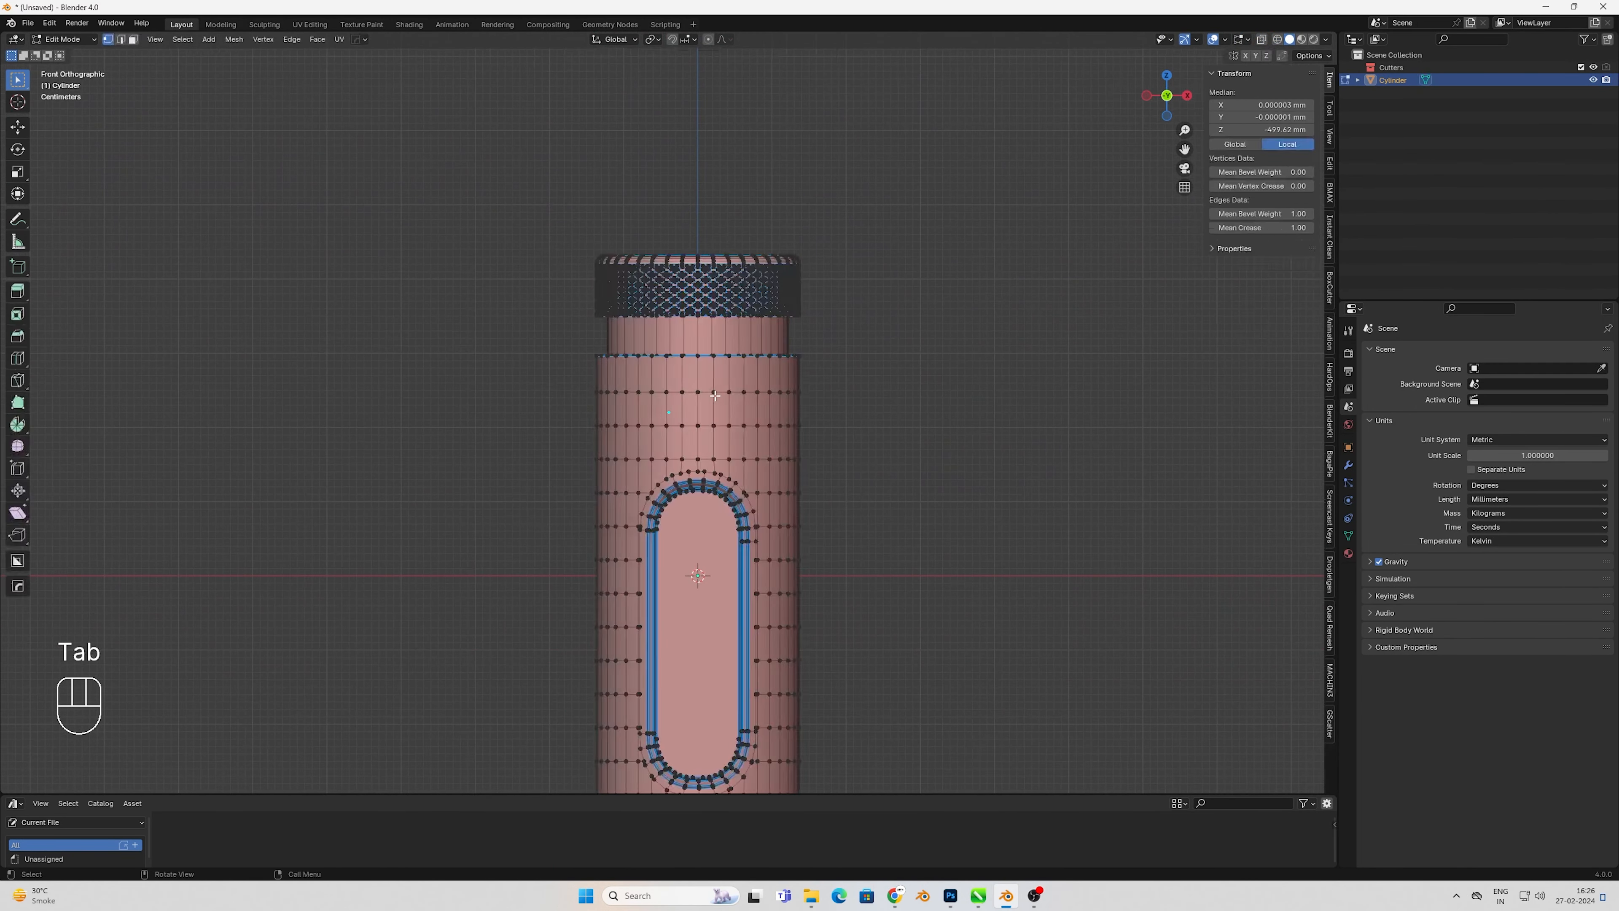
key("z")
scroll(666, 434, "up", 1)
key("2")
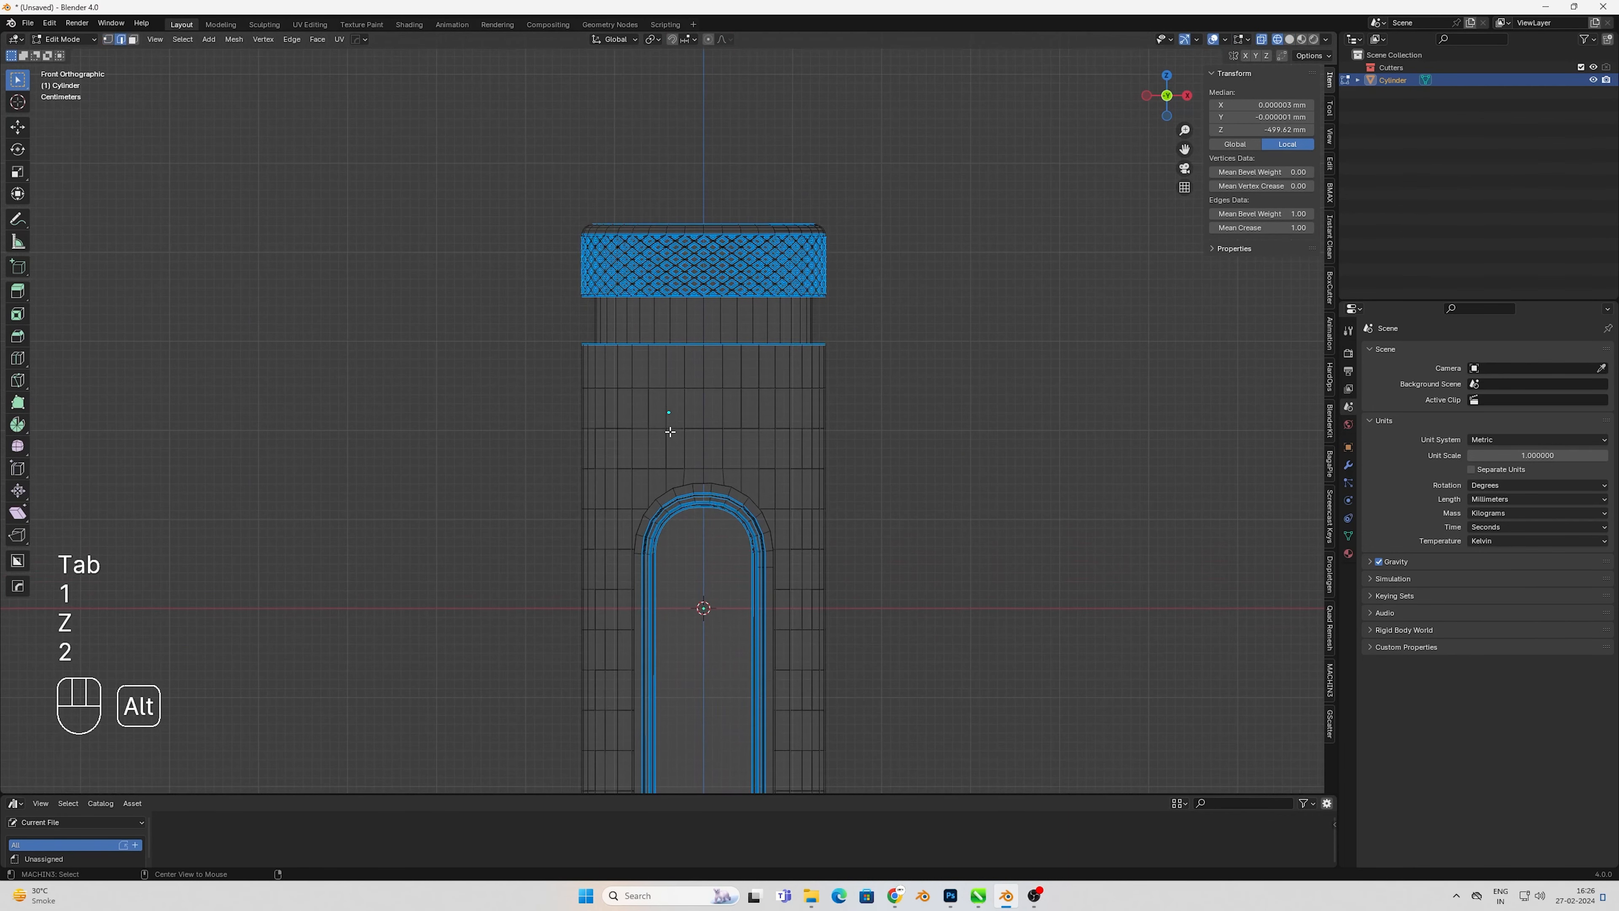
key("ctrl+x")
- Move the body's upper section, including the groove and knurled cap, down along Z by about 60 mm and leave Edit Mode
left_click_drag(458, 188, 1016, 424)
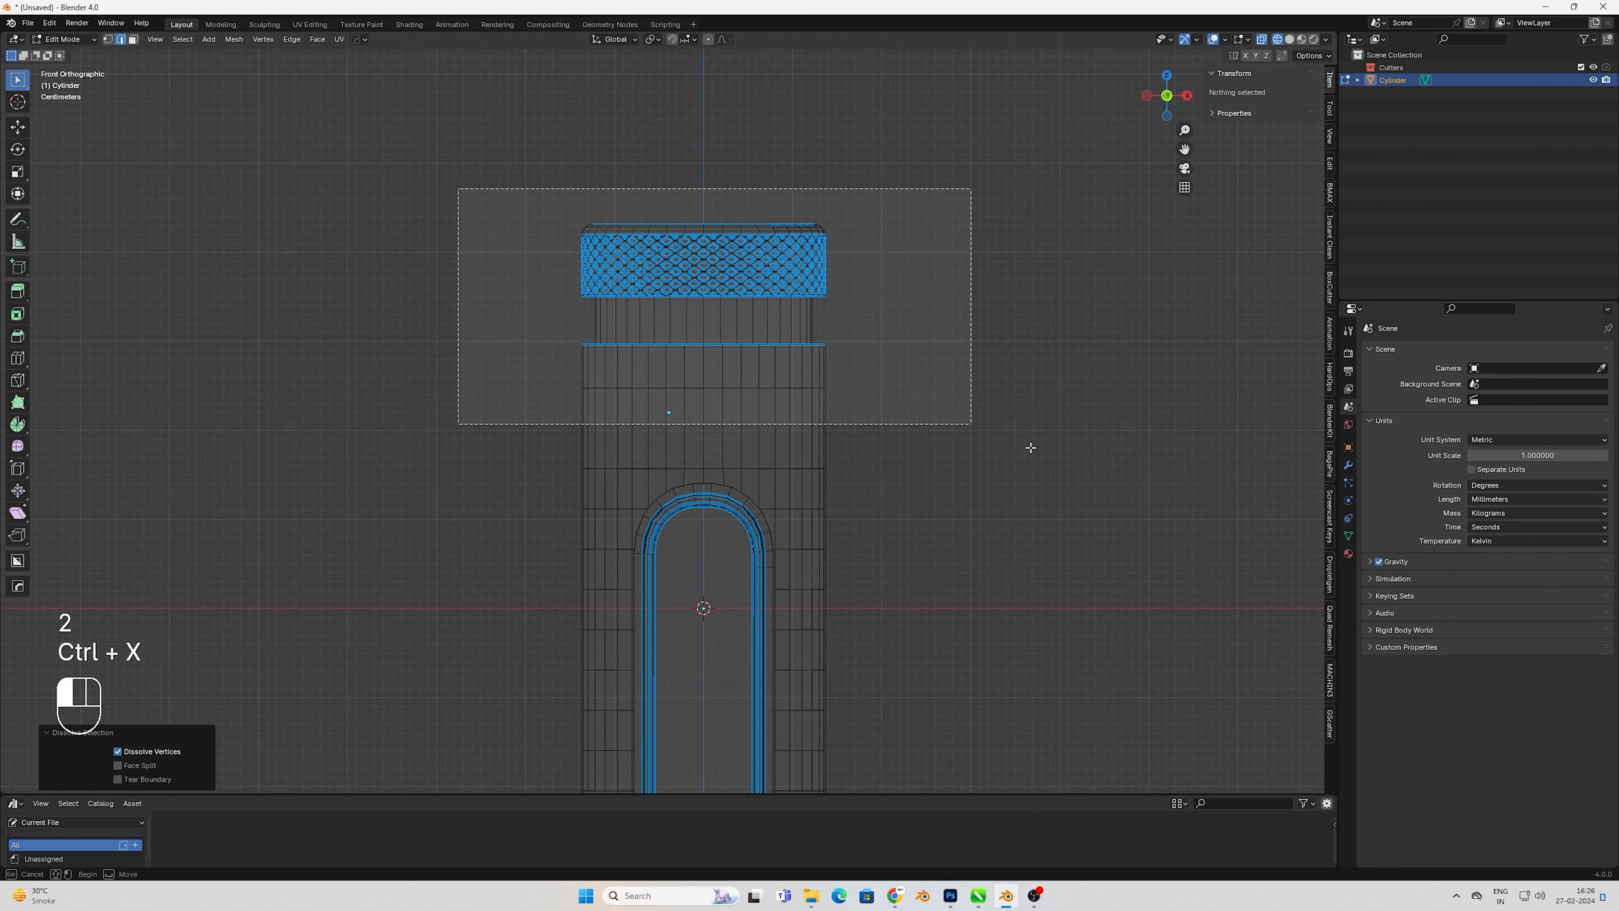
scroll(668, 411, "up", 1)
key("g")
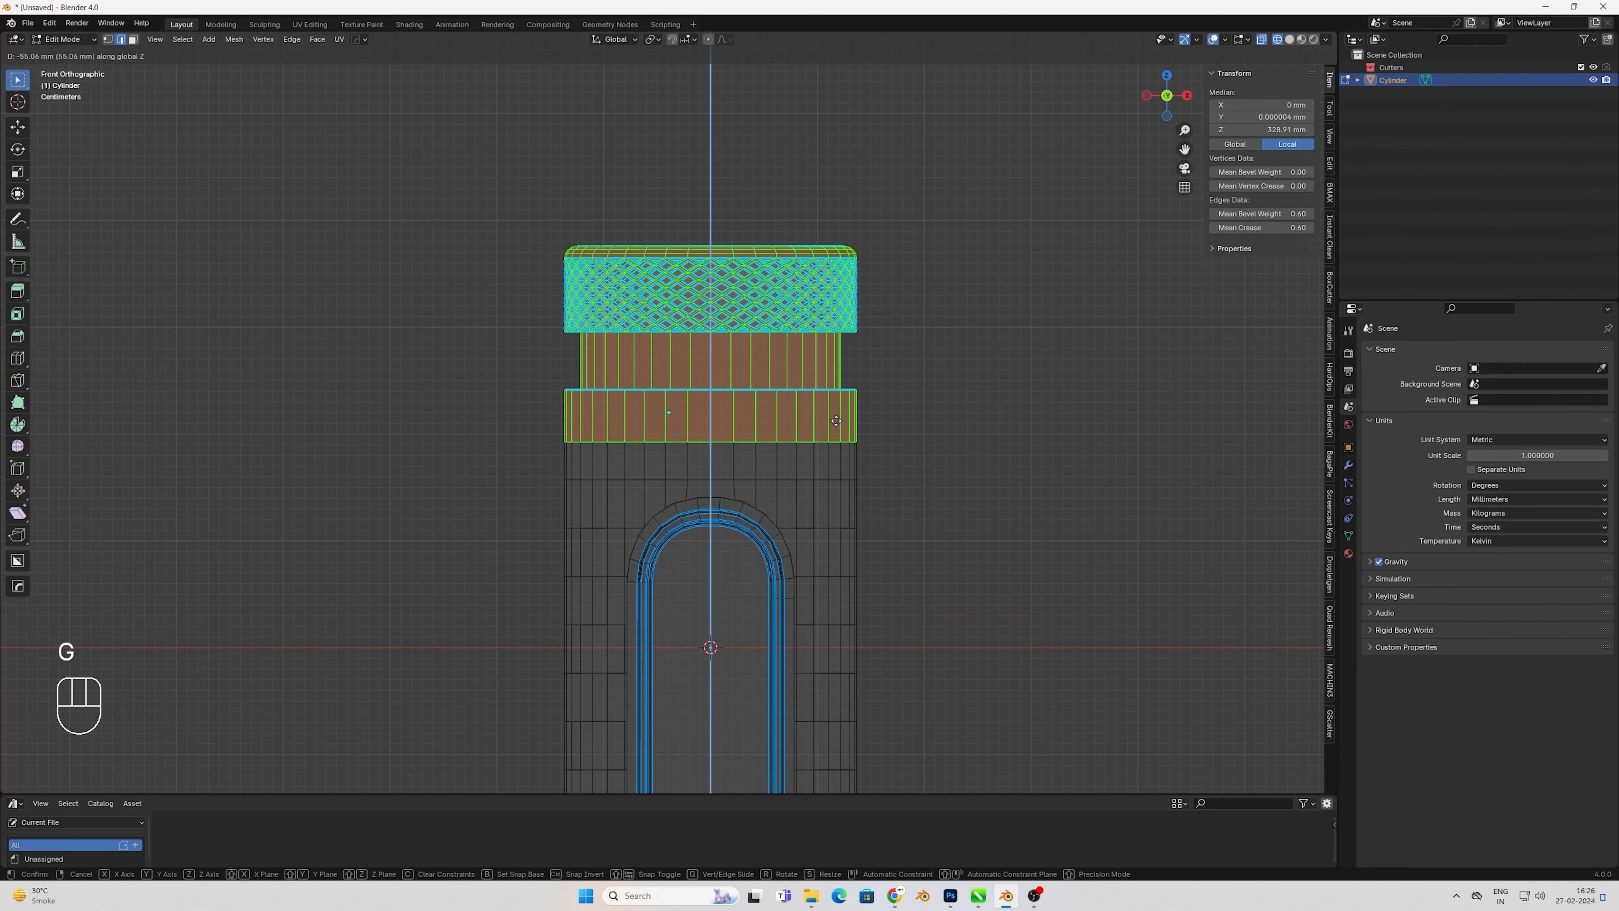
key("z")
left_click(835, 425)
key("Tab")
scroll(720, 383, "down", 4)
middle_click_drag(711, 386, 712, 297, "shift")
left_click(693, 399)
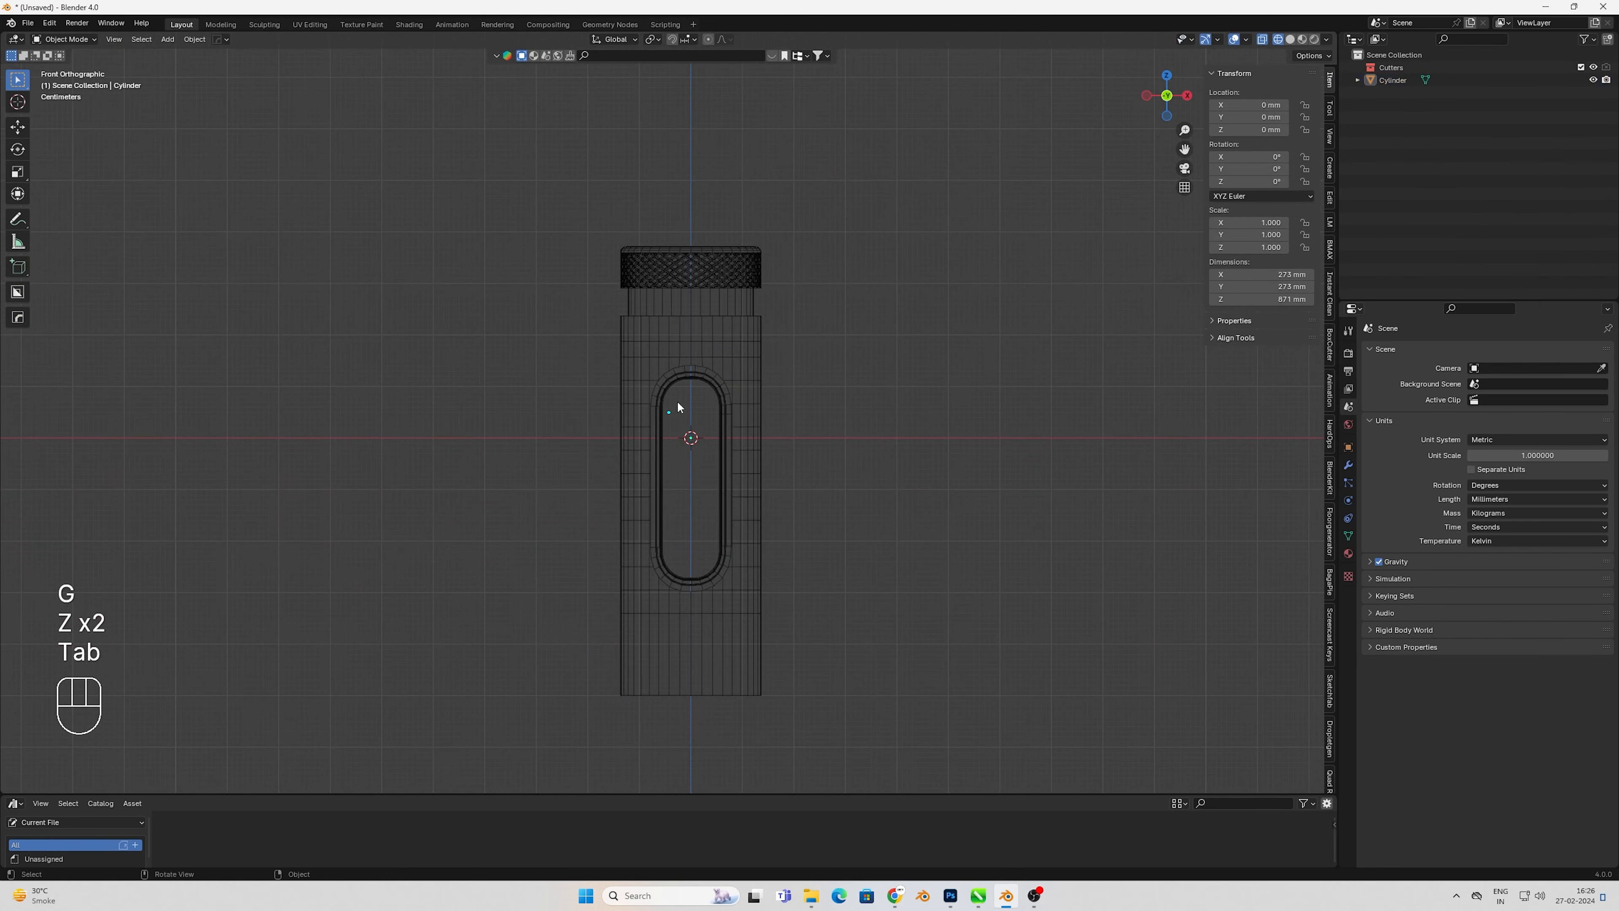
middle_click_drag(739, 396, 728, 448, "shift")
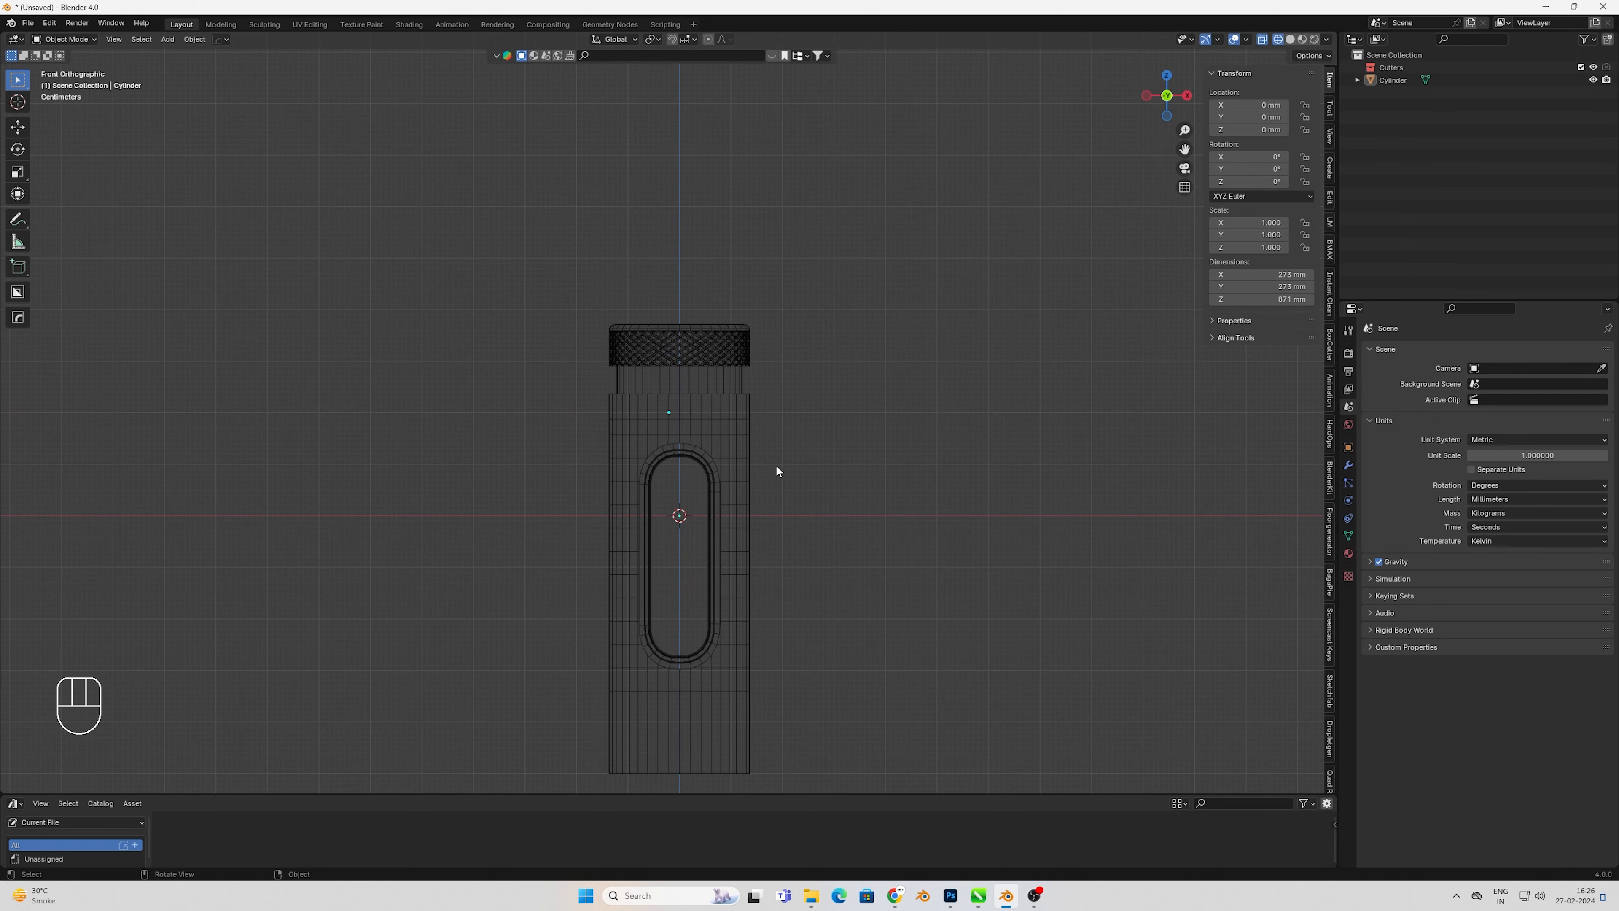
- Raise the same upper section along Z by about 70.6 mm in Edit Mode and return to solid shading
key("Tab")
scroll(767, 459, "up", 1)
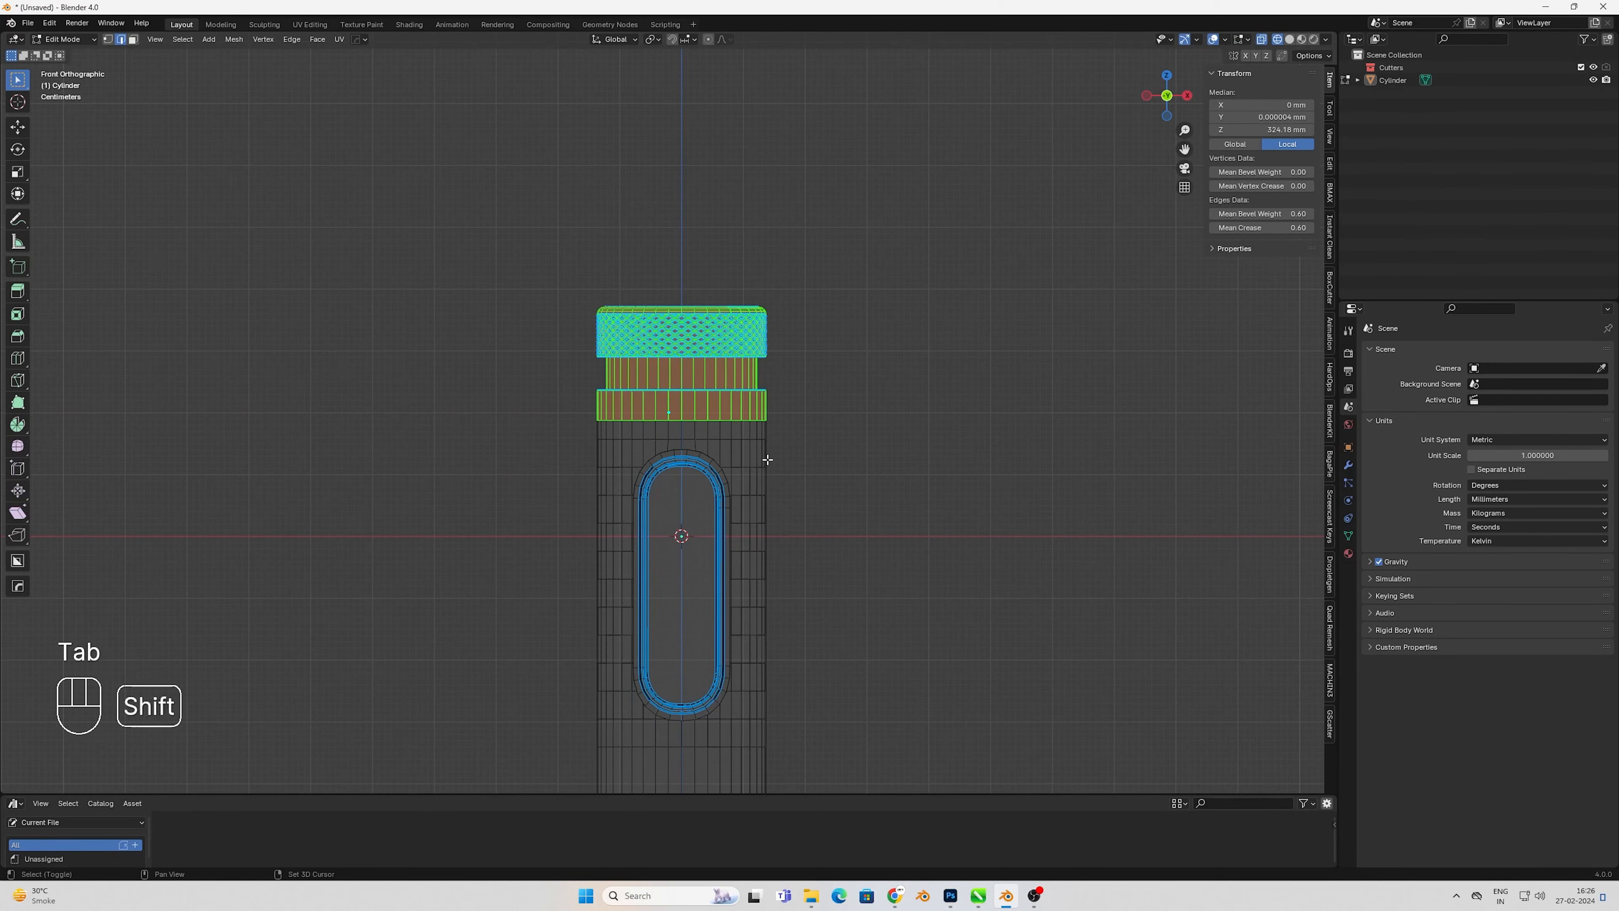
key("g")
key("z")
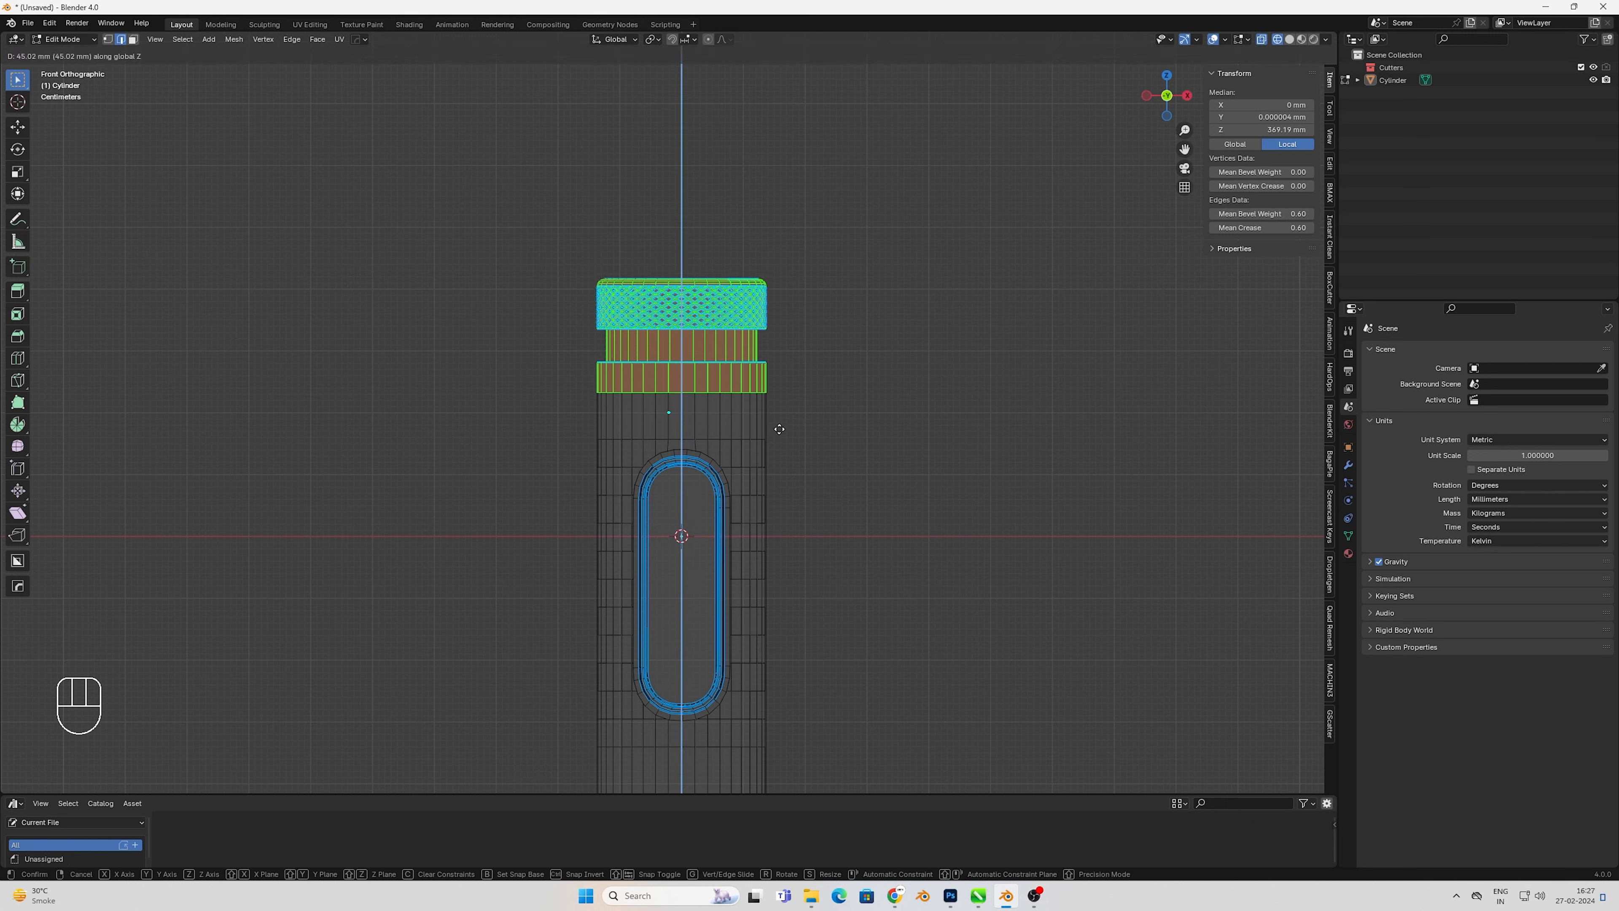
left_click(778, 415)
key("z")
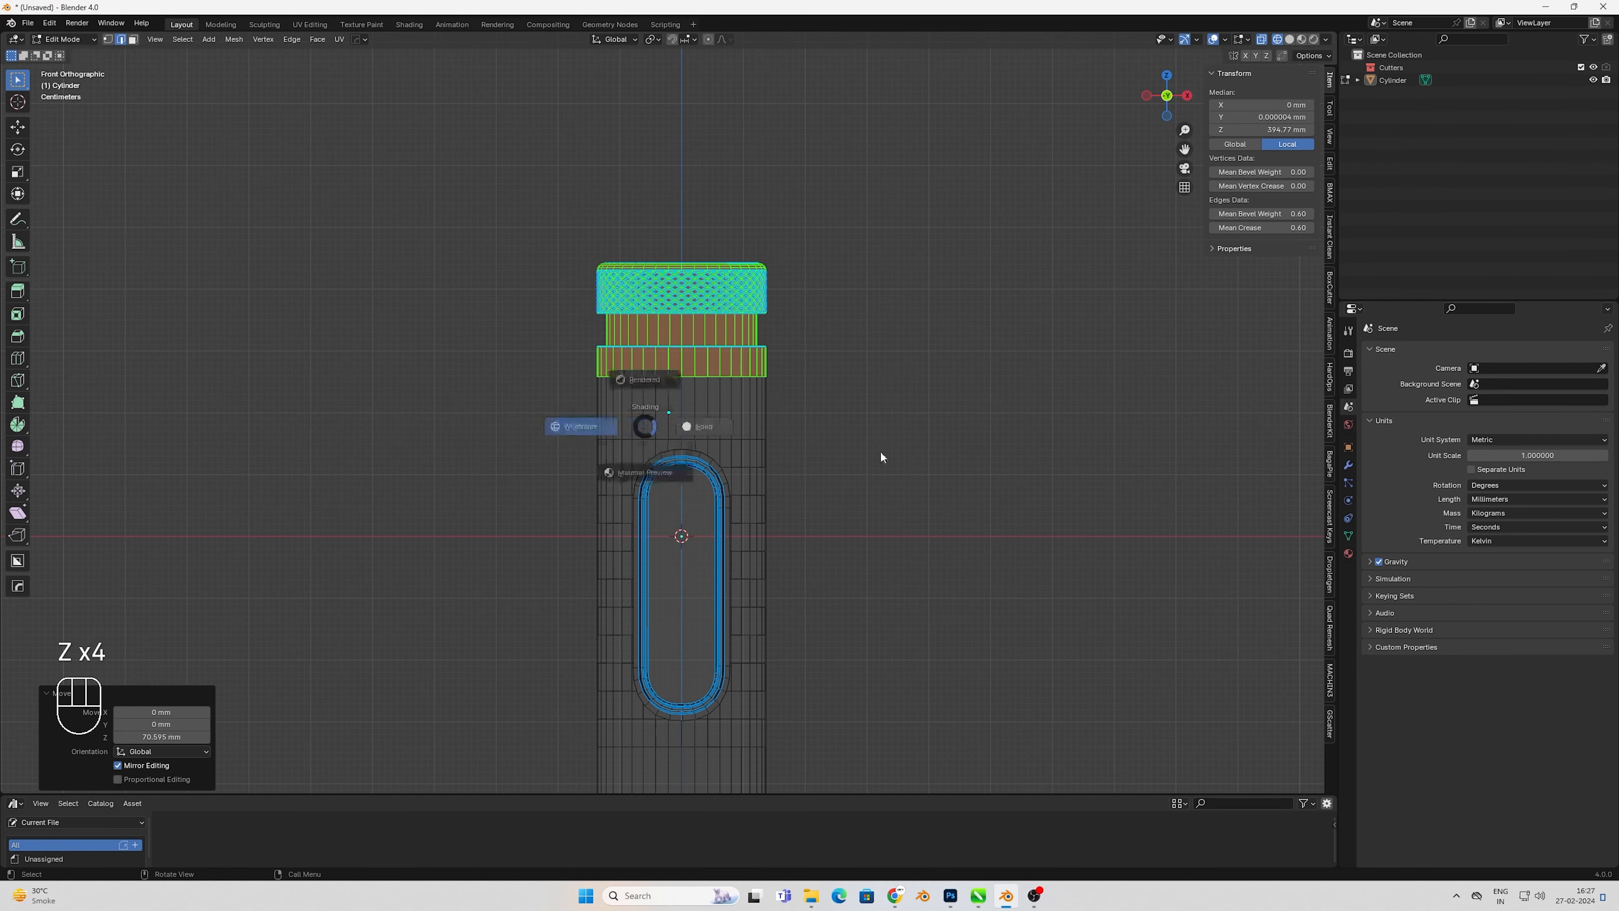
left_click(905, 454)
- Add a horizontal edge loop around the body between the neck and the slot and bevel it into a narrow band
scroll(754, 426, "up", 2)
key("ctrl+r")
left_click(756, 420)
key("2")
middle_click_drag(802, 431, 831, 438)
key("ctrl+b")
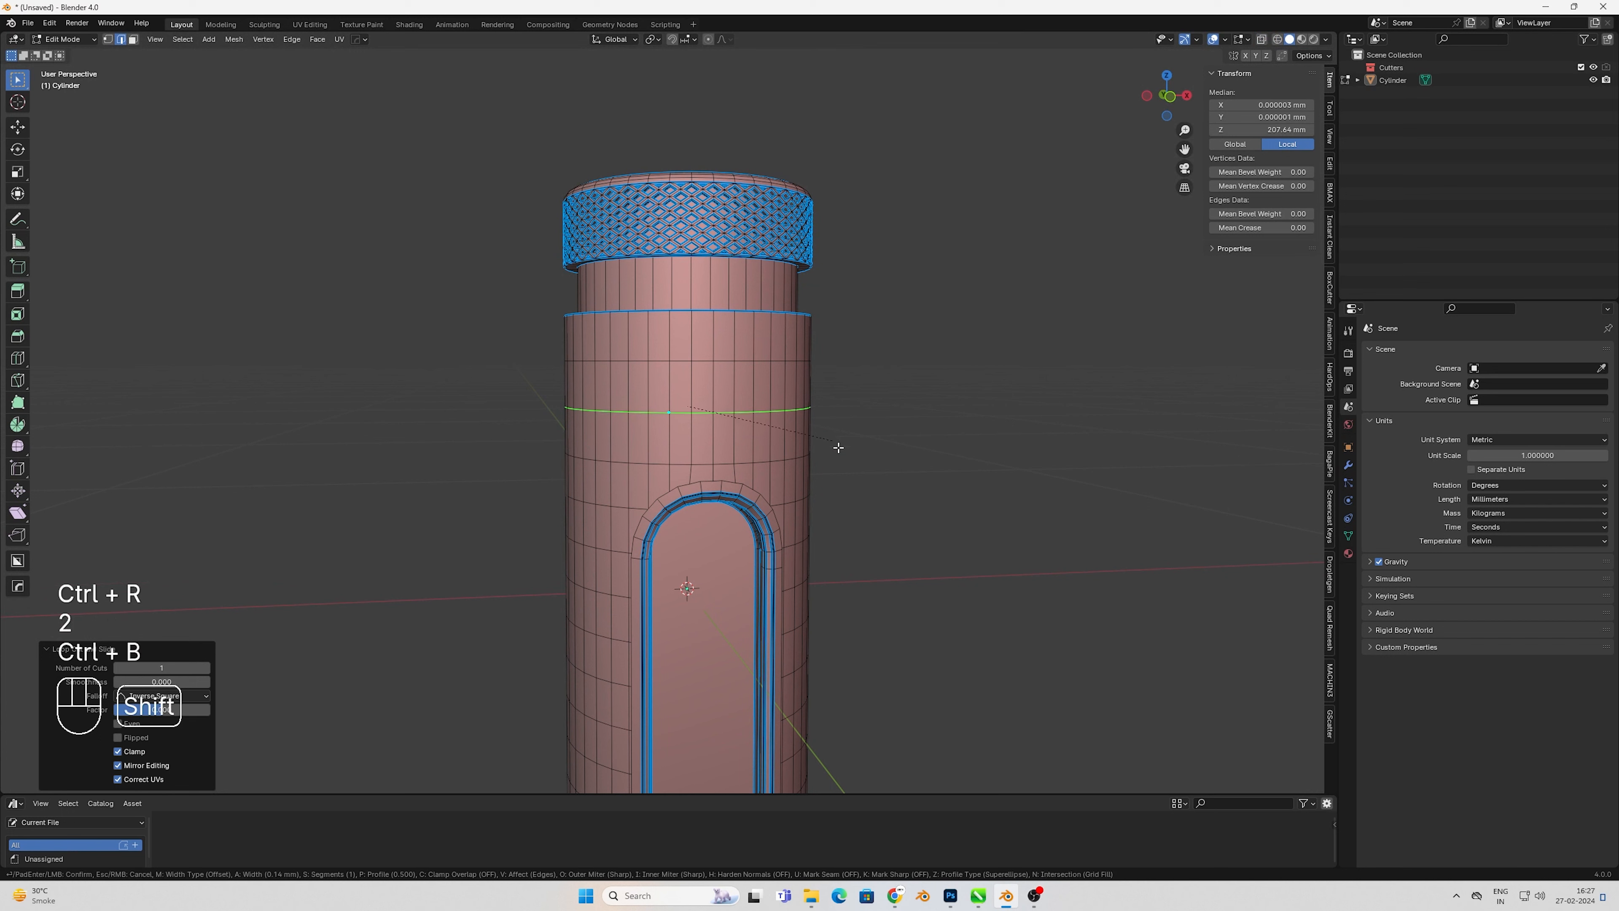
- Extrude the narrow band's faces inward along their normals to form a thin seam groove, and sharpen the cylinder in Object Mode
key("3")
right_click(851, 439)
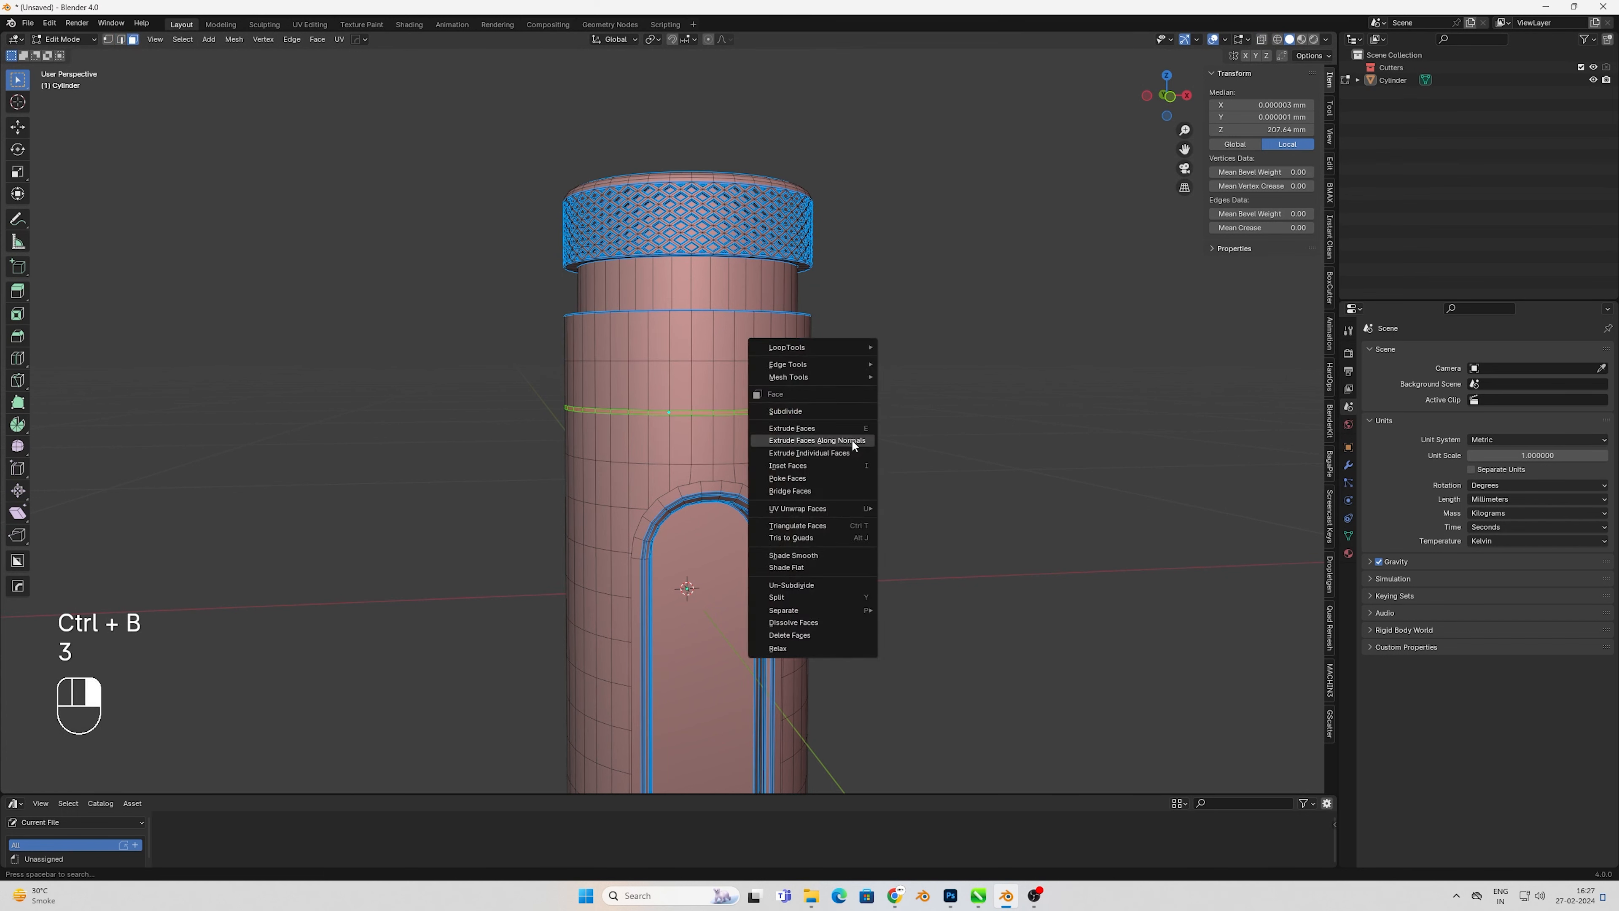
left_click(851, 439)
left_click(842, 496)
key("Tab")
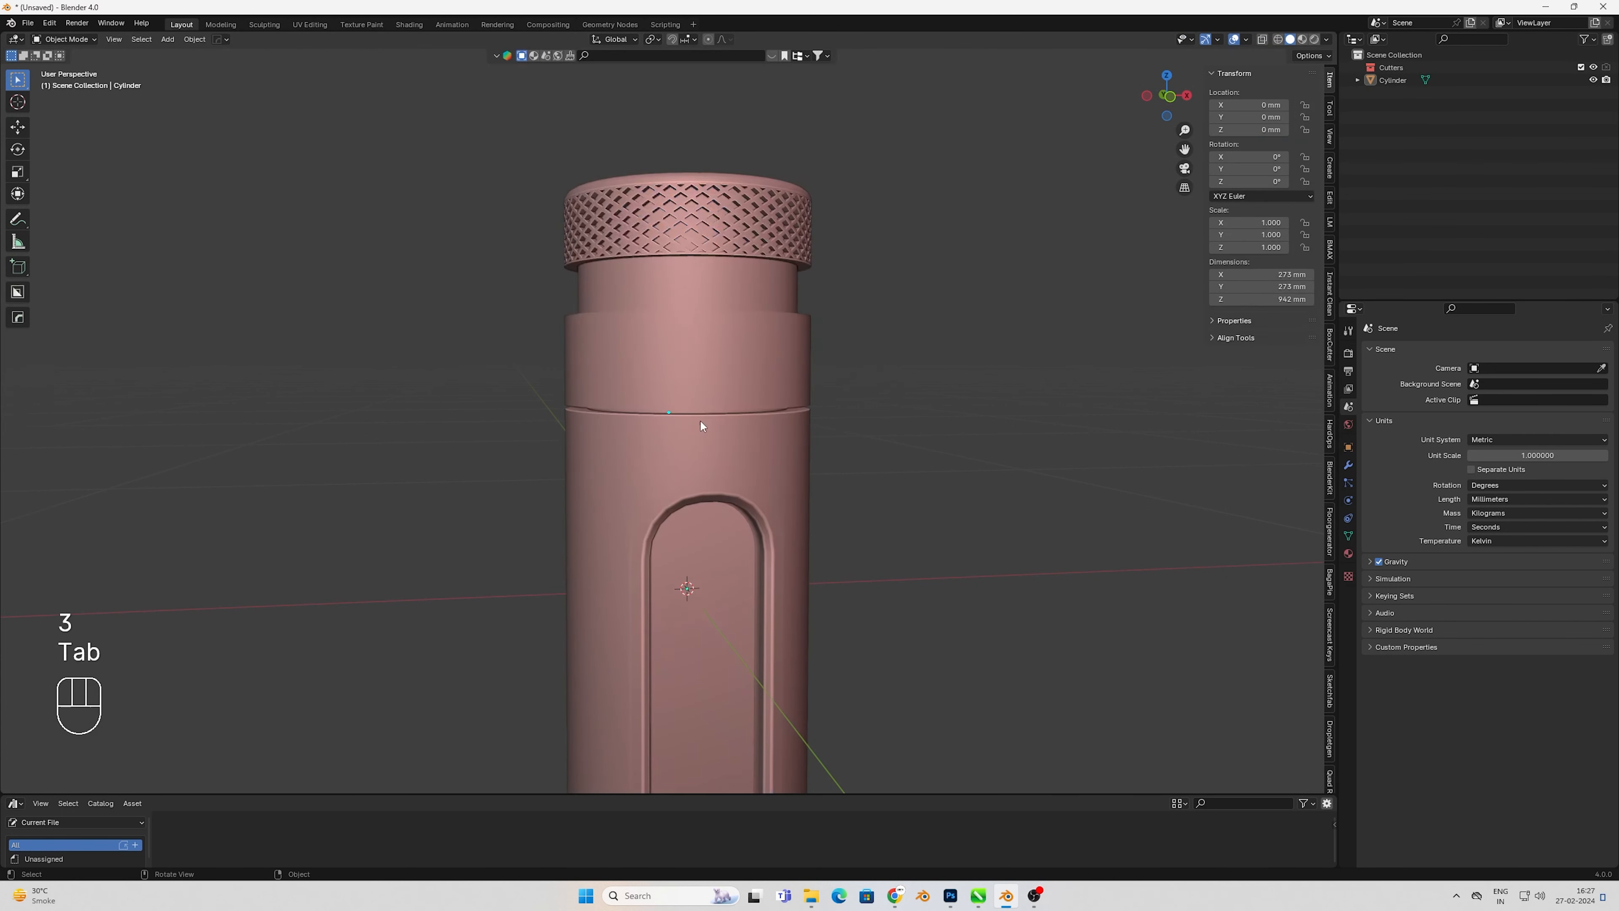
scroll(702, 421, "down", 2)
left_click(711, 384)
key("w")
left_click(719, 519)
- Bevel the body's outer rim edge just below the neck by about 3.9 mm with one segment, and sharpen the cylinder
middle_click_drag(748, 379, 756, 436)
key("Tab")
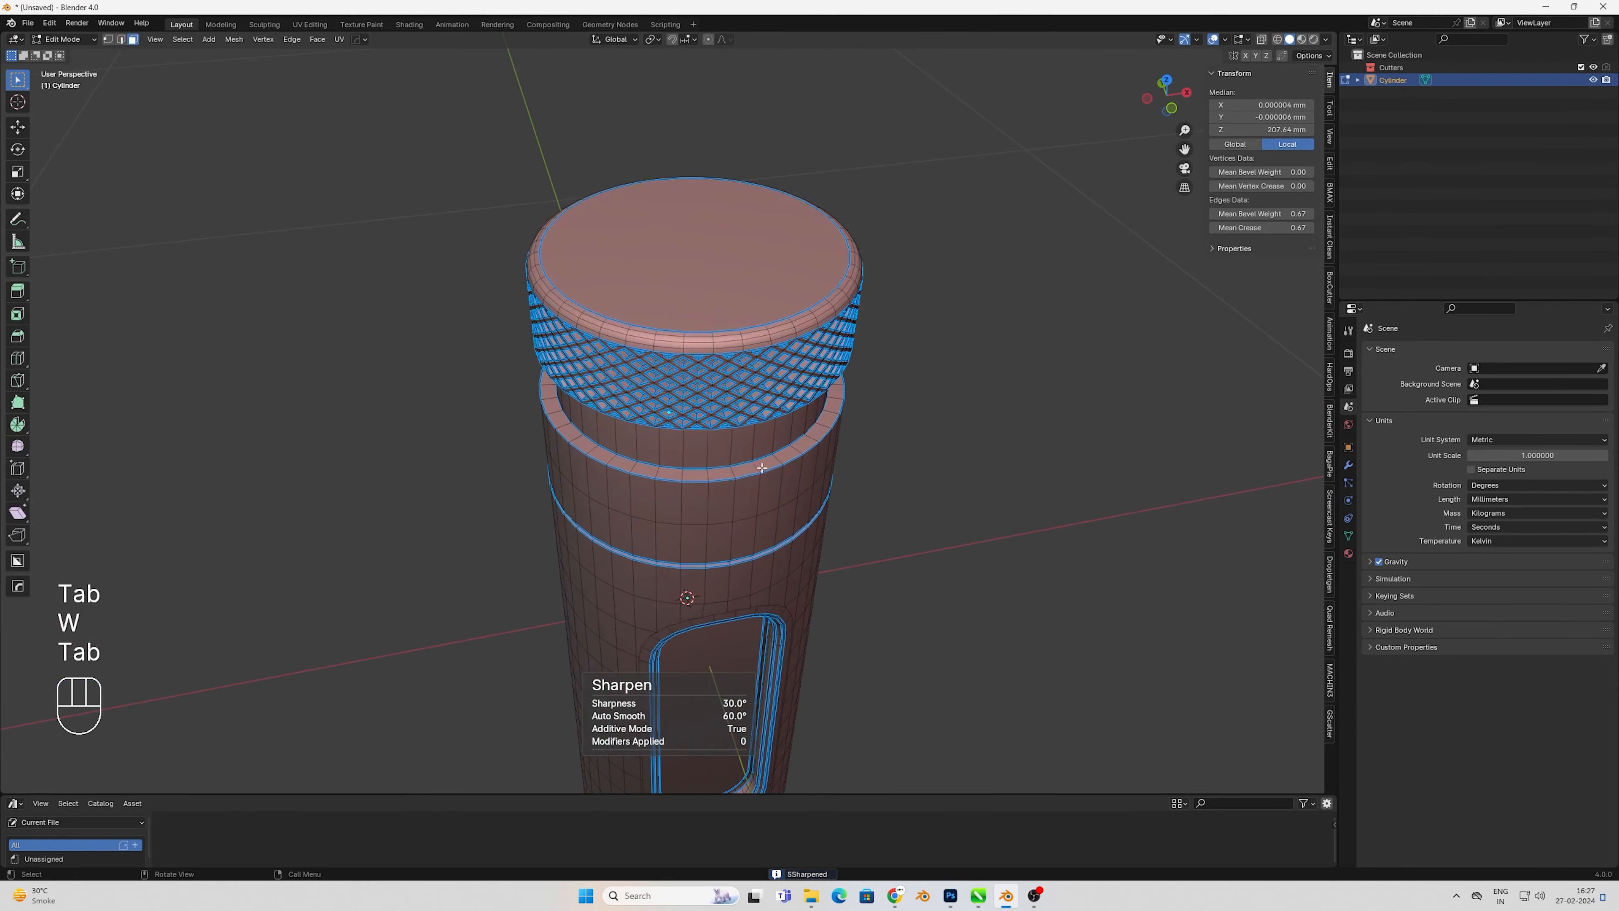
key("2")
left_click(756, 436, "alt")
scroll(756, 435, "up", 4)
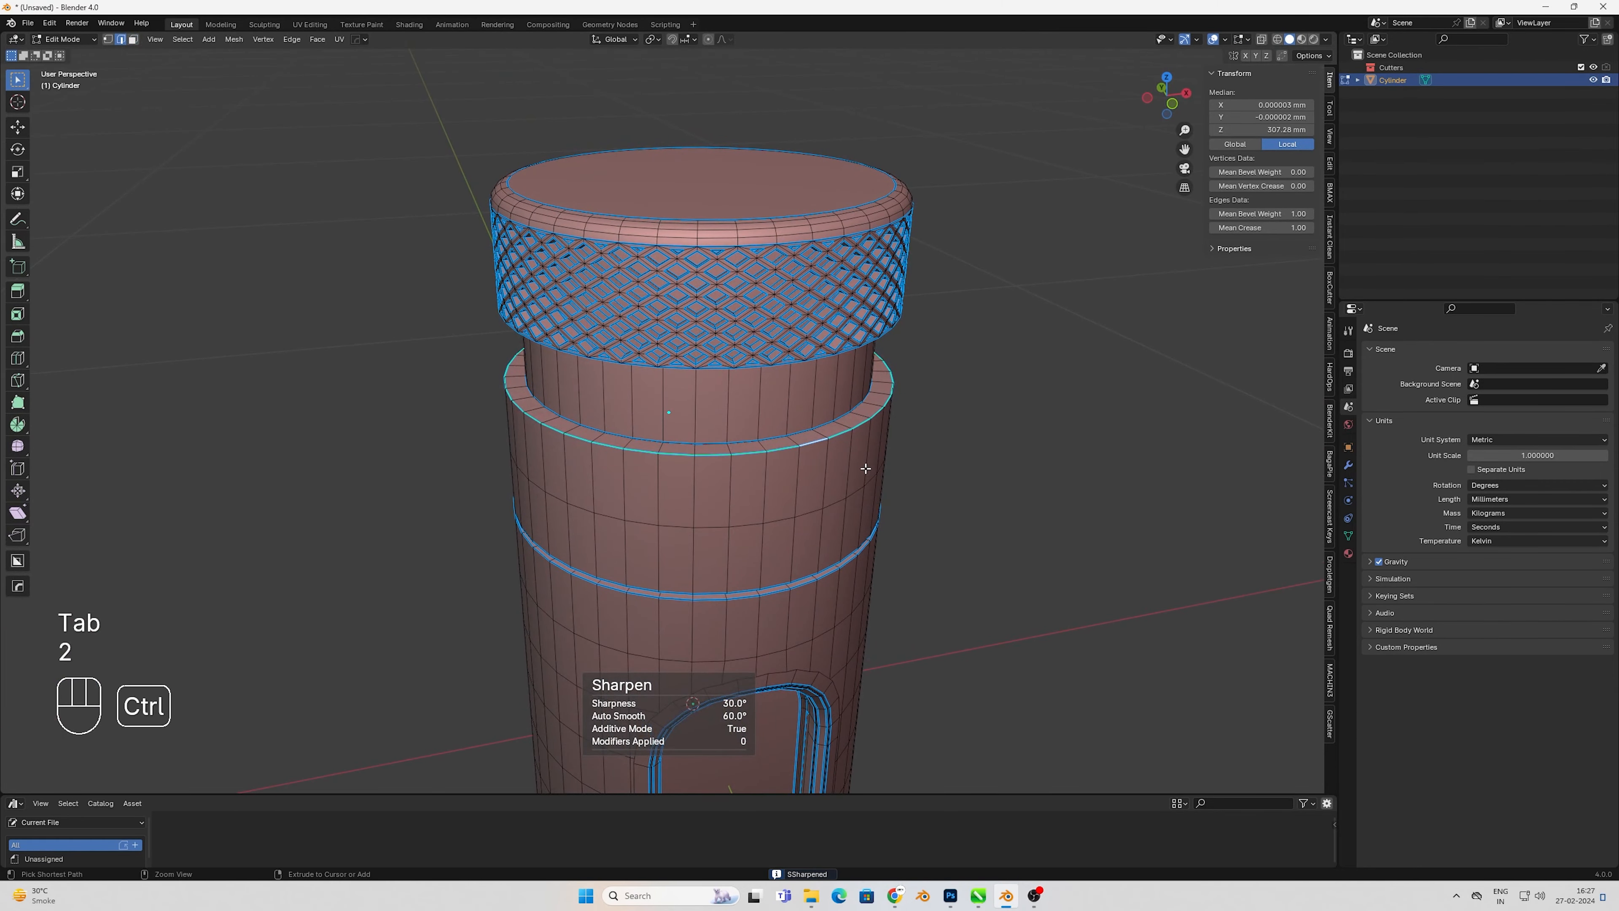
key("ctrl+b")
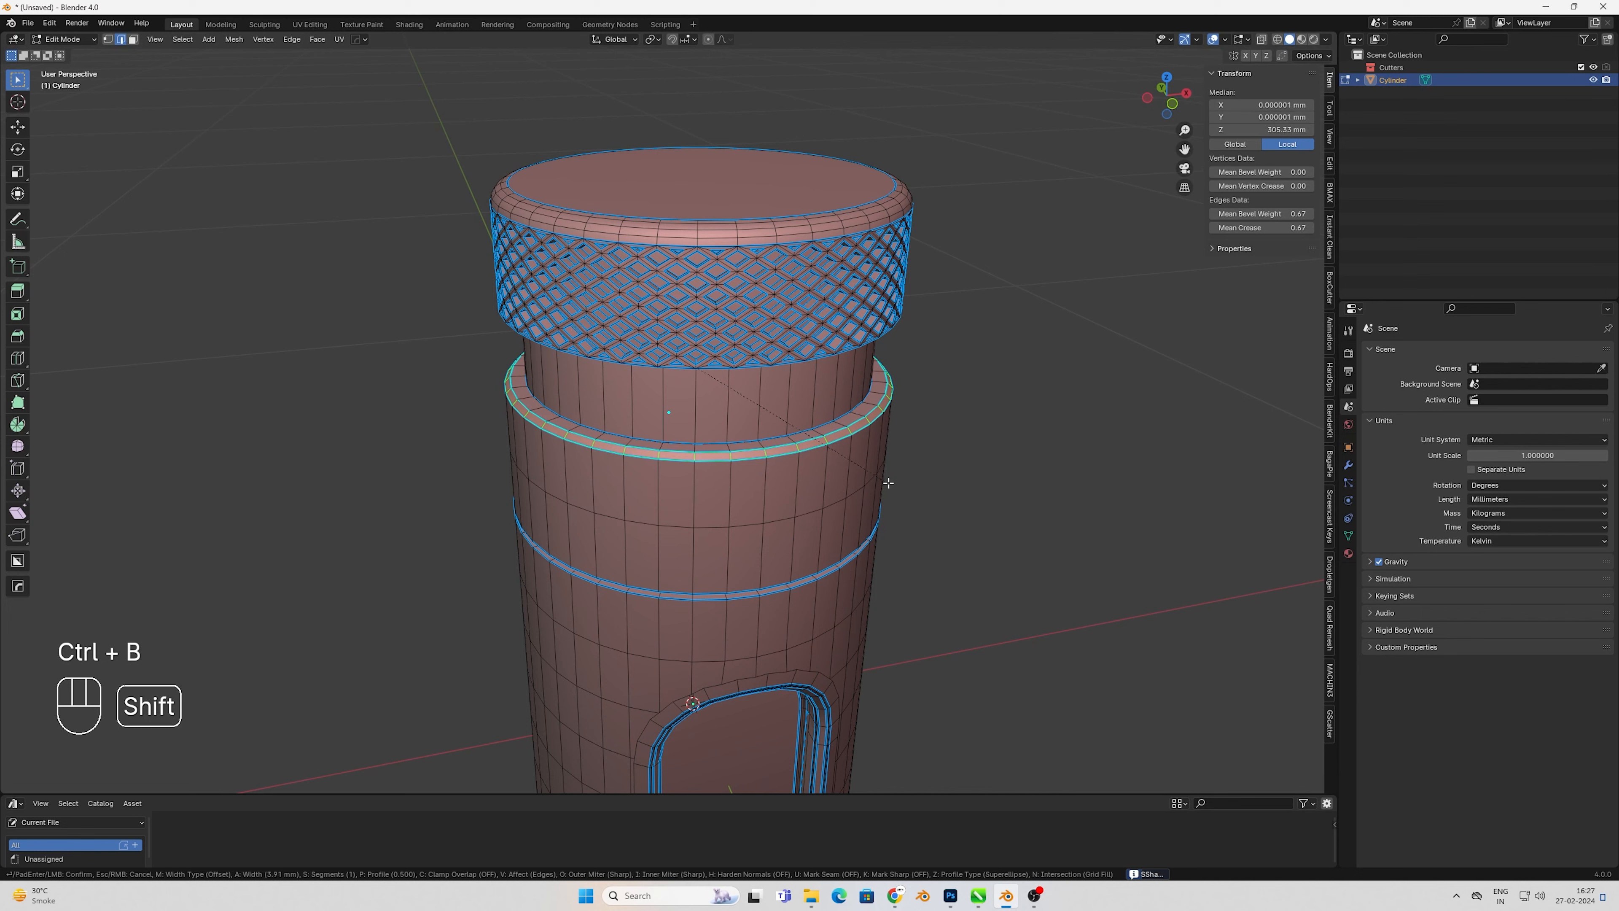
left_click(887, 483)
key("Tab")
key("w")
left_click(815, 475)
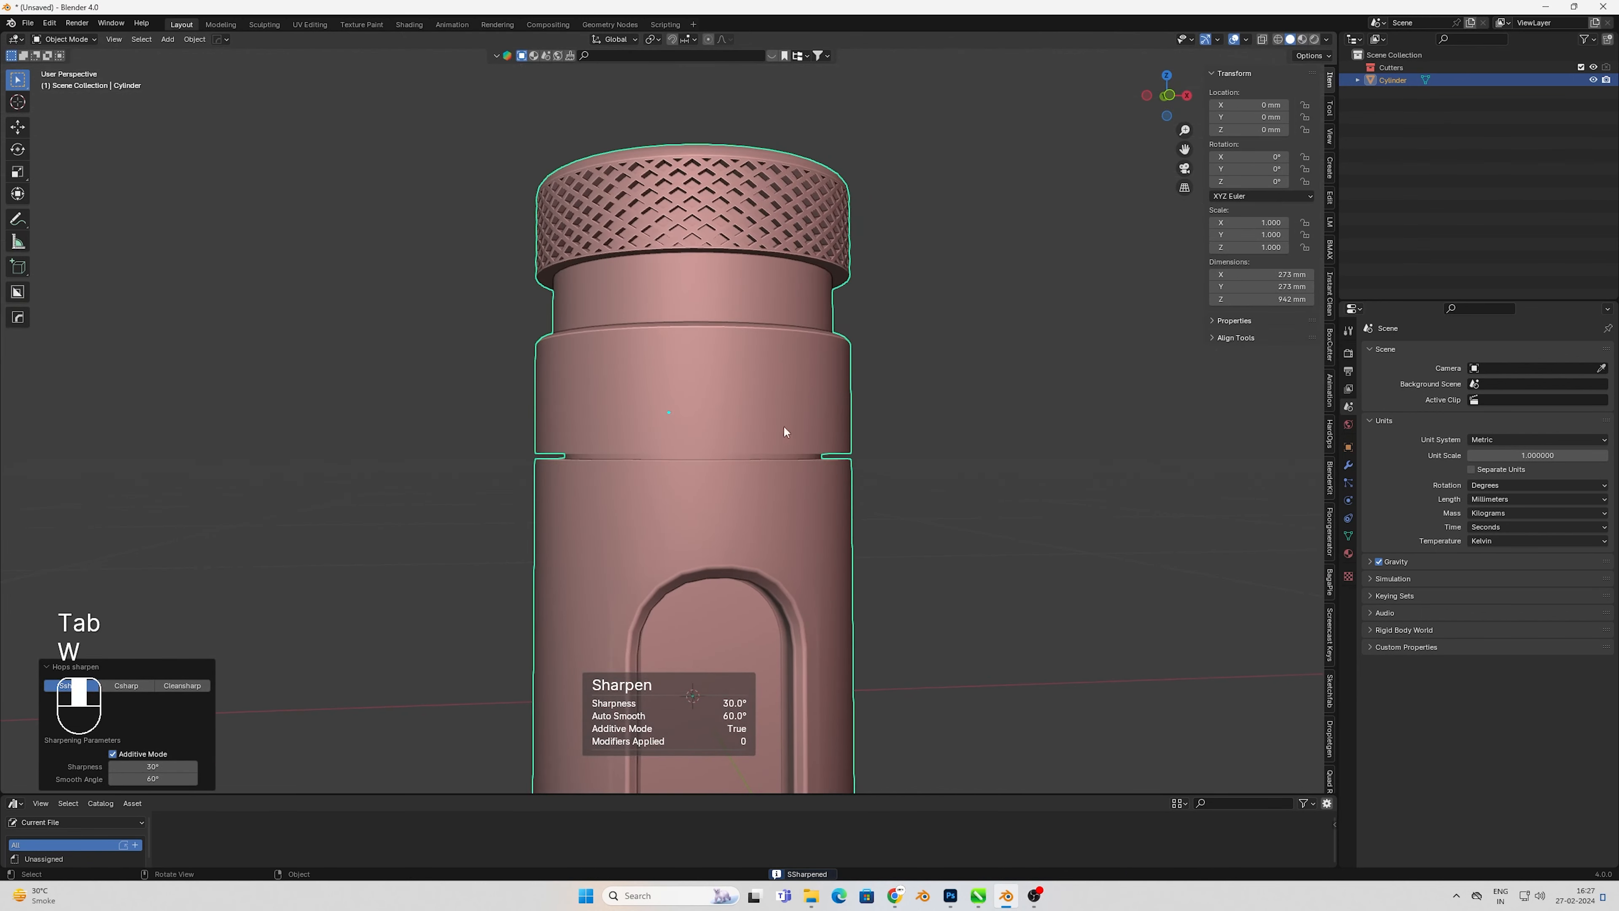
- Scale the ring of neck faces under the knurled cap to 0.985, and stretch it along Z by 1.005 in front view
scroll(807, 448, "up", 3)
middle_click_drag(579, 153, 602, 320, "shift")
key("Tab")
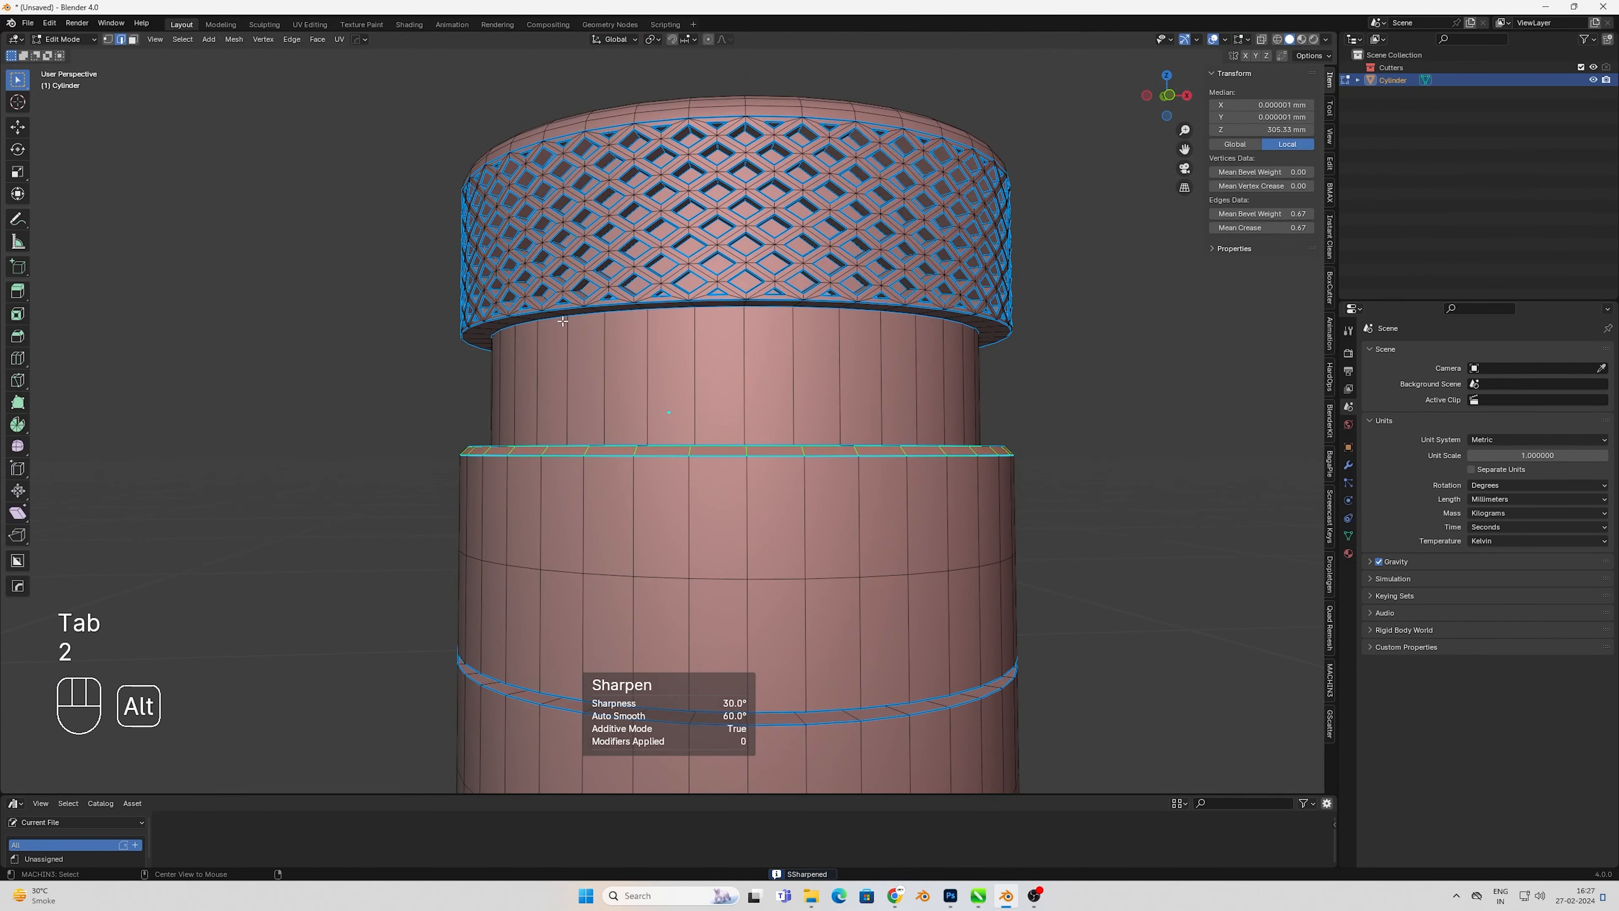
left_click(564, 319, "alt")
middle_click_drag(603, 380, 617, 443)
left_click(624, 492, "alt+shift")
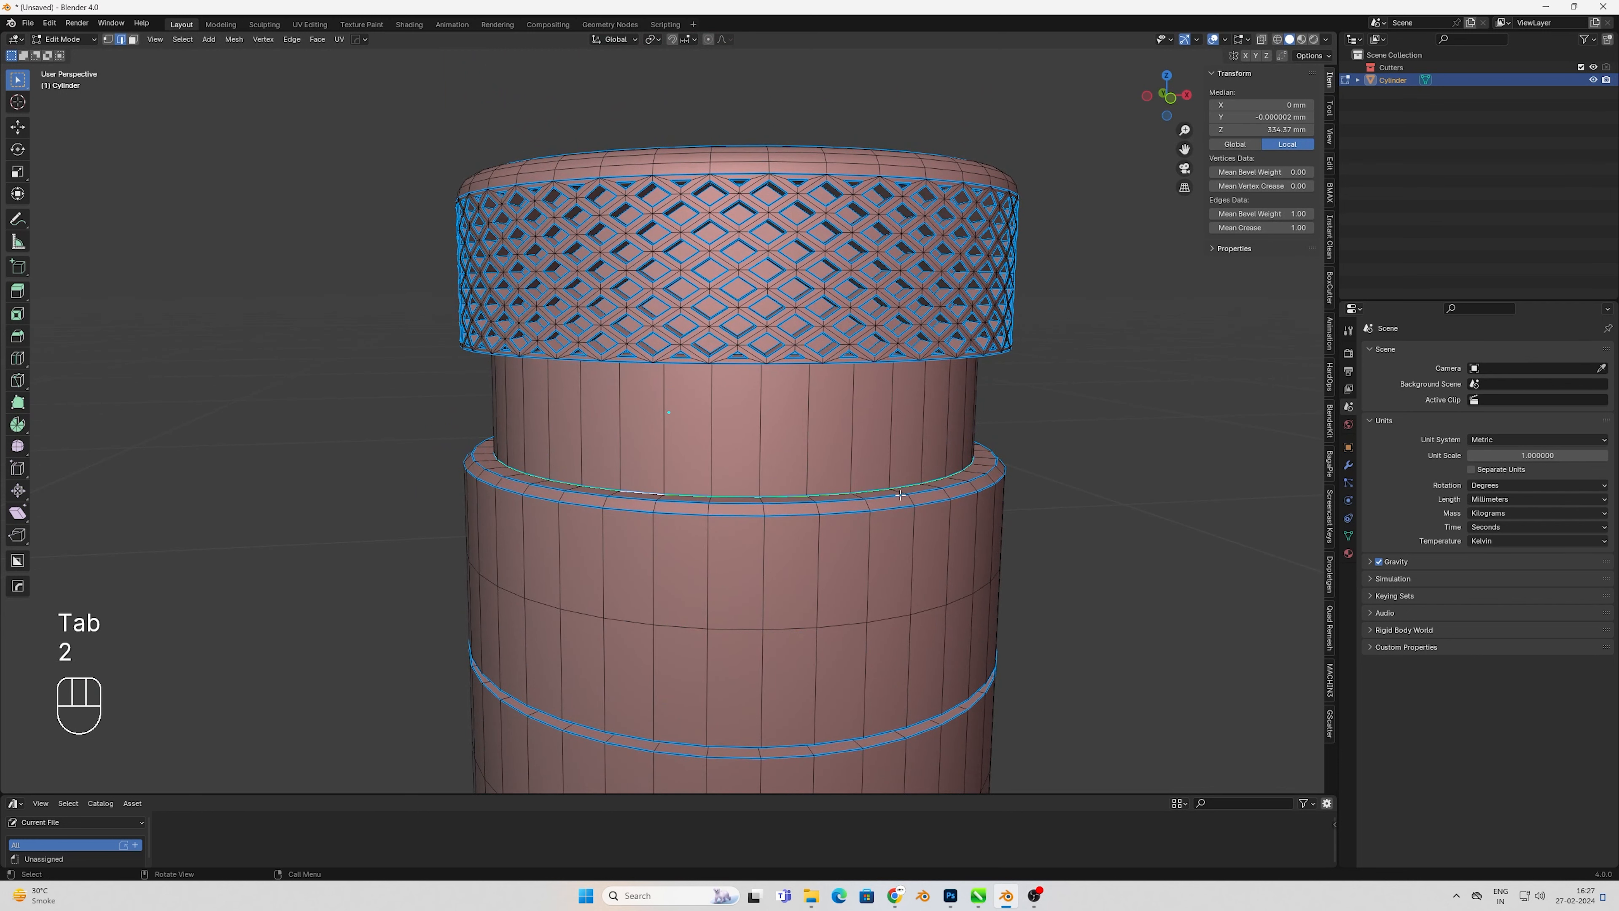
key("3")
left_click(811, 434, "alt")
key("s")
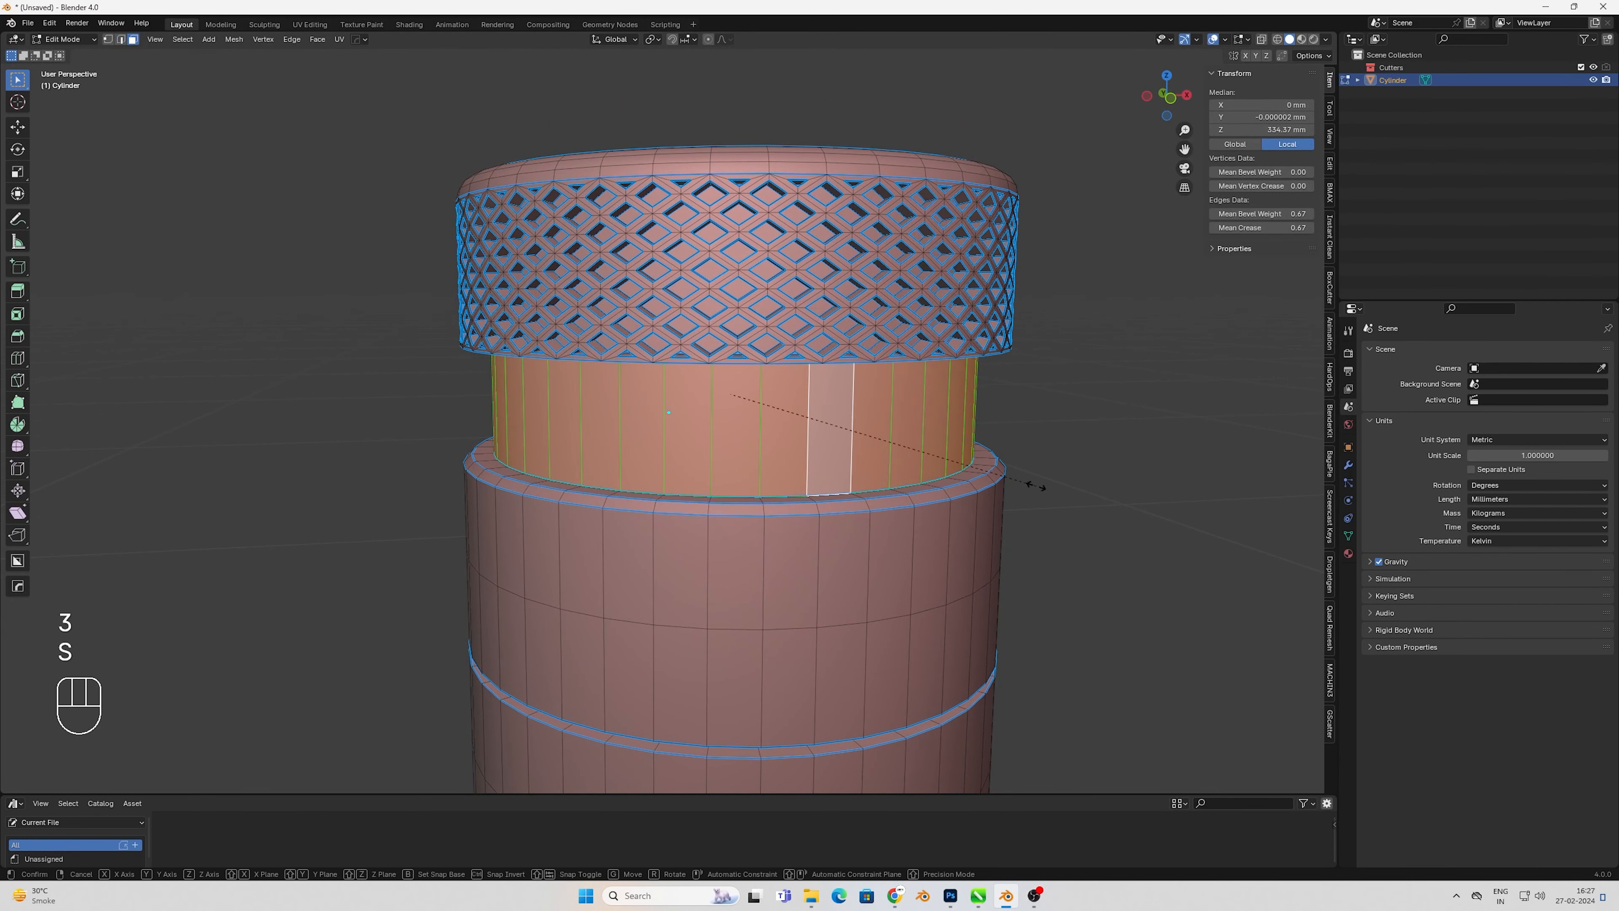
left_click(1031, 486)
key("KP_1")
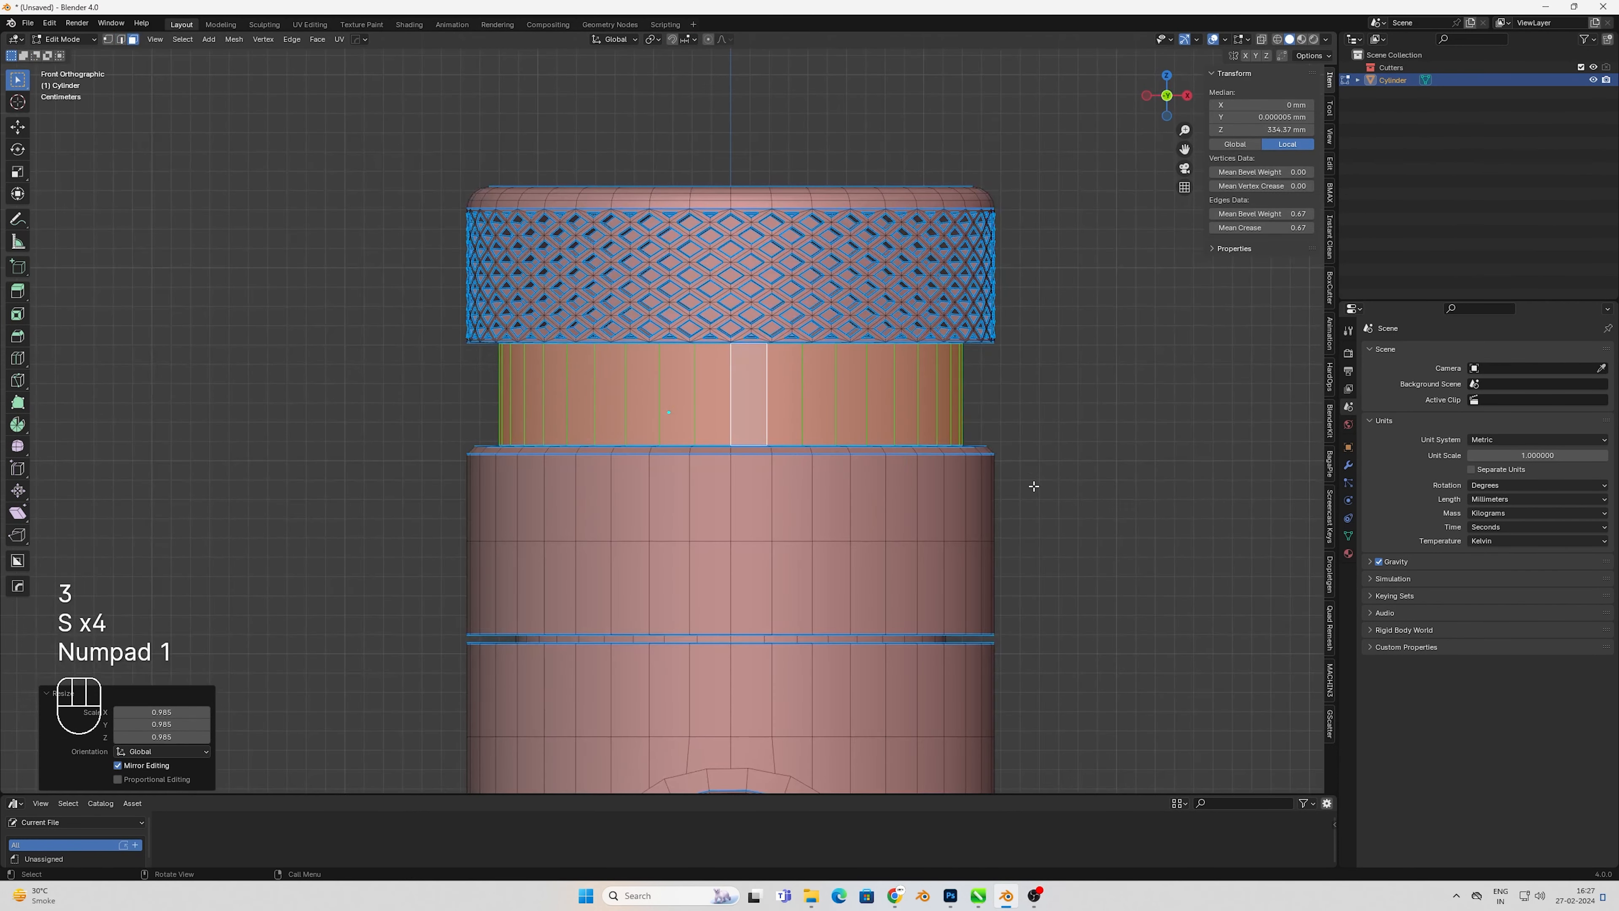
key("s")
left_click(956, 401)
scroll(940, 422, "up", 1)
middle_click_drag(941, 424, 965, 456)
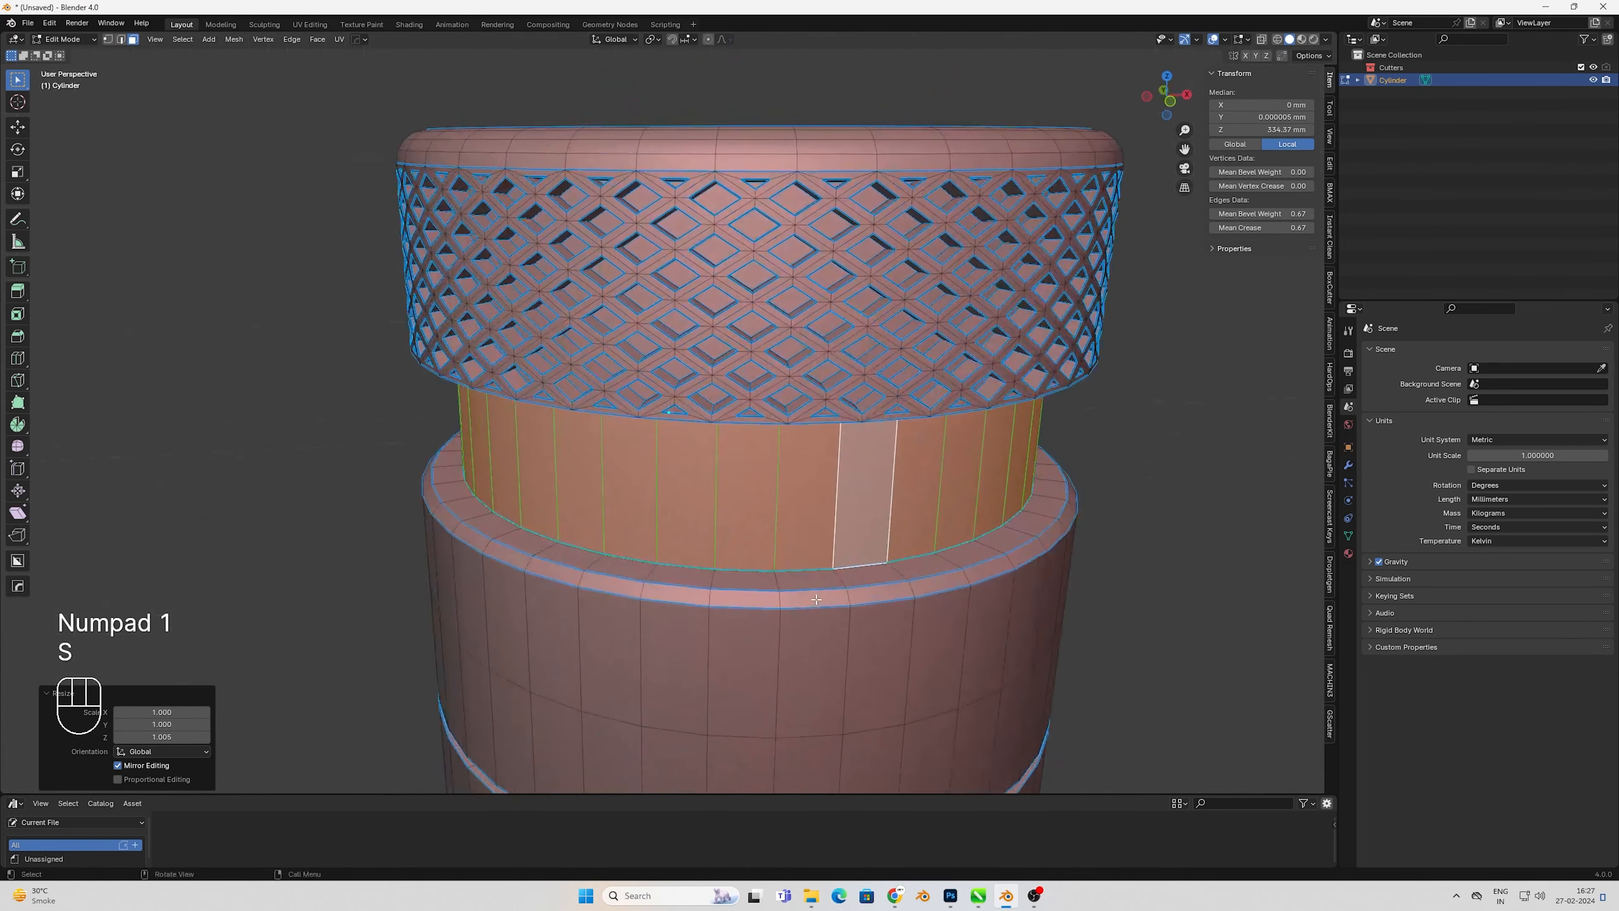
- Bevel the neck's upper and lower edge loops by 3.95 mm with 8 segments, and sharpen the cylinder in Object Mode
key("2")
left_click(824, 567, "alt")
middle_click_drag(824, 567, 814, 504)
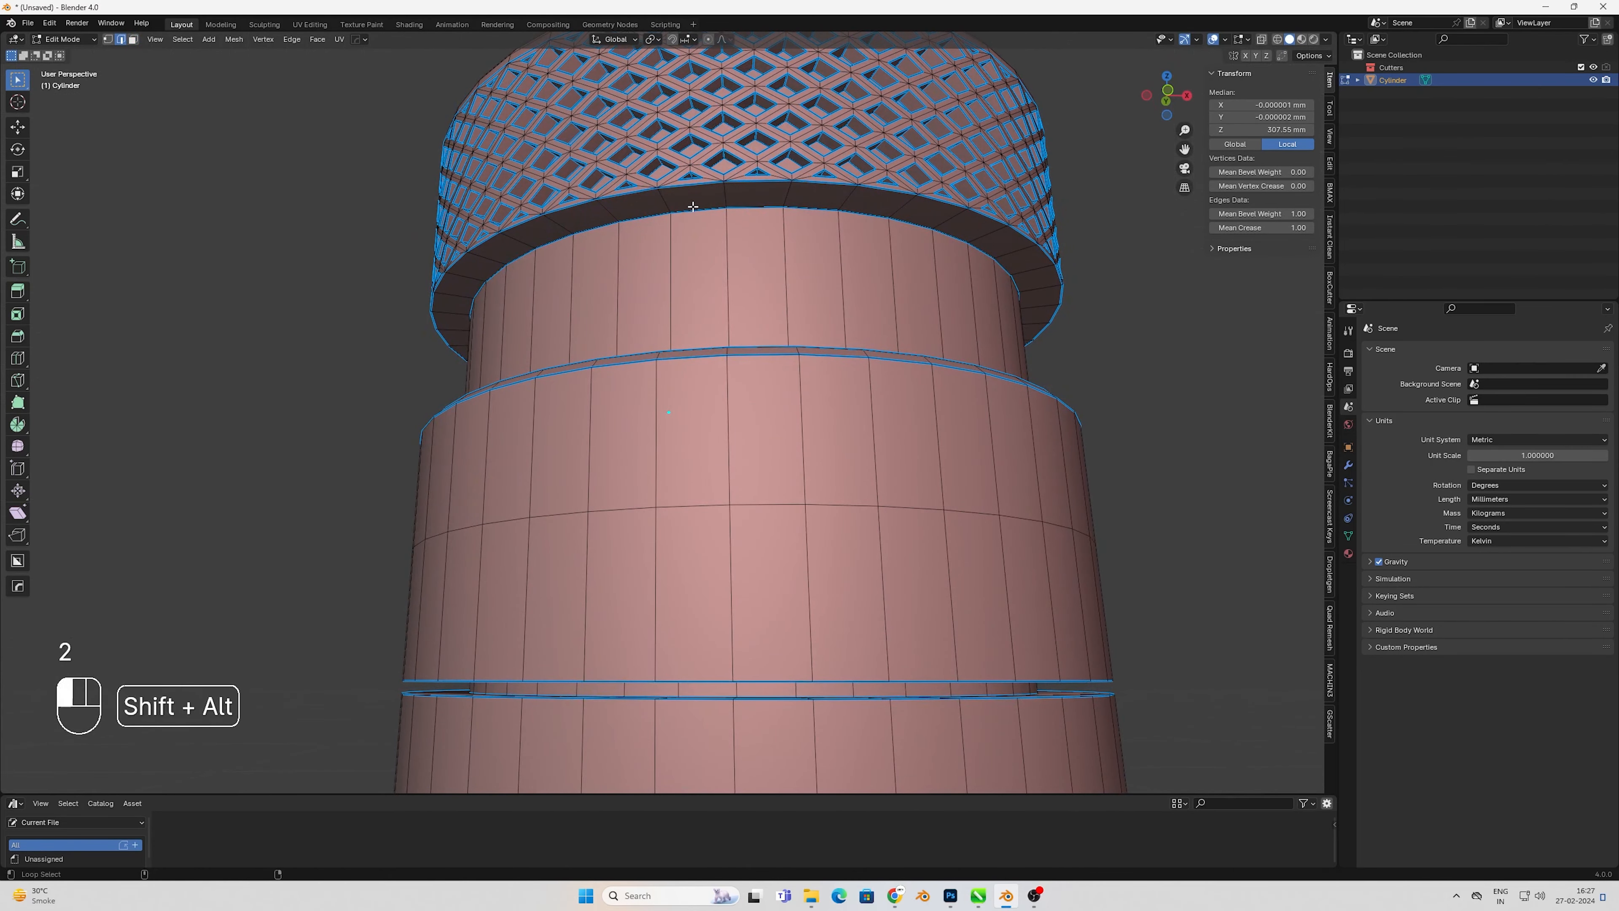
middle_click_drag(957, 325, 968, 336)
key("ctrl+b")
scroll(1039, 340, "up", 7)
left_click(1049, 339)
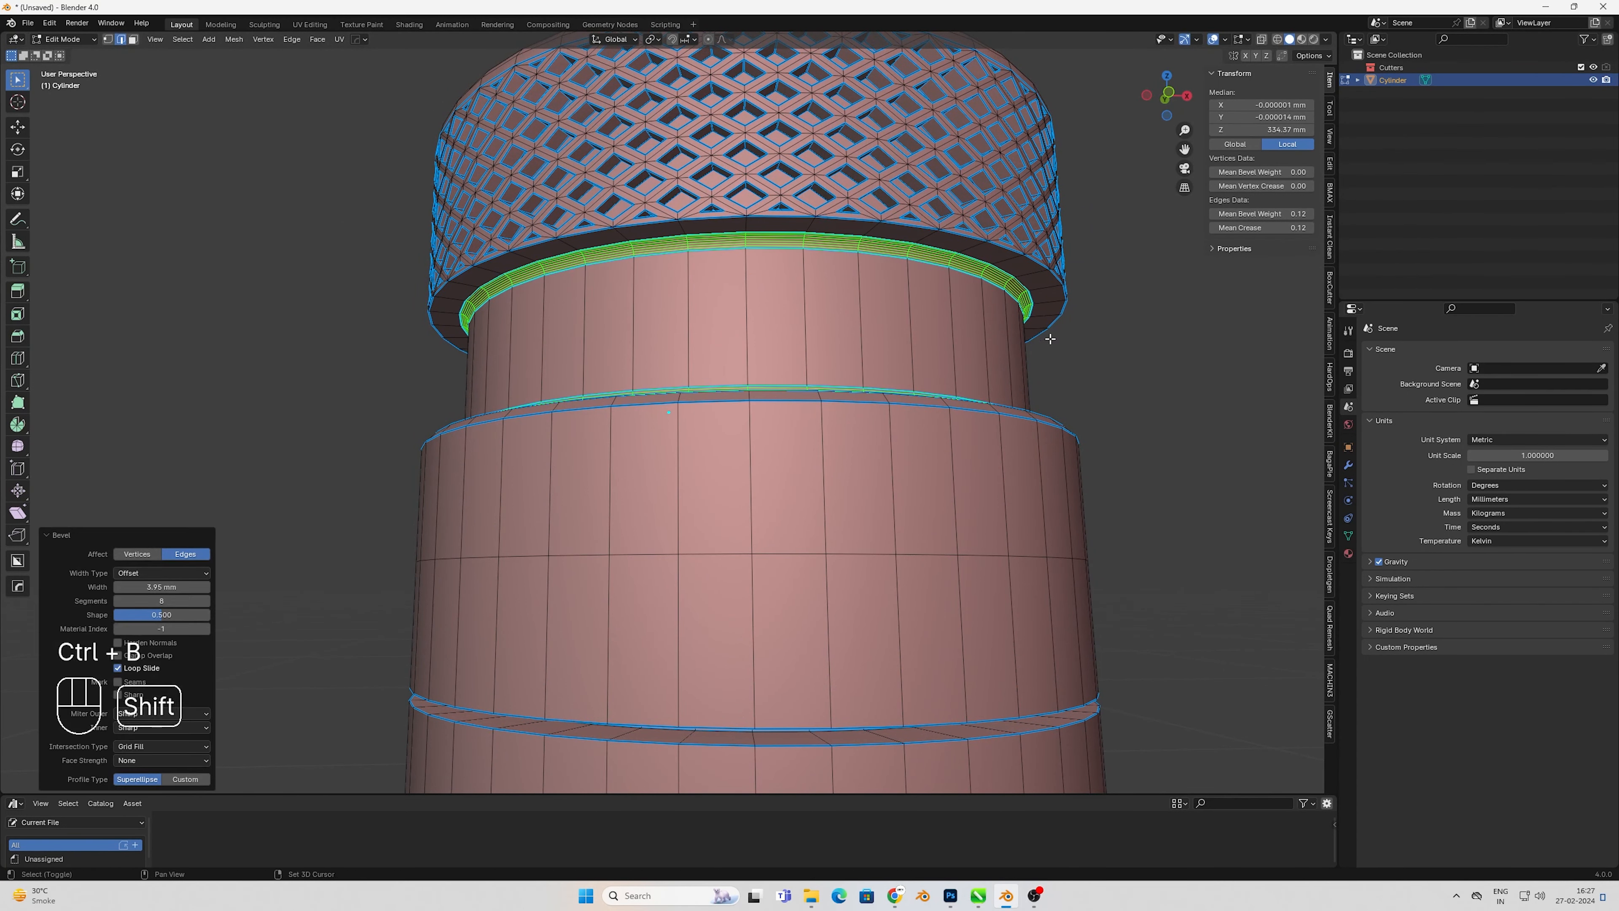
key("Tab")
key("w")
scroll(854, 338, "up", 2)
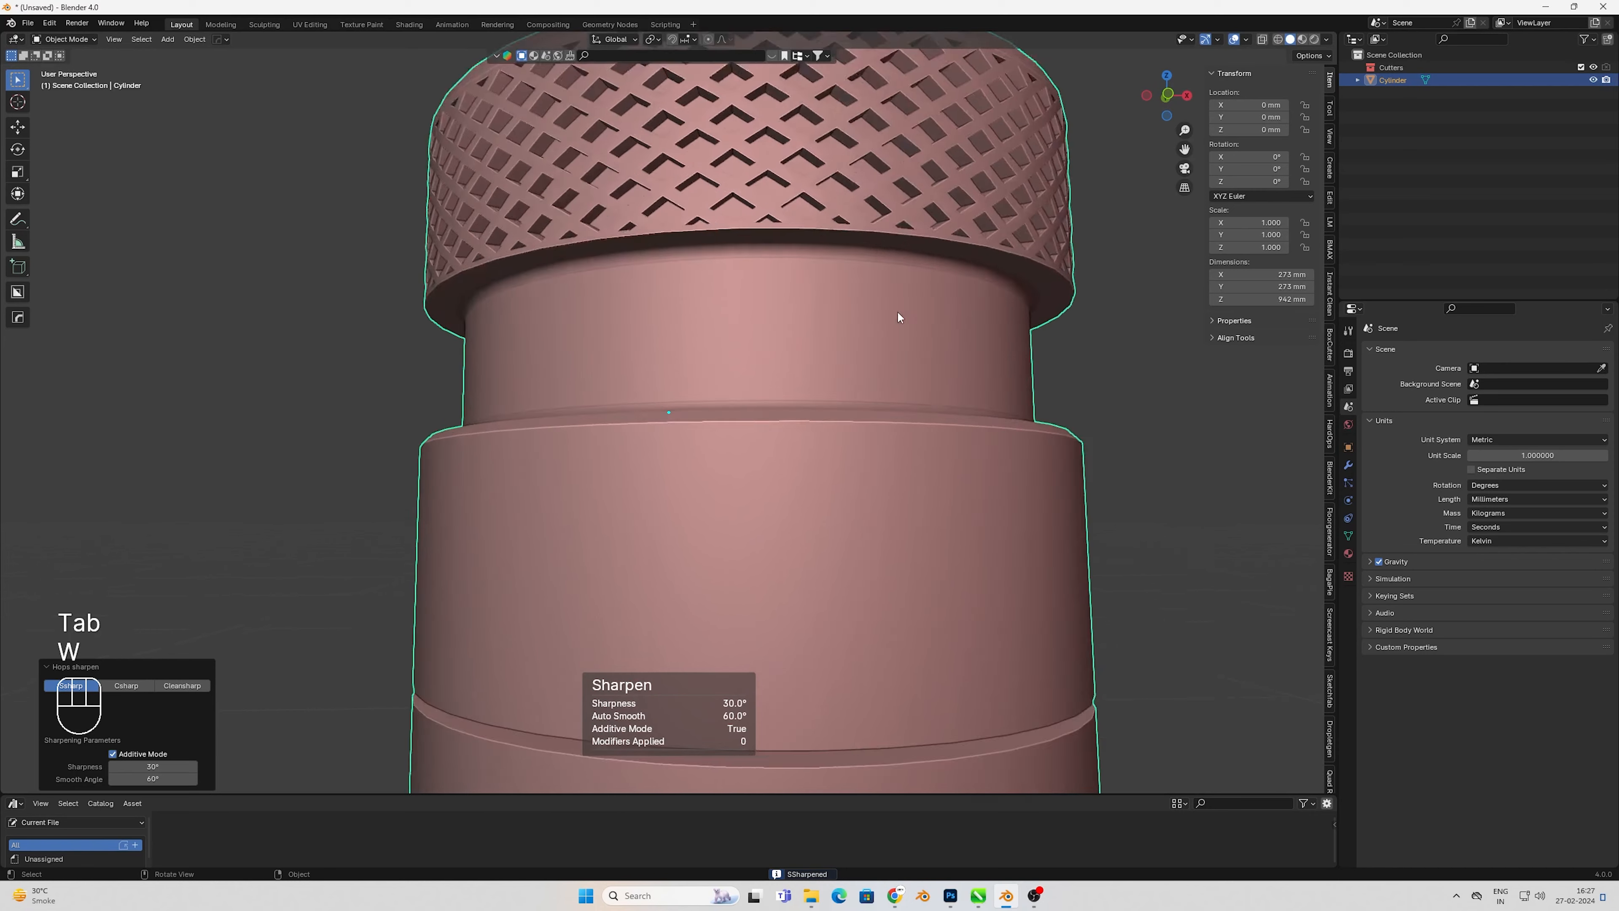
- Move the ring of faces on the knurled cap's underside down along Z by 2.415 mm and leave Edit Mode
key("Tab")
scroll(852, 221, "up", 2)
key("2")
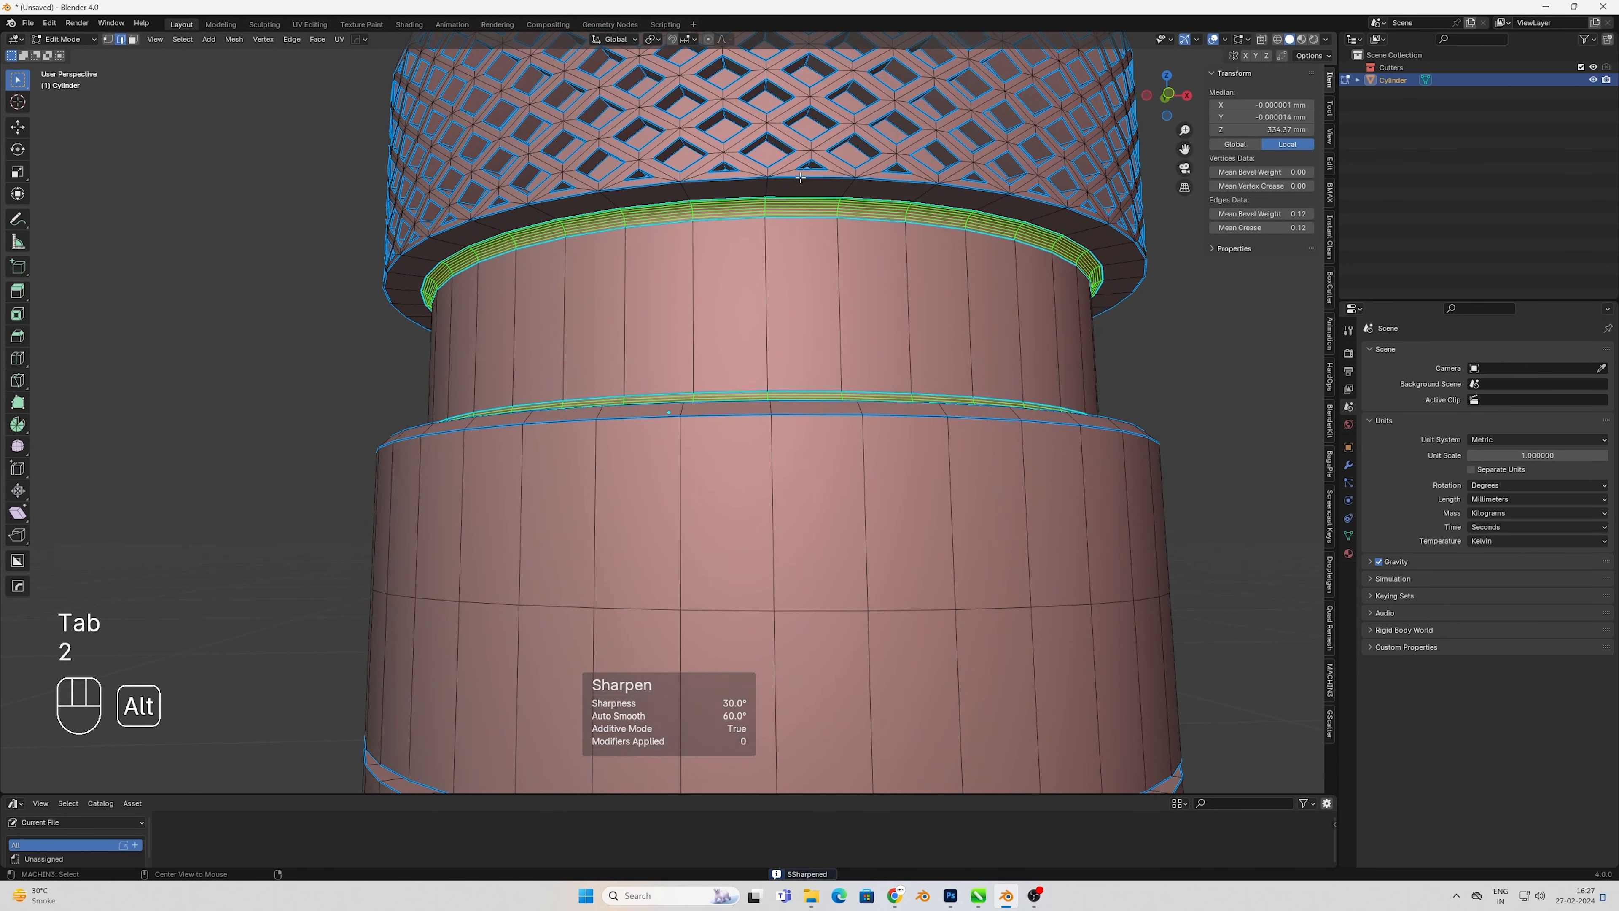
left_click(764, 191, "alt")
key("3")
left_click(766, 192, "alt")
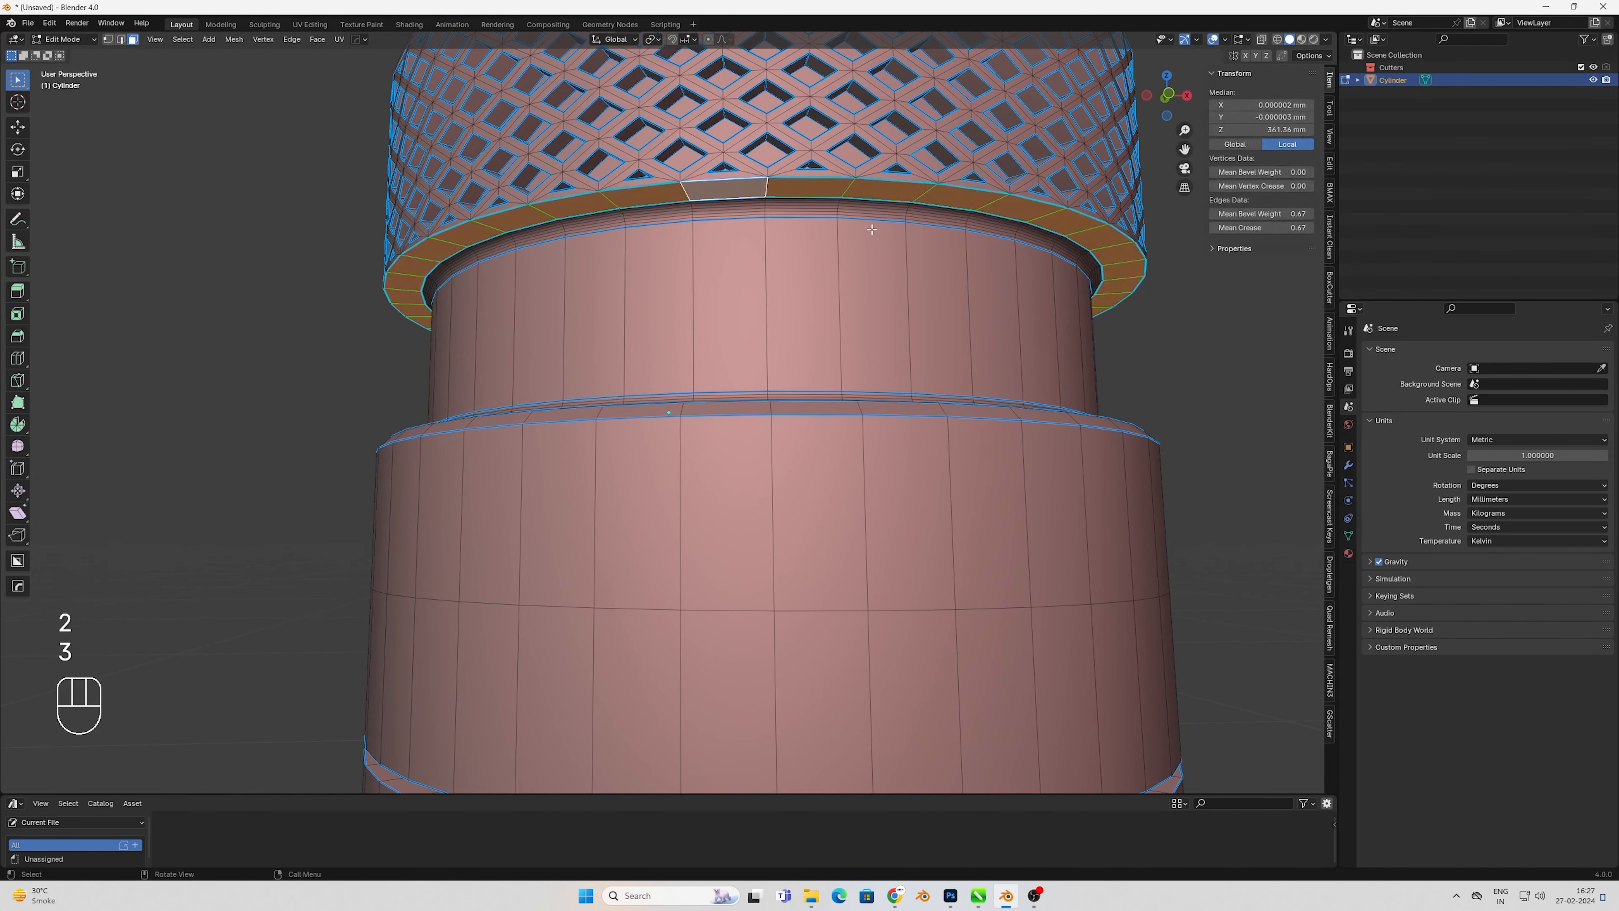
key("g")
key("z")
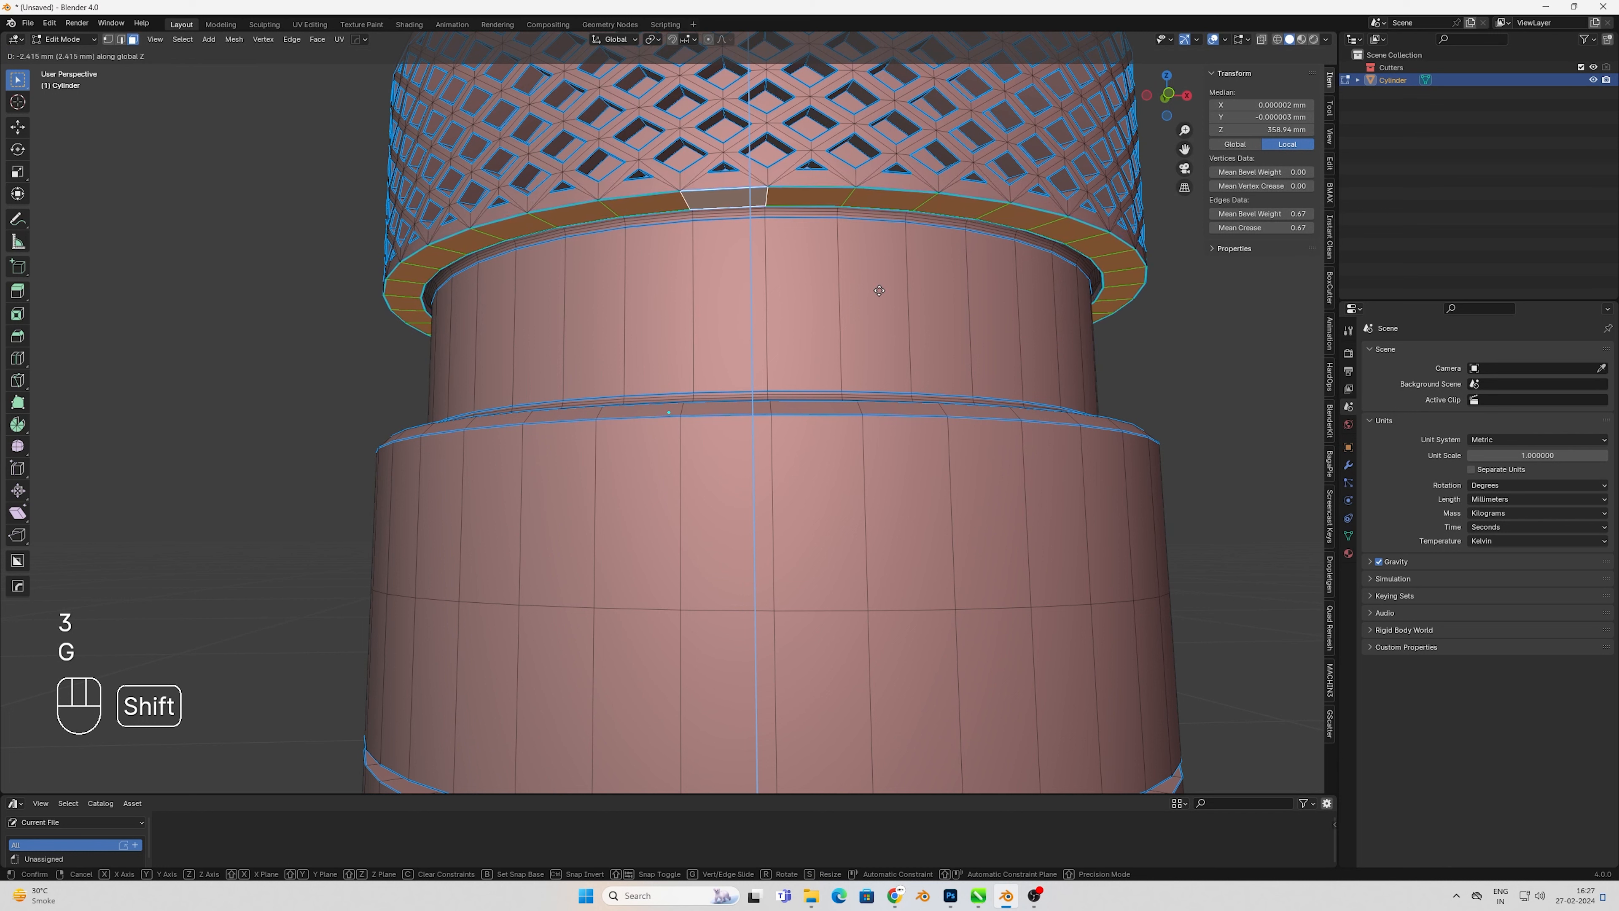
left_click(879, 291)
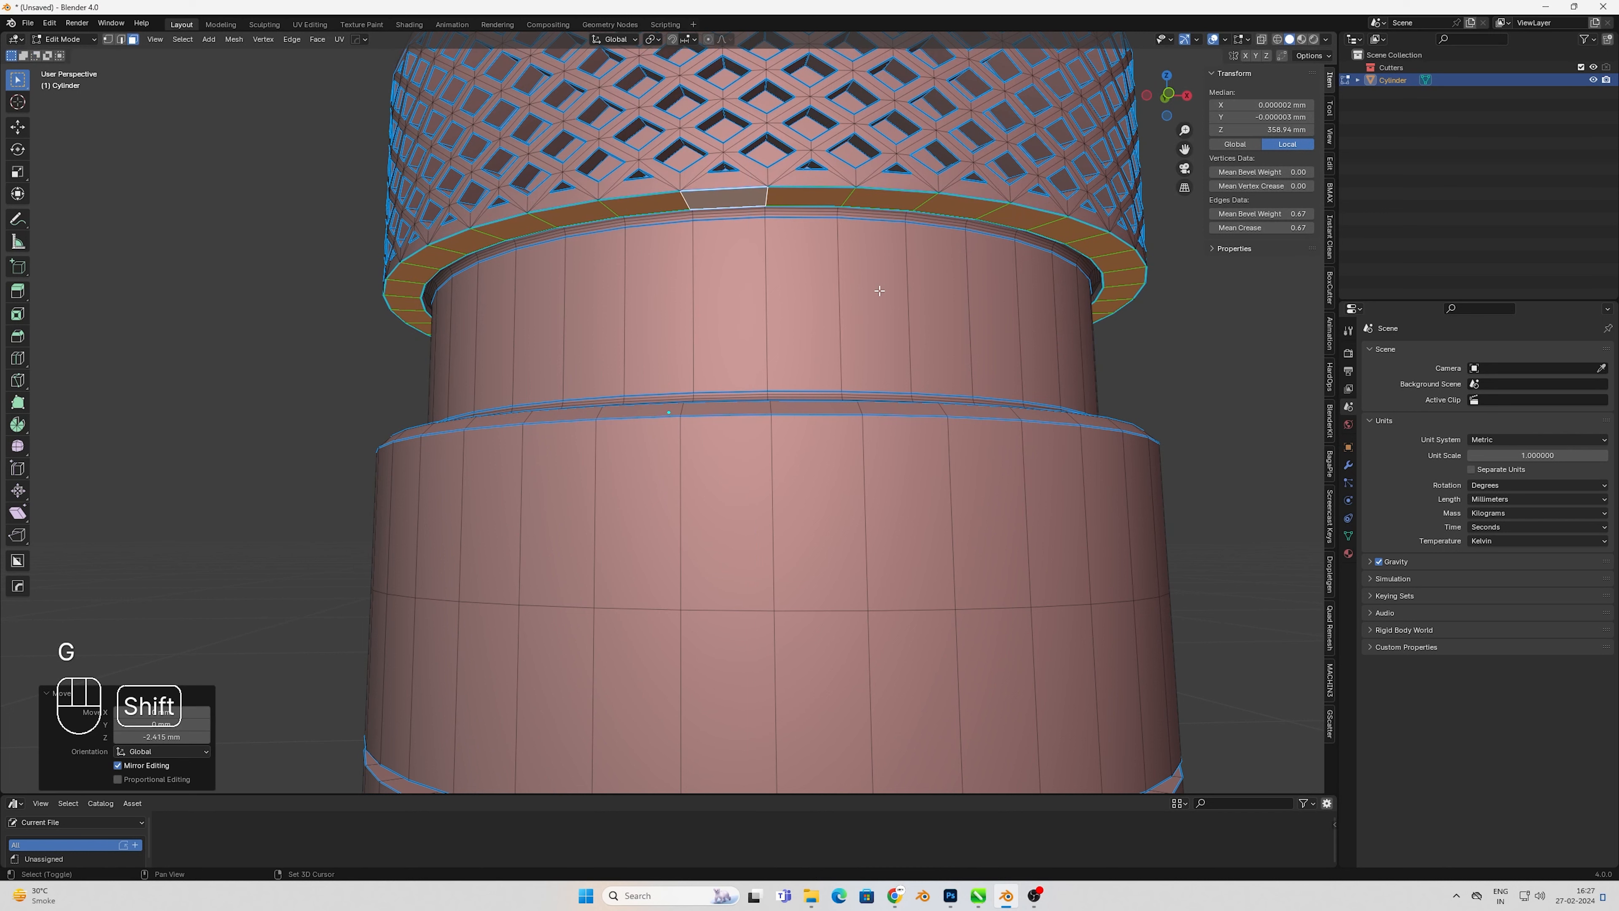
key("2")
left_click(643, 199, "alt")
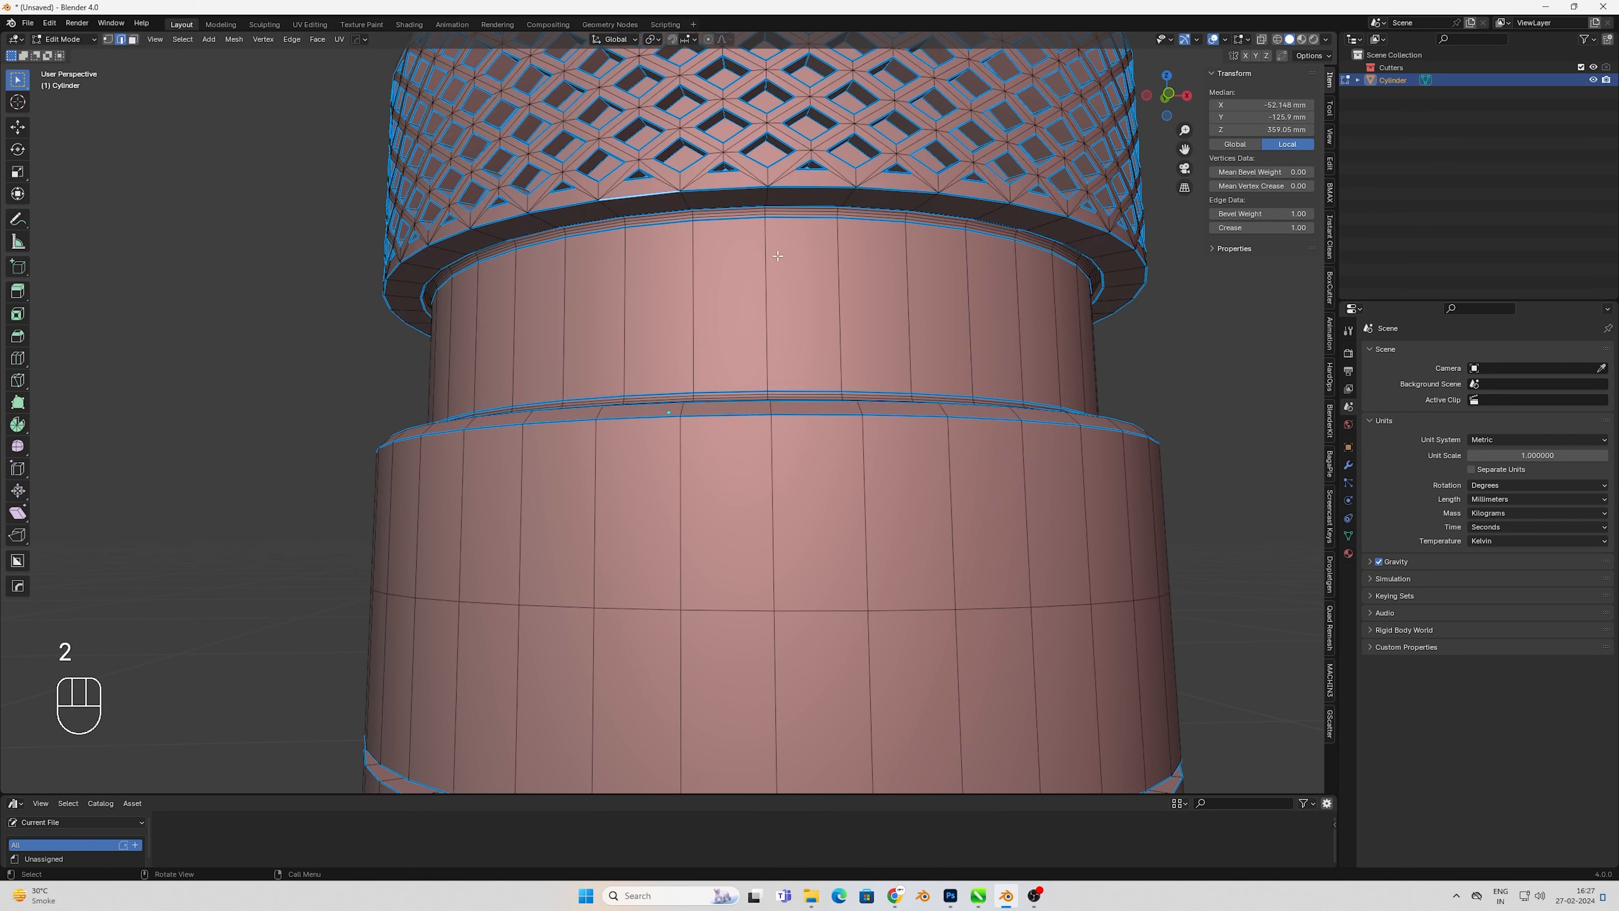
scroll(942, 348, "down", 3)
key("Tab")
- Check the whole body from the front in rendered shading and return to solid shading
key("KP_1")
scroll(730, 268, "down", 5)
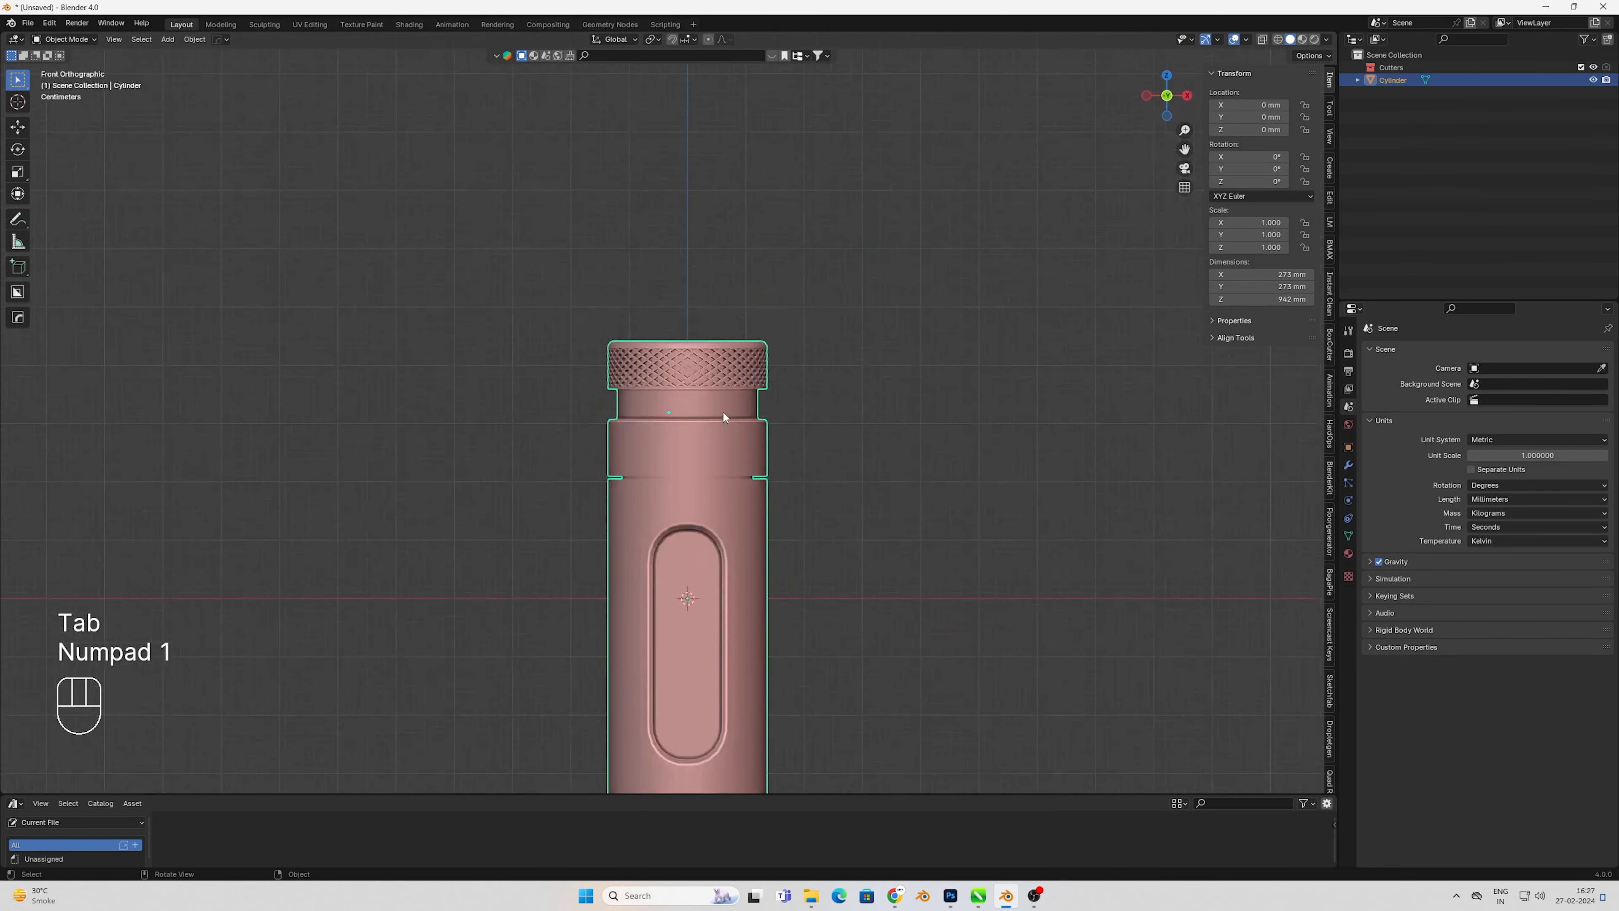
middle_click_drag(768, 603, 732, 369, "shift")
left_click(836, 415)
key("z")
left_click(743, 437)
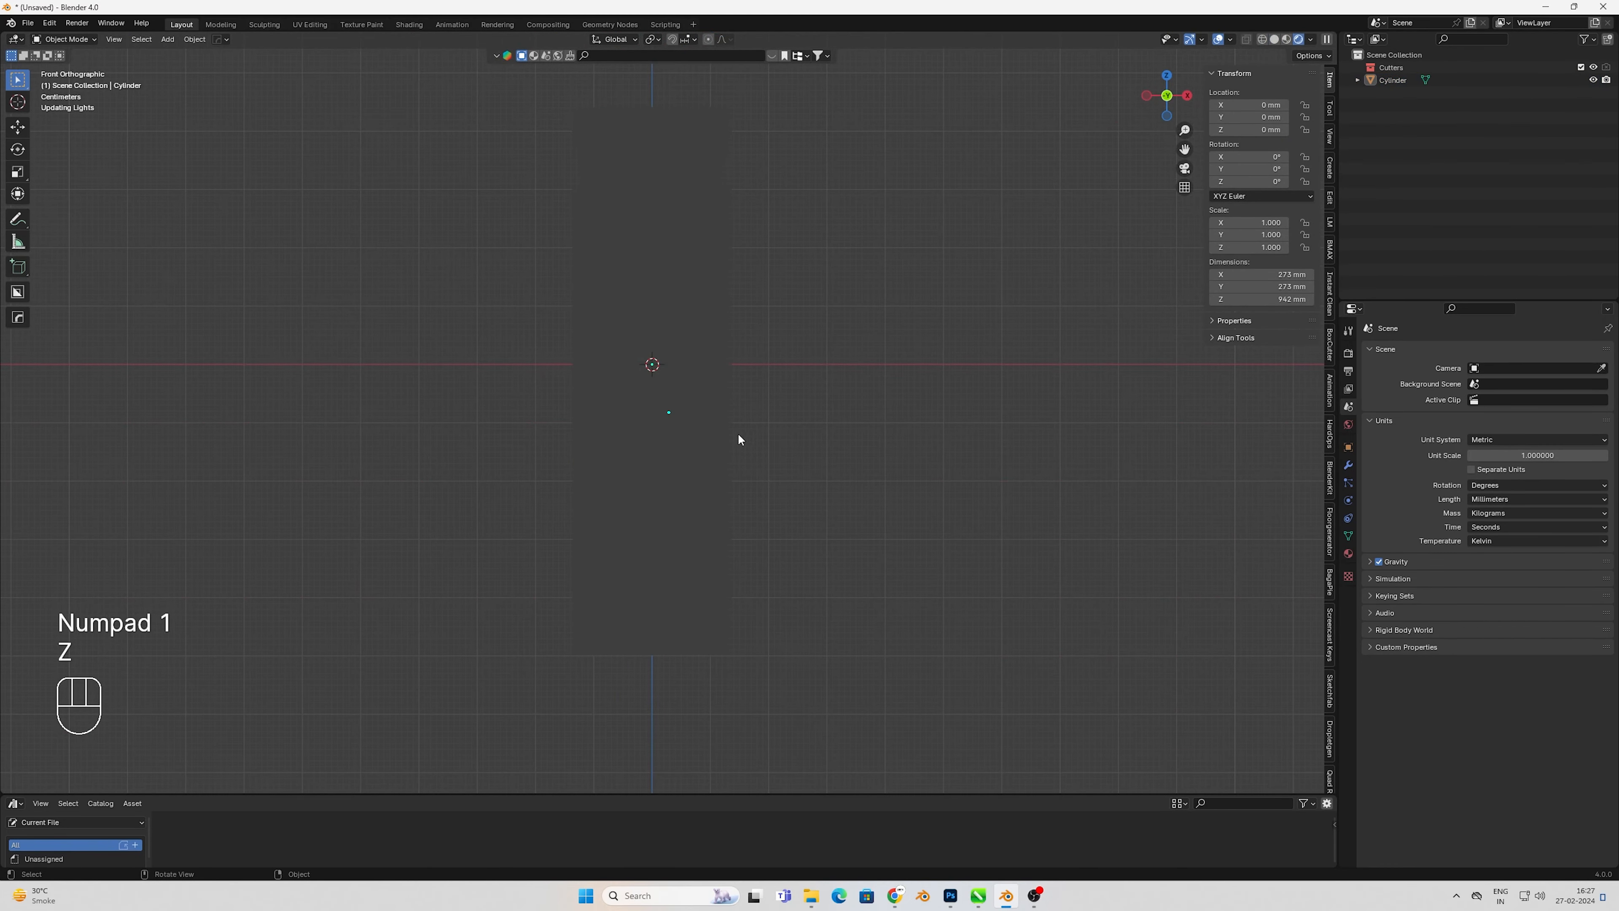
middle_click_drag(741, 442, 751, 411, "shift")
left_click(805, 407)
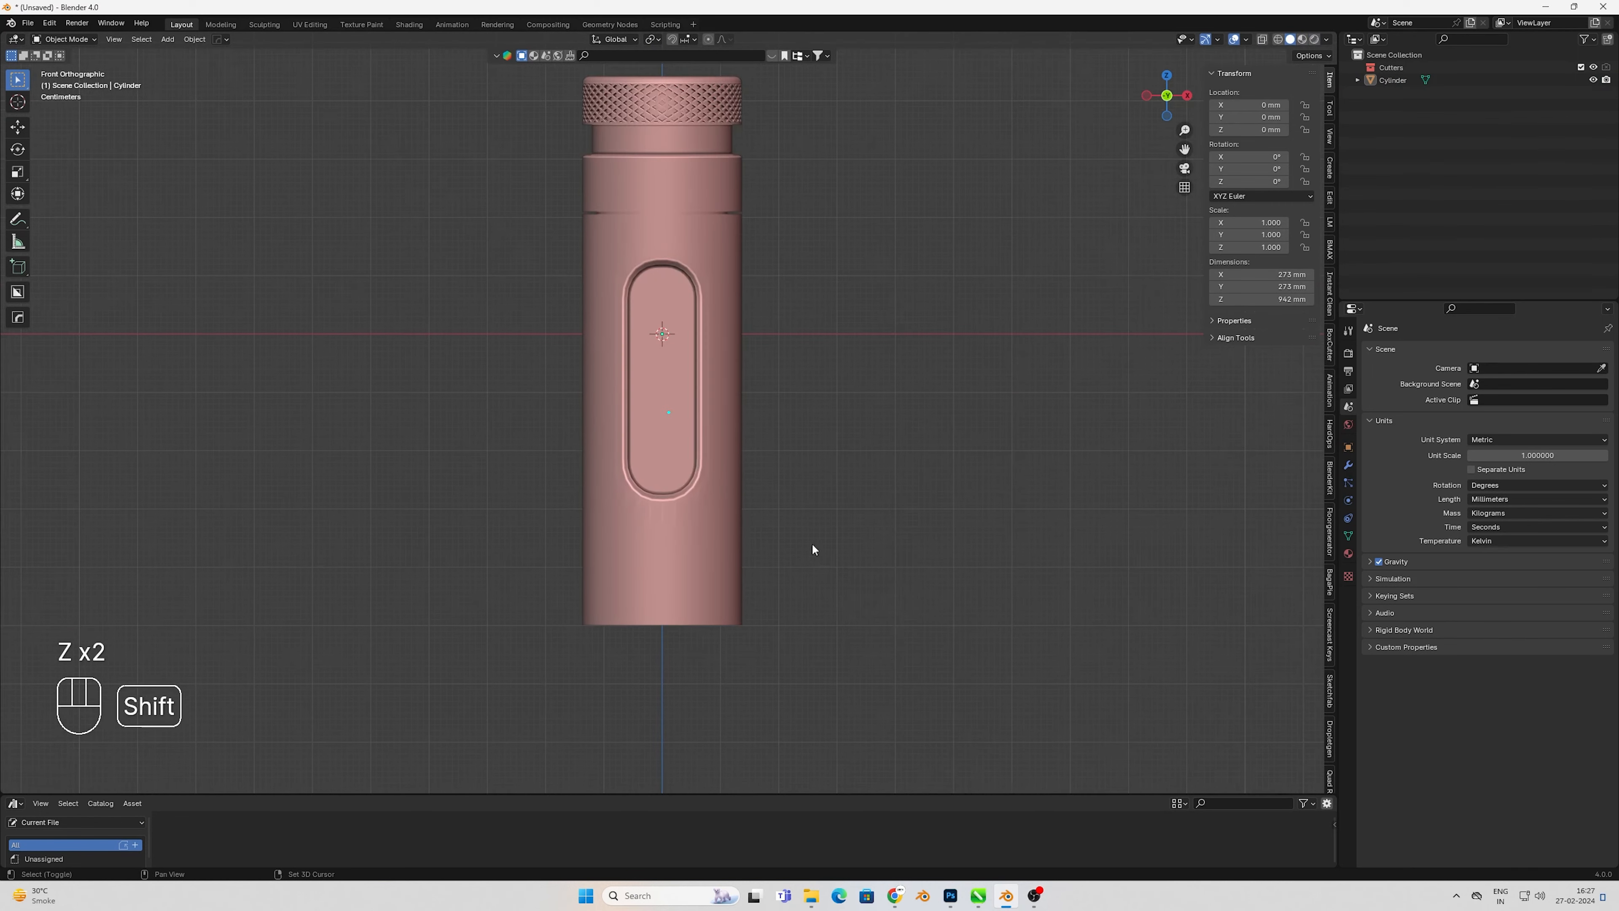
- Sharpen the cylinder with 30° sharpness and 60° auto smooth, with the area below the slot in front view
middle_click_drag(812, 543, 822, 489, "shift")
mouse_move(752, 461)
middle_mouse_down()
mouse_move(743, 439)
mouse_move(1049, 442)
mouse_move(840, 443)
mouse_move(775, 423)
middle_mouse_up()
key("KP_1")
scroll(822, 462, "up", 3)
left_click(775, 422)
key("w")
left_click(758, 714, "shift")
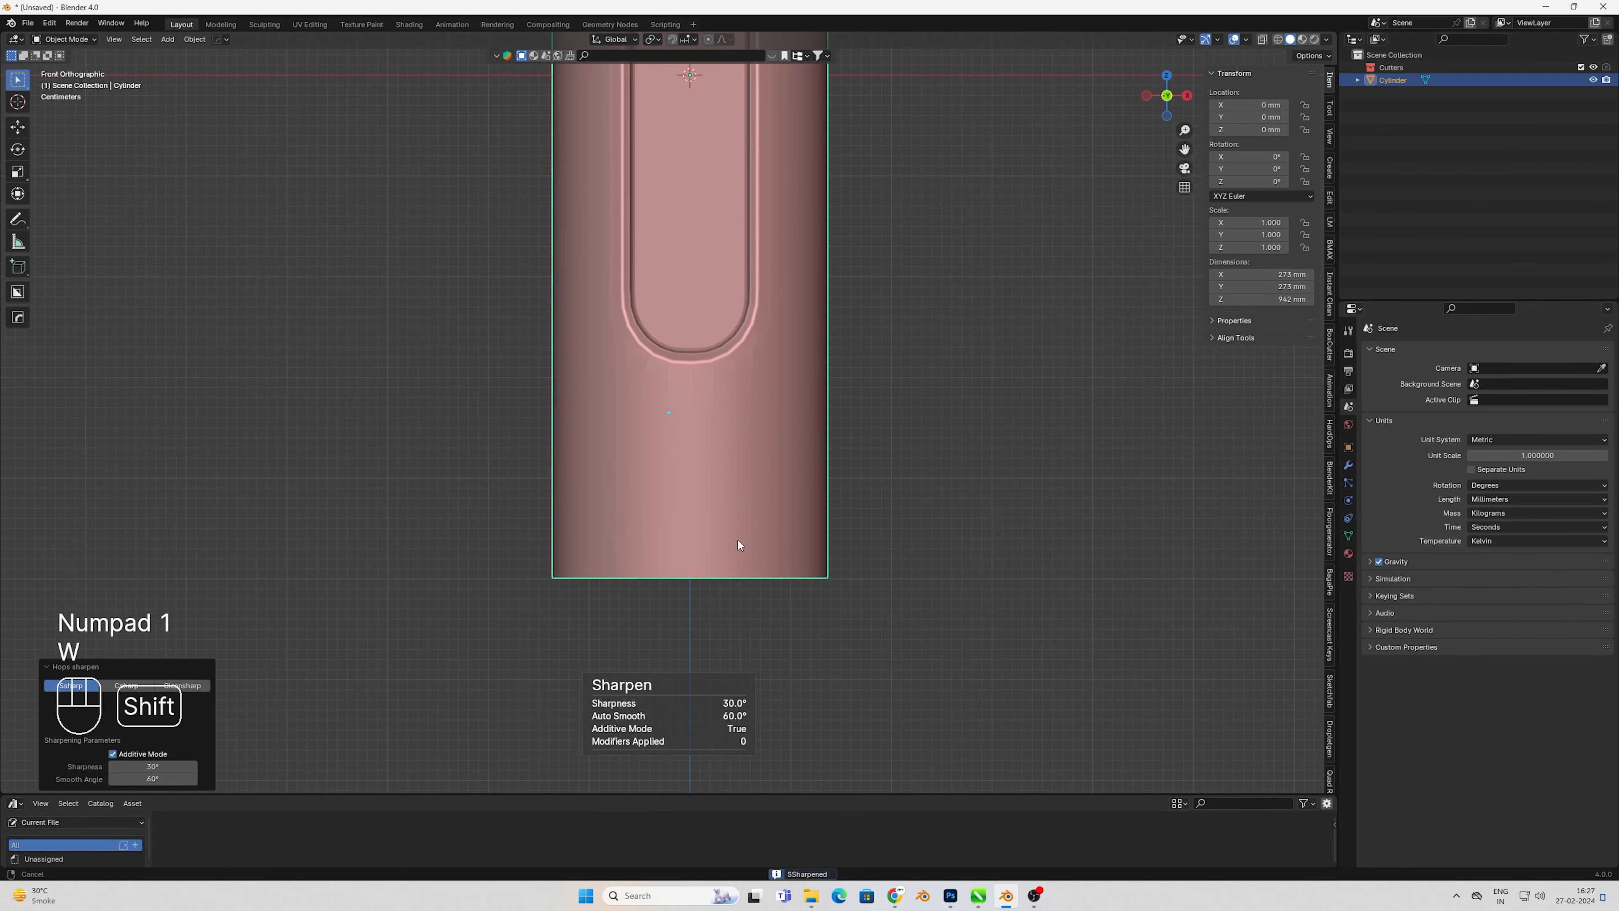
key("Tab")
key("Tab")
middle_click_drag(692, 491, 683, 467, "shift")
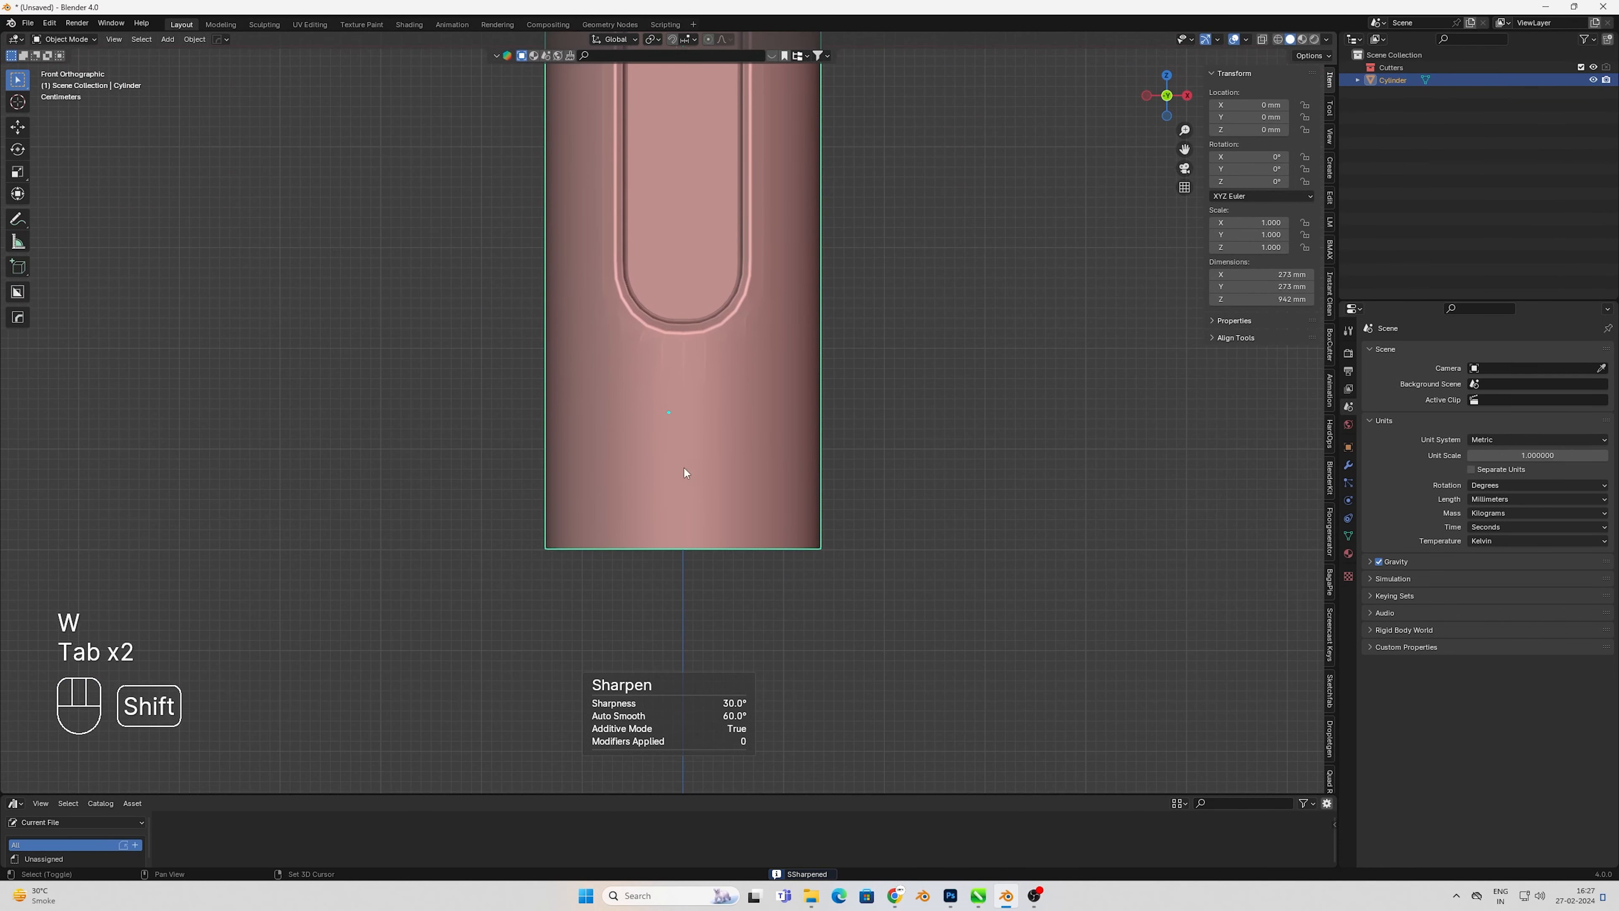
- Cut a 32-sided circular hole into the cylinder's lower end, centred below the slot, with BoxCutter
key("d")
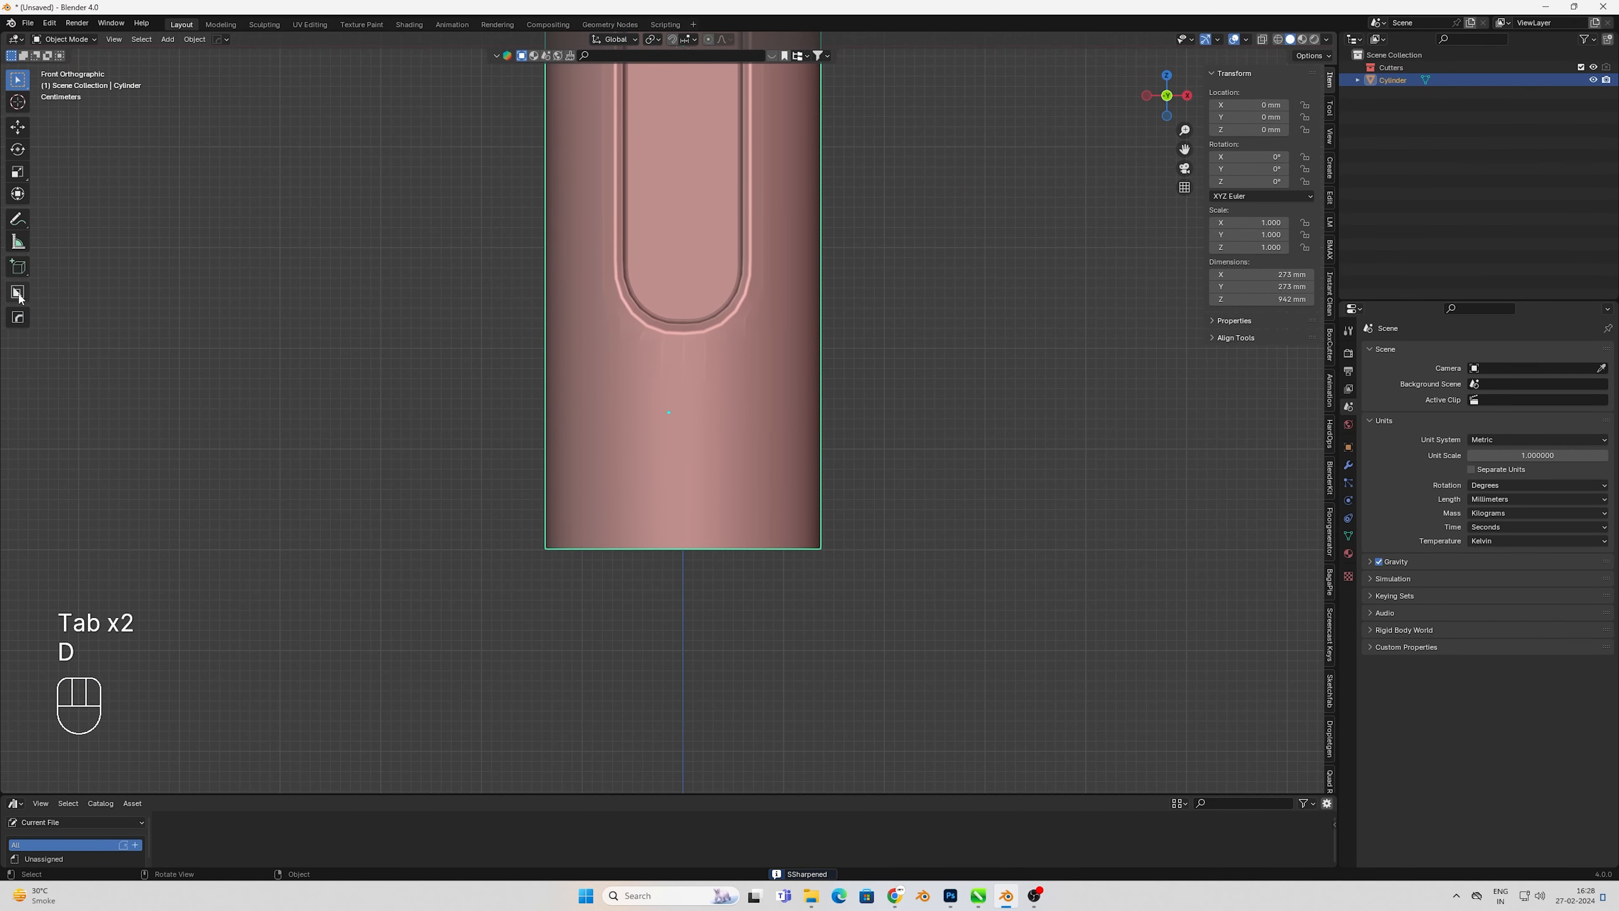
key("d")
left_click(701, 412)
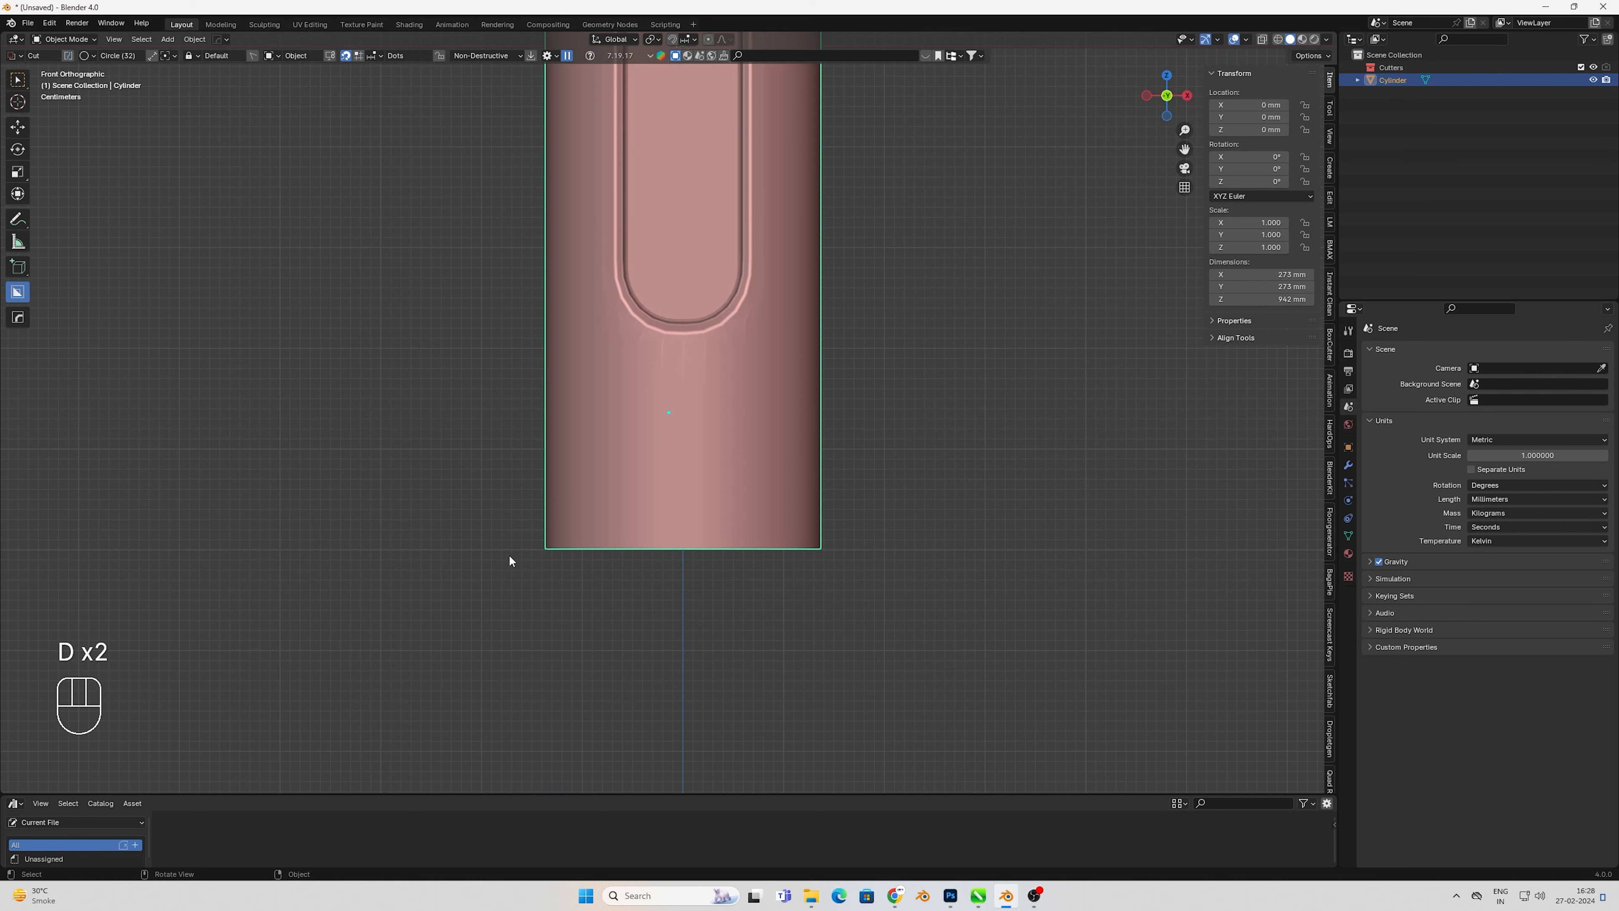
left_click_drag(682, 425, 743, 451, "ctrl")
- Show the circular hole's cutter, set its Y and Z rotation to 0° and centre it by moving it about -9.8 mm along X
key("q")
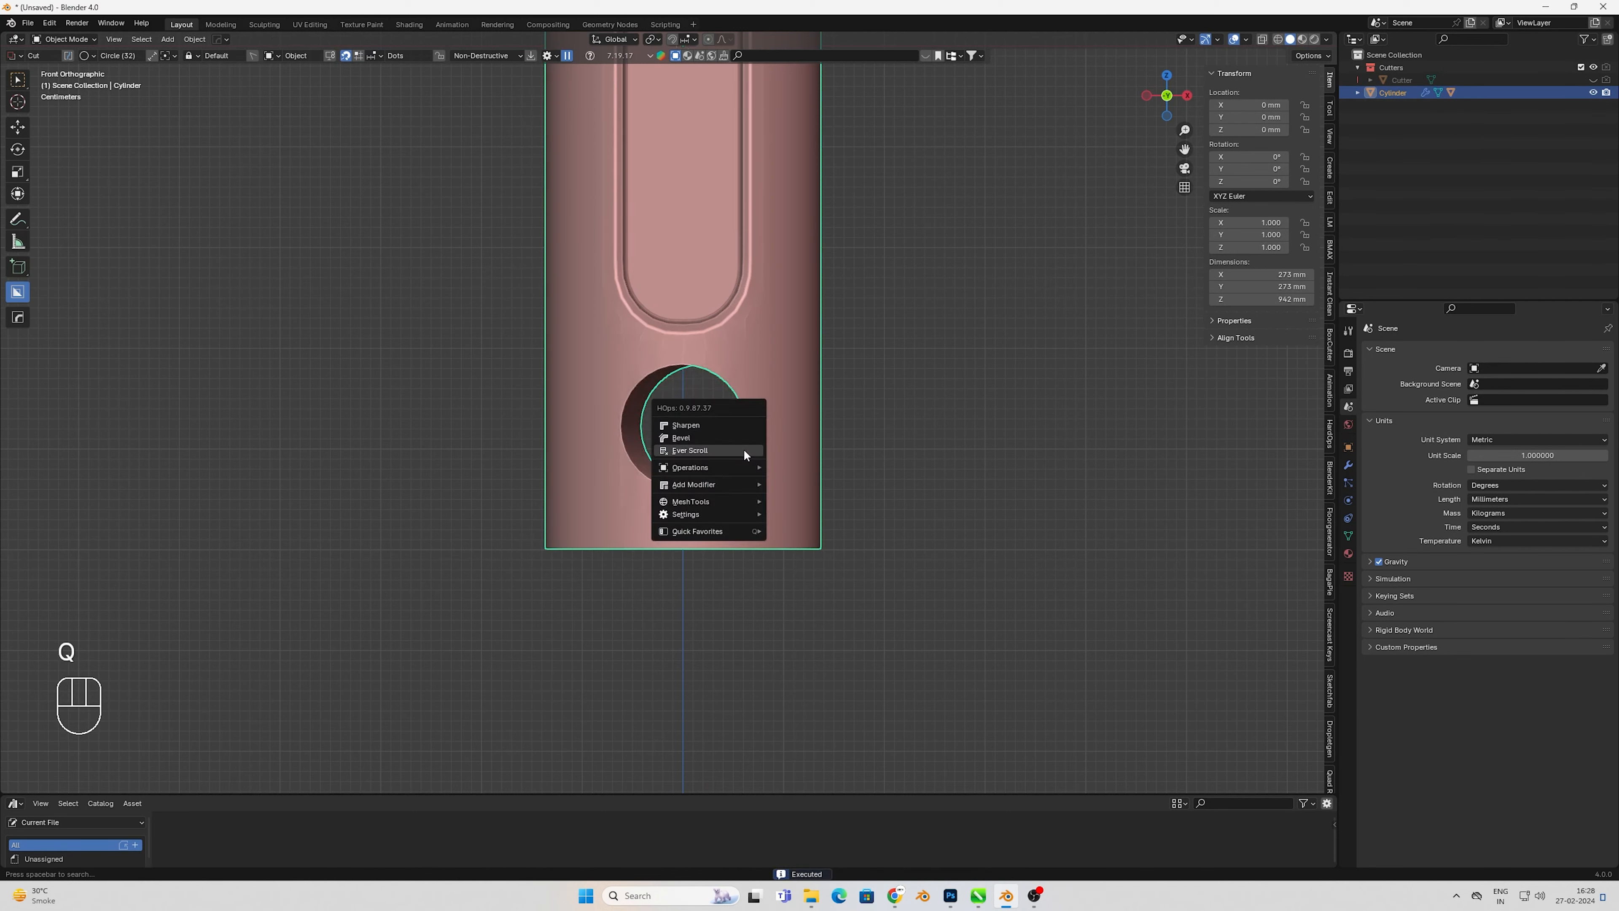
left_click(743, 450)
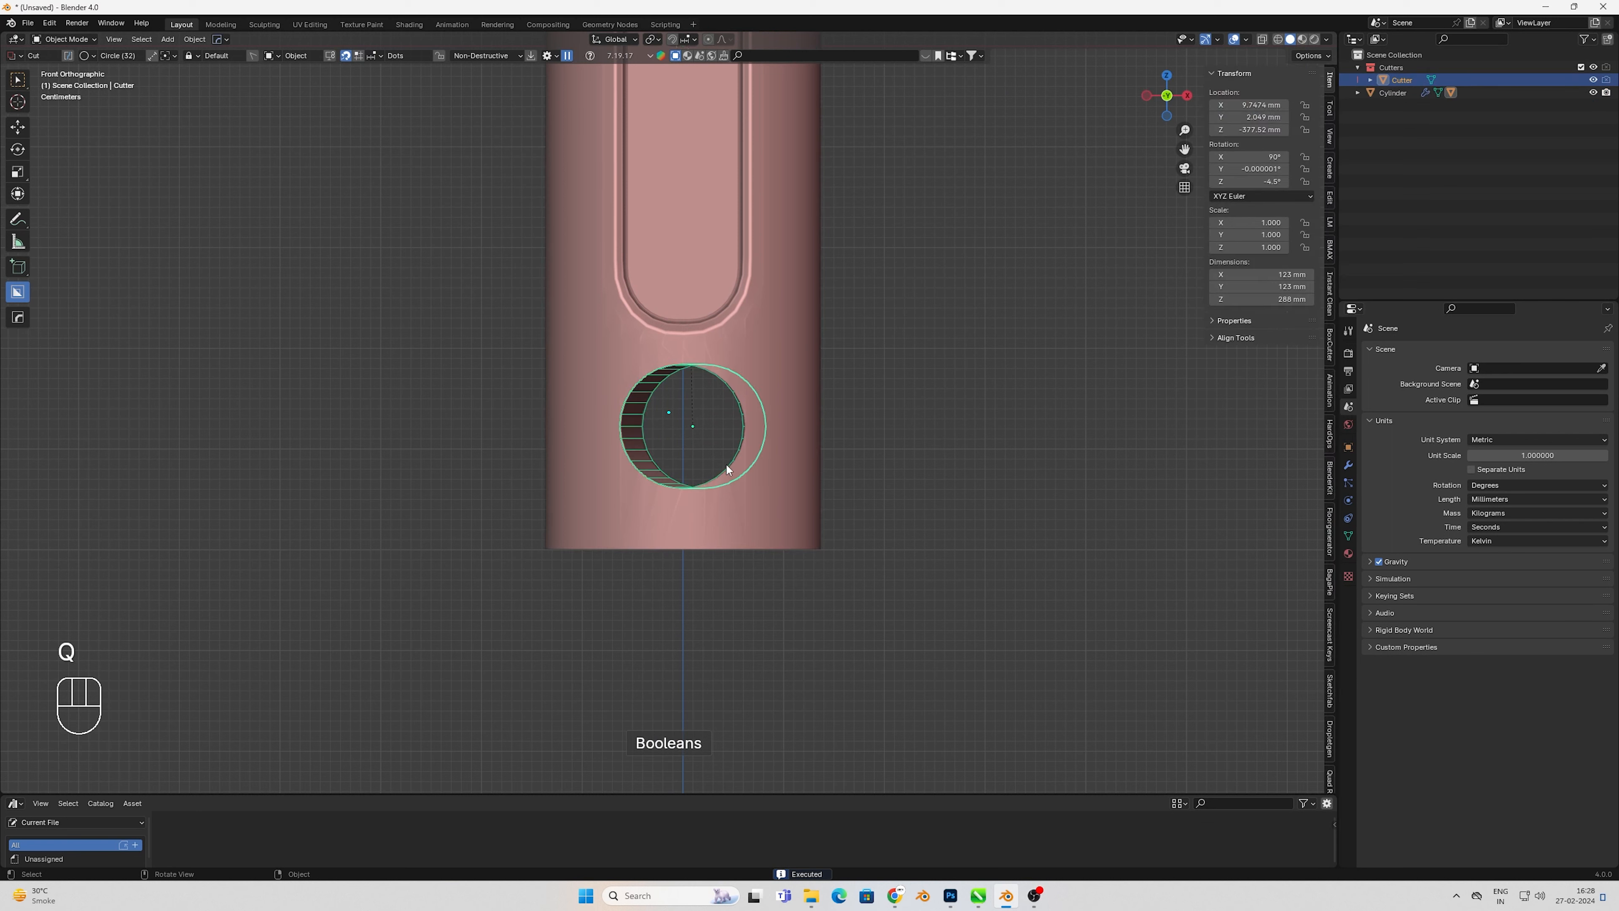
type("0")
key("Return")
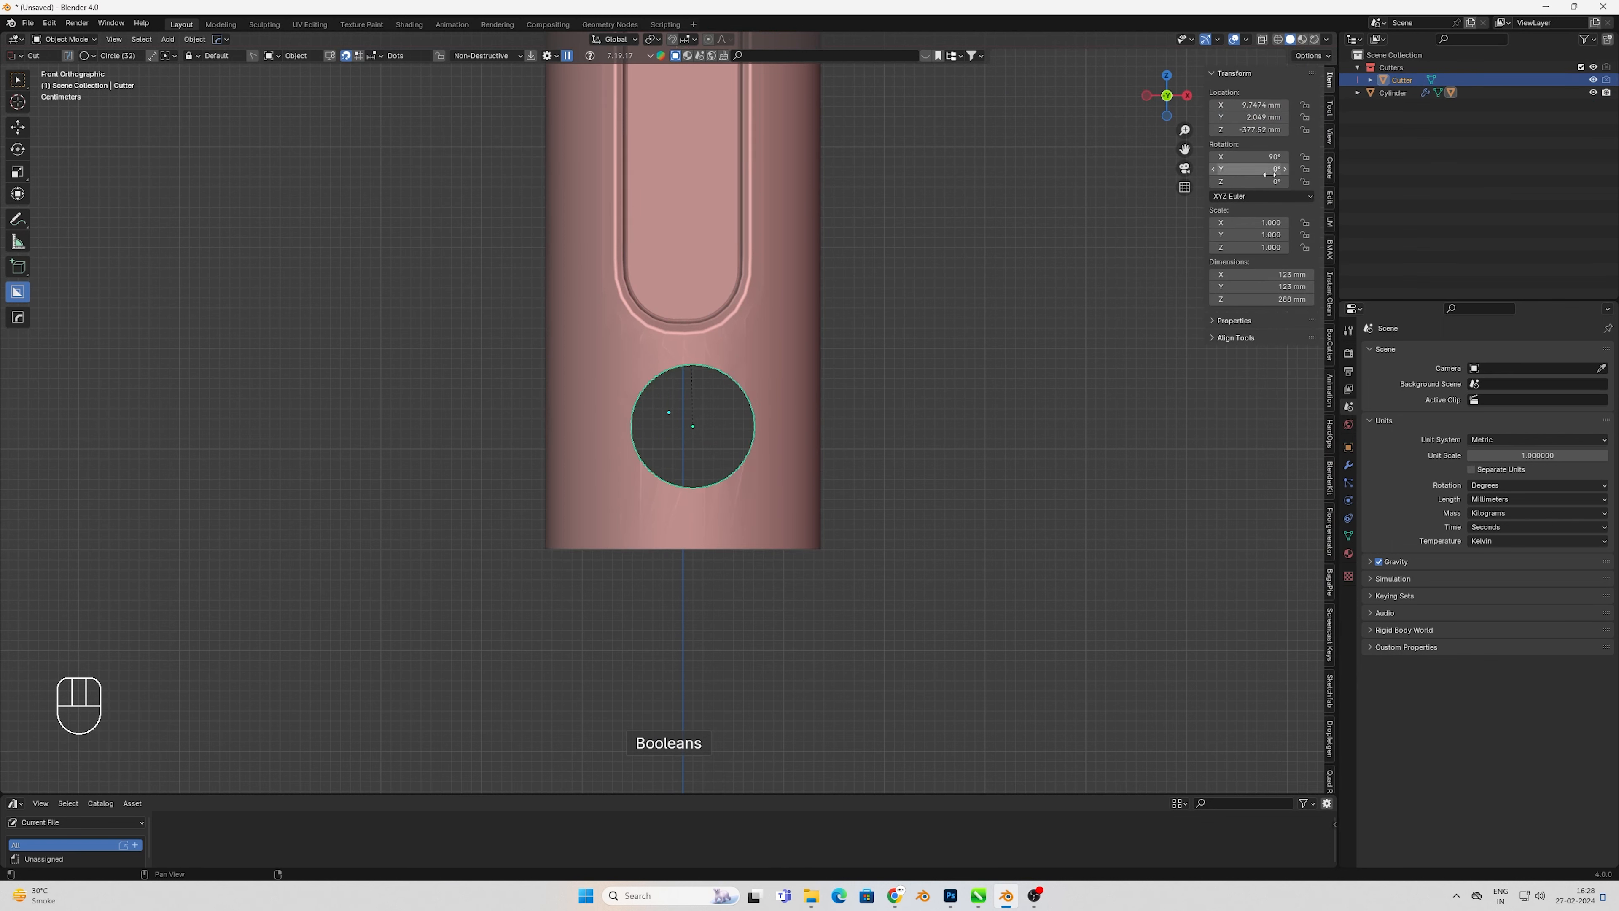
key("g")
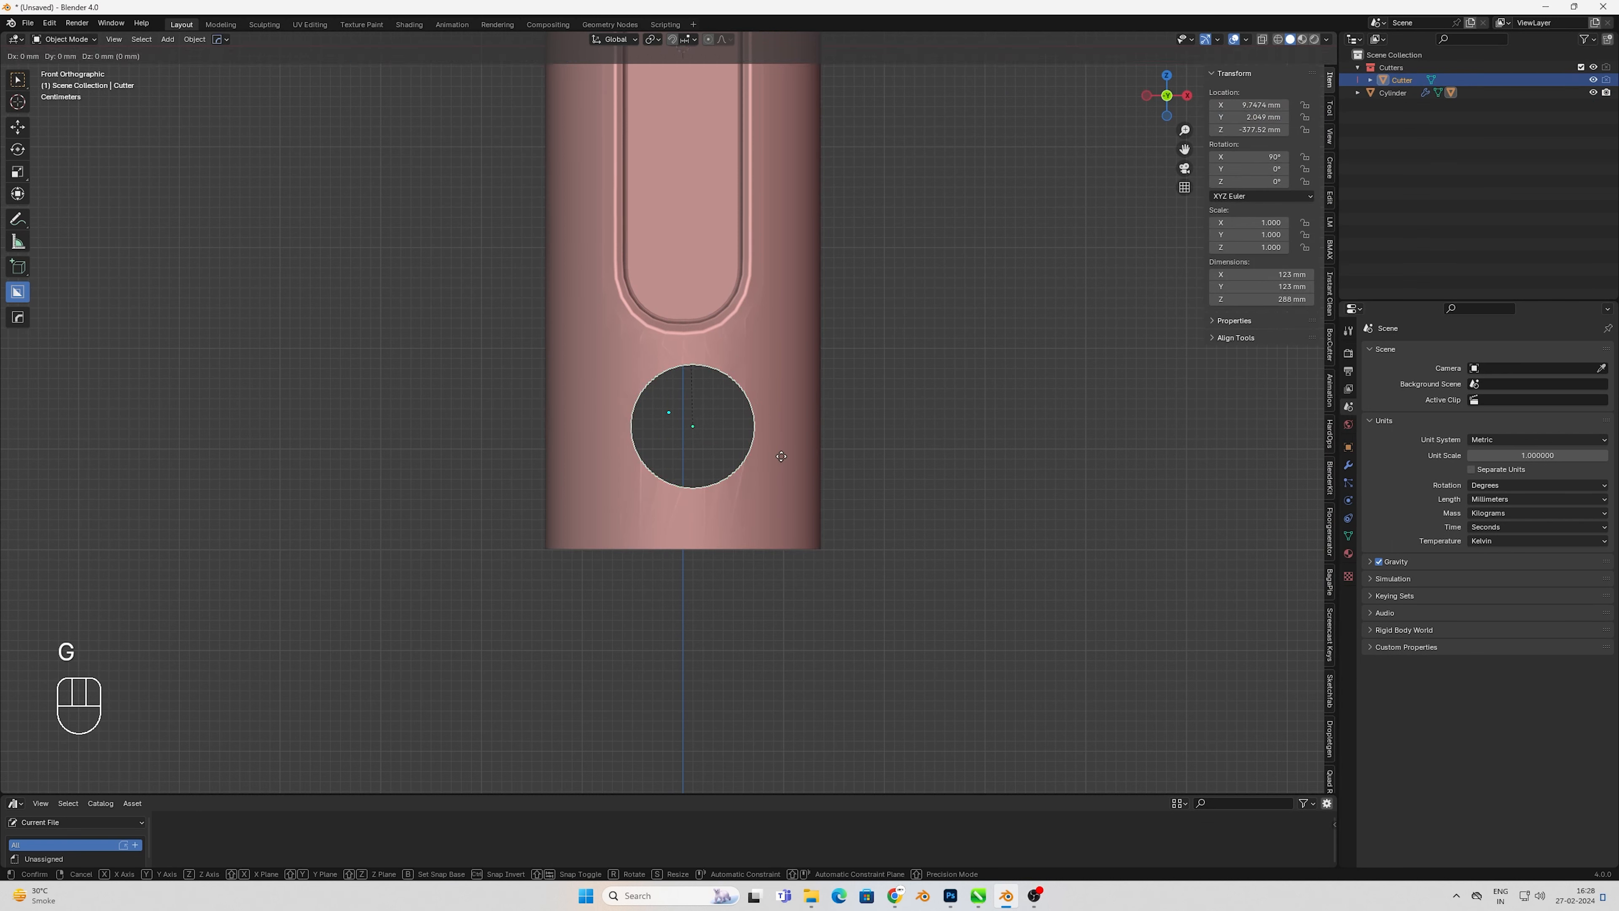
key("x")
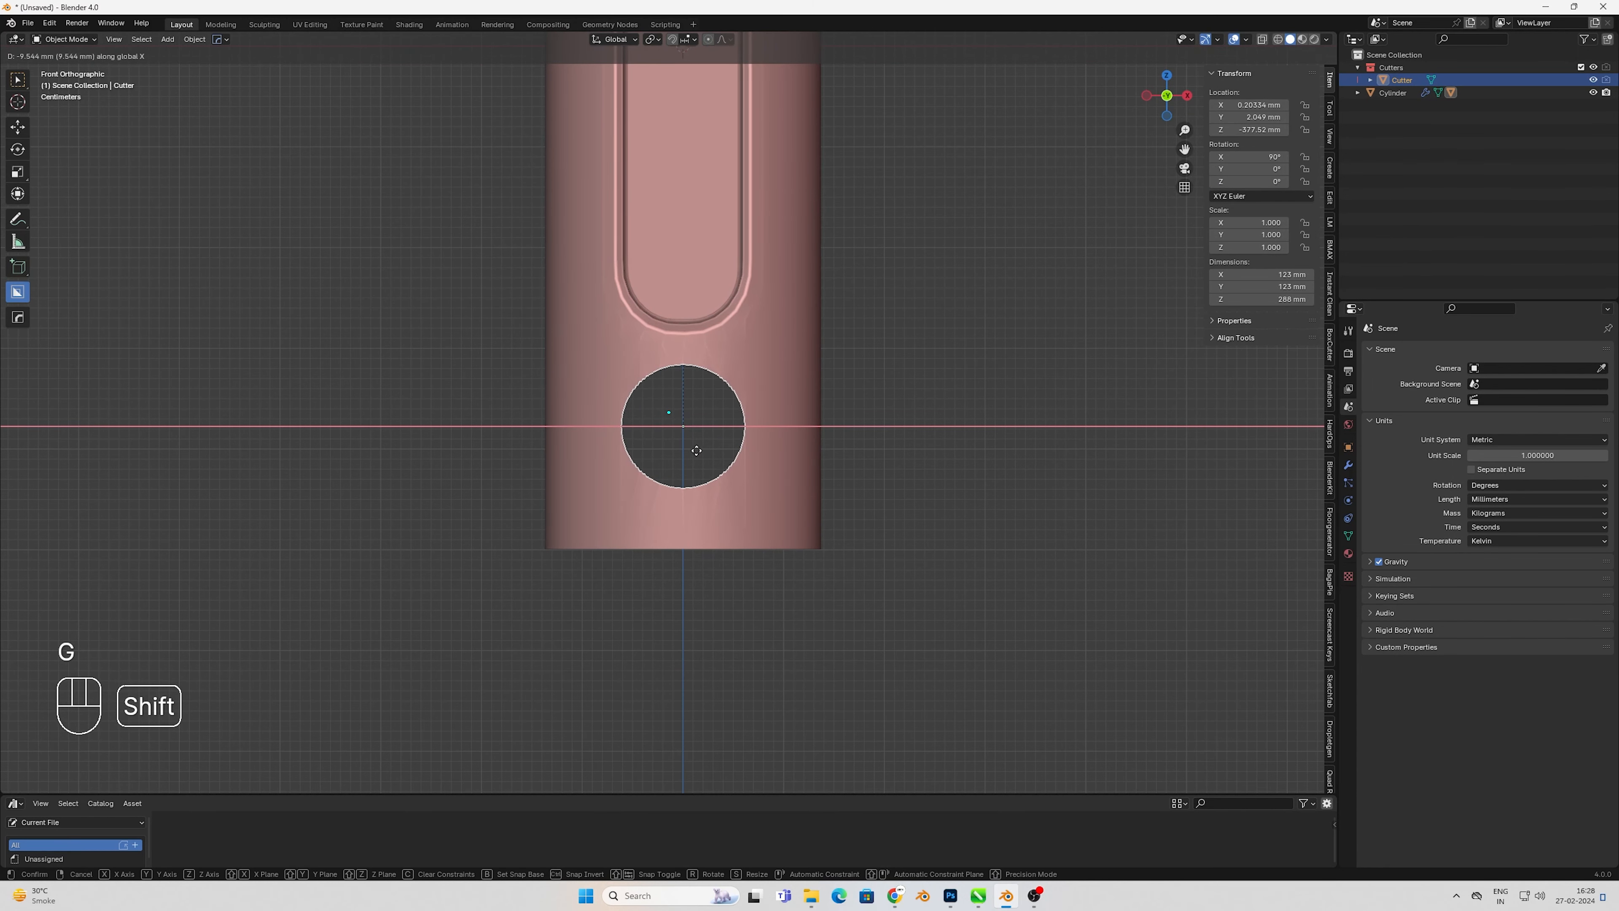
left_click(694, 450)
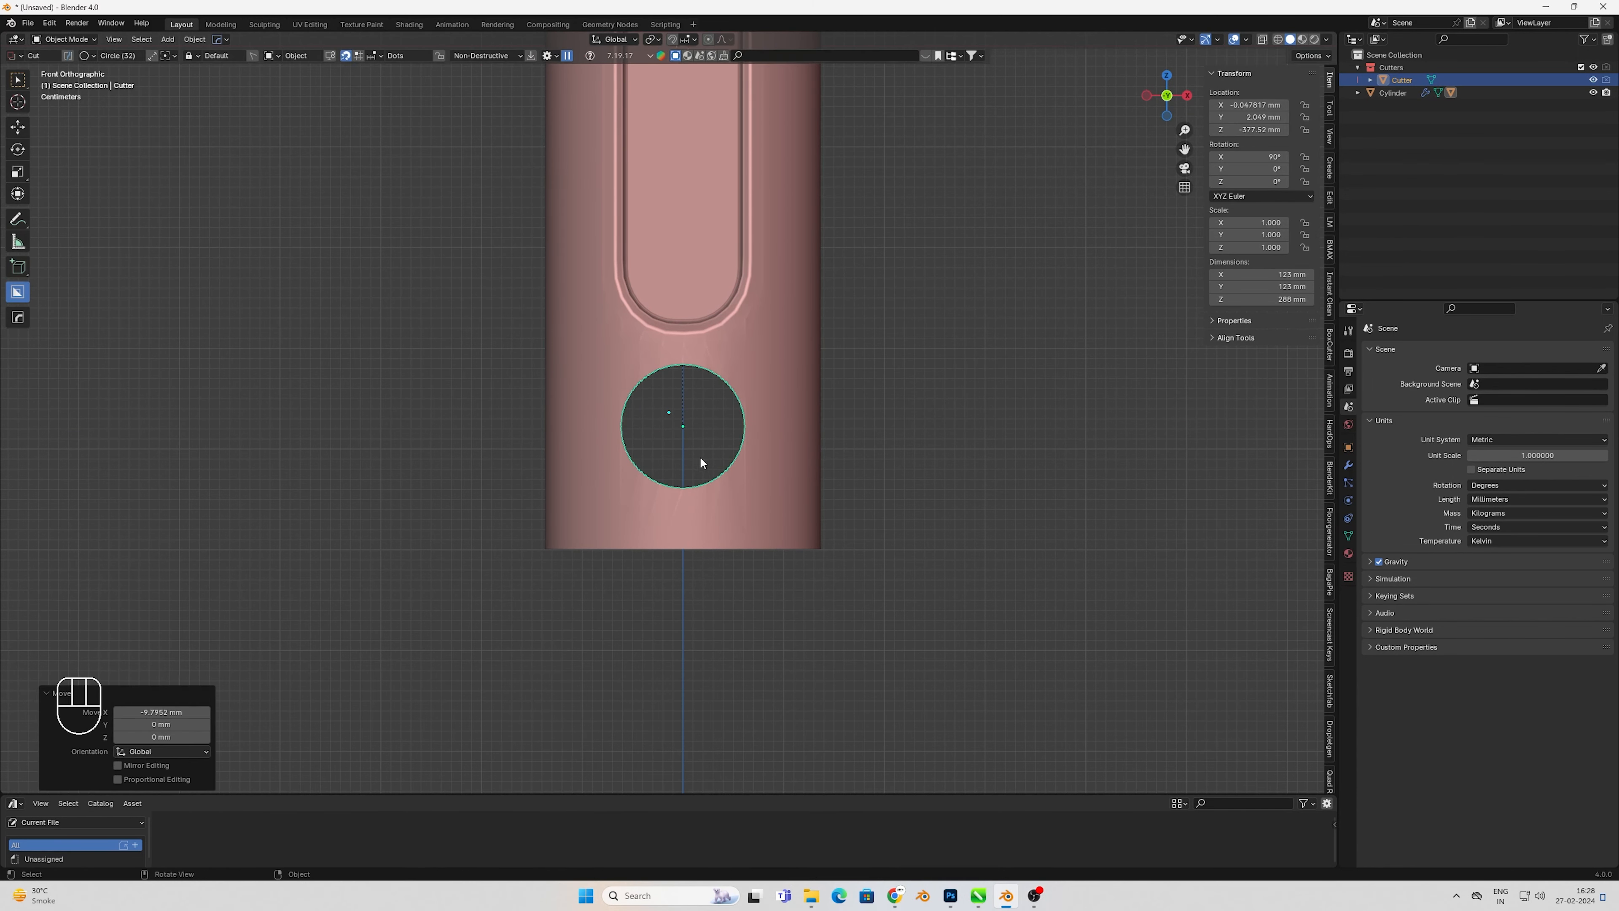
- Stretch the circular cutter along Y by a factor of about 1.51 so it extends past both sides of the cylinder
middle_click_drag(697, 455, 780, 474)
key("s")
key("y")
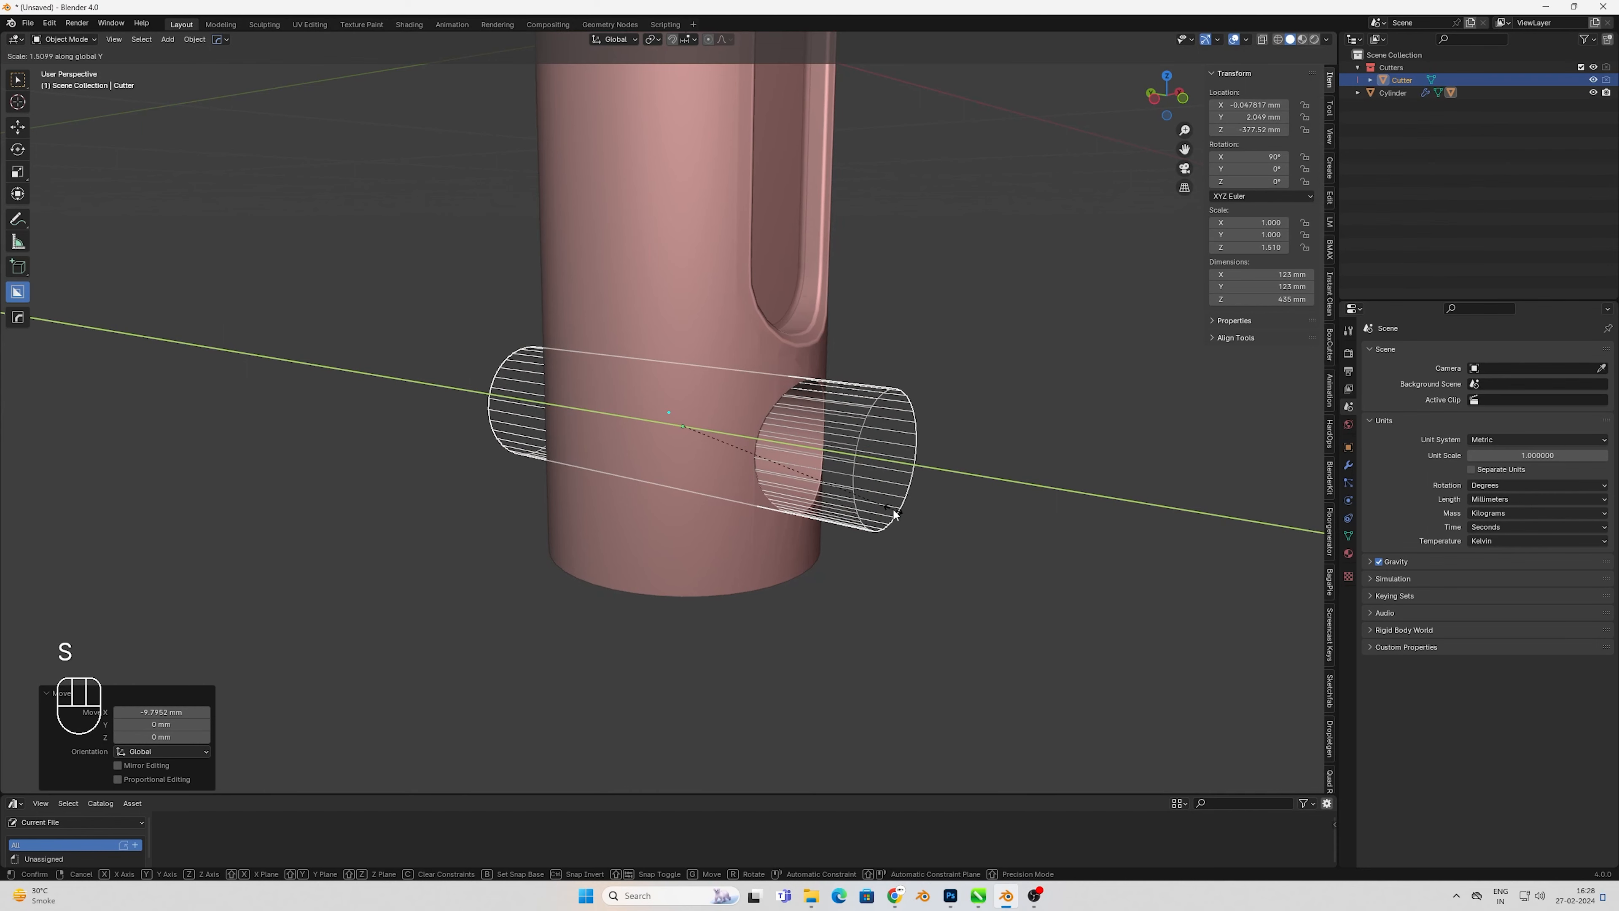
left_click(895, 512)
- Add five horizontal loop cuts around the lower end of the cylinder, below the slot
left_click(715, 448)
key("Tab")
key("ctrl+r")
scroll(742, 467, "up", 5)
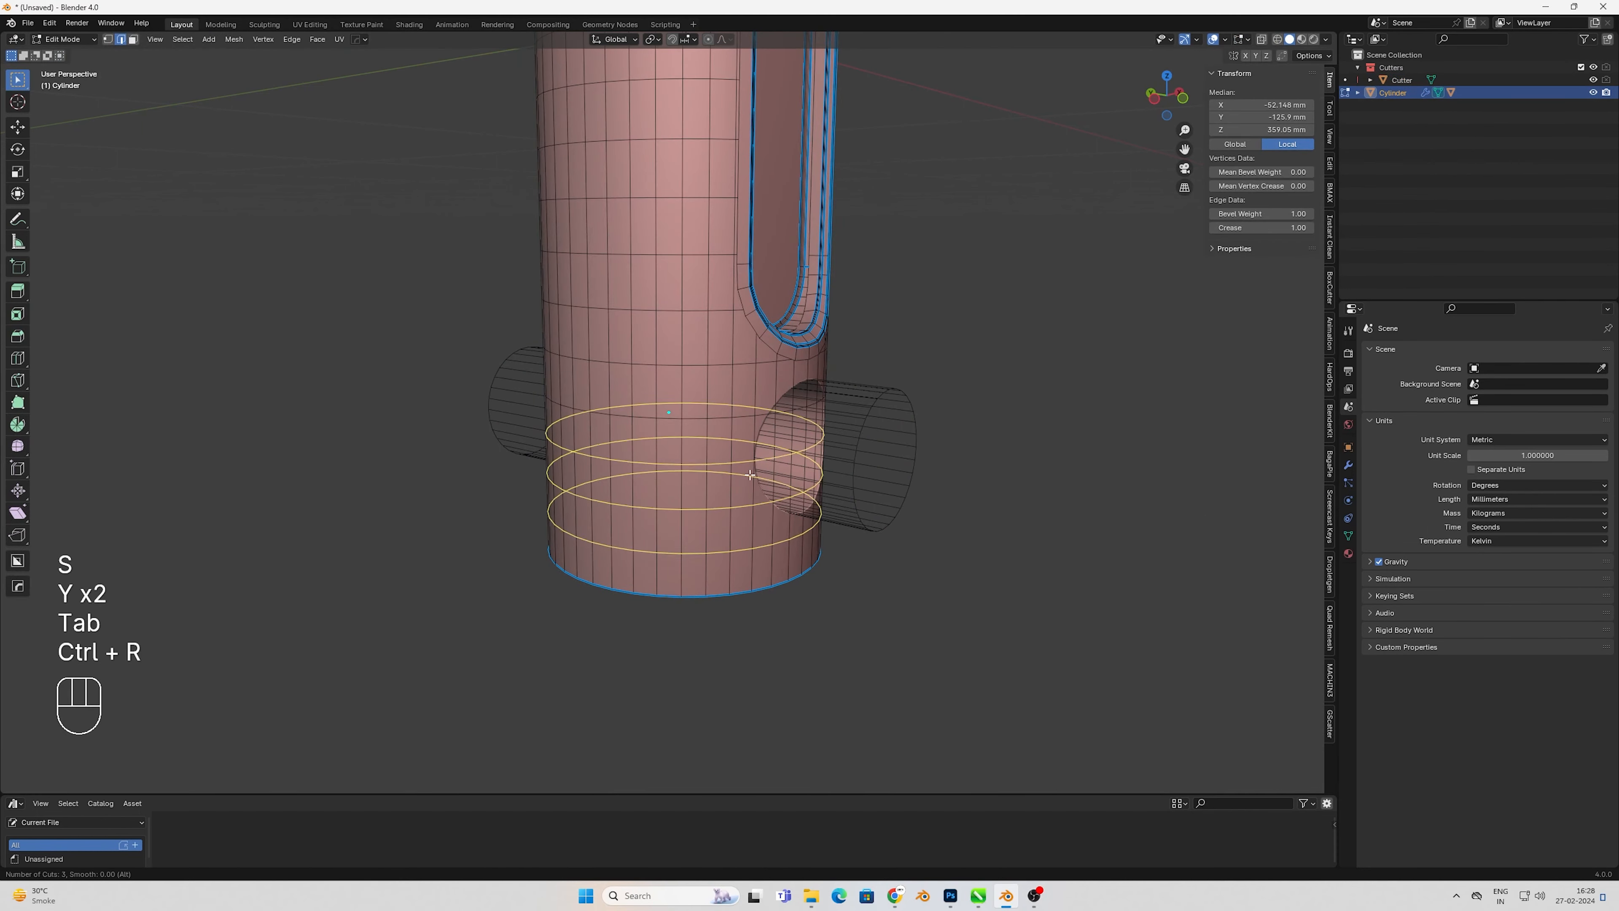
left_click(745, 478)
- Leave Edit Mode, delete the circular cutter and return to the front view
key("Tab")
middle_click_drag(757, 509, 791, 497)
key("KP_1")
left_click(838, 467)
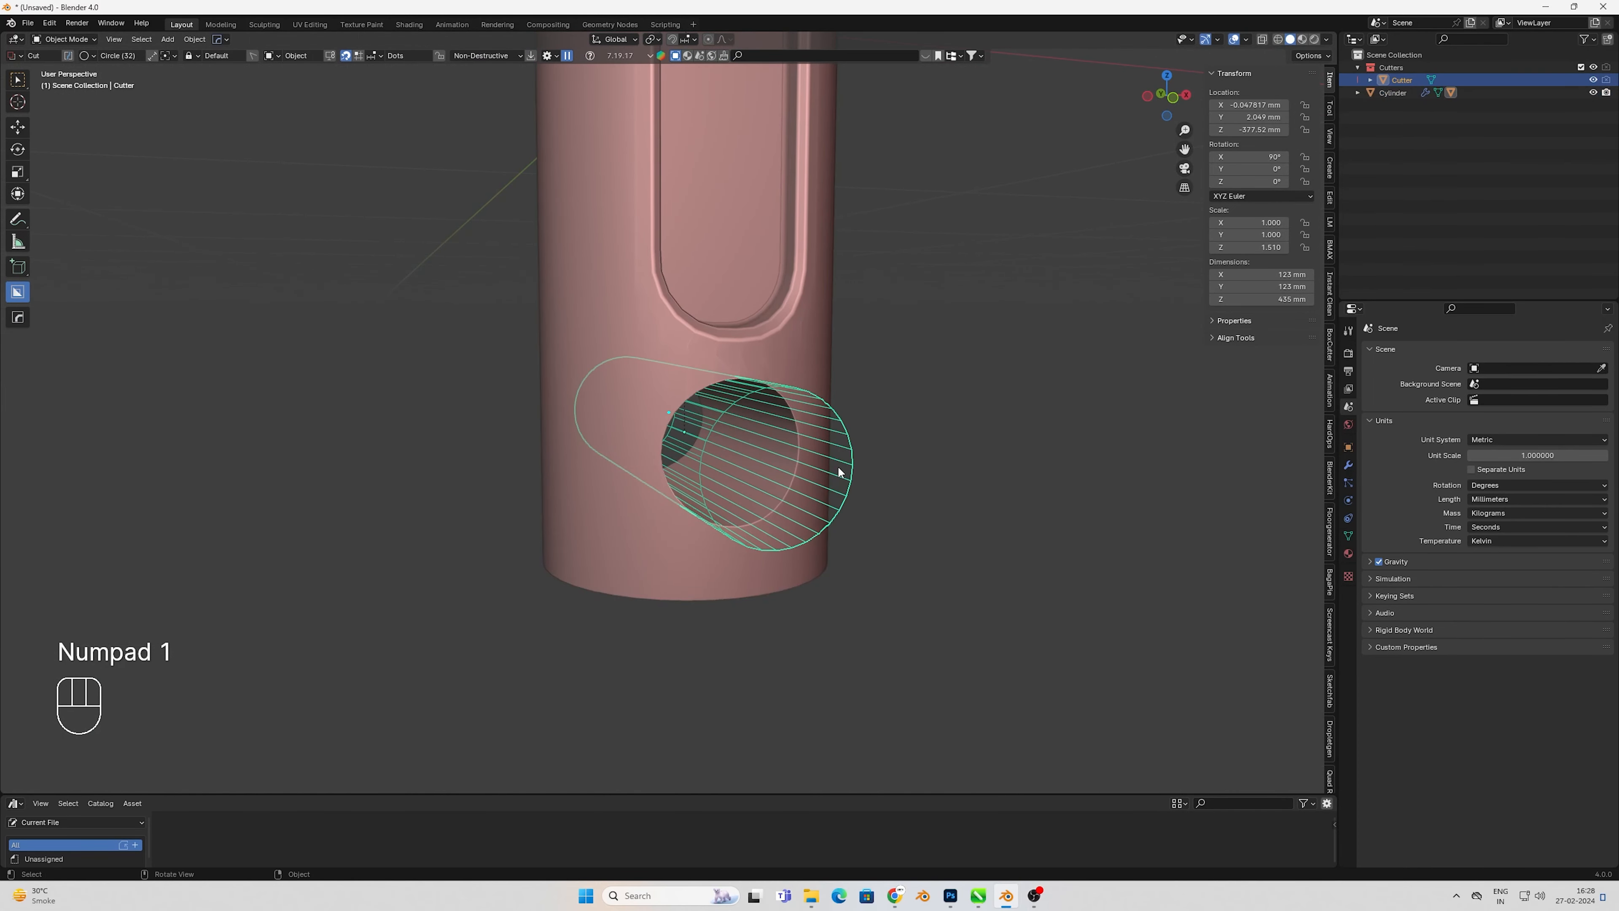
key("Delete")
key("KP_1")
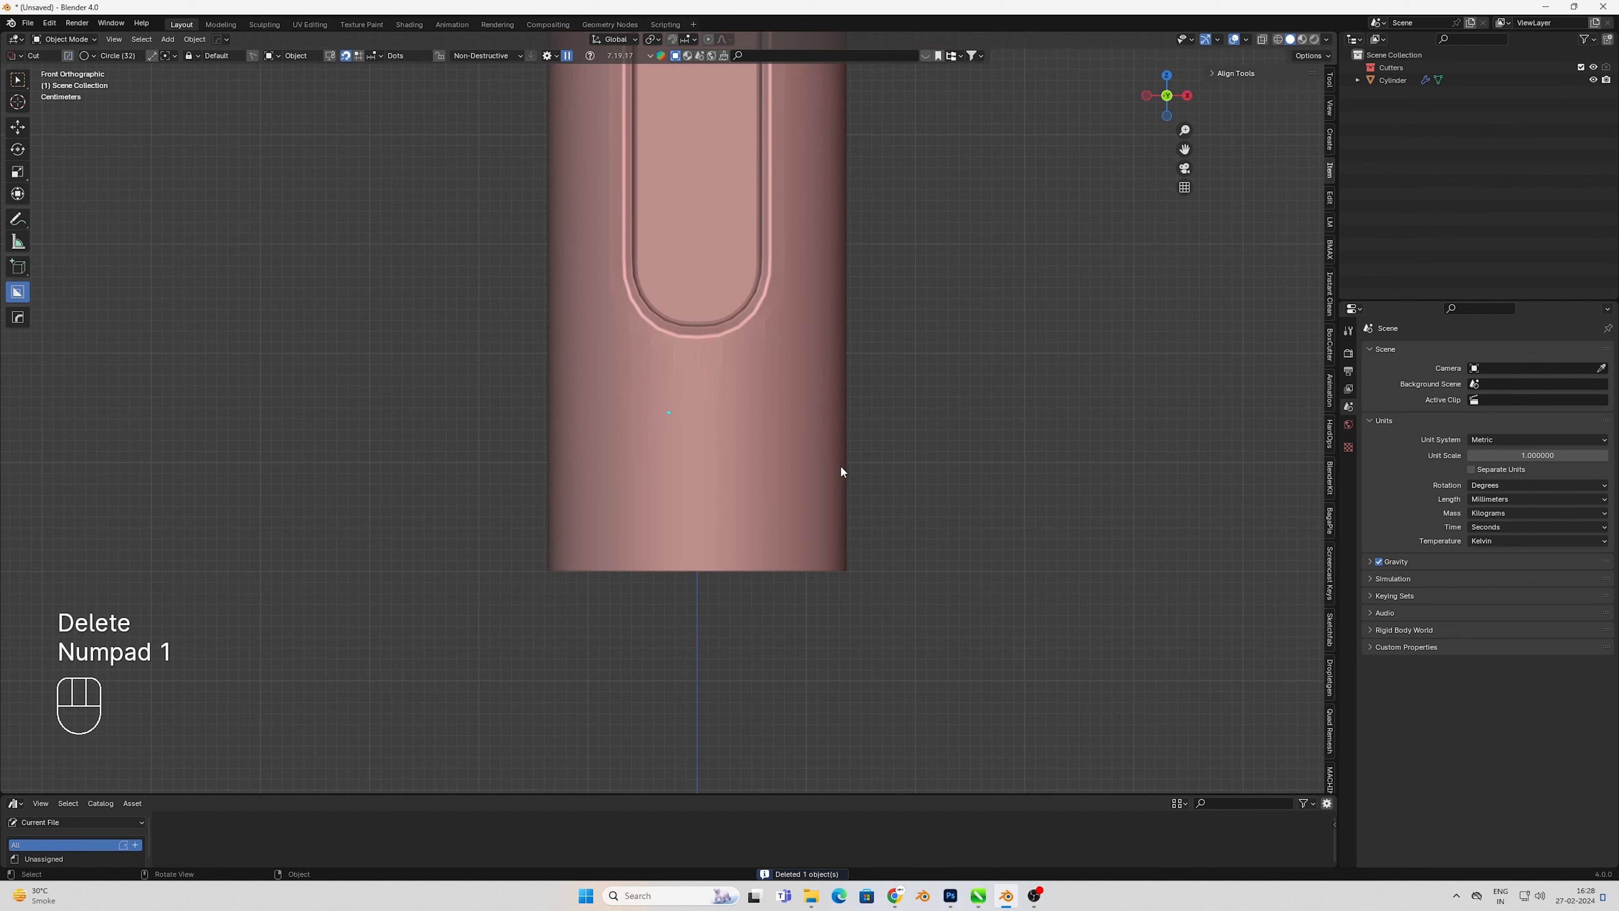
- Try to inset a 32-sided circle into the cylinder below the slot with BoxCutter and inspect the mesh
left_click(679, 431)
key("d")
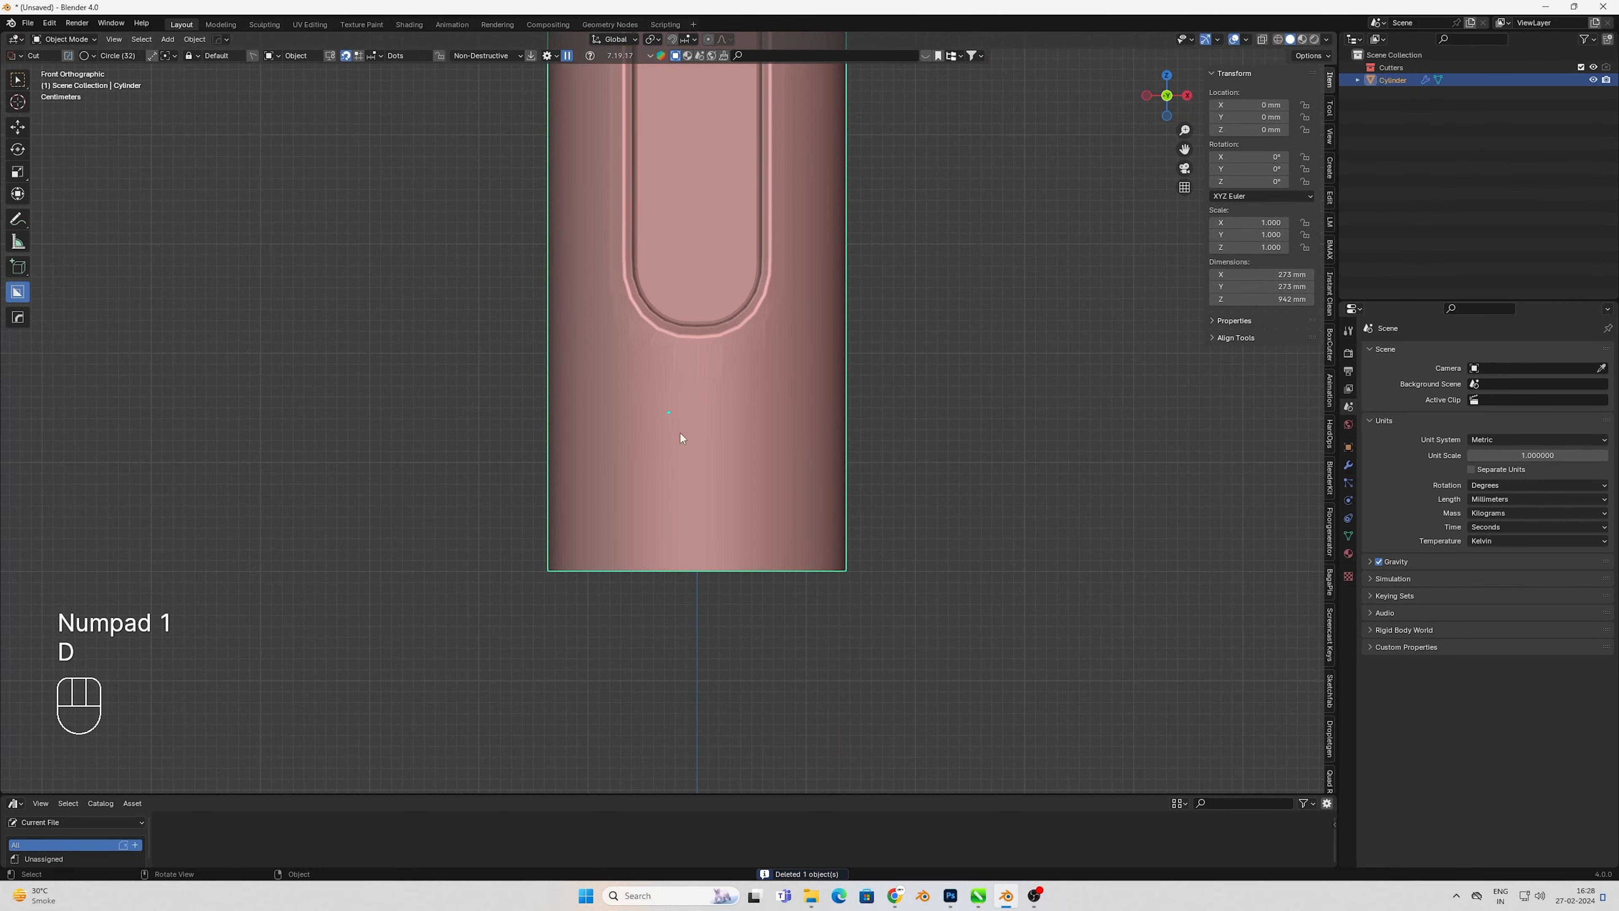
left_click_drag(699, 440, 764, 468, "ctrl")
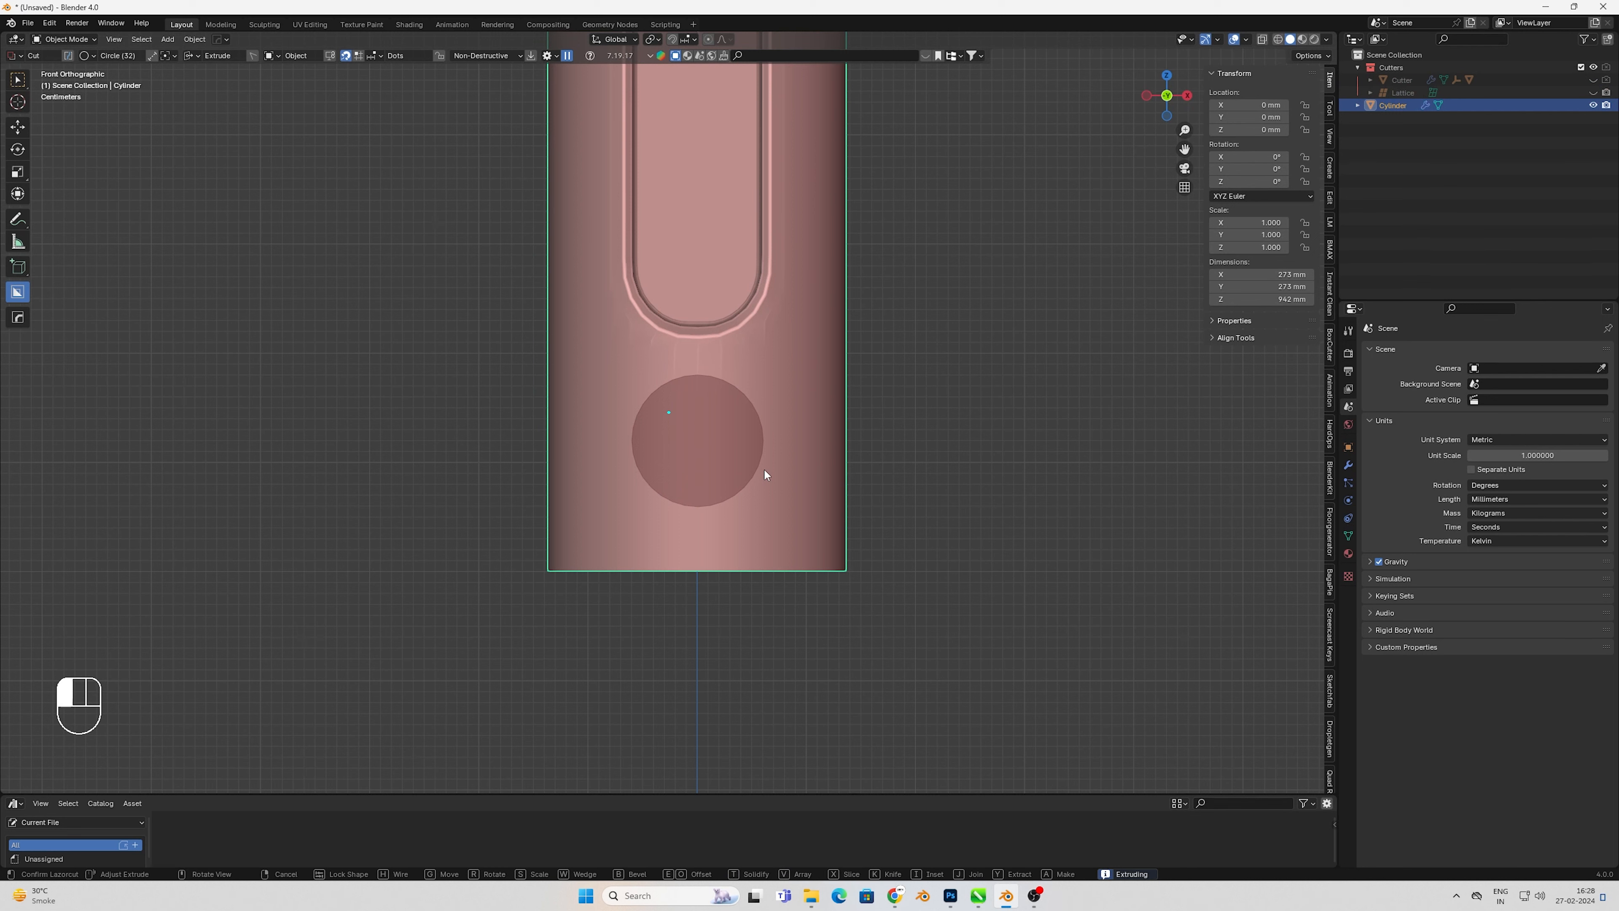
key("i")
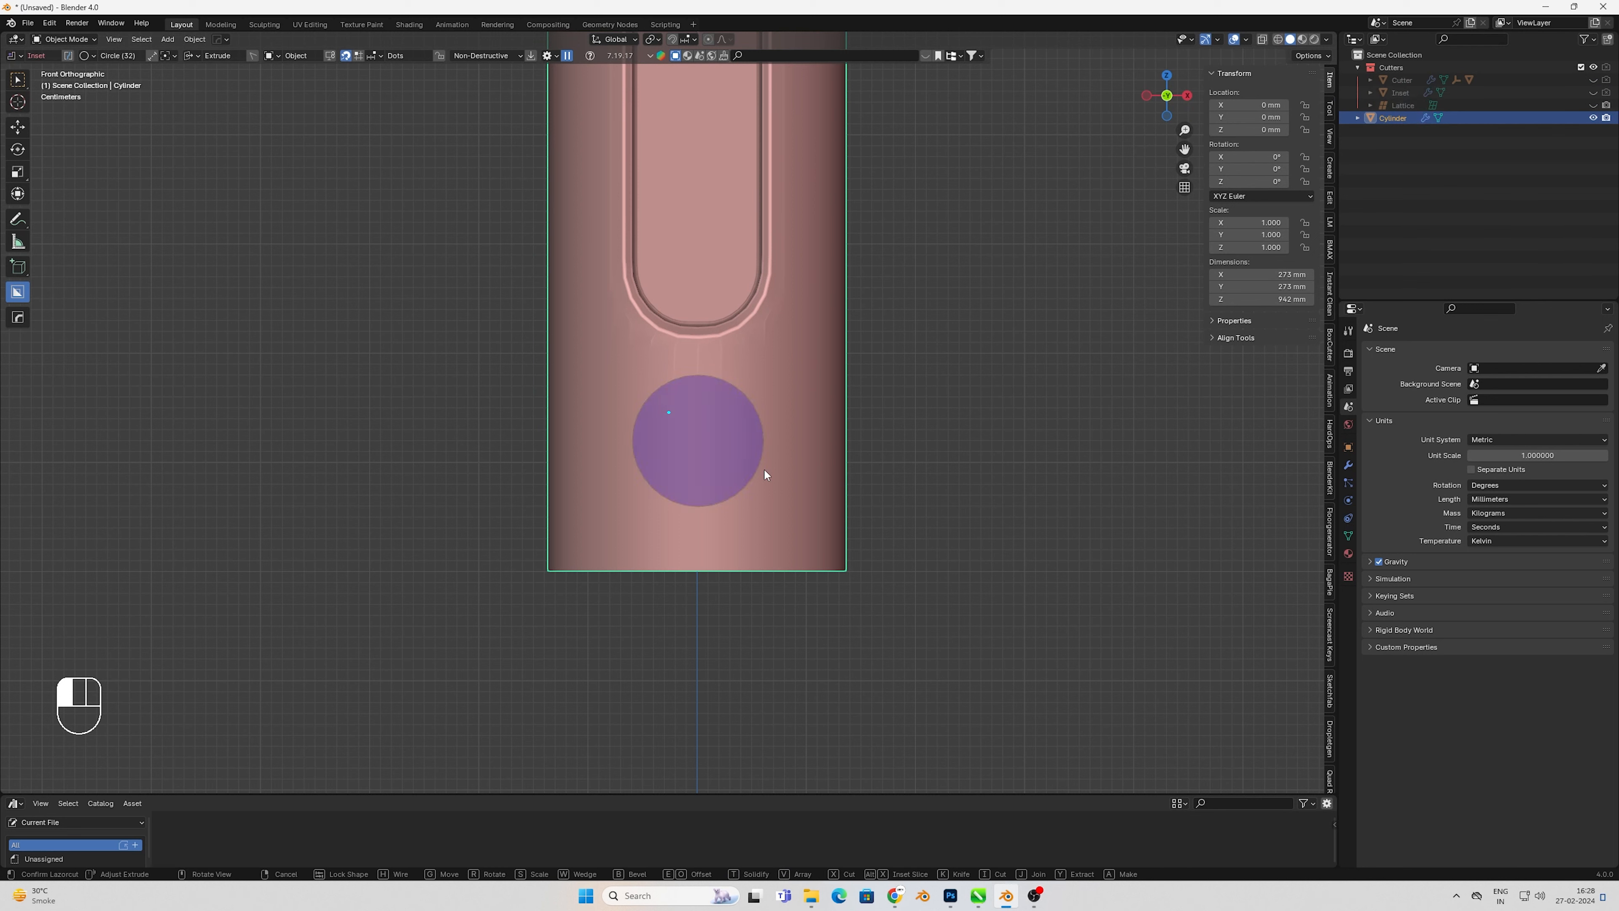
left_click(765, 468)
middle_click_drag(764, 468, 811, 488)
key("Tab")
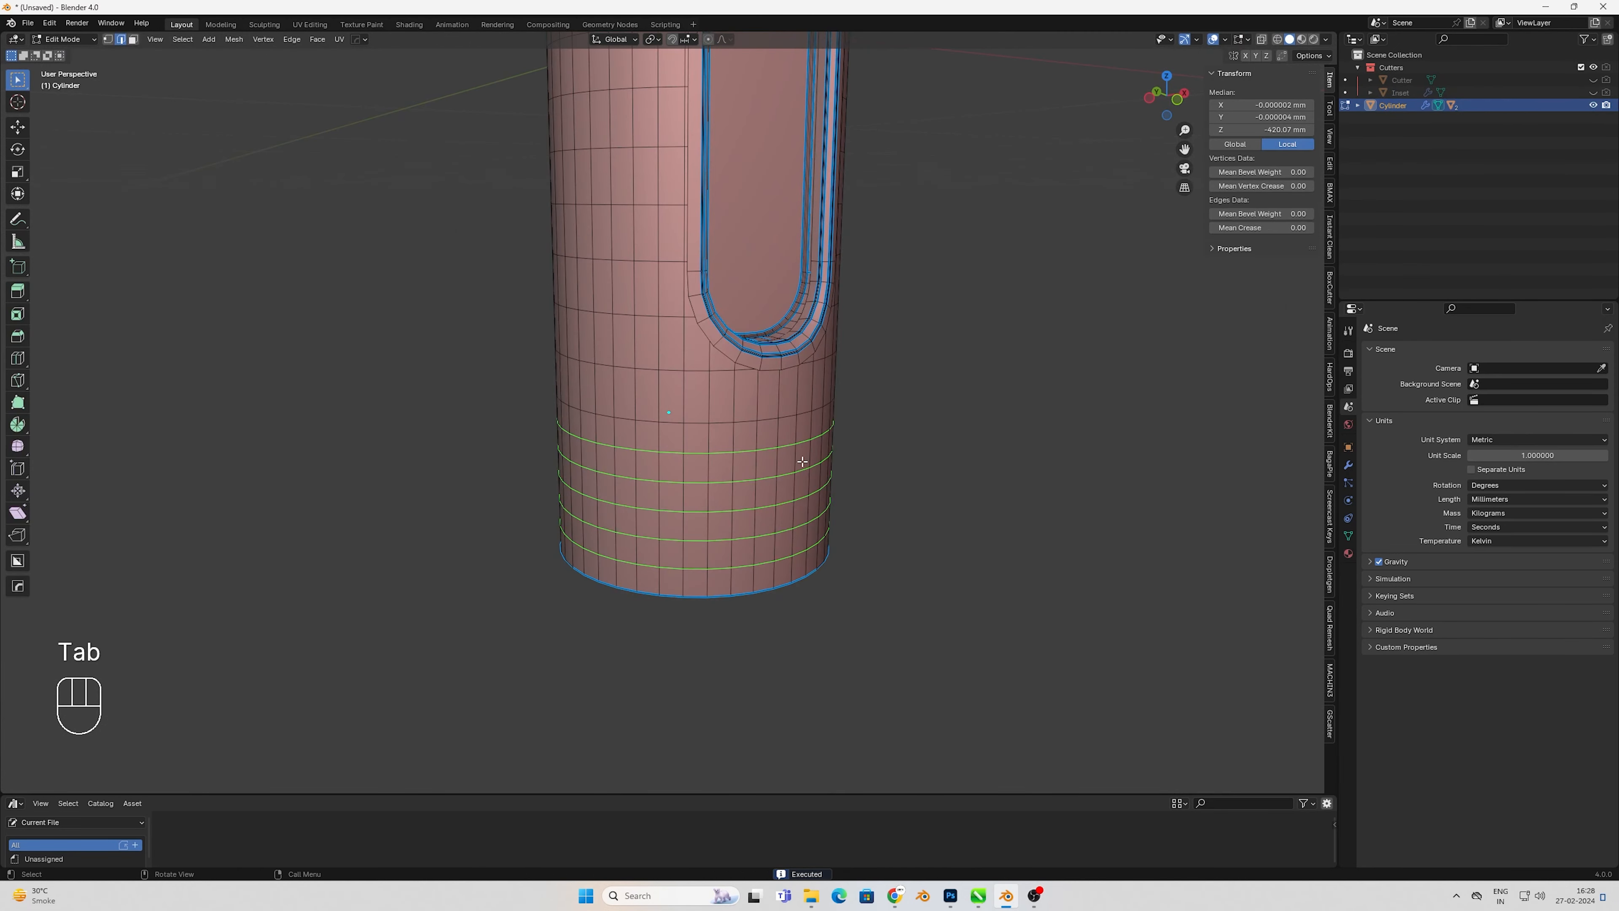
key("Tab")
- Cut a 32-sided circular hole about 110 mm in diameter through the cylinder below the slot with BoxCutter
key("KP_1")
key("d")
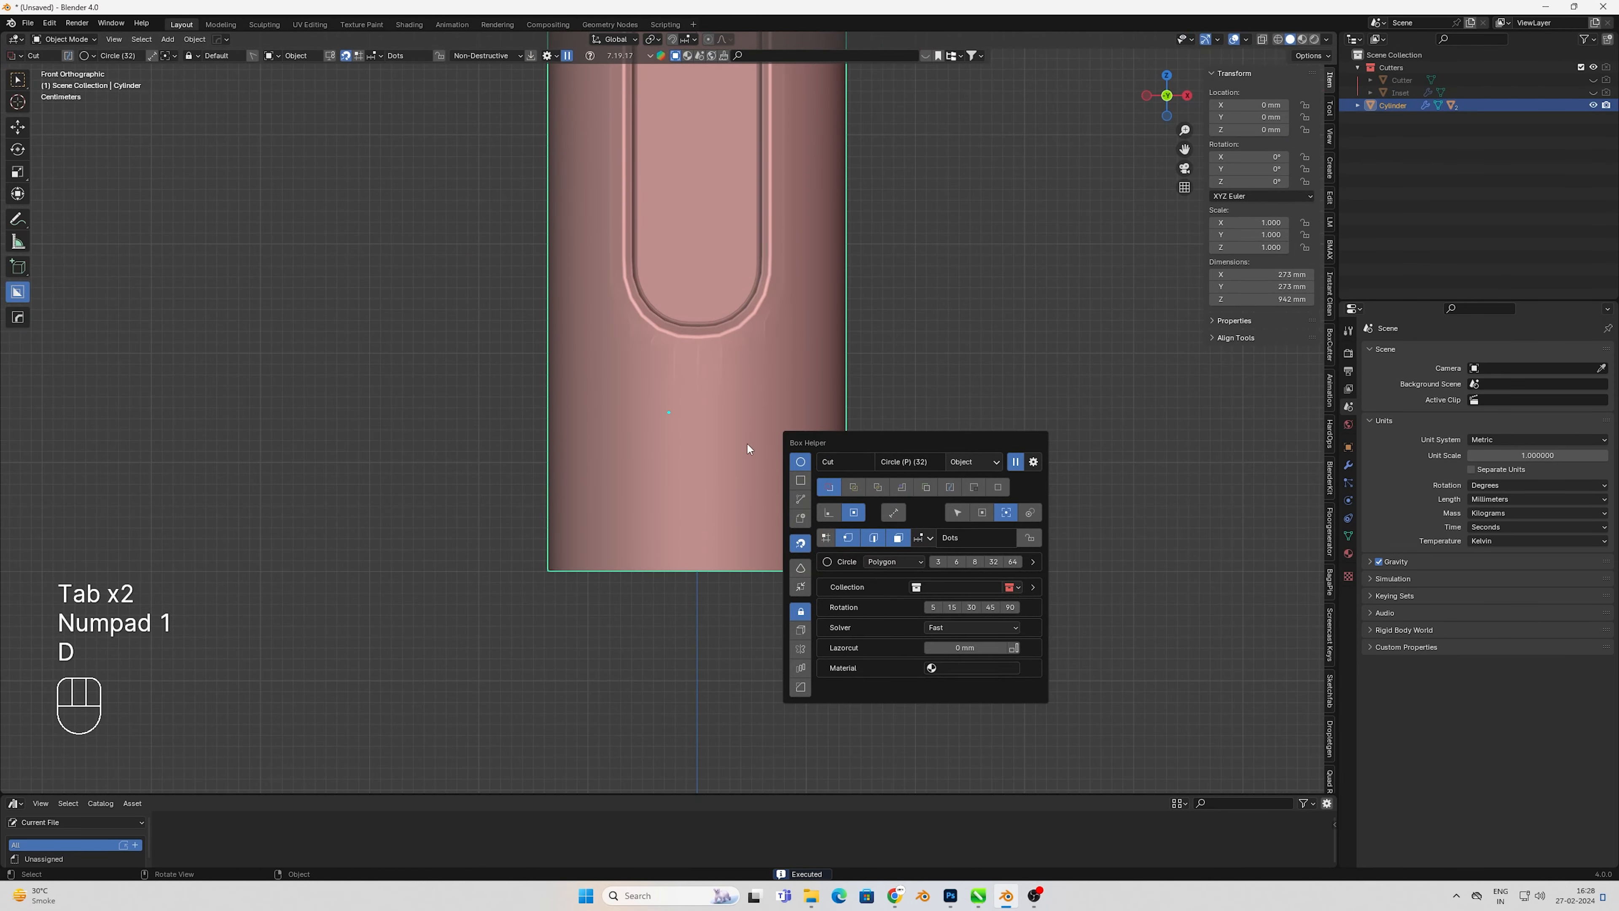
key("ctrl")
left_click_drag(696, 434, 756, 455, "ctrl")
middle_click_drag(756, 455, 824, 489)
left_click_drag(824, 489, 498, 351)
middle_click_drag(884, 557, 812, 528)
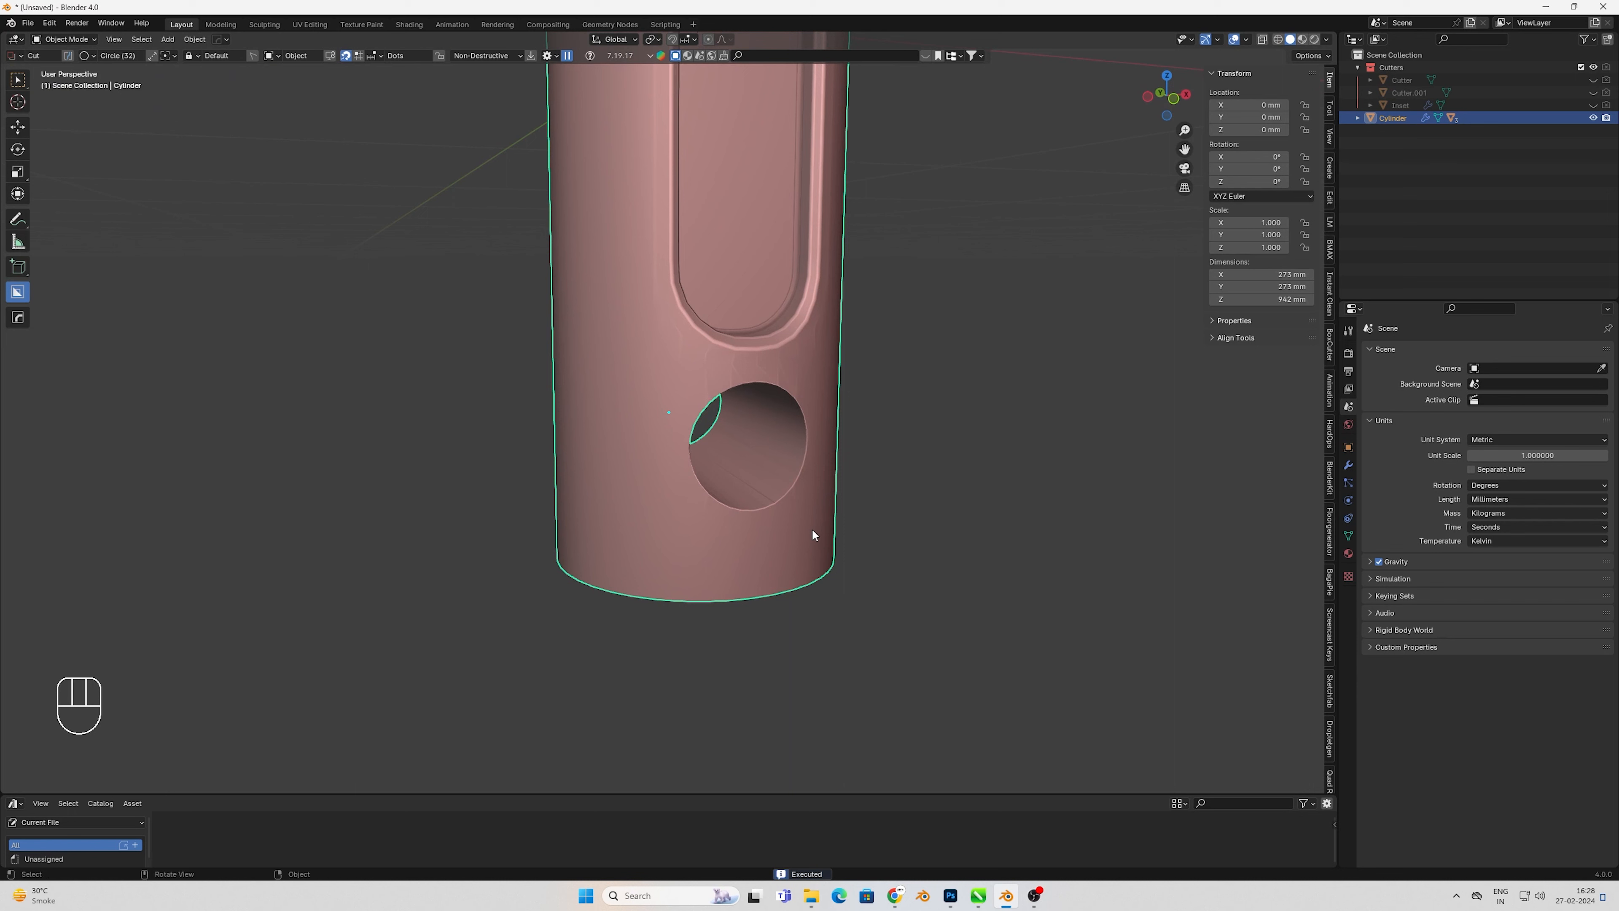
- Show the new hole's cutter, set its Z rotation to 0° and centre it by moving it about -10.2 mm along X
key("KP_1")
key("q")
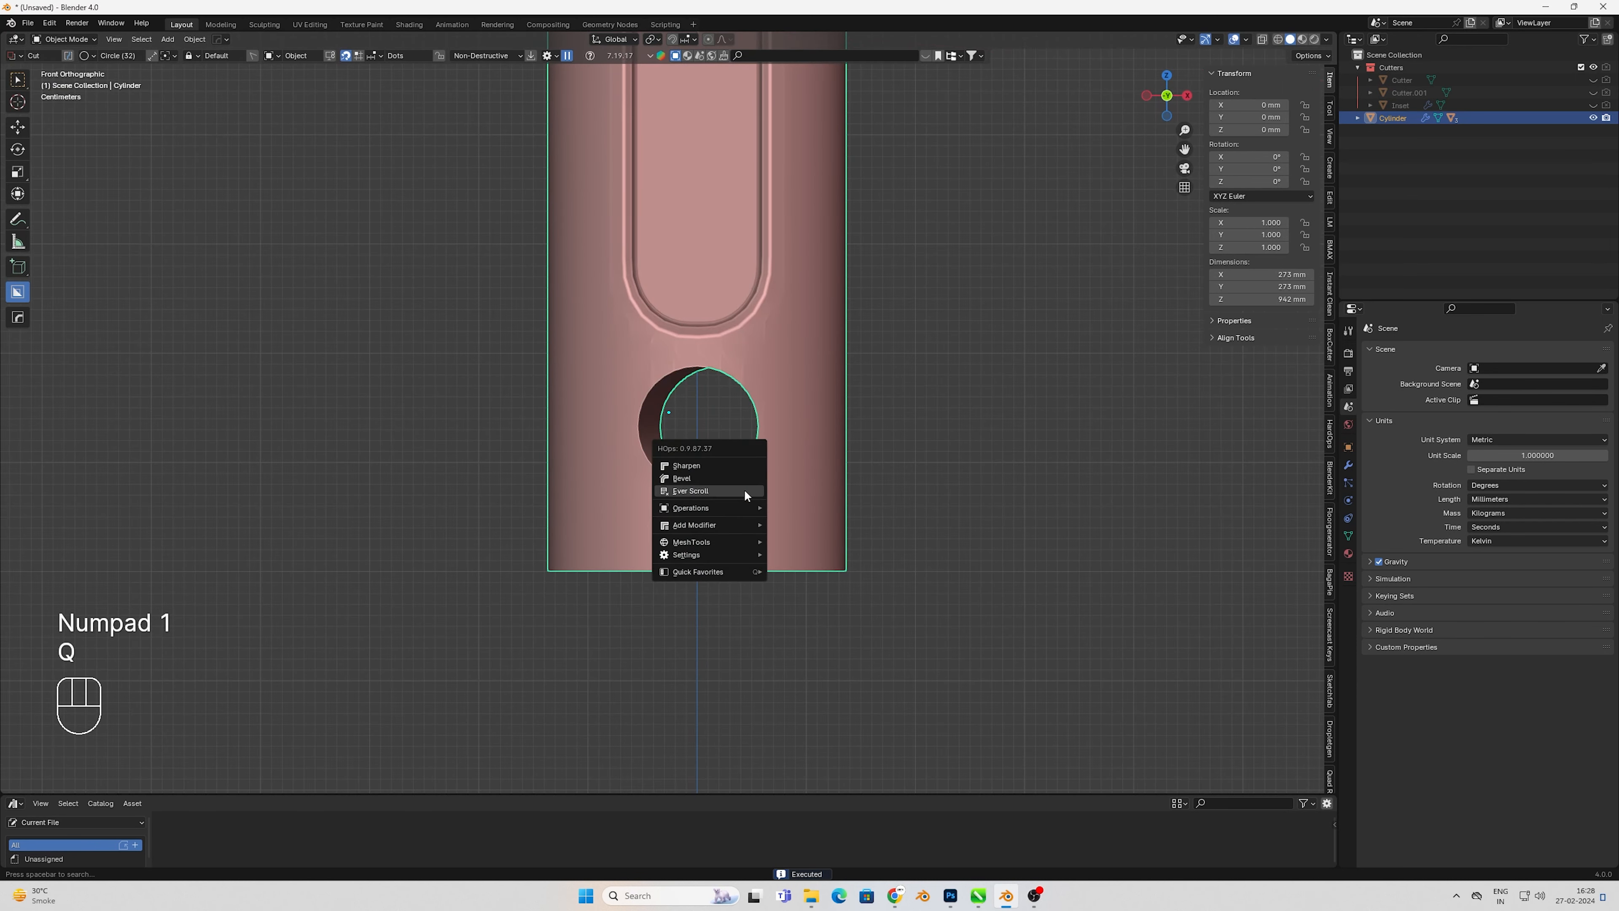
left_click(740, 484)
left_click(734, 474)
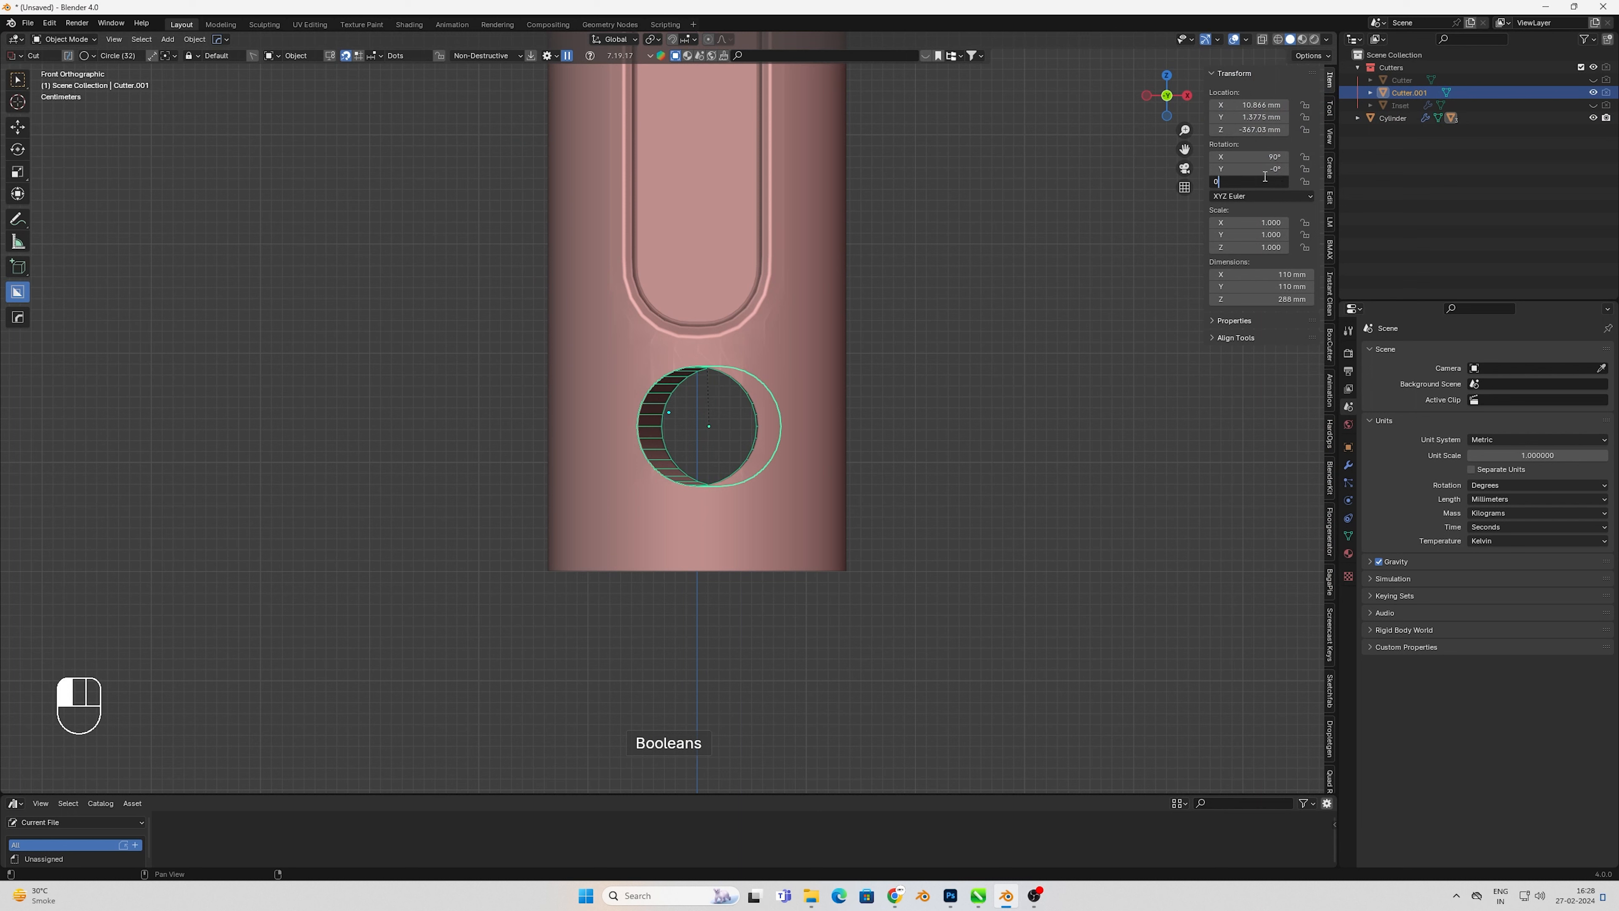
key("Return")
key("g")
key("x")
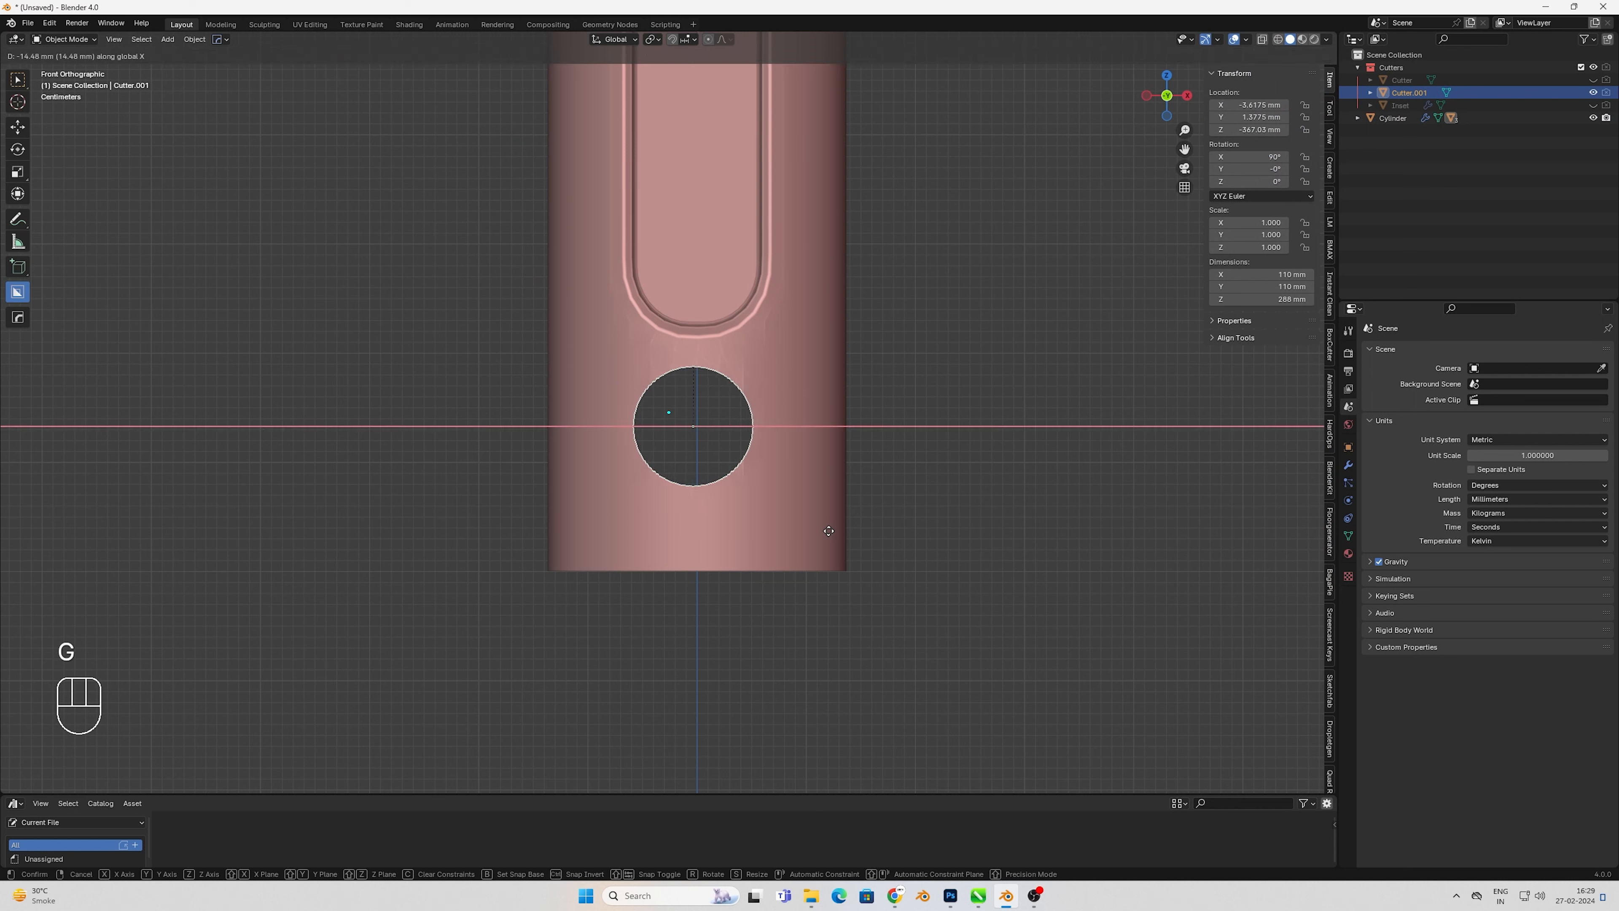
left_click(836, 533)
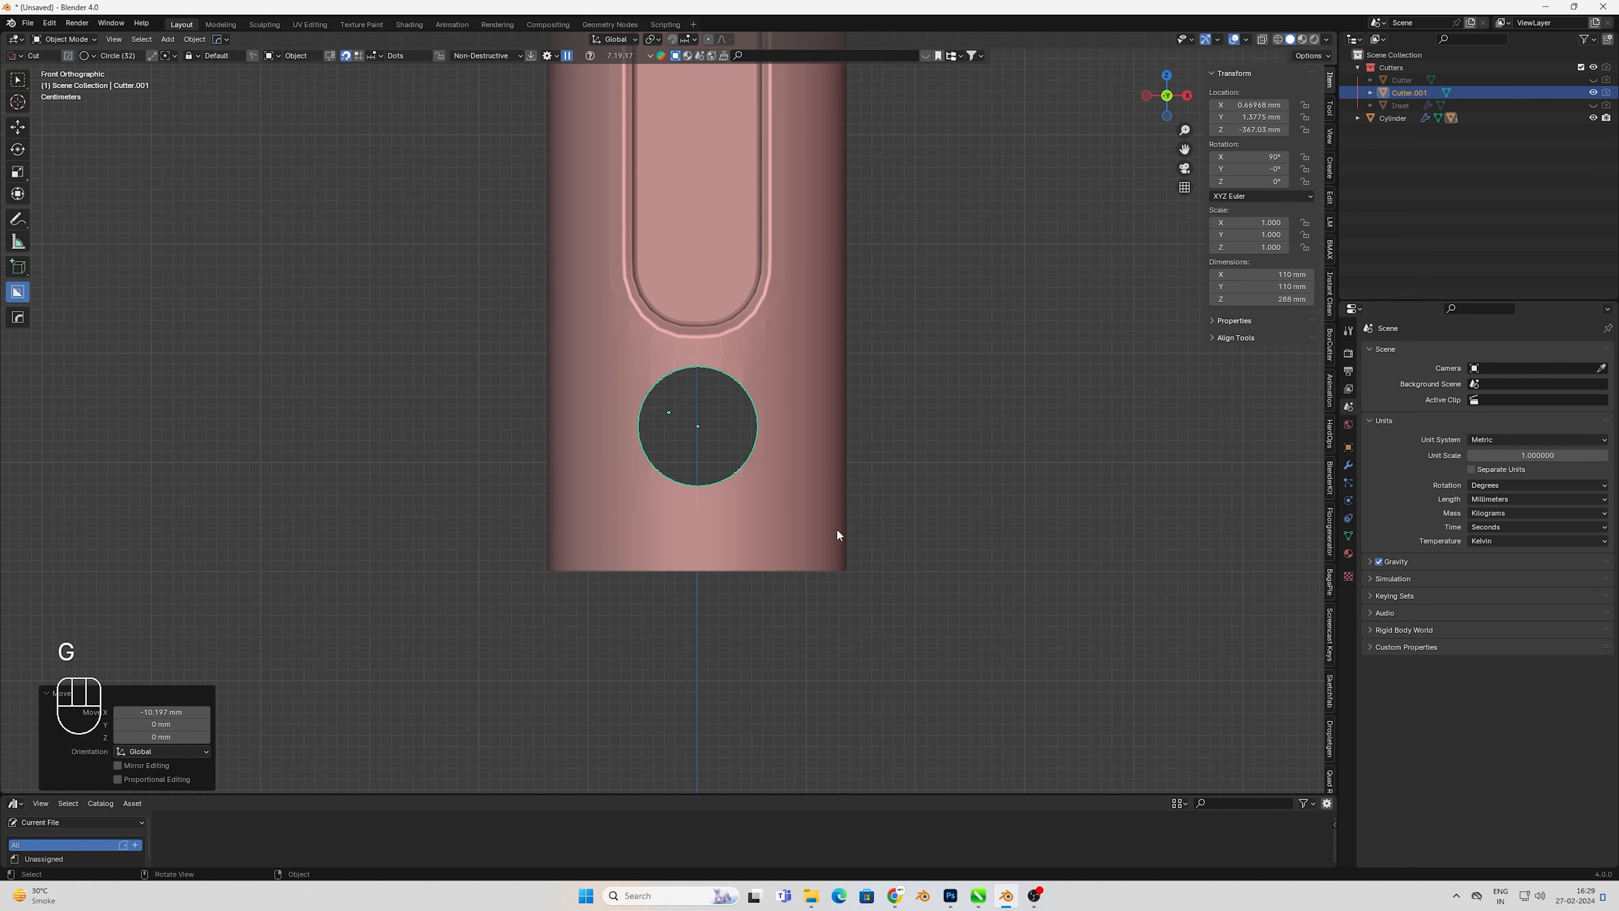
- Scale the circular cutter to 1.18 and lower it along Z by about 8.3 mm and another 7 mm
key("g")
key("z")
left_click(845, 620)
key("s")
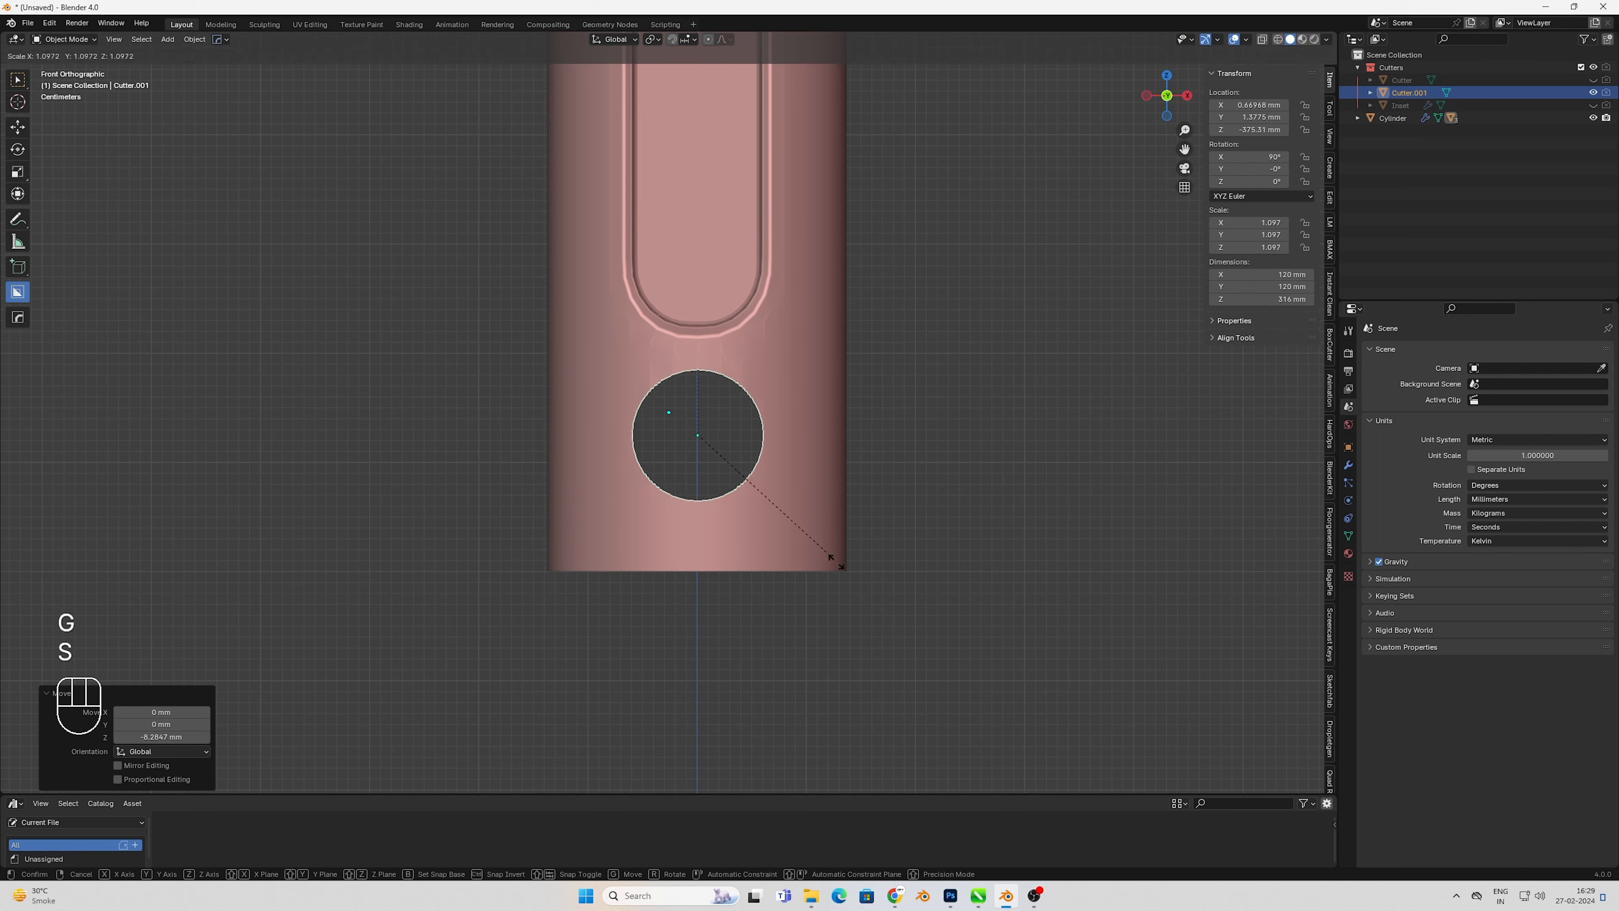
left_click(843, 567)
key("g")
key("z")
left_click(844, 581)
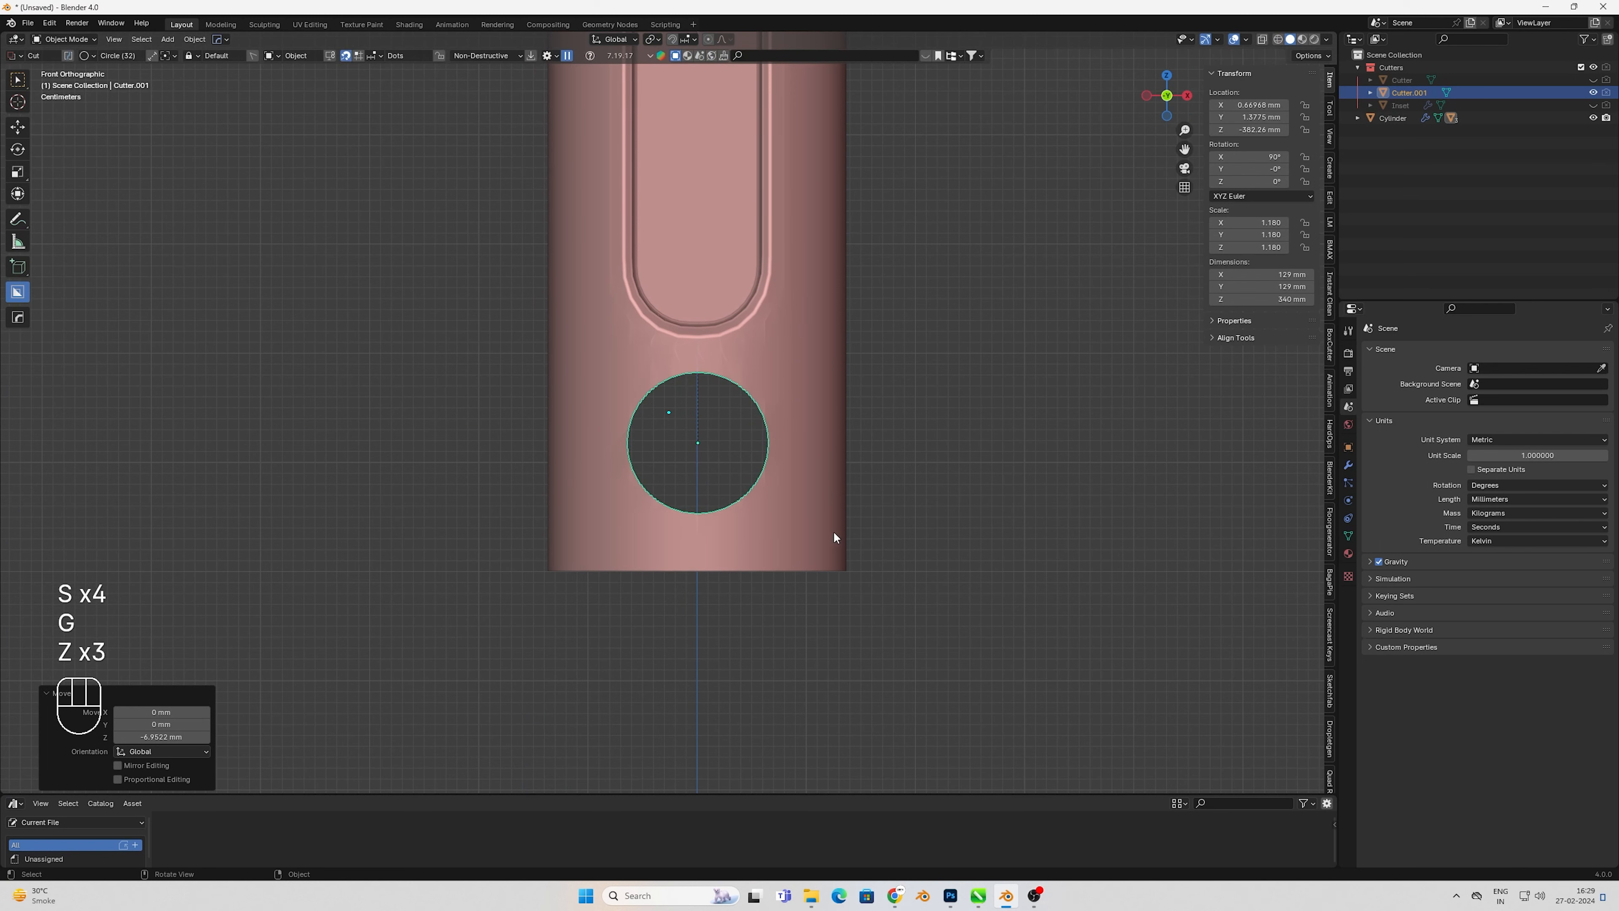
- Apply the hole to the cylinder with Csharp at 30° sharpness and 60° auto smooth, and delete its cutter
left_click(836, 540)
key("w")
left_click(831, 602, "ctrl")
left_click(755, 477)
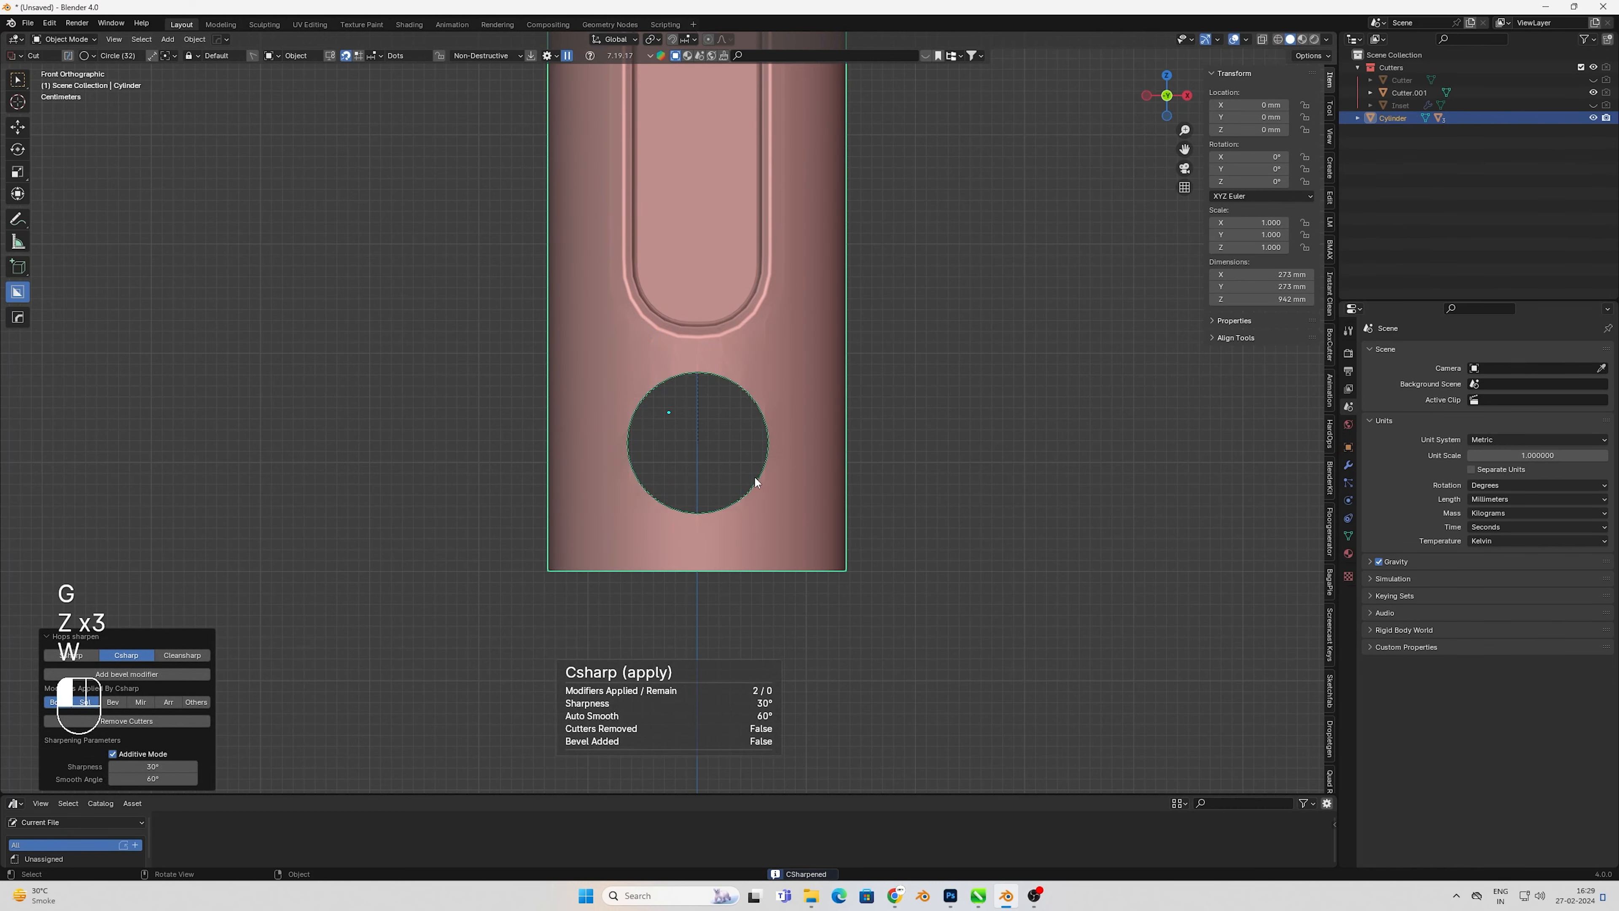
key("Delete")
- Select all vertices around the circular hole's front rim on the cylinder in Edit Mode
left_click(771, 479)
key("Tab")
middle_click_drag(771, 480, 732, 406)
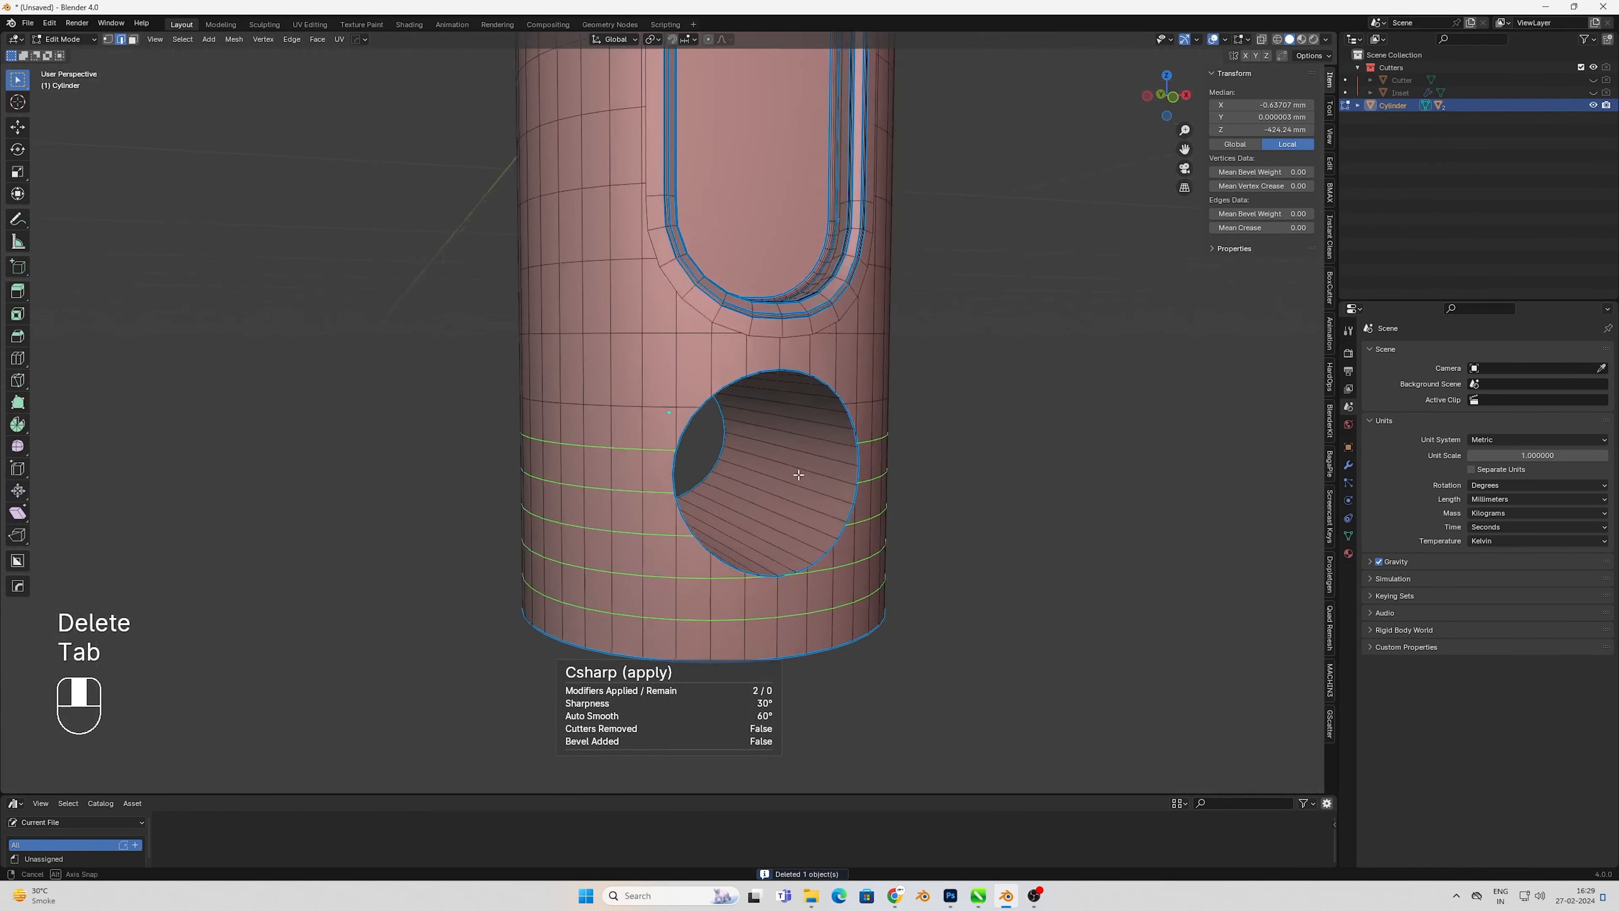
key("1")
left_click(737, 396)
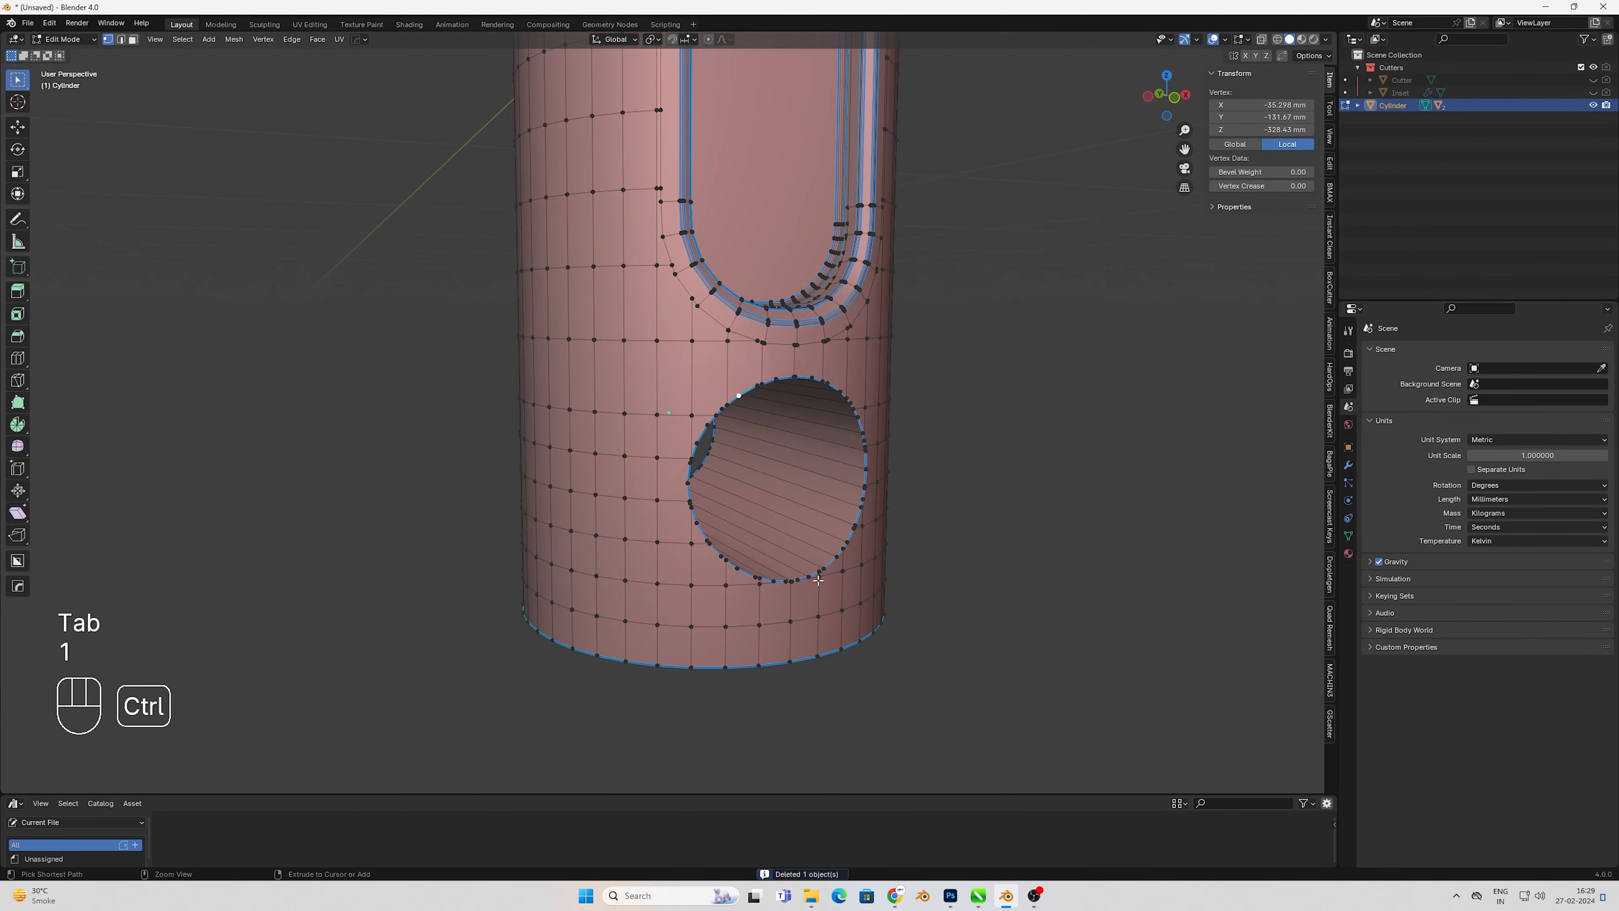
left_click(826, 570, "ctrl")
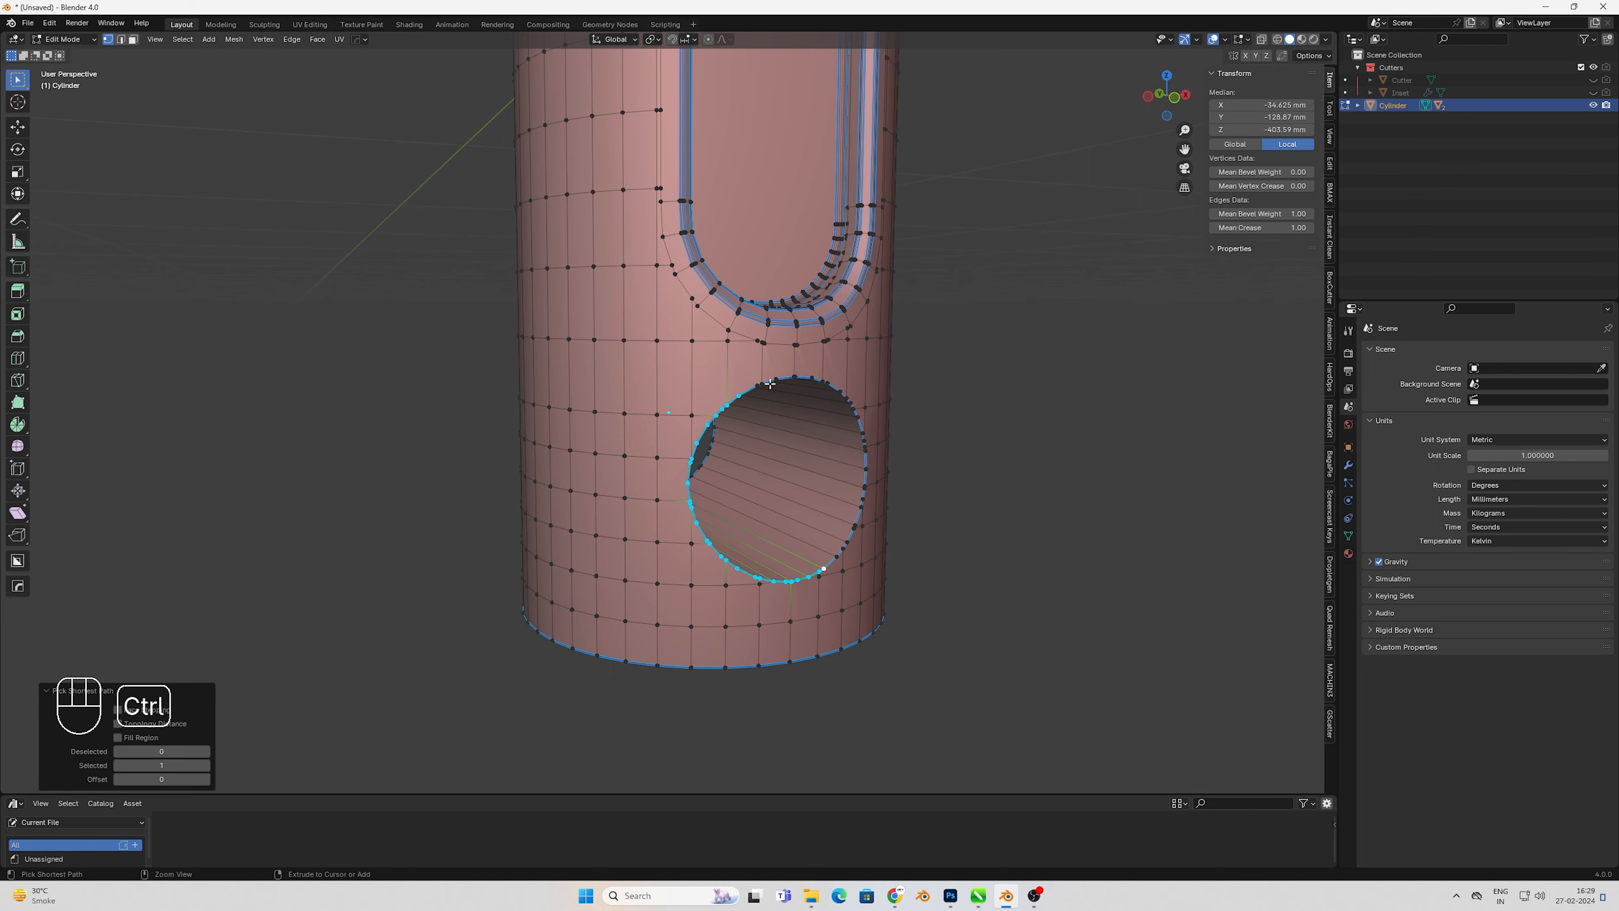
left_click(859, 413, "ctrl")
left_click(760, 386, "ctrl")
key("KP_1")
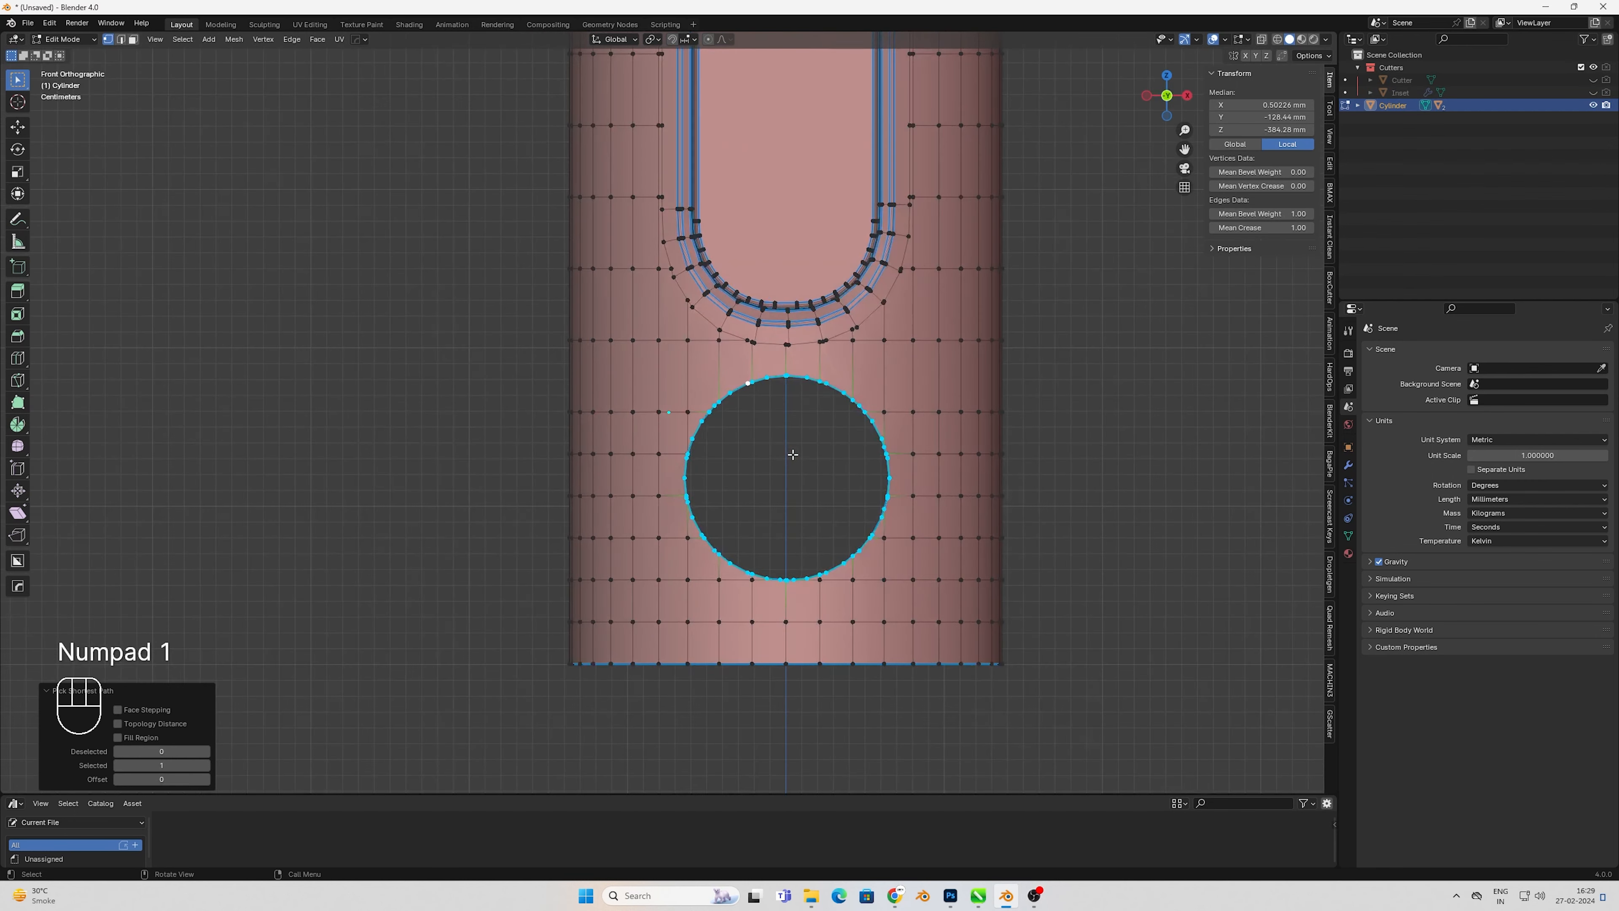
- Clean up the selected hole rim with MESHmachine Boolean Cleanup, using side A and a threshold of 0.04
key("y")
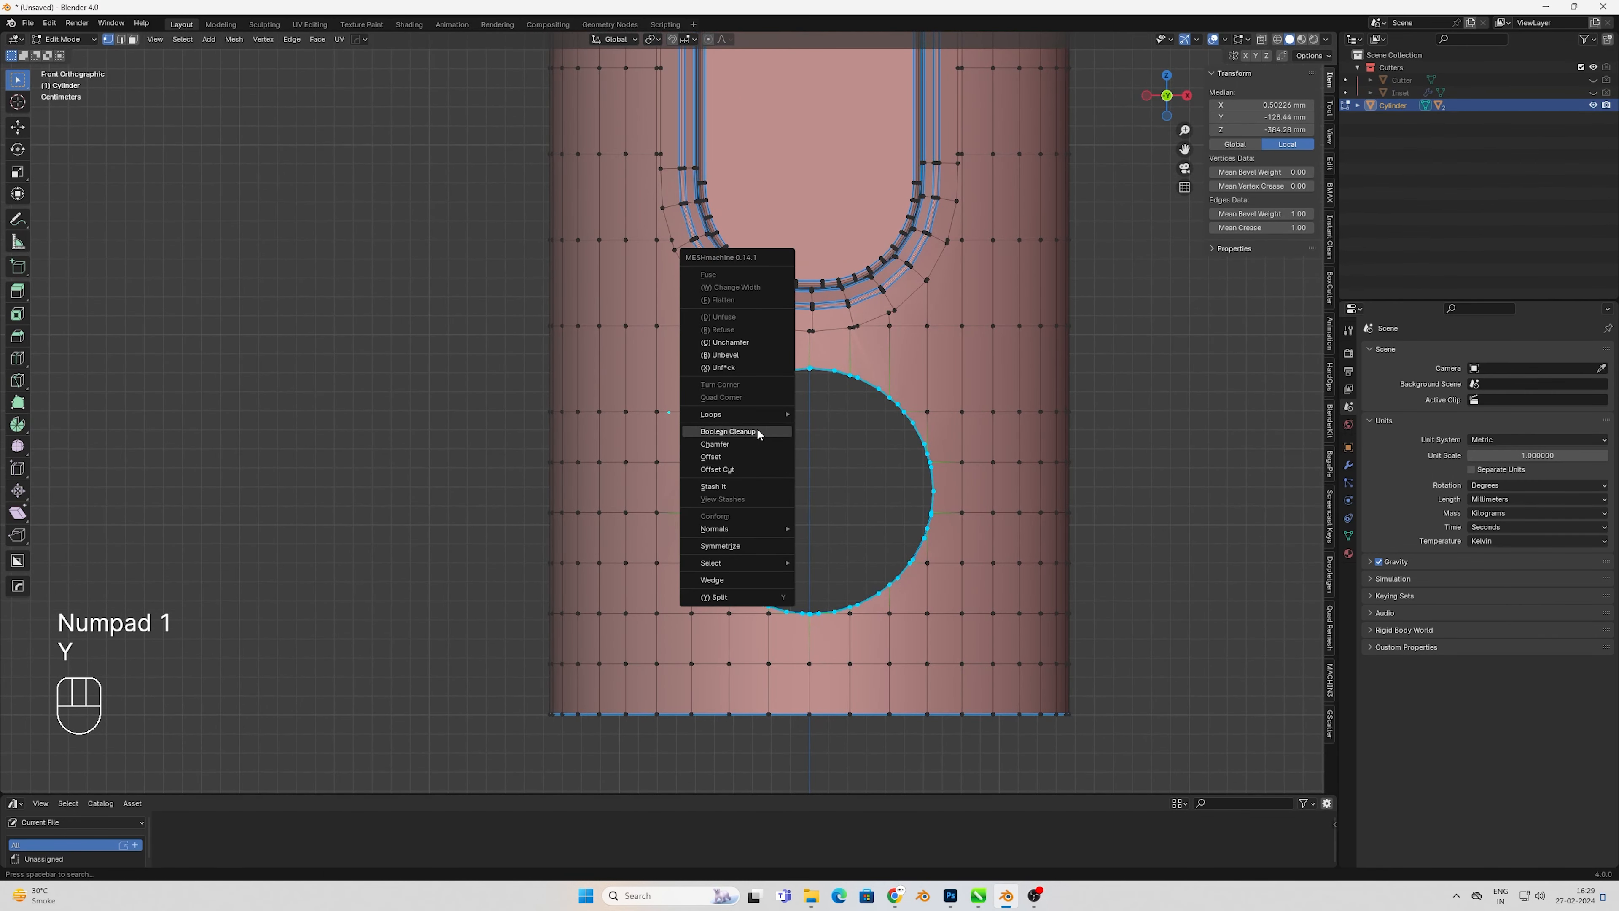
left_click(762, 428)
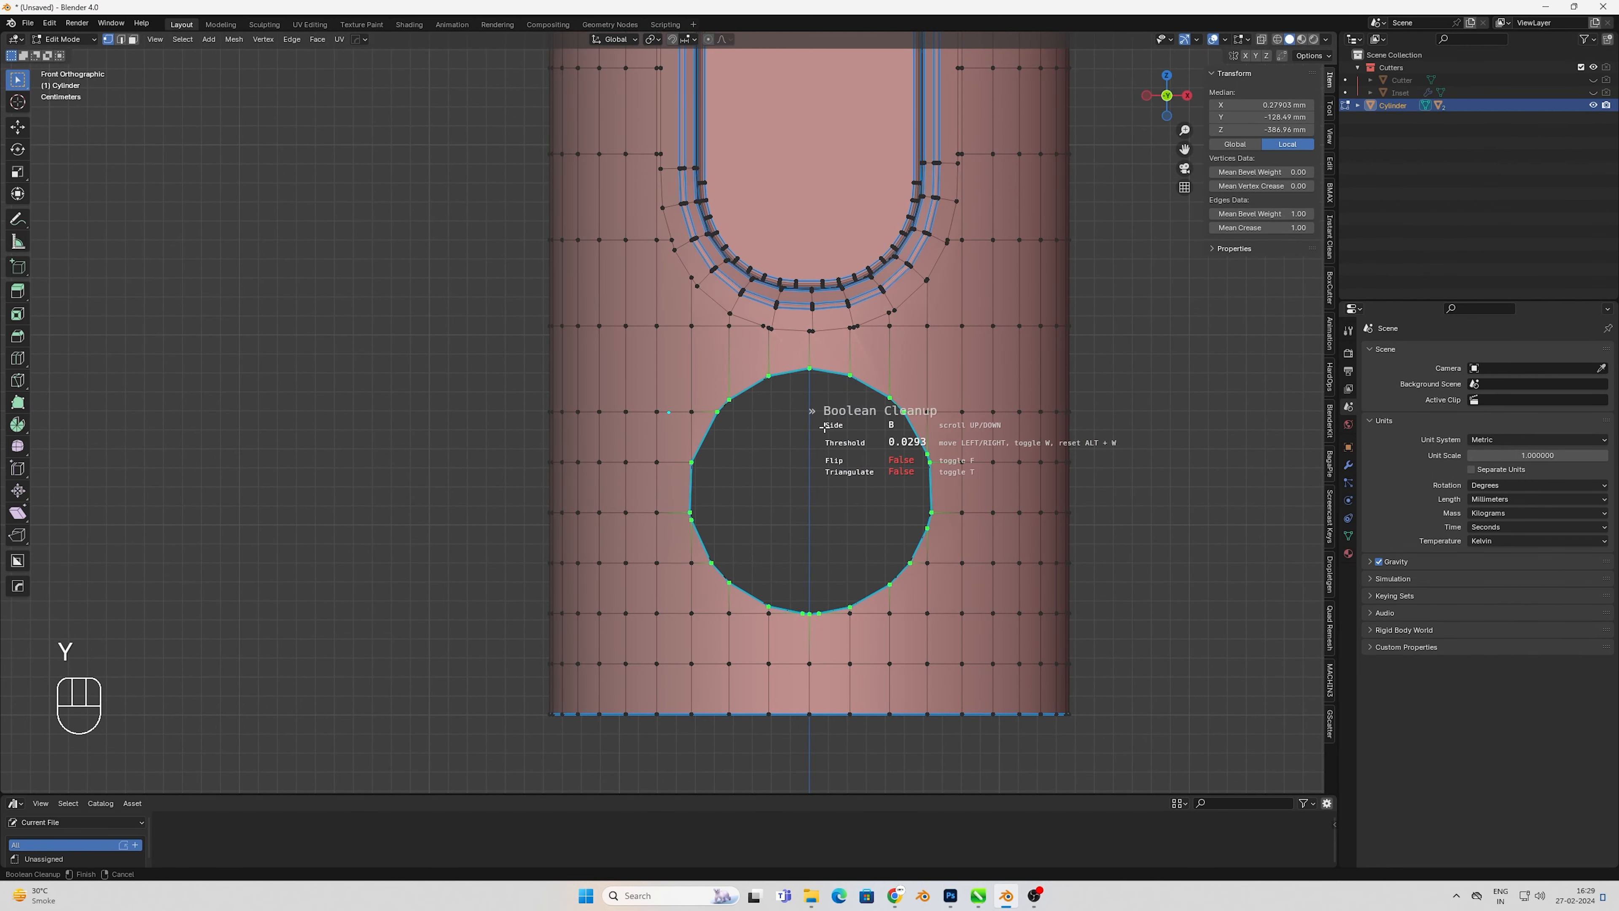
scroll(854, 422, "up", 1)
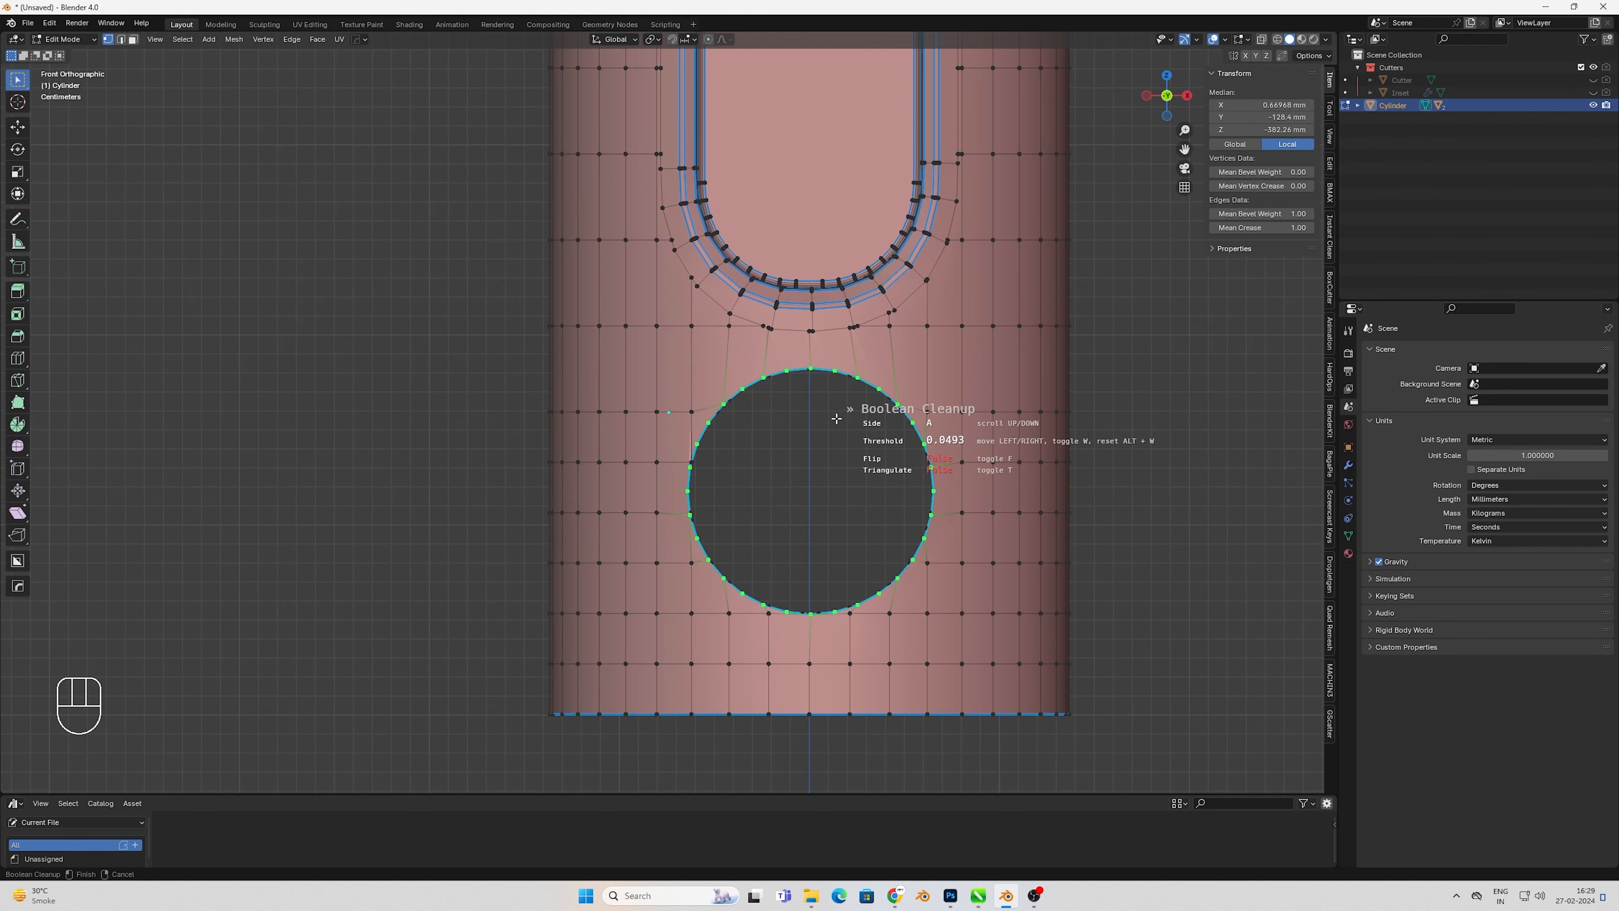
left_click(840, 426)
- Create a ring of supporting faces around the hole's front rim with a MESHmachine Offset Cut of width 0.02
mouse_move(846, 445)
middle_mouse_down()
mouse_move(883, 455)
mouse_move(863, 449)
middle_mouse_up()
key("KP_1")
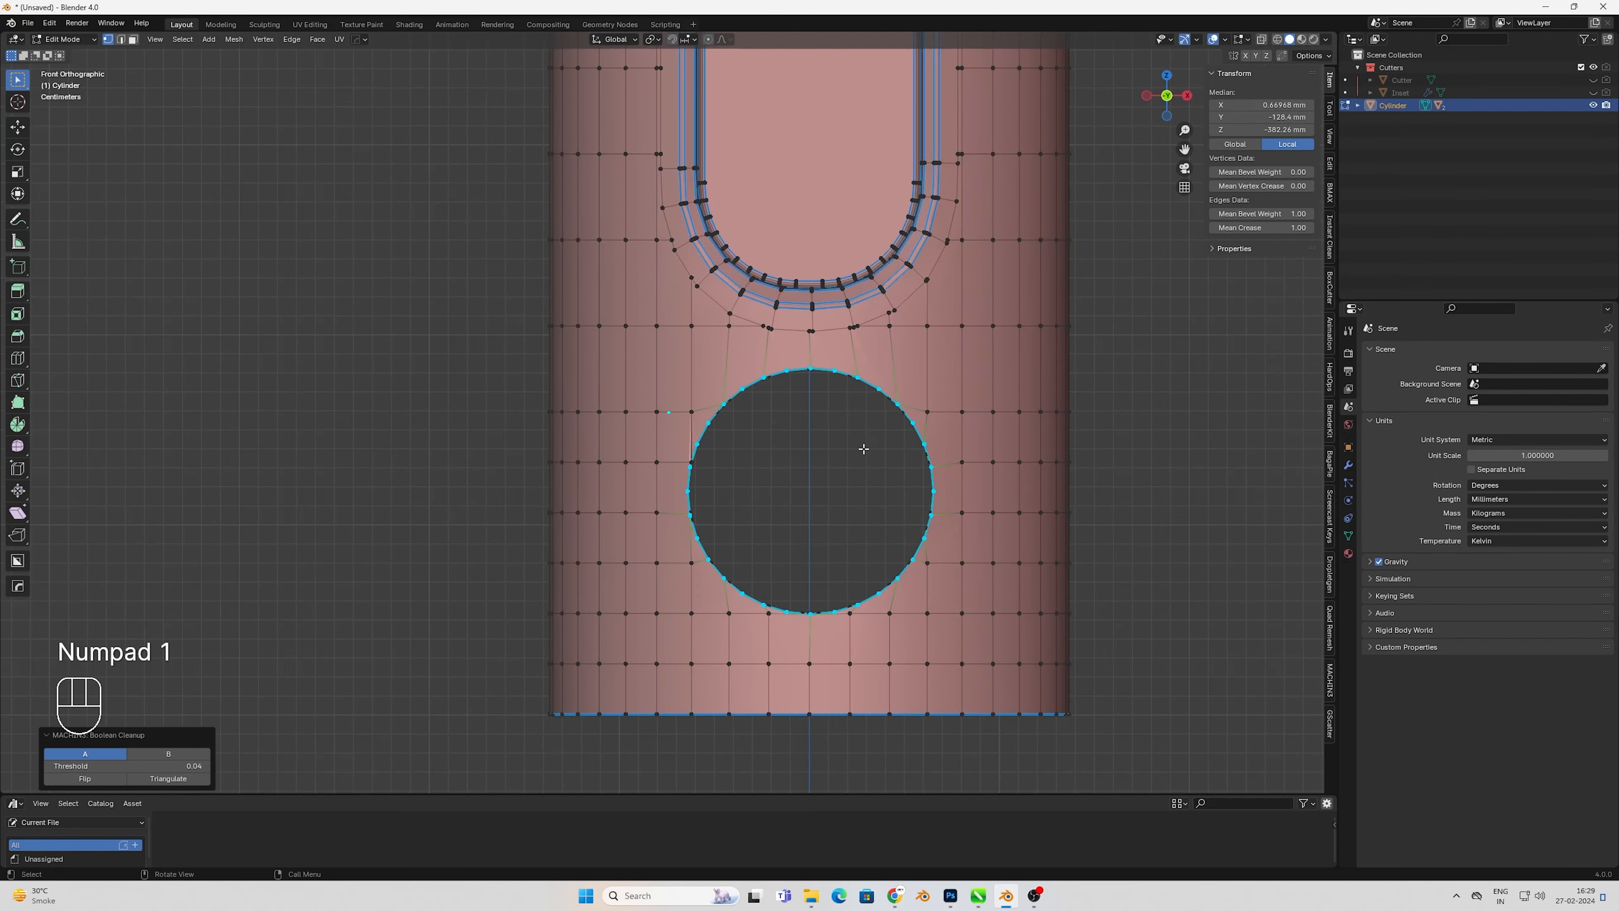
middle_click_drag(1006, 511, 987, 506, "shift")
key("y")
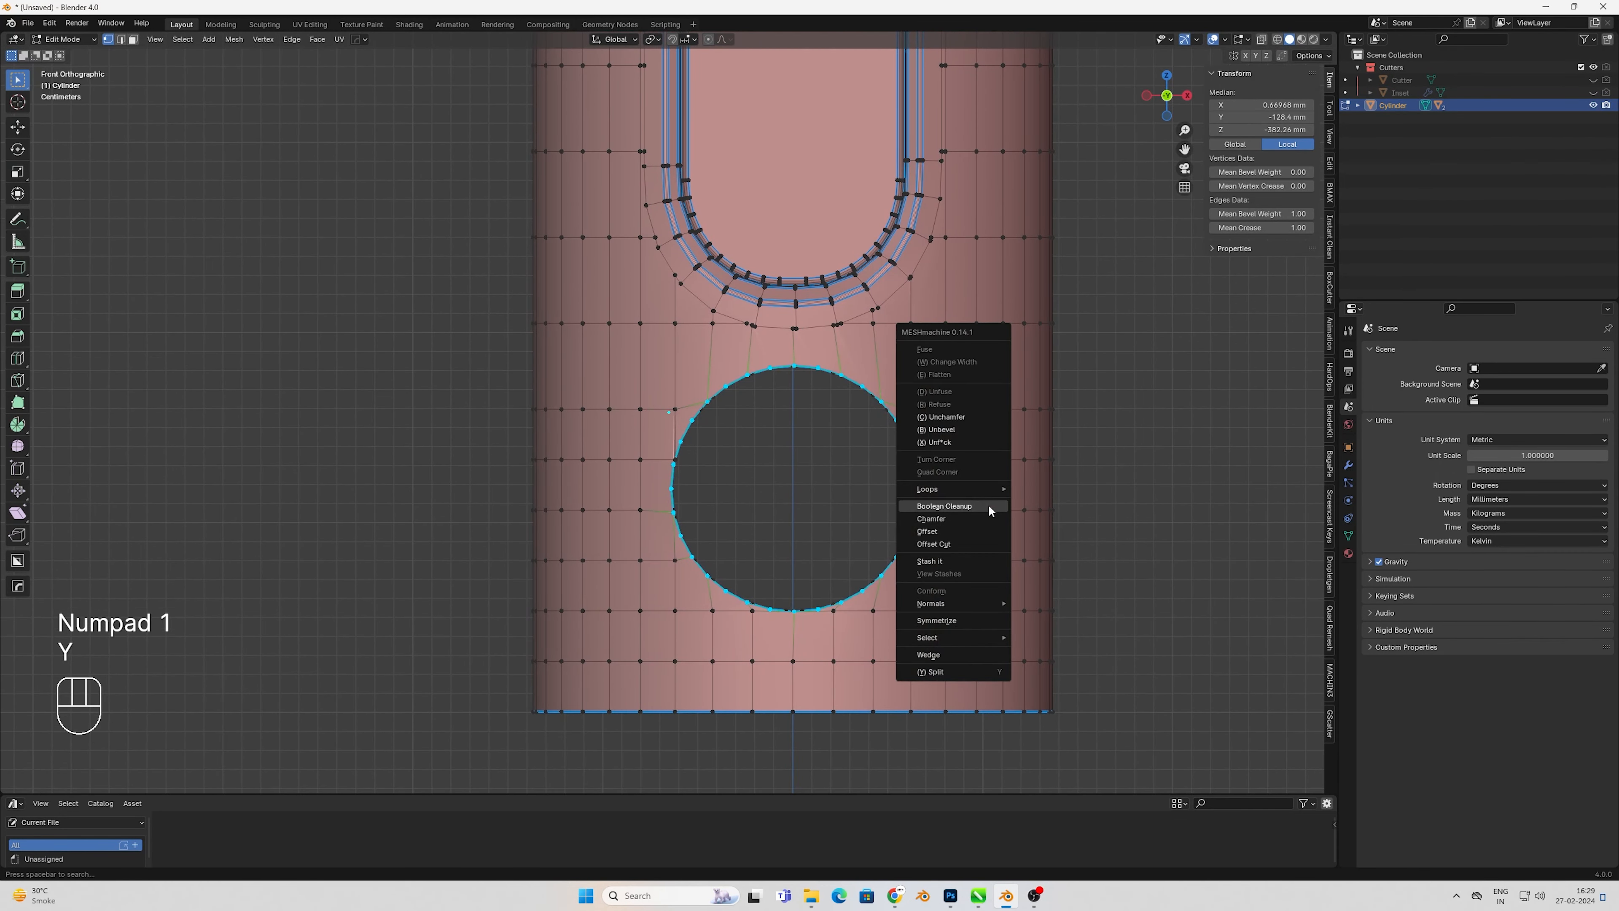
left_click(975, 540)
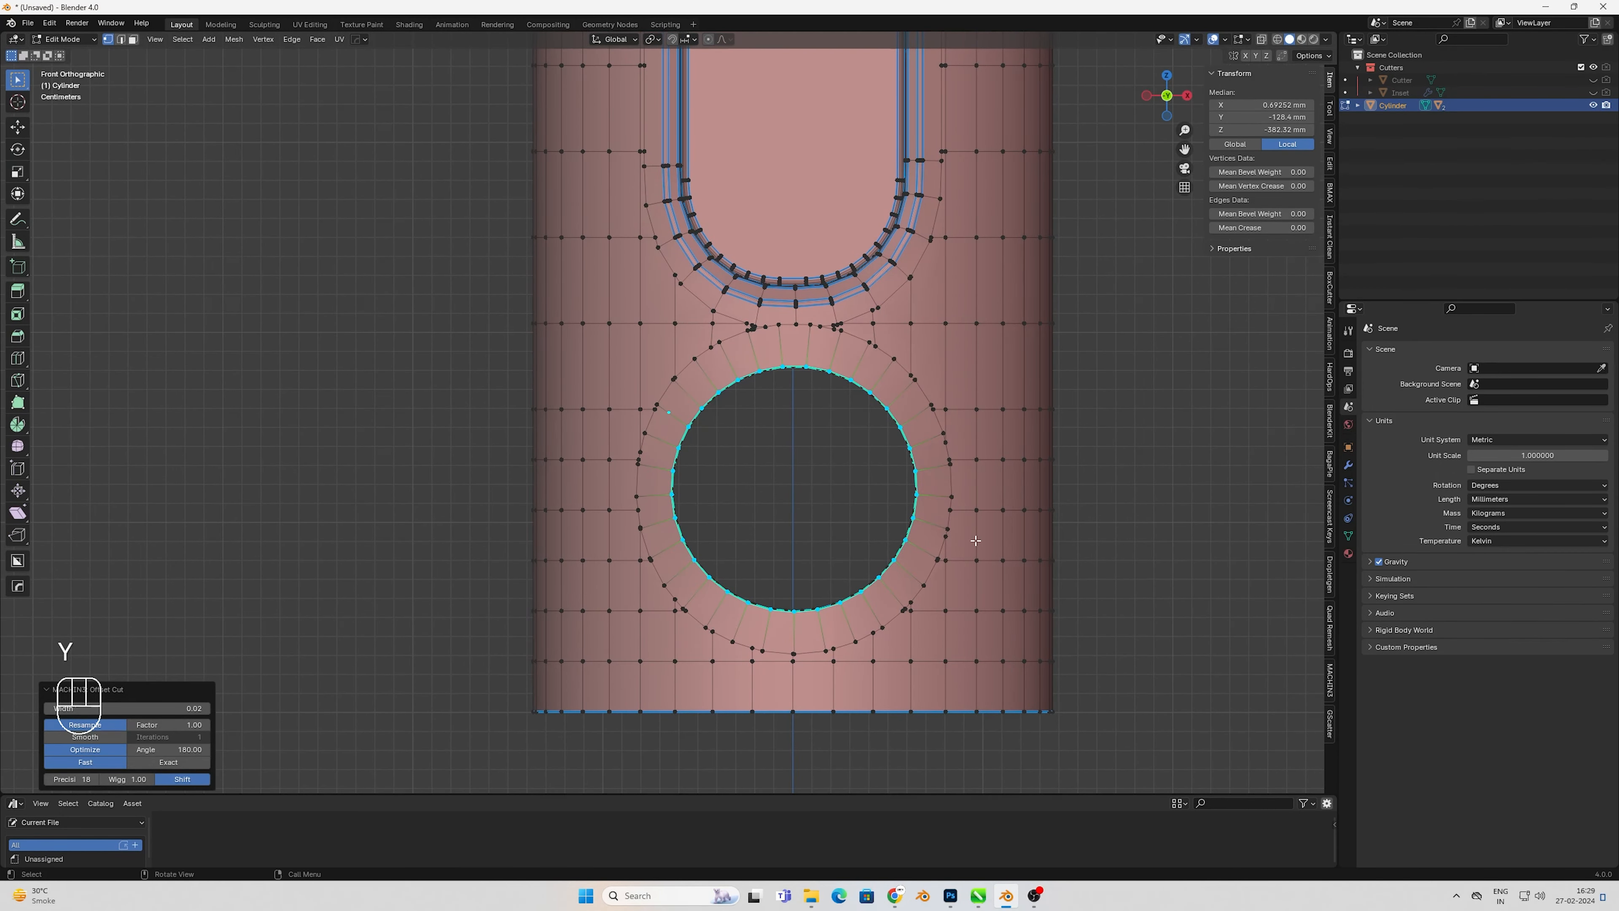
- Bevel the hole's front rim by about 13.6 mm with 8 segments, and sharpen the cylinder with Ssharp at 30°
middle_click_drag(943, 557, 915, 560)
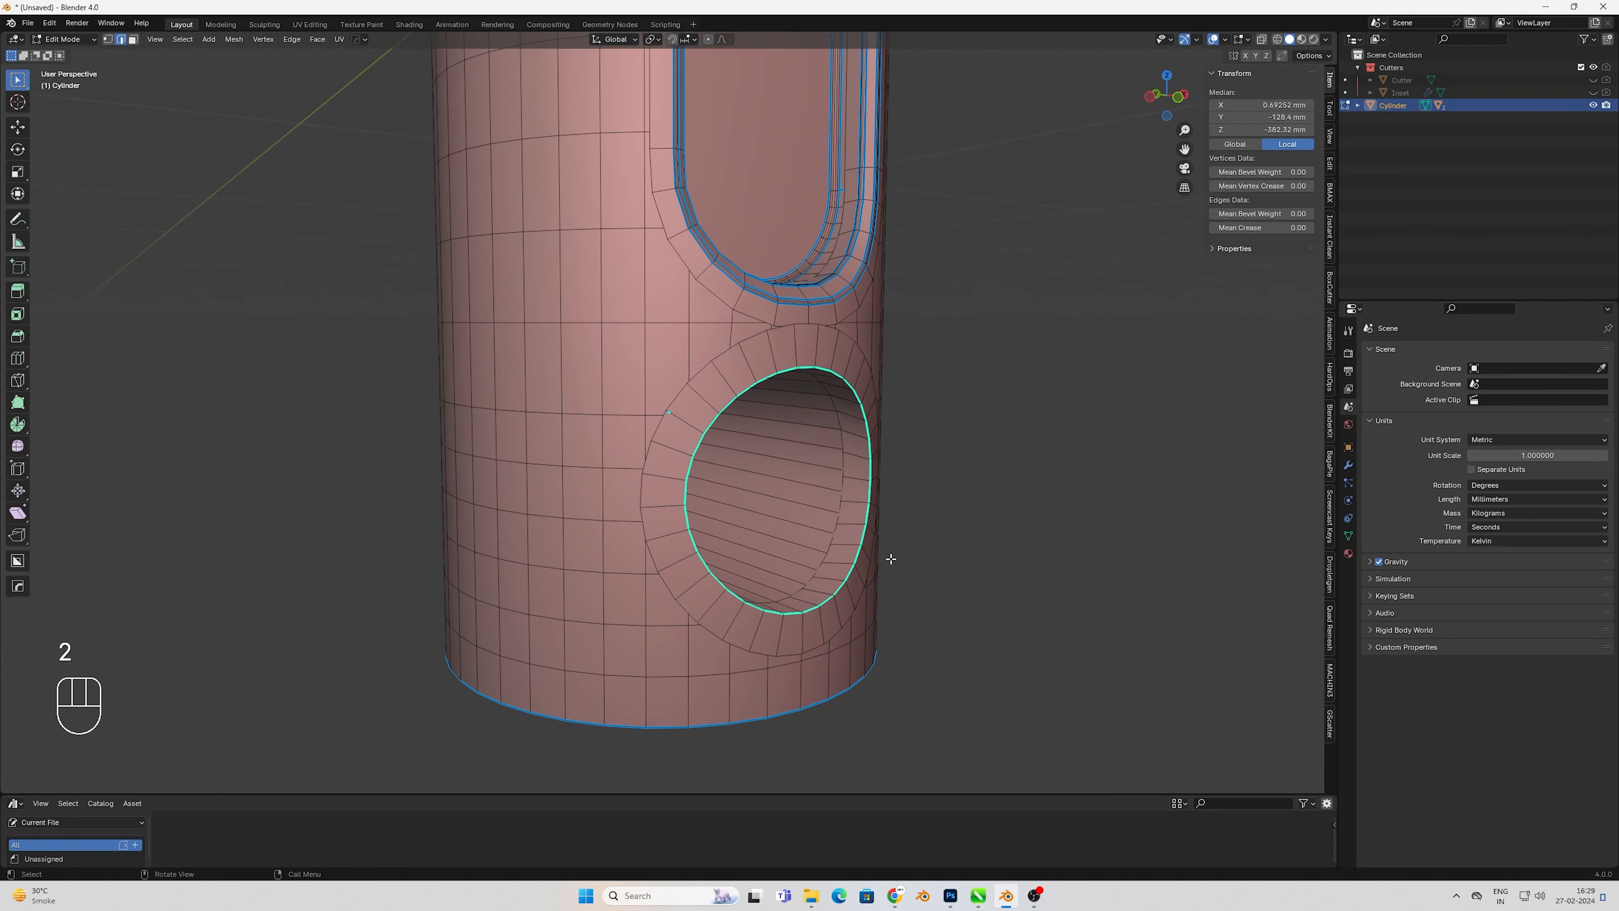
key("ctrl+b")
scroll(911, 571, "up", 10)
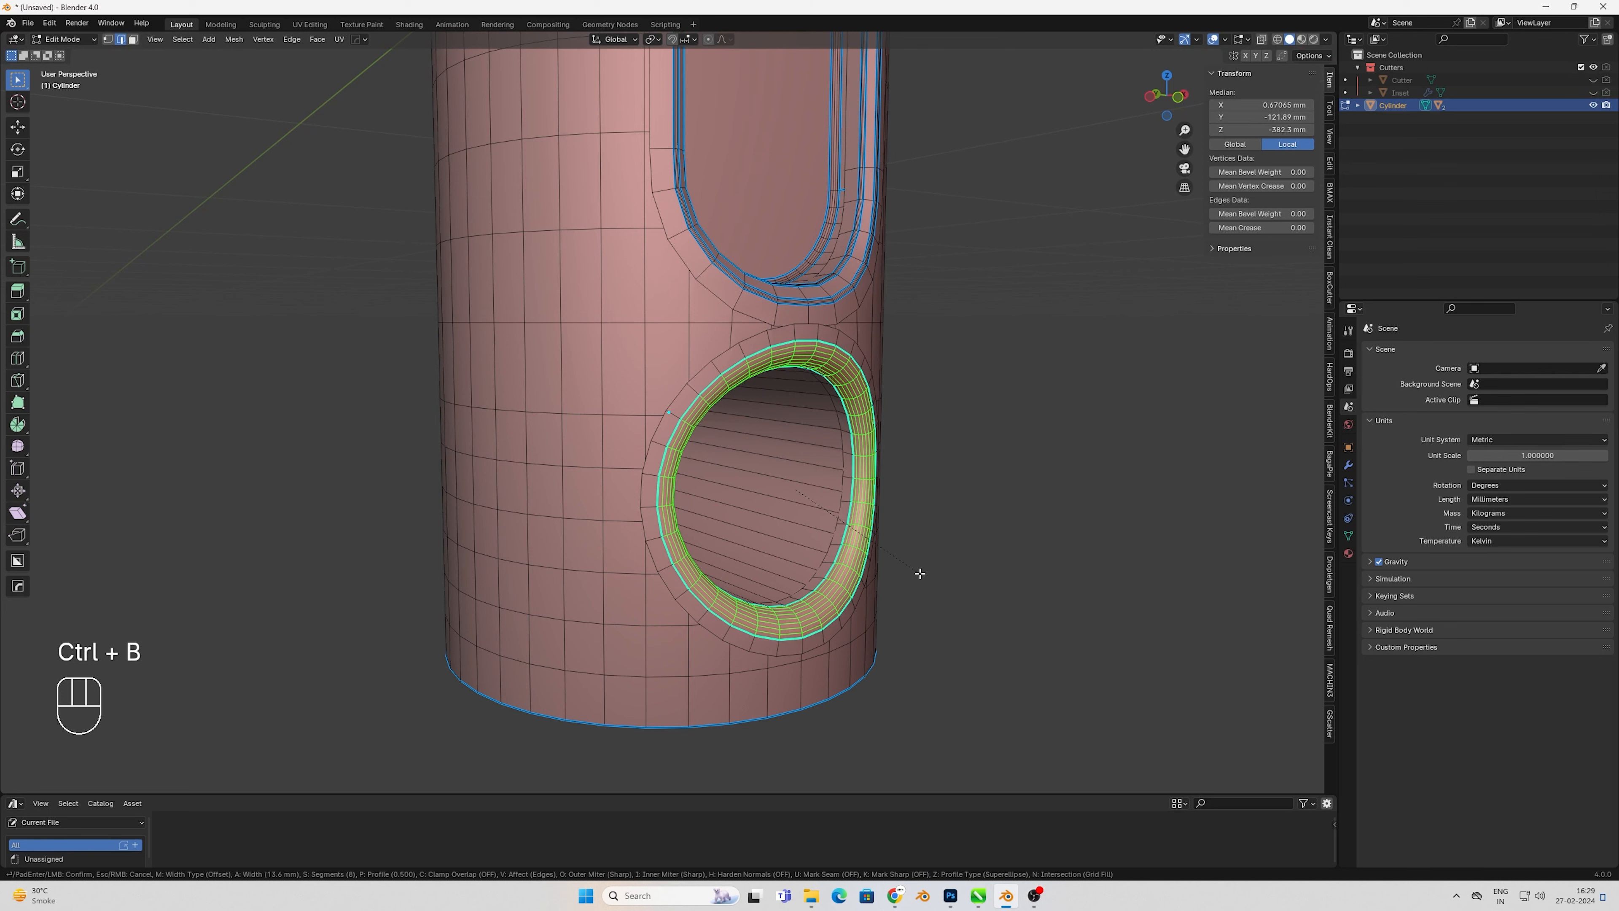
left_click(920, 574)
key("Tab")
key("w")
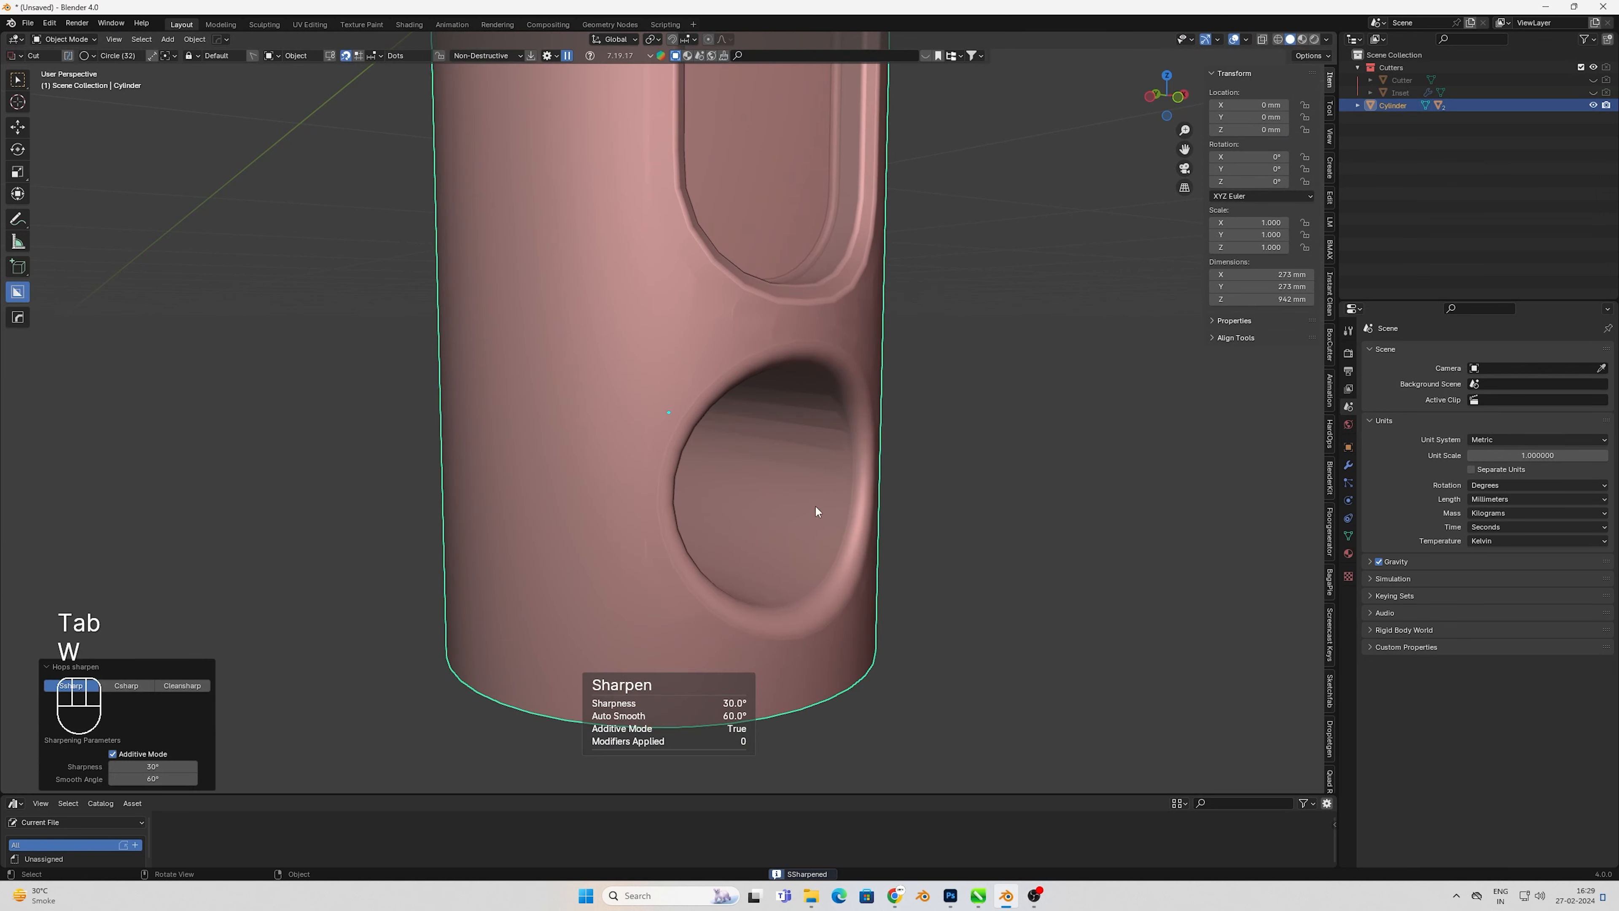
- Symmetrize the whole cylinder mesh along Y from negative to positive with MESHmachine, and reapply Ssharp at 30° sharpness
key("Tab")
key("a")
key("alt+x")
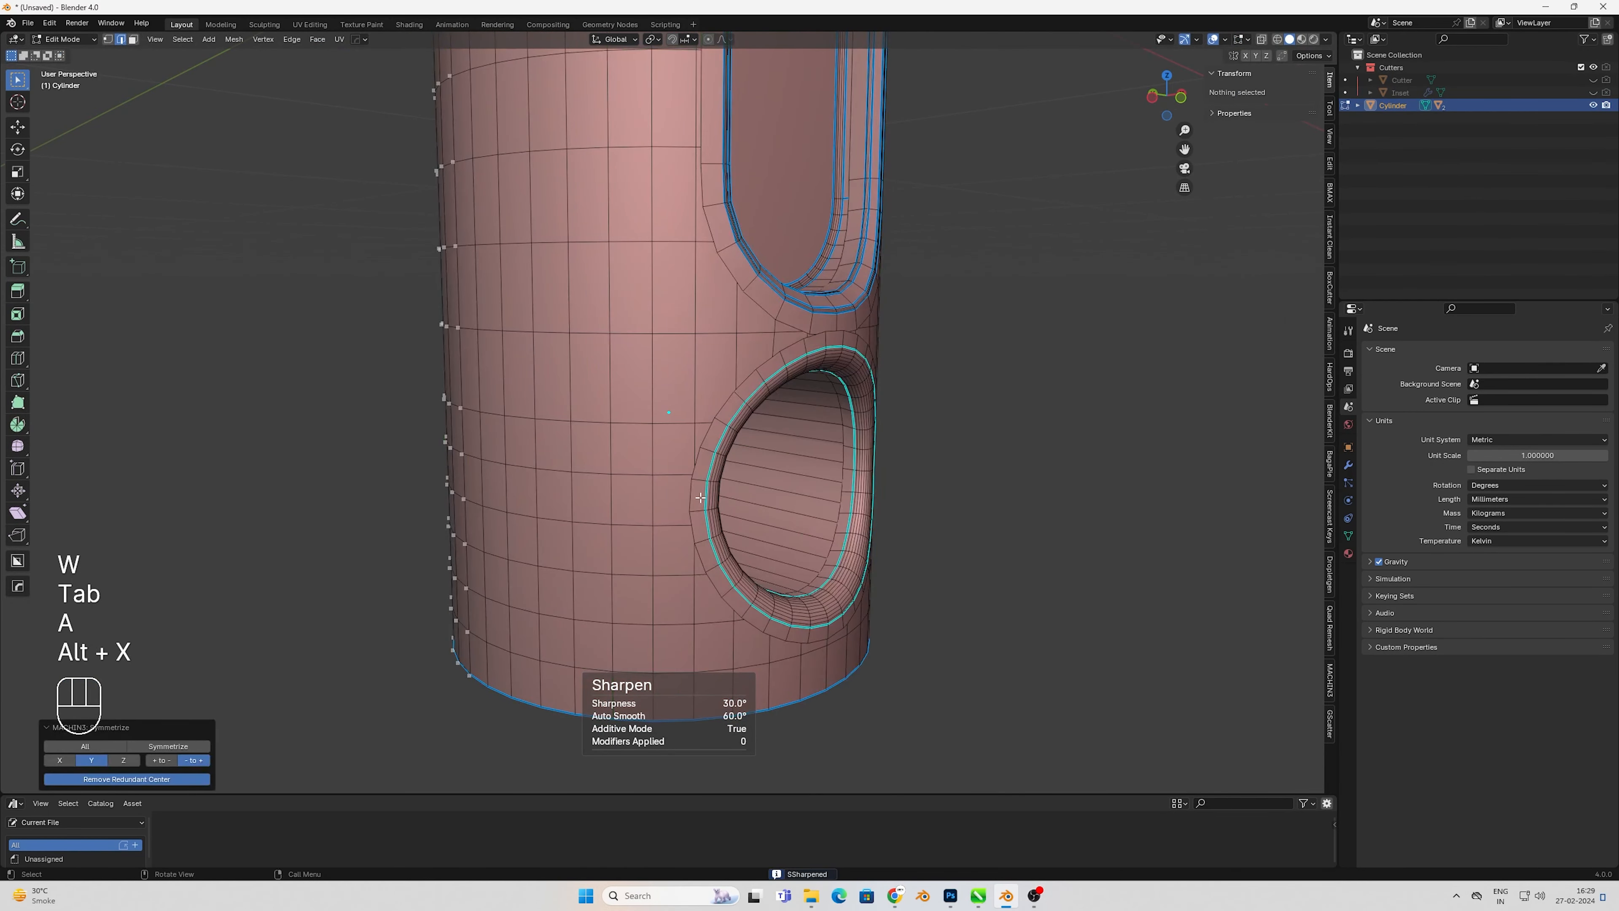
middle_click_drag(704, 498, 638, 495)
key("Tab")
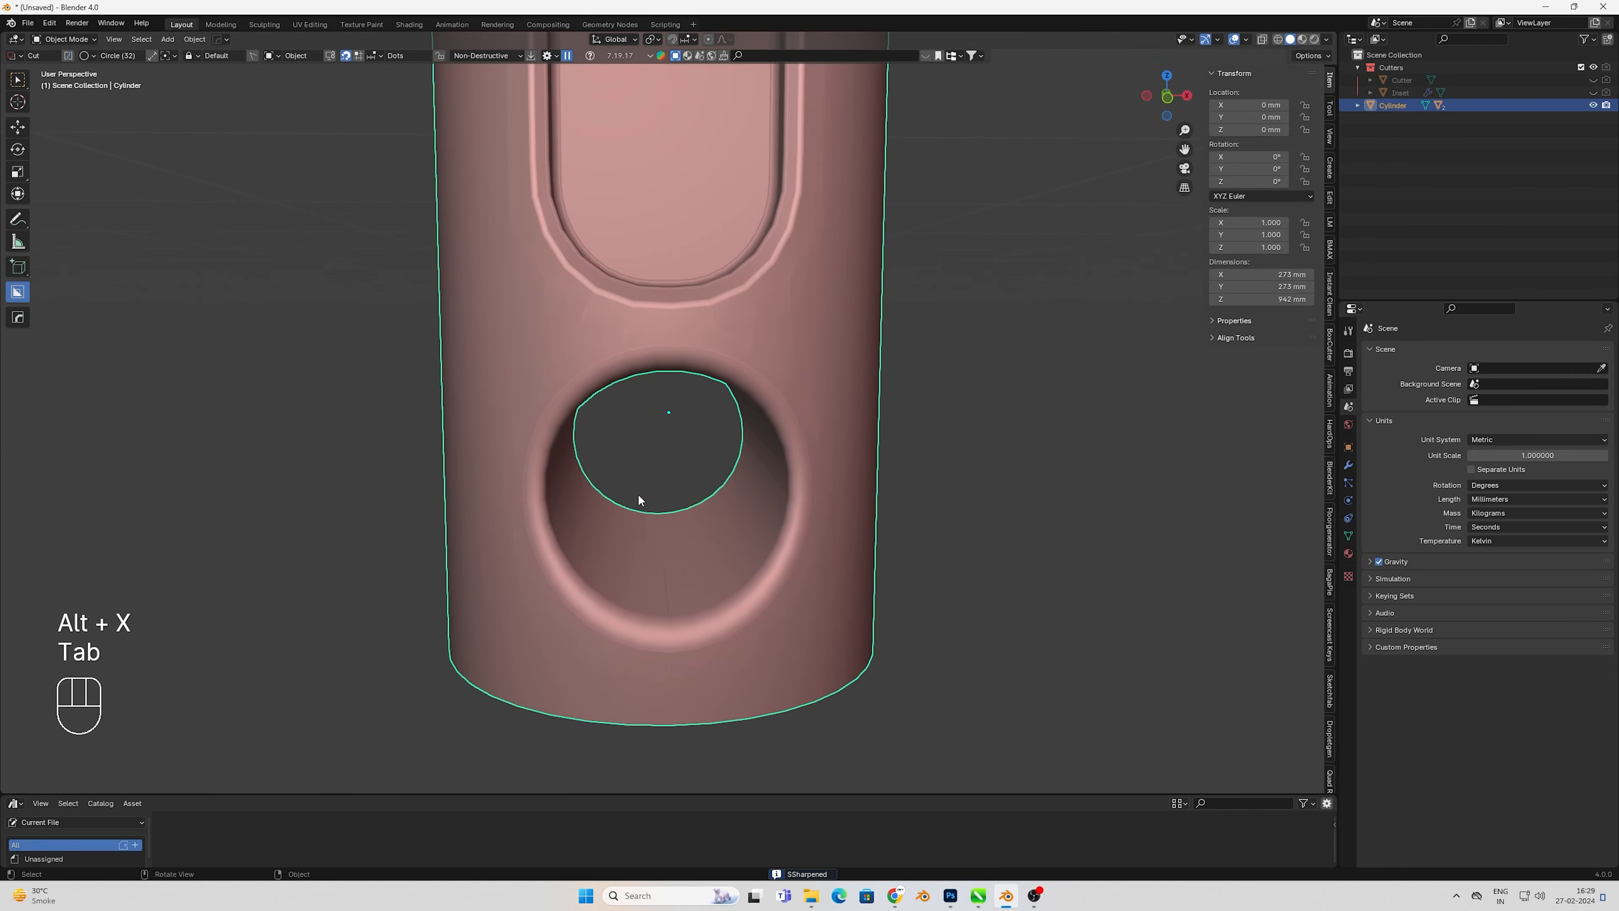
key("KP_1")
key("w")
- Inset the cylinder's flat bottom face by about 13.44 mm in Edit Mode
scroll(681, 546, "down", 8)
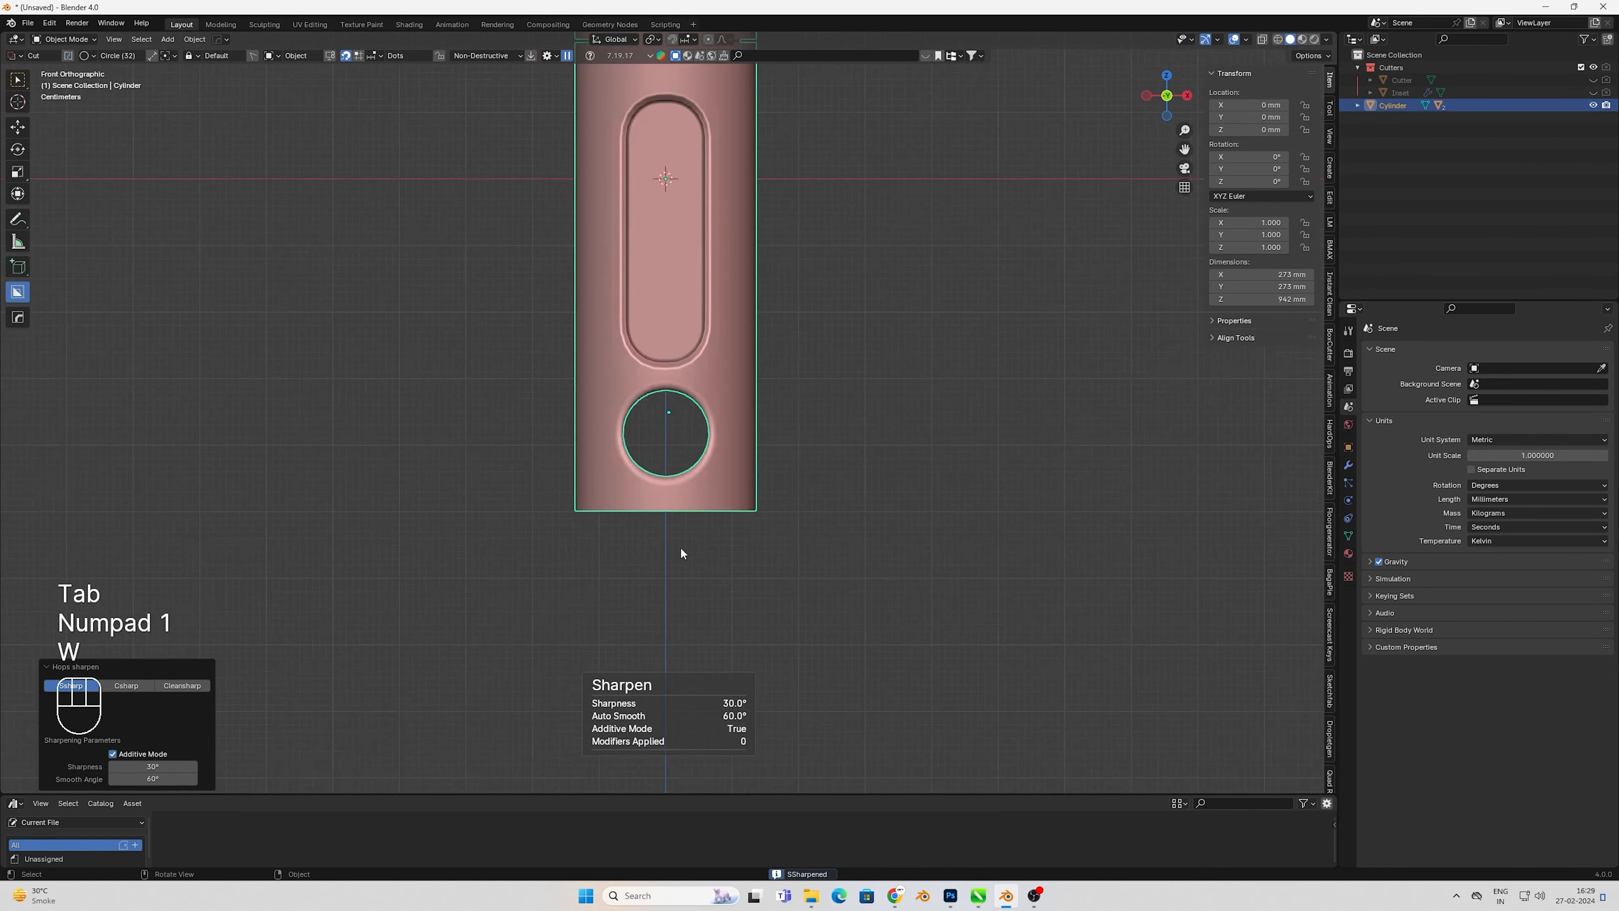
scroll(764, 358, "up", 3)
middle_click_drag(639, 510, 639, 427)
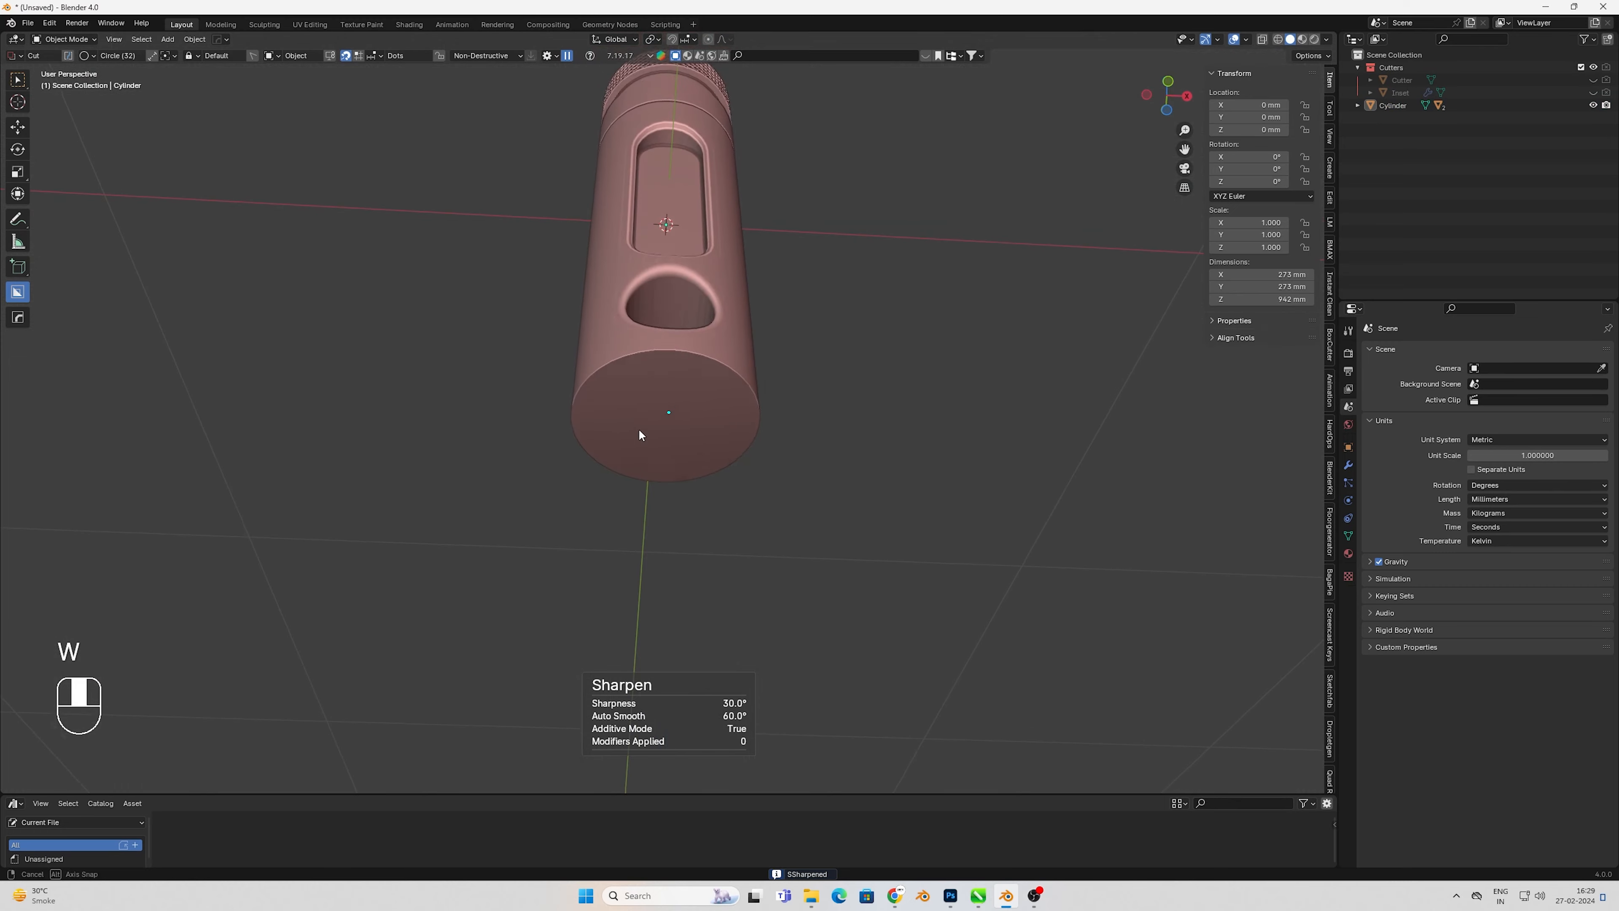
key("Tab")
key("3")
left_click(690, 422)
key("KP_1")
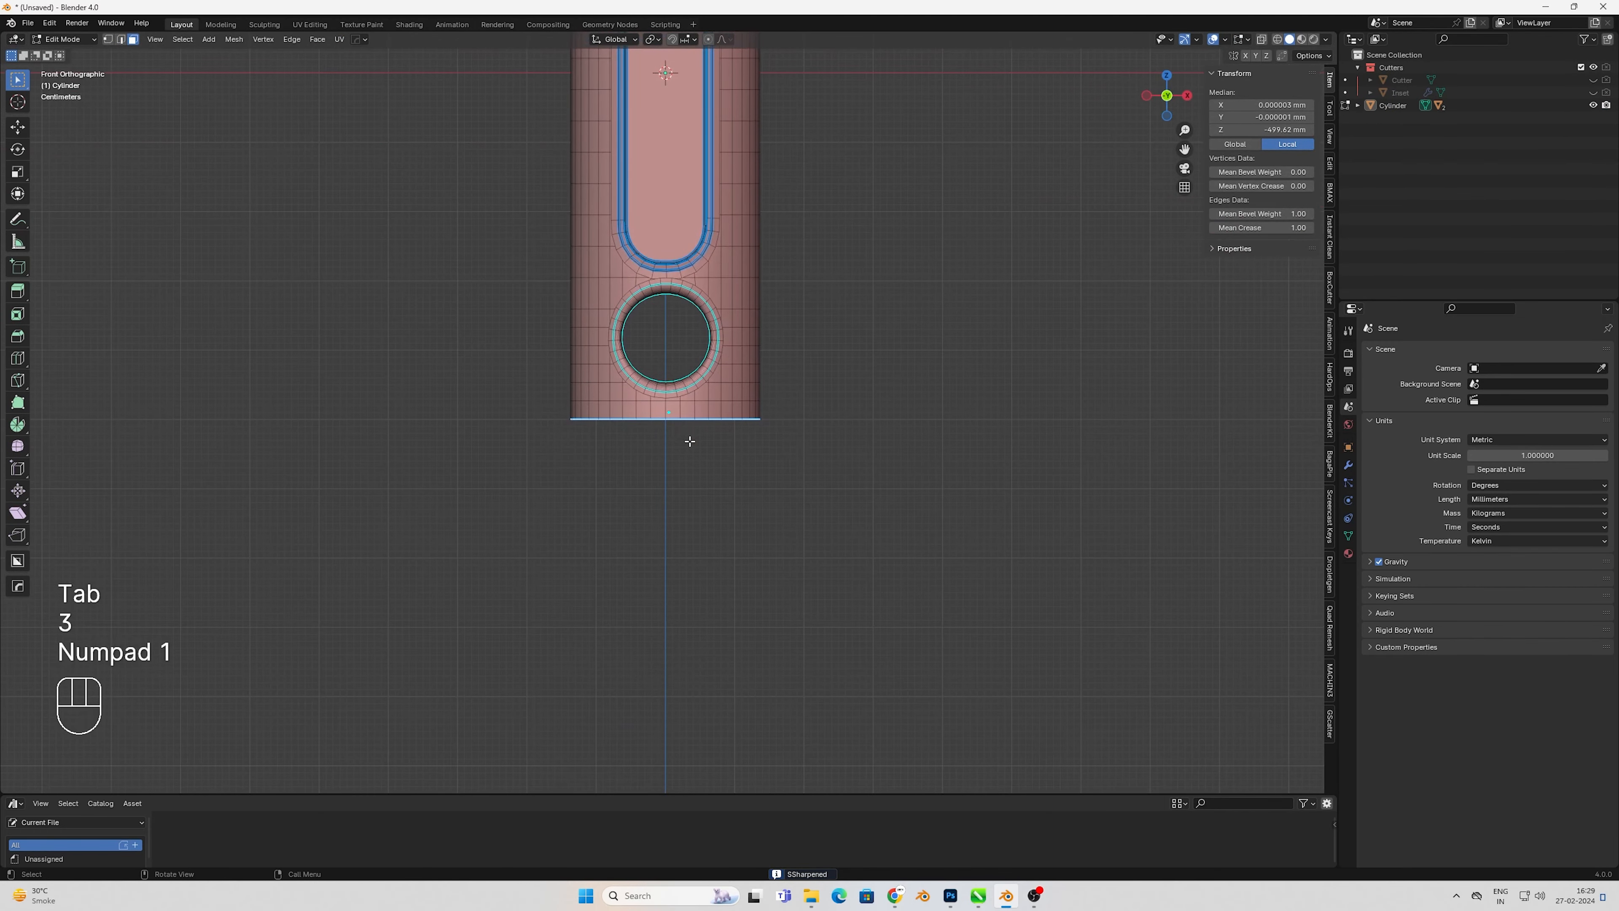
scroll(787, 550, "up", 4)
middle_click_drag(787, 550, 783, 462)
key("i")
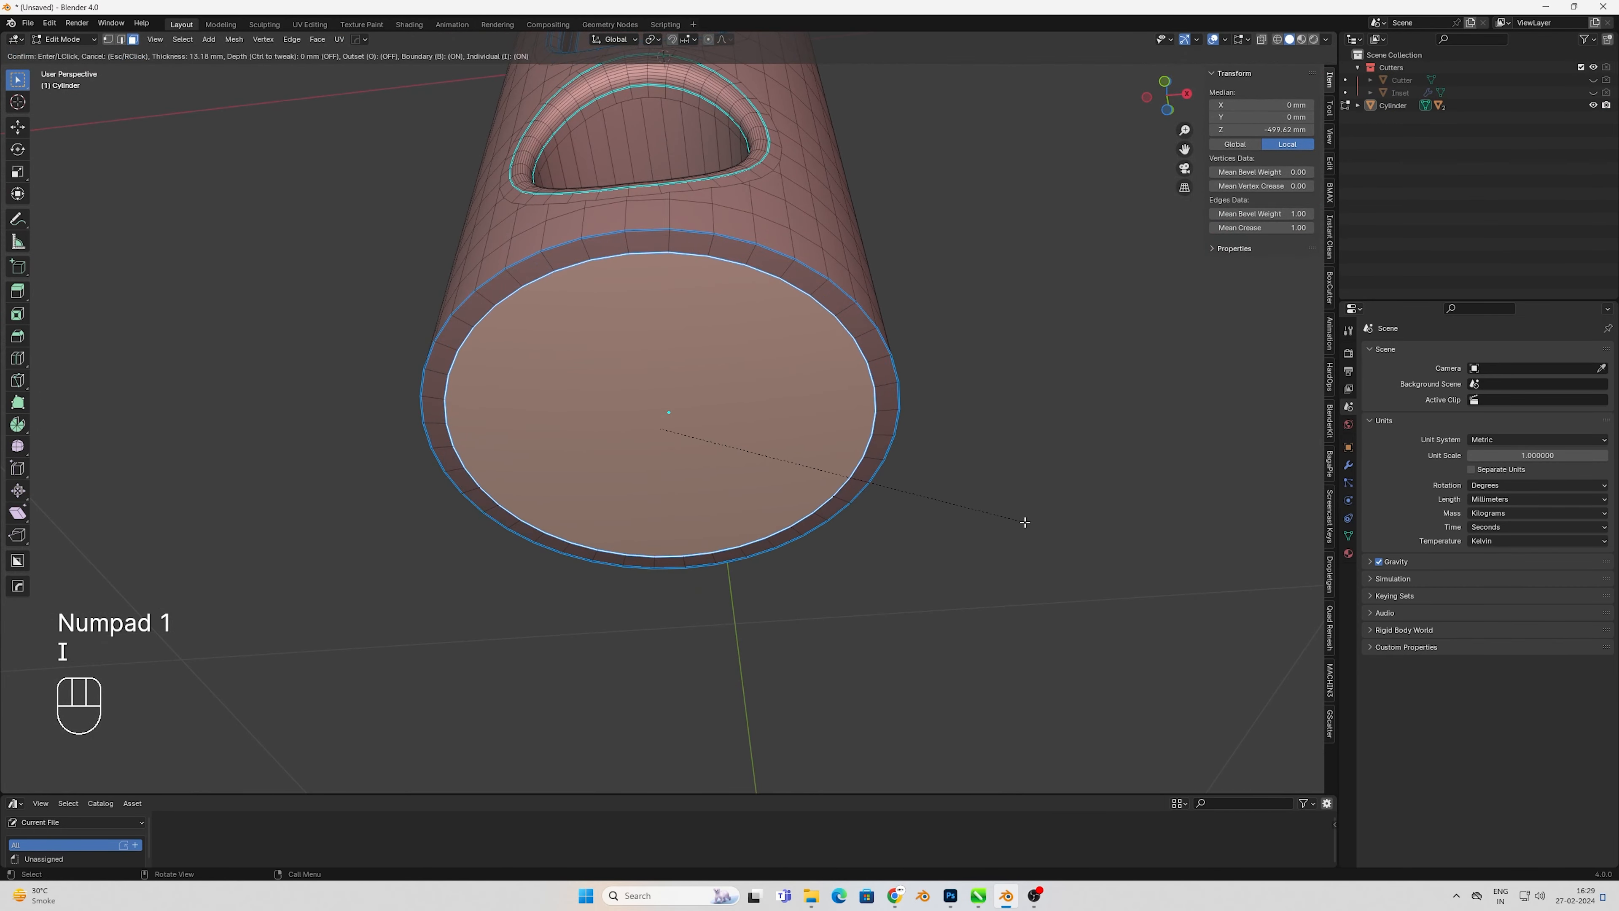
left_click(1024, 523)
- Extrude the inset bottom face about 39.92 mm upward along Z into the cylinder
key("KP_1")
key("z")
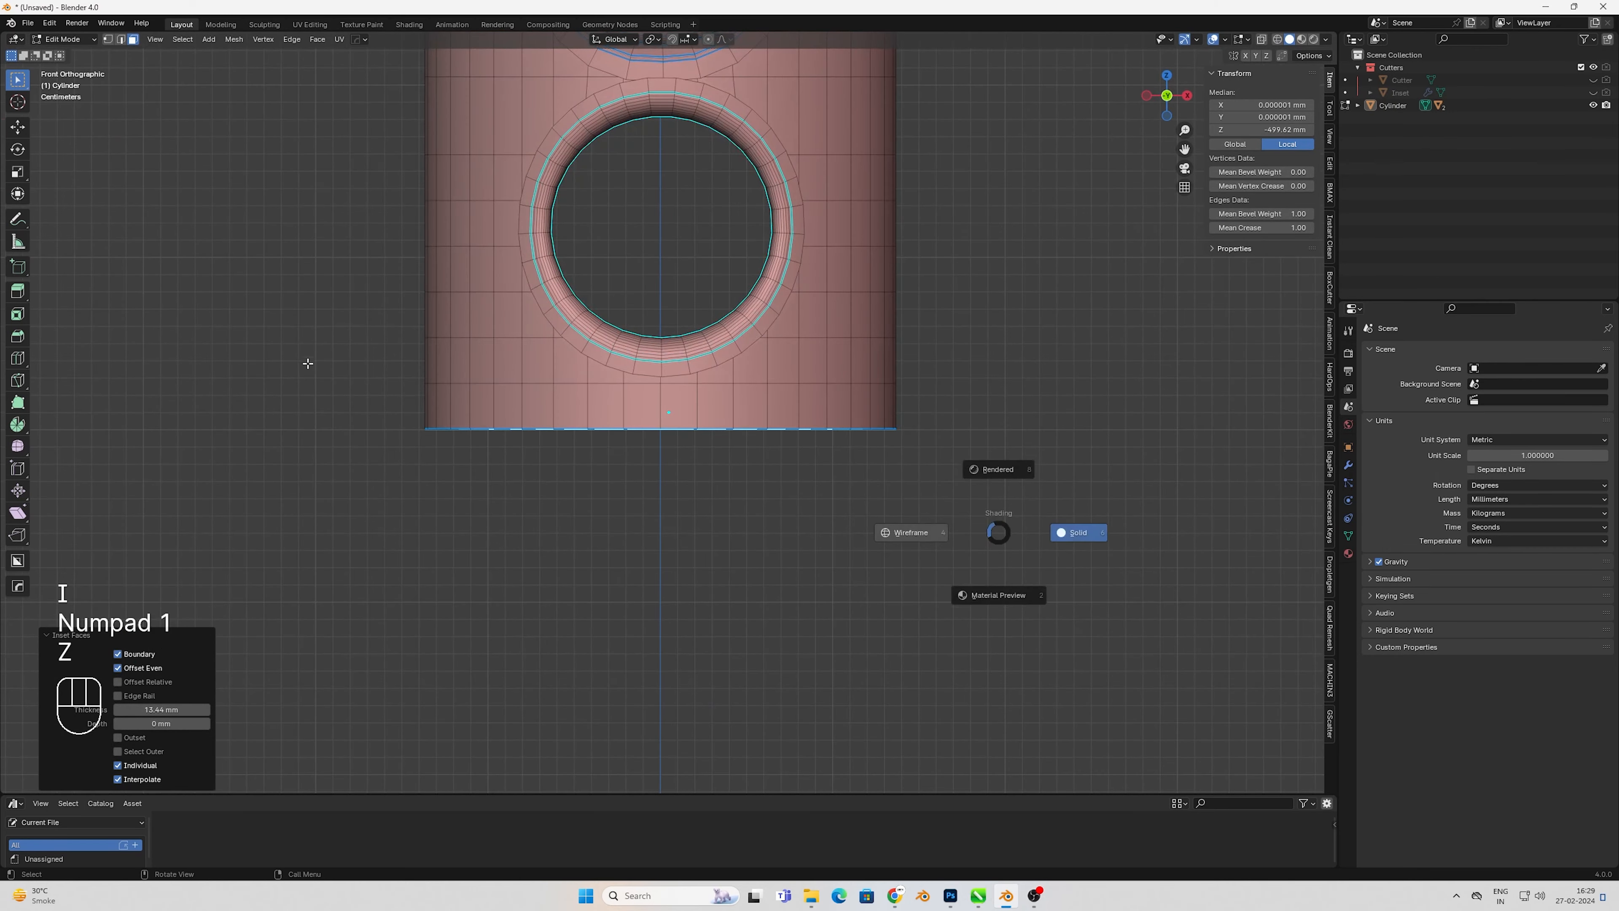
left_click(307, 362)
scroll(607, 436, "up", 3)
middle_click_drag(677, 541, 678, 642, "shift")
key("e")
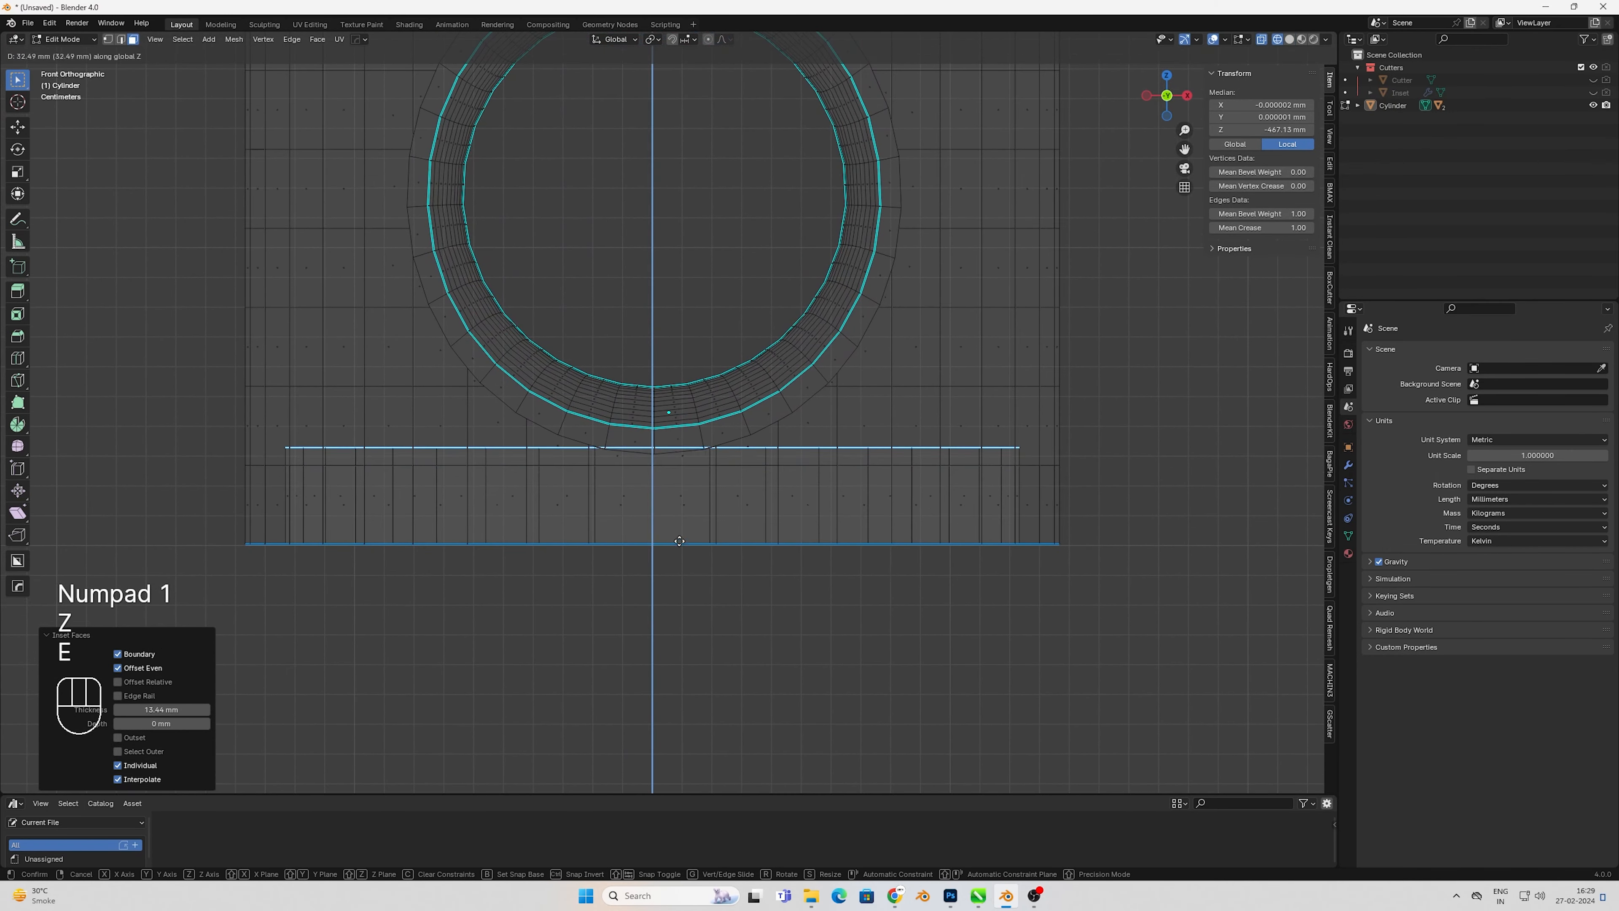
middle_click_drag(616, 581, 631, 481)
key("z")
middle_click_drag(875, 500, 877, 479)
- Inset the recessed bottom face by about 13.24 mm and extrude it about 78.36 mm further up along Z
key("i")
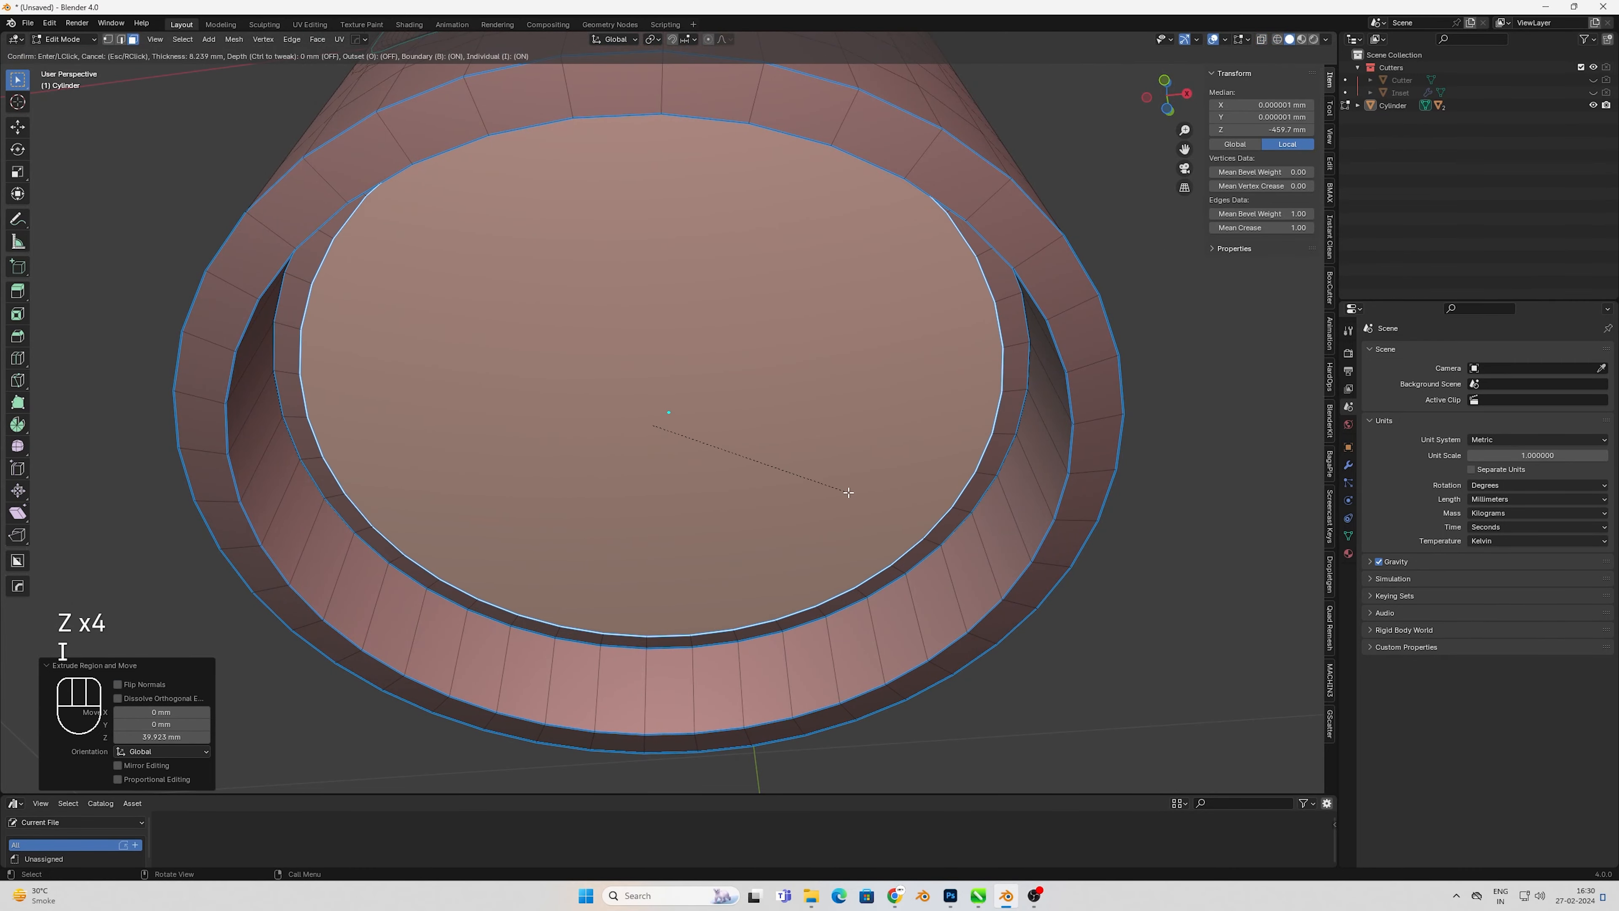
left_click(831, 491)
key("KP_1")
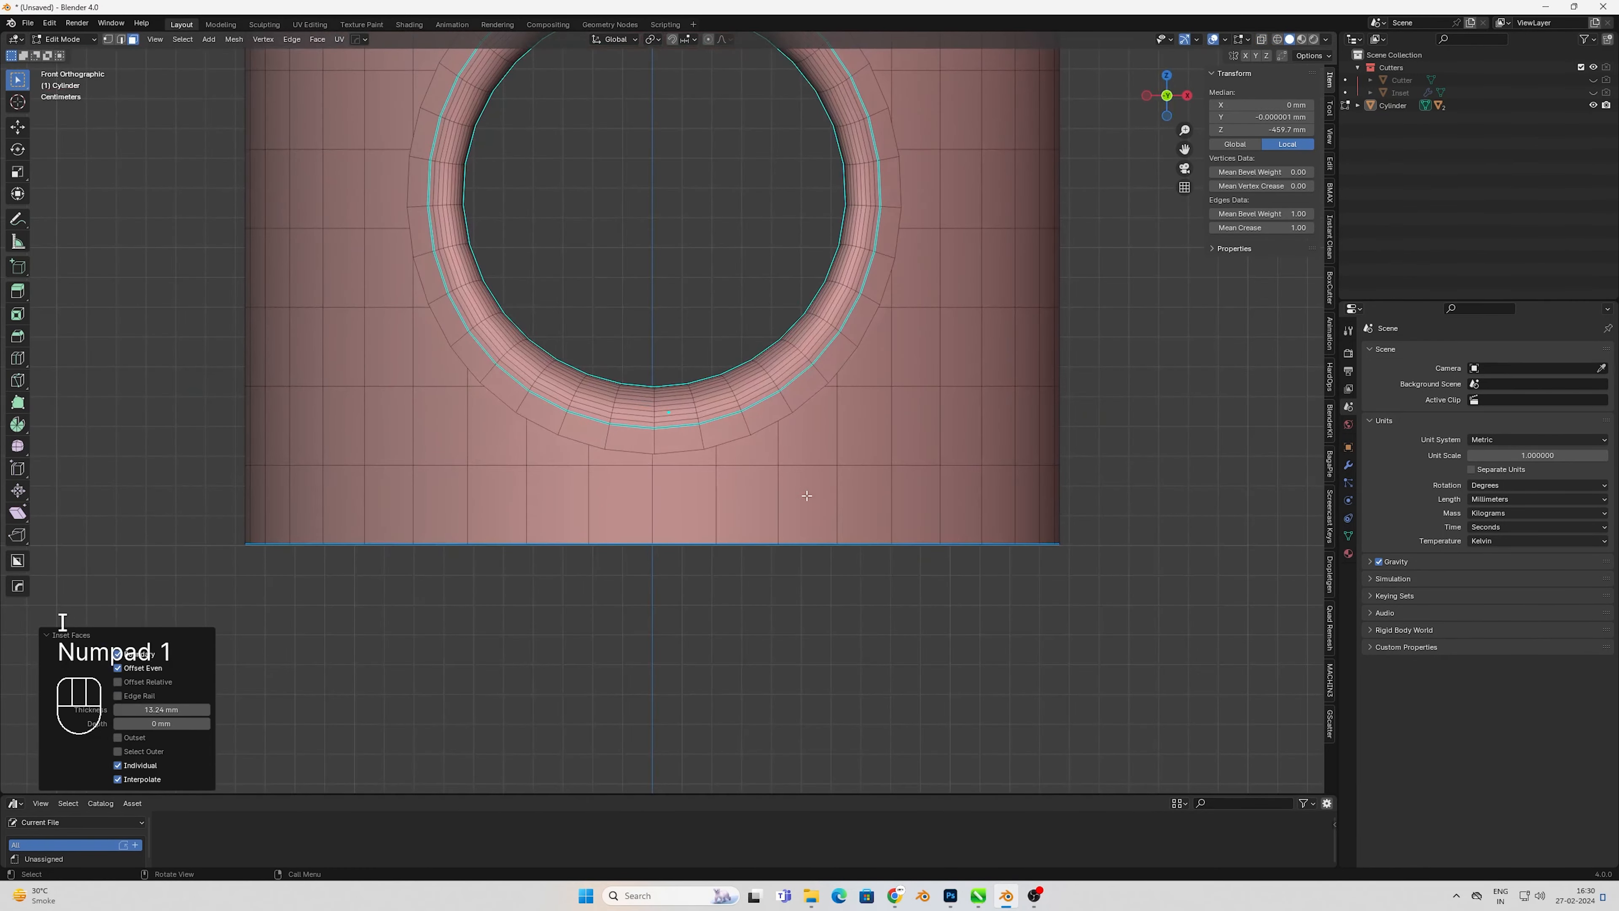
key("shift+z")
key("e")
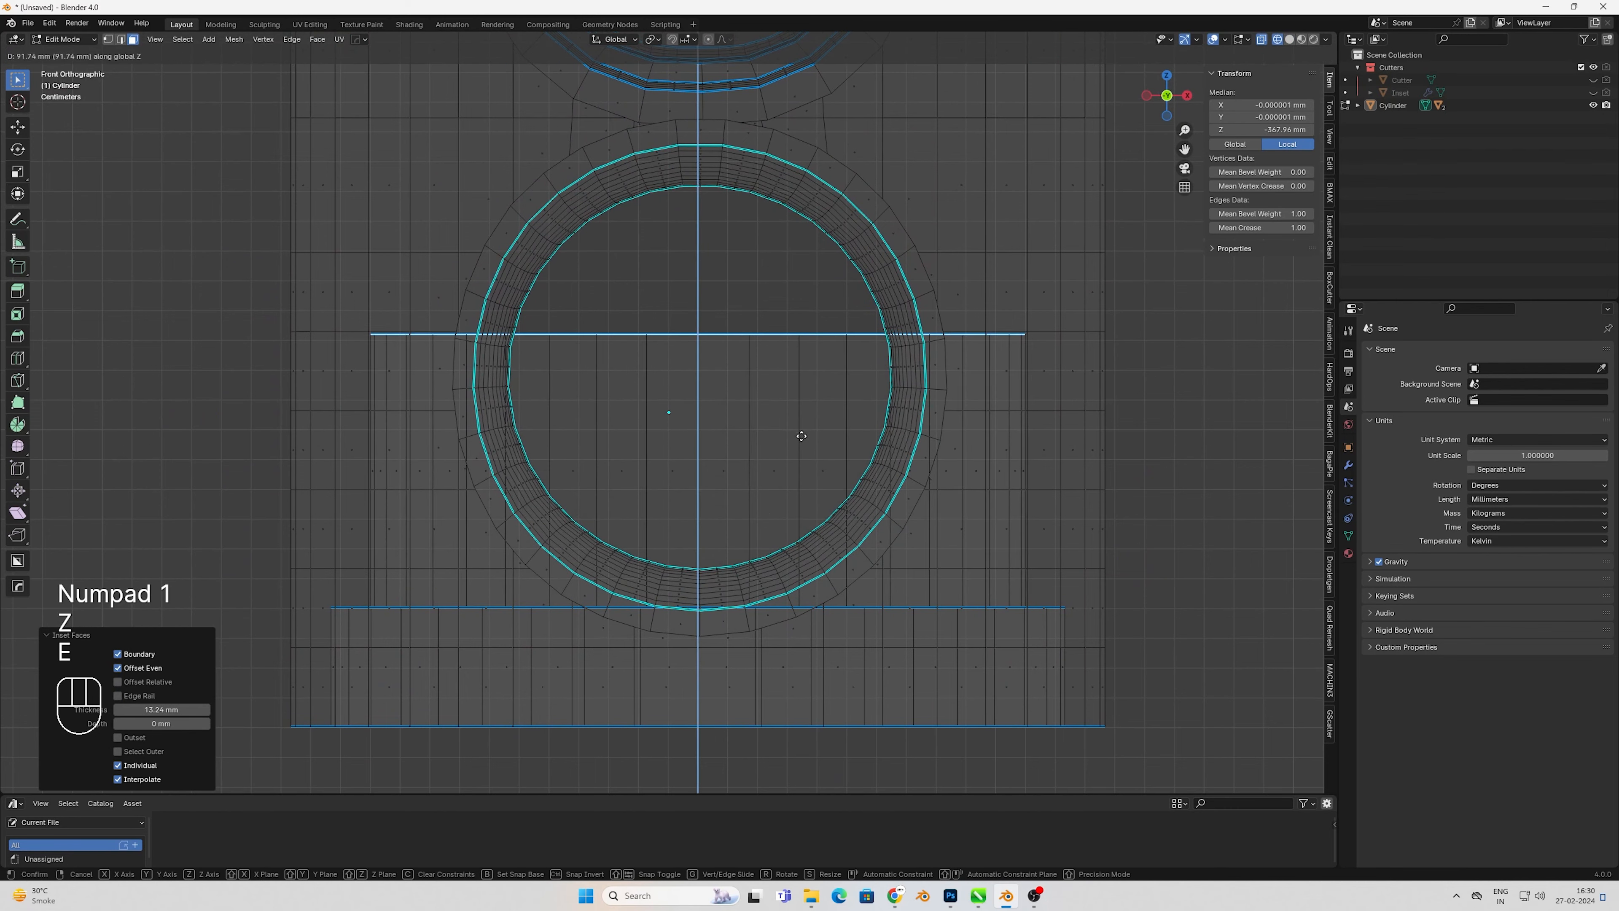
key("z")
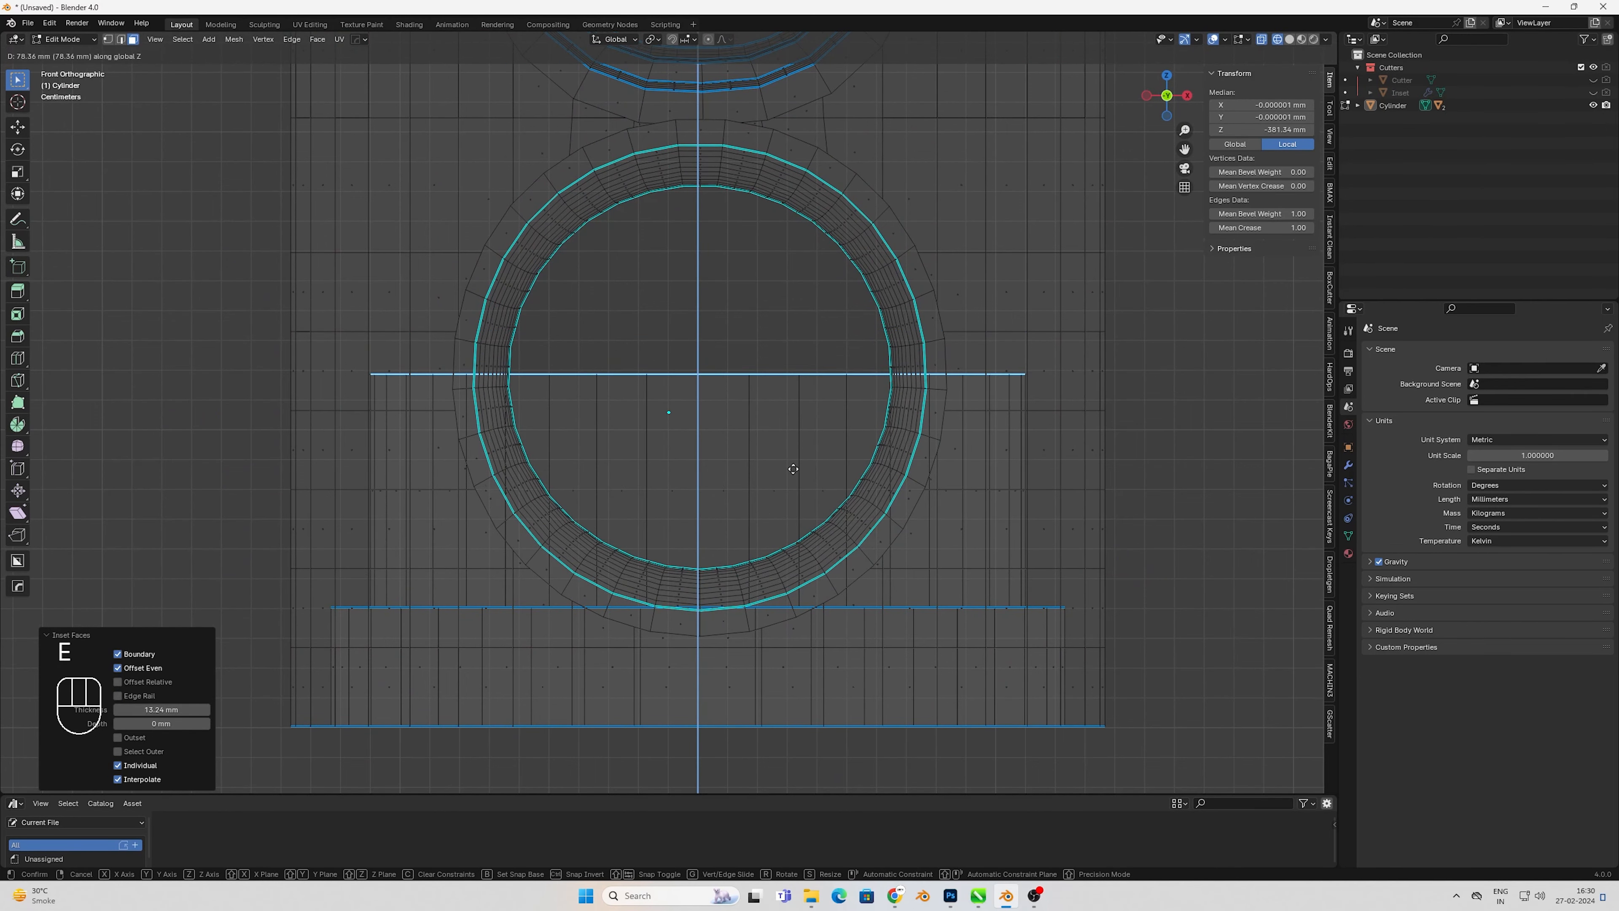
key("z")
key("z")
key("z")
left_click(900, 516)
key("shift+z")
- Inset the deeper recessed face by about 16.37 mm and extrude it about 66.05 mm up along Z
mouse_move(900, 517)
middle_mouse_down()
mouse_move(900, 388)
mouse_move(938, 435)
middle_mouse_up()
scroll(955, 424, "down", 3)
key("i")
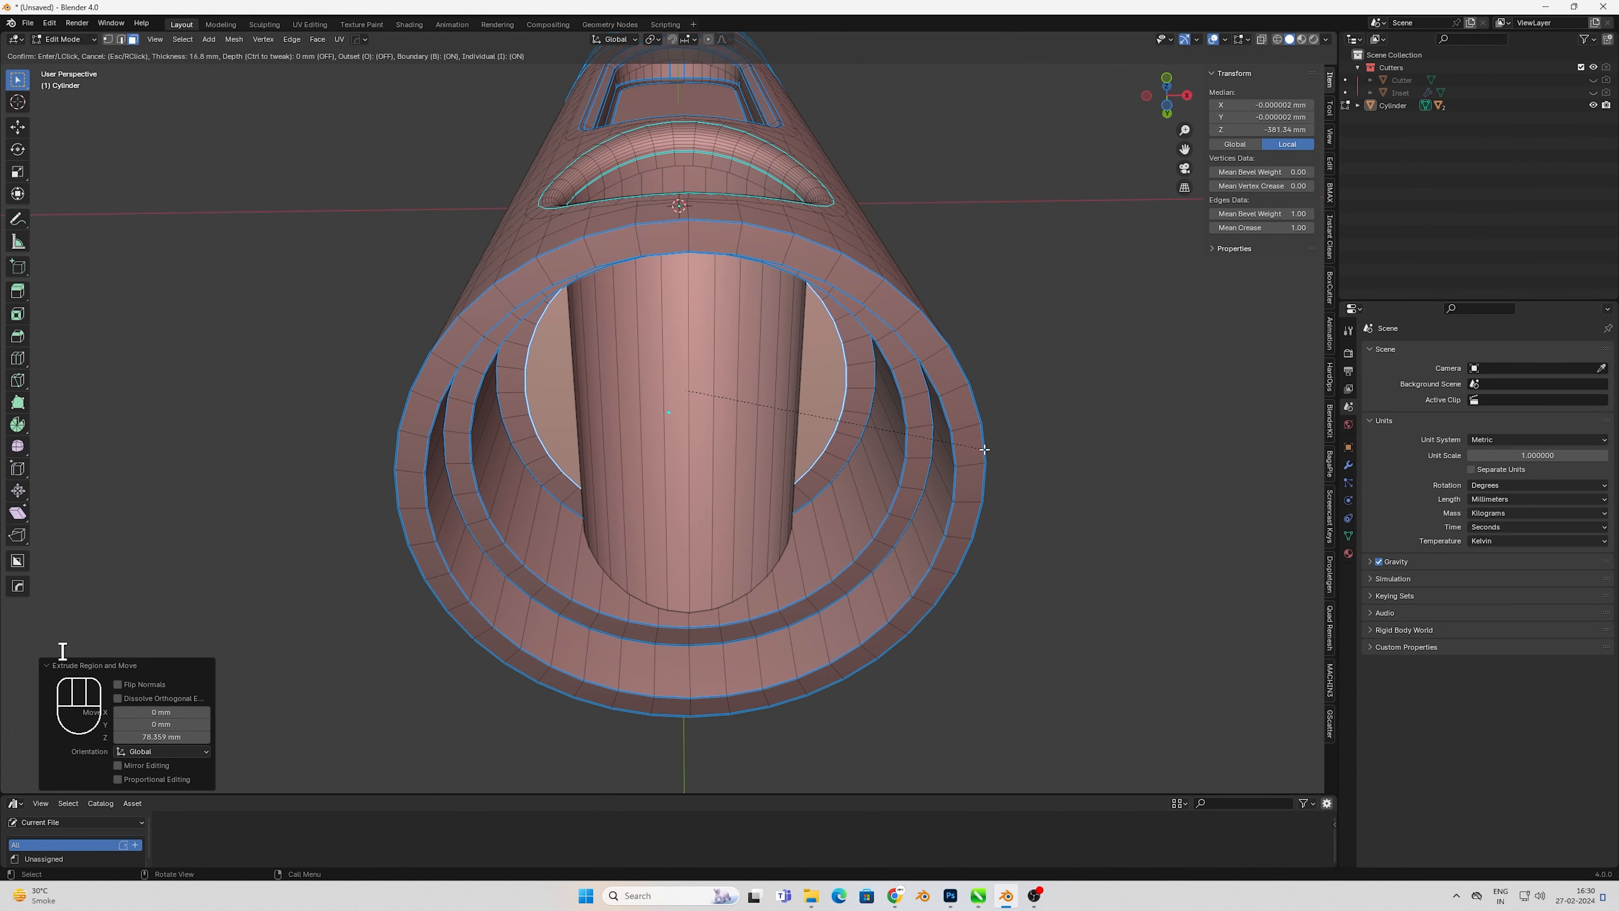
left_click(985, 450)
key("KP_1")
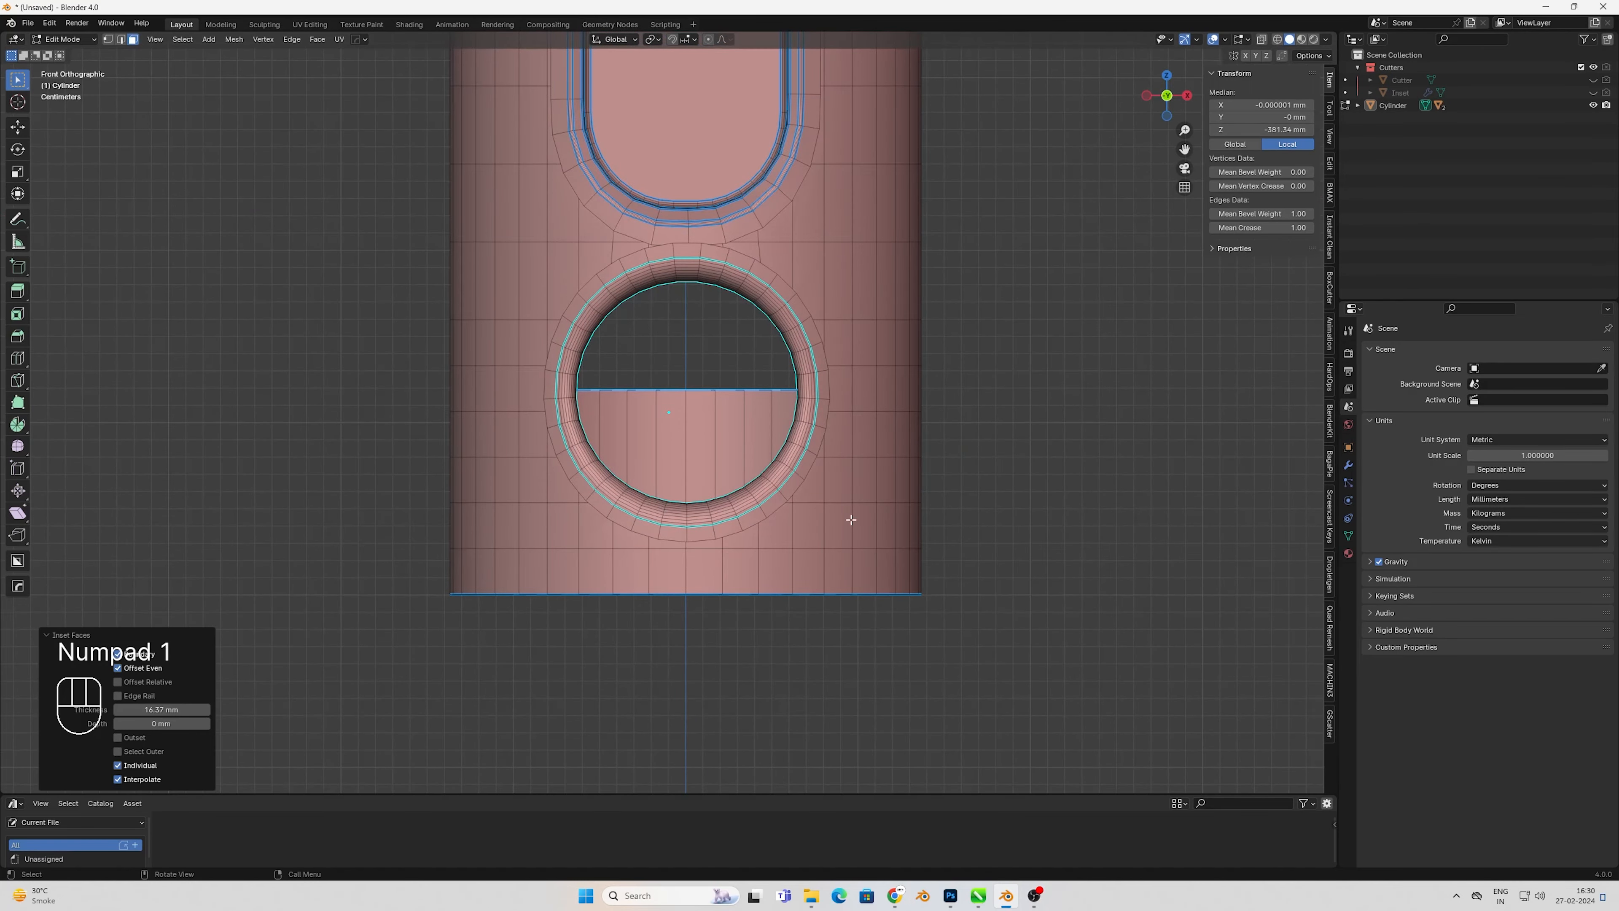
key("e")
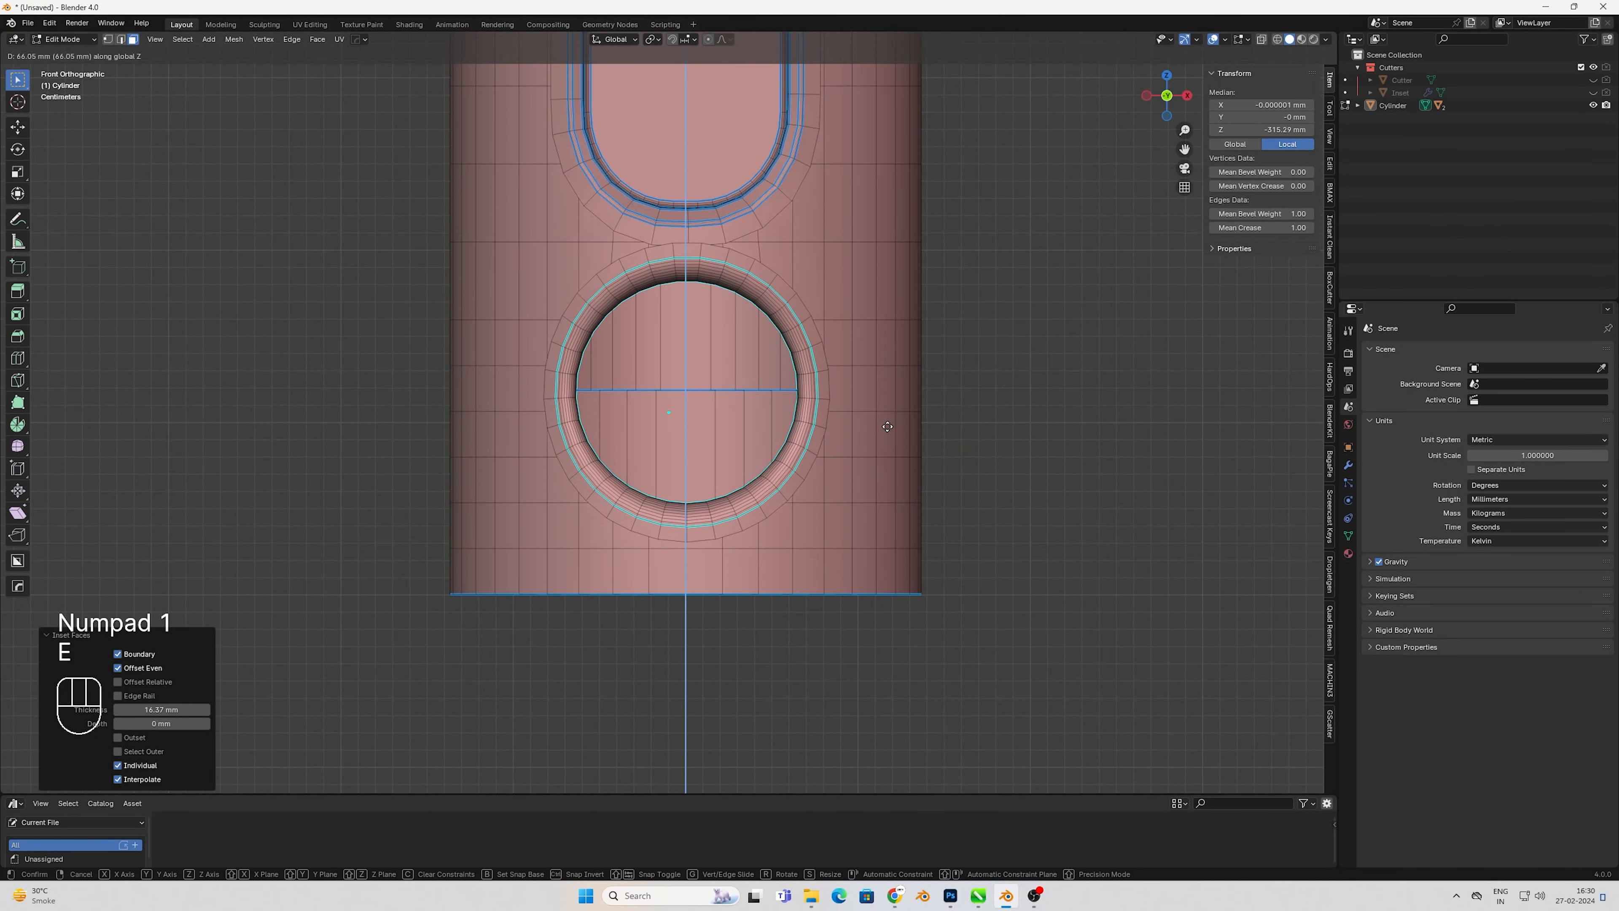
key("z")
key("z")
key("z")
left_click(845, 434)
middle_click_drag(783, 436, 808, 505)
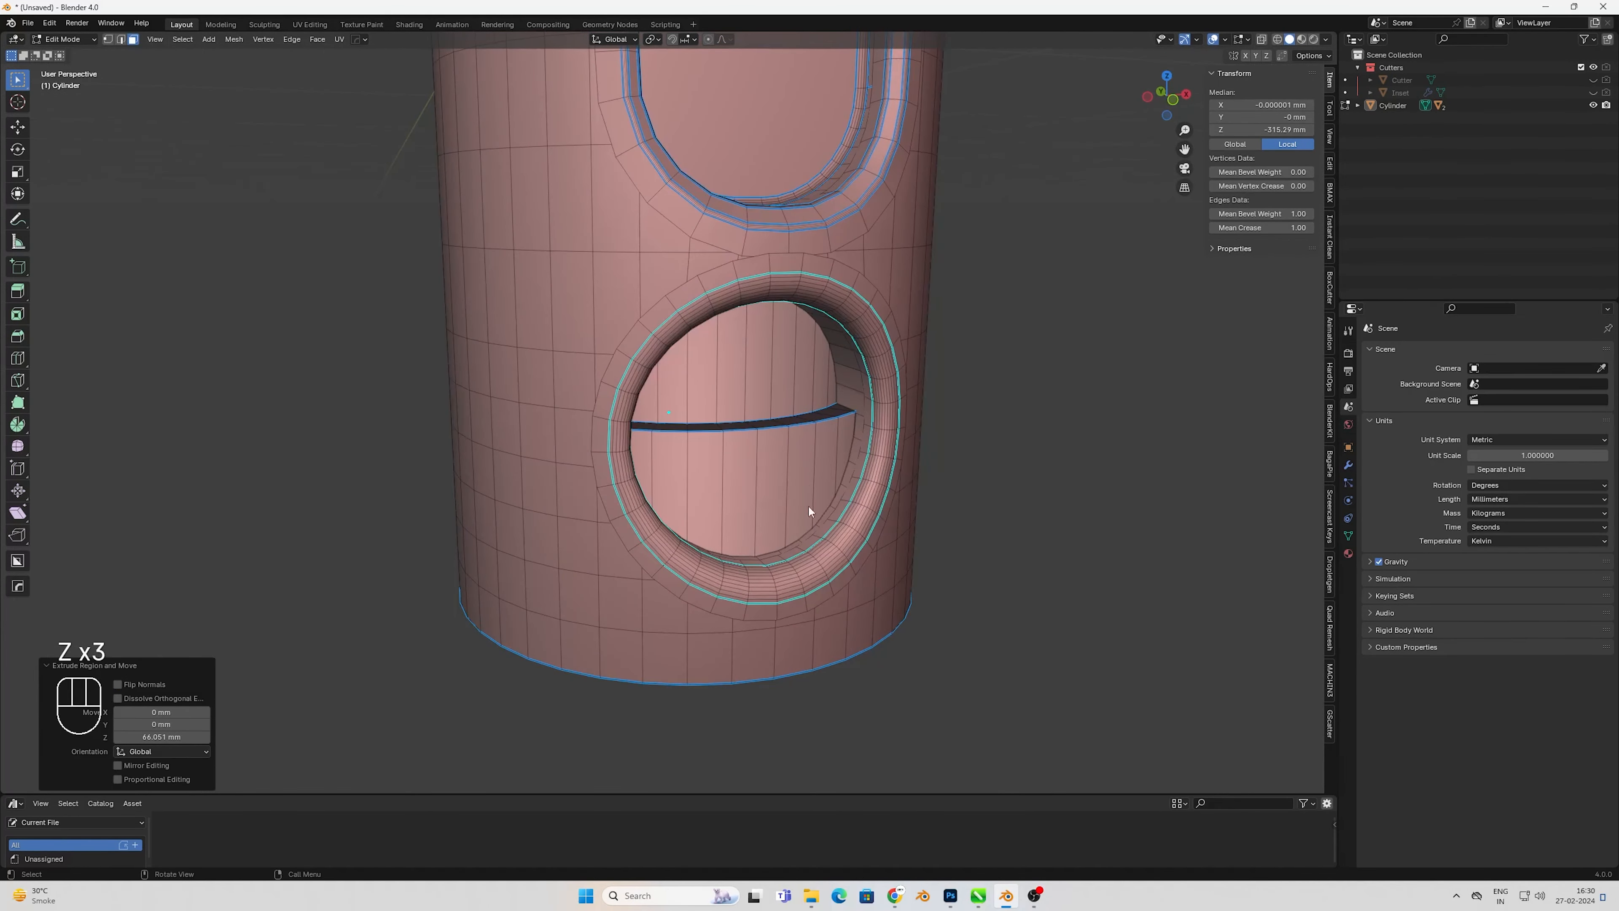
key("Tab")
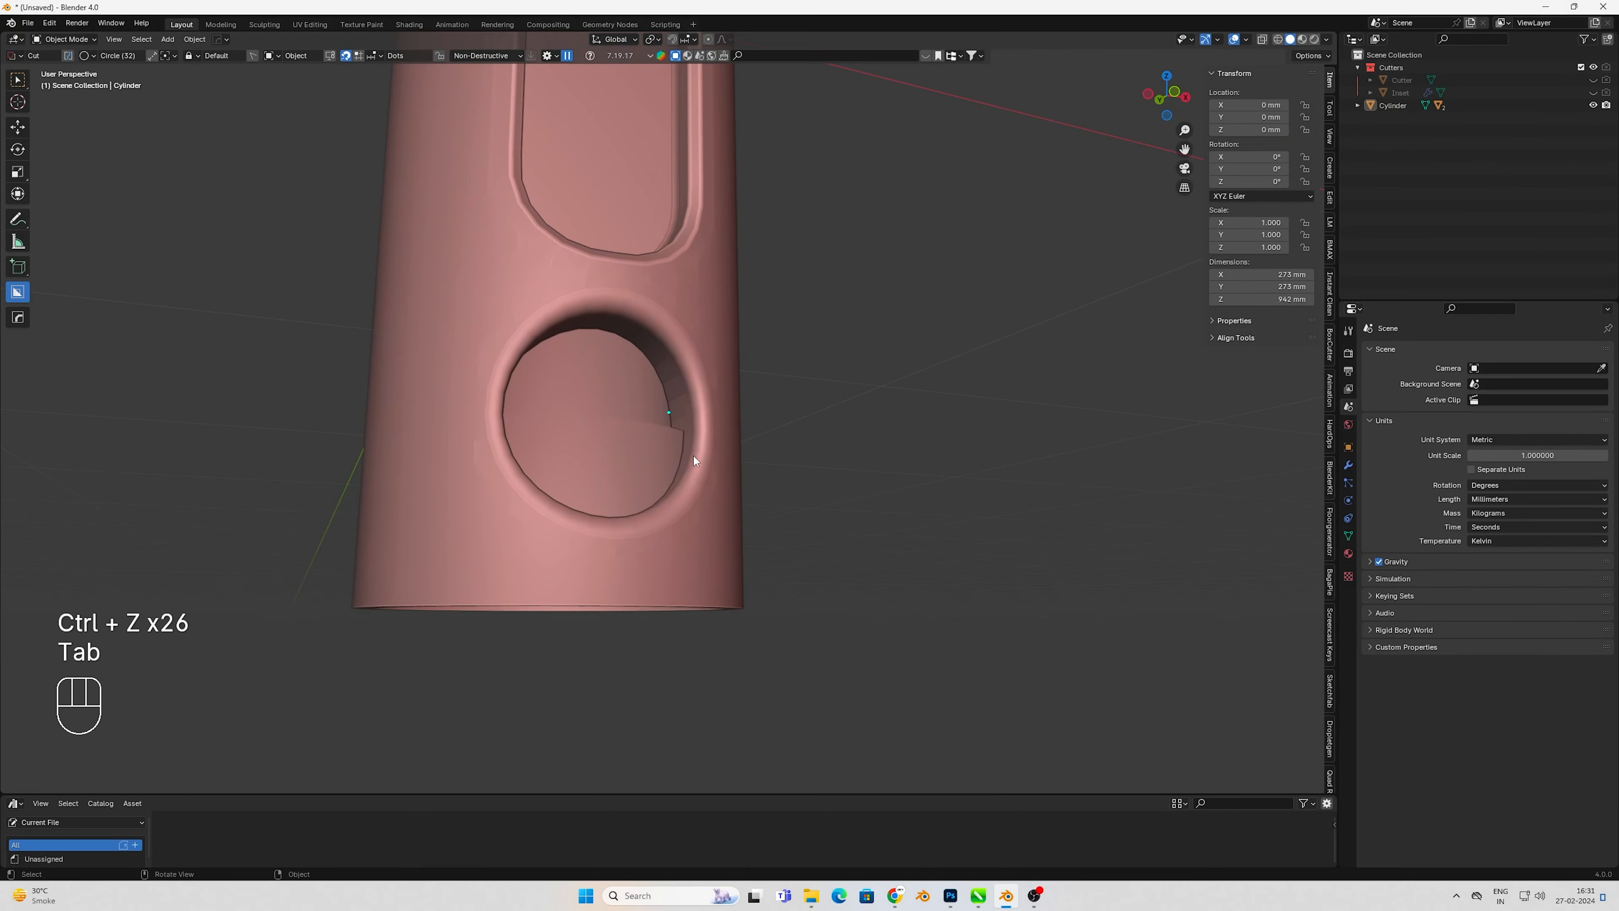
- Bevel both edge loops of the inner ledge visible through the hole with 11 segments, and sharpen the cylinder
mouse_move(692, 454)
middle_mouse_down()
mouse_move(664, 445)
mouse_move(655, 474)
mouse_move(679, 456)
middle_mouse_up()
key("KP_1")
key("Tab")
key("2")
left_click(647, 459, "alt")
scroll(654, 456, "up", 3)
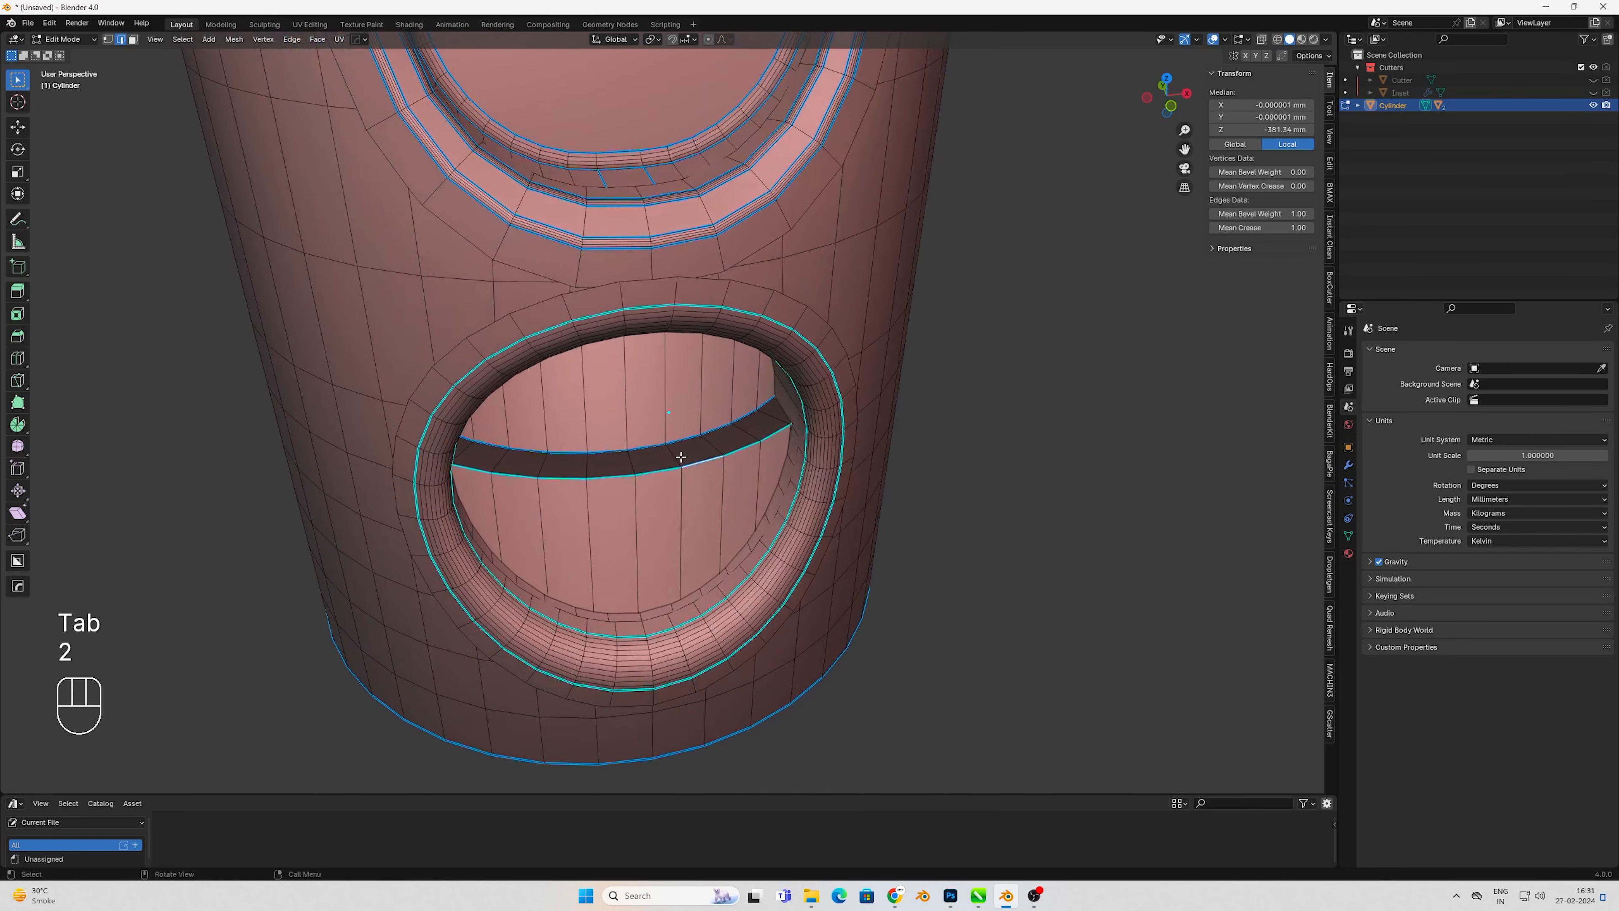
left_click(680, 446, "alt+shift")
key("ctrl+b")
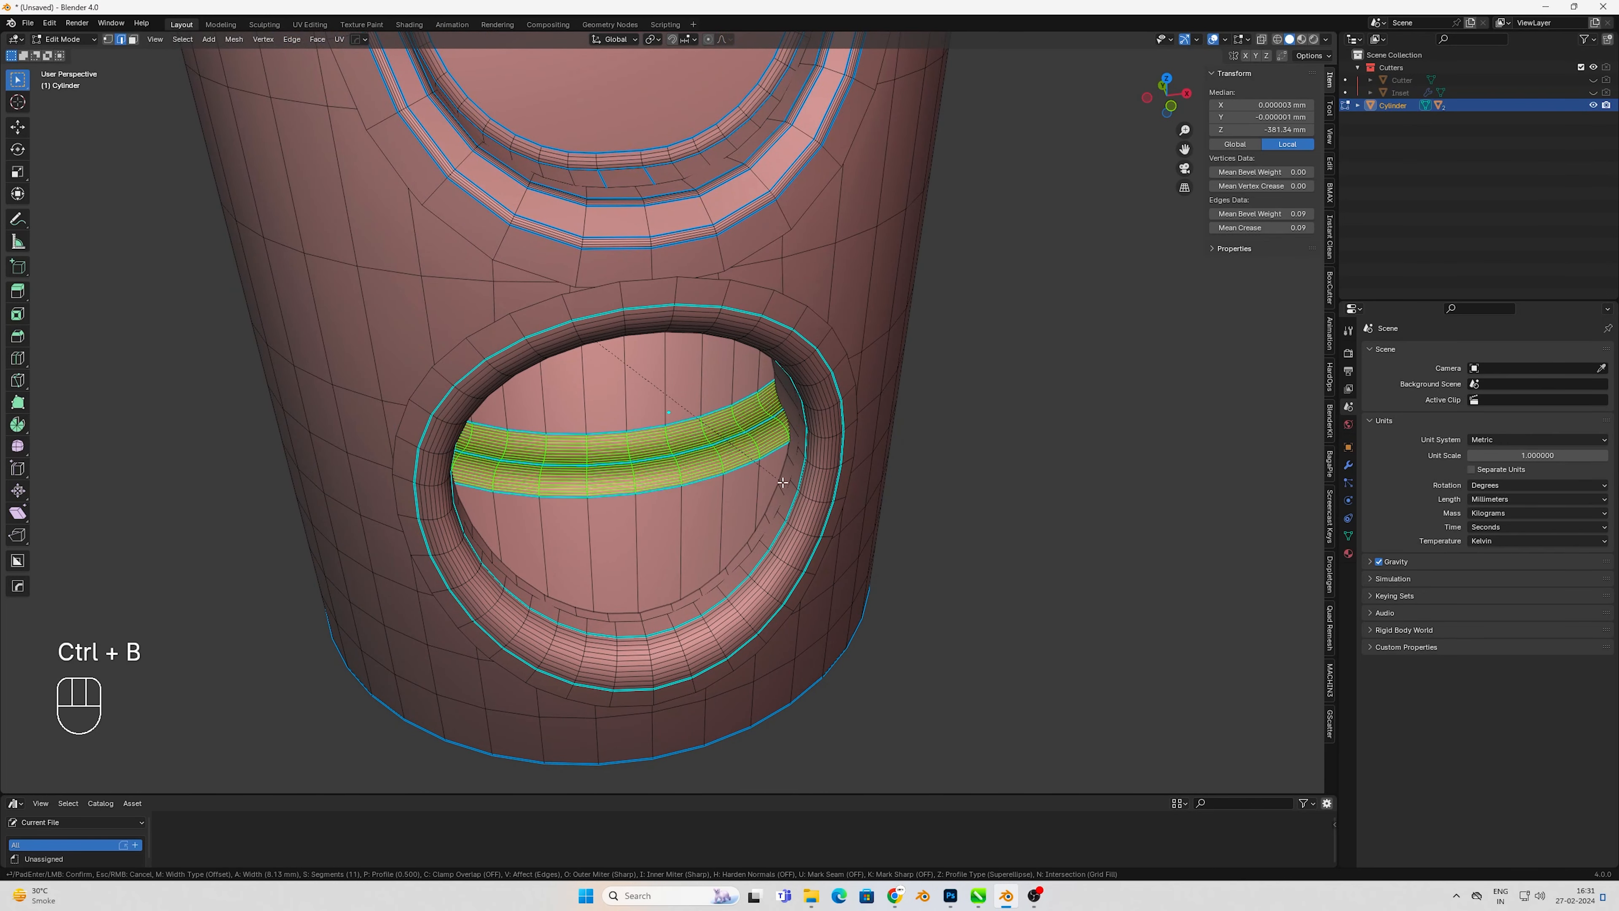
left_click(687, 391)
key("Tab")
key("w")
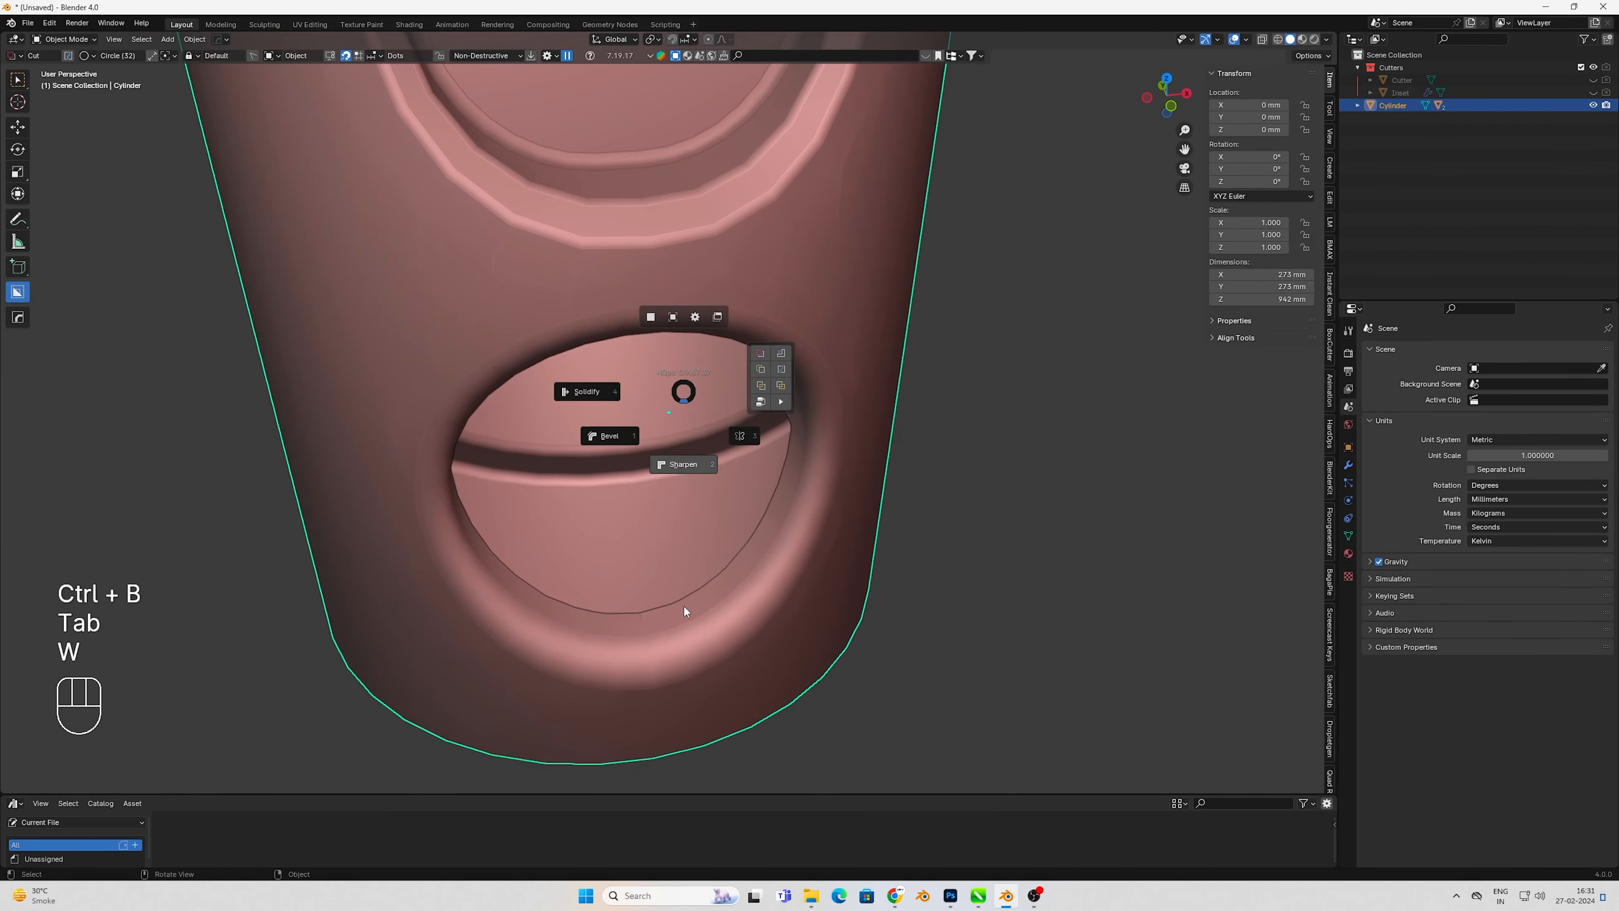
left_click(683, 605)
scroll(677, 535, "down", 2)
middle_click_drag(674, 520, 613, 426)
scroll(666, 441, "down", 4)
left_click_drag(516, 312, 479, 341)
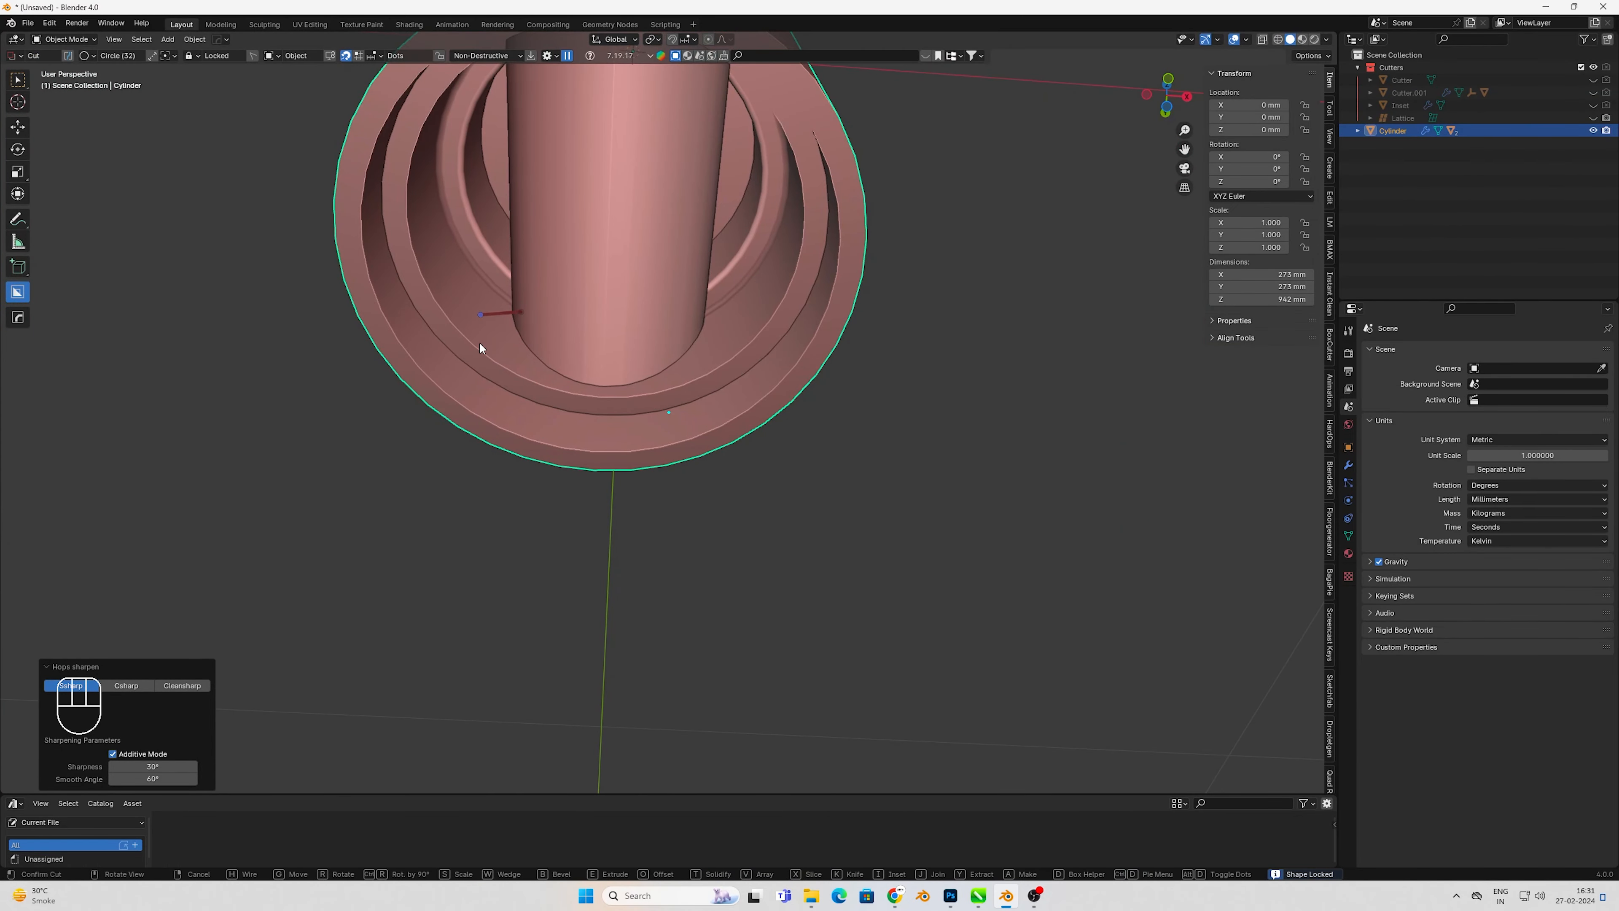
right_click(479, 342)
- Switch to the Select Box tool and bevel both edge loops of the lower ledge inside the bottom opening
left_click(17, 81)
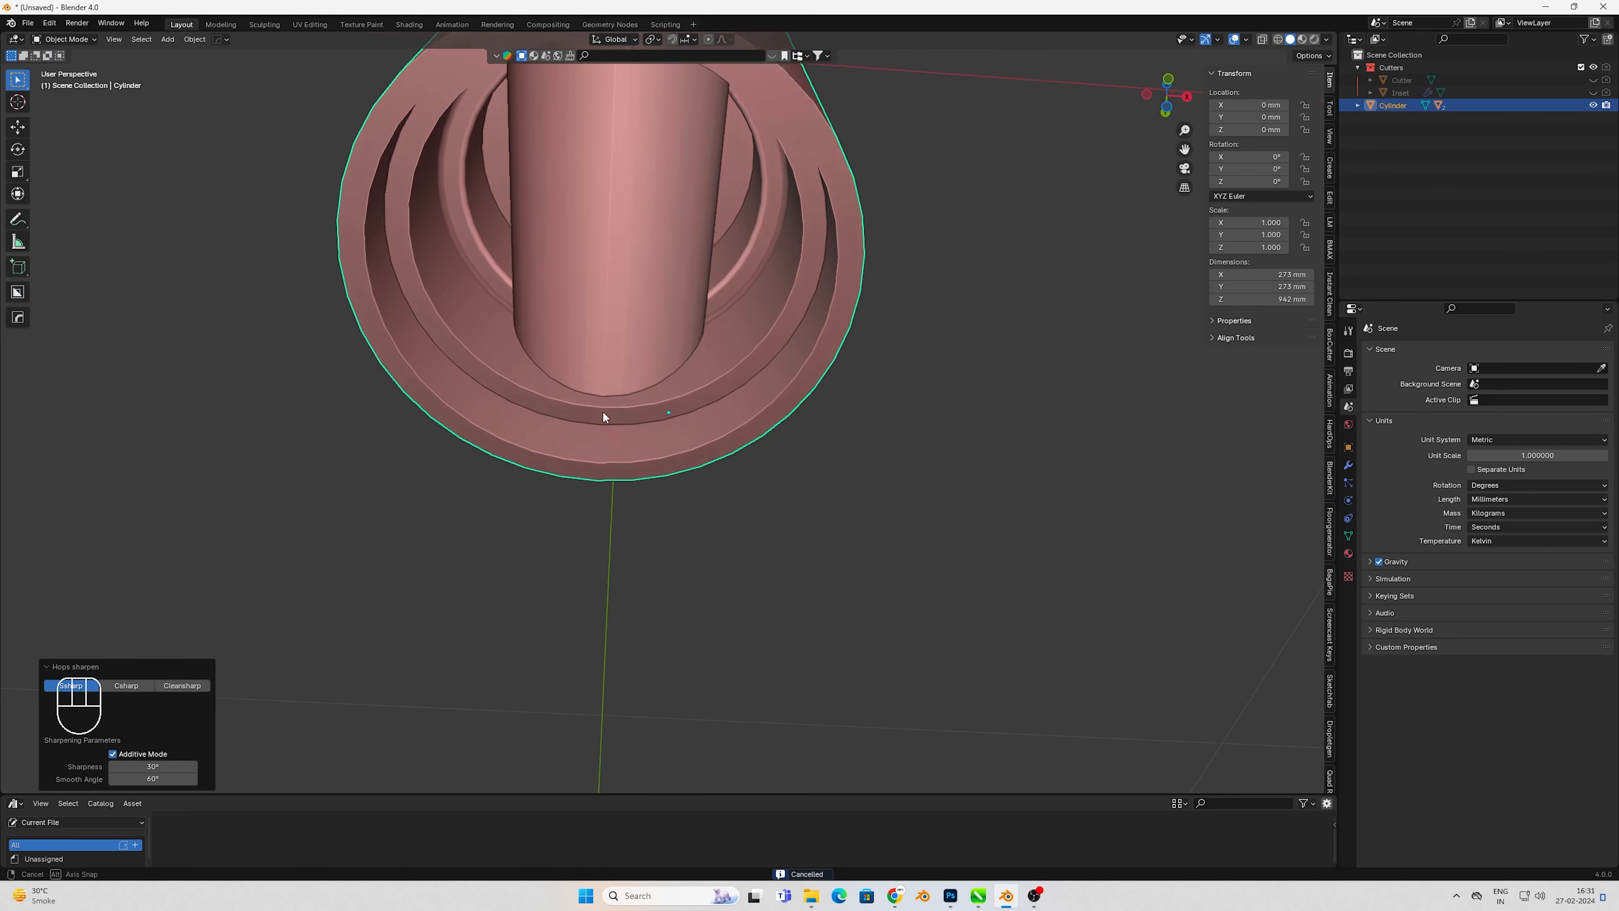
middle_click_drag(602, 408, 679, 461)
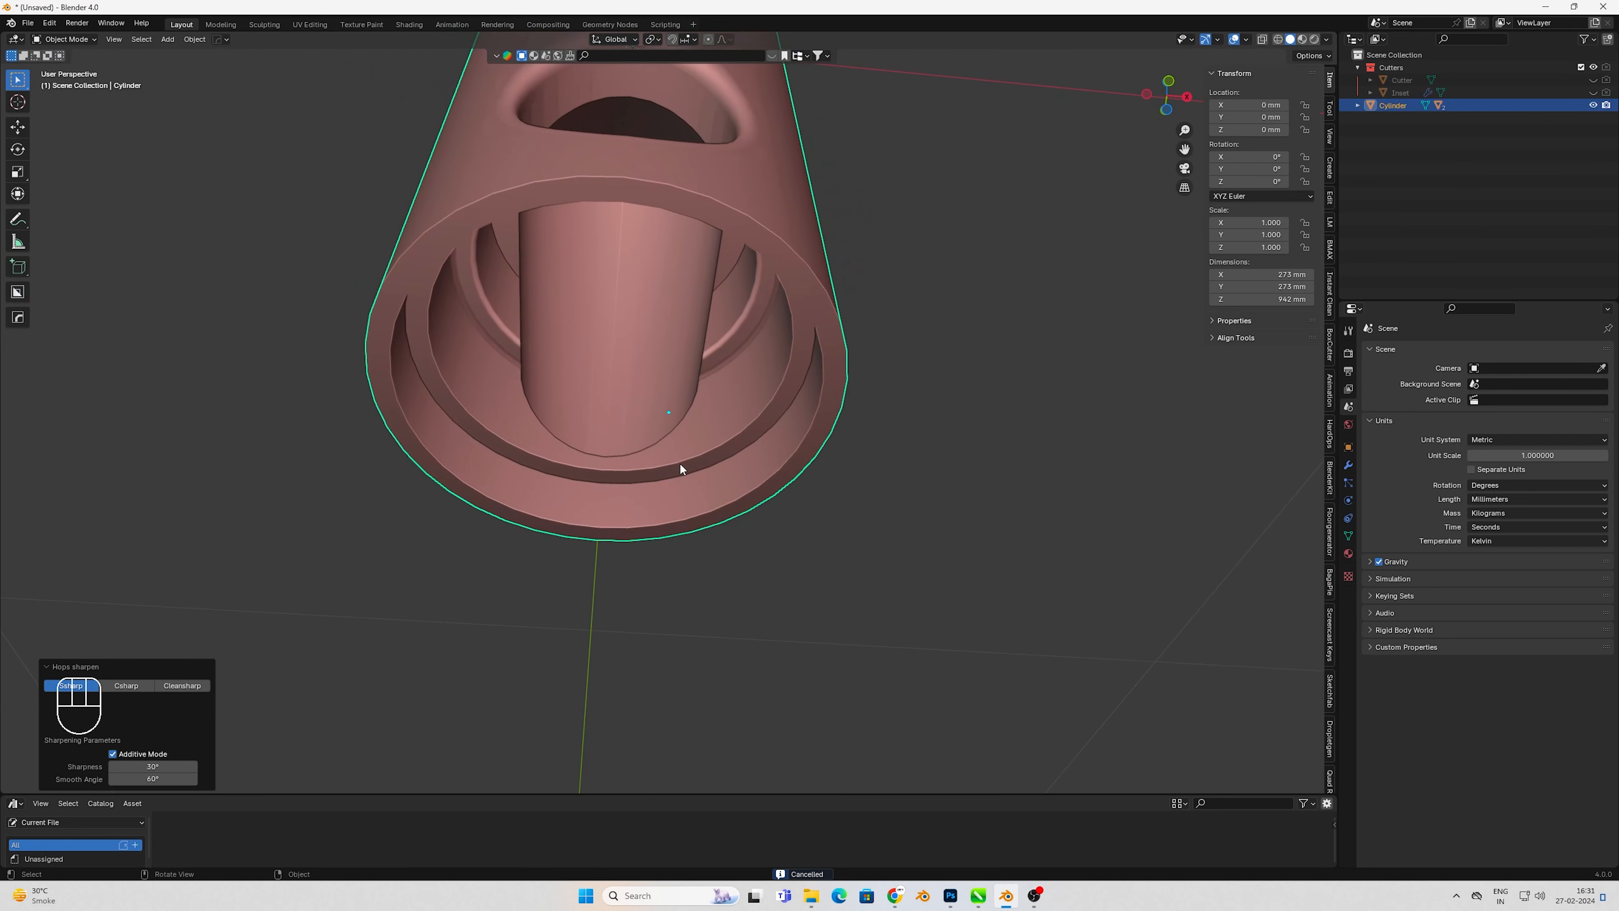
key("Tab")
key("2")
left_click(728, 442, "alt")
left_click(734, 453, "alt+shift")
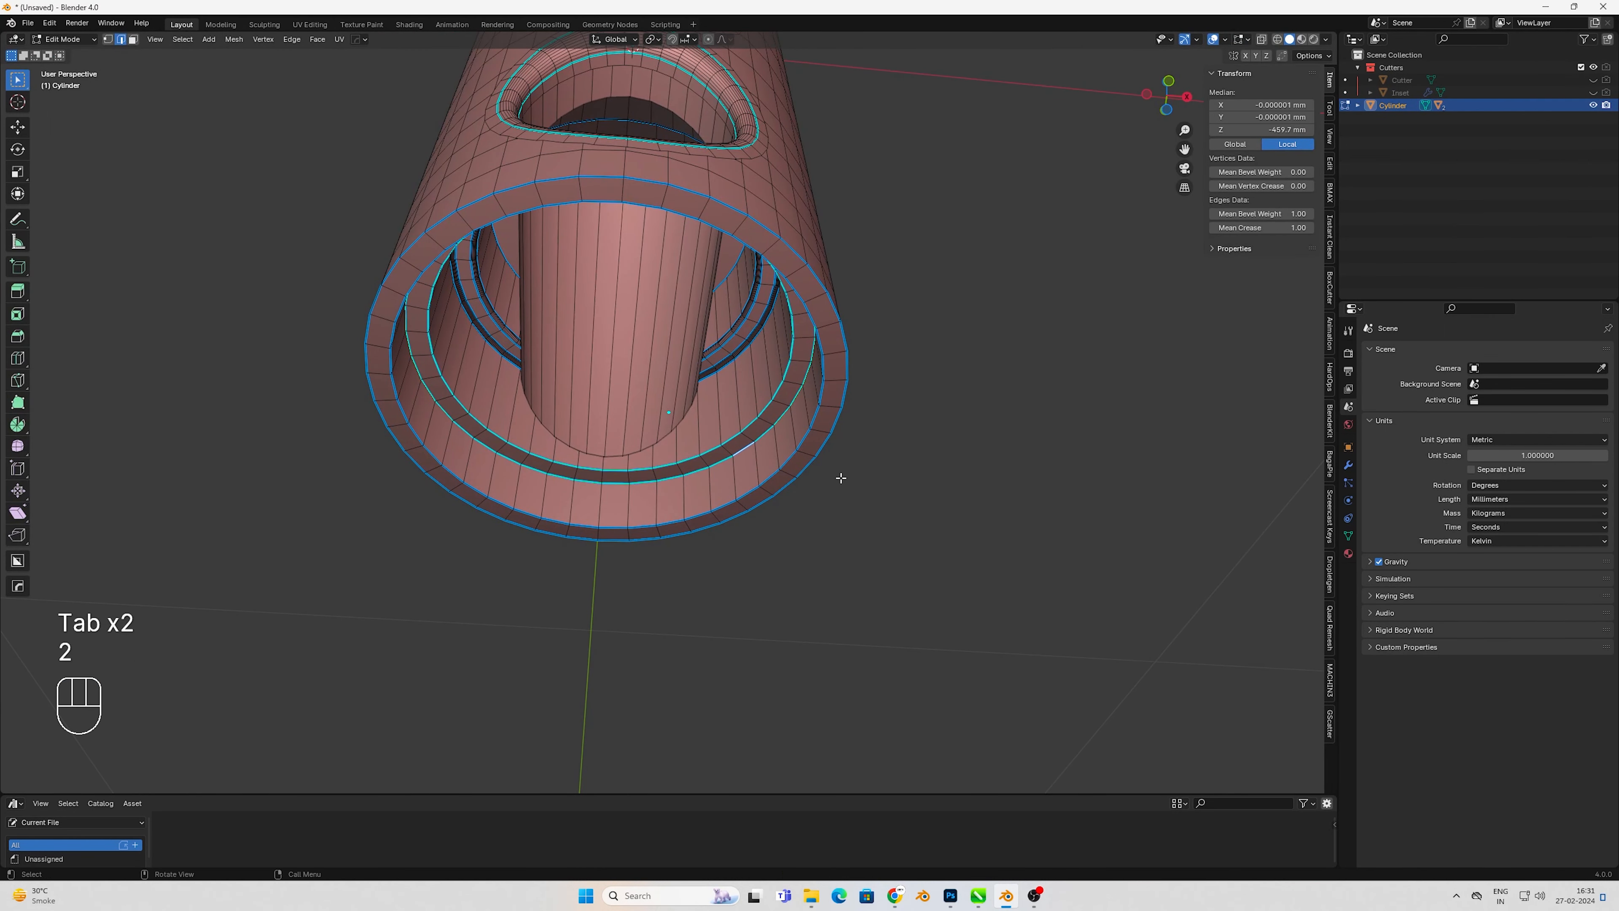
key("ctrl+b")
left_click(760, 486)
key("Tab")
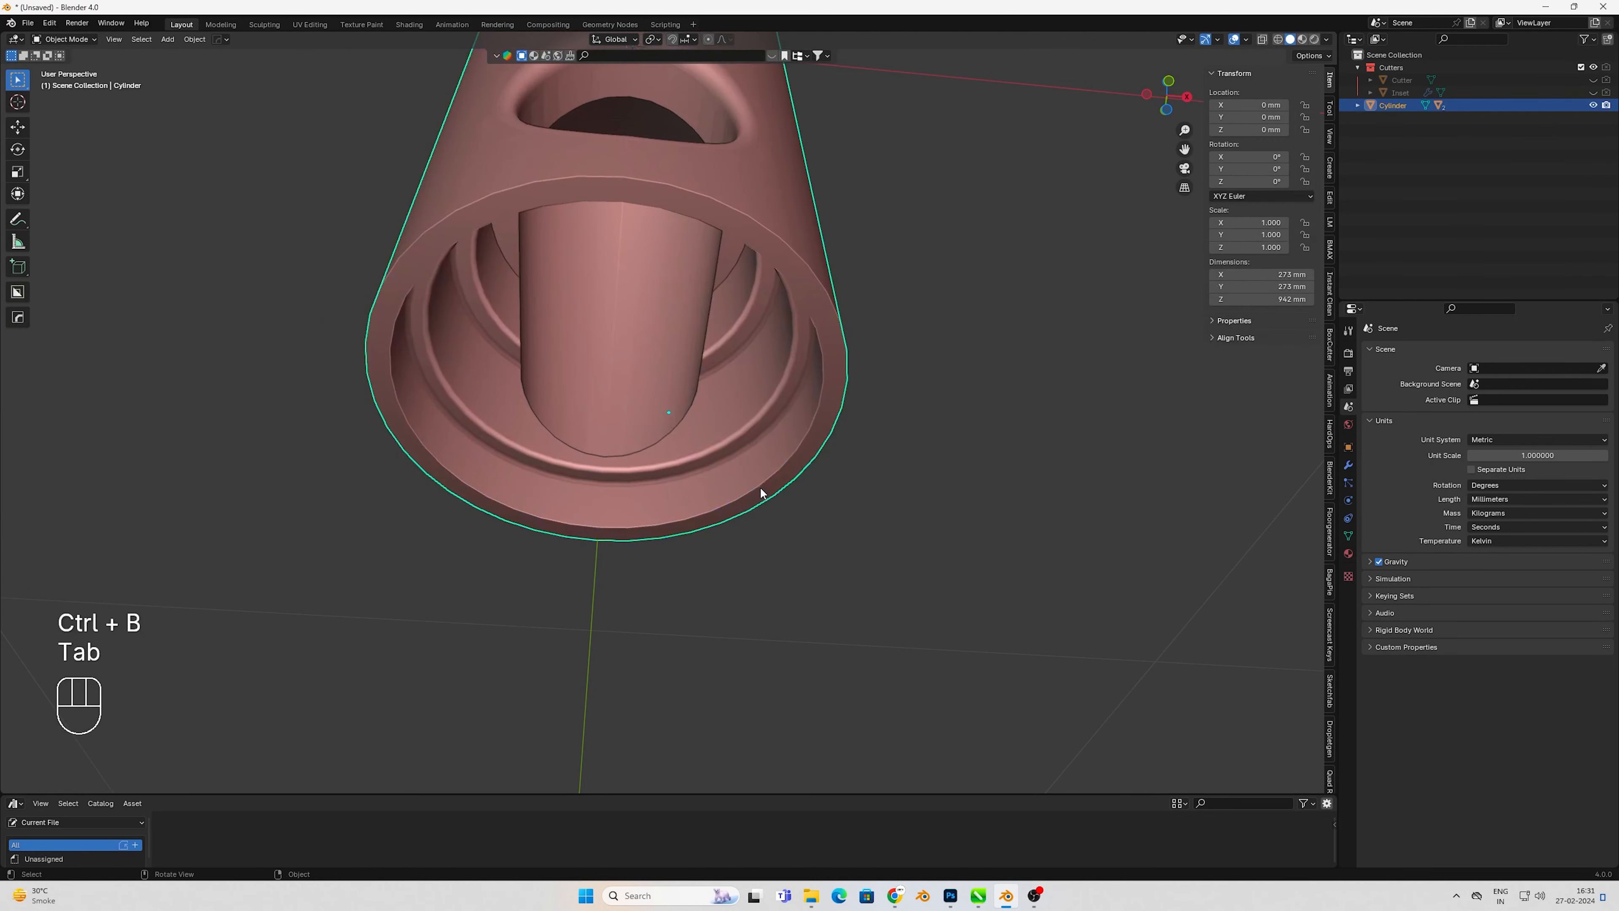
- Scale the bottom opening's inner rim loop to 0.874 and bevel it by 16.6 mm with 11 segments
key("Tab")
left_click(766, 481, "alt")
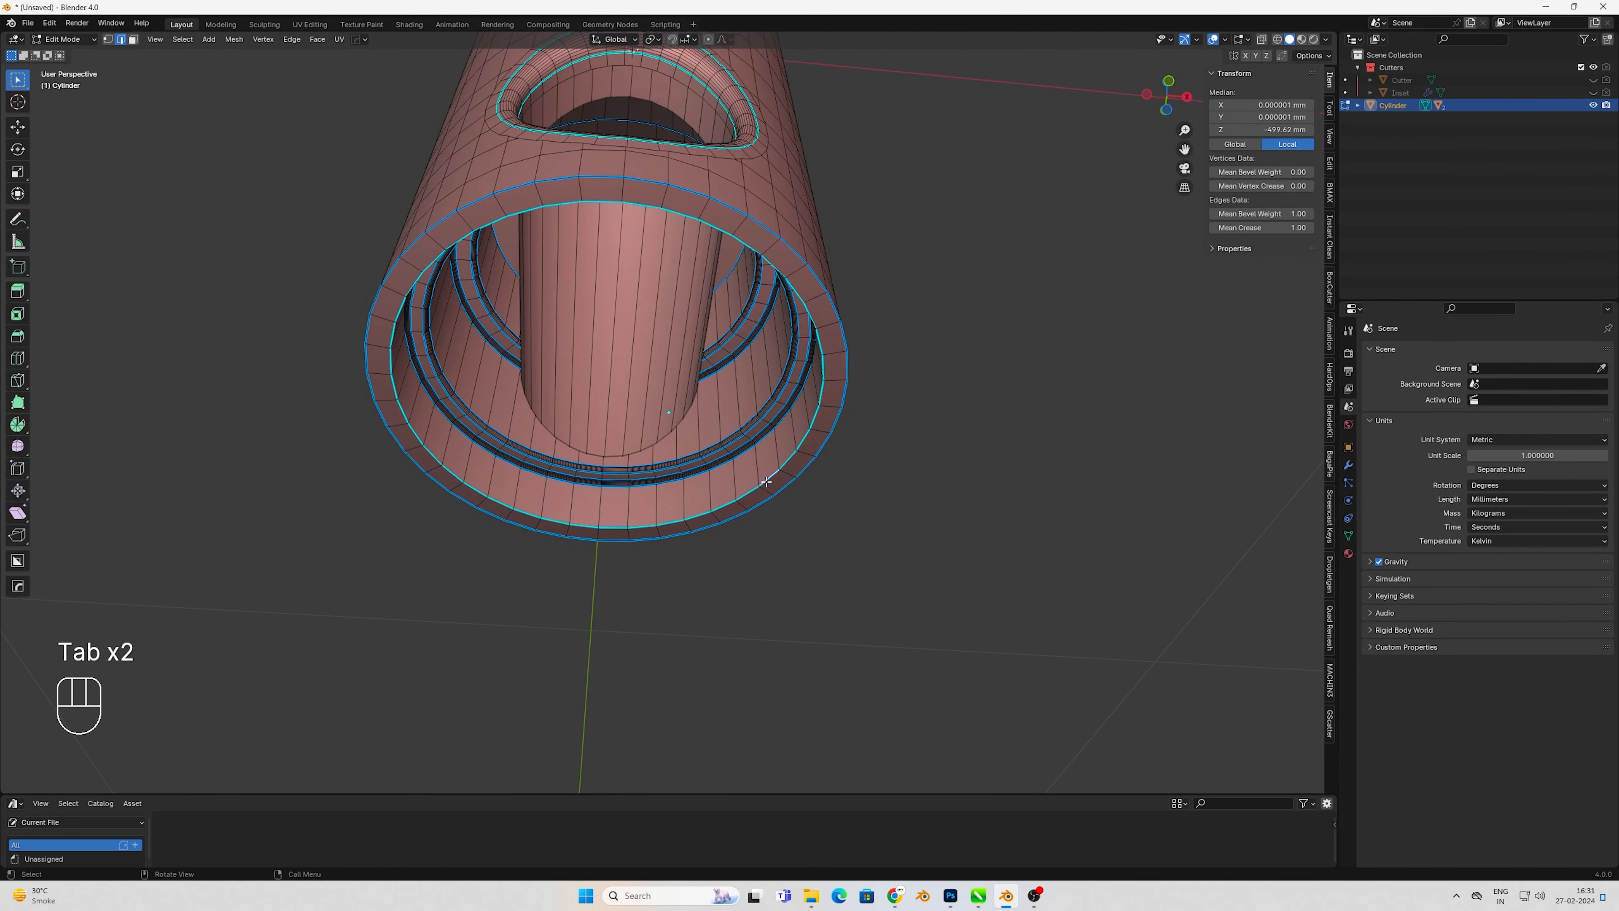
key("s")
key("s")
left_click(821, 470)
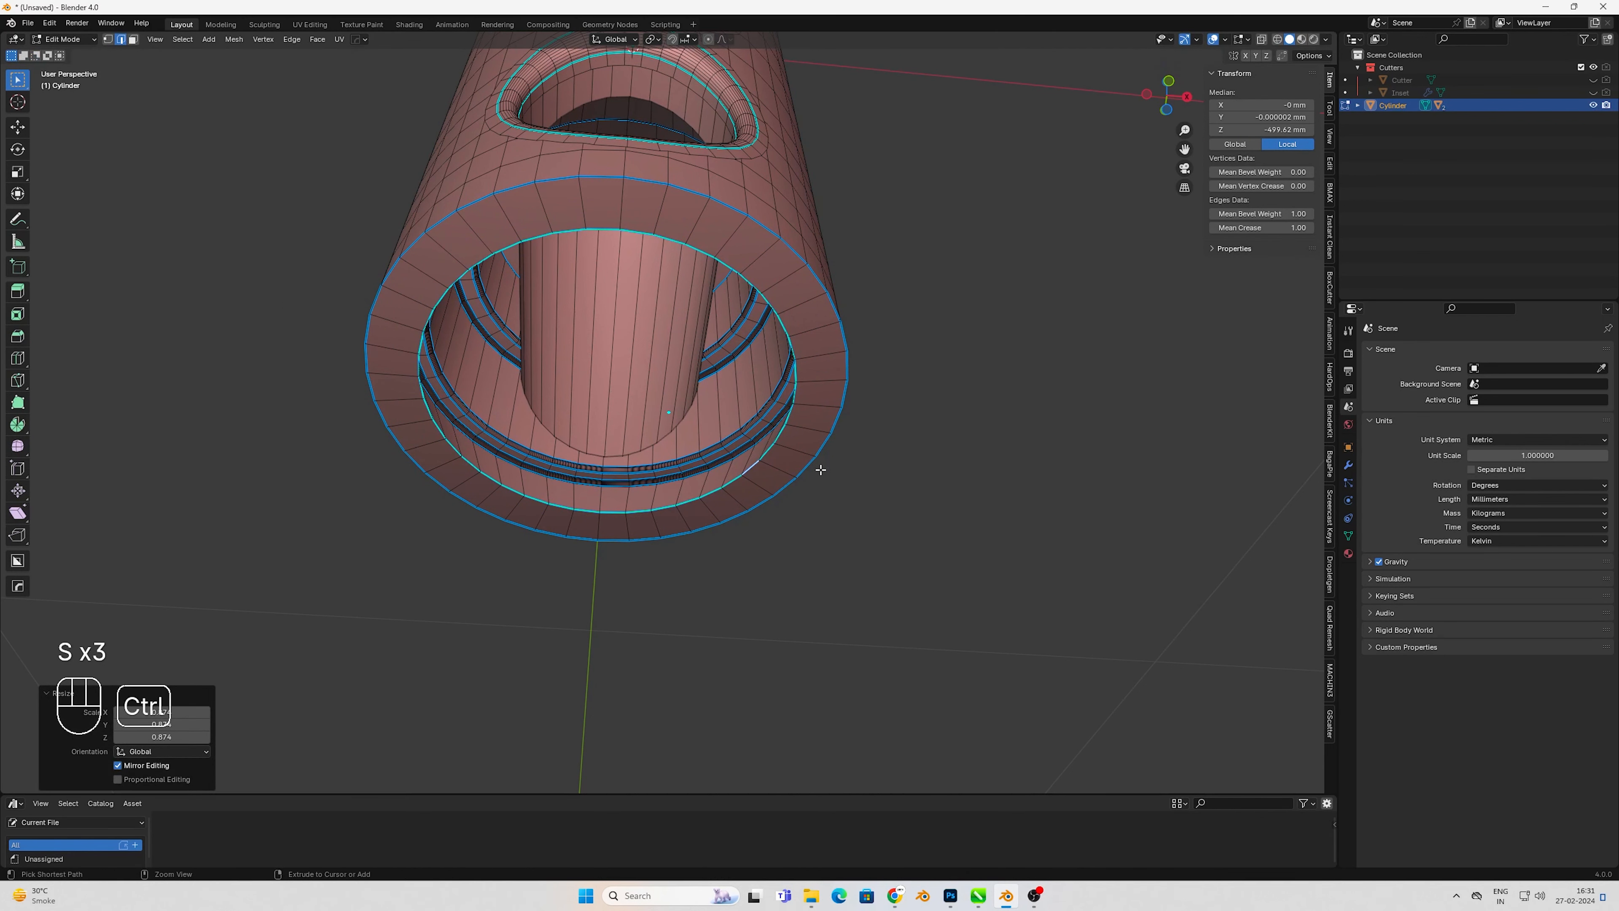
key("ctrl+b")
left_click(853, 474)
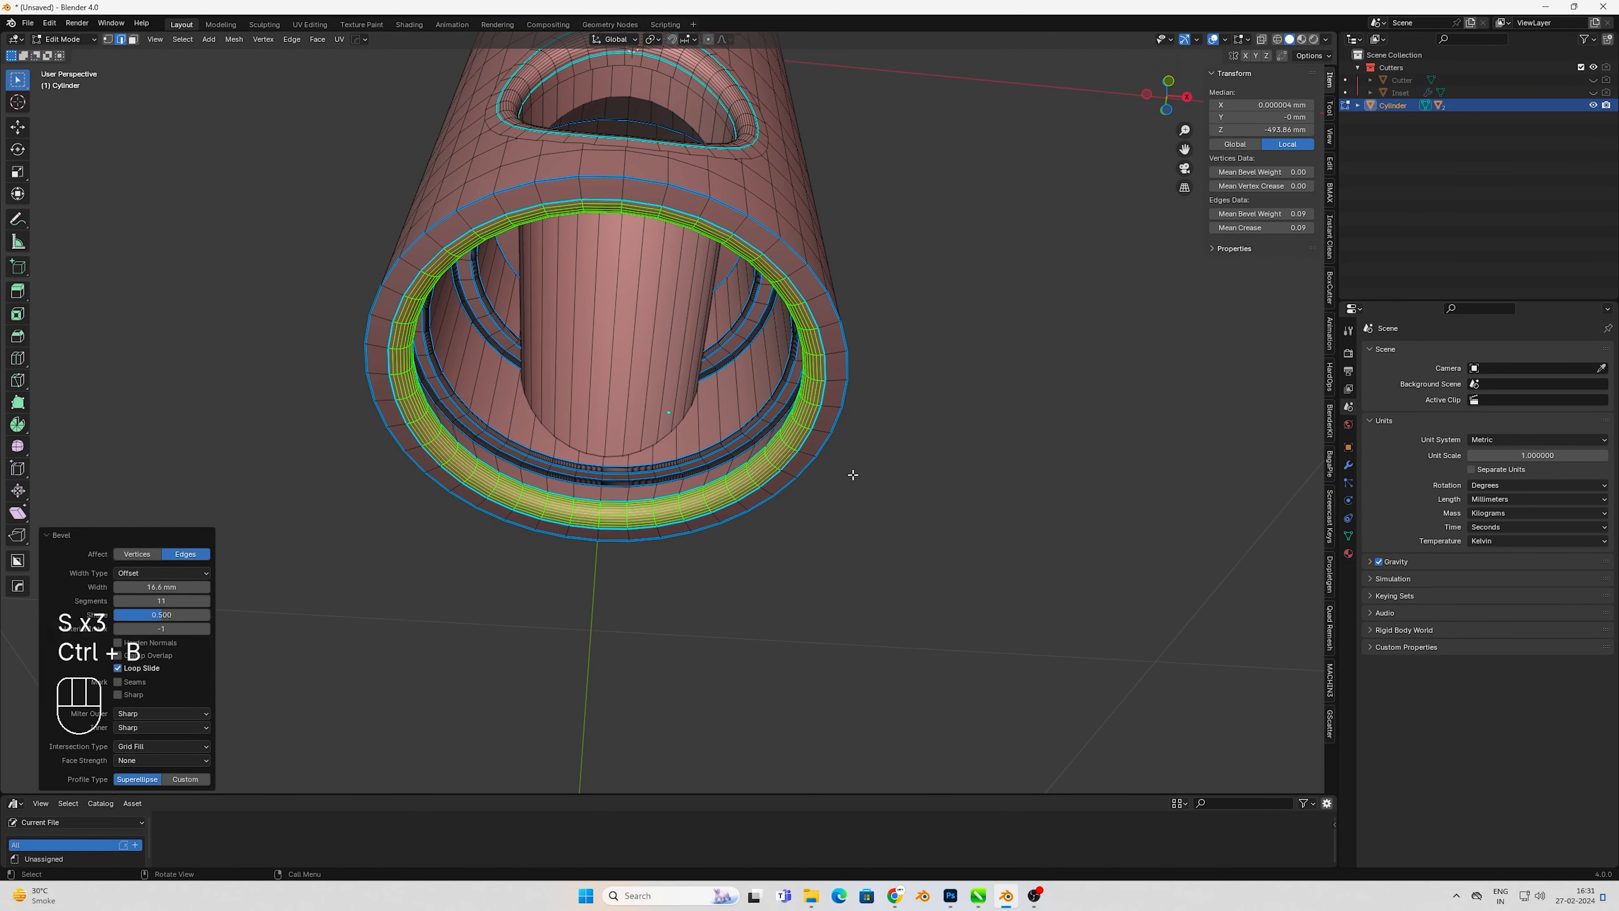
key("Tab")
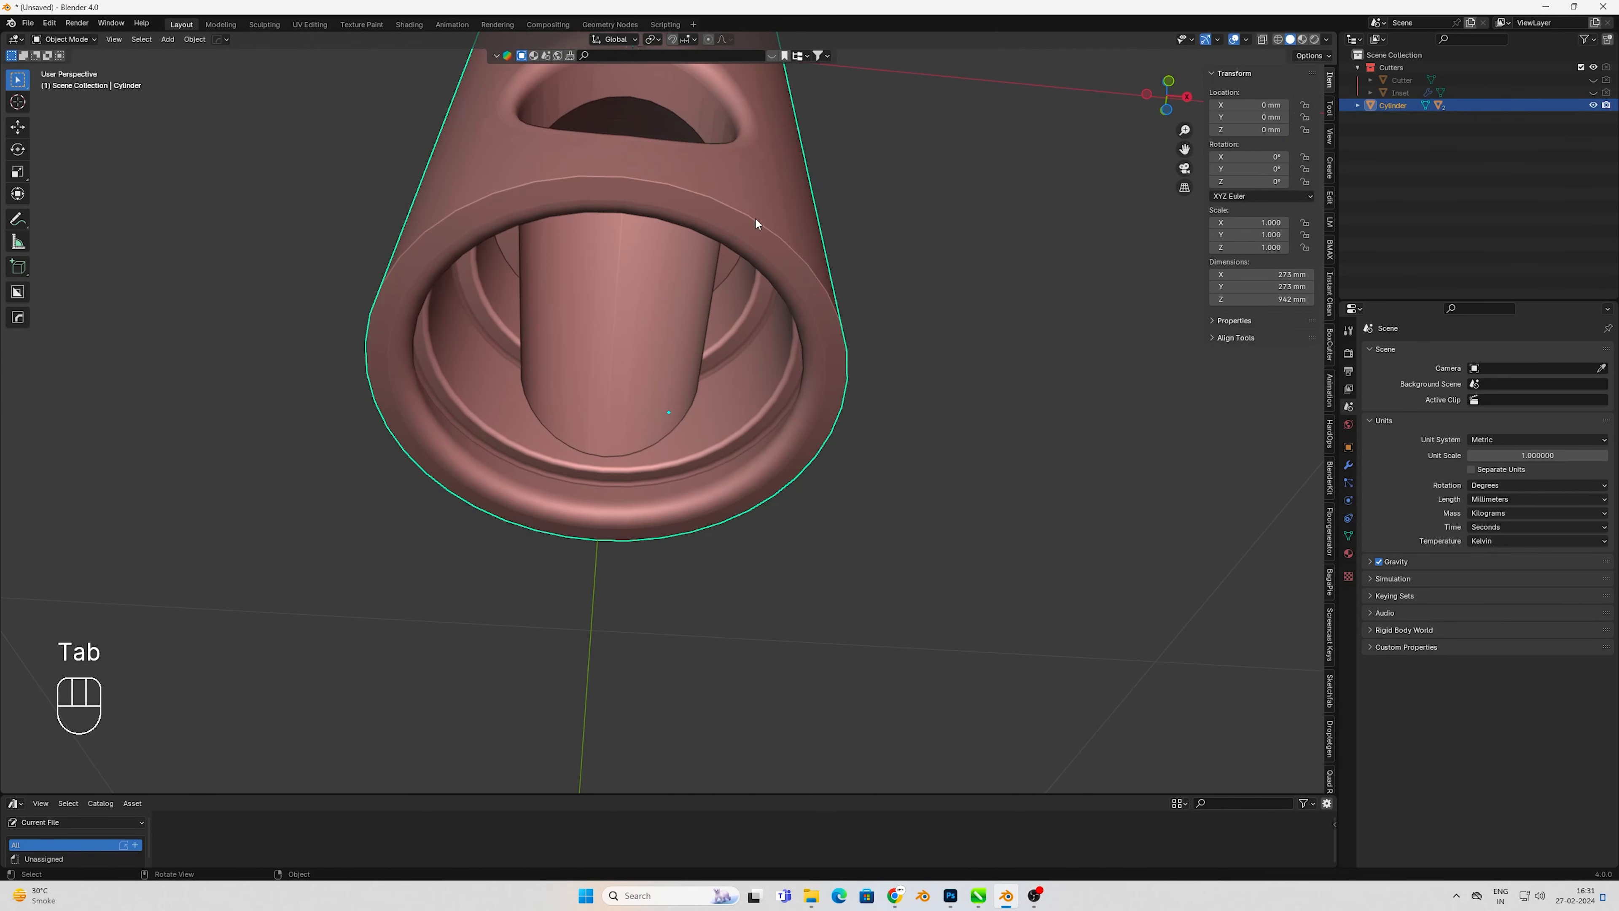
- Bevel the cylinder's outer bottom rim by about 6.17 mm with 6 segments, and sharpen it with Ssharp at 30°
key("Tab")
key("2")
left_click(781, 246, "alt")
key("ctrl+b")
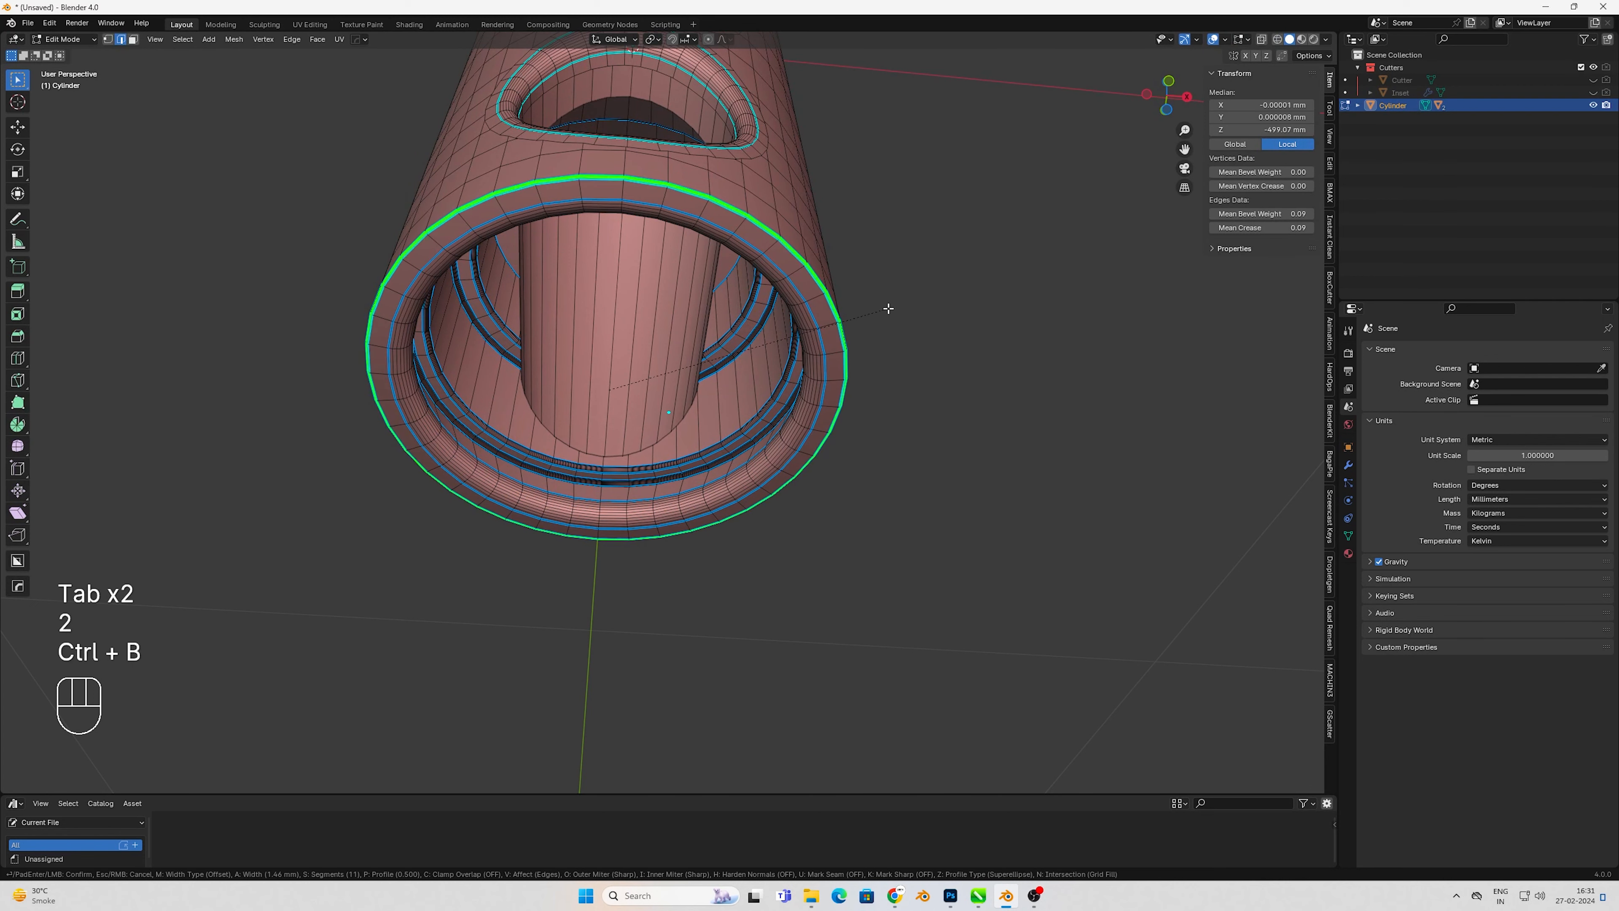
left_click(896, 310)
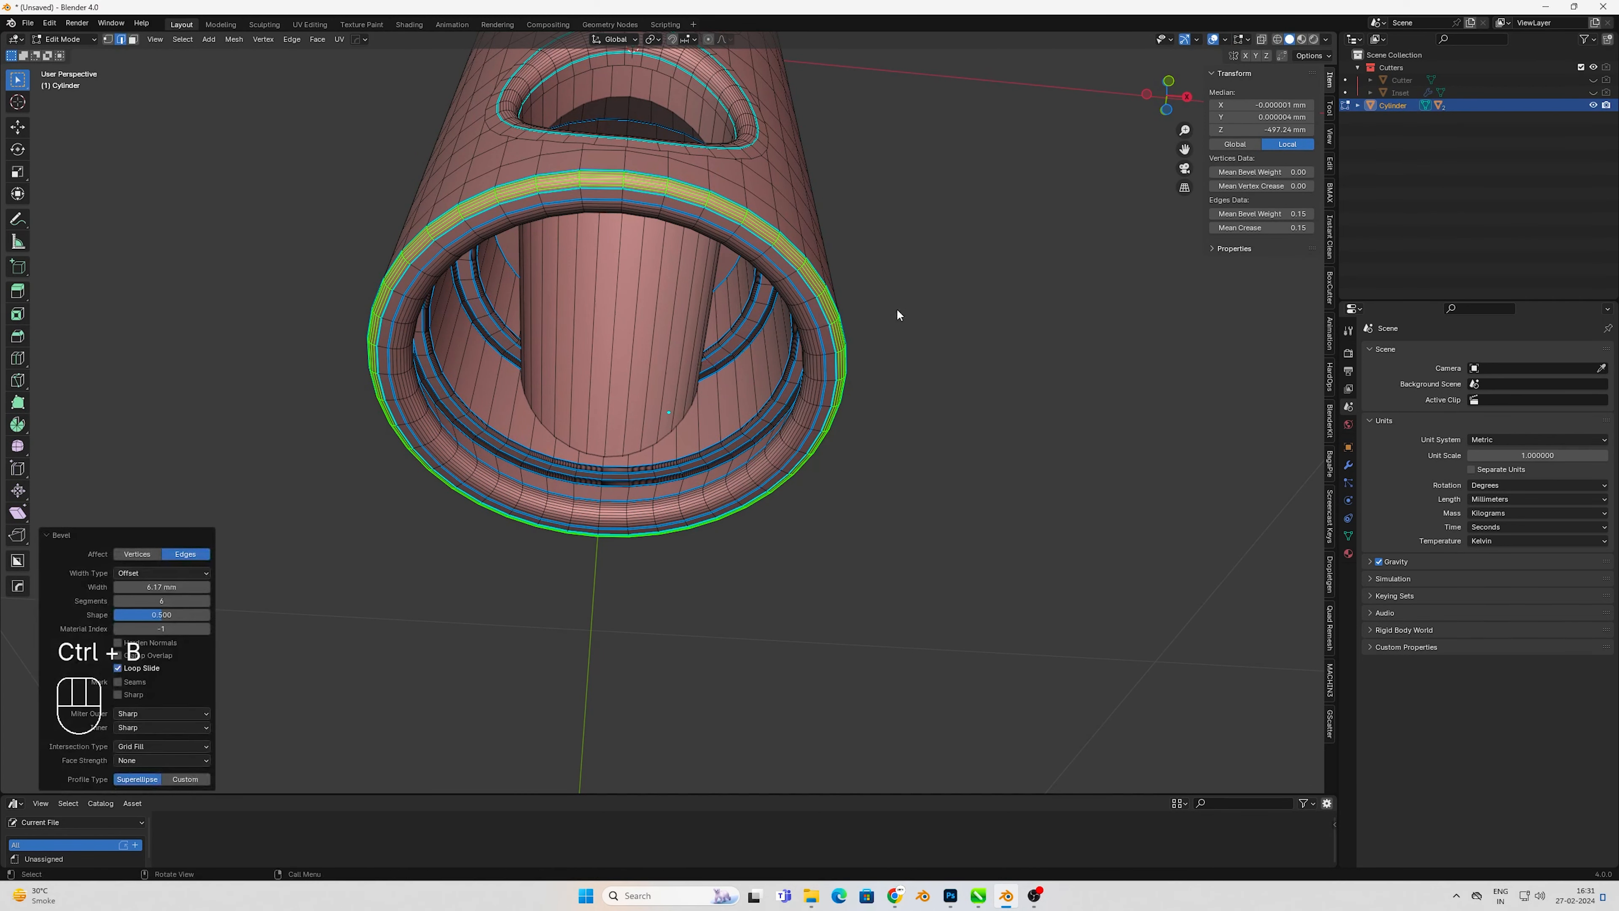
key("Tab")
key("w")
scroll(681, 438, "down", 5)
key("KP_1")
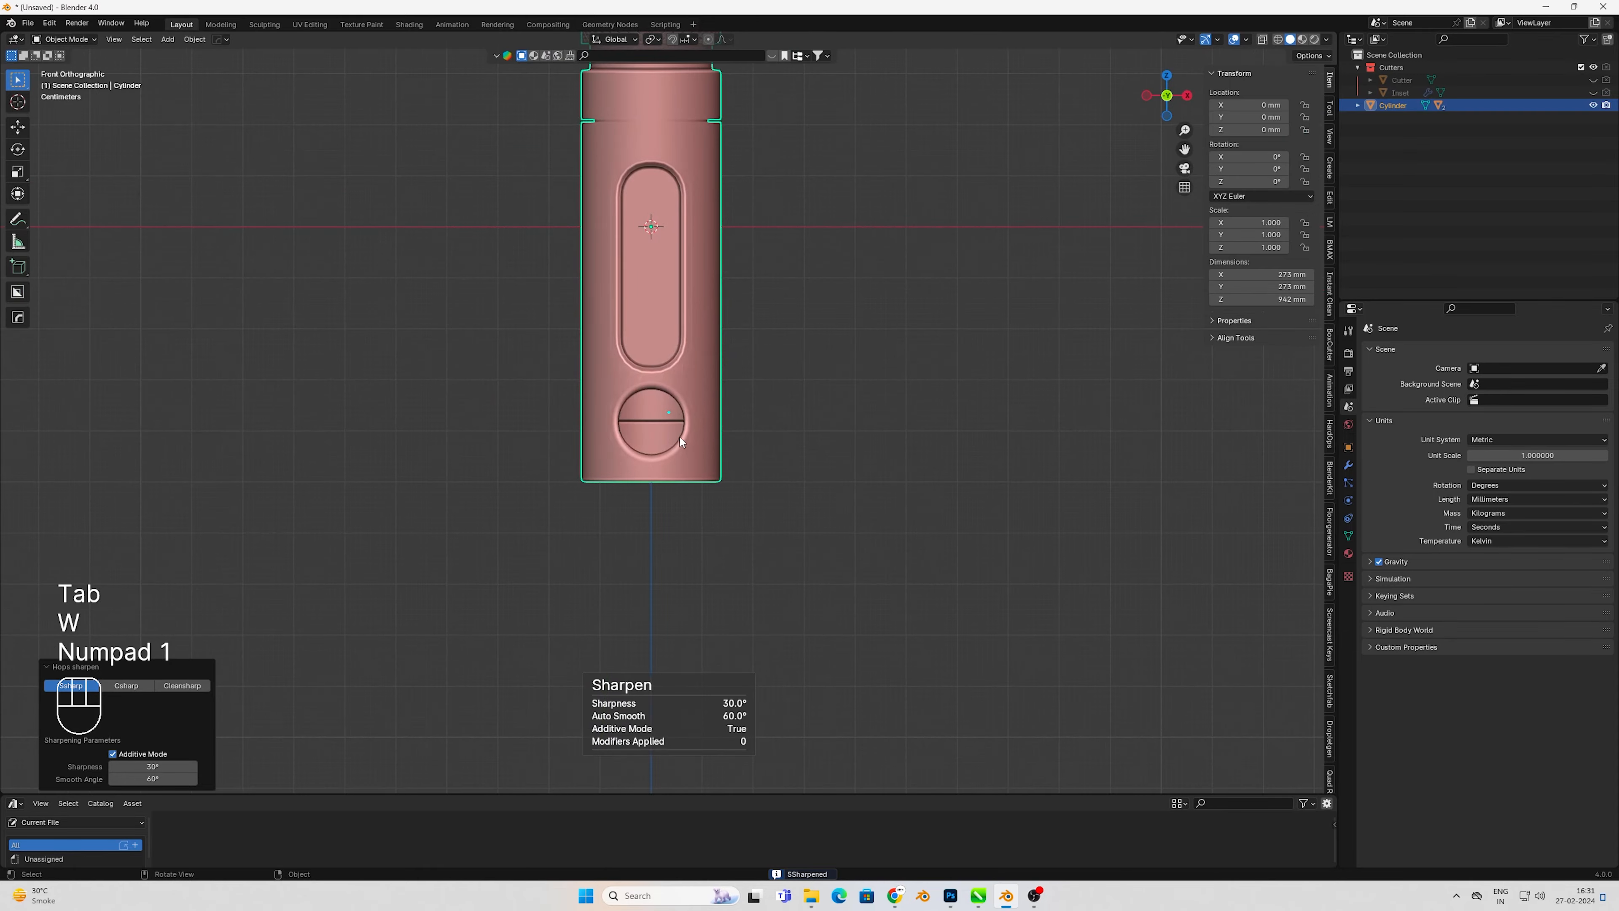
- Preview the whole model in Rendered shading from the front, and return the viewport to Solid shading
scroll(680, 436, "down", 4)
middle_click_drag(680, 437, 747, 464, "shift")
scroll(676, 581, "up", 3)
left_click(779, 468)
key("z")
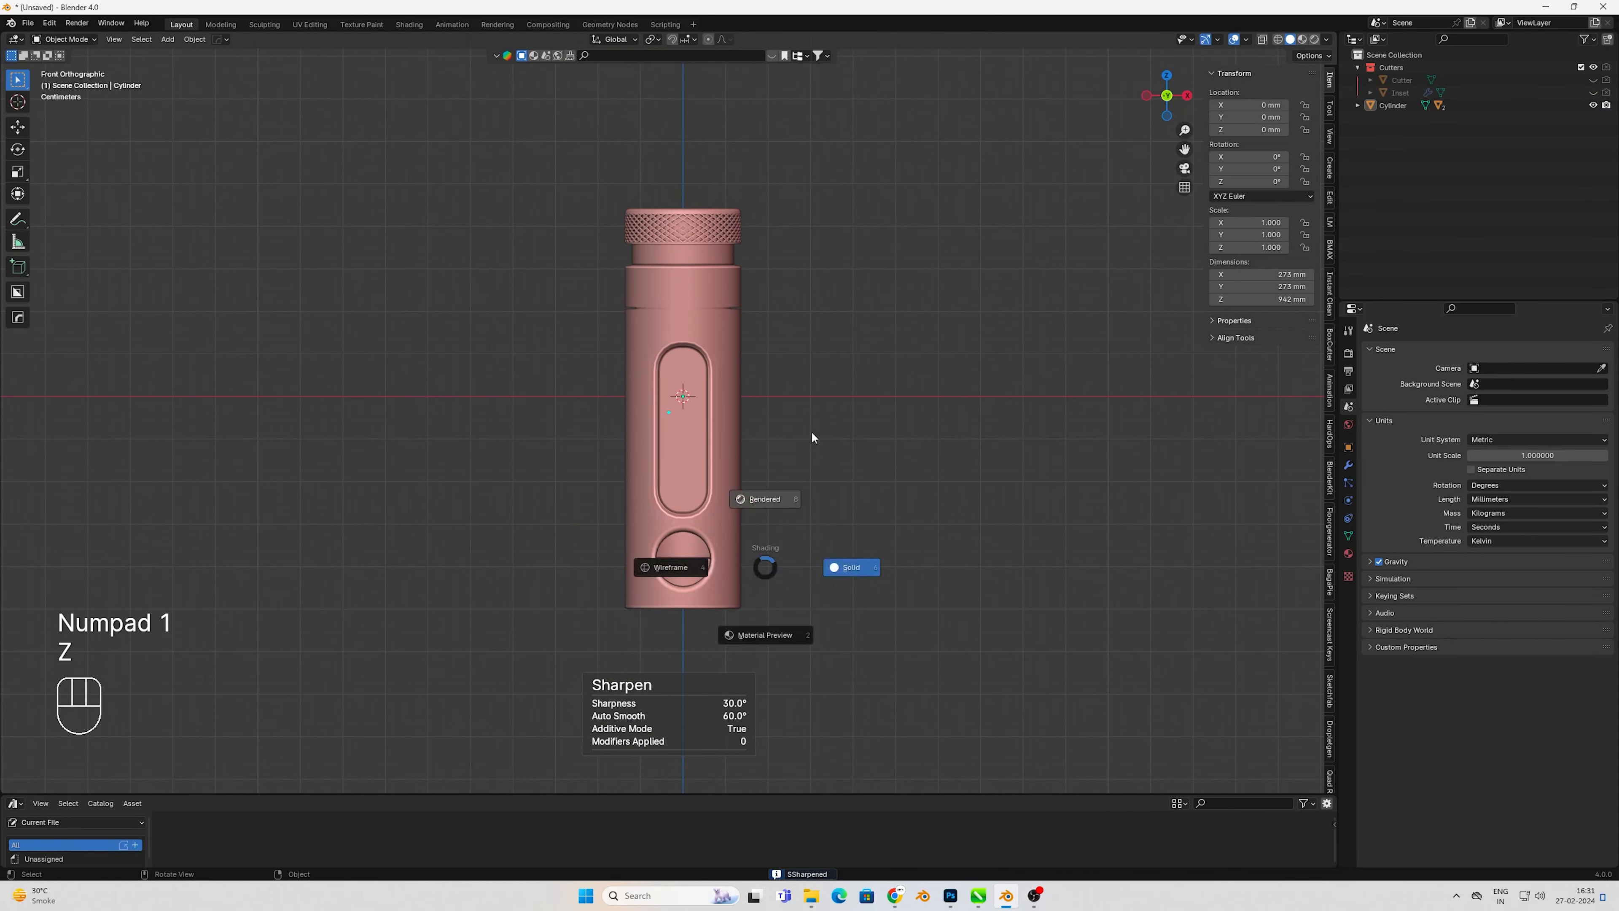
left_click(824, 524)
scroll(825, 524, "up", 1)
middle_click_drag(915, 517, 802, 550)
key("KP_1")
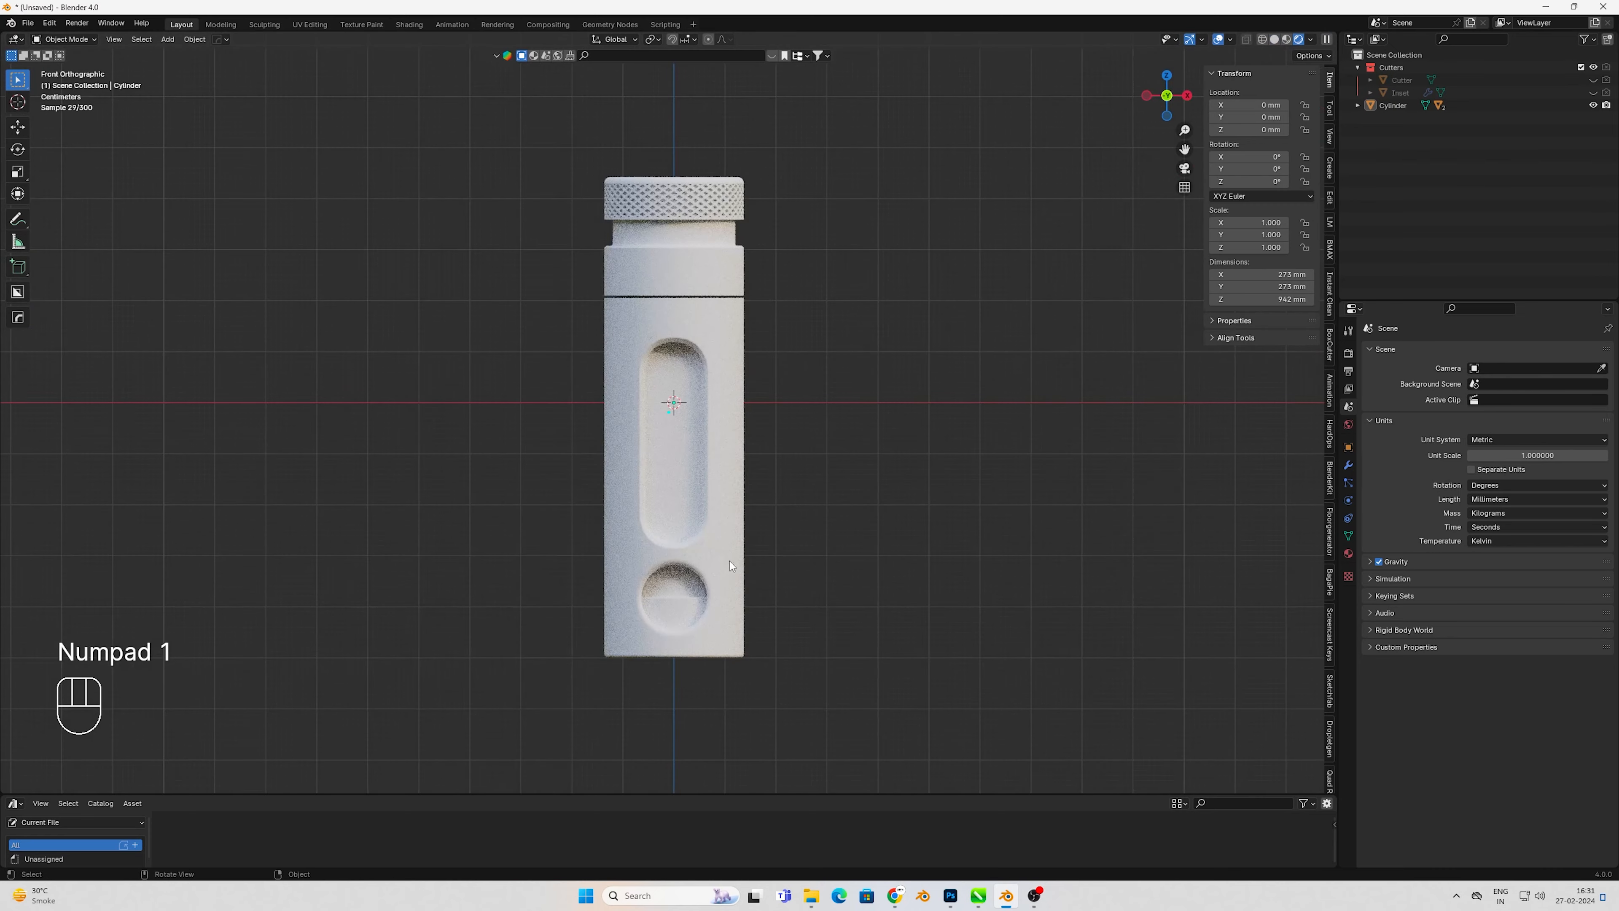
scroll(730, 564, "up", 3)
middle_click_drag(723, 635, 710, 508, "shift")
key("z")
left_click(773, 548)
- Cut a narrow box-shaped slot about 9.7 mm wide through the middle of the cylinder's bottom edge with BoxCutter, in front view
left_click(767, 547)
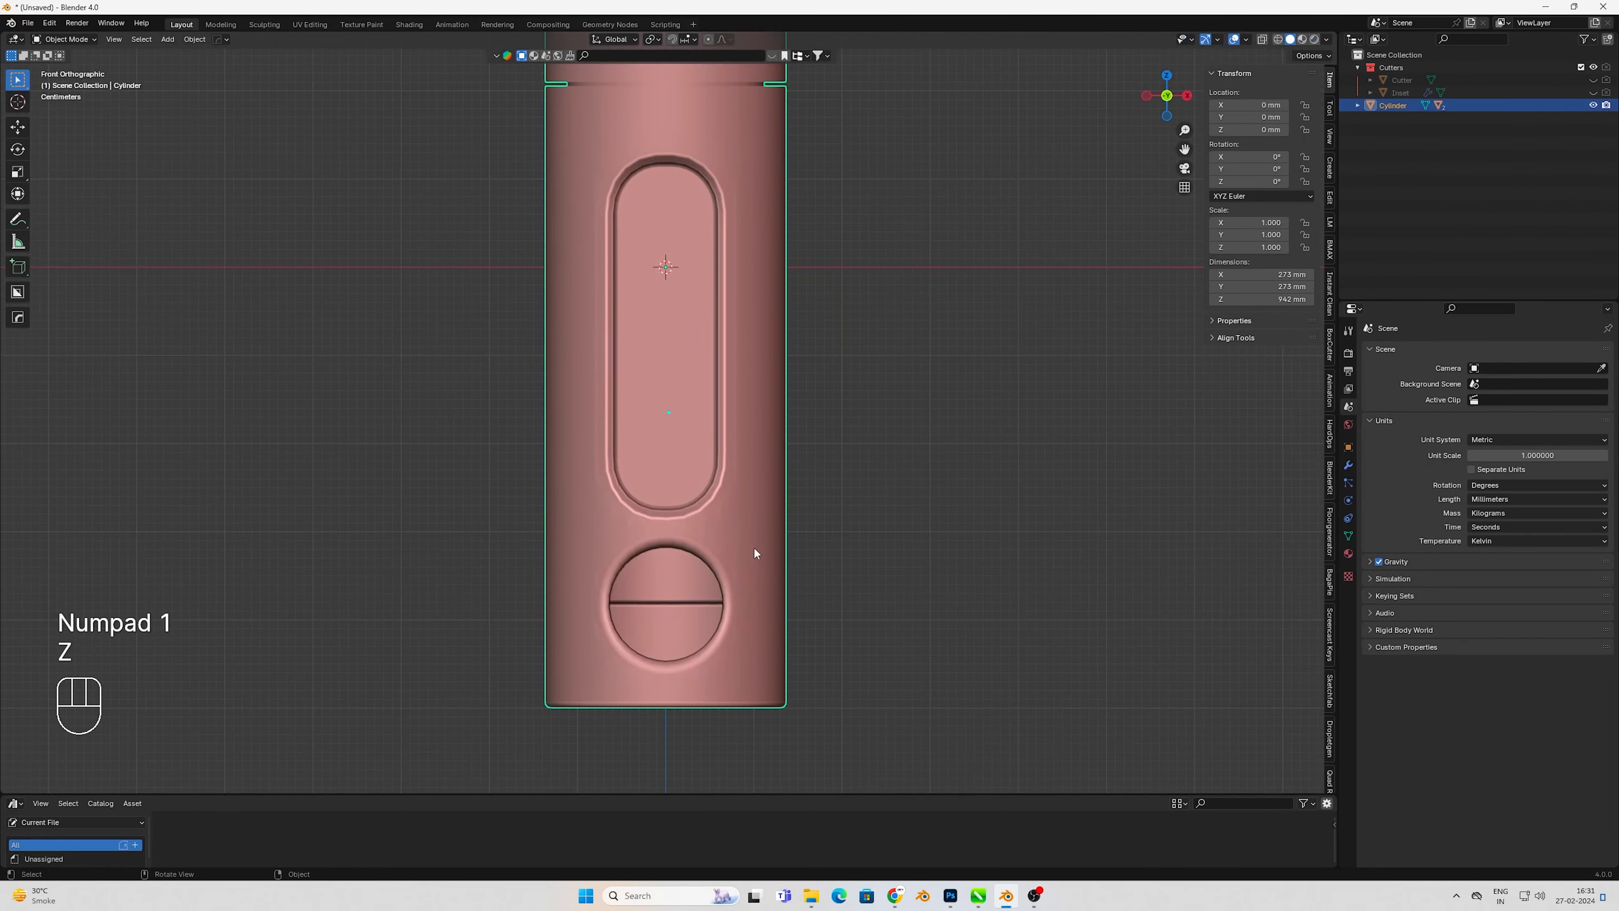
scroll(756, 548, "up", 2)
middle_click_drag(768, 572, 773, 526, "shift")
left_click(19, 294)
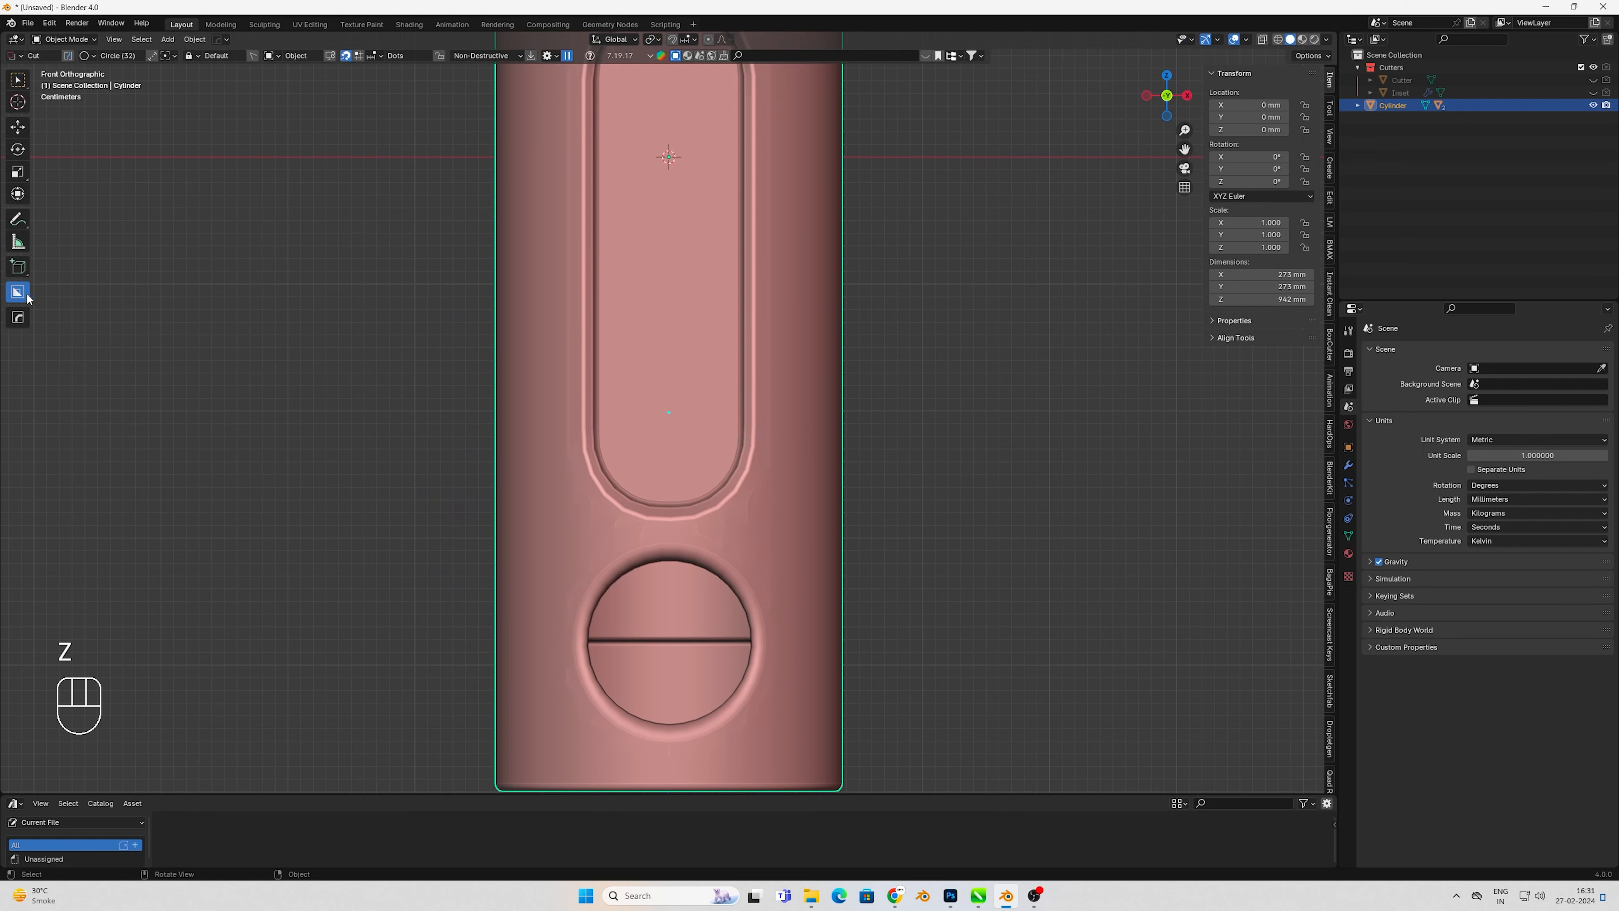
key("d")
left_click(578, 501)
middle_click_drag(483, 526, 577, 388, "shift")
scroll(674, 614, "up", 2)
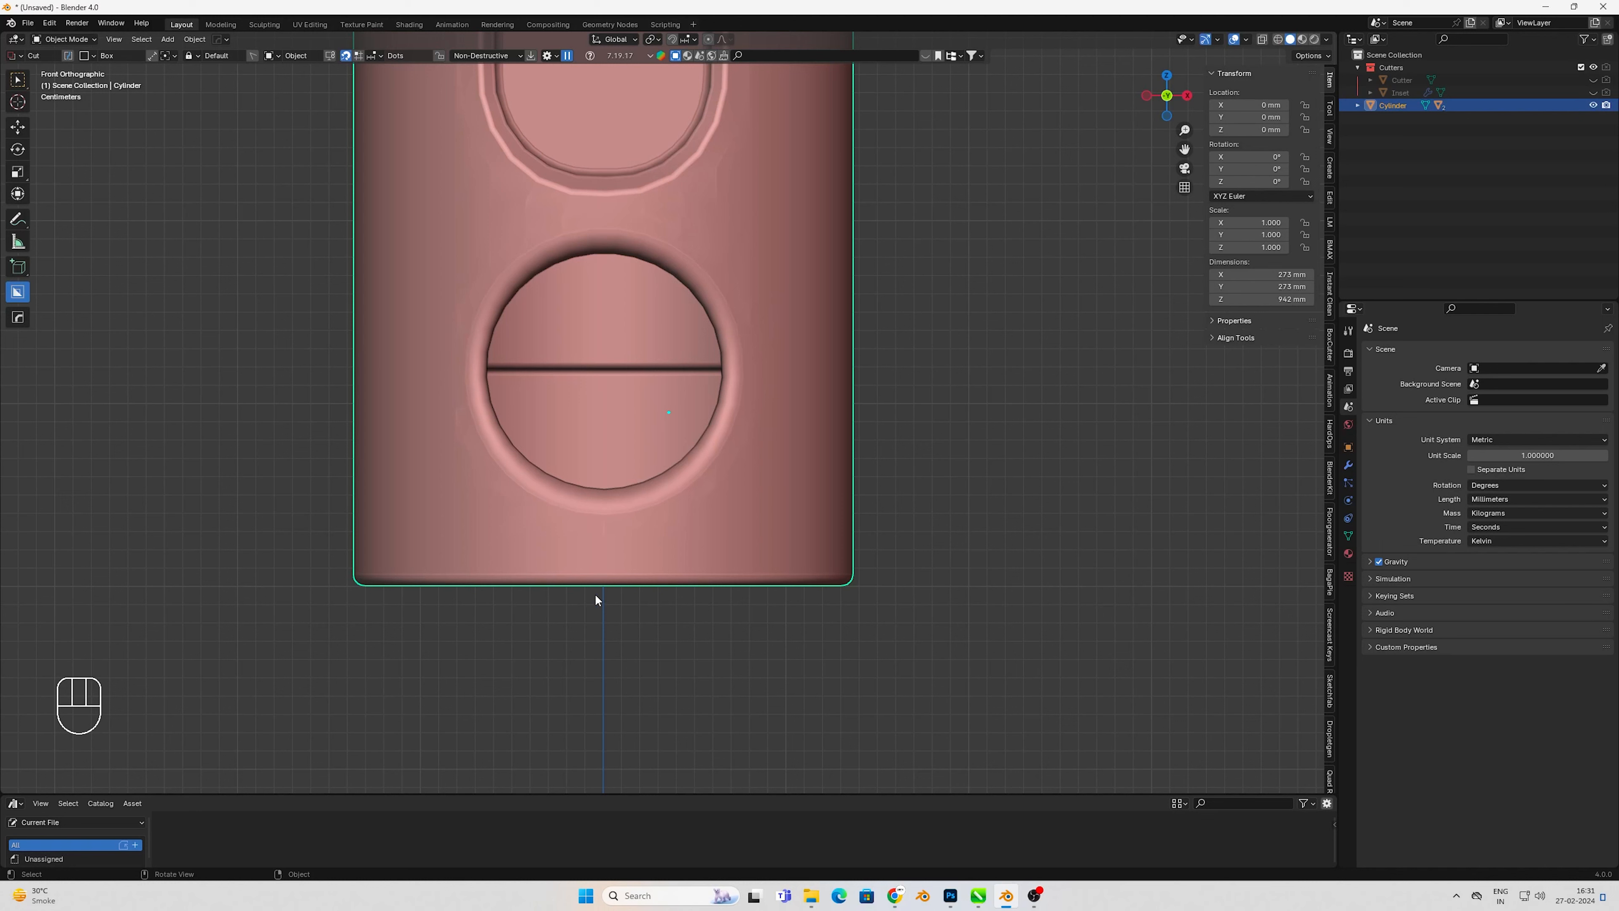
left_click_drag(595, 618, 605, 561)
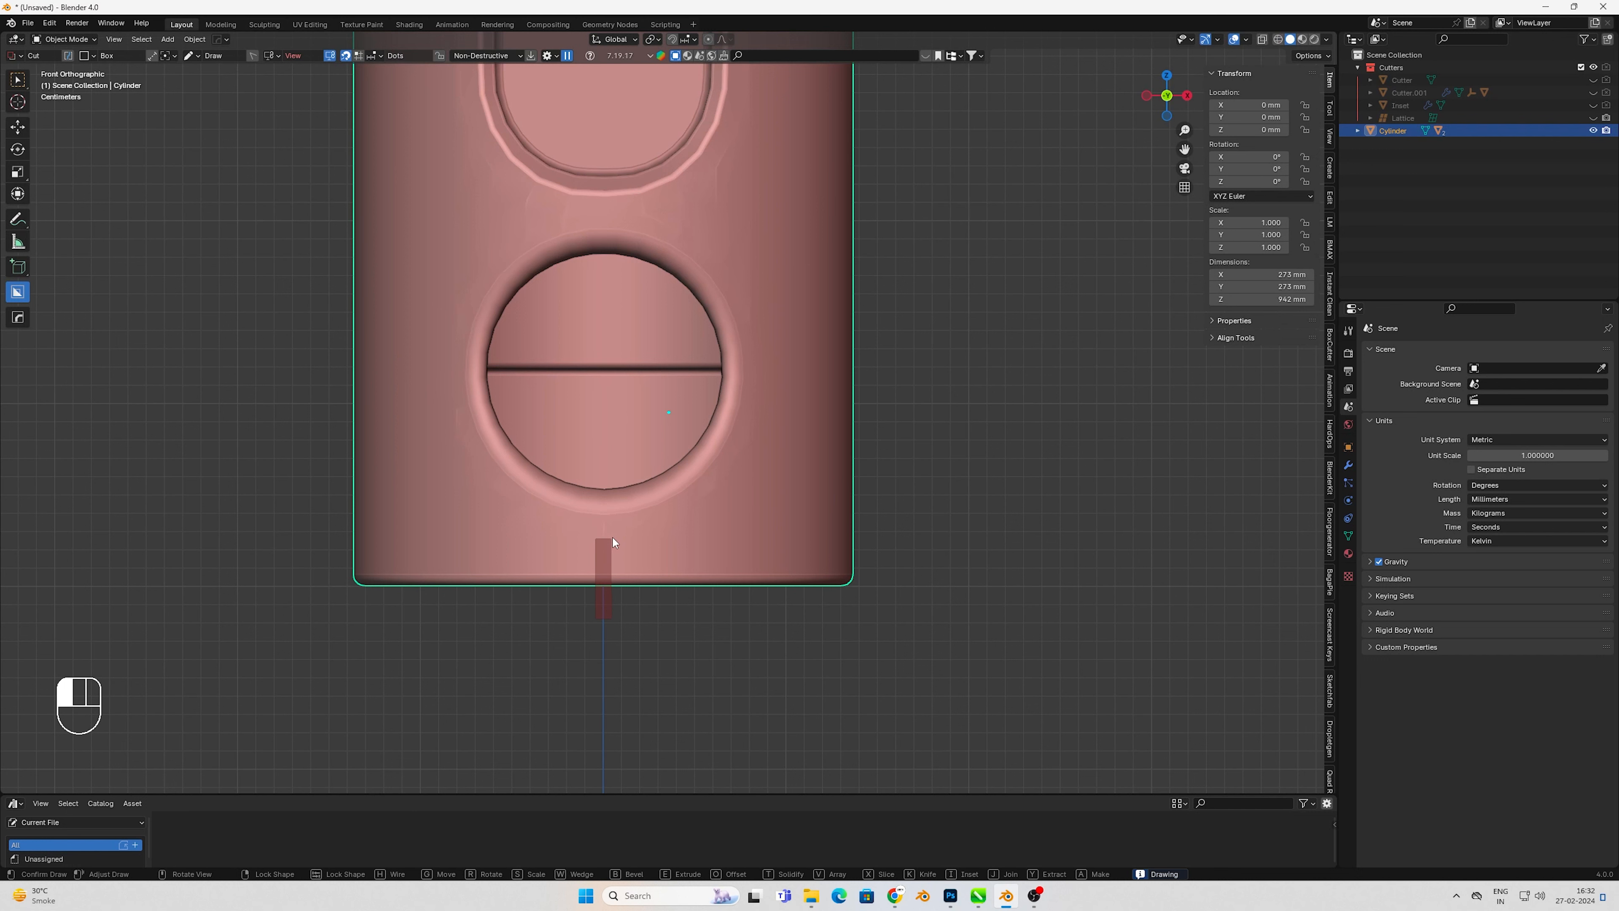
left_click_drag(611, 536, 612, 536)
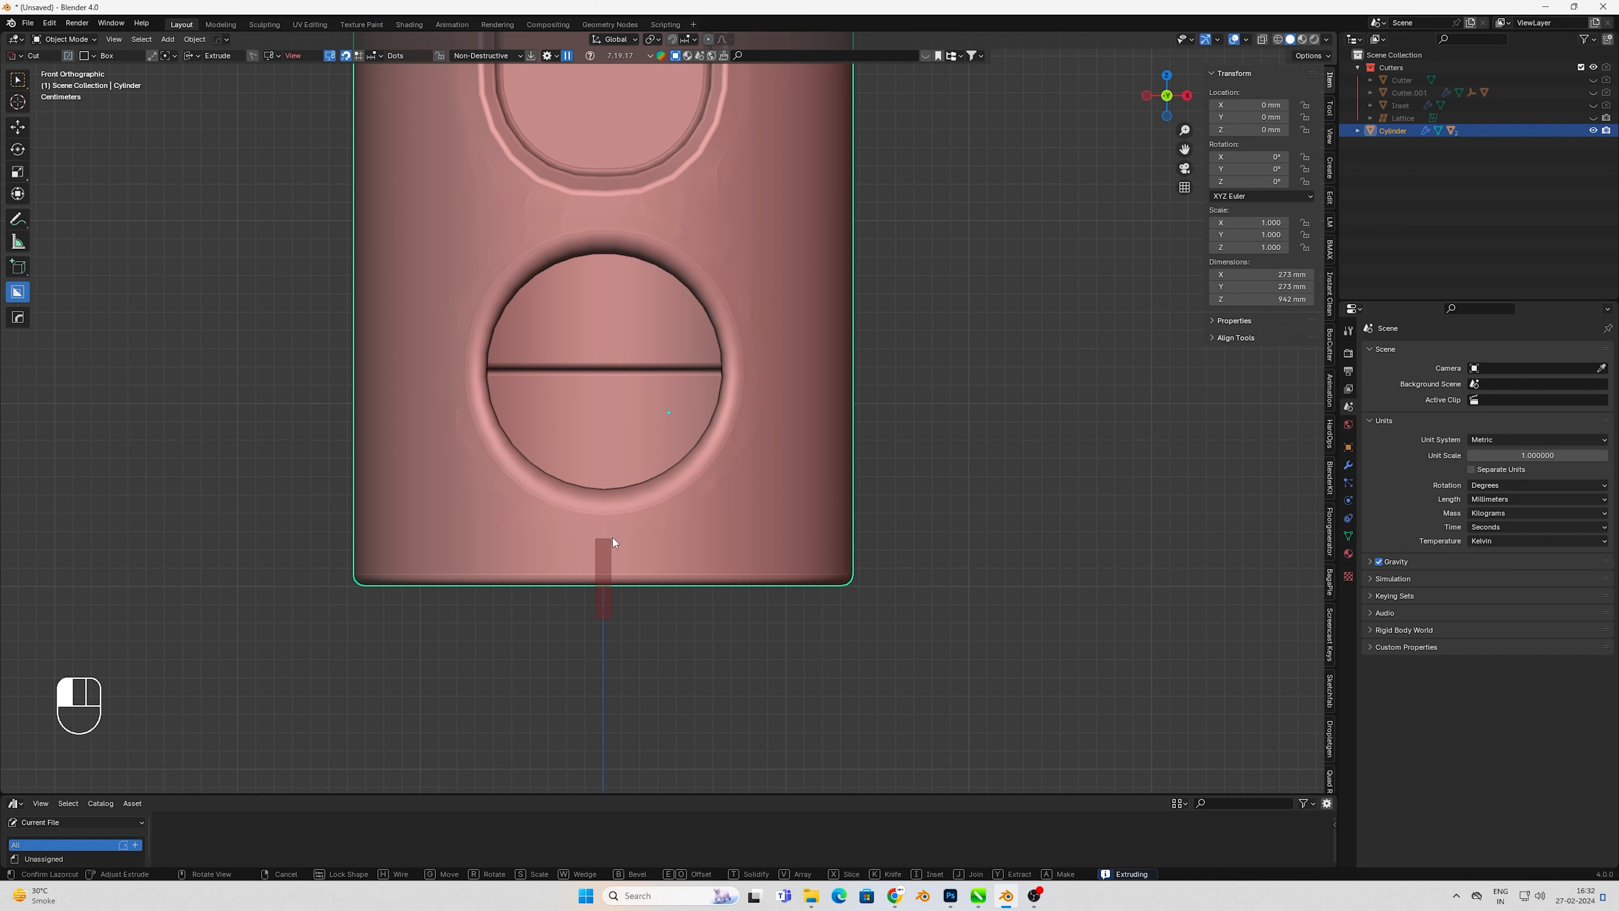
left_click(612, 537)
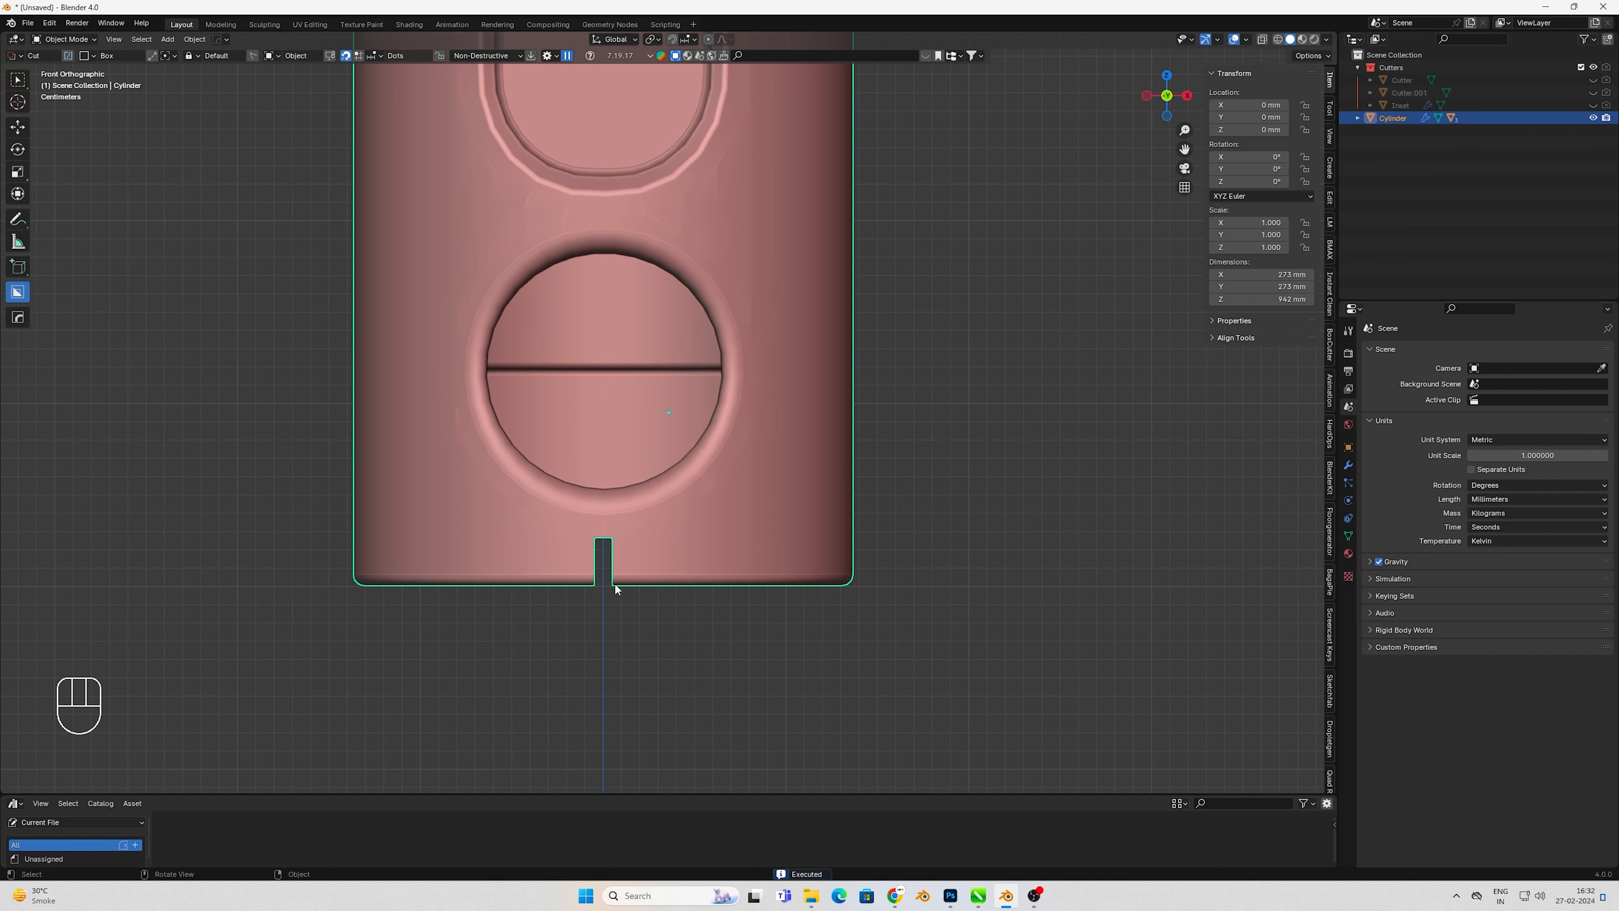
- Reveal the slot's boolean cutter with Ever Scroll and set its origin to the 3D cursor
key("q")
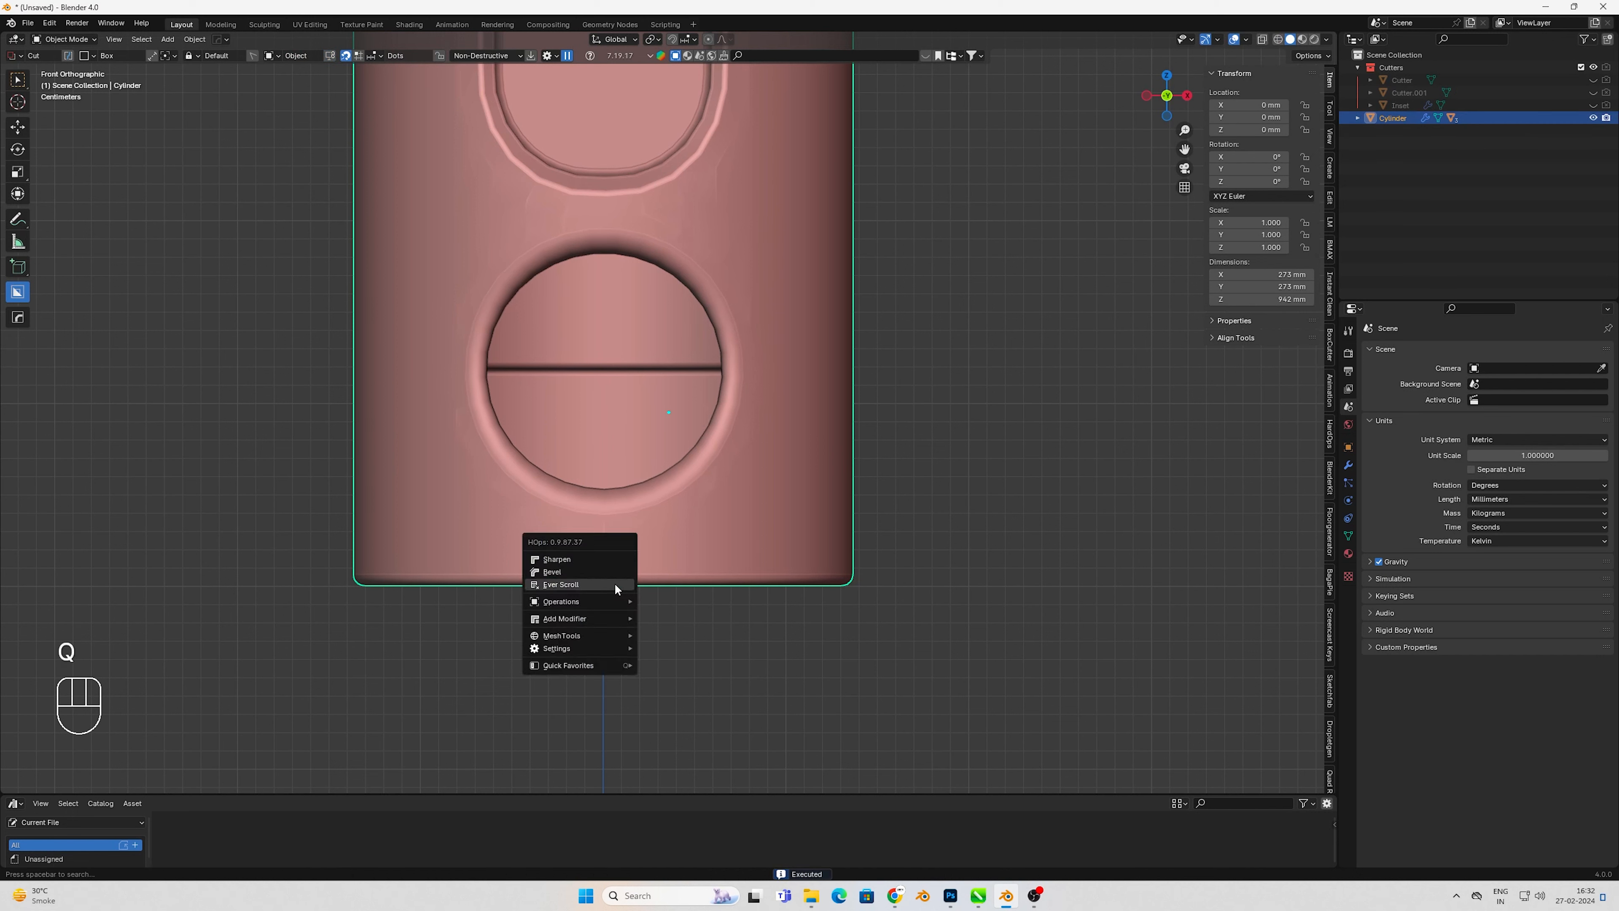
left_click(614, 582)
right_click(610, 603)
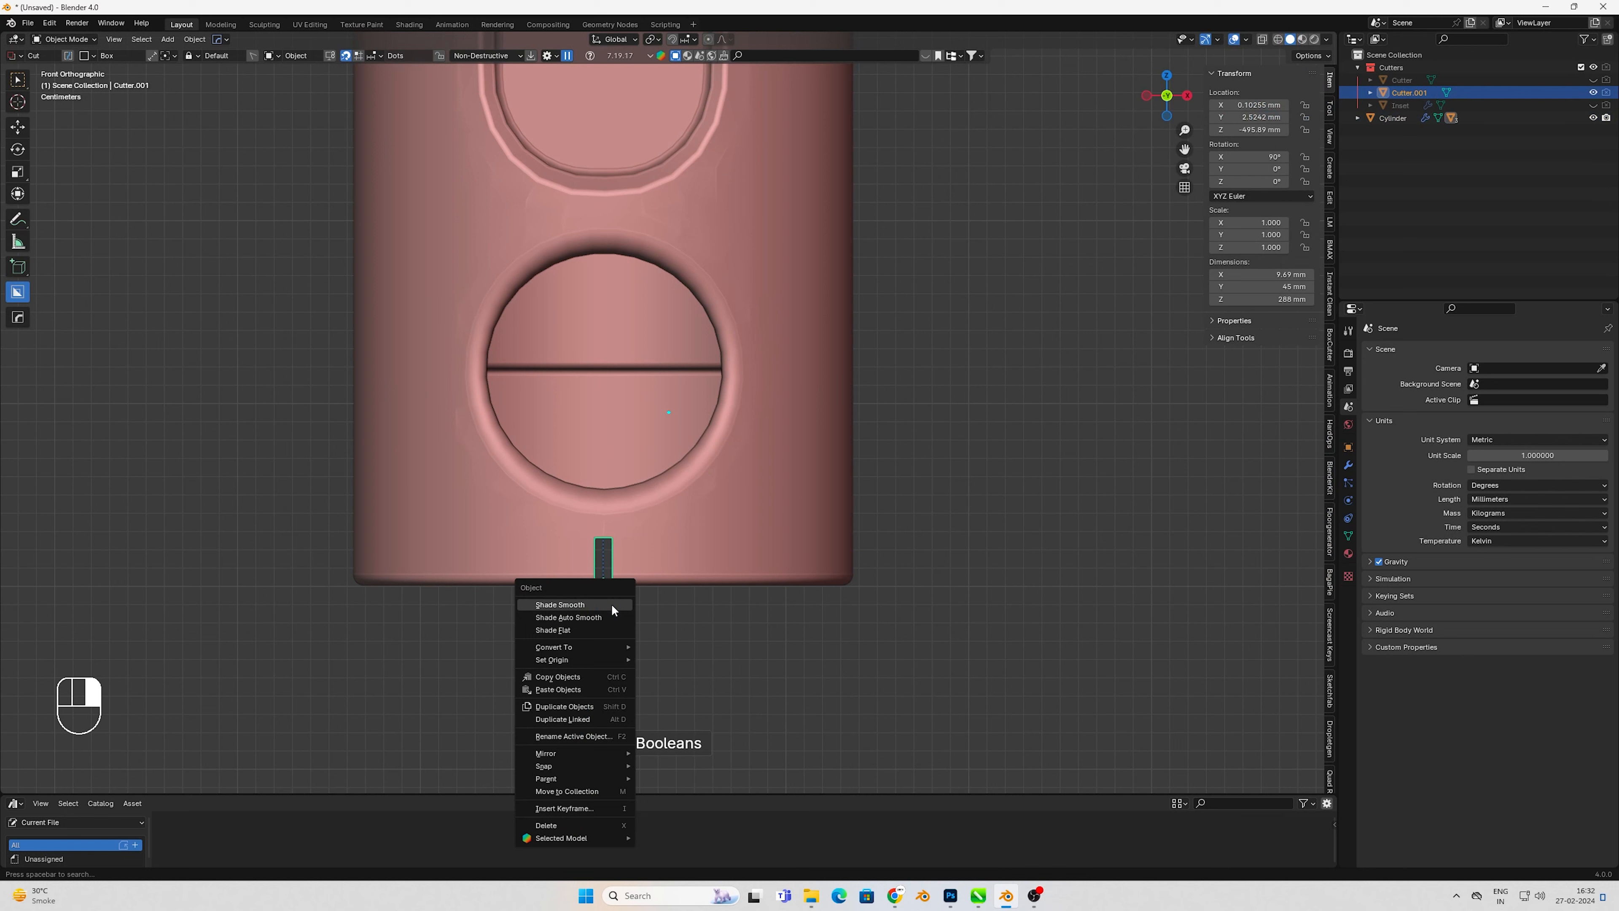
mouse_move(611, 659)
left_click(685, 687)
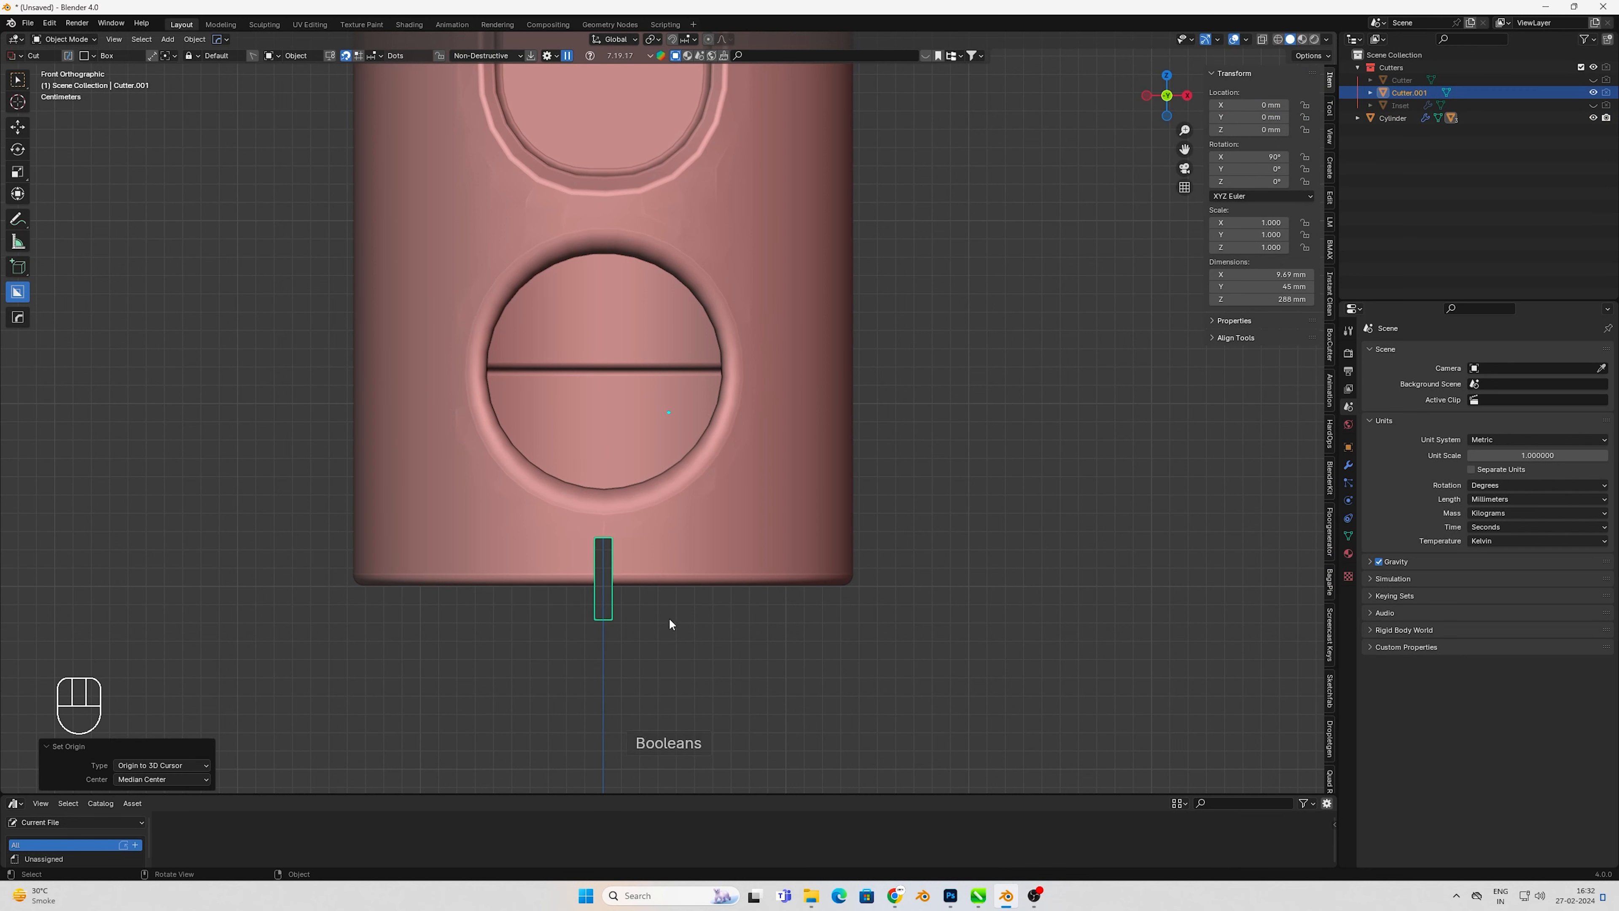
key("q")
mouse_move(609, 635)
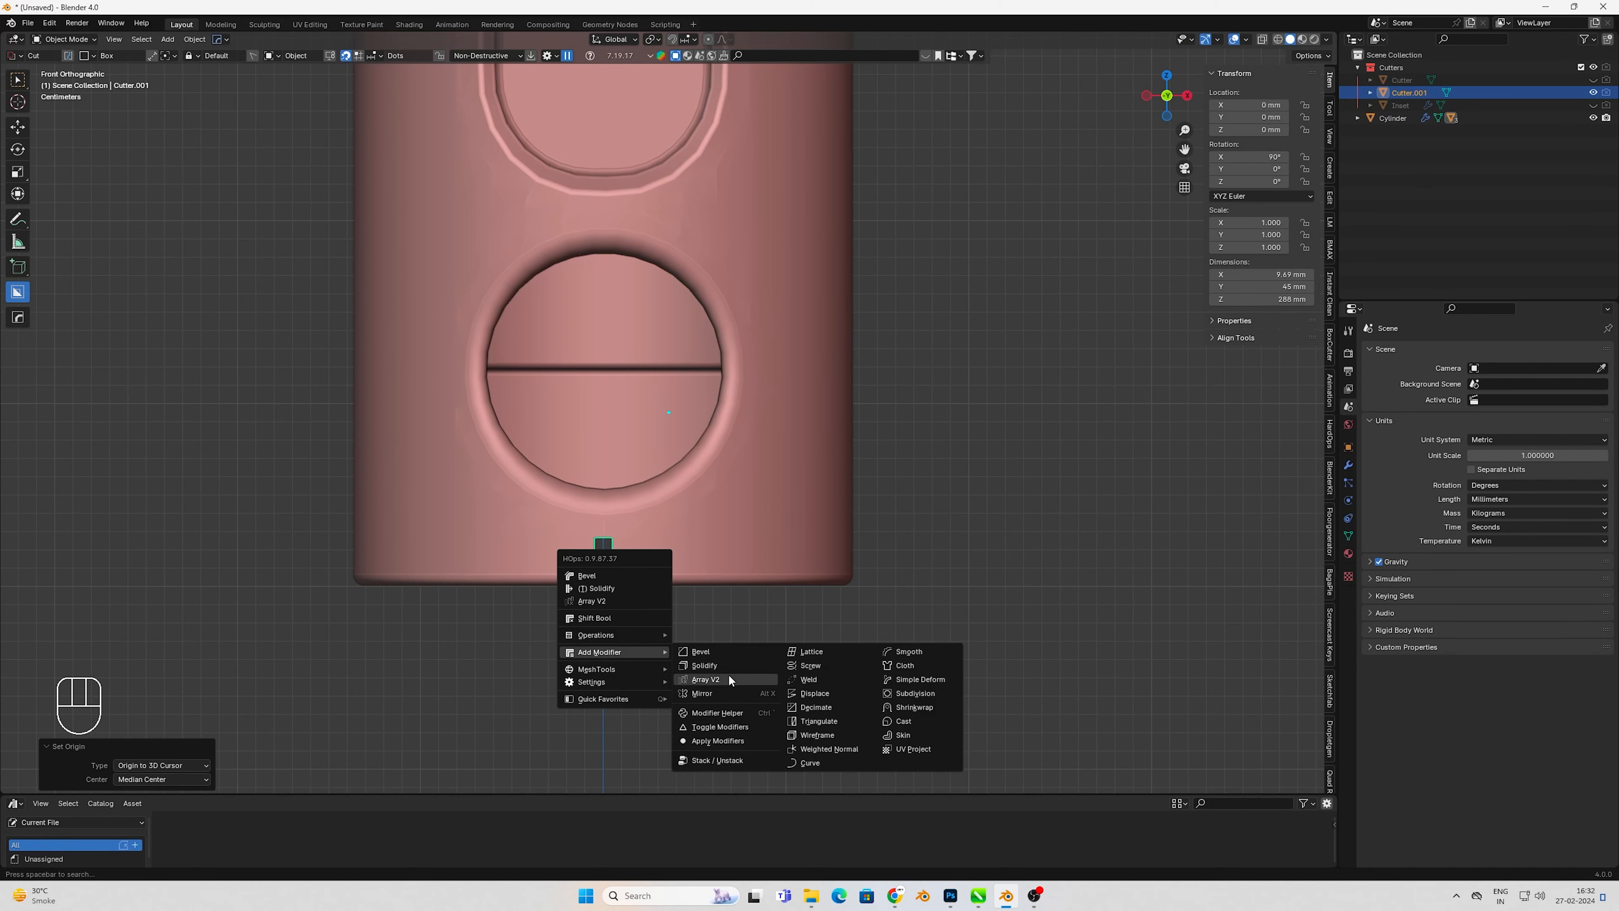
left_click(728, 678)
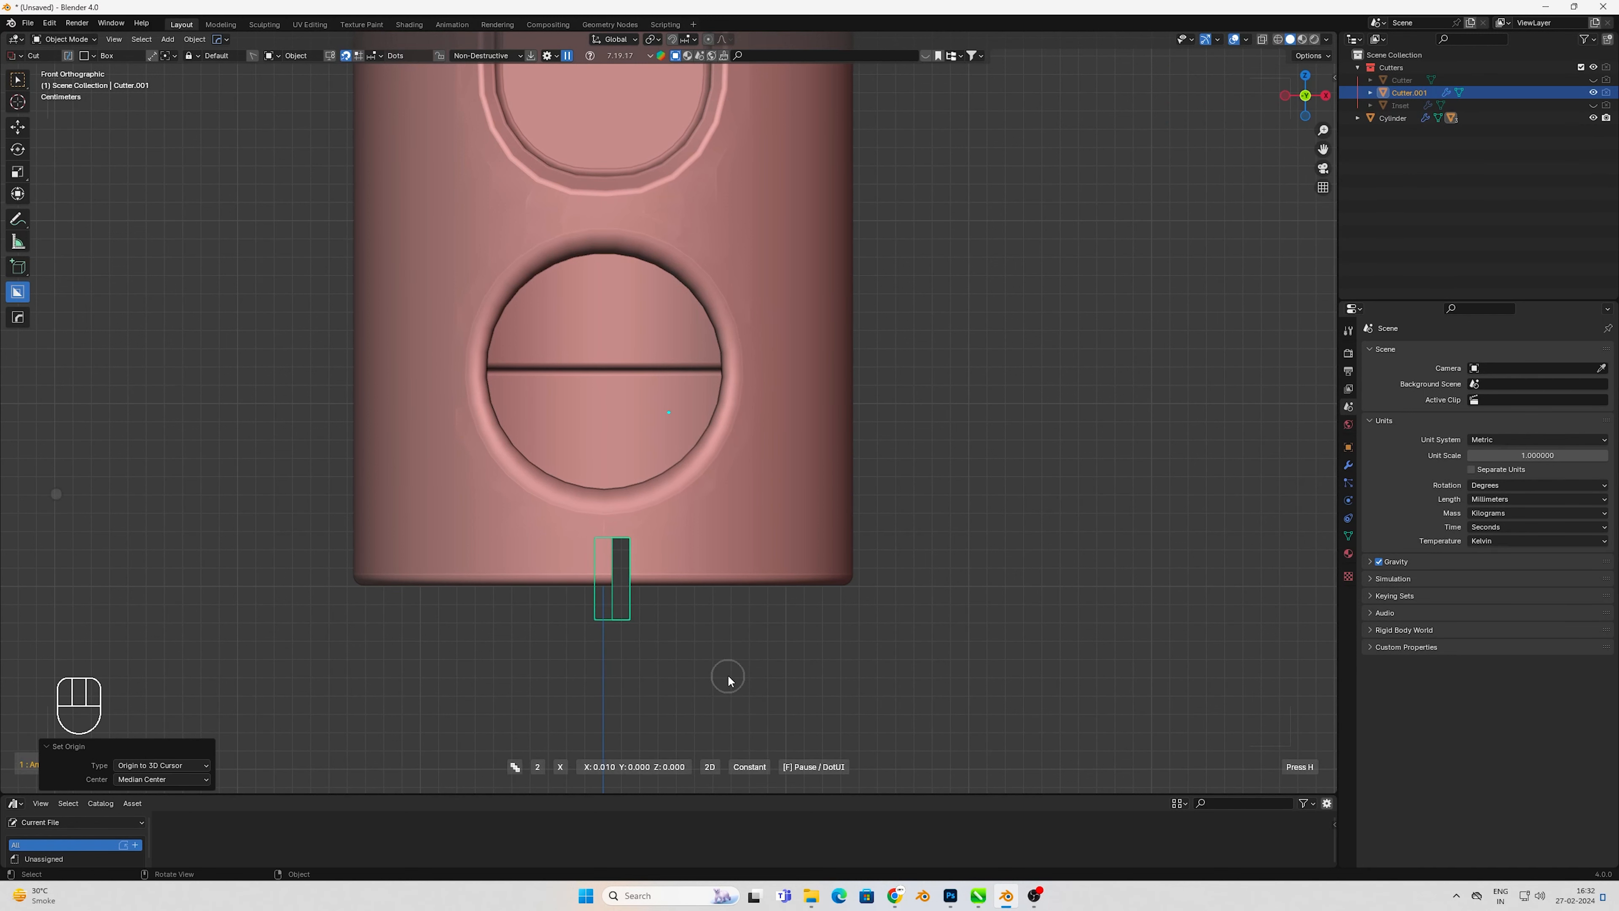
key("x")
right_click(727, 674)
- Try a radial array of the full-length slot cutter about Y with 11 segments and 0.062 displacement, and undo it
key("q")
mouse_move(681, 624)
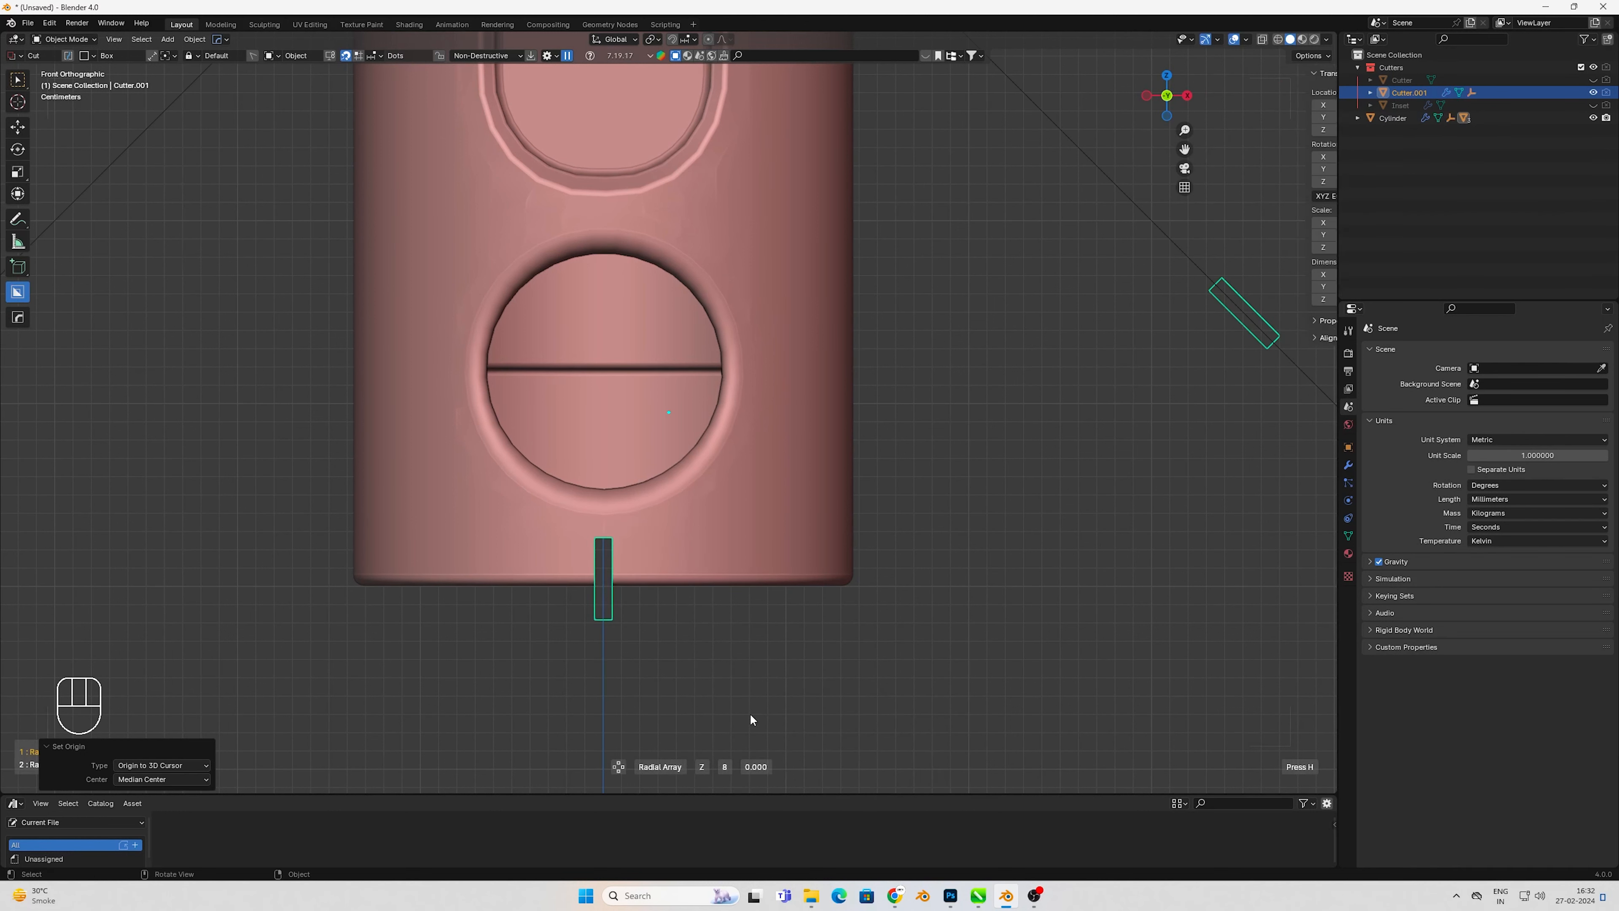
left_click(750, 716)
key("y")
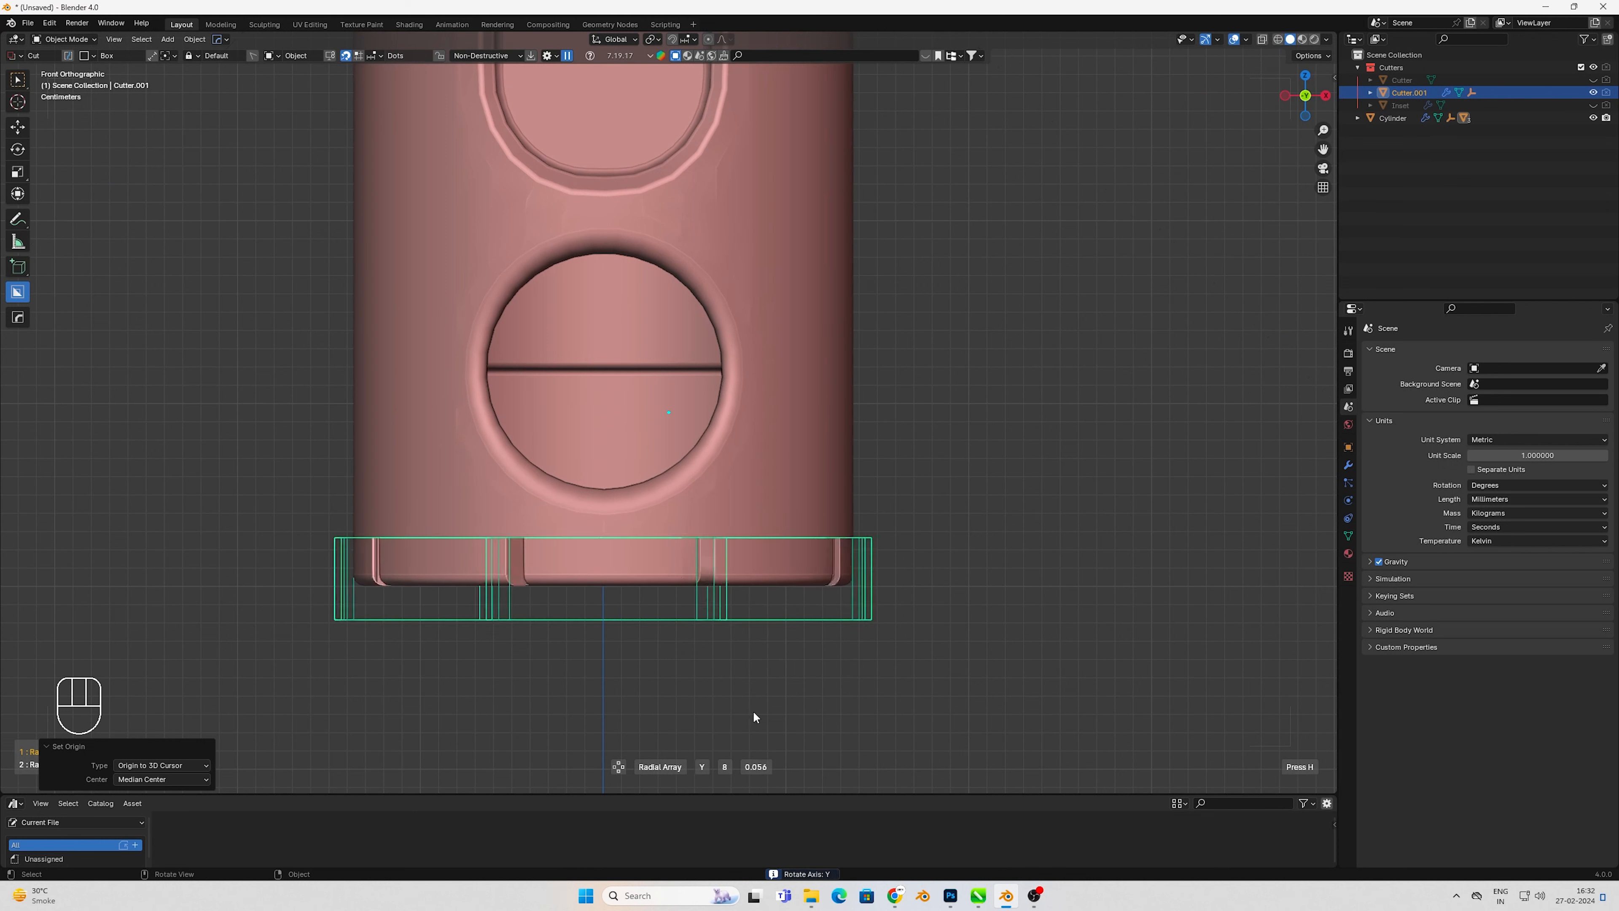
key("shift")
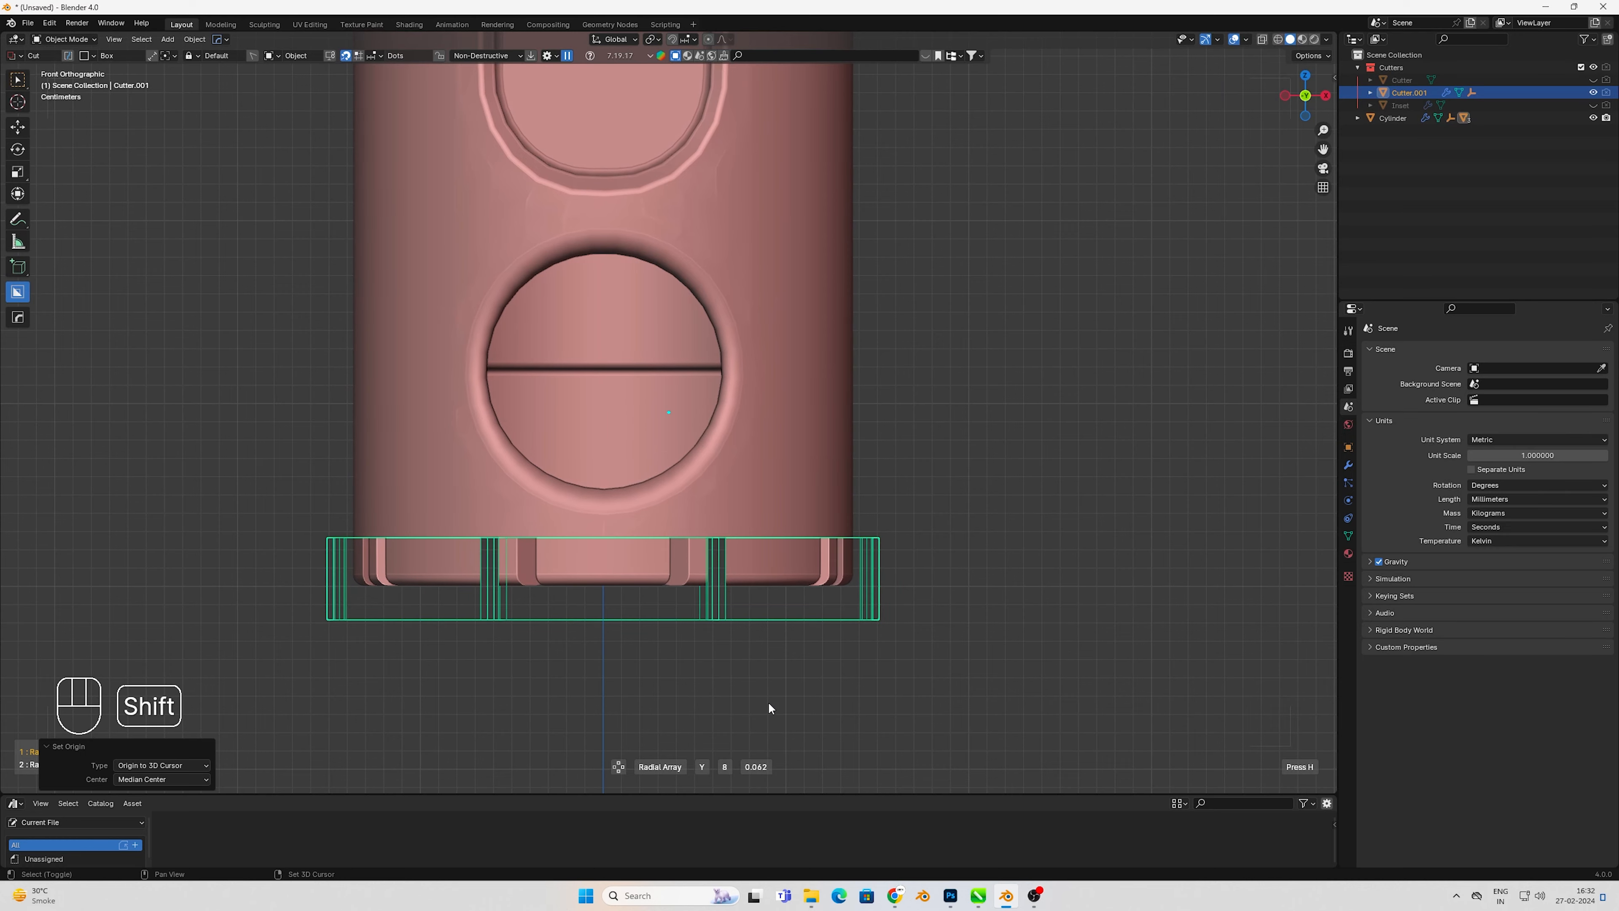
scroll(768, 701, "up", 1)
scroll(768, 701, "up", 2)
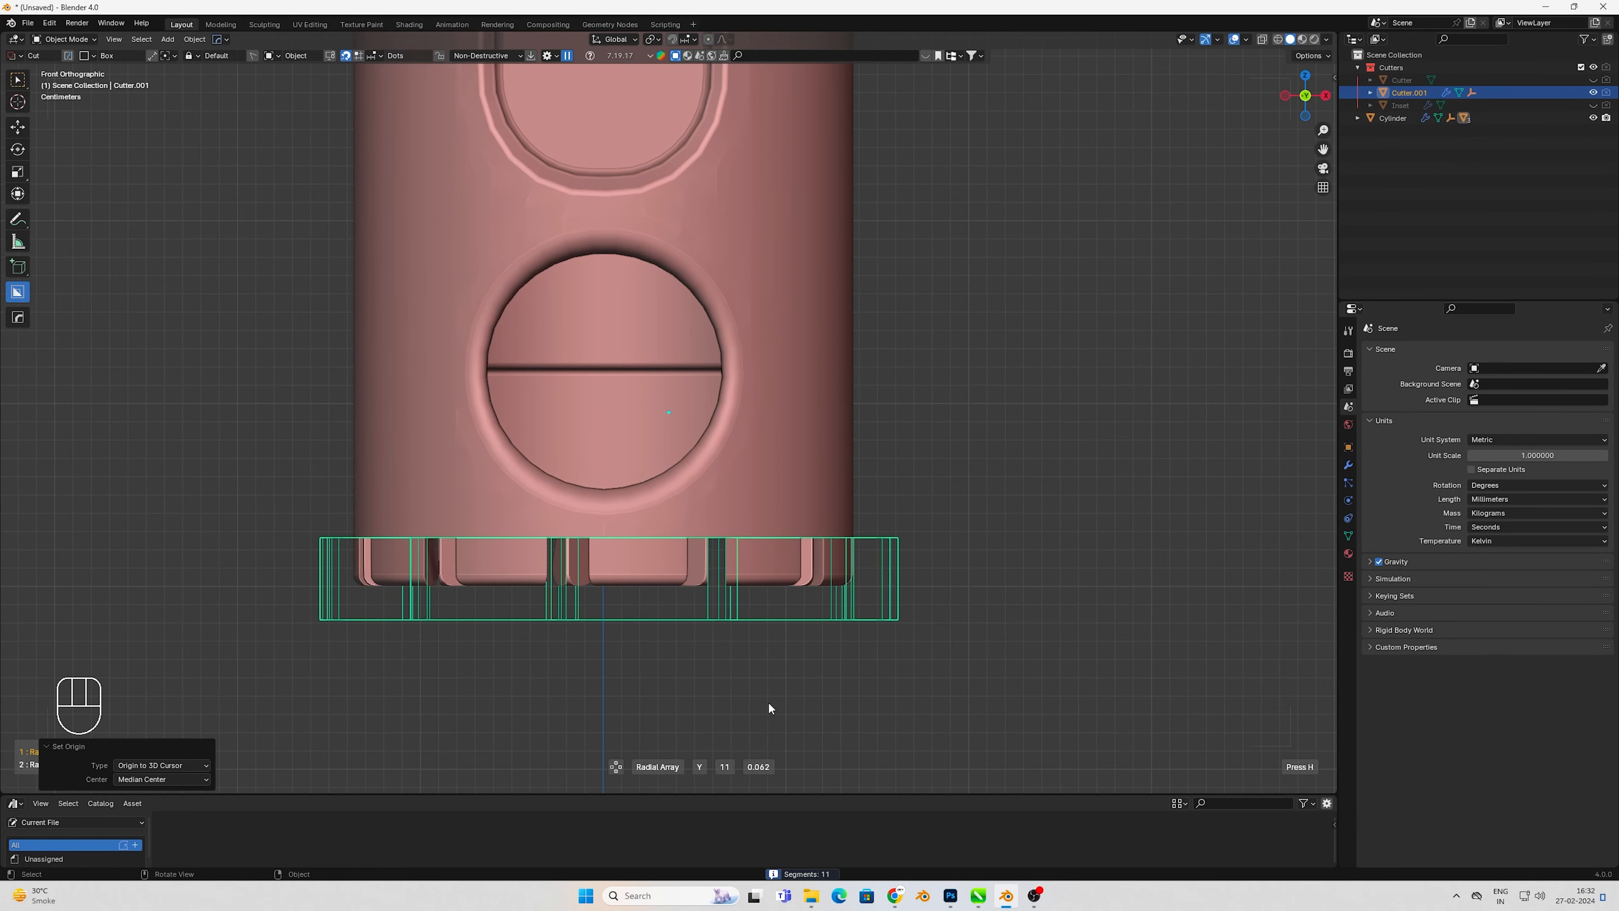
left_click(768, 700)
middle_click_drag(768, 700, 737, 605)
key("KP_1")
key("ctrl+z")
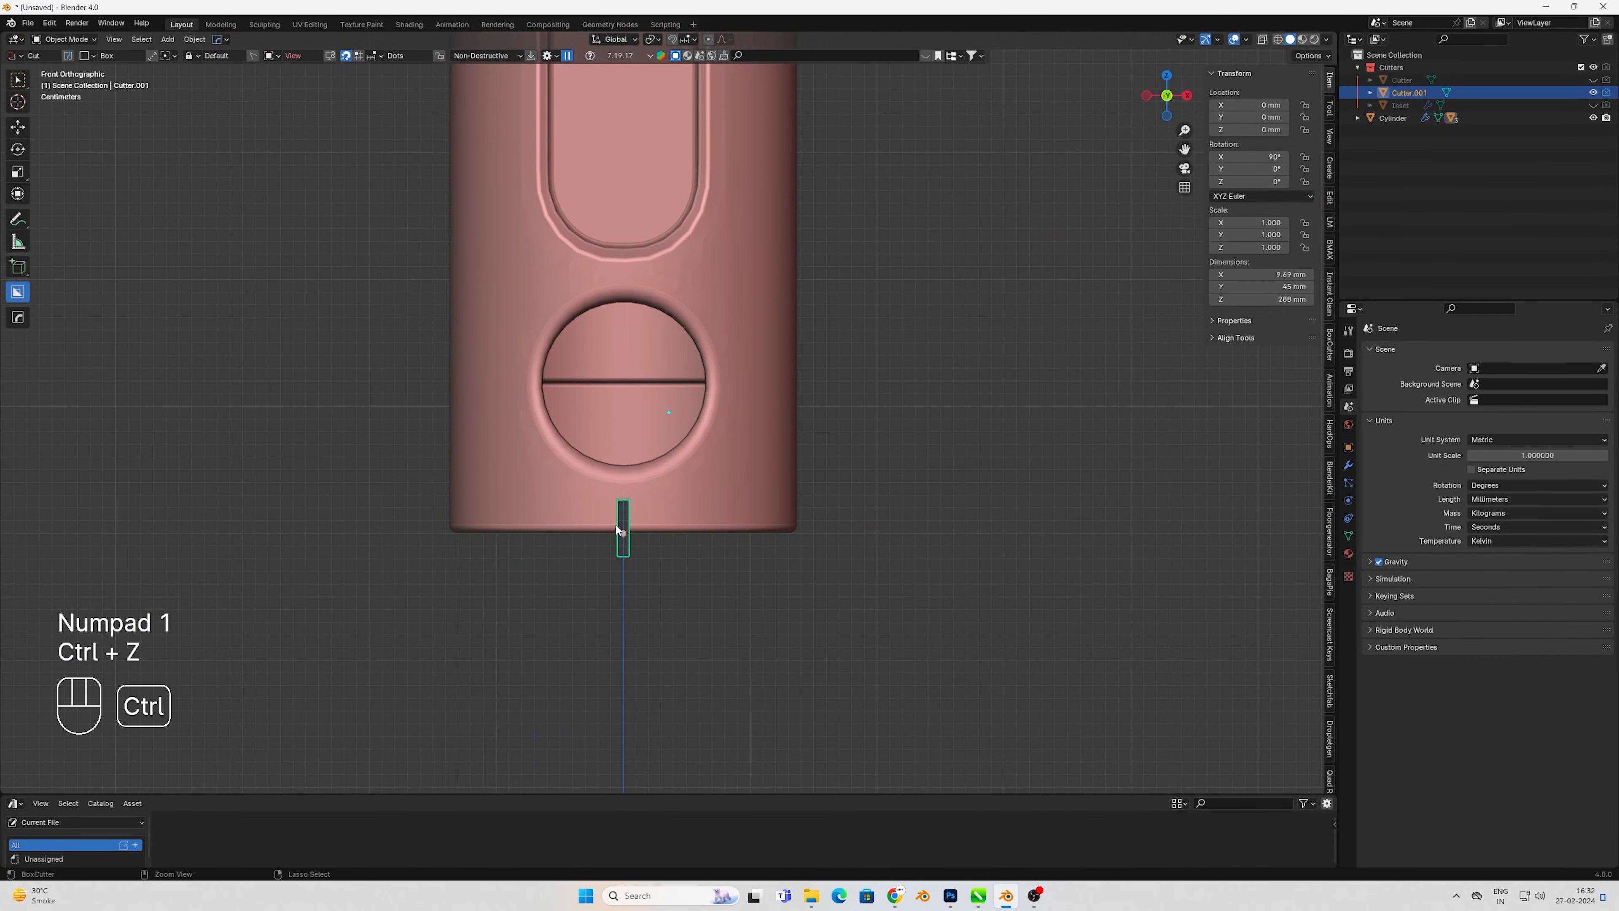
- Scale the slot cutter to 0.653 along Y and move it -146.29 mm along Y so it crosses only the front wall
scroll(640, 559, "up", 2)
middle_click_drag(638, 558, 797, 547)
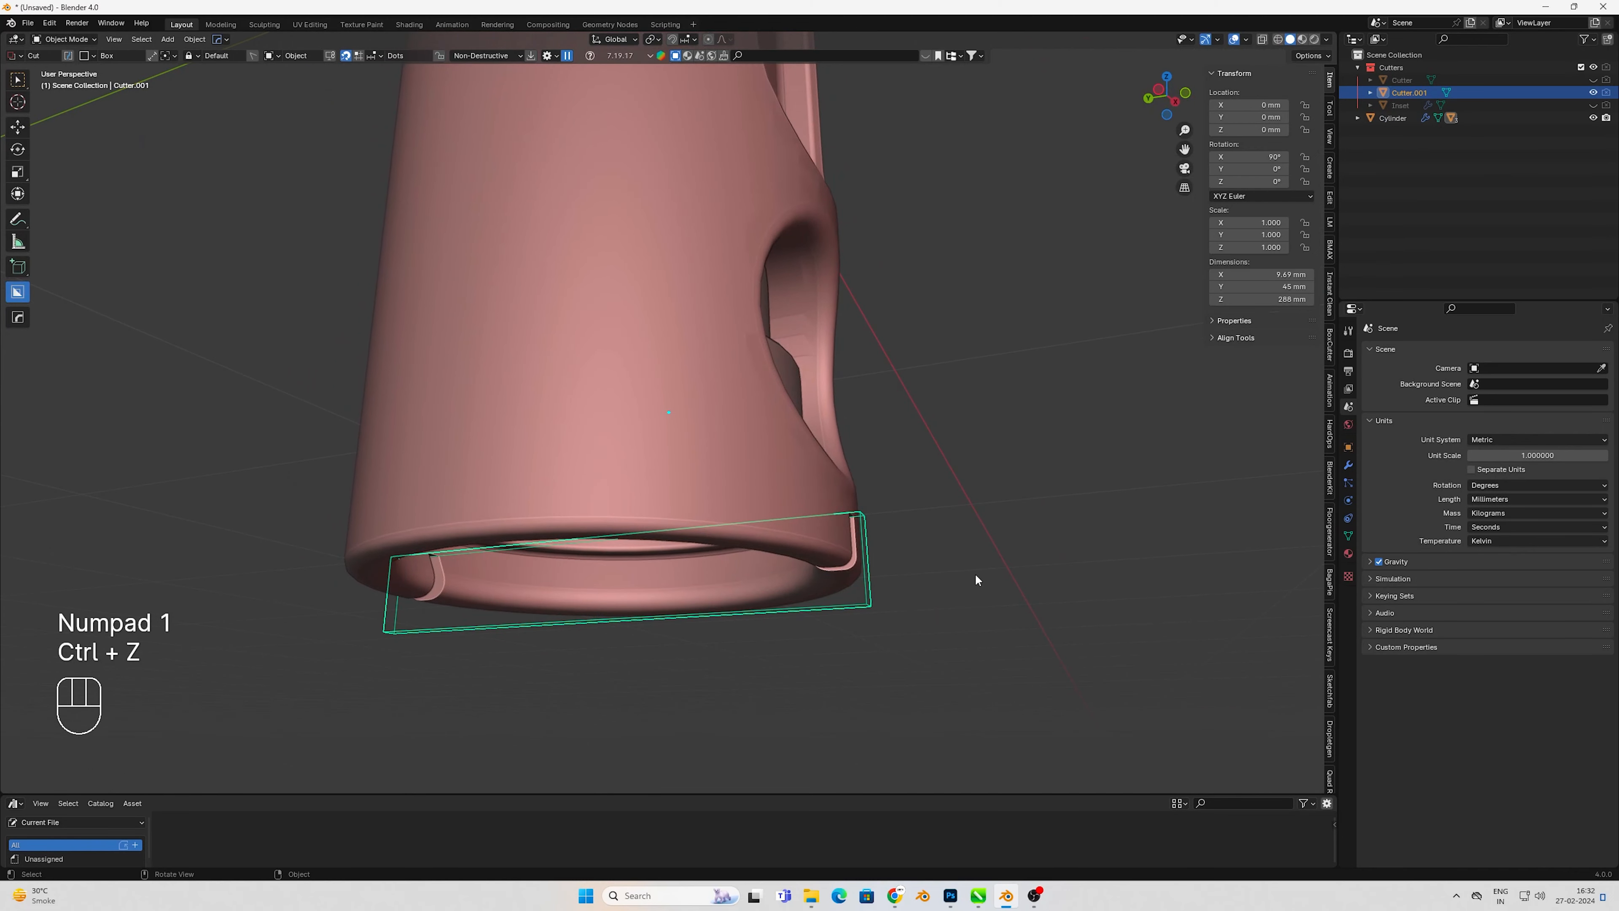
key("s")
key("y")
key("y")
key("y")
left_click(792, 627)
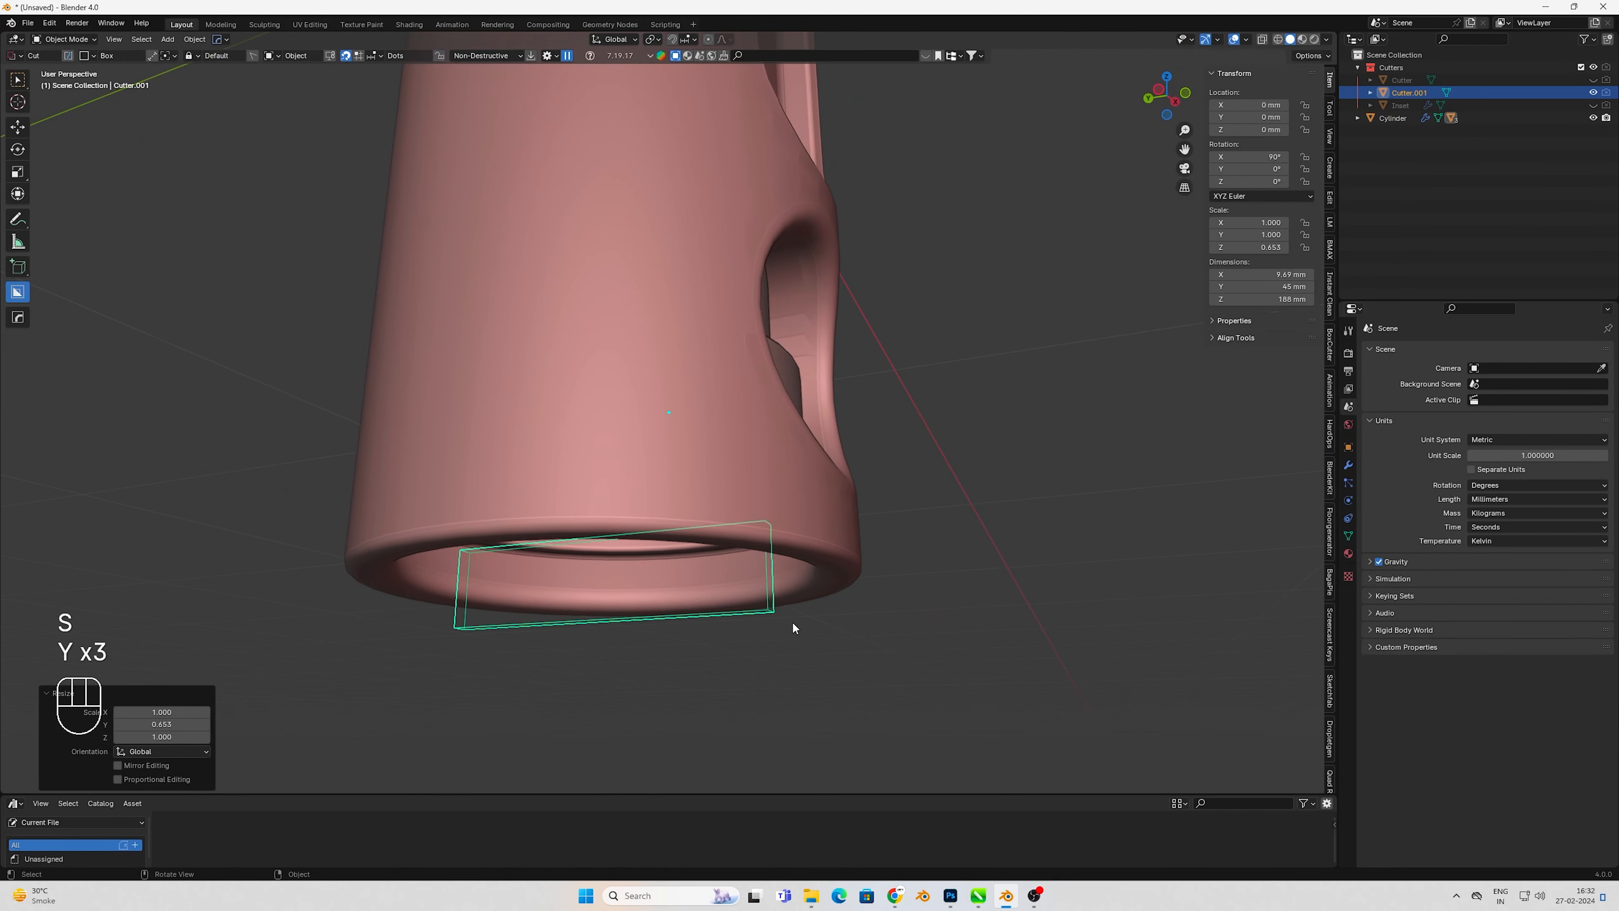
key("g")
key("y")
left_click(1140, 593)
- Scale the slot cutter along Y down to about 57.3 mm long and move it 17.908 mm along Y over the rim wall
key("s")
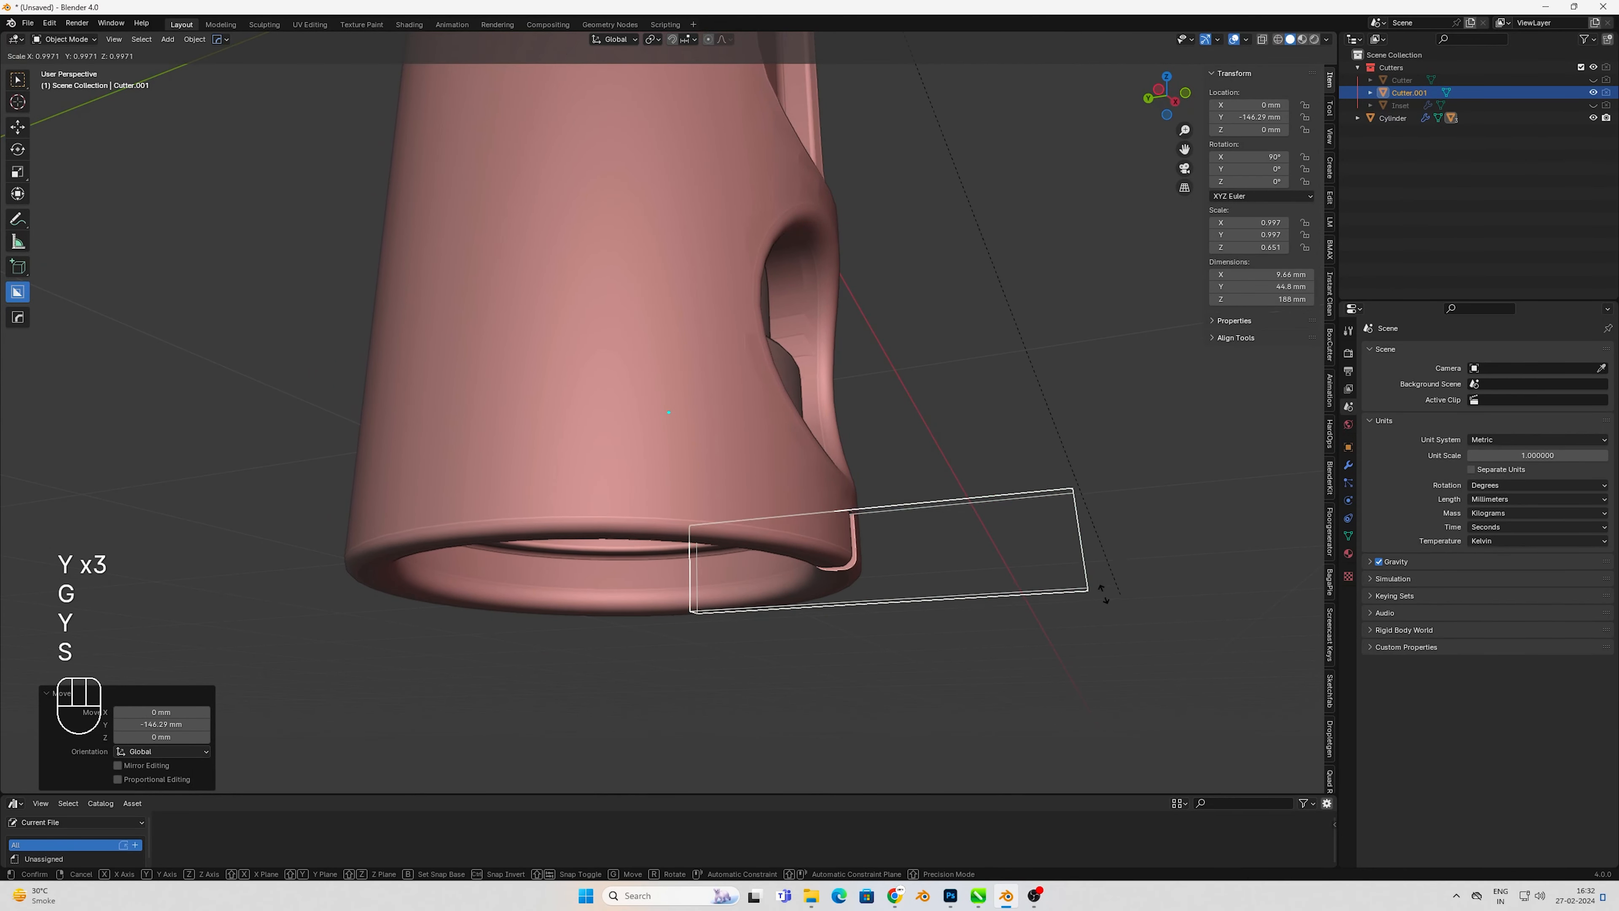
key("y")
key("y")
left_click(1084, 607)
key("s")
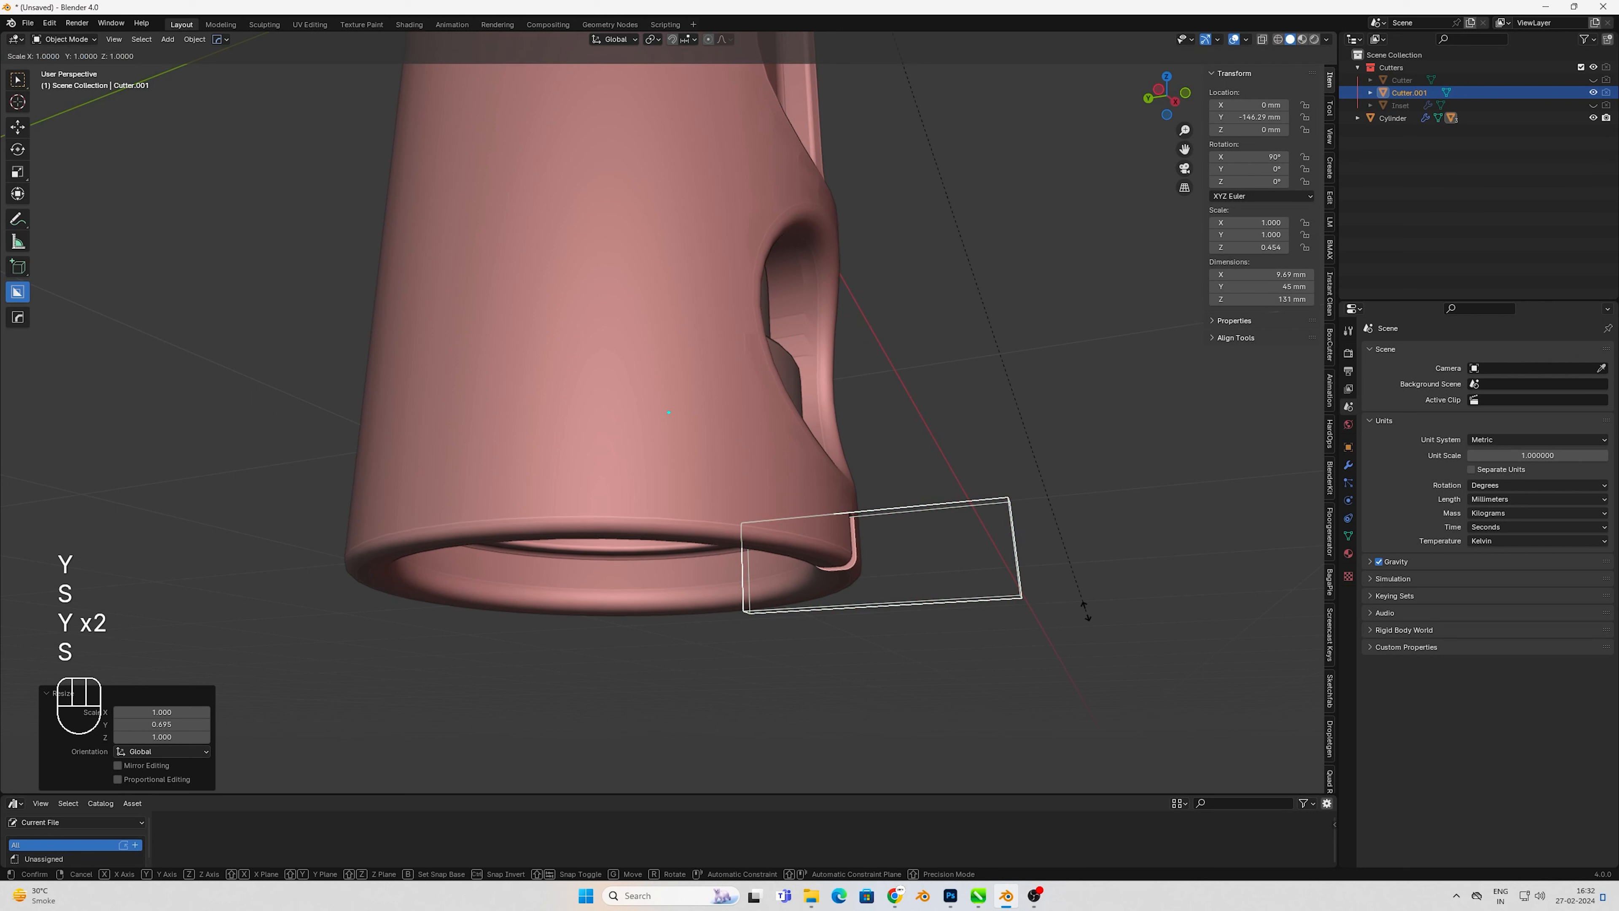
key("y")
left_click(841, 370)
key("y")
key("s")
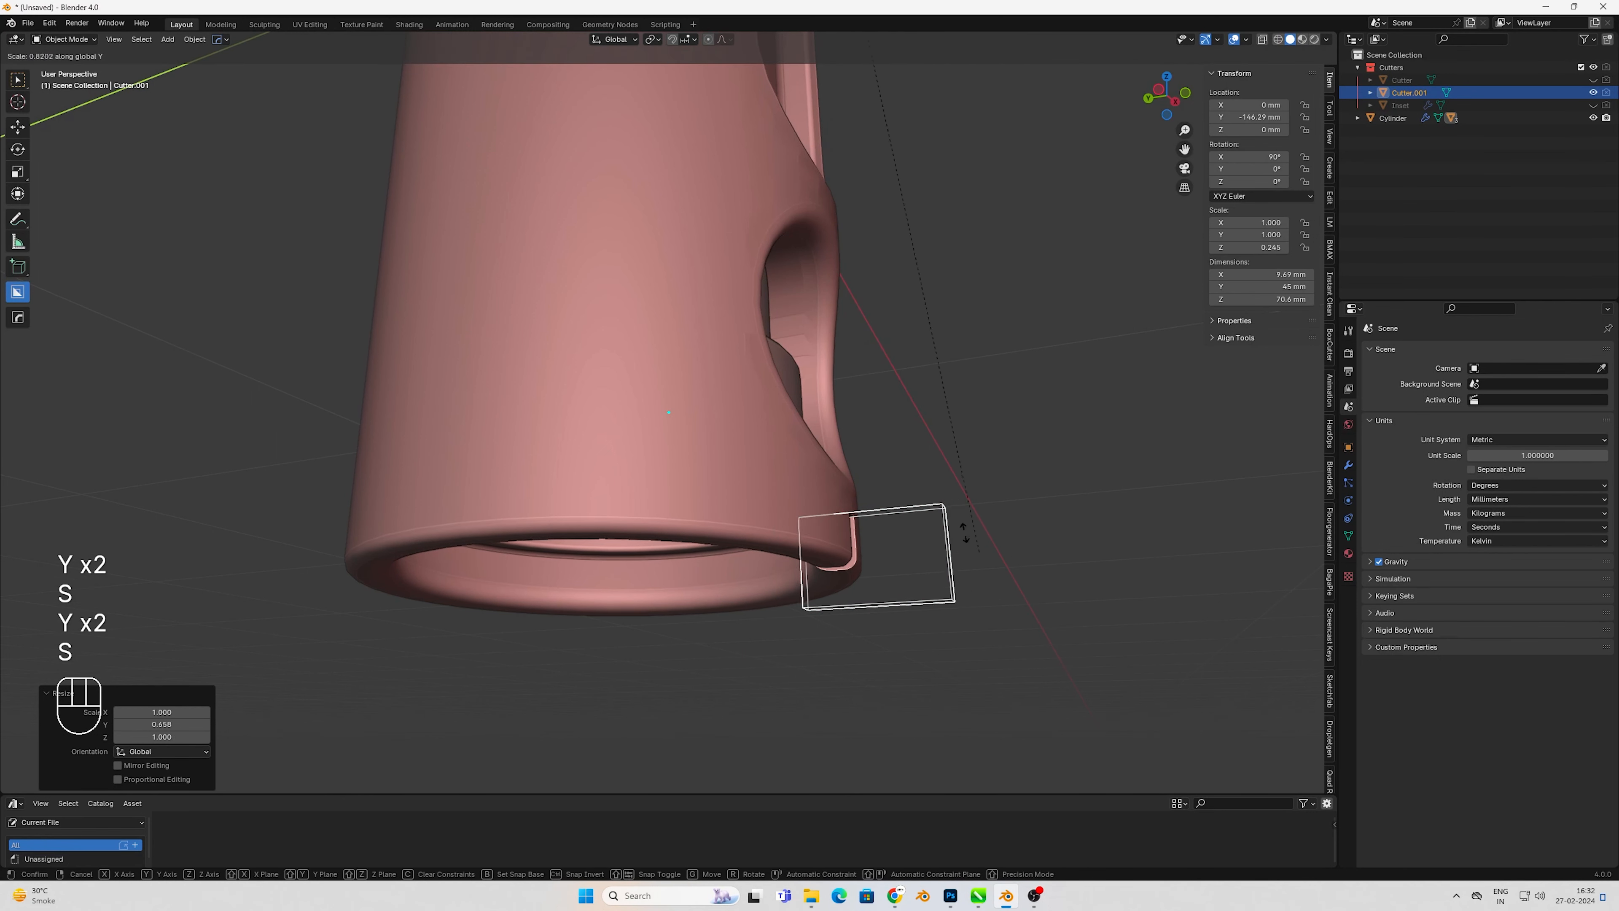
key("y")
left_click(1012, 748)
key("g")
key("y")
left_click(983, 732)
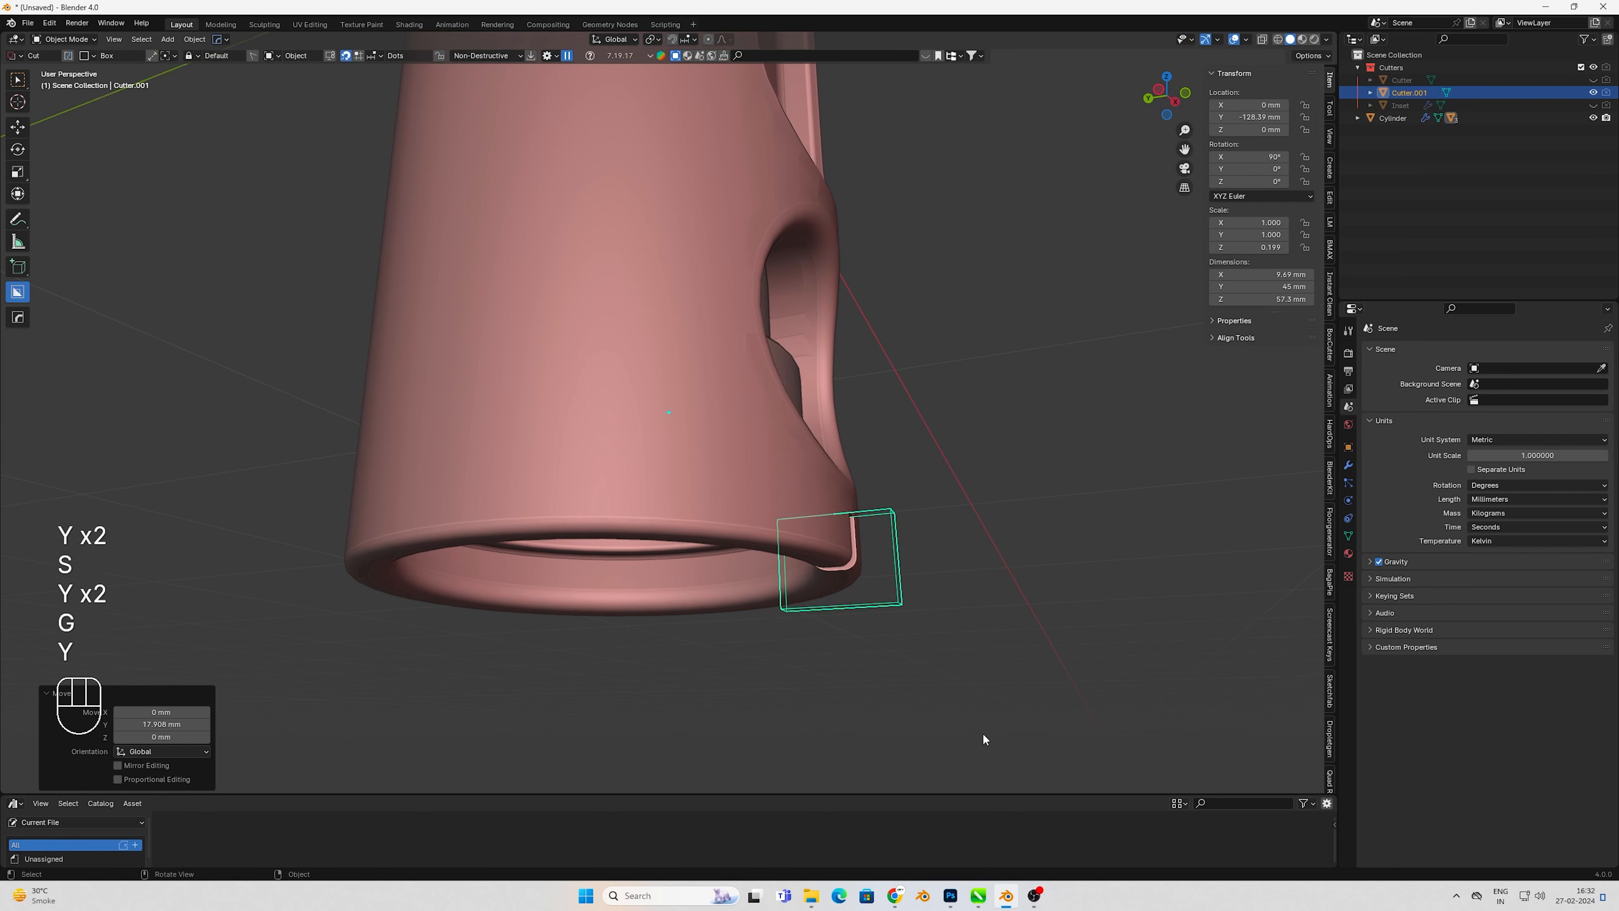
- Try a radial array of the shortened cutter about Y with 11 segments and 0.156 displacement, and undo it
key("KP_1")
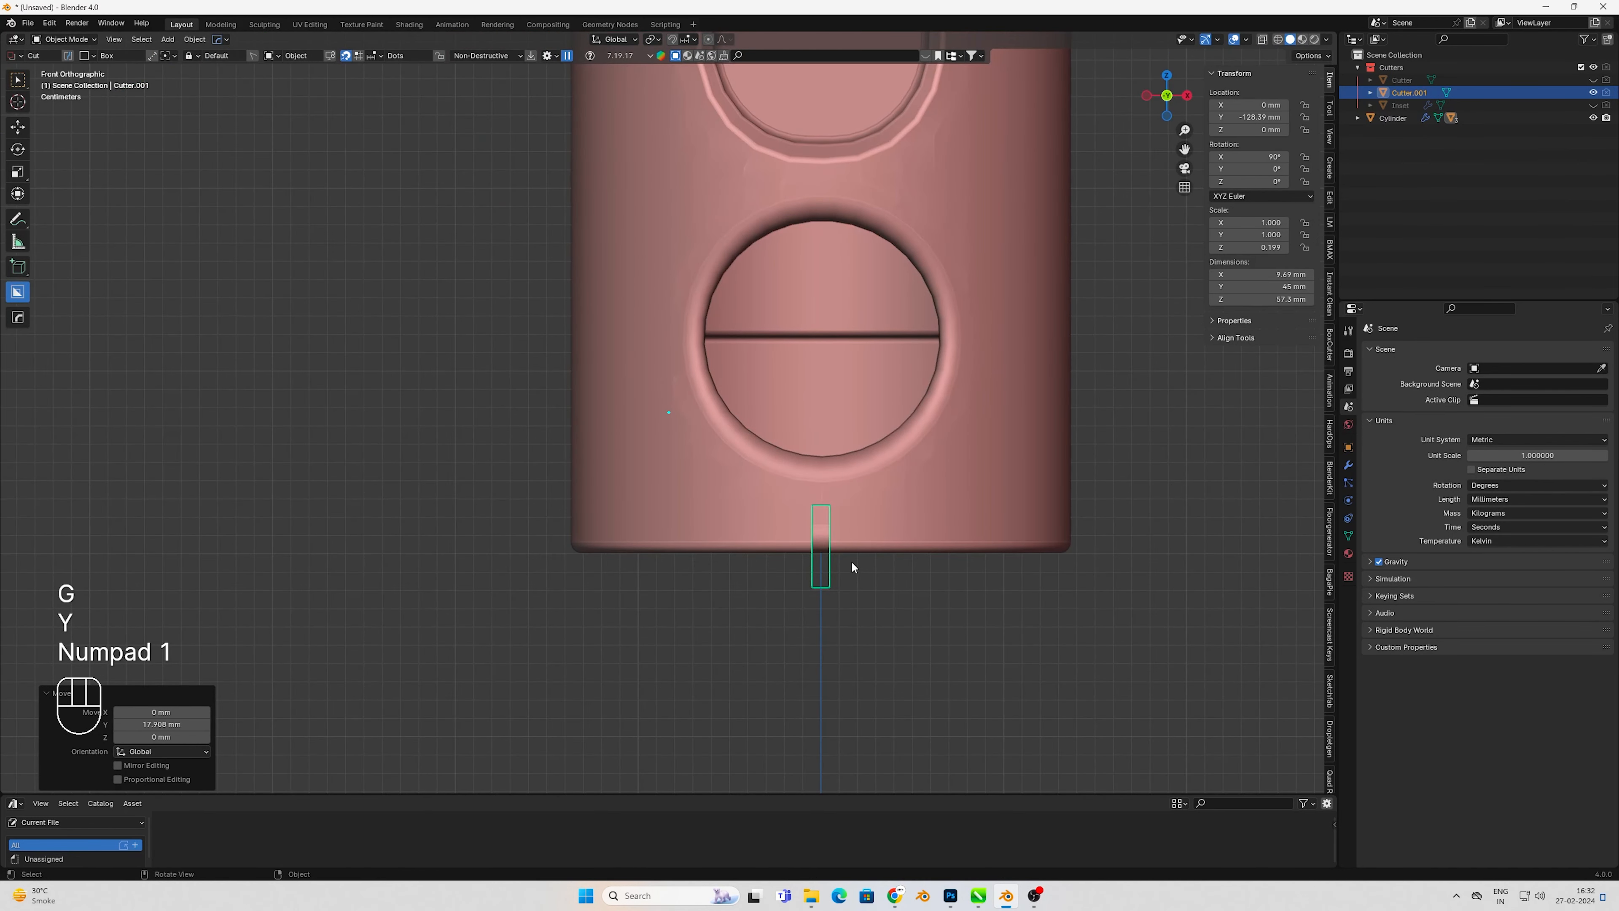
key("q")
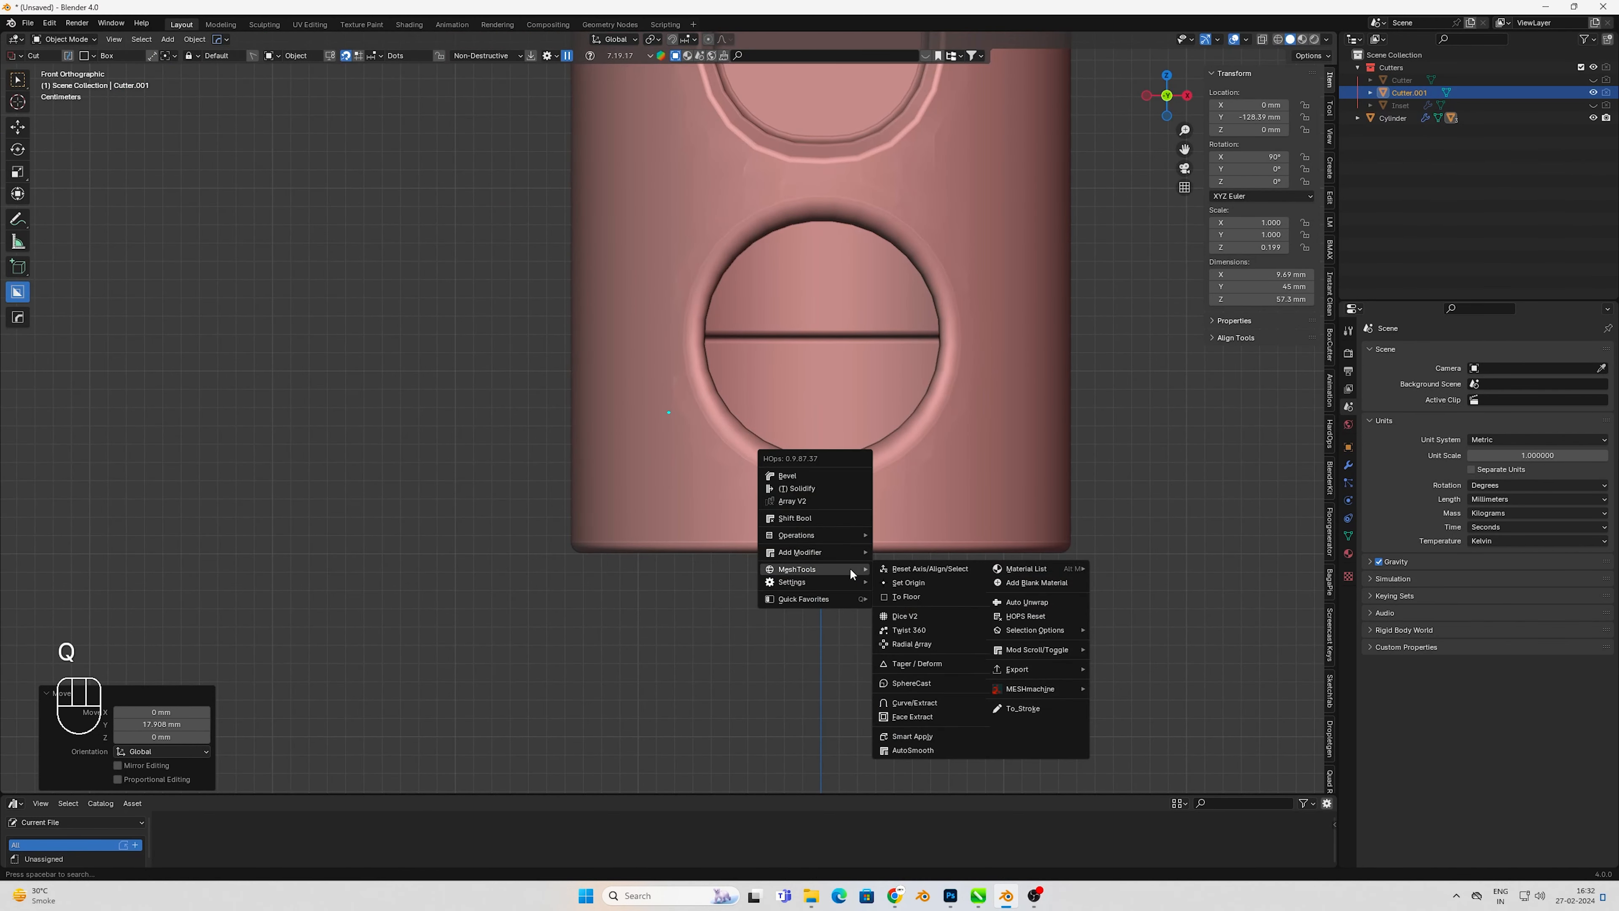
left_click(912, 642)
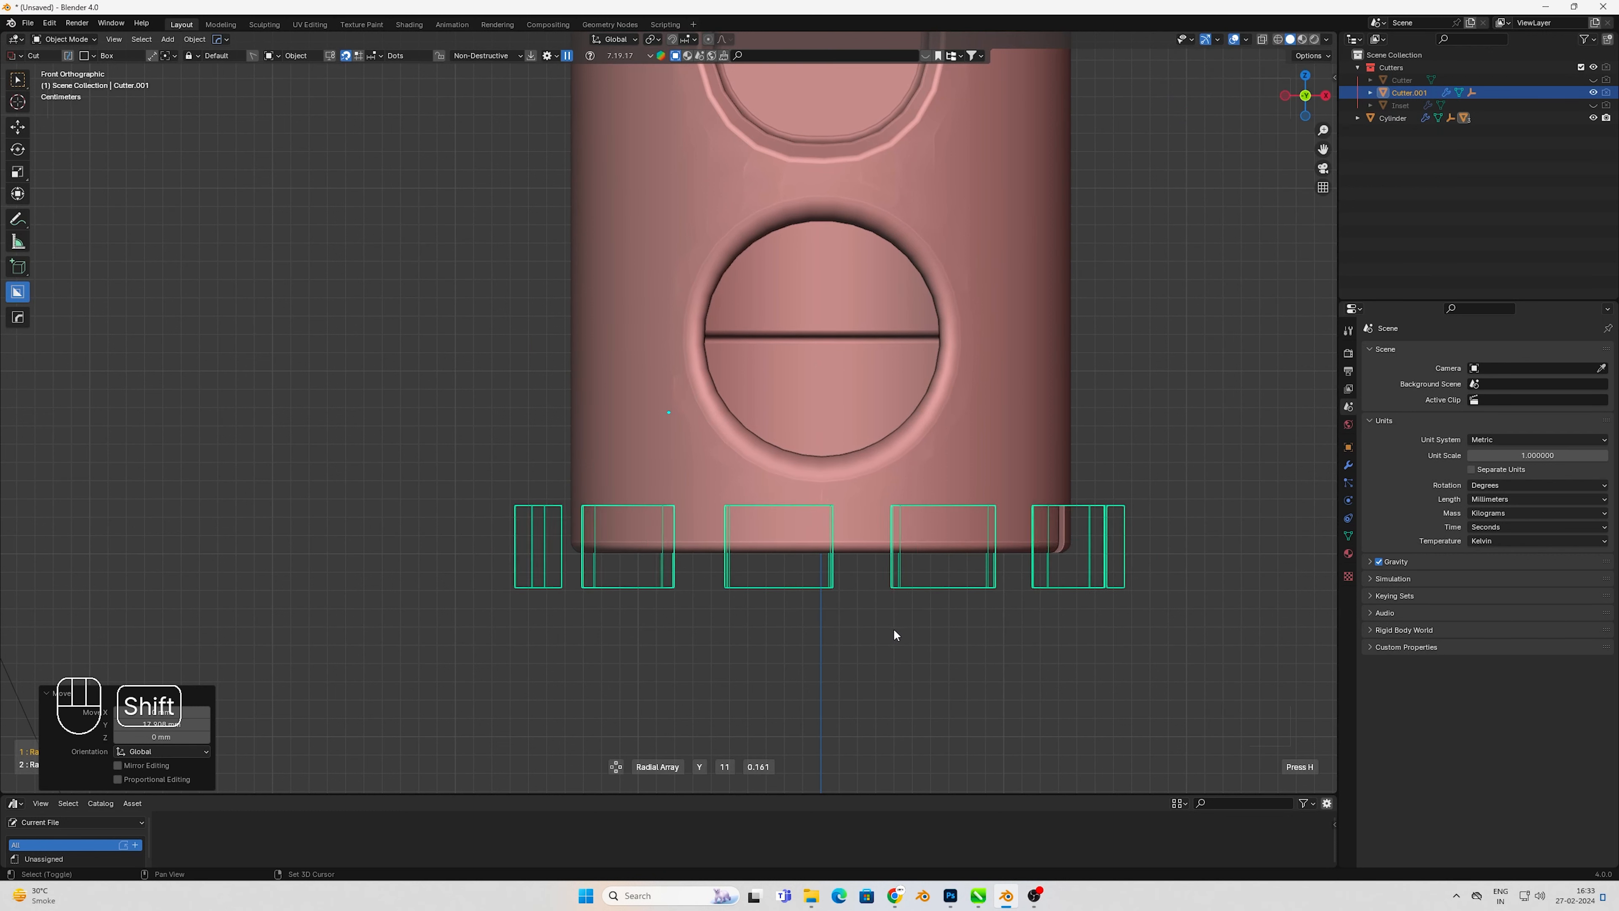
left_click(884, 608)
middle_click_drag(884, 609, 947, 543)
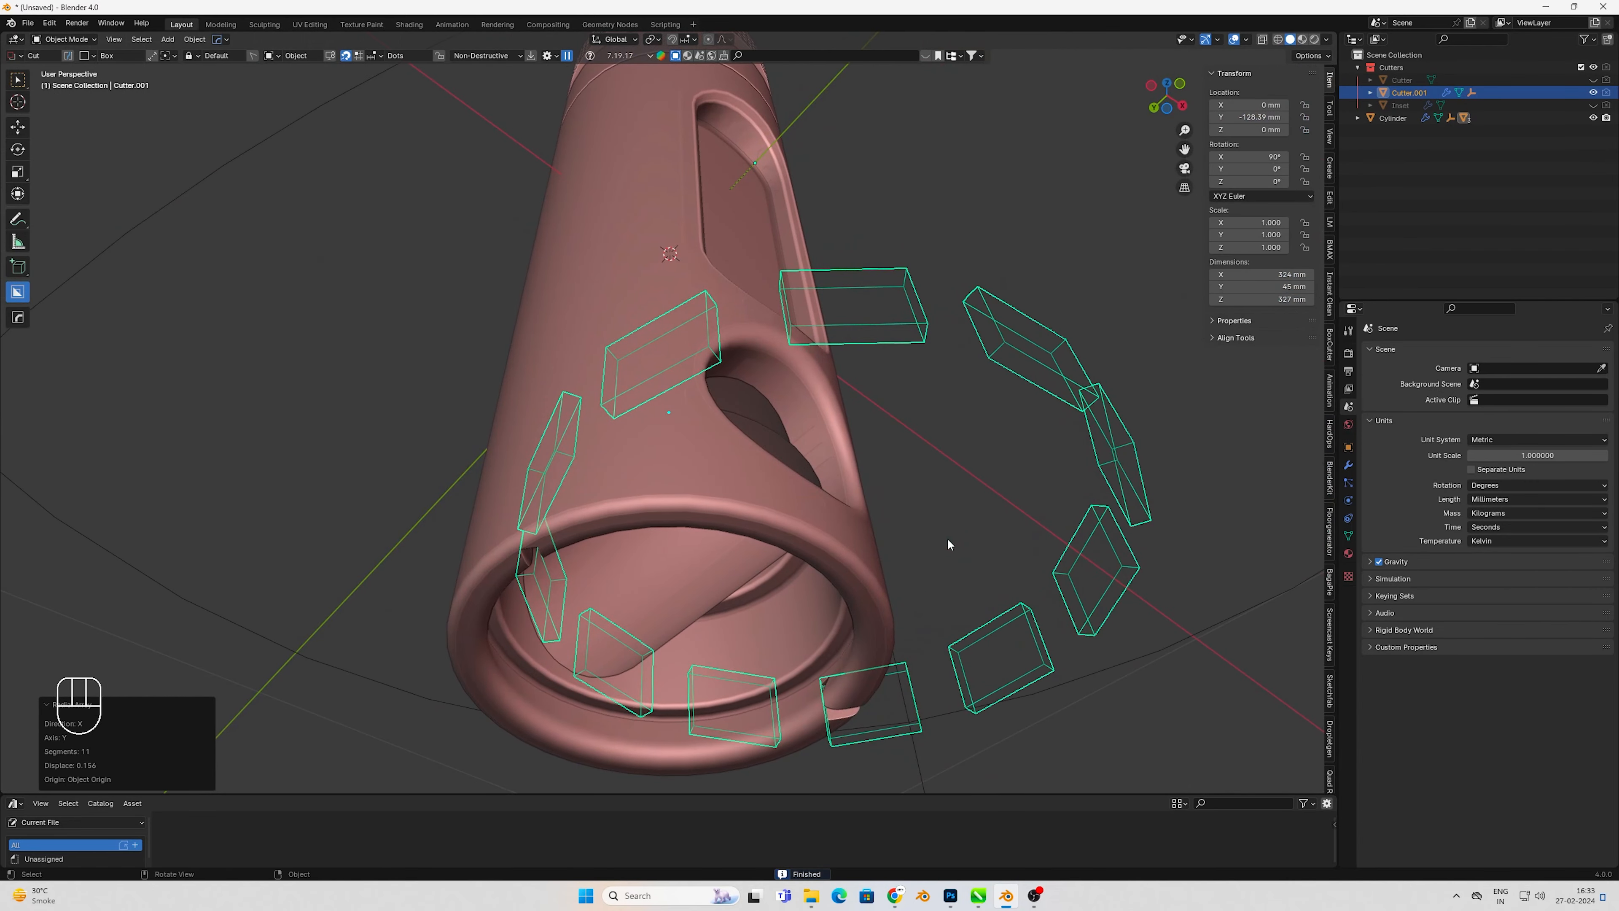
key("KP_7")
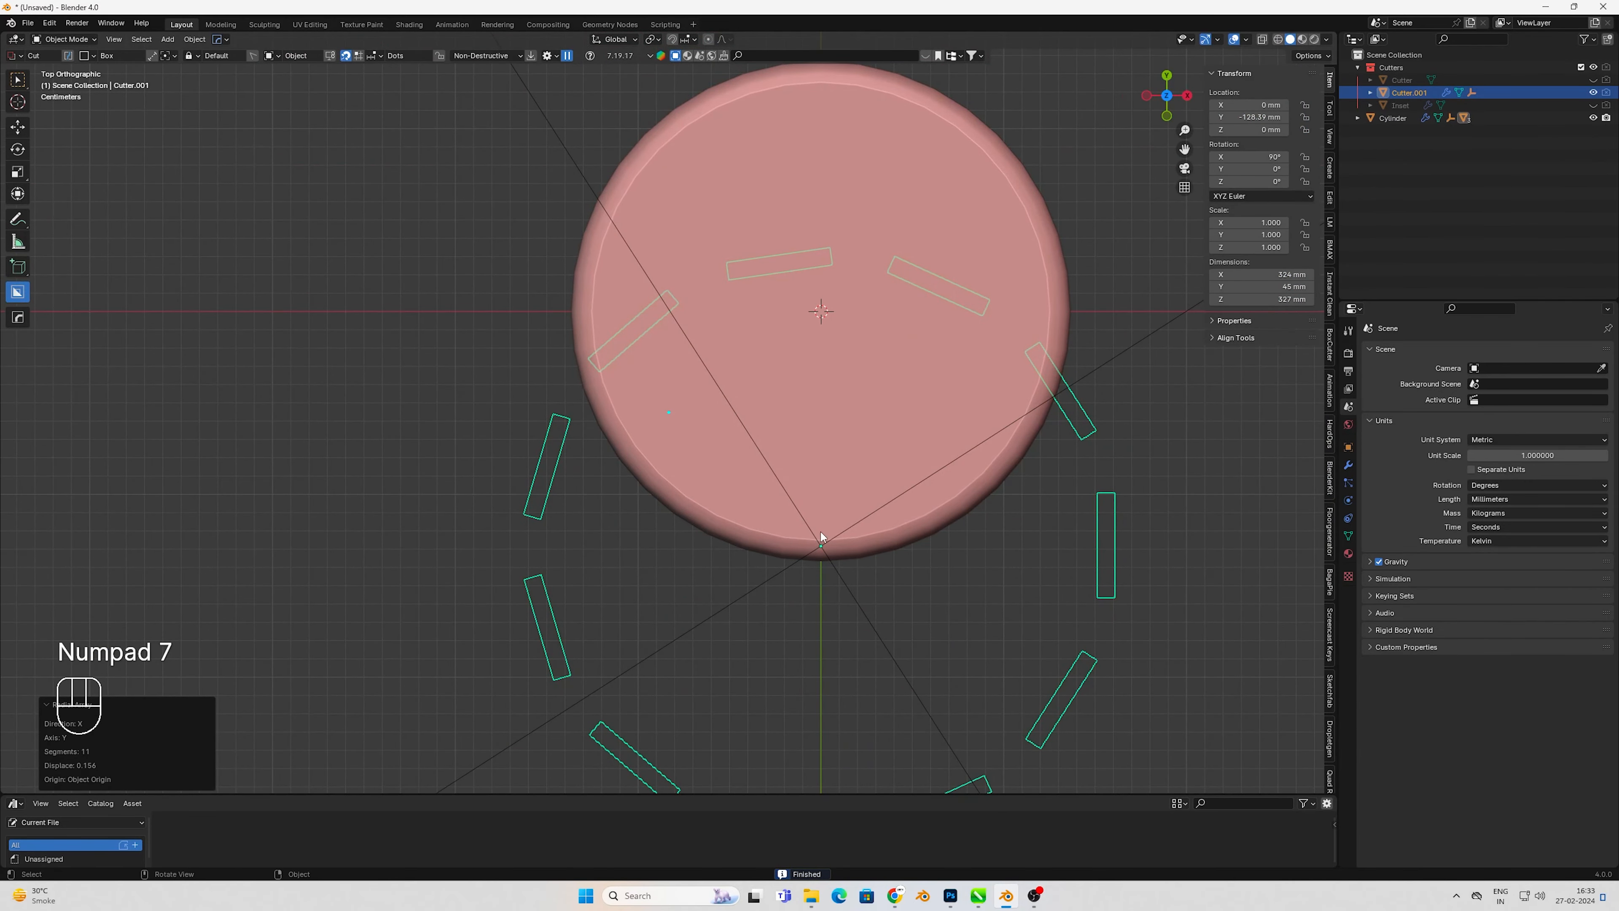
key("ctrl+z")
- Set the shortened cutter's origin to the 3D cursor at the cylinder's centre
right_click(827, 569)
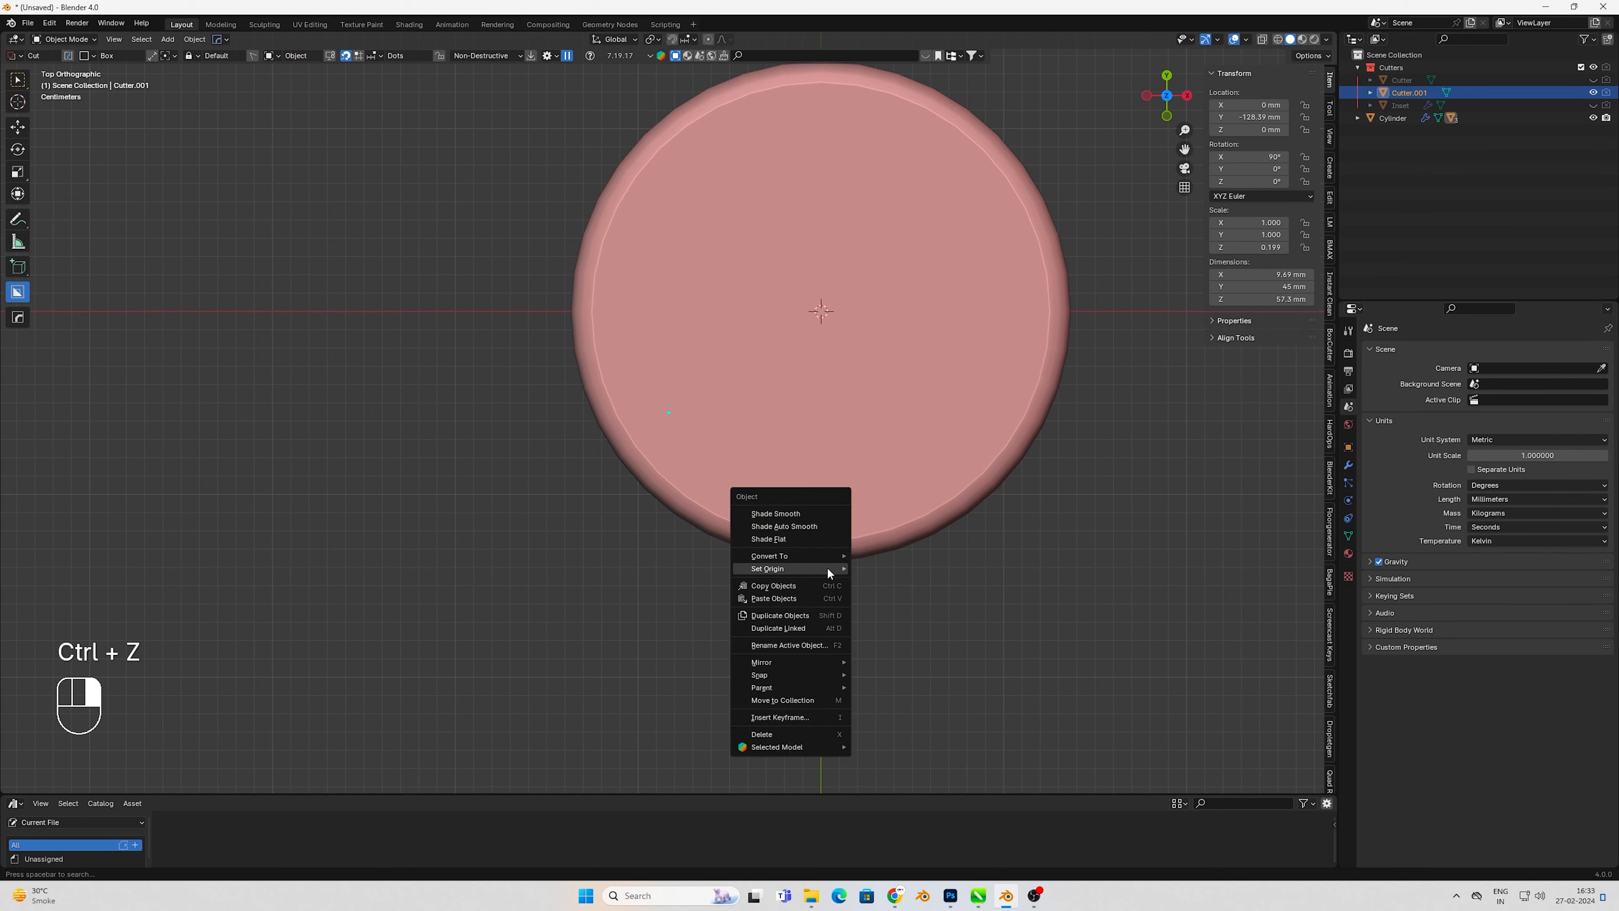
mouse_move(827, 571)
left_click(902, 596)
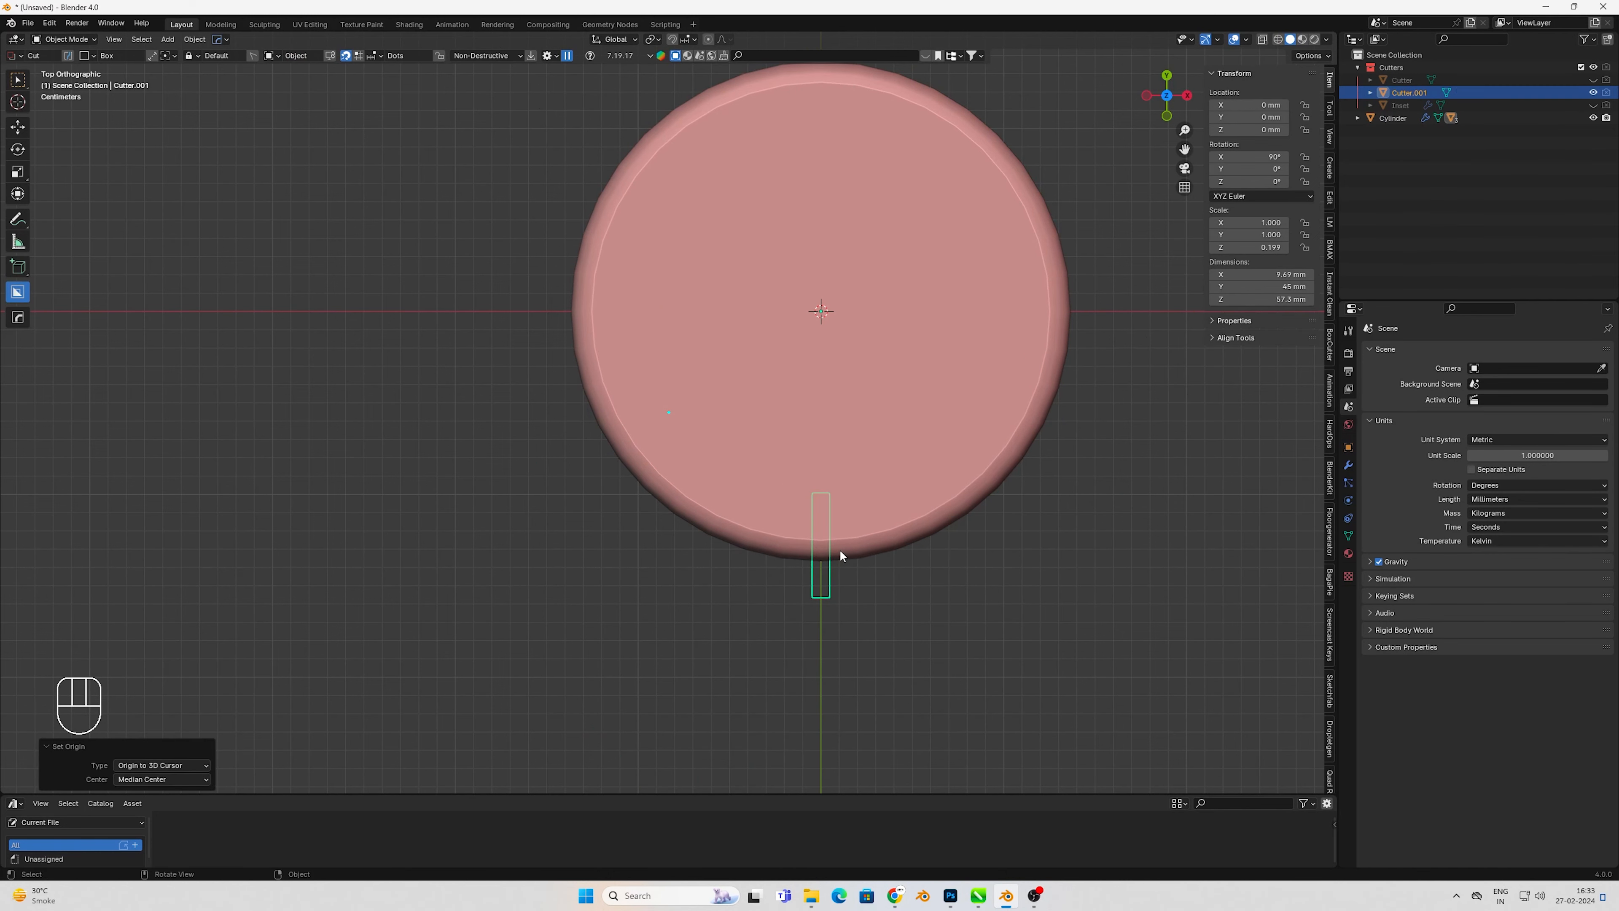
- Radially array the cutter about Y with 11 segments in bottom view to notch the whole bottom rim, and select the cylinder
key("ctrl+KP_7")
middle_click_drag(840, 550, 796, 311, "shift")
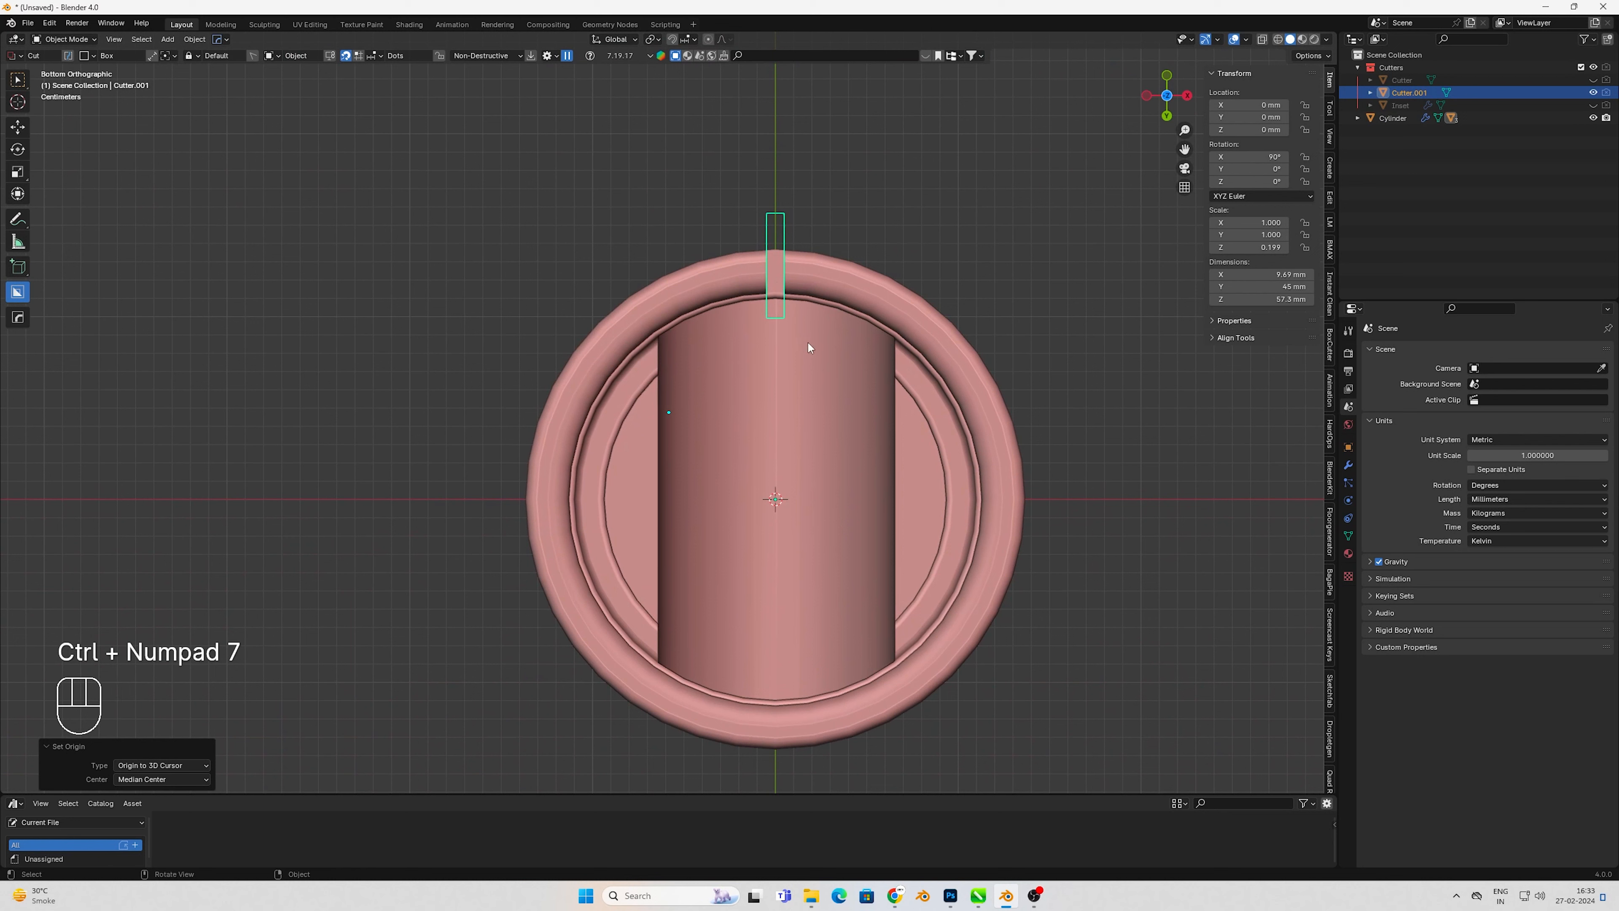
key("q")
mouse_move(810, 344)
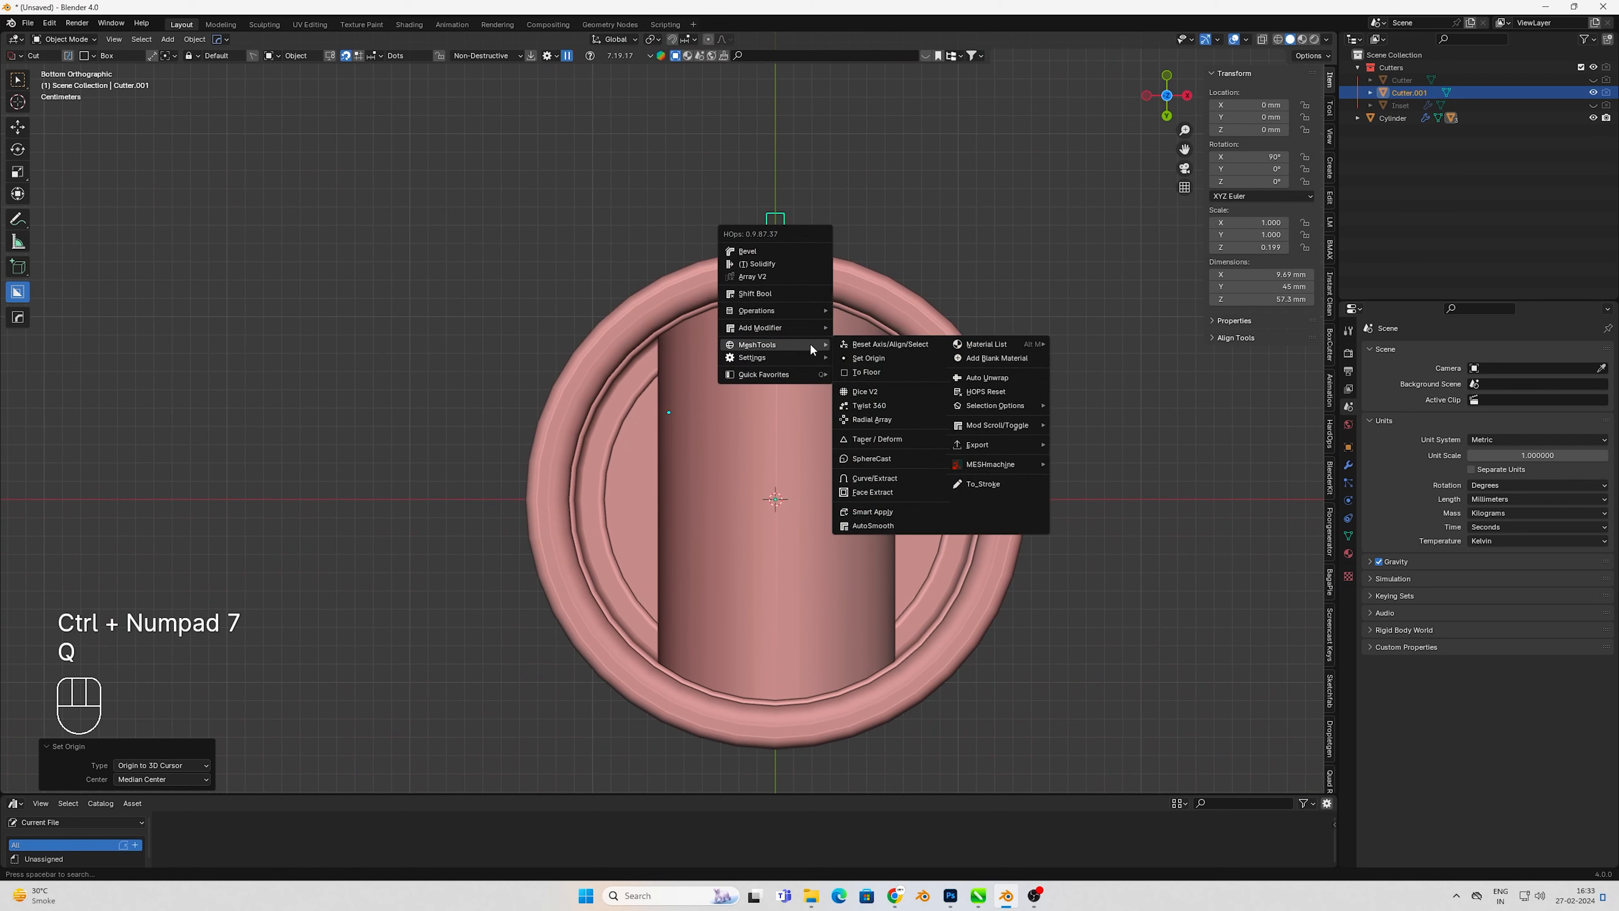
left_click(880, 414)
key("x")
key("x")
key("x")
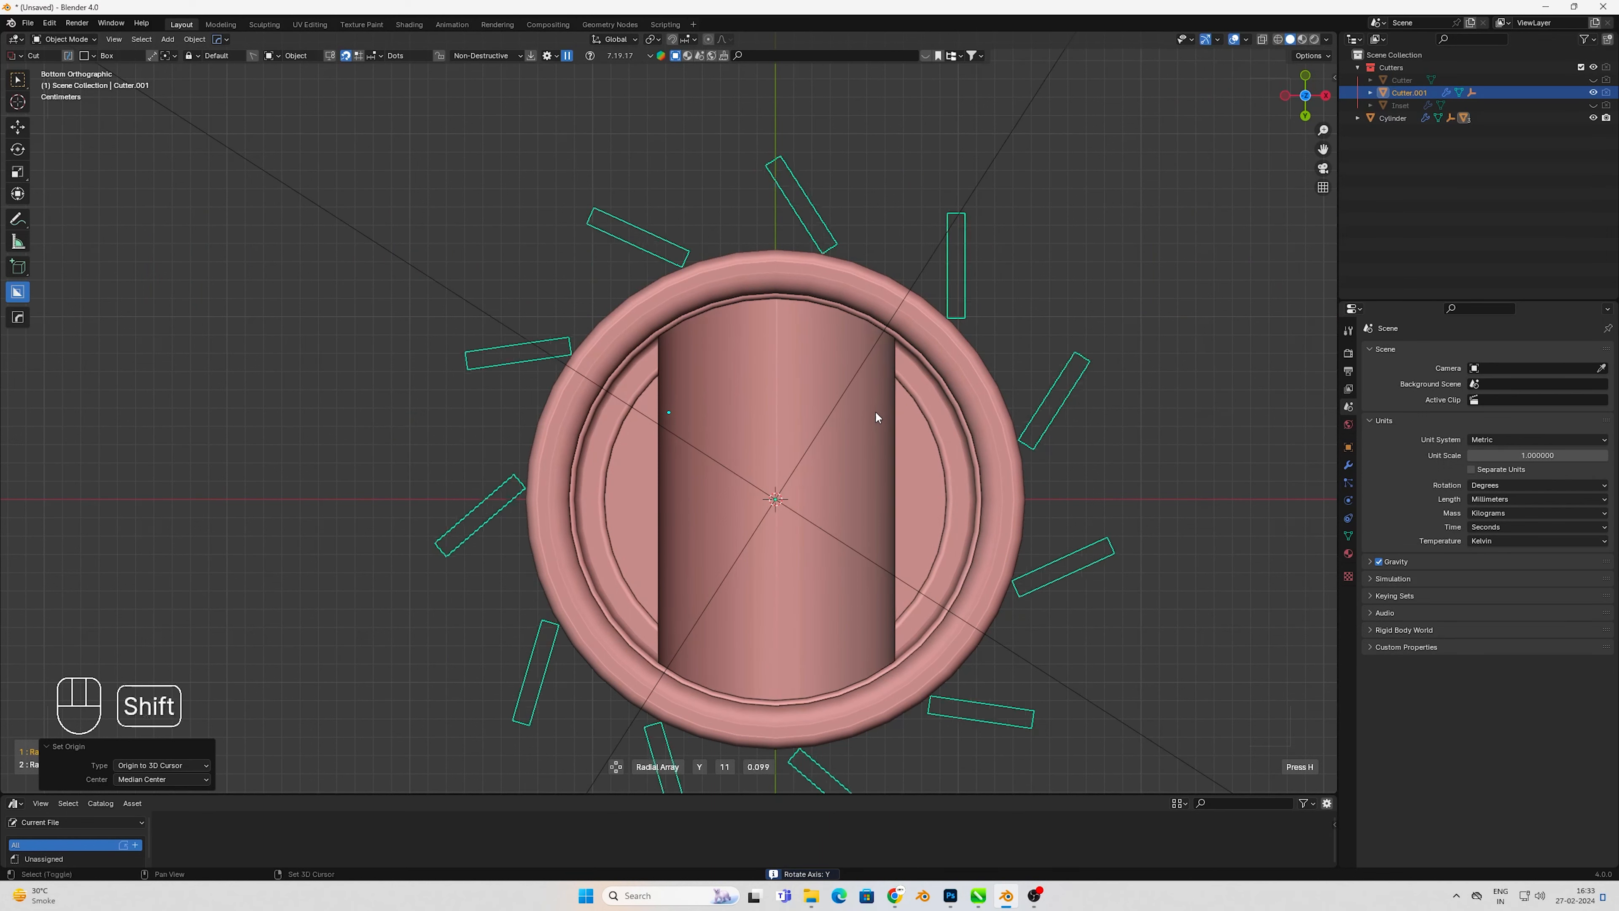
left_click(713, 486)
middle_click_drag(714, 486, 896, 645)
left_click(825, 364)
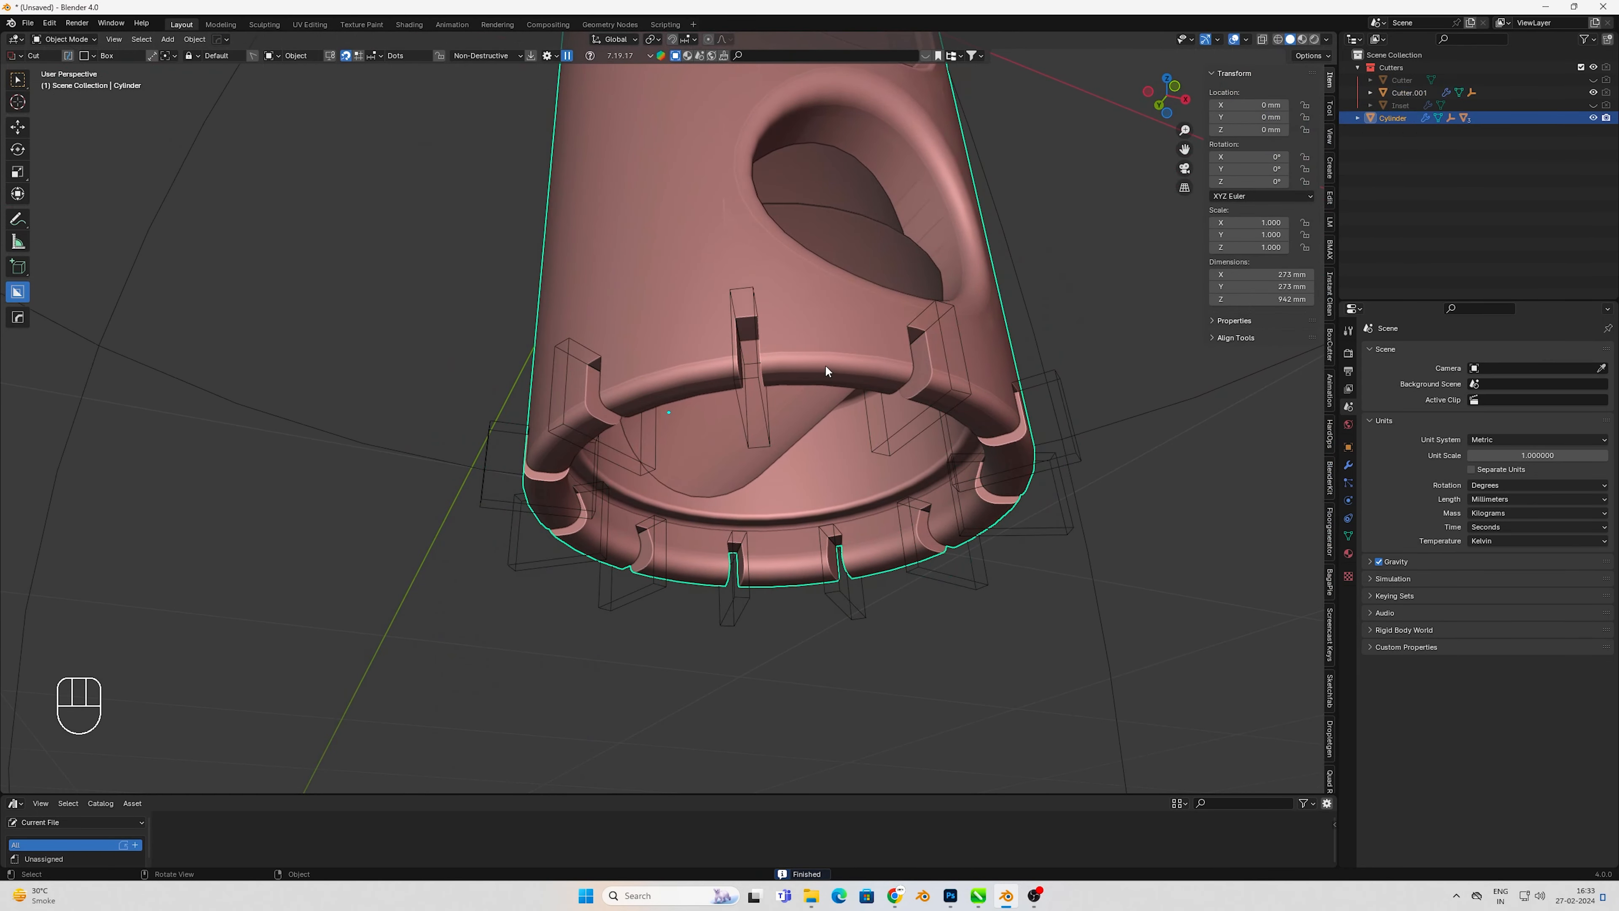
- Apply the cylinder's Boolean modifier and delete the rim notch cutter and its Radial Empty
key("KP_1")
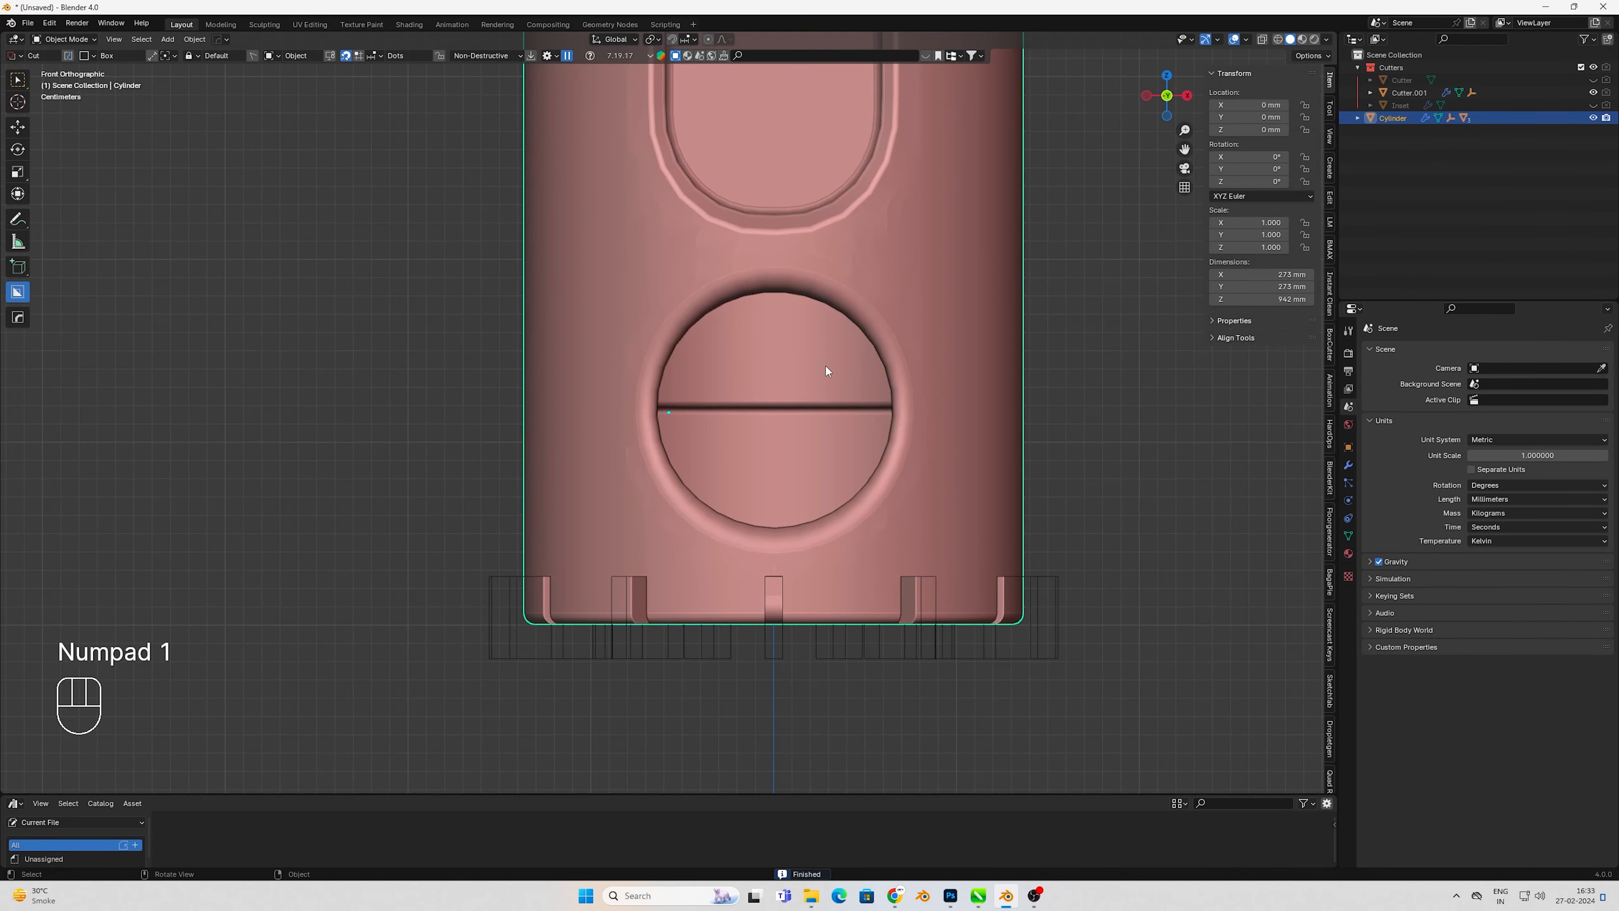
left_click(1349, 465)
key("ctrl+a")
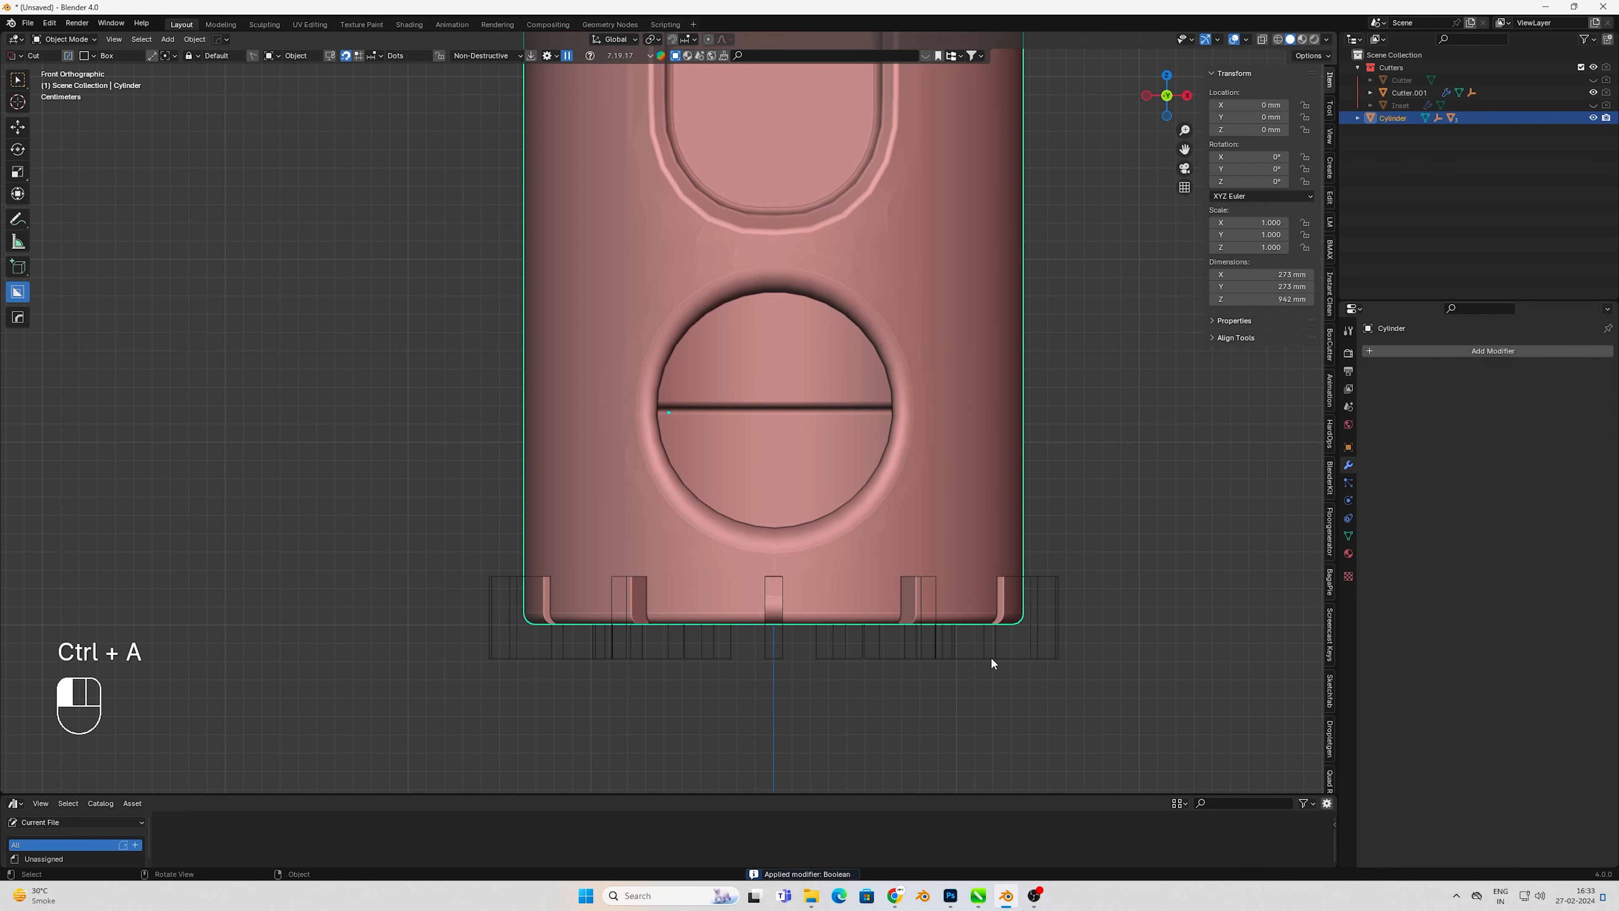
key("Delete")
left_click(775, 468)
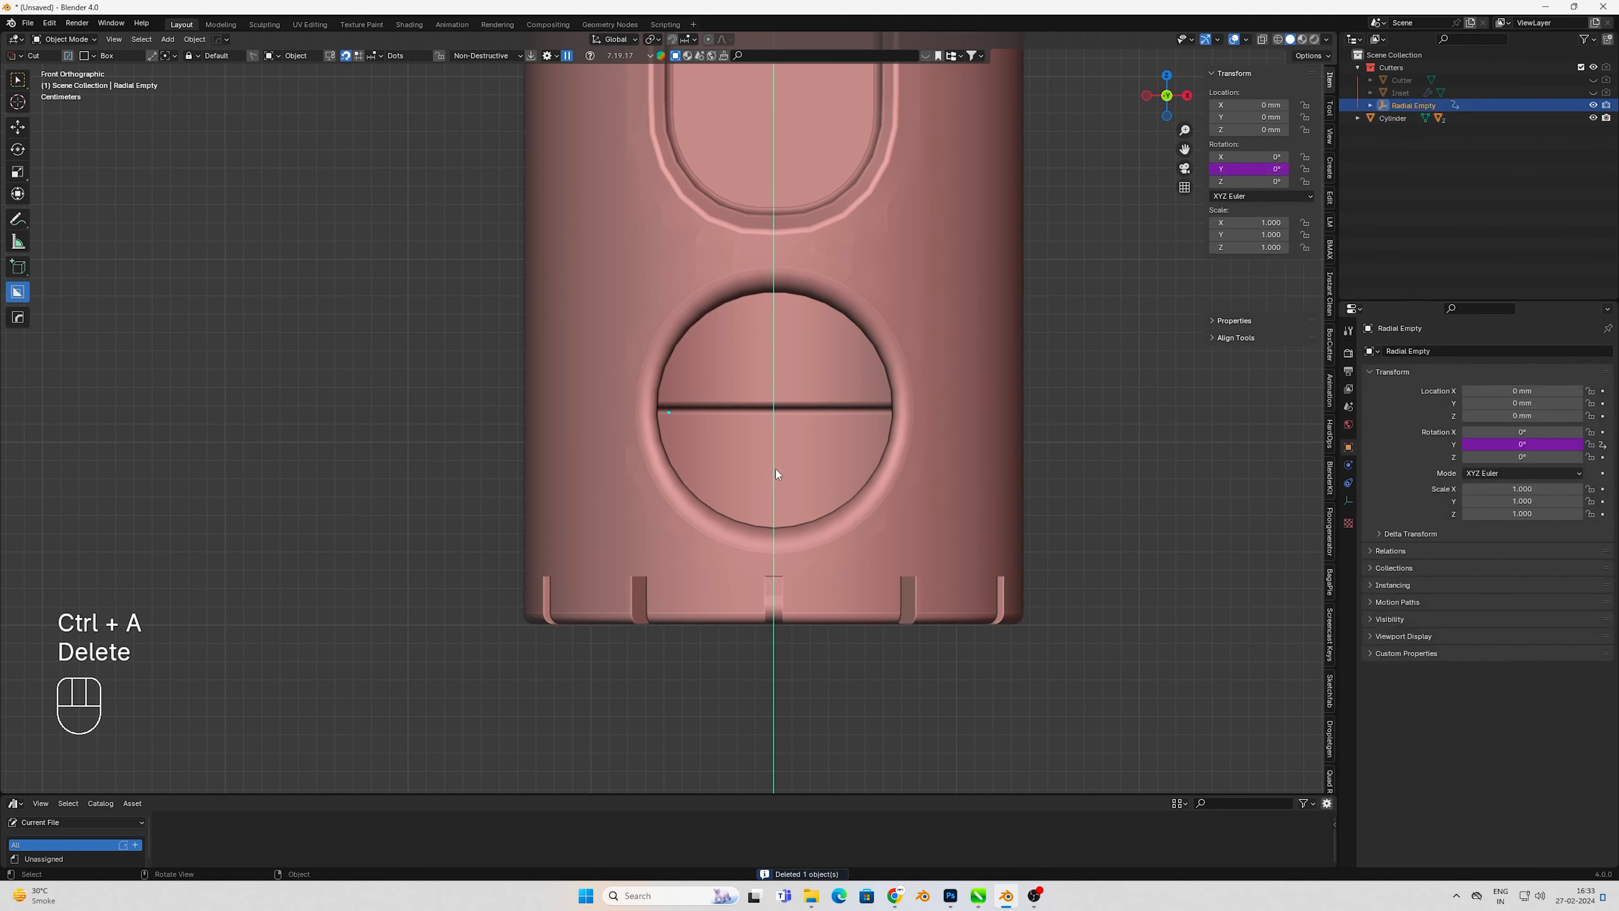
scroll(801, 570, "down", 4)
key("Delete")
- Inspect the whole cylinder in rendered shading from the front
scroll(802, 571, "down", 4)
left_click(737, 431)
key("Tab")
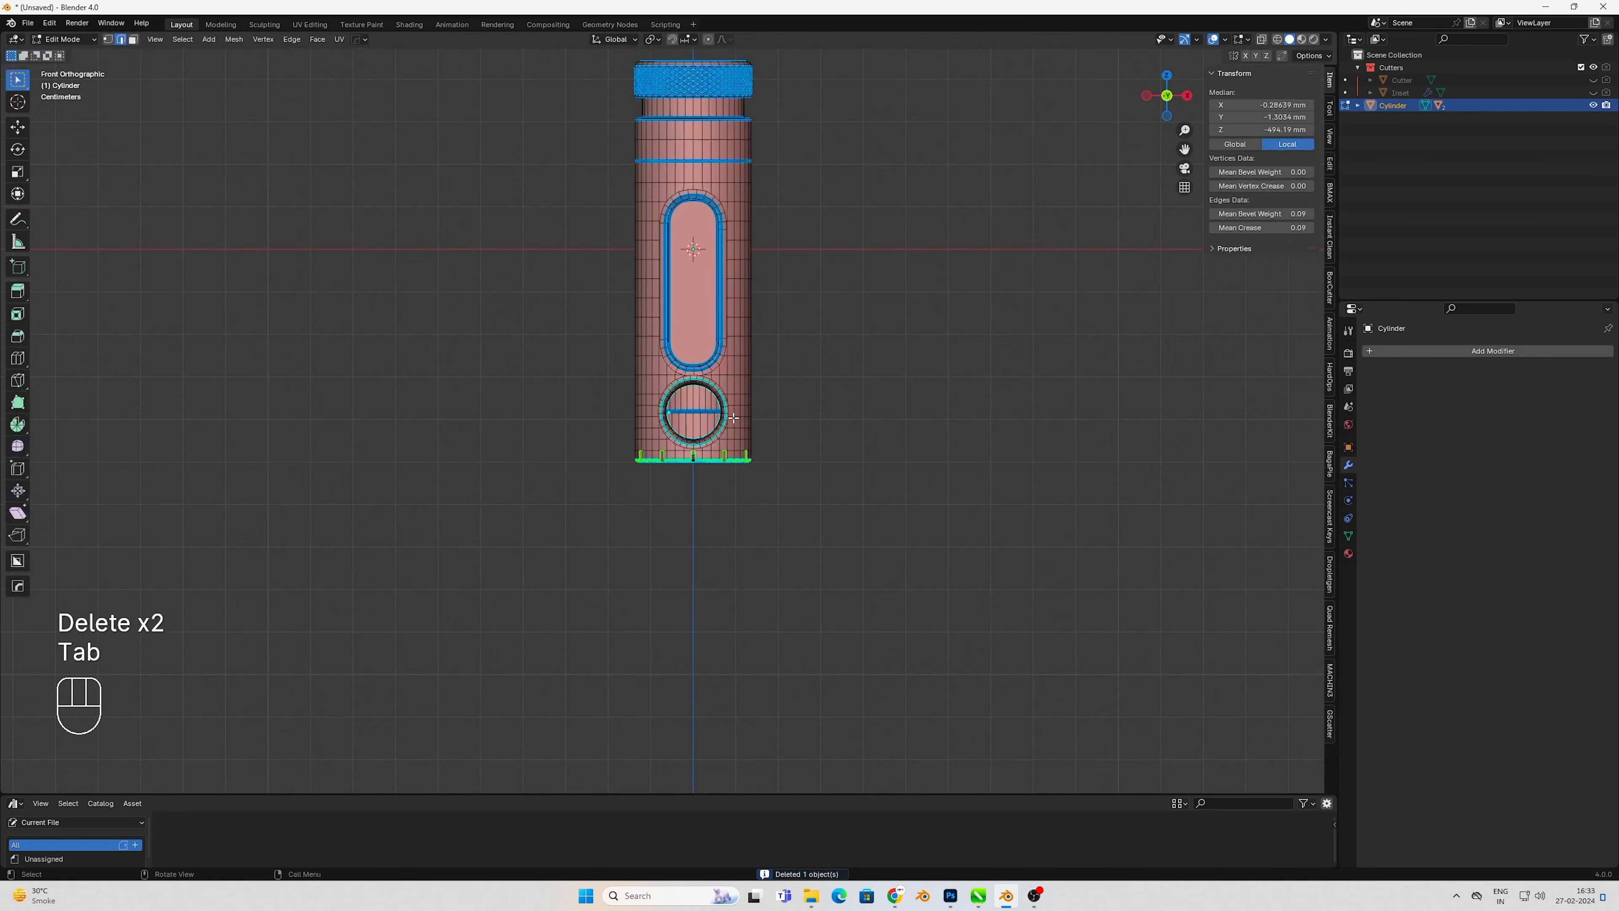
key("Tab")
scroll(738, 434, "up", 1)
middle_click_drag(740, 503, 769, 654, "shift")
key("z")
left_click(792, 472)
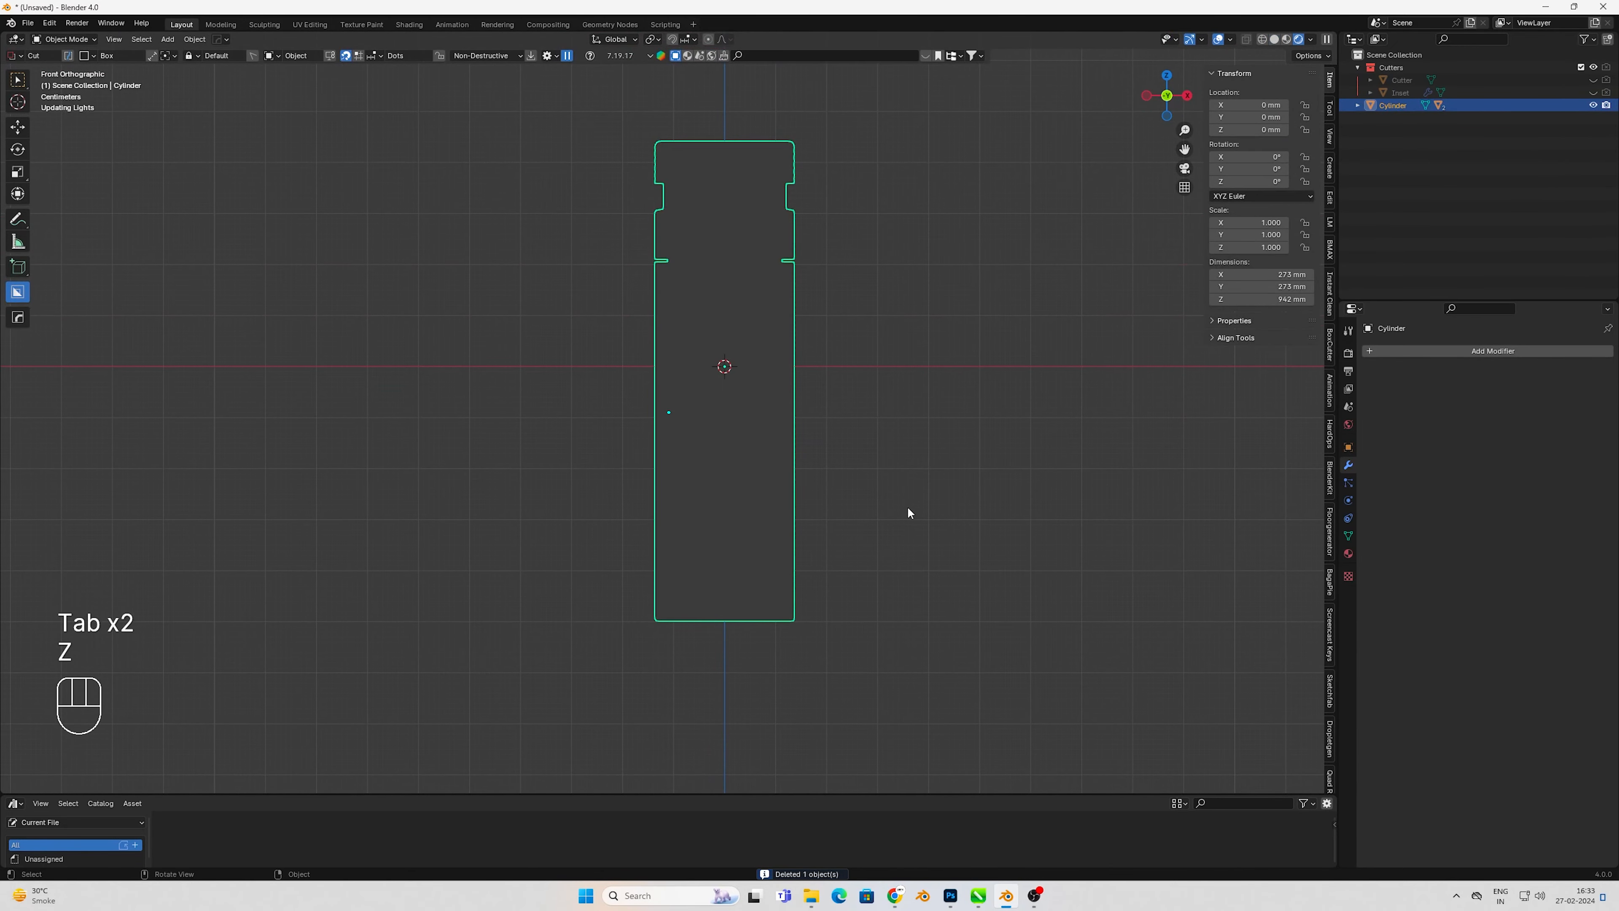
mouse_move(870, 613)
middle_mouse_down()
mouse_move(821, 609)
mouse_move(705, 537)
mouse_move(900, 550)
mouse_move(881, 600)
middle_mouse_up()
key("KP_1")
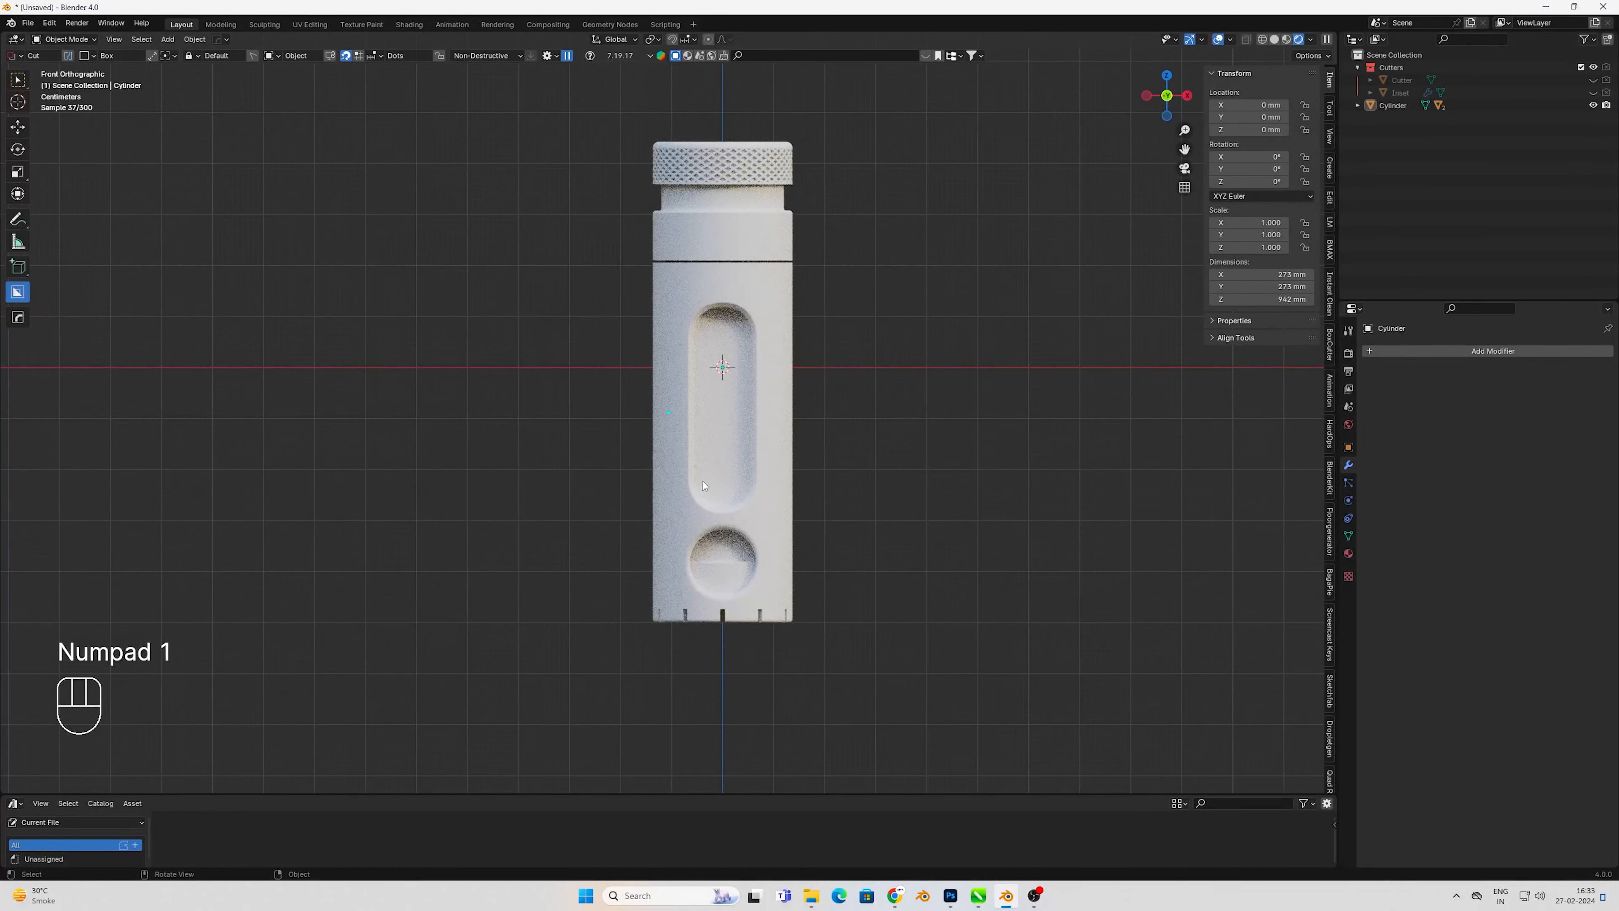
- Move the cylinder up 469.49 mm along Z and return to solid shading
scroll(754, 458, "down", 2)
middle_click_drag(754, 458, 745, 494, "shift")
left_click(743, 512)
key("g")
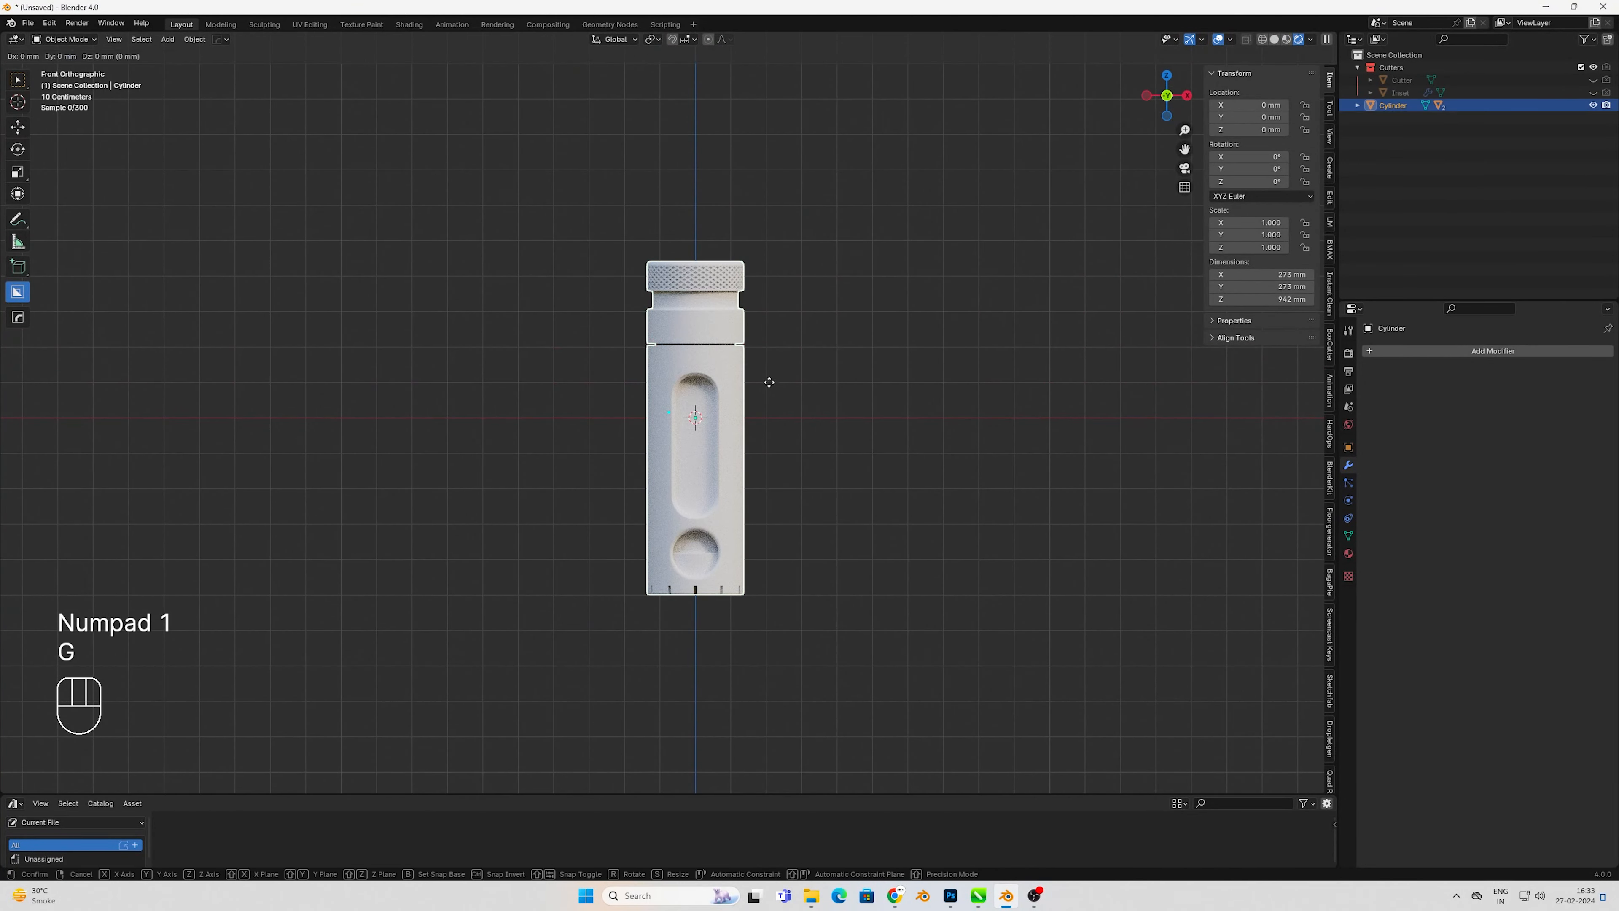
key("z")
left_click(691, 400)
key("z")
left_click(775, 394)
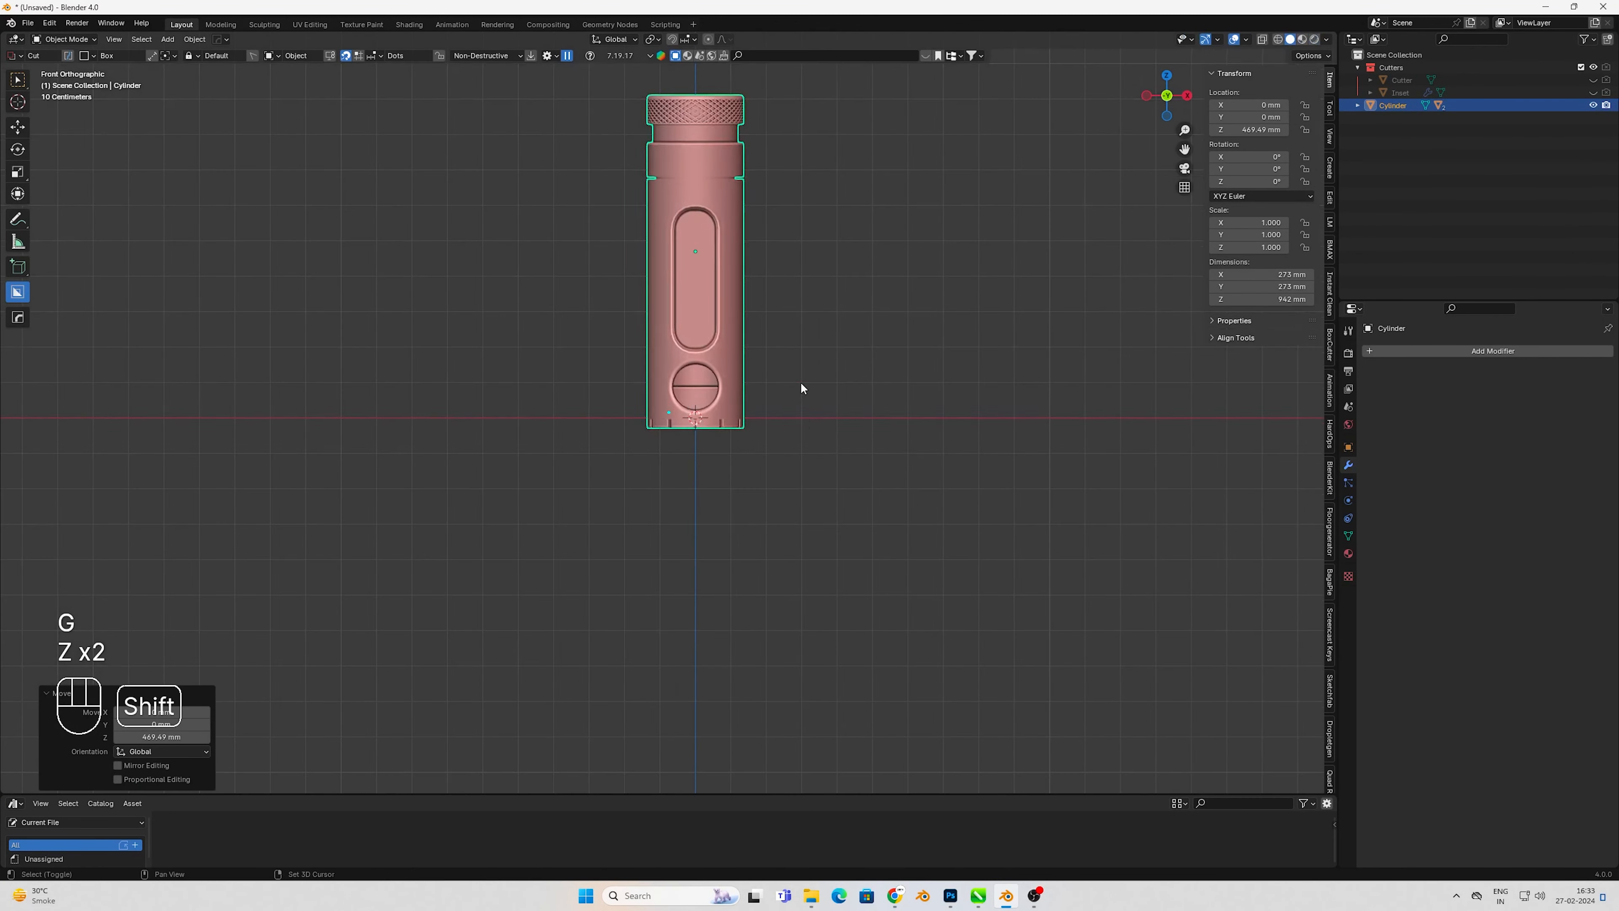
- Raise the cylinder another 34.711 mm along Z so its base rests on the ground line
middle_click_drag(800, 386, 829, 482, "shift")
scroll(789, 530, "up", 2)
key("g")
key("z")
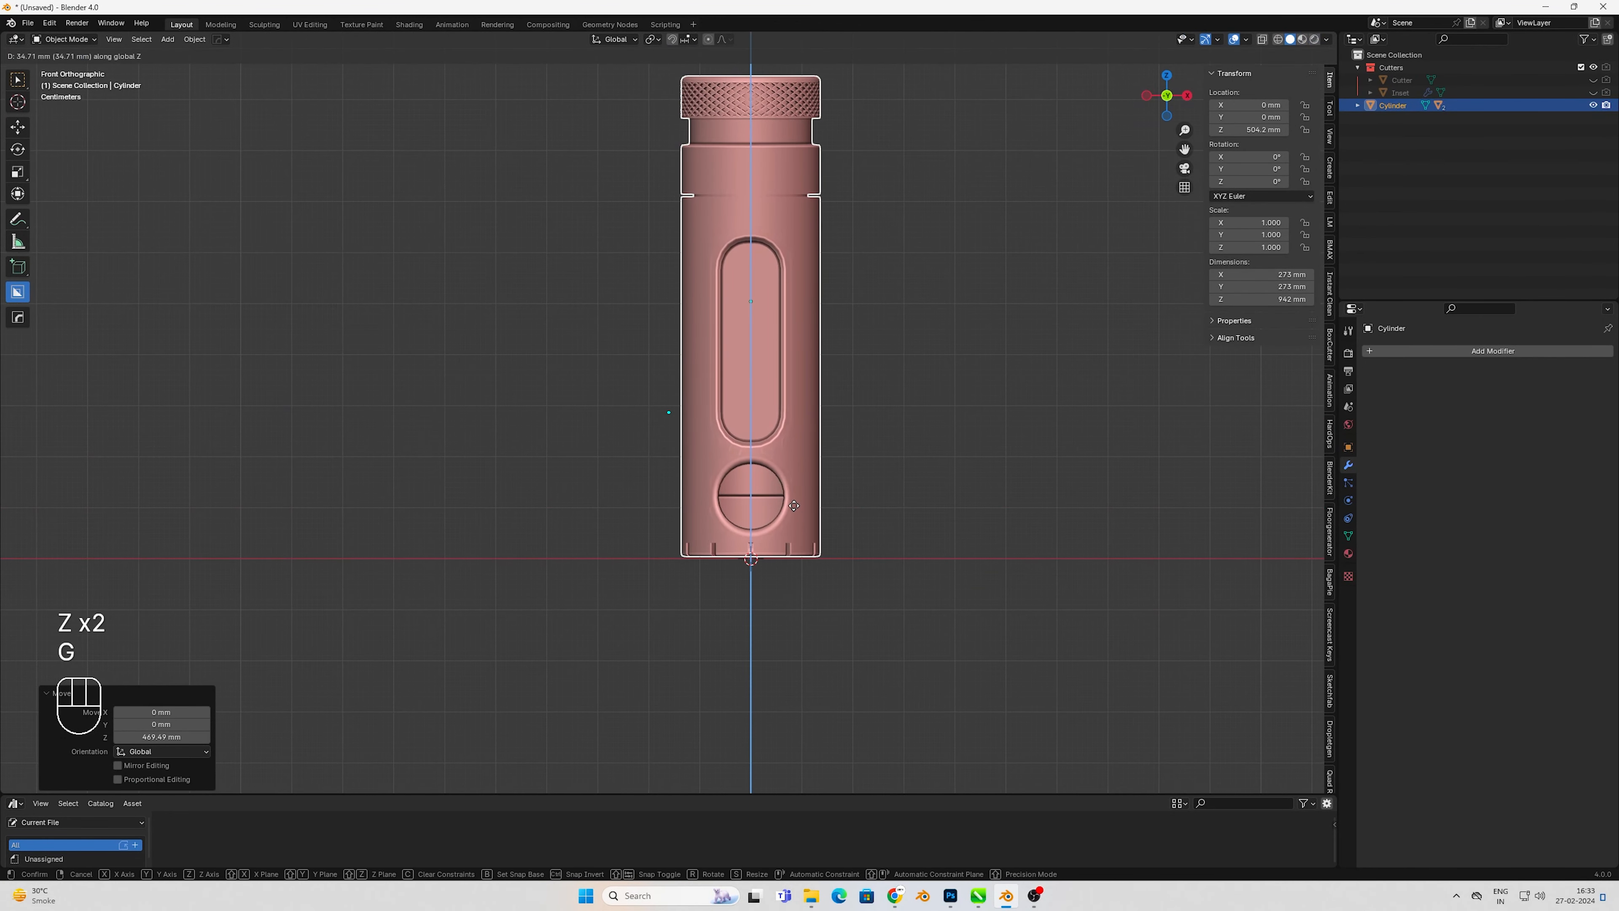
key("z")
left_click(849, 505)
- Copy the cylinder object to the clipboard
key("a")
key("ctrl+c")
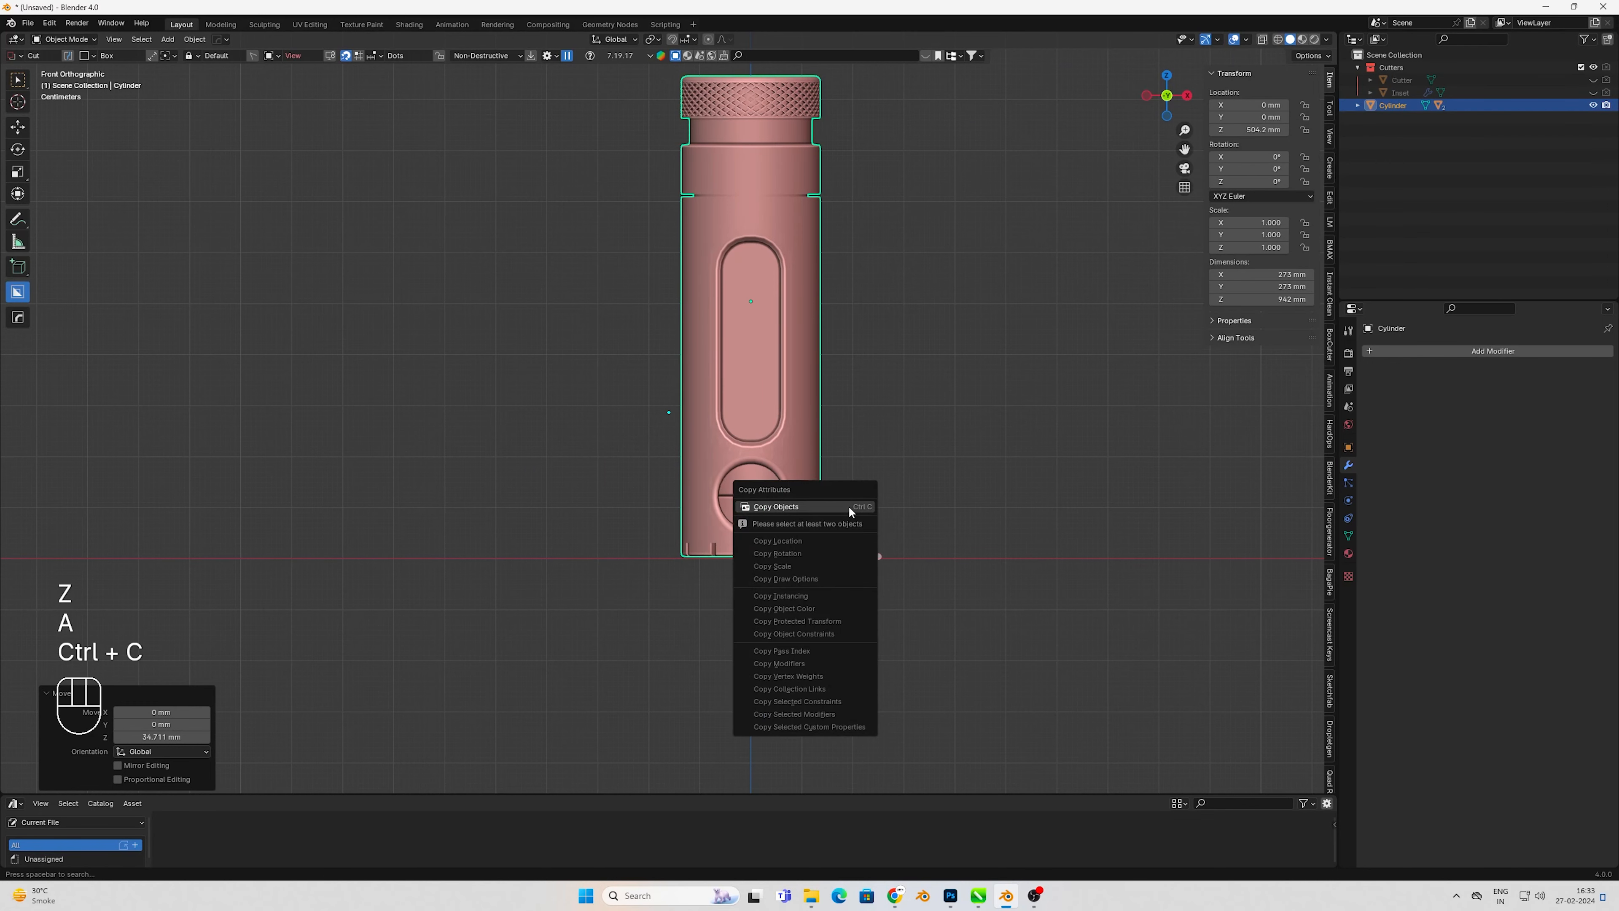
middle_click_drag(849, 508, 813, 614, "shift")
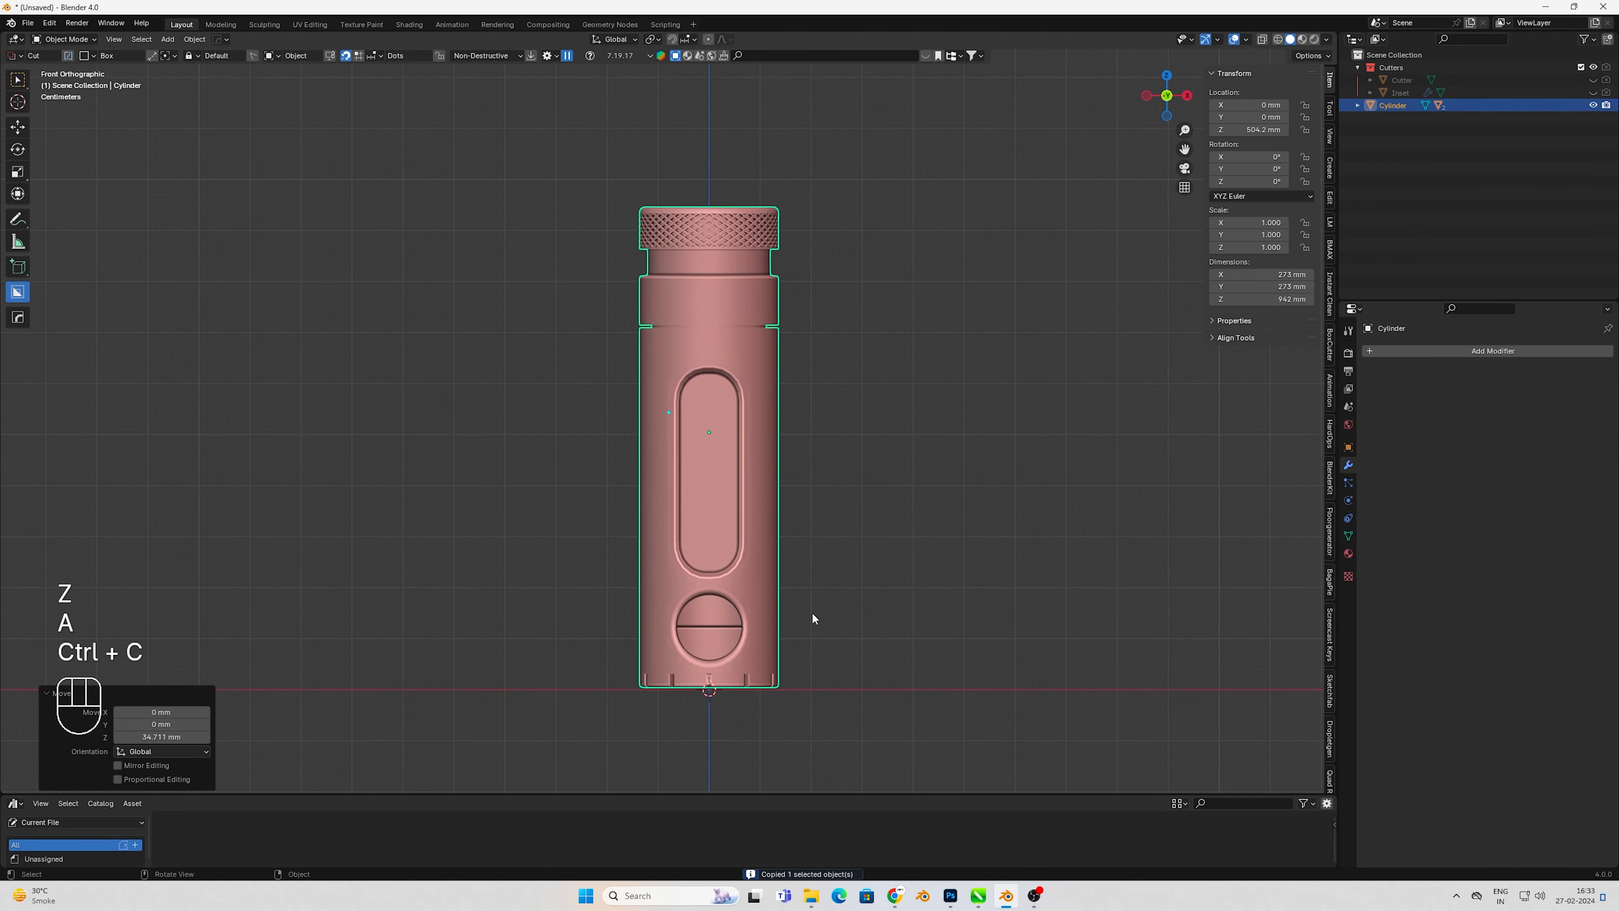
- Split the 3D viewport vertically into two areas and show the larger cylinder view in rendered shading
right_click(818, 794)
left_click(784, 783)
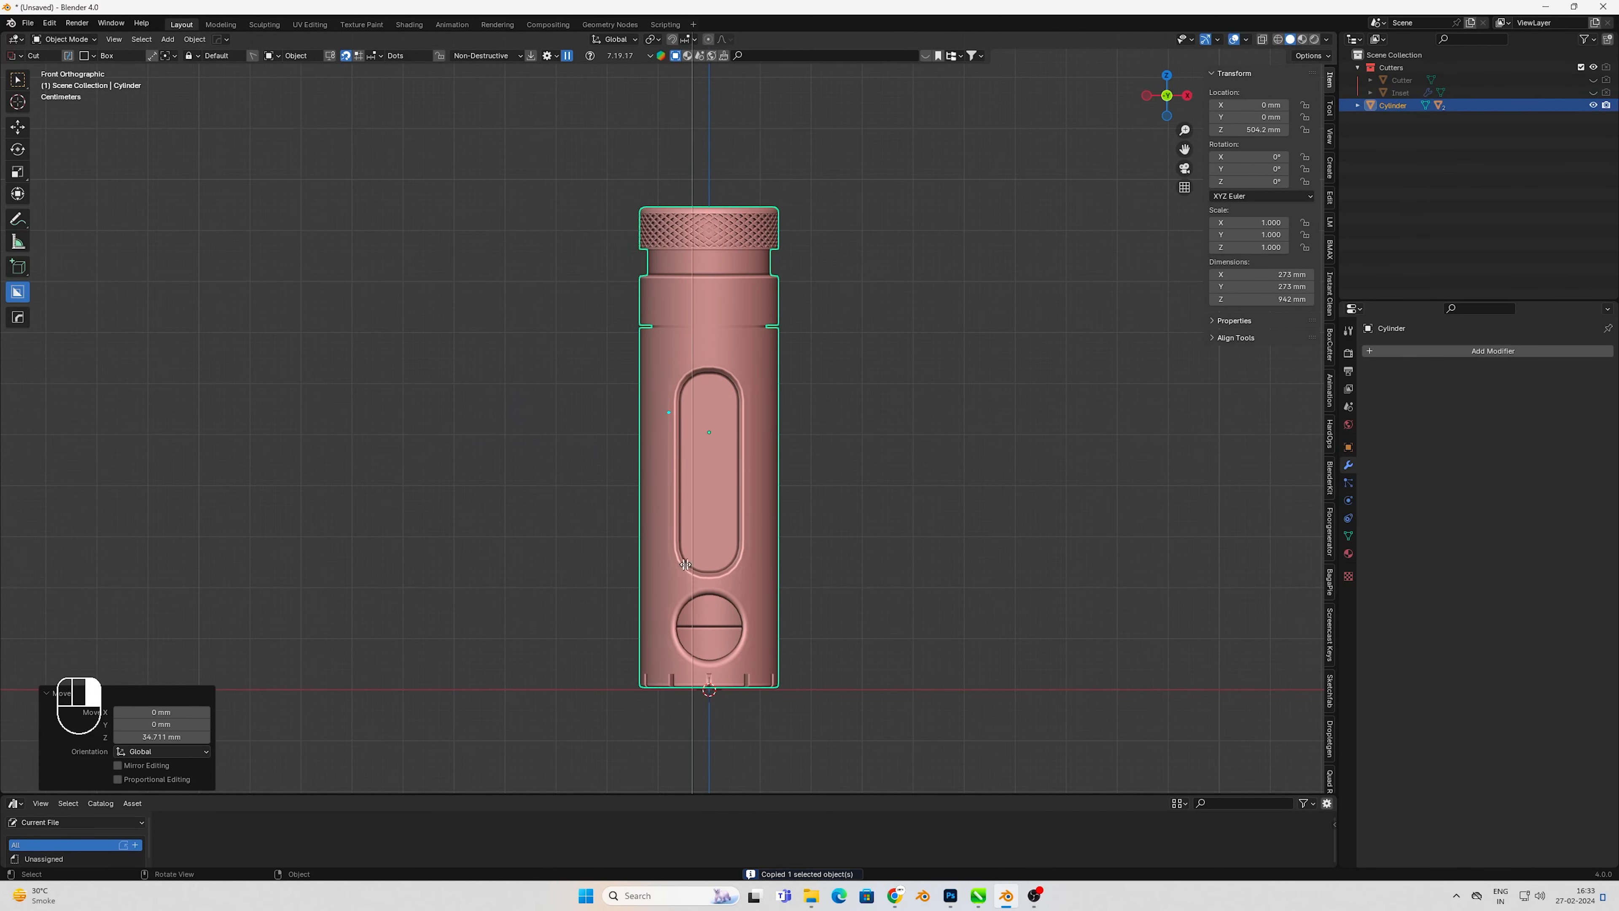
left_click(687, 574)
scroll(471, 567, "up", 3)
key("z")
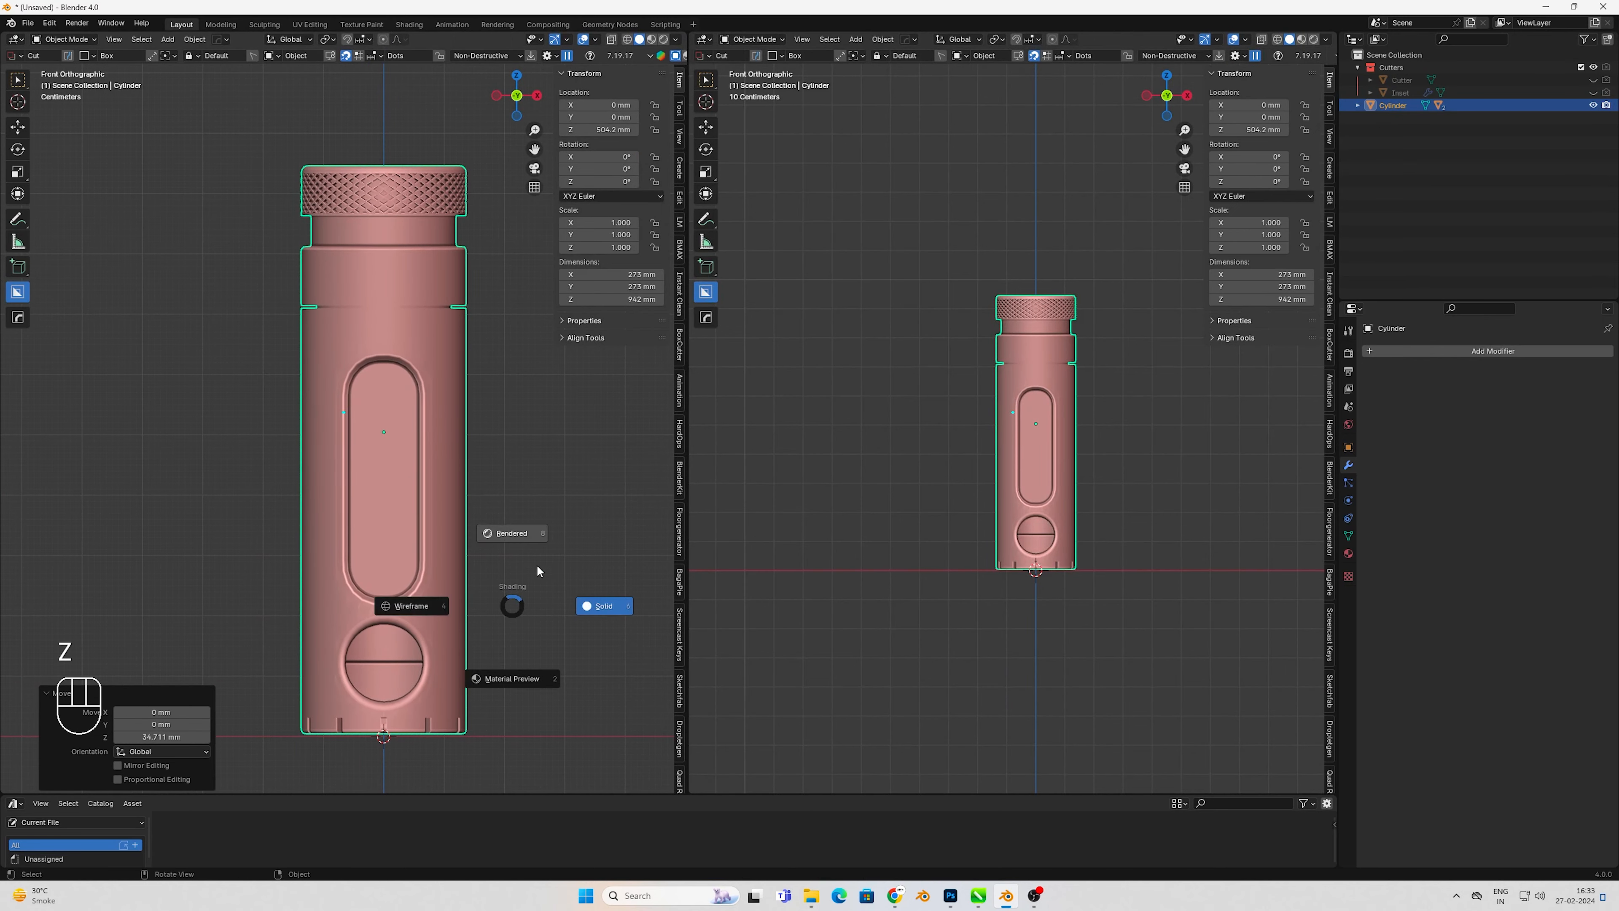
left_click(548, 536)
left_click(557, 528)
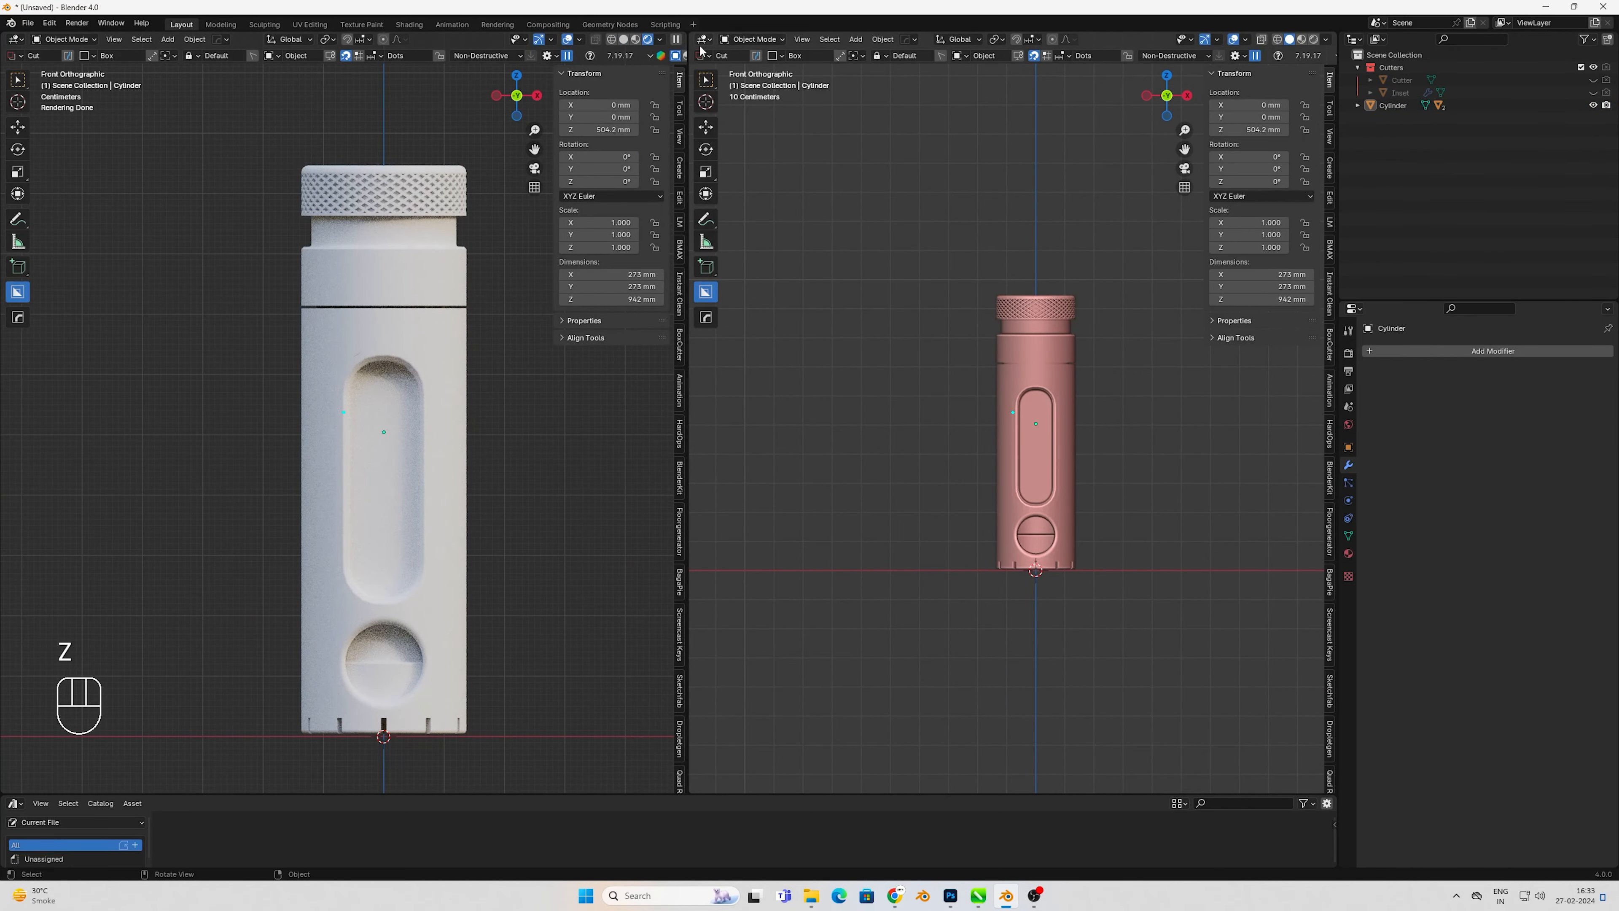
- Change the second viewport area into a Shader Editor
left_click(704, 79)
left_click(703, 39)
left_click(730, 157)
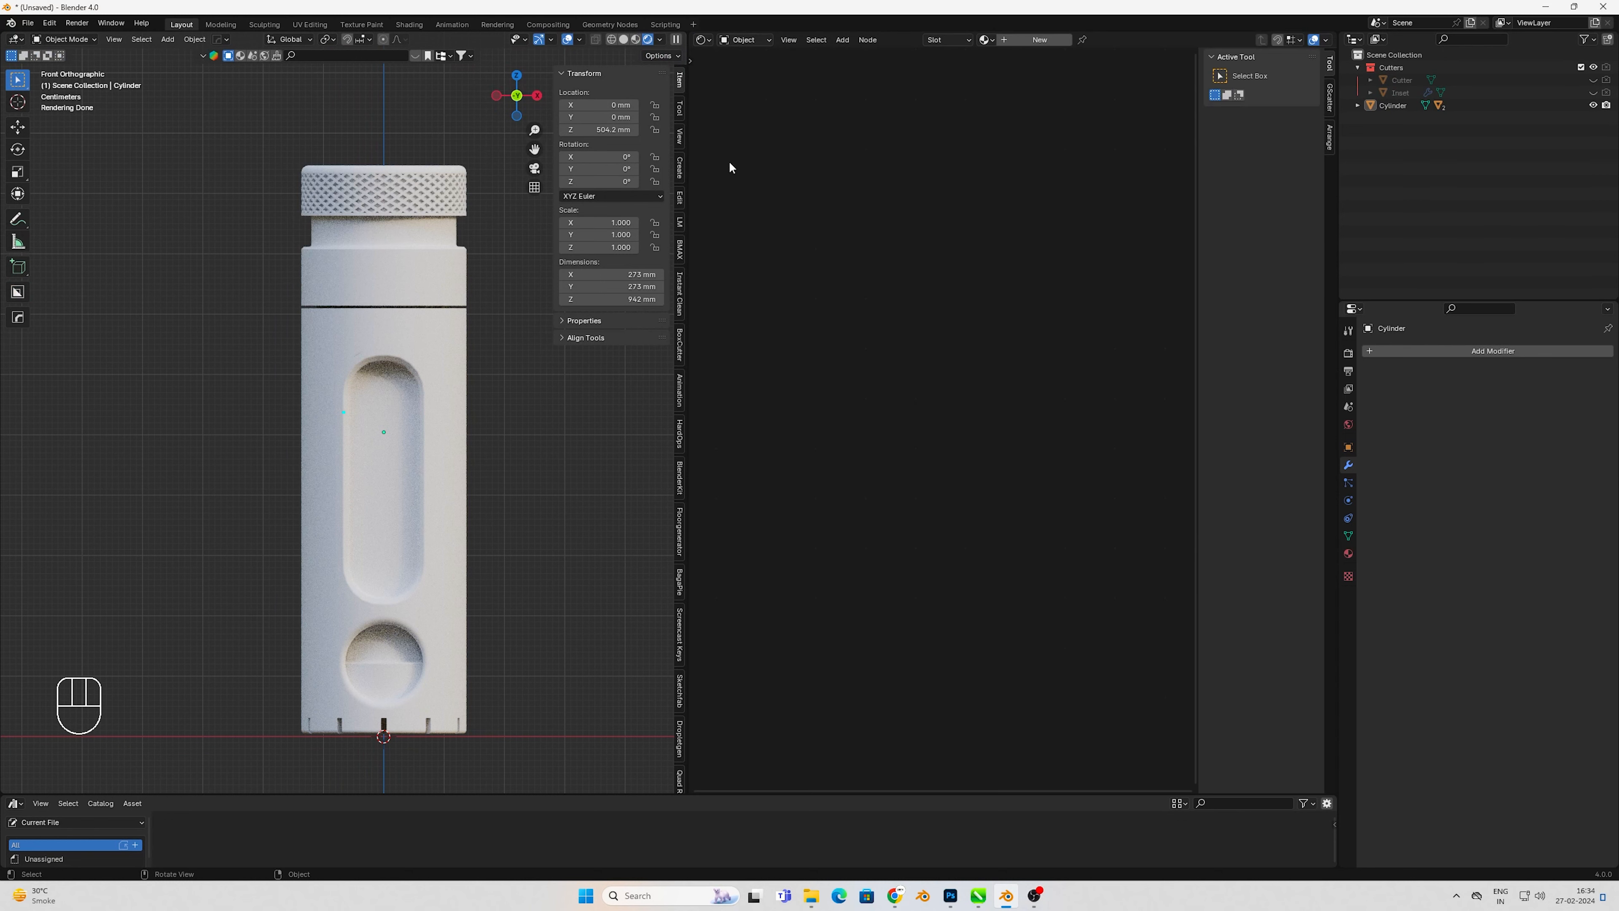
- In Edit Mode, box-select the knurled cap's vertices through the mesh from the front view
key("z")
left_click(562, 265)
key("Tab")
key("1")
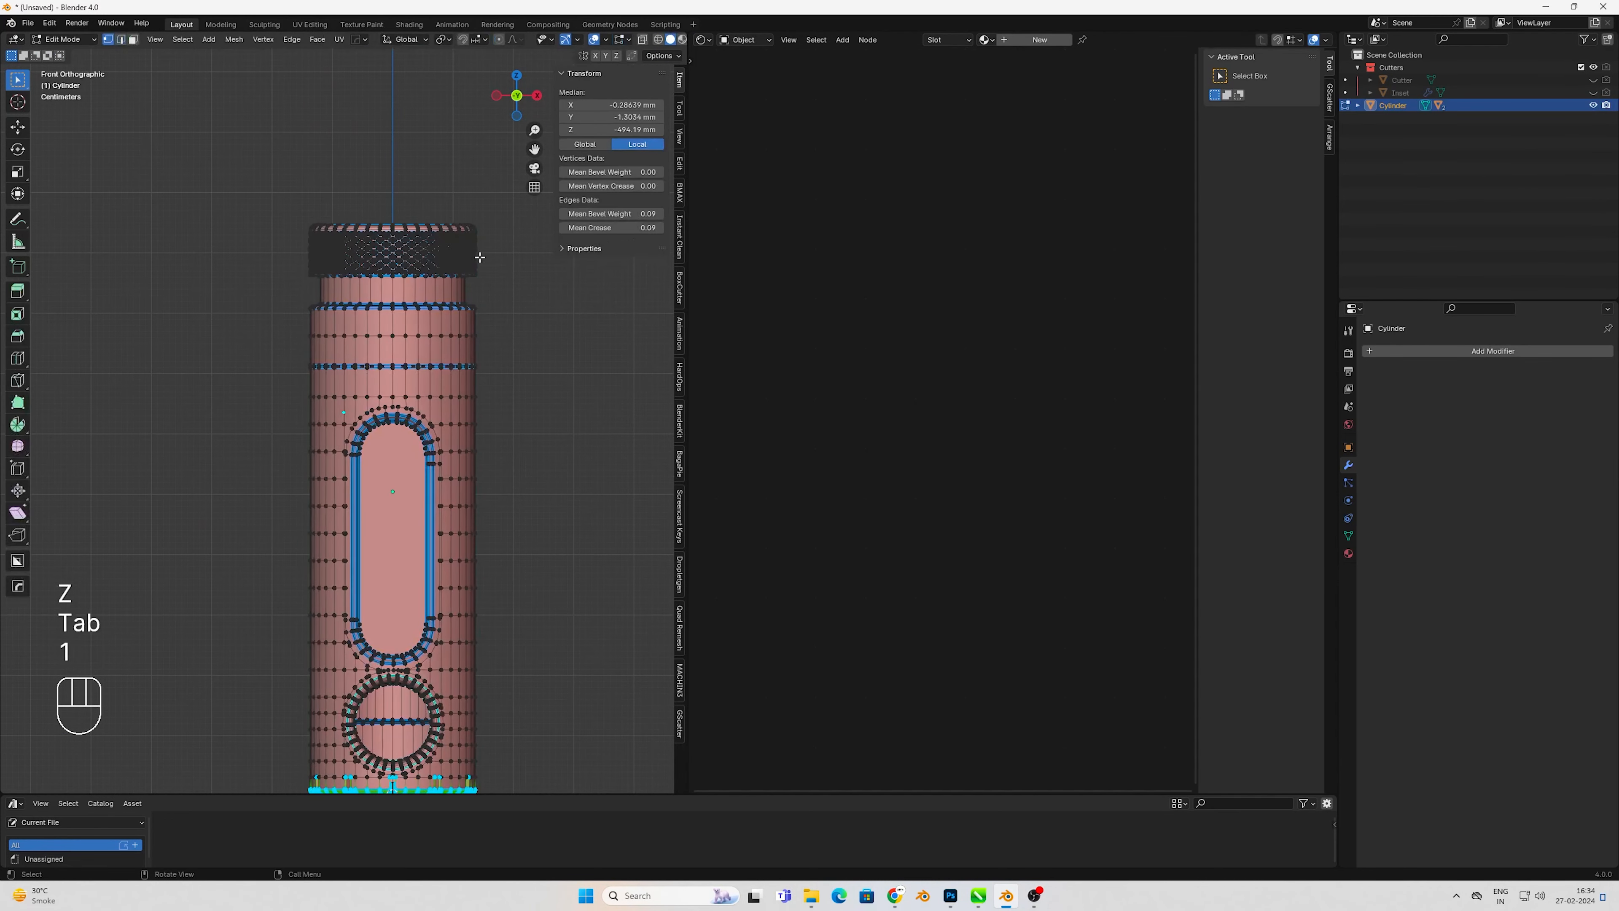
key("z")
left_click_drag(161, 172, 510, 273)
- Grow and shrink the vertex selection until it also includes the knurled cap's underside
scroll(410, 257, "up", 2)
middle_click_drag(410, 257, 350, 402, "shift")
scroll(350, 402, "up", 4)
key("z")
middle_click_drag(257, 373, 254, 355)
key("ctrl+KP_Add")
key("ctrl+KP_Subtract")
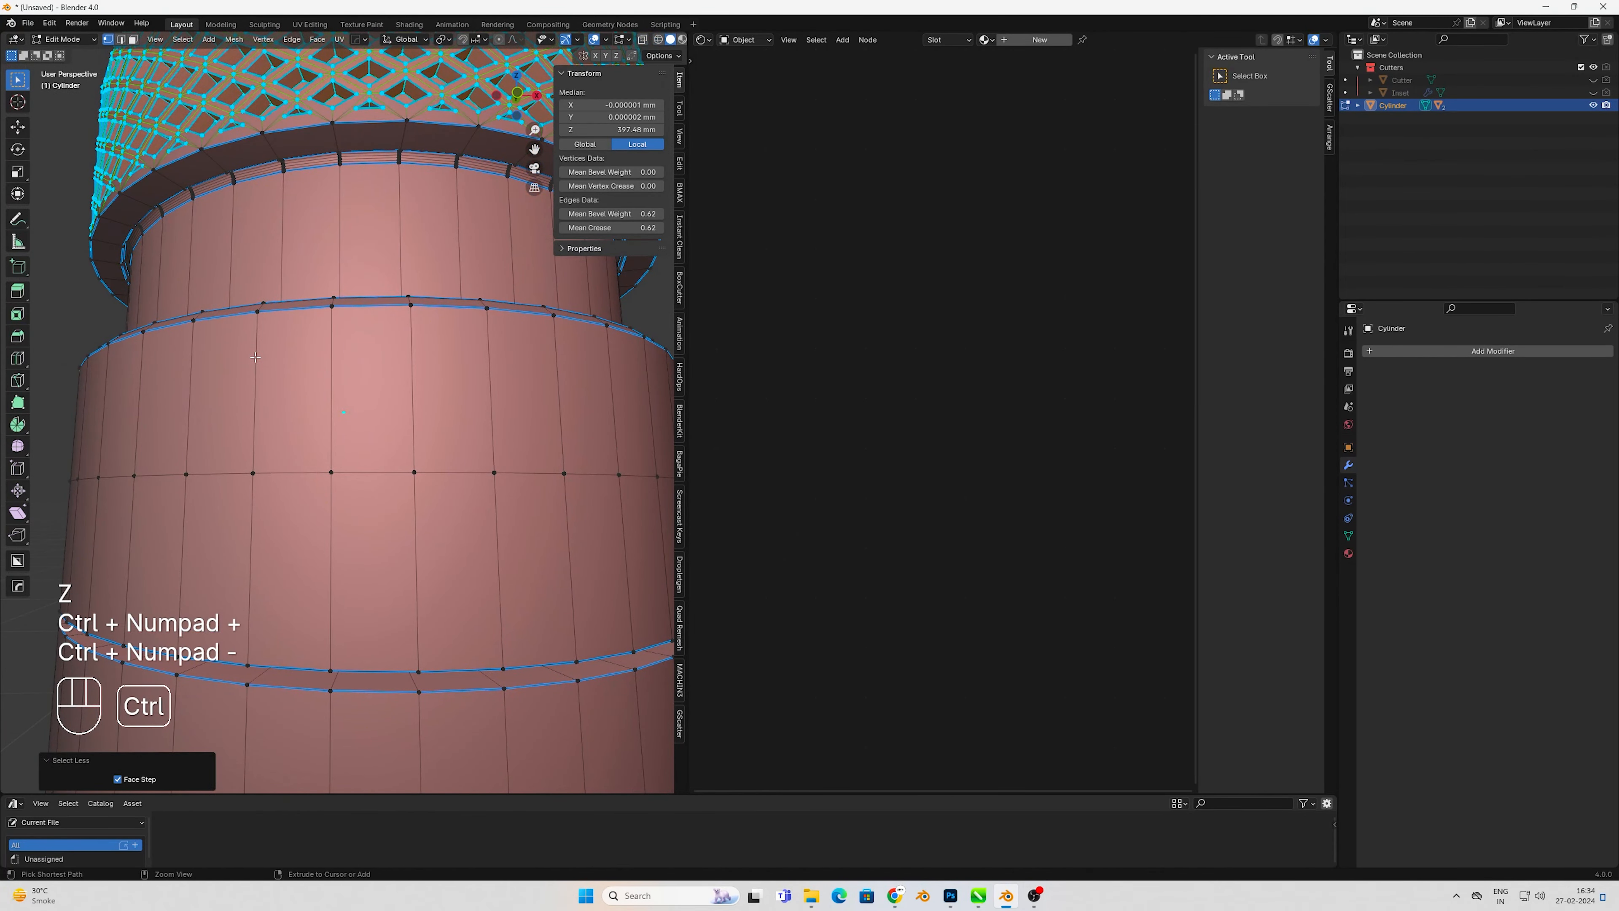
key("ctrl+KP_Add")
key("ctrl+KP_Add")
key("ctrl+KP_Subtract")
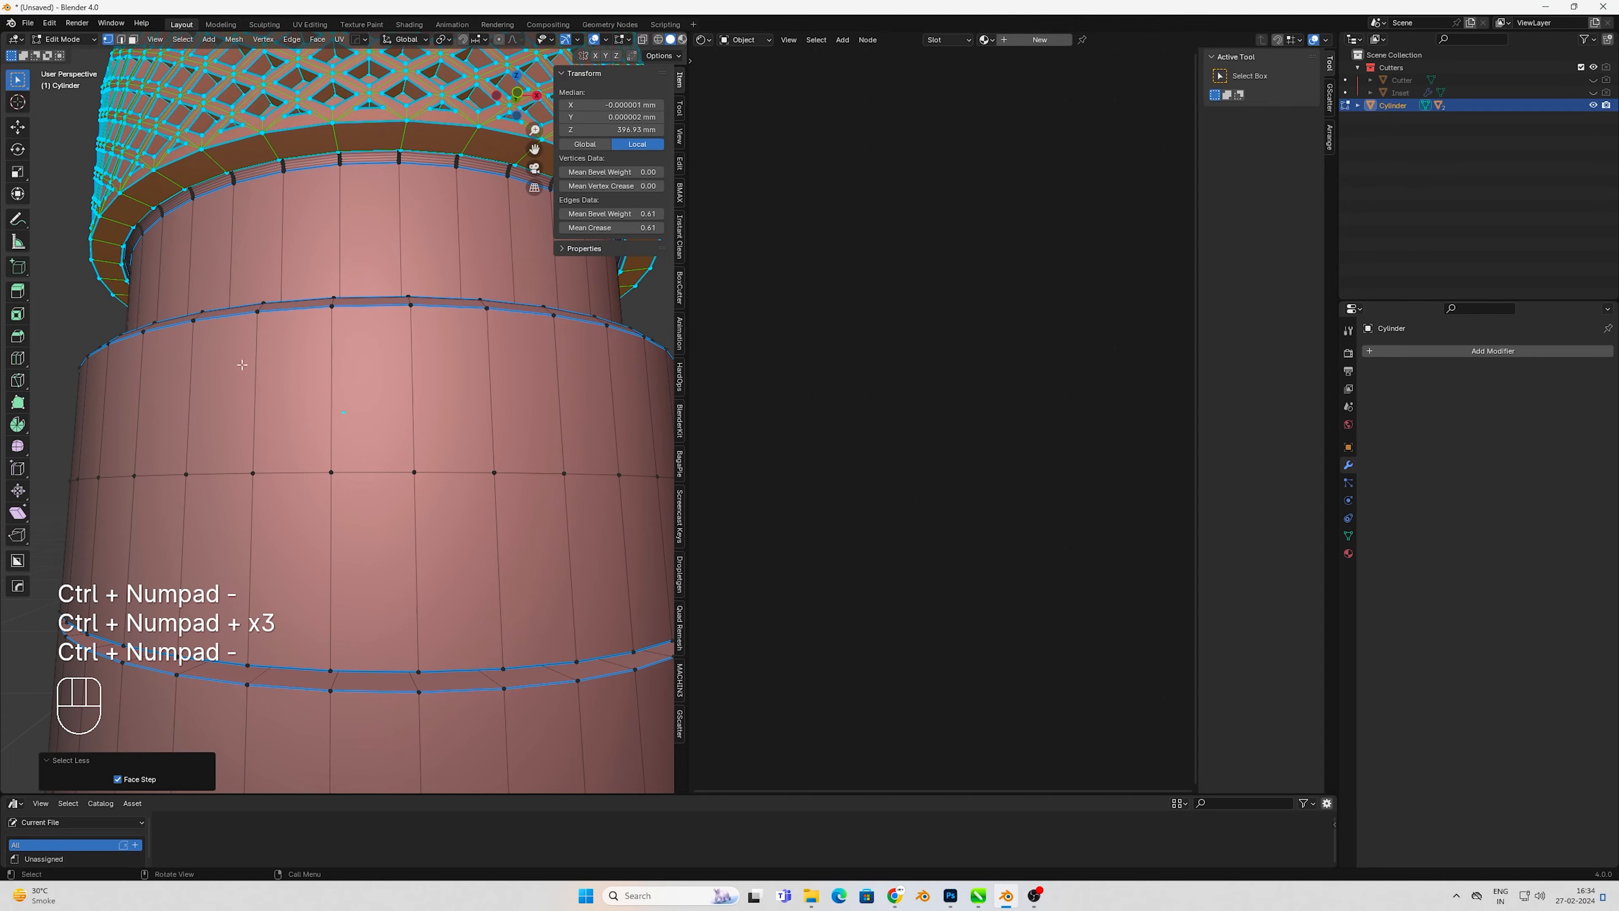
- Switch to rendered front view, create a new material on the cylinder and assign it to the selected cap
scroll(255, 357, "down", 3)
middle_click_drag(255, 357, 320, 363)
key("KP_1")
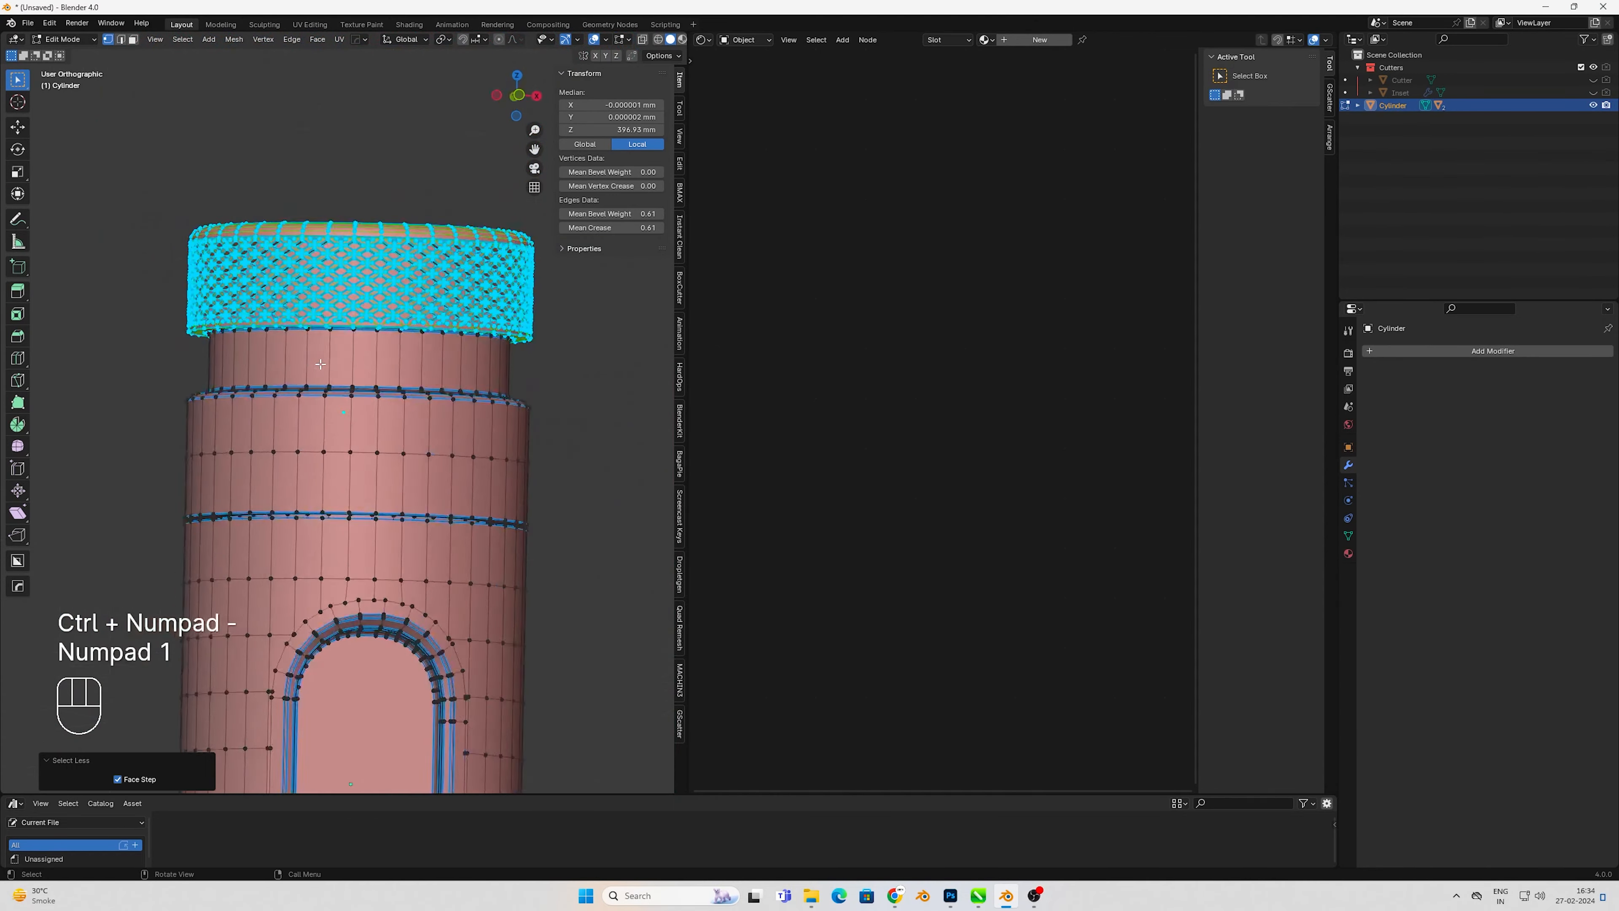
key("z")
left_click(1043, 39)
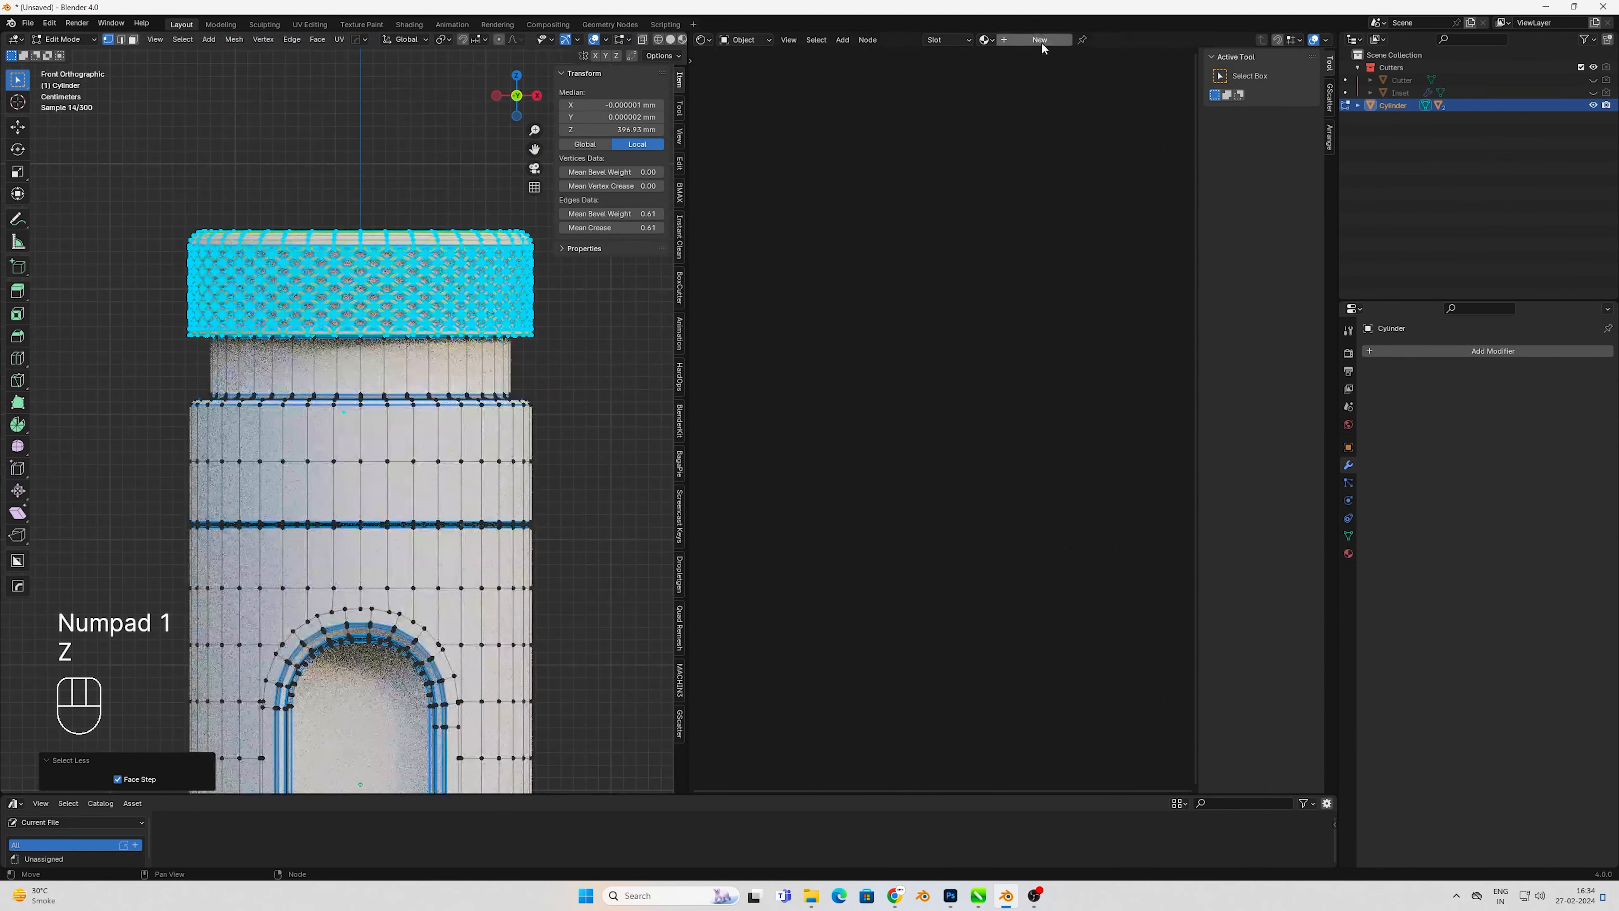
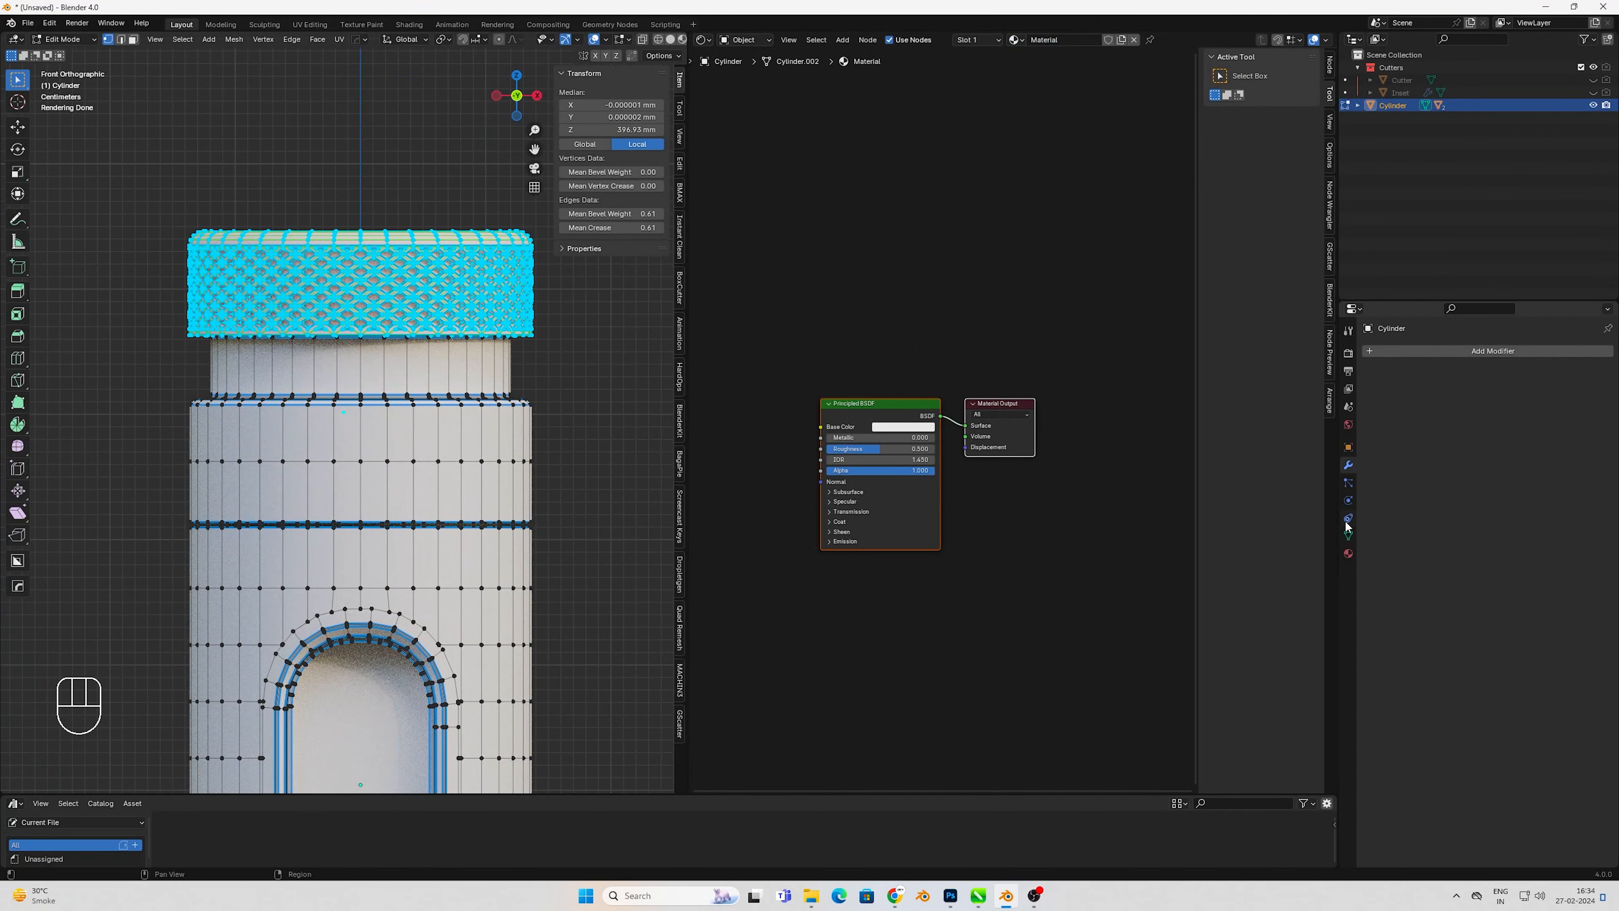
left_click(1348, 554)
left_click(1404, 405)
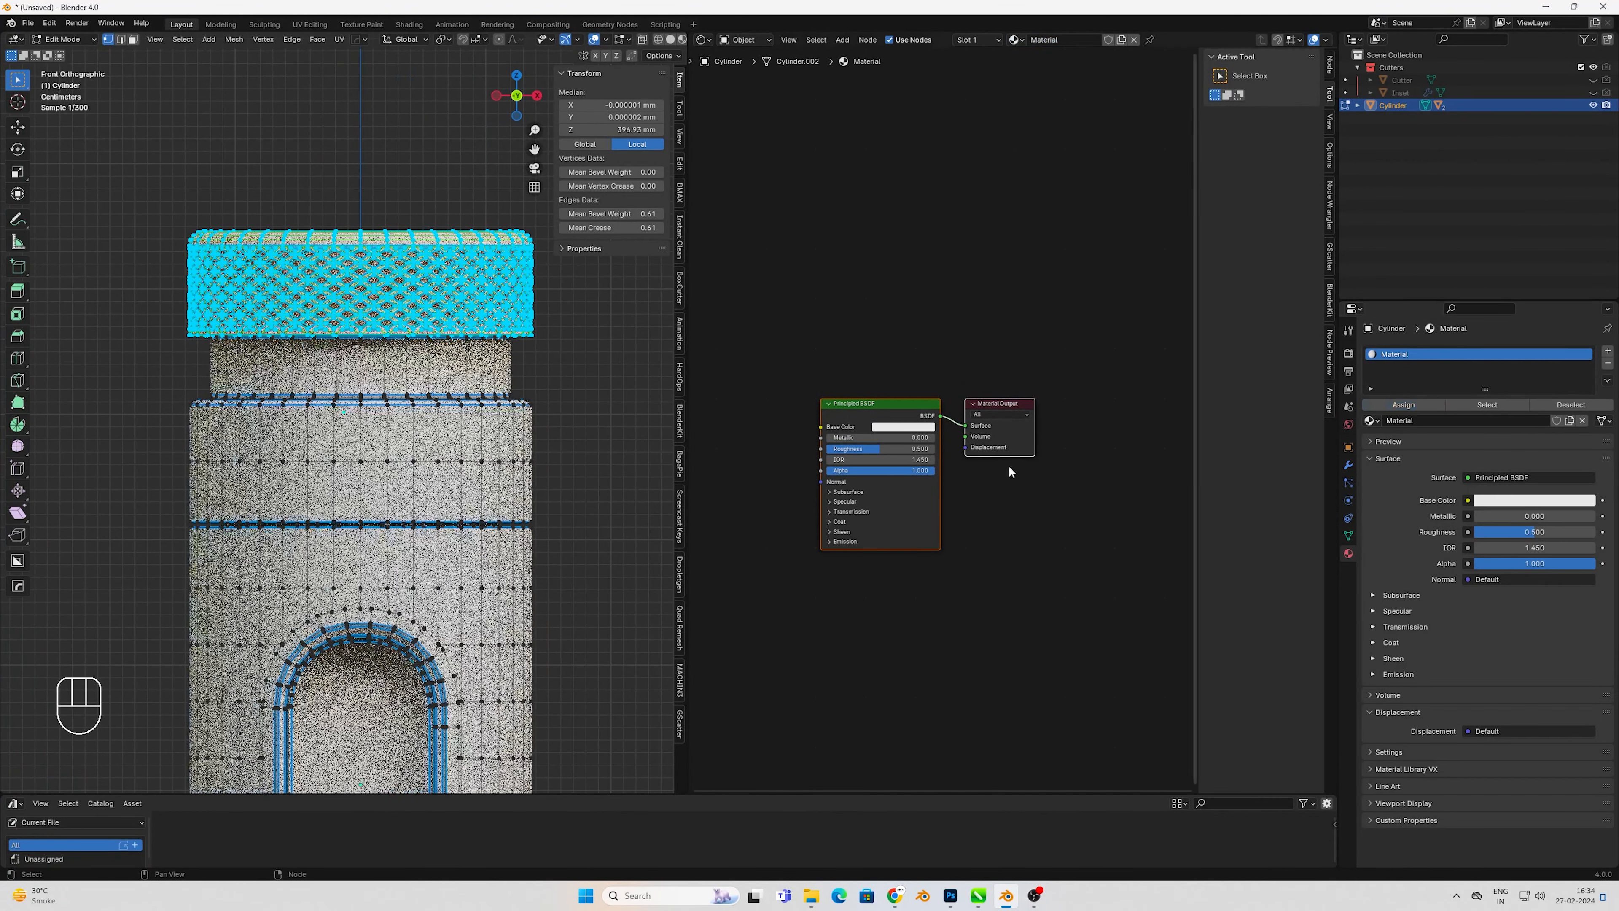
- Give the material a darker grey base color, Metallic 1.000 and Roughness 0.282
key("Tab")
left_click(917, 427)
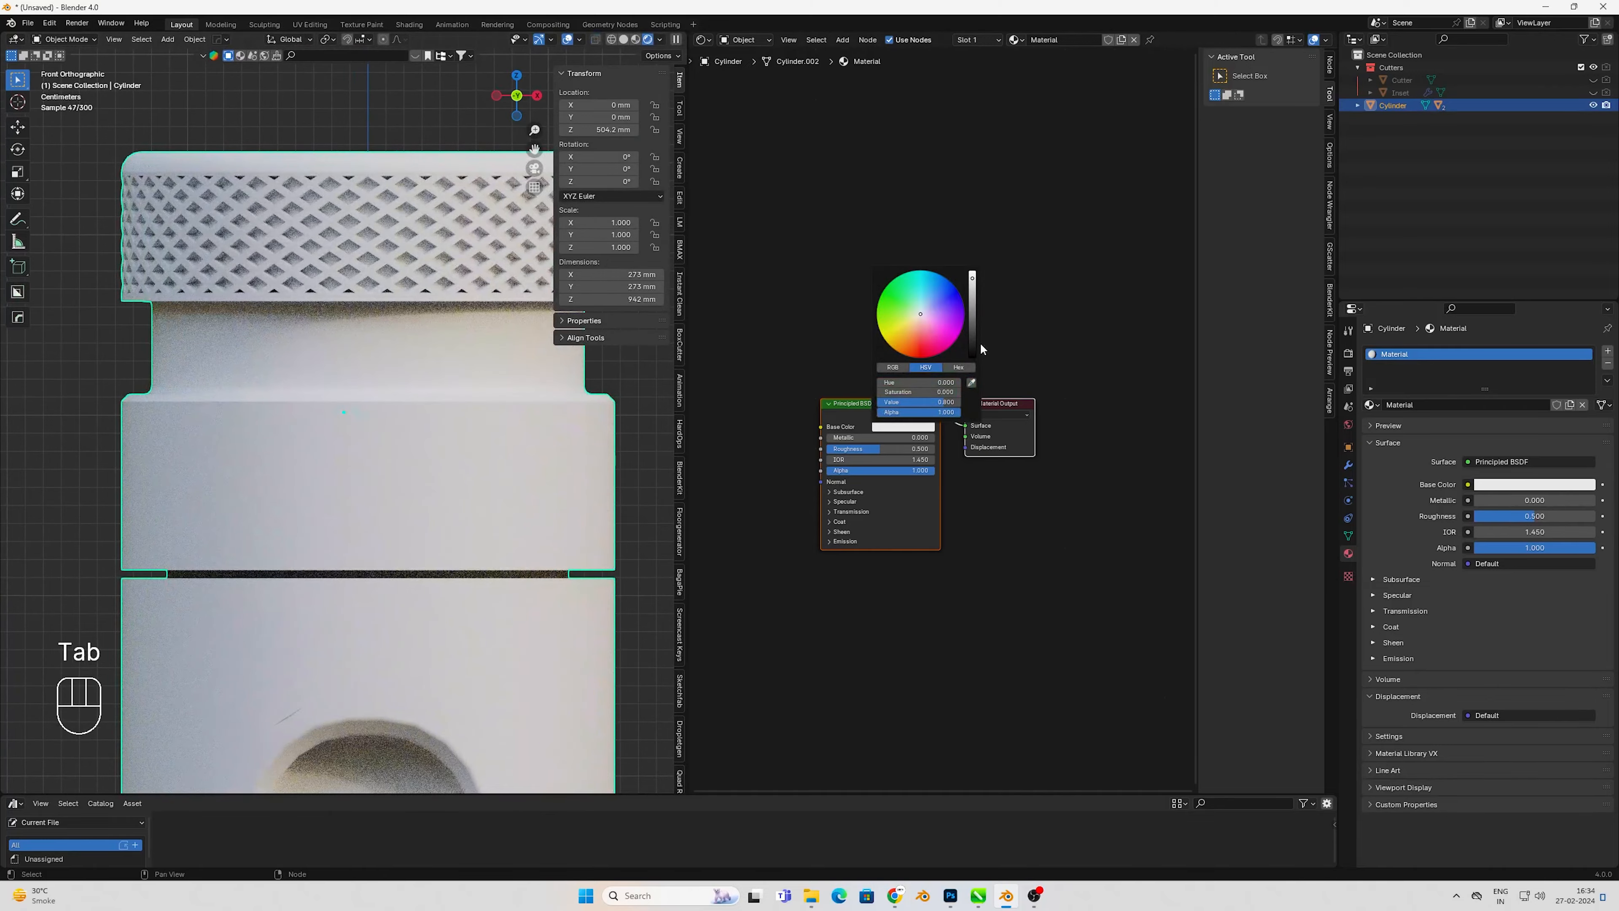
left_click(974, 302)
mouse_move(860, 439)
left_mouse_down()
mouse_move(972, 438)
mouse_move(857, 449)
left_mouse_up()
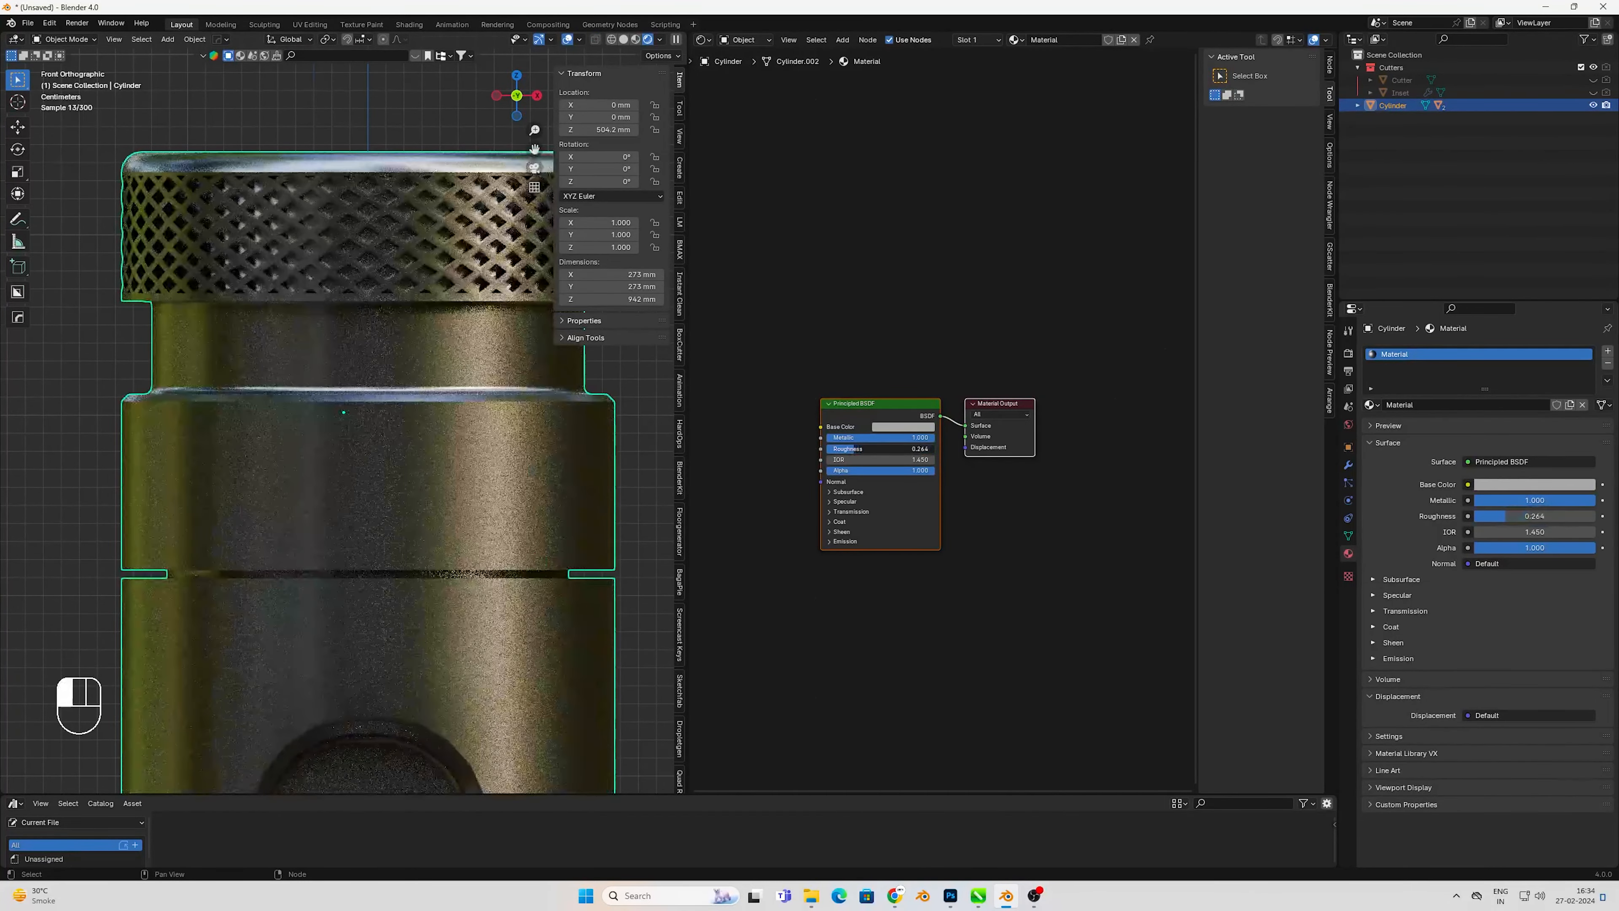
- In face mode, select the ring of neck faces below the knurled cap and grow the selection to its edges
key("Tab")
key("3")
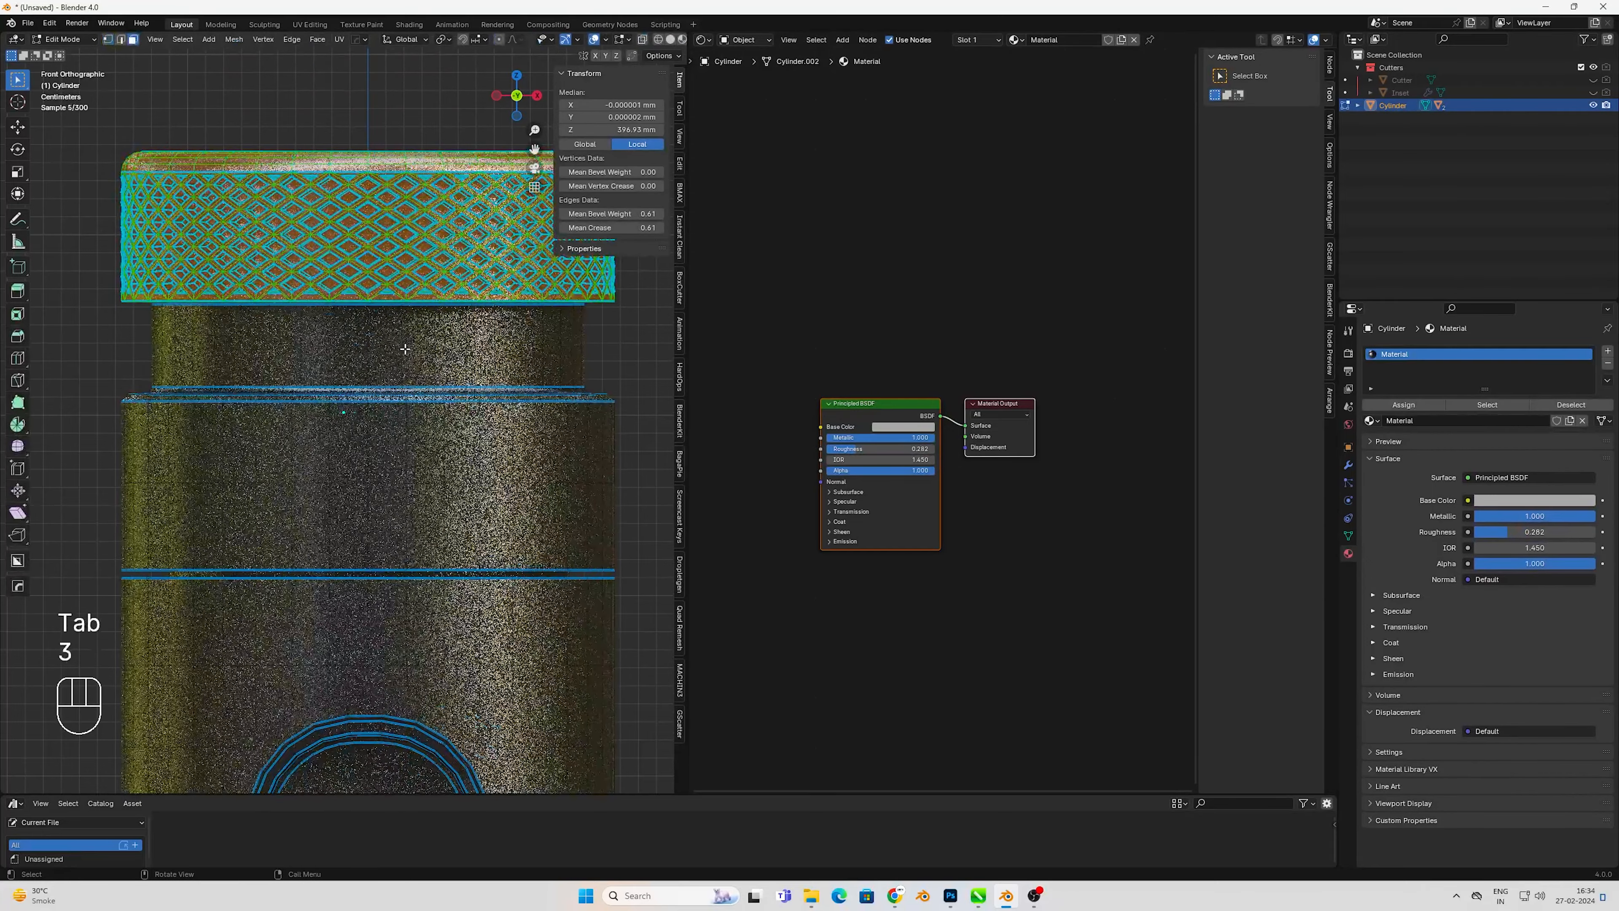
left_click(408, 350, "alt")
middle_click_drag(408, 351, 395, 346)
key("ctrl+KP_Add")
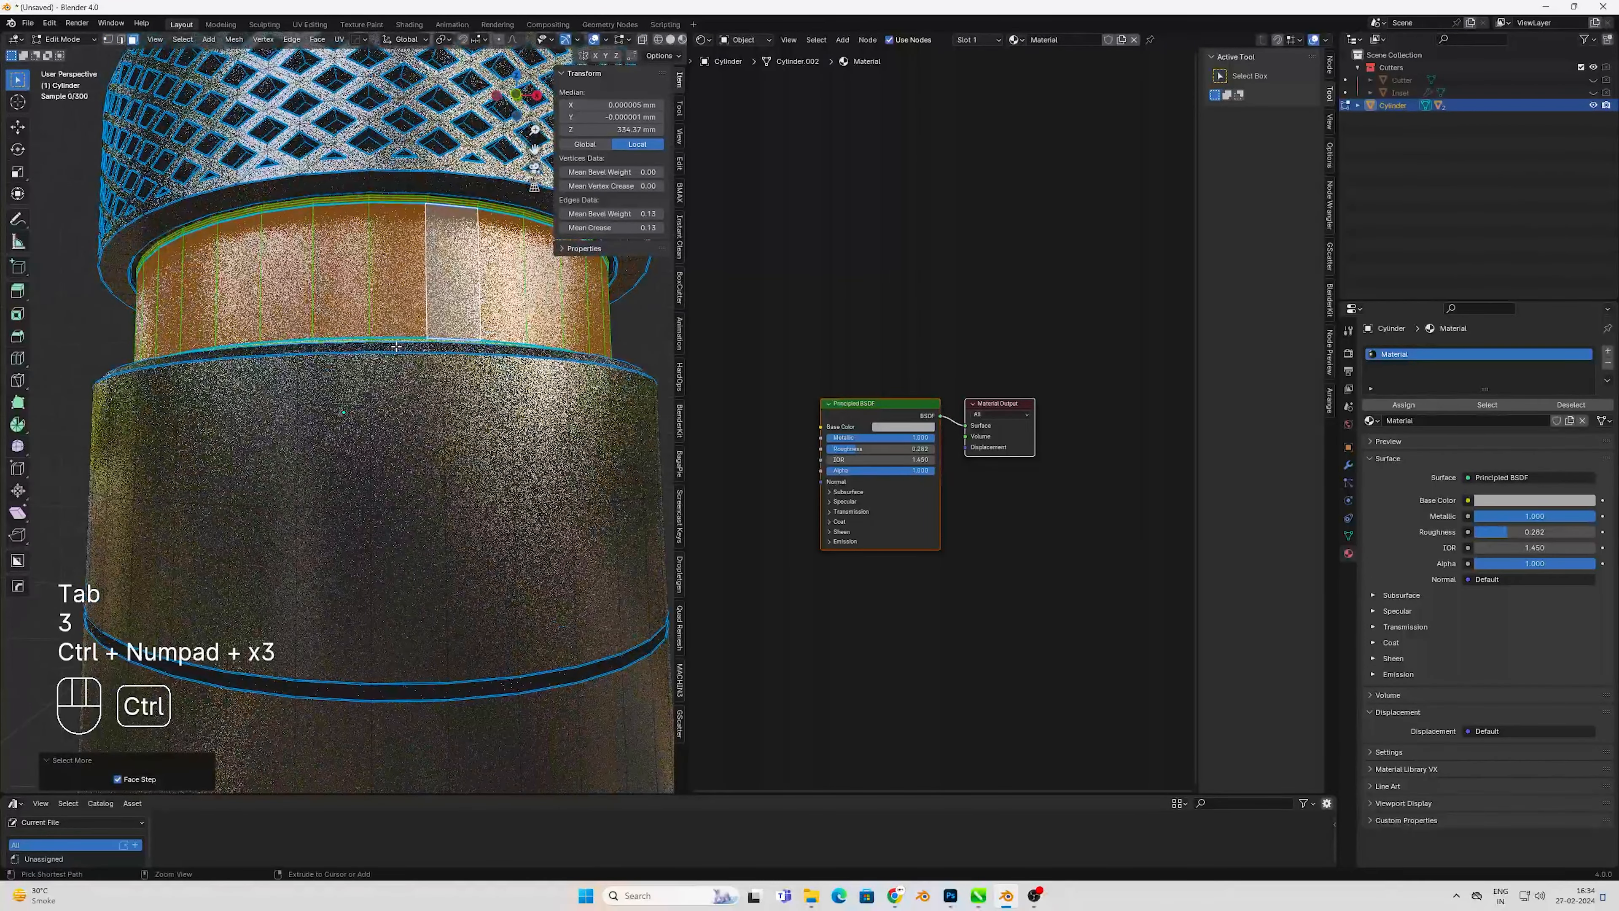
key("ctrl+KP_Add")
key("ctrl+KP_Add")
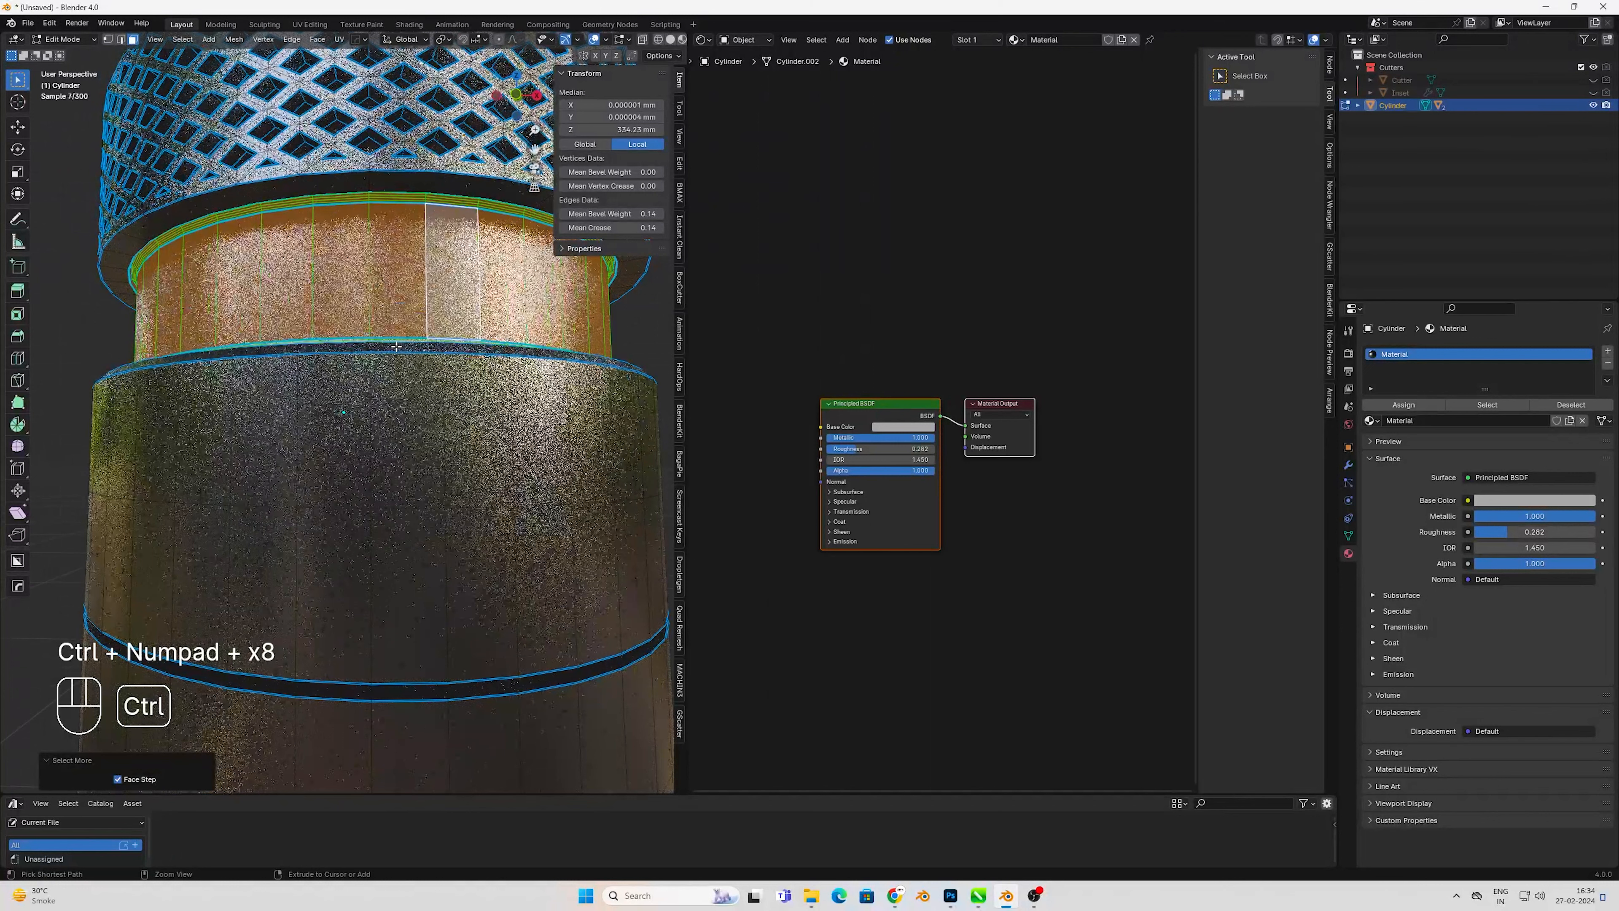
key("KP_1")
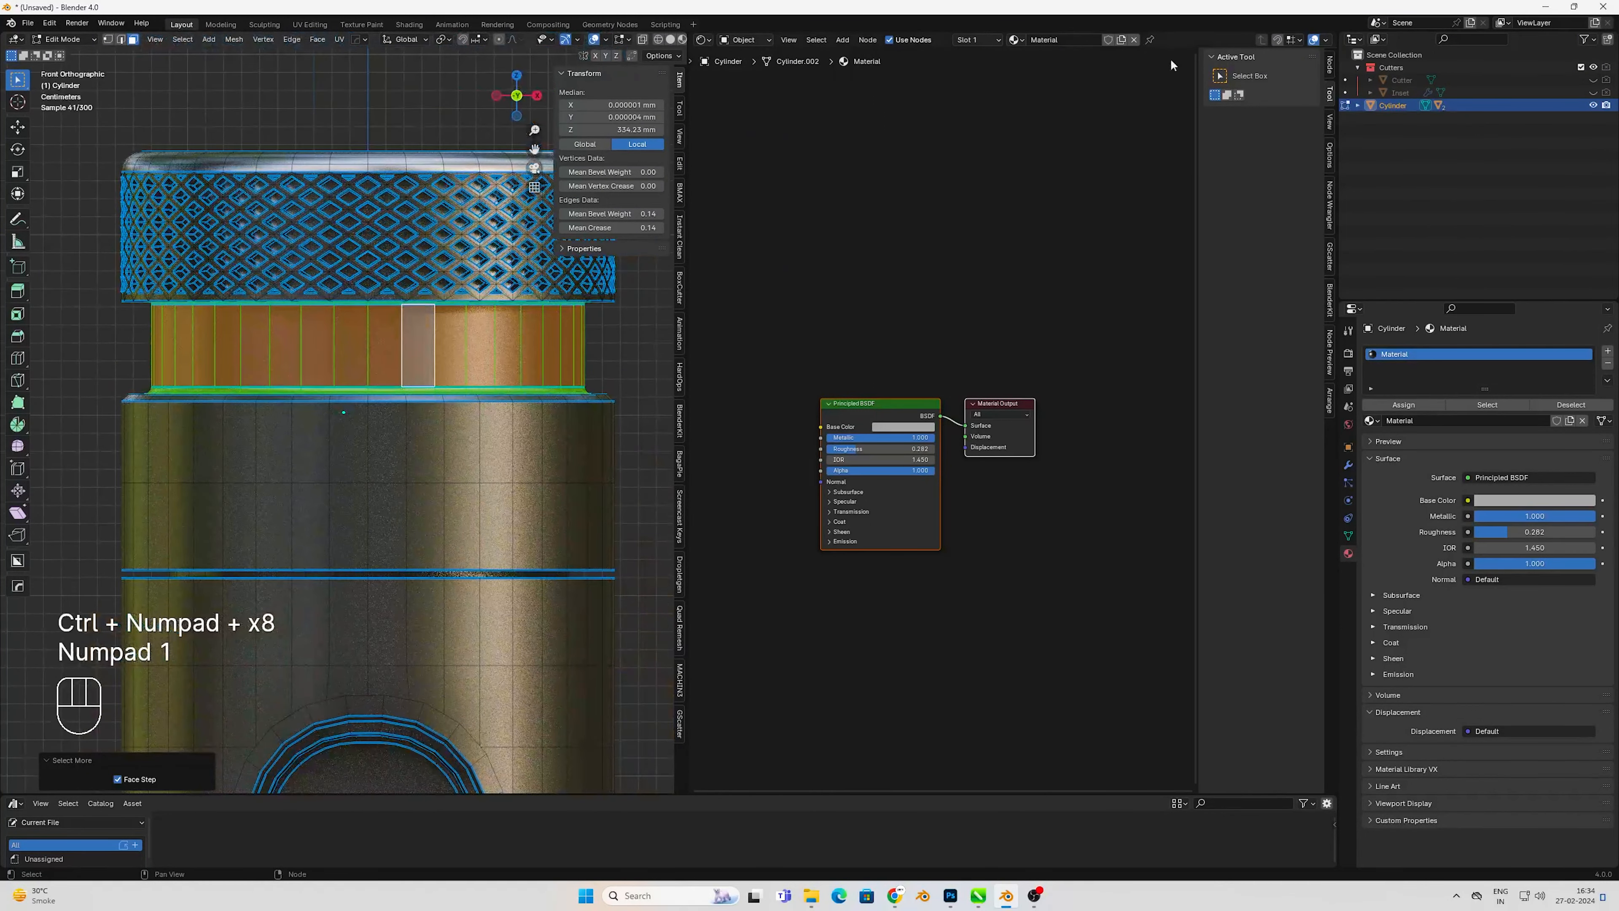
- Assign a duplicate of the material to the neck faces and lighten its base color, undoing a trial Metallic reduction
left_click(1121, 40)
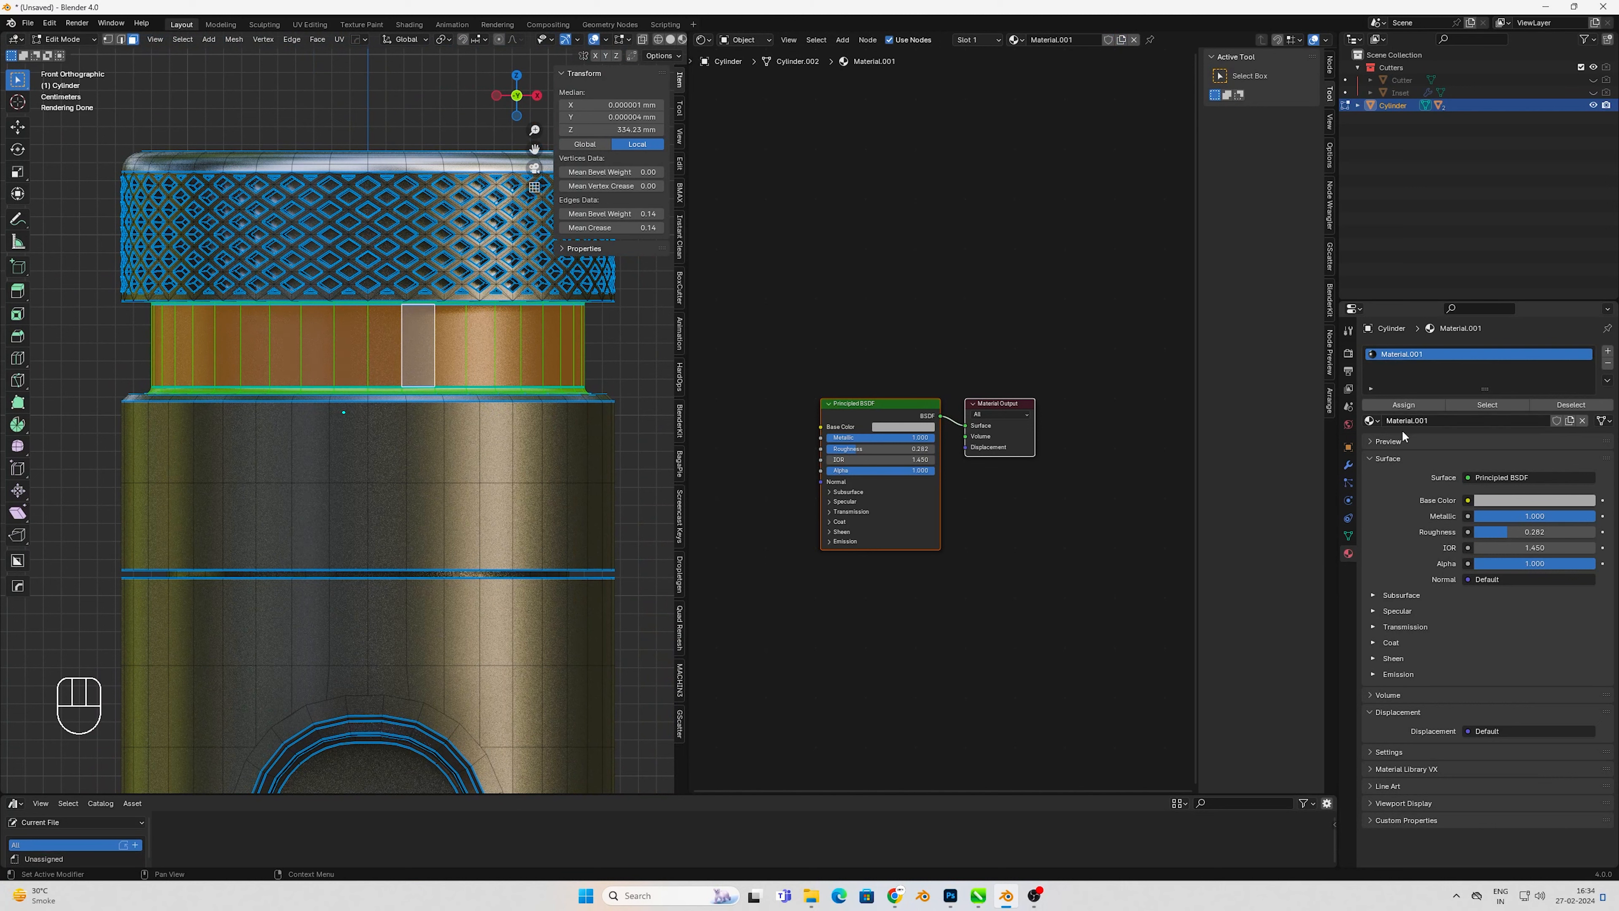
left_click(1405, 406)
left_click(902, 426)
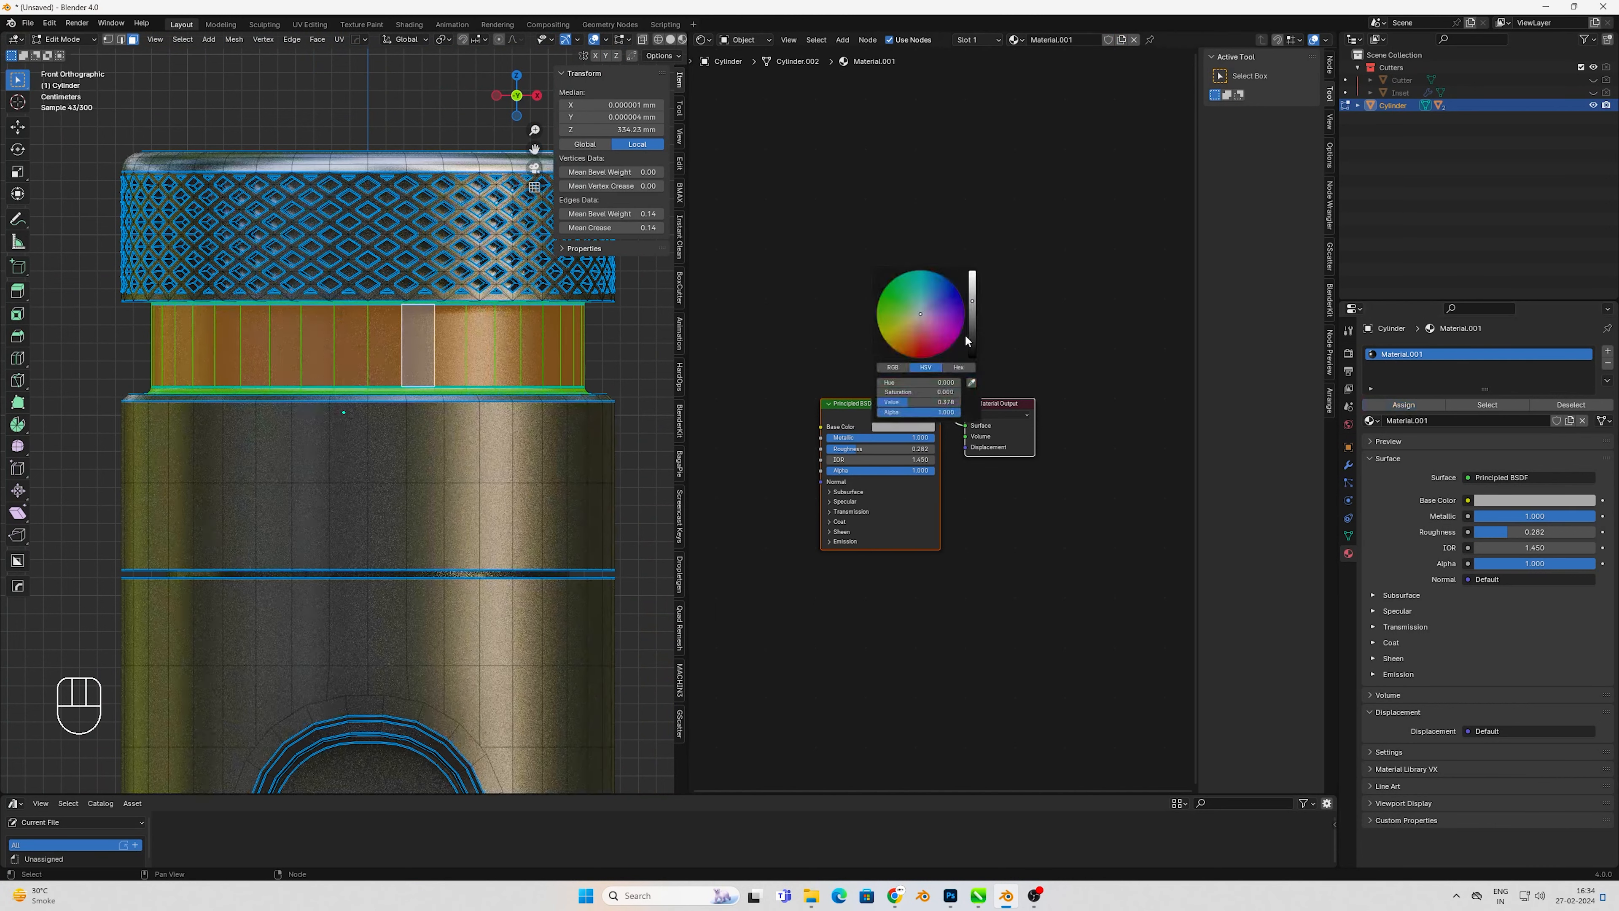
left_click(973, 296)
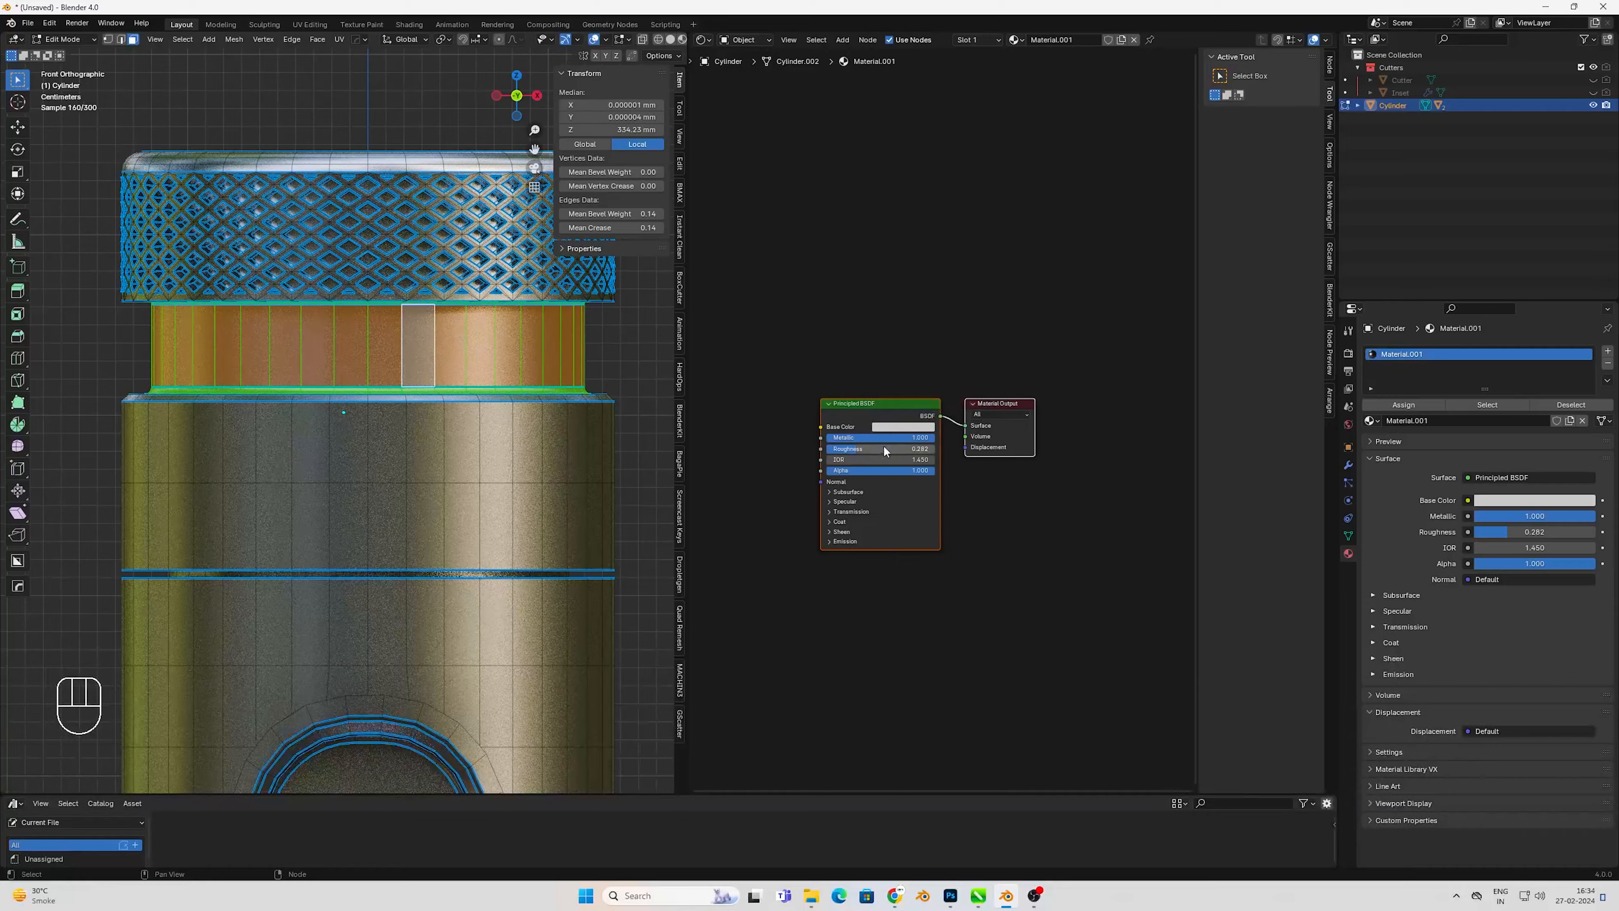
left_click_drag(880, 437, 835, 437)
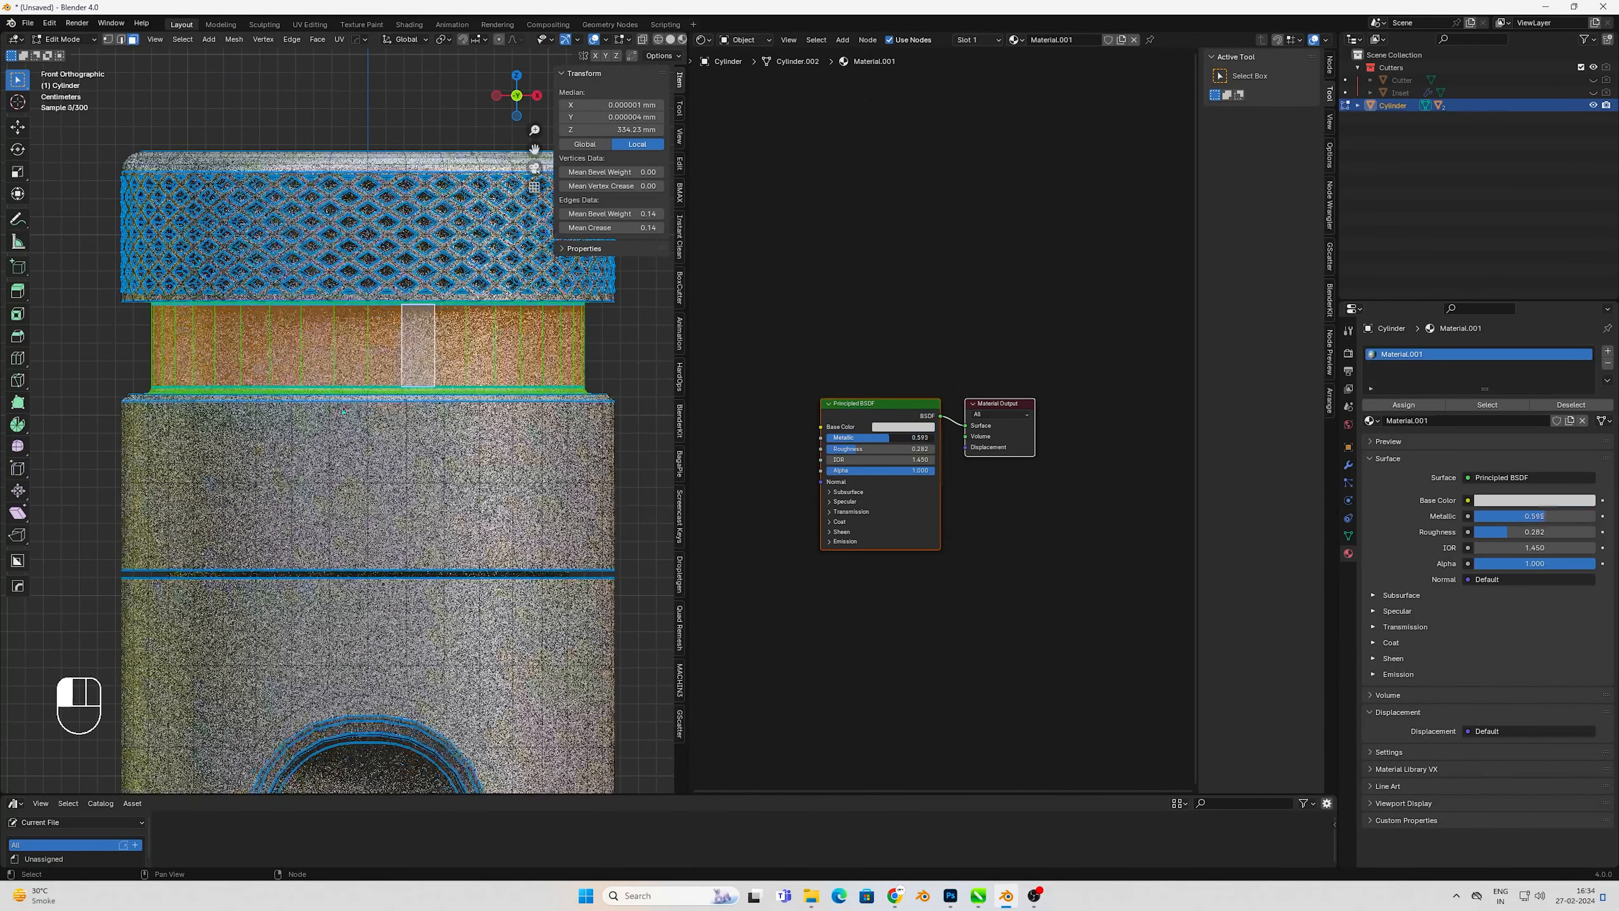
key("ctrl+z")
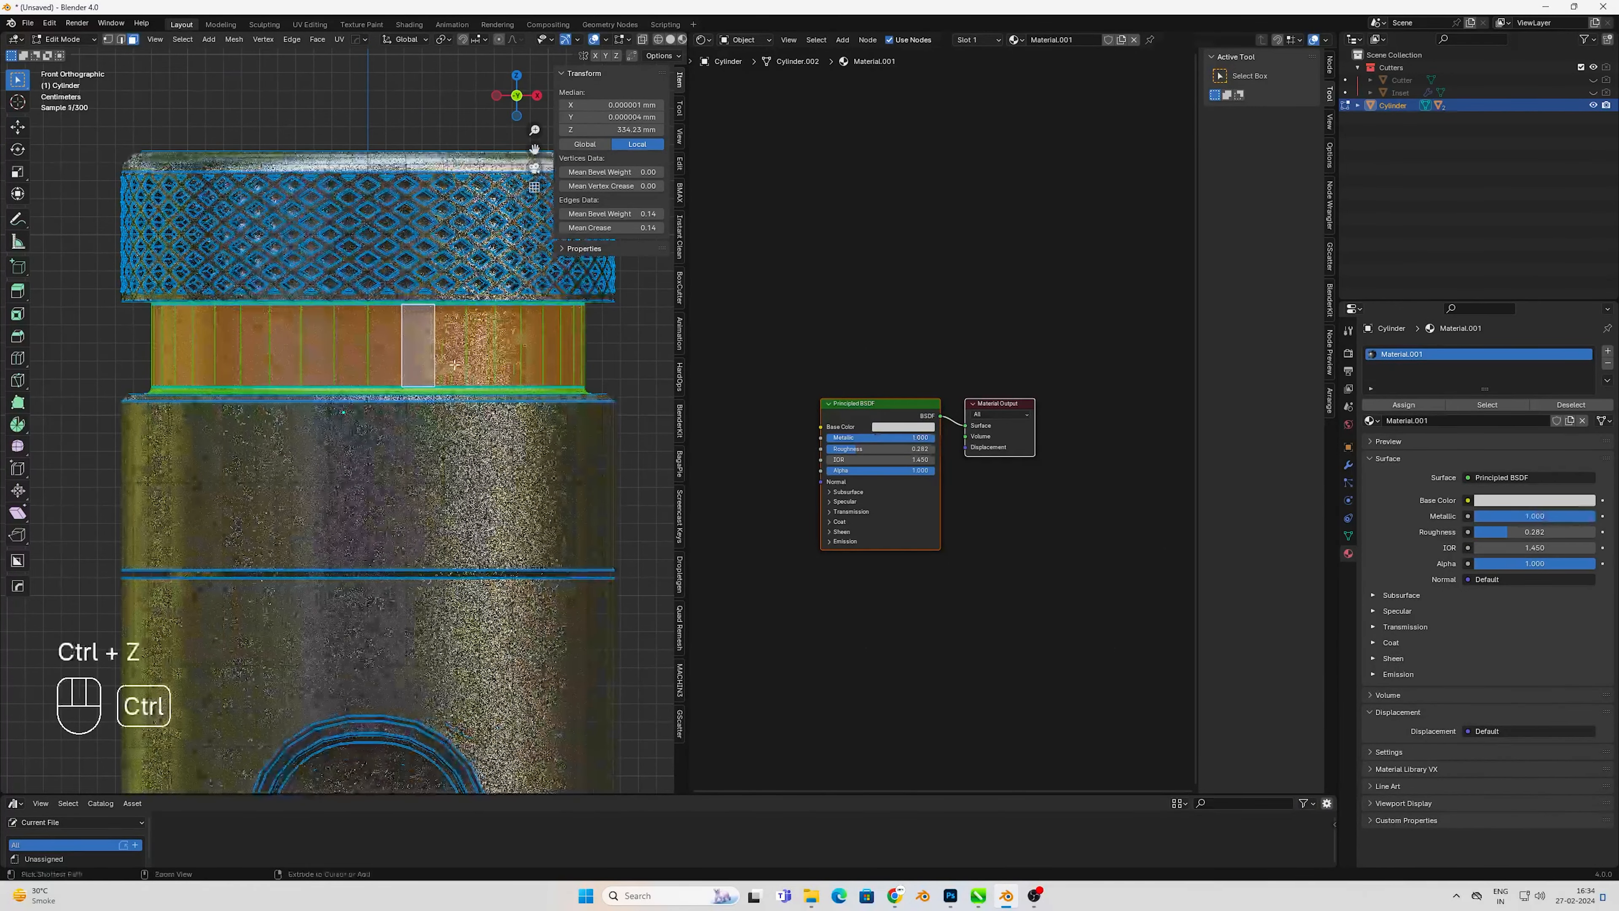
- Add a second material slot with a new material, assign it to the neck faces and leave Edit Mode
left_click(1607, 350)
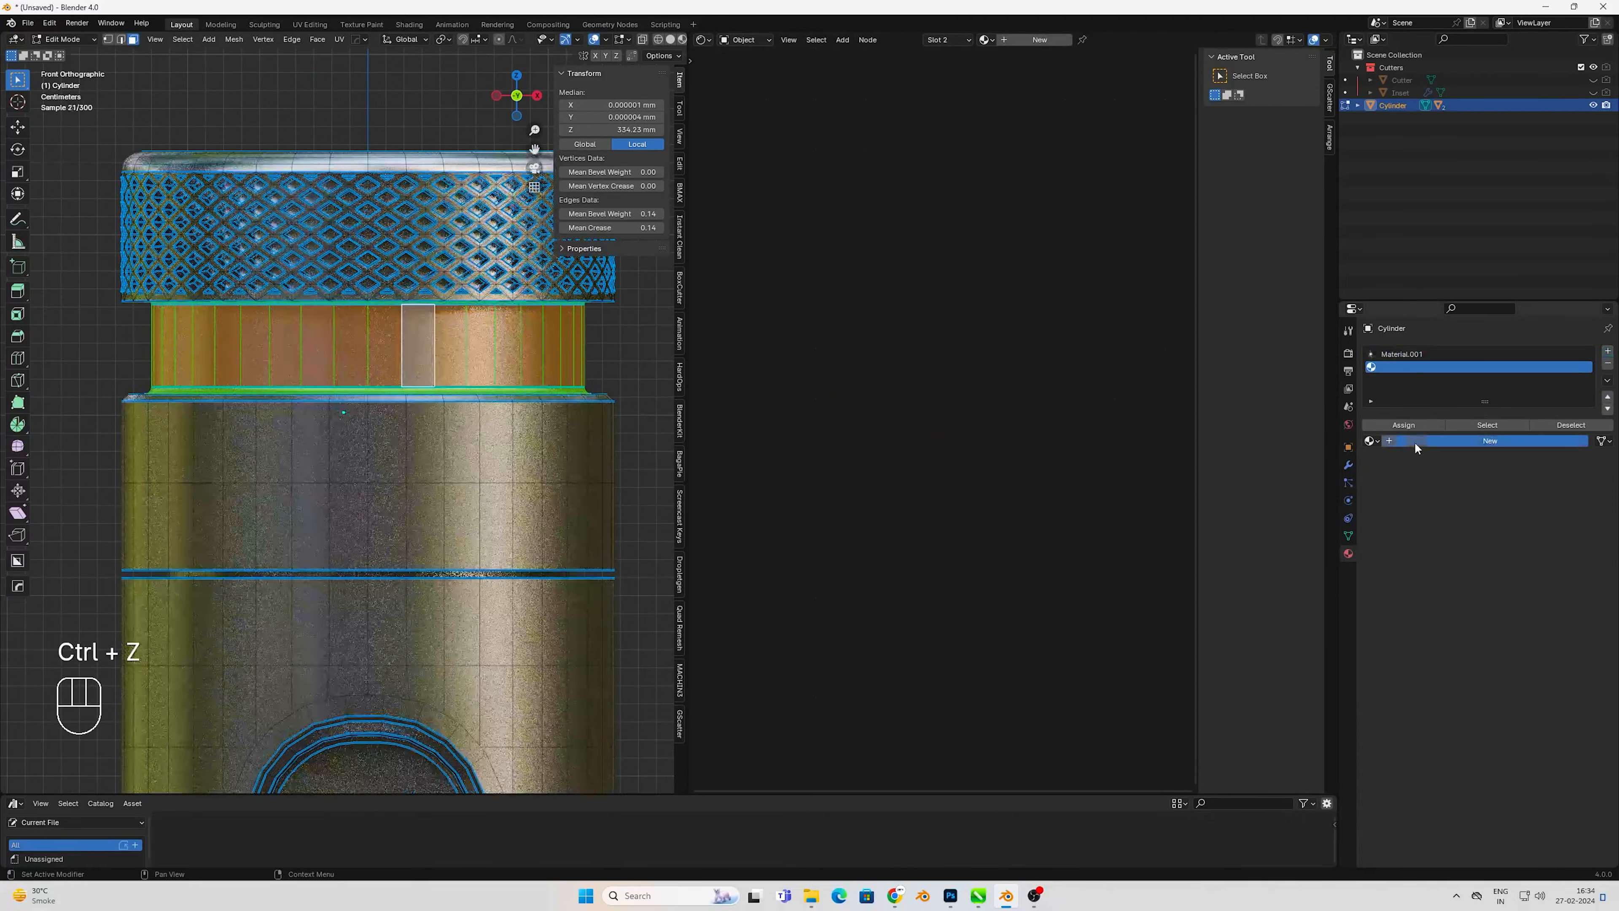
left_click(1415, 441)
key("Tab")
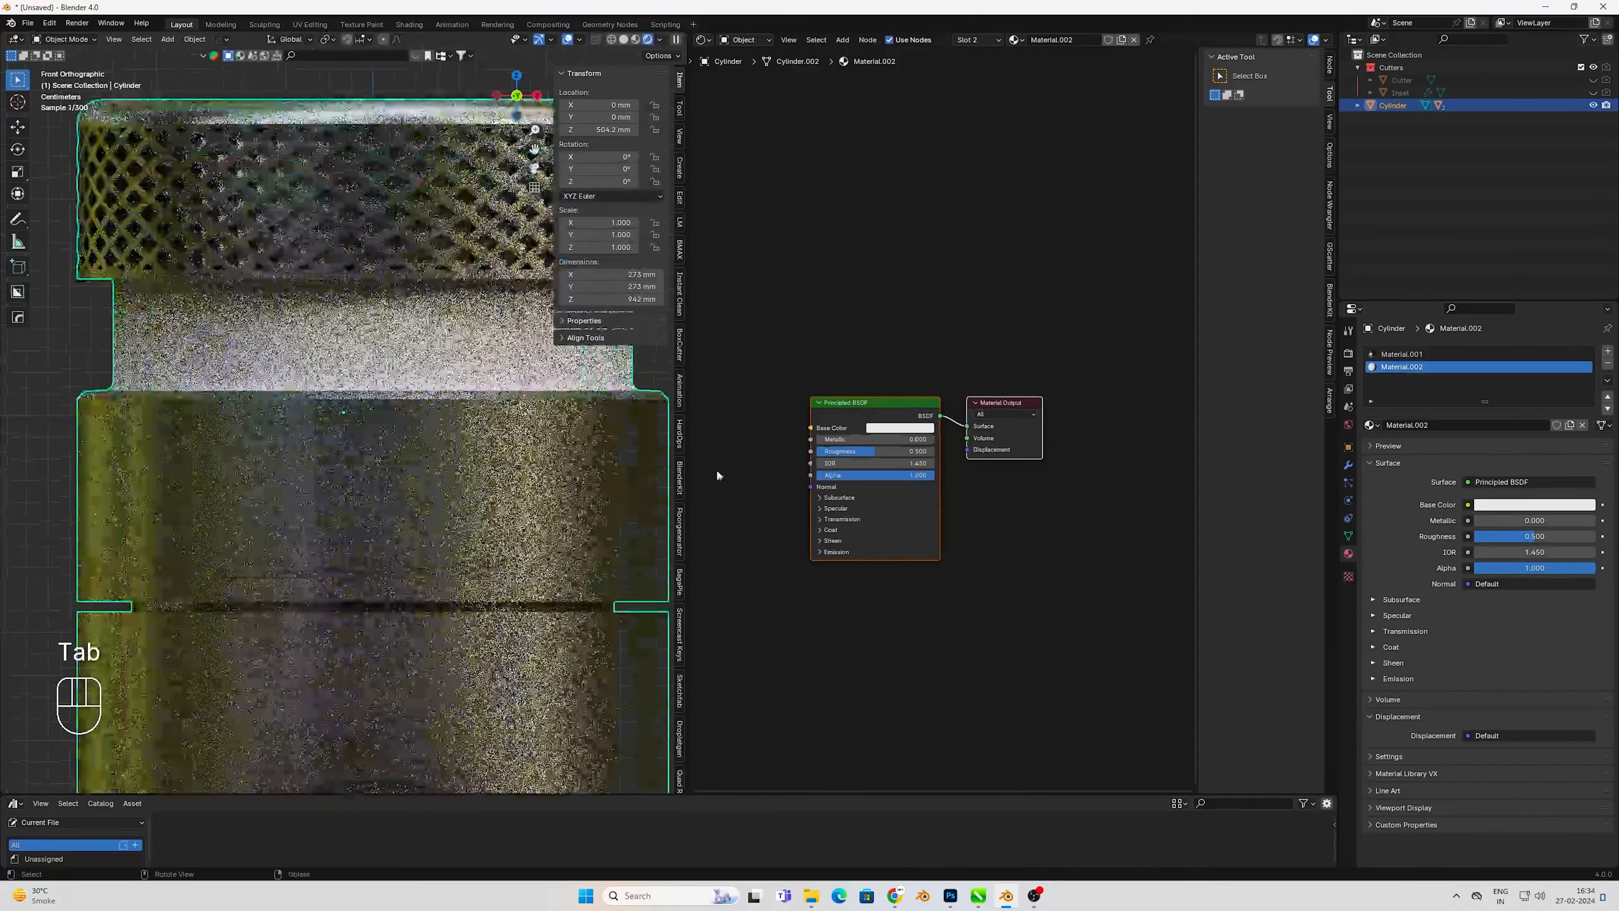
- Give the second material a light grey base color and set Metallic to 1.000
left_click(903, 426)
left_click(973, 307)
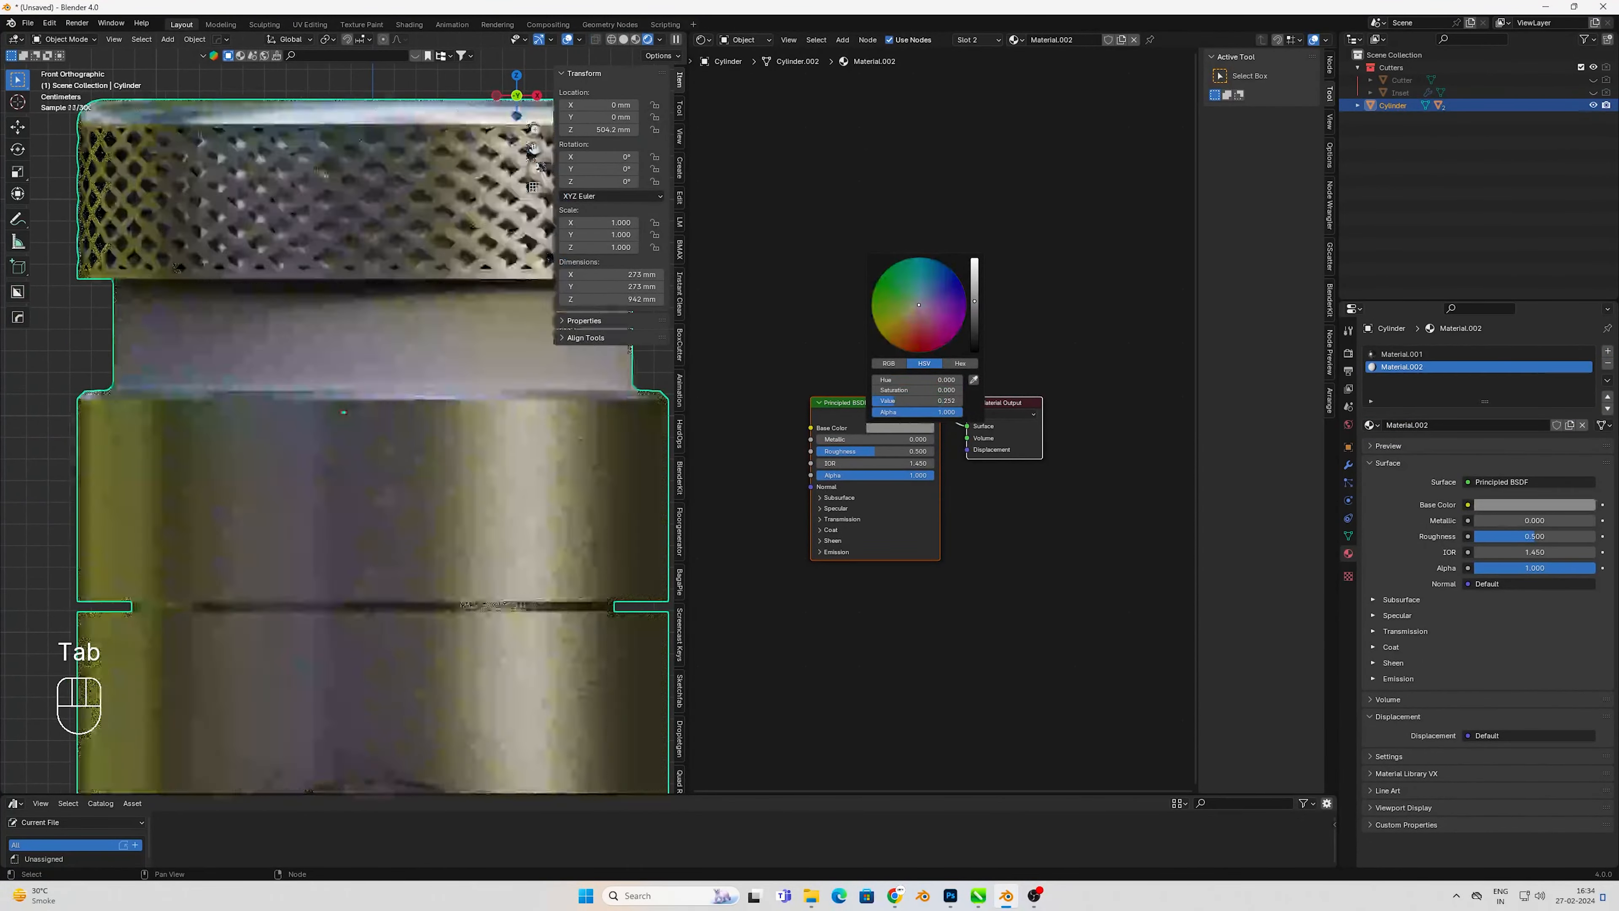
left_click(974, 295)
left_click_drag(856, 440, 934, 440)
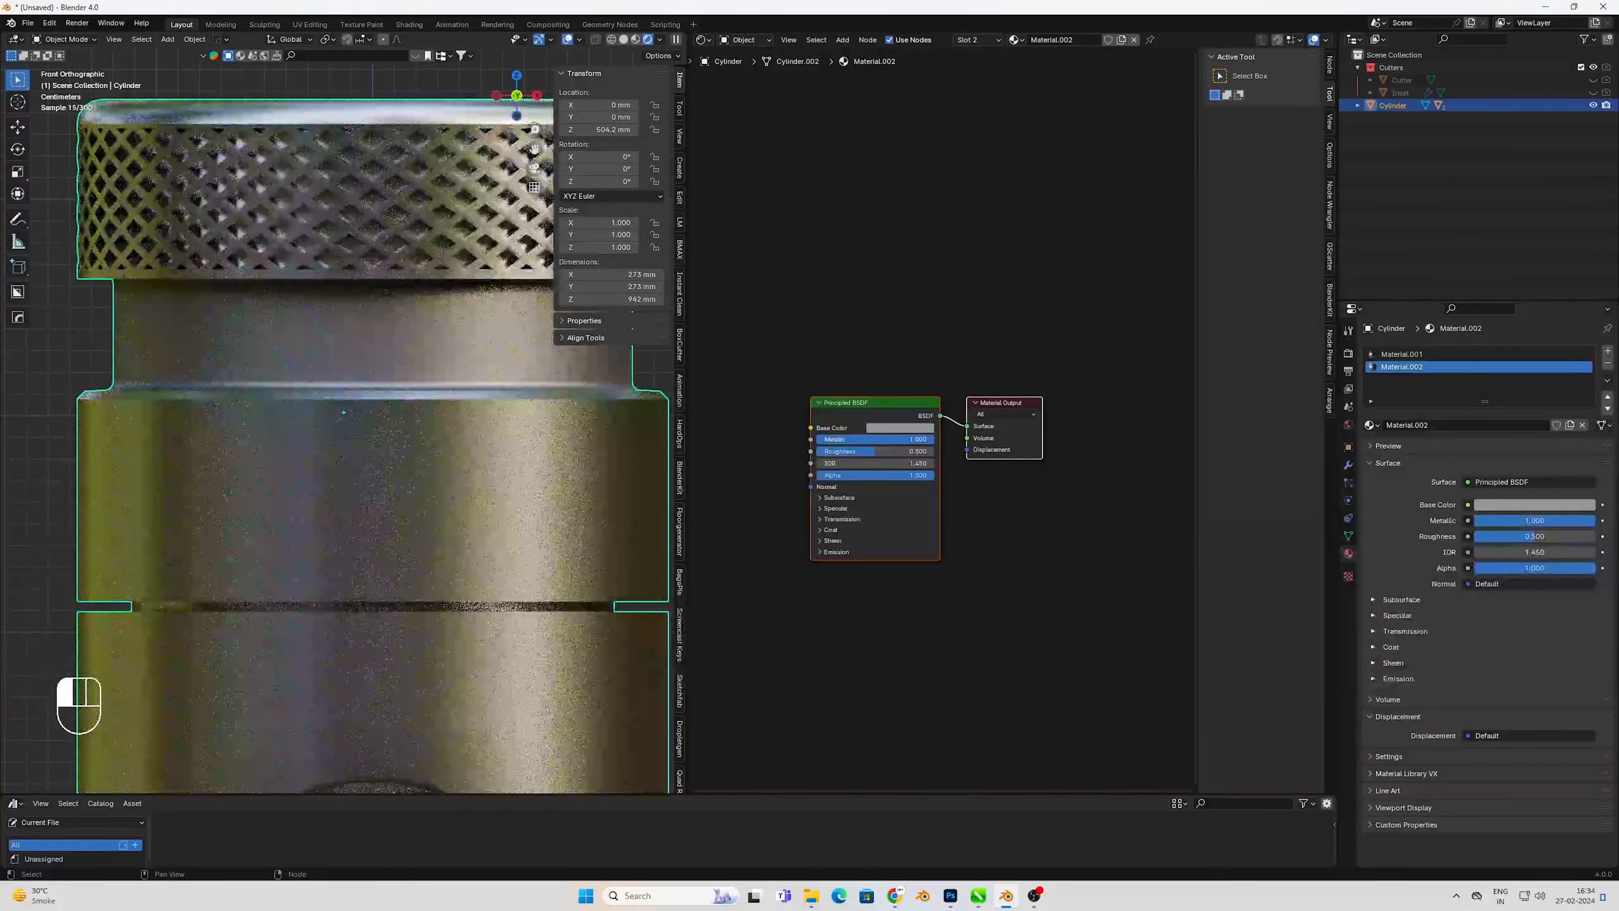
left_click(897, 428)
left_click(974, 284)
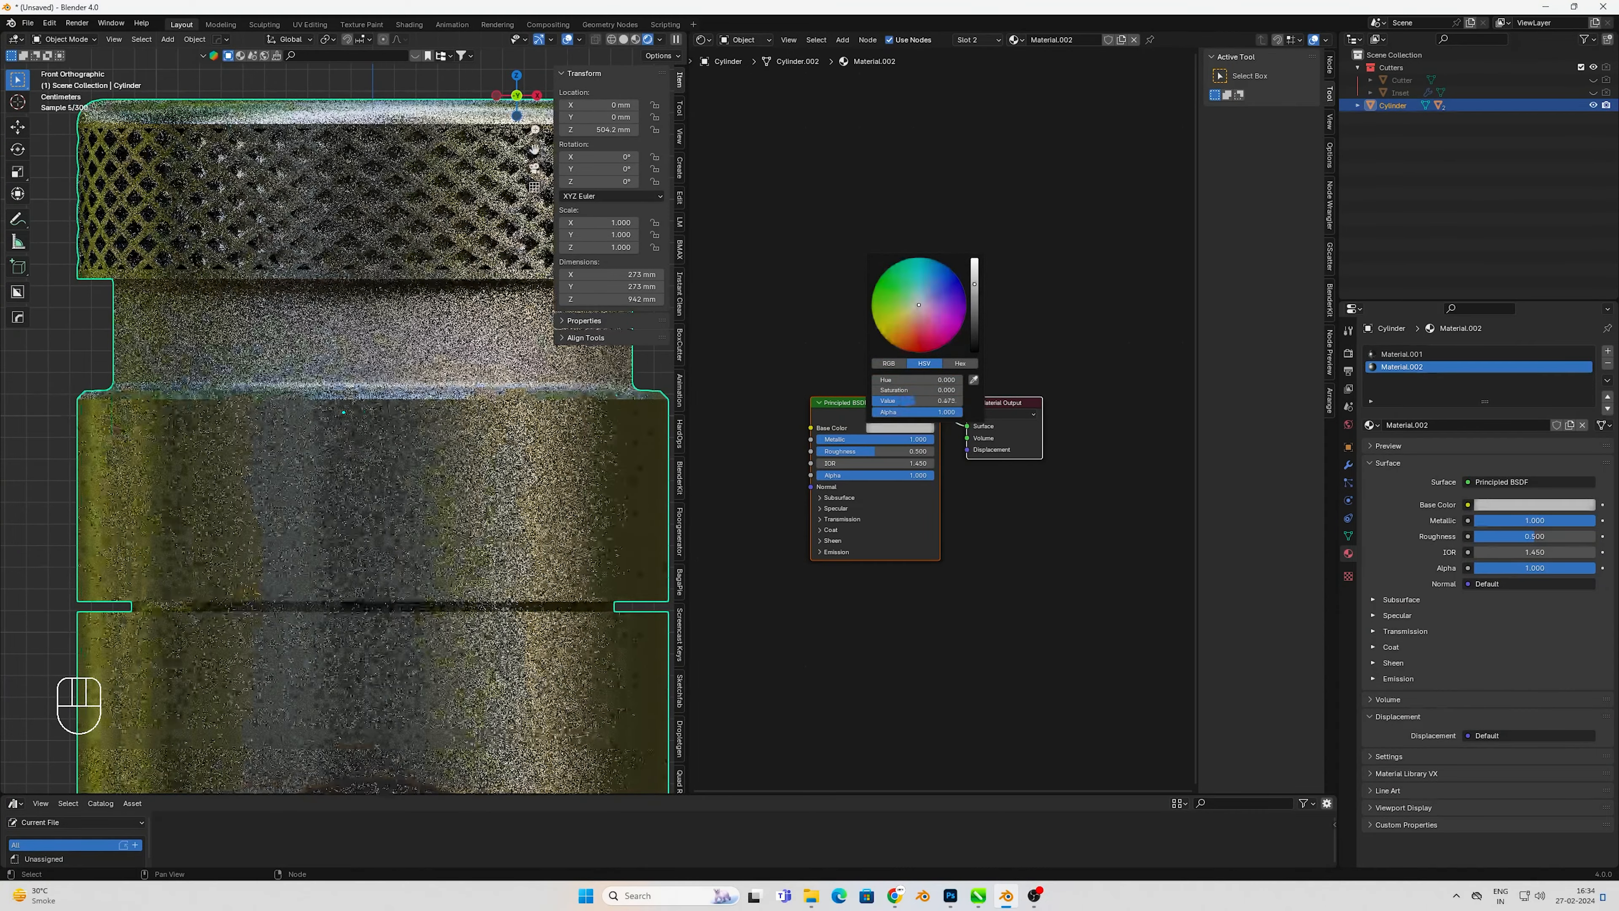
- Switch to a solid front view and rename the second material to matt
scroll(370, 397, "down", 3)
mouse_move(373, 402)
middle_mouse_down("shift")
mouse_move(374, 358)
mouse_move(392, 424)
mouse_move(379, 405)
middle_mouse_up("shift")
key("KP_1")
key("z")
left_click(429, 512)
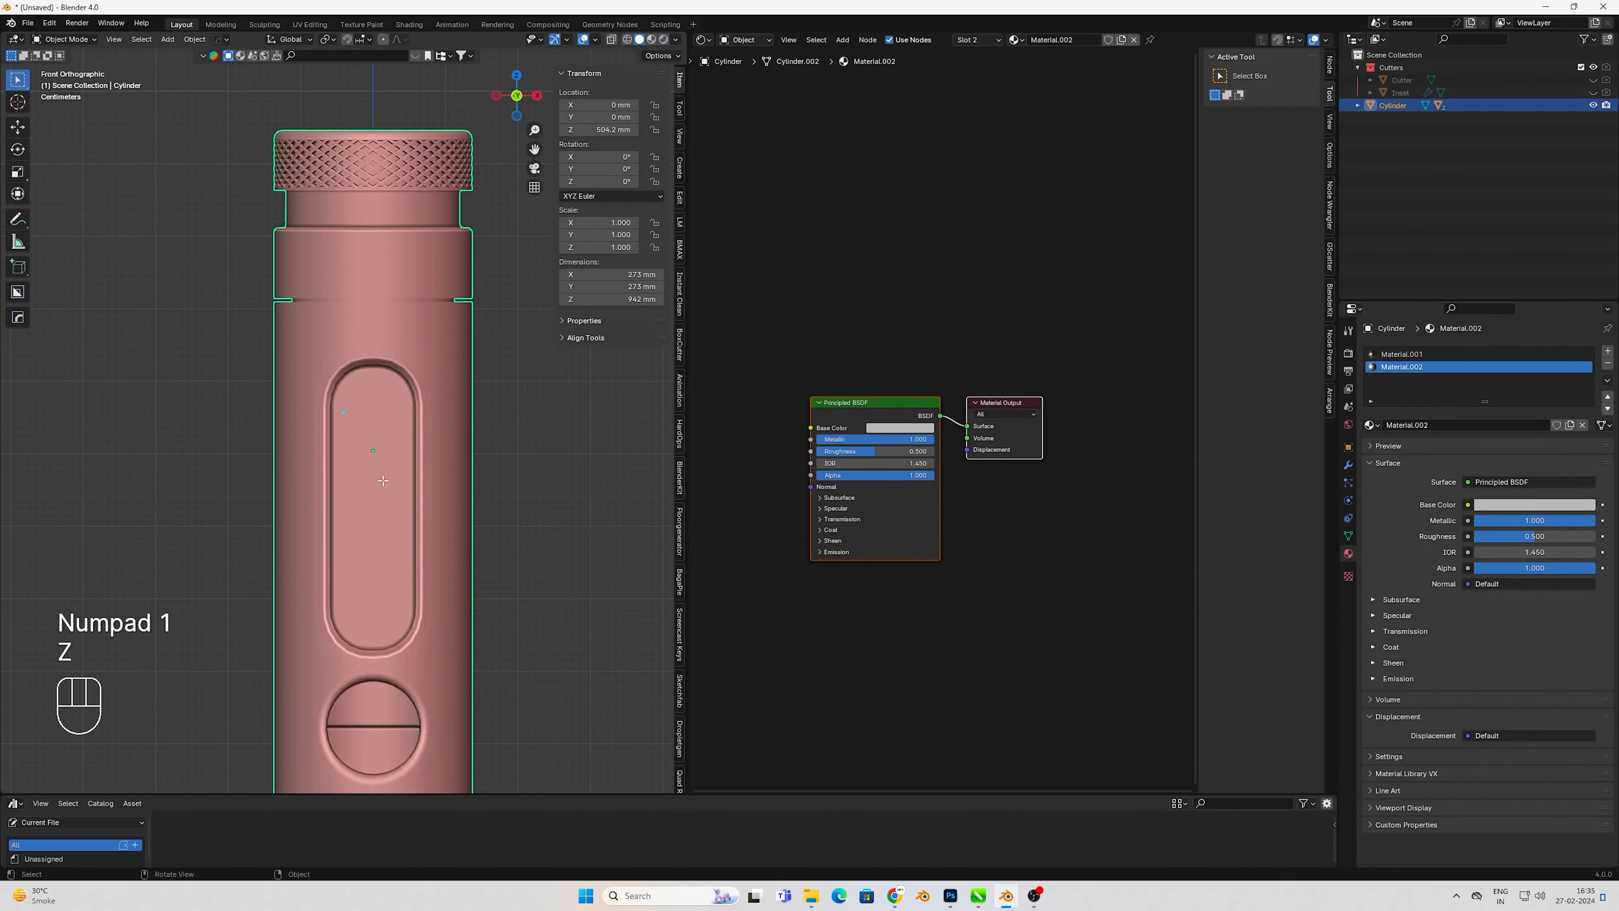
key("Tab")
key("Tab")
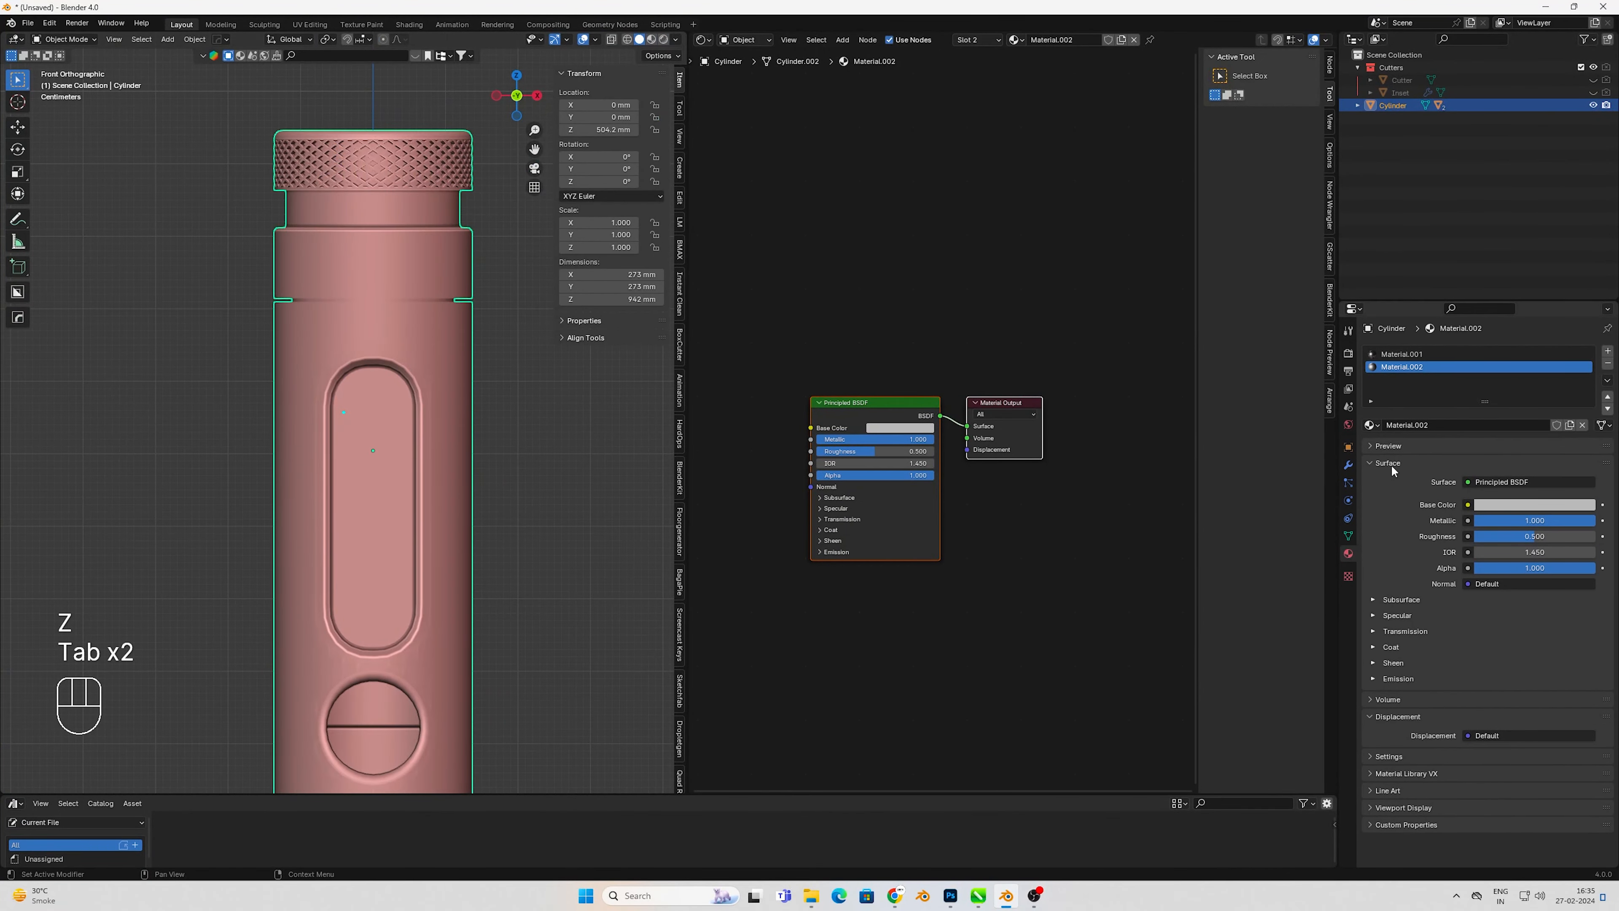
left_click(1429, 425)
type("matt")
key("Return")
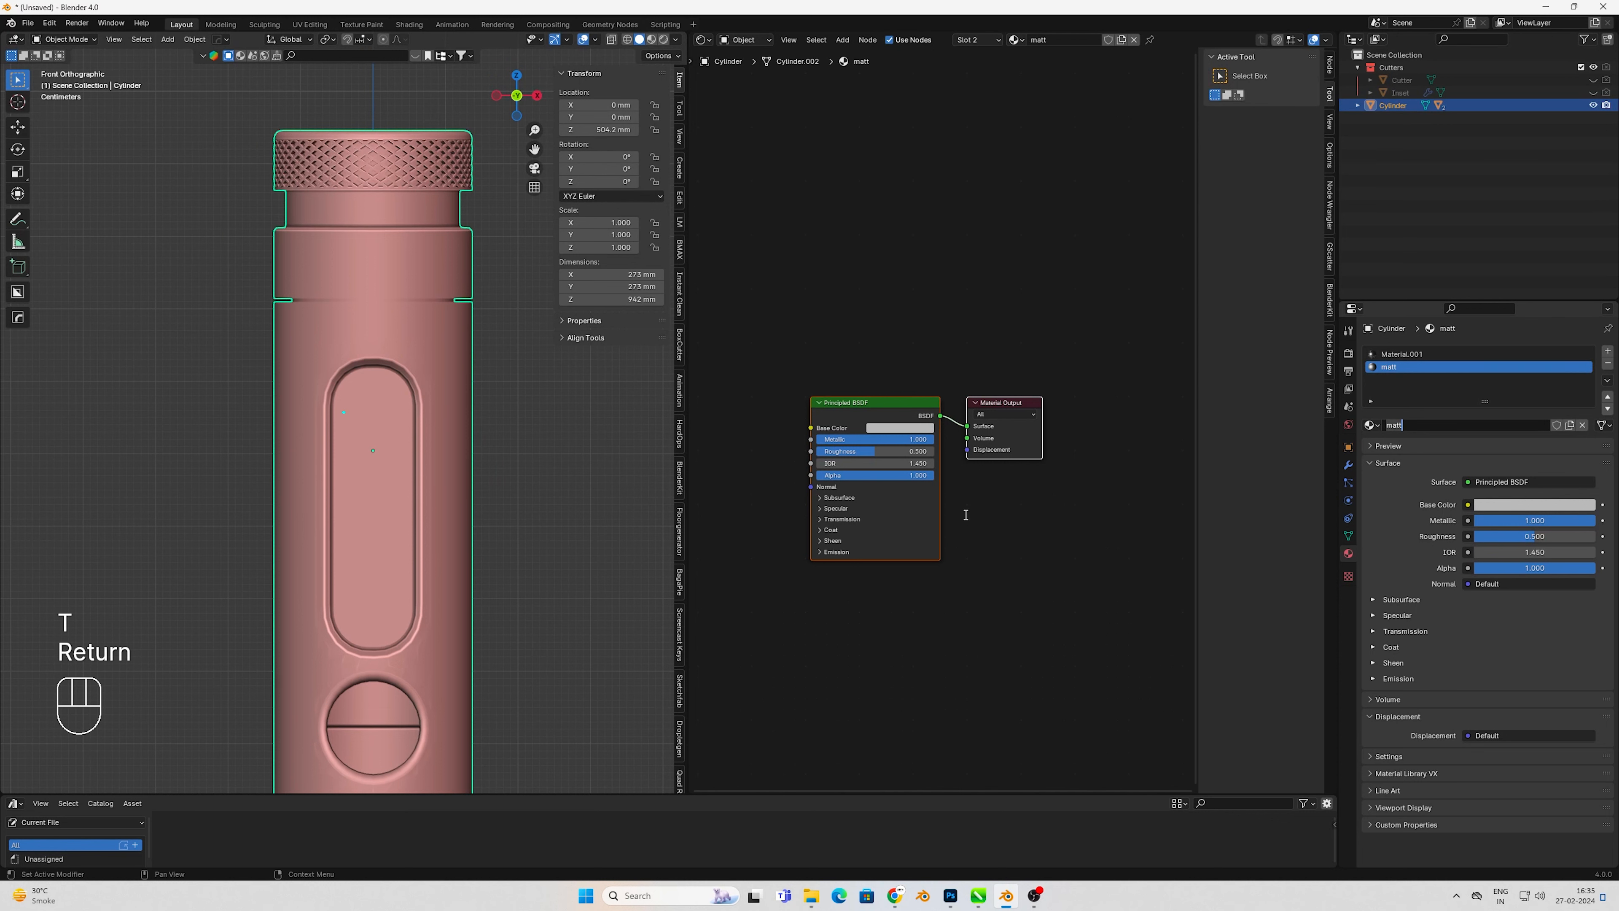
- In face mode, select the long slot's floor and grow the selection over its walls to the outer rim
key("Tab")
key("3")
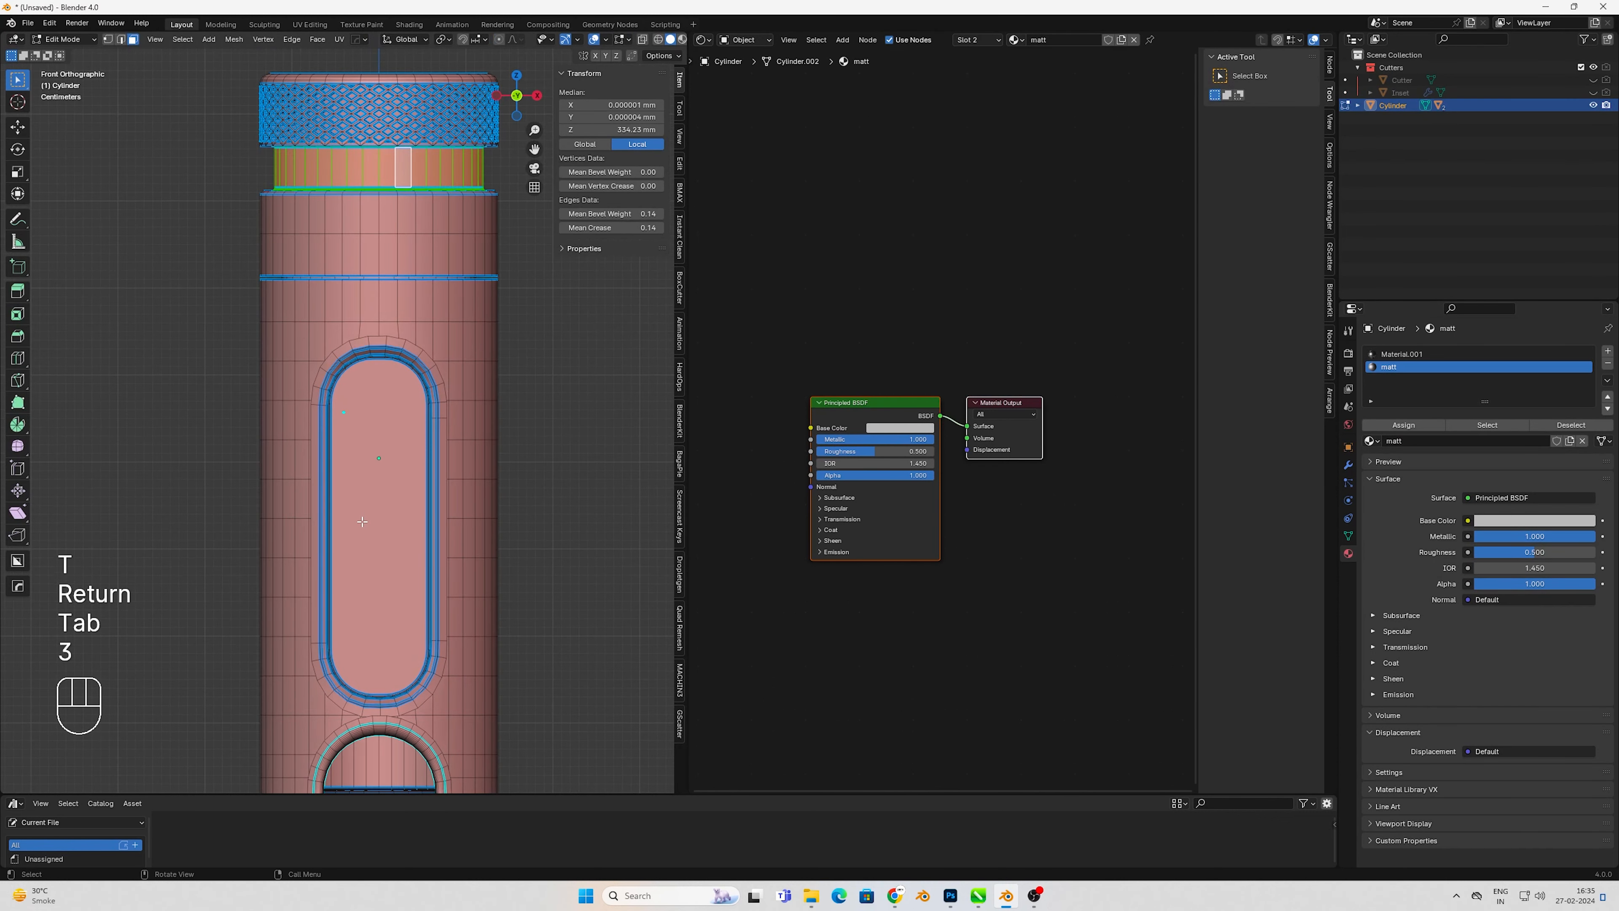
middle_click_drag(362, 519, 363, 533)
key("ctrl+KP_Add")
key("ctrl+KP_Add")
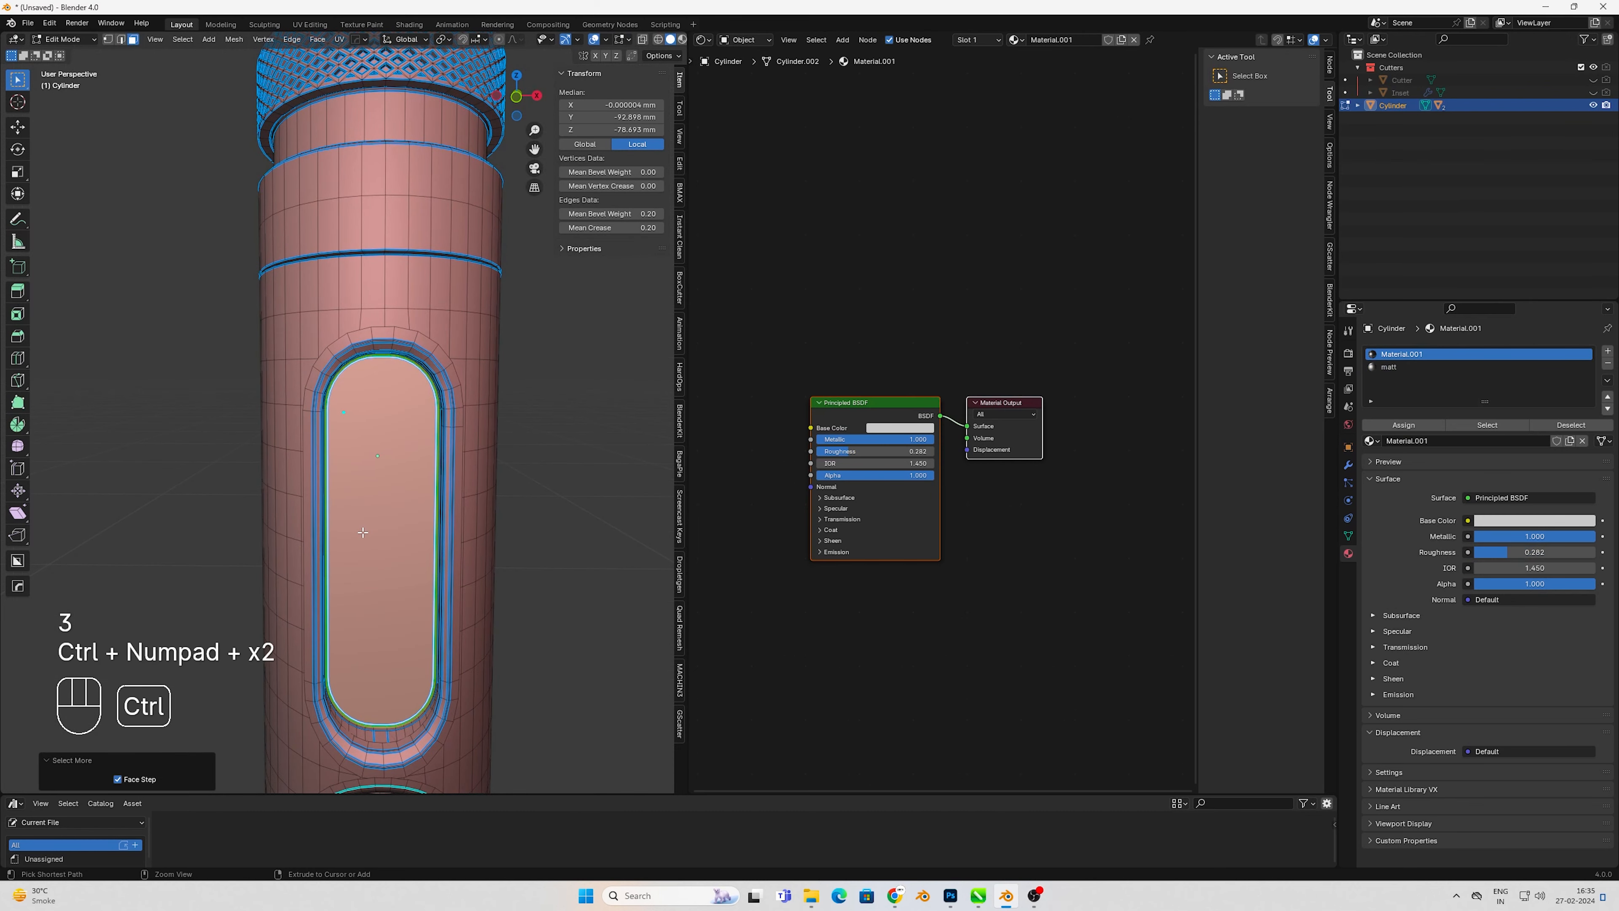
key("ctrl+KP_Add")
key("ctrl+KP_Add")
key("ctrl+KP_Add")
key("ctrl+KP_Add")
key("ctrl+KP_Add")
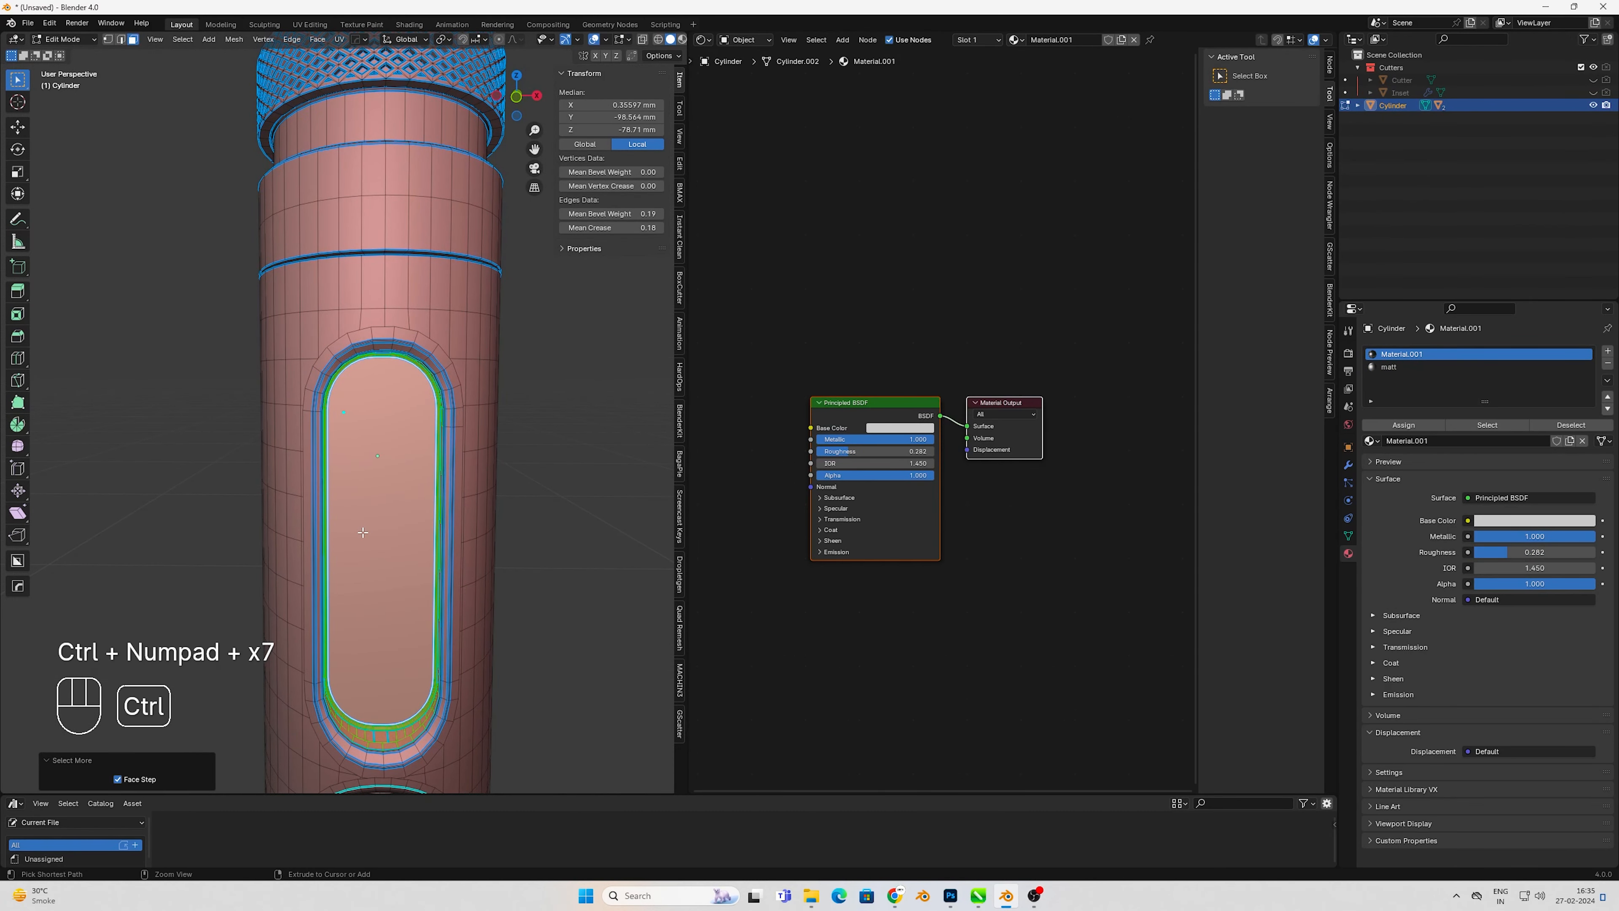
key("ctrl+KP_Add")
key("ctrl+KP_Add")
key("ctrl+KP_Add")
key("ctrl+KP_Add")
key("ctrl+KP_Add")
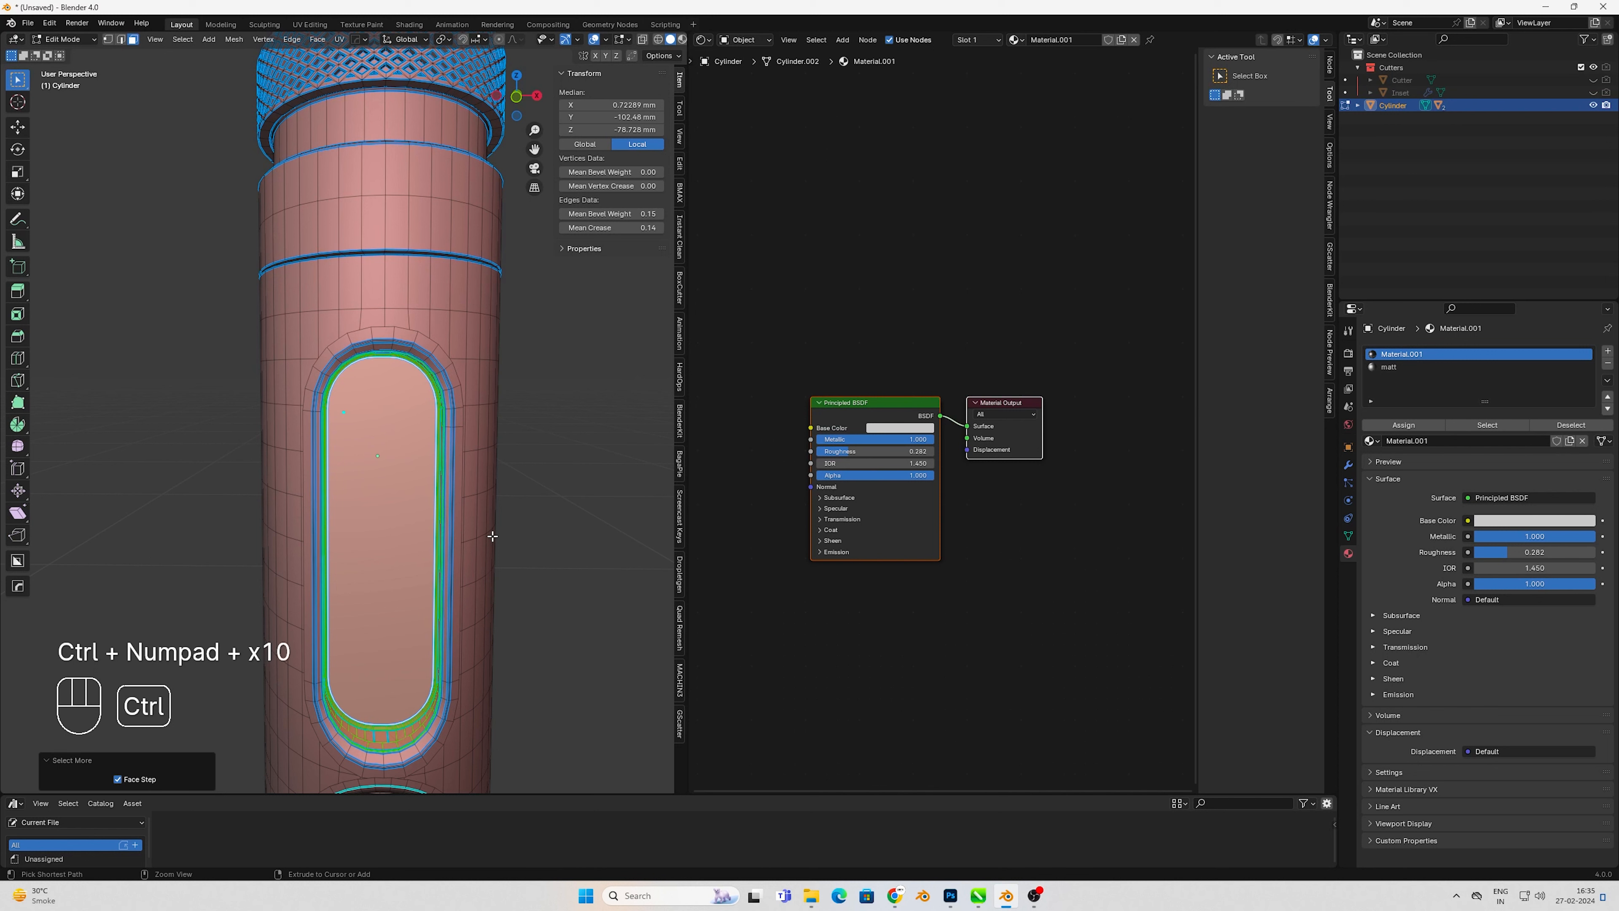
middle_click_drag(444, 556, 484, 551)
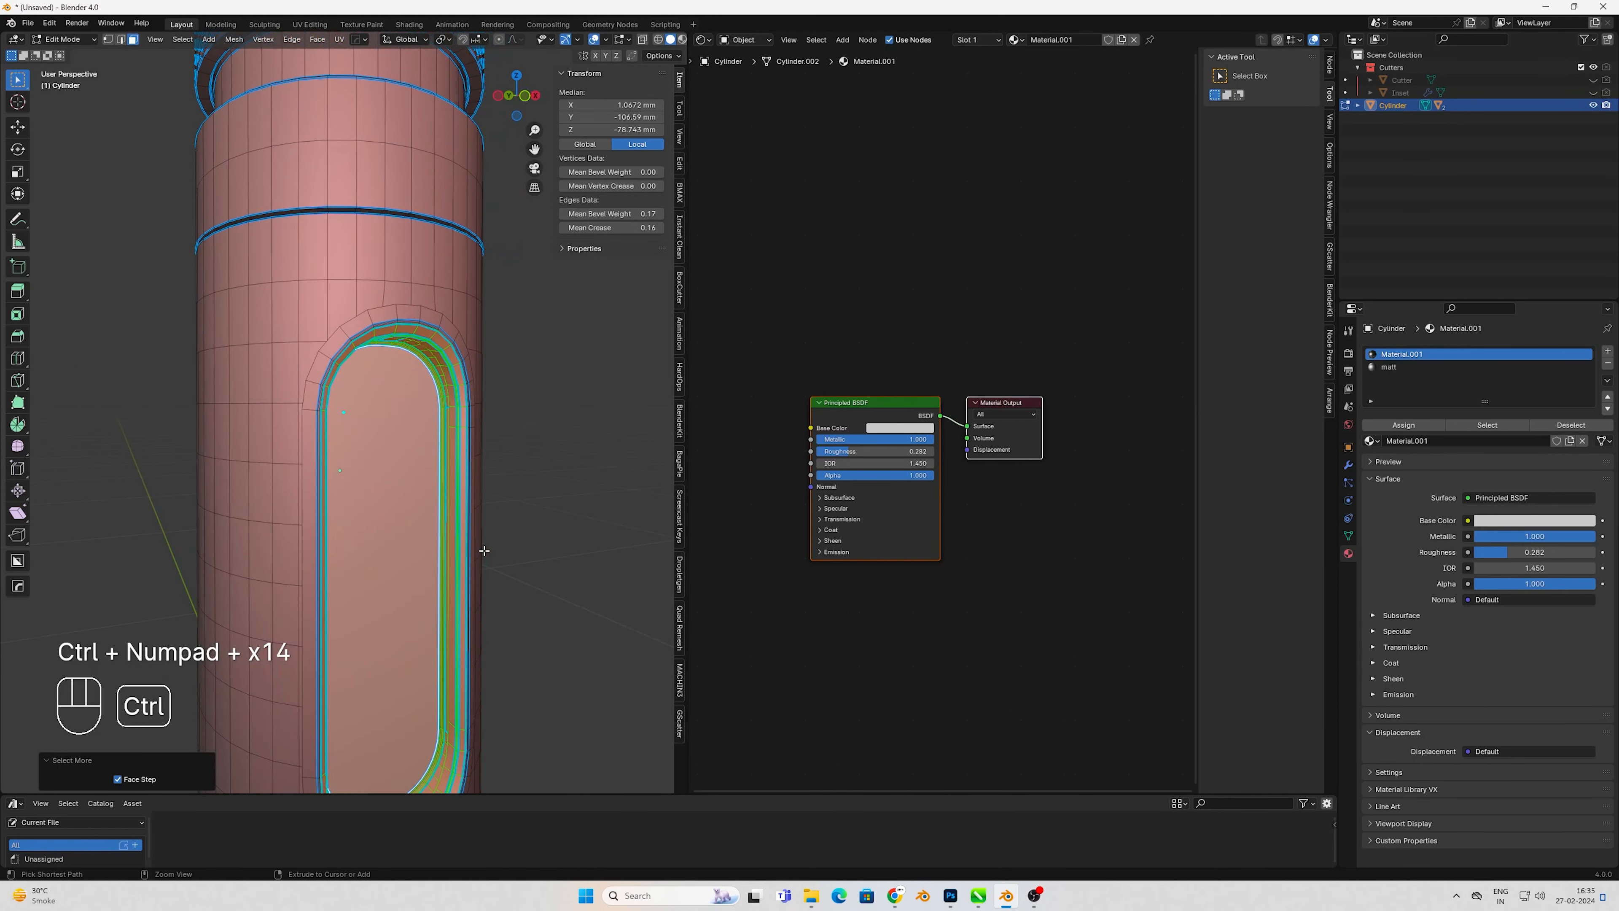
key("ctrl+KP_Add")
key("ctrl+KP_Add")
key("ctrl+KP_Add")
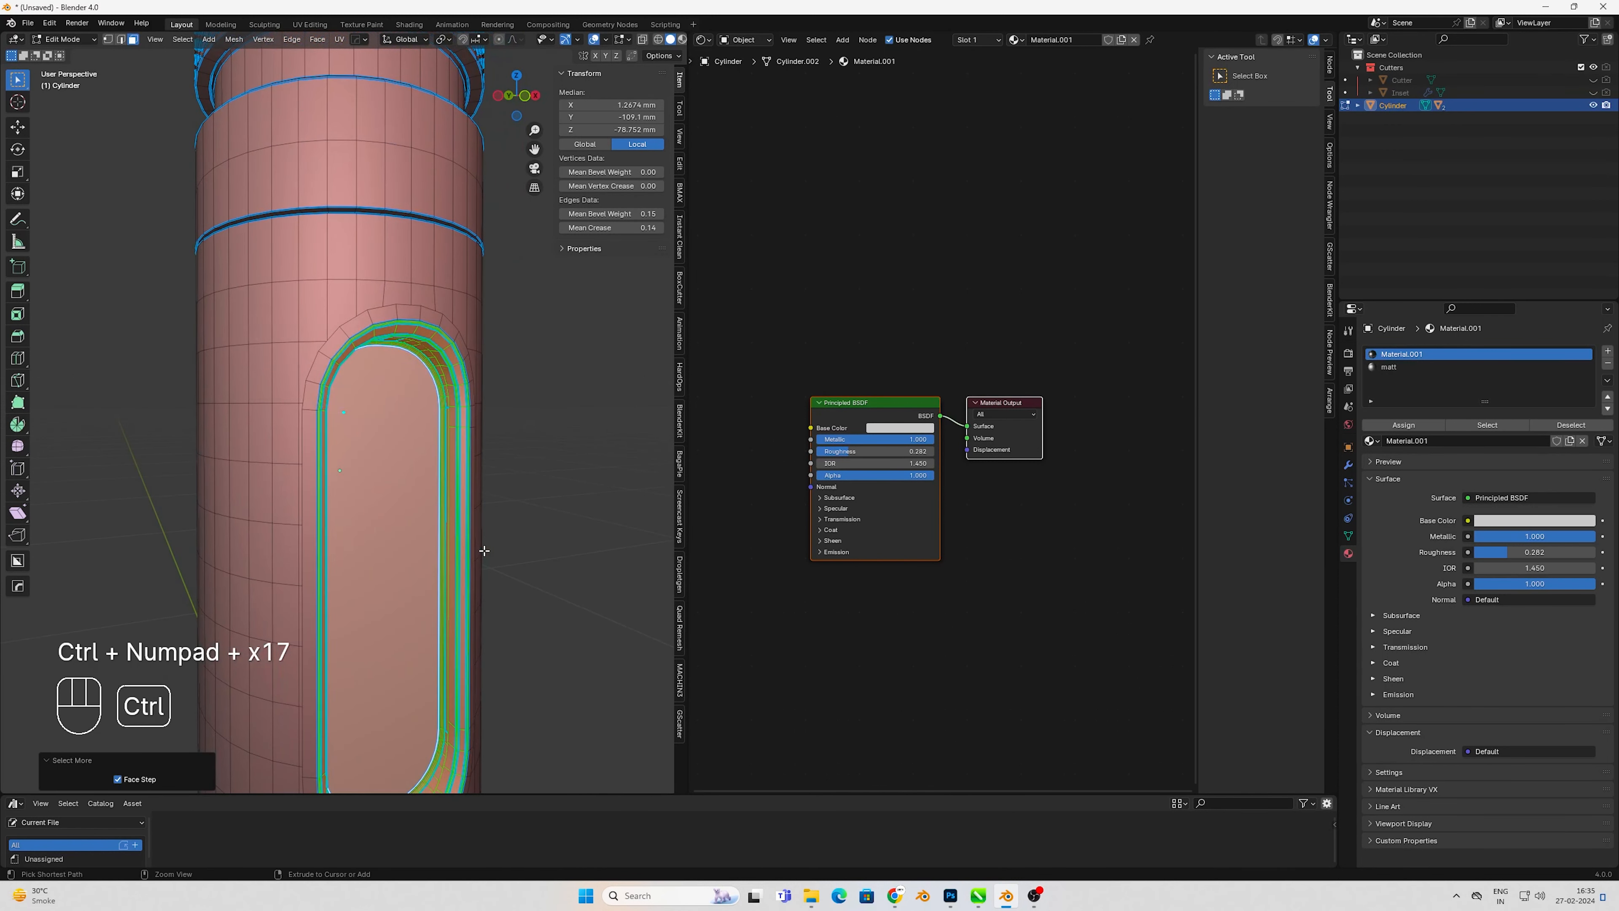
- Assign the matt material to the selected slot faces and check the body in rendered shading
left_click(1427, 369)
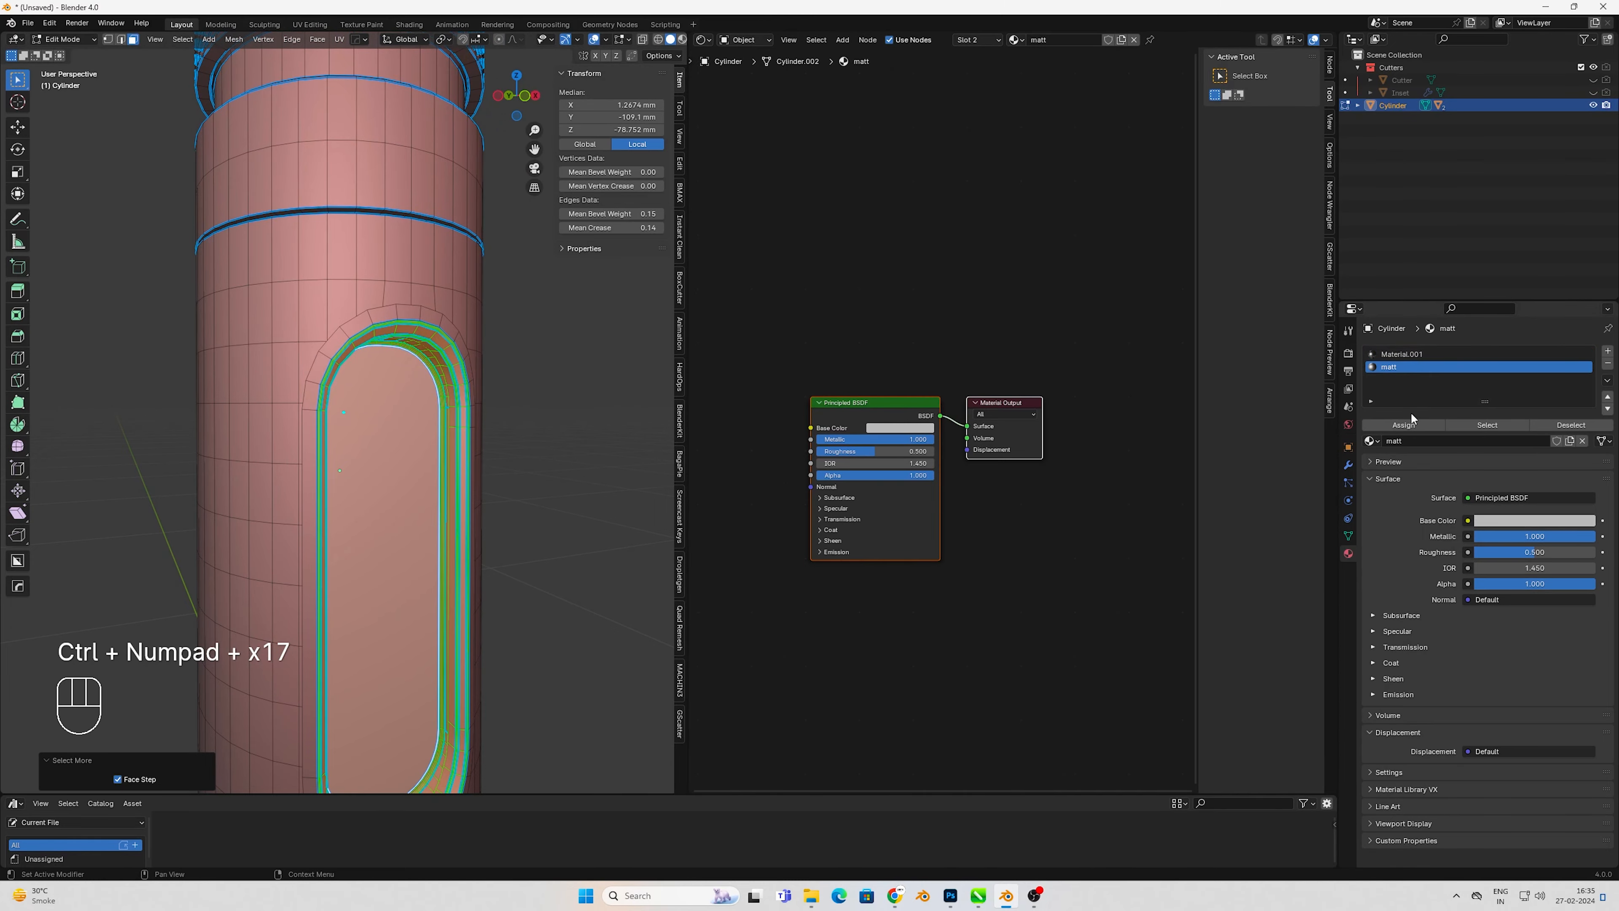
left_click(1413, 424)
key("Tab")
key("z")
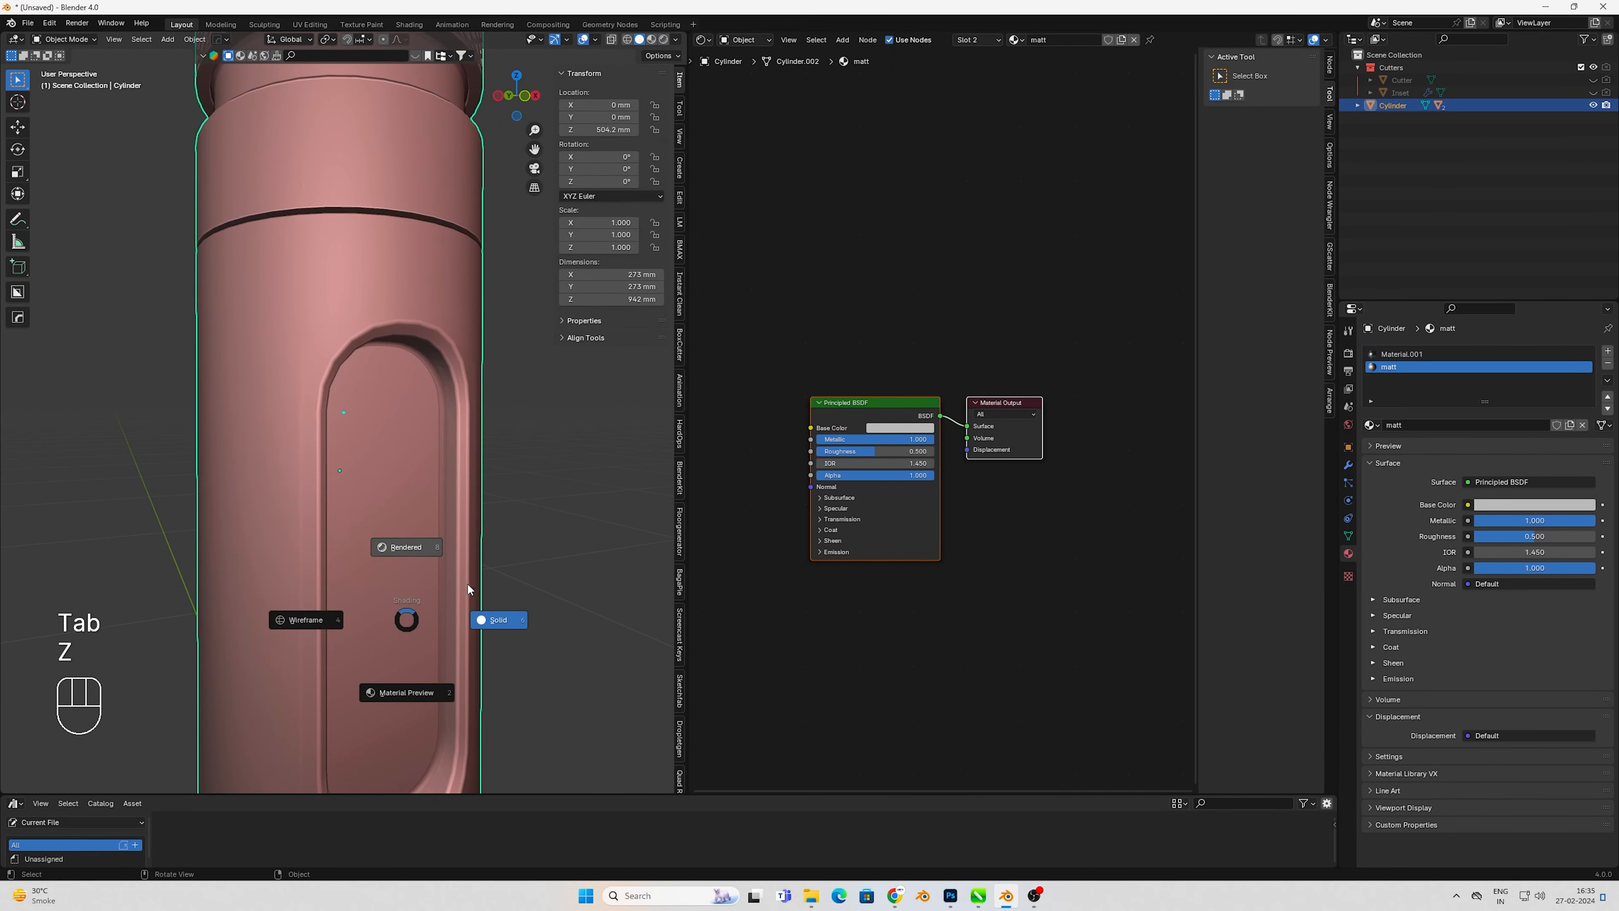
left_click(464, 582)
mouse_move(442, 578)
middle_mouse_down()
mouse_move(383, 582)
mouse_move(434, 572)
middle_mouse_up()
middle_click_drag(451, 510, 478, 271, "shift")
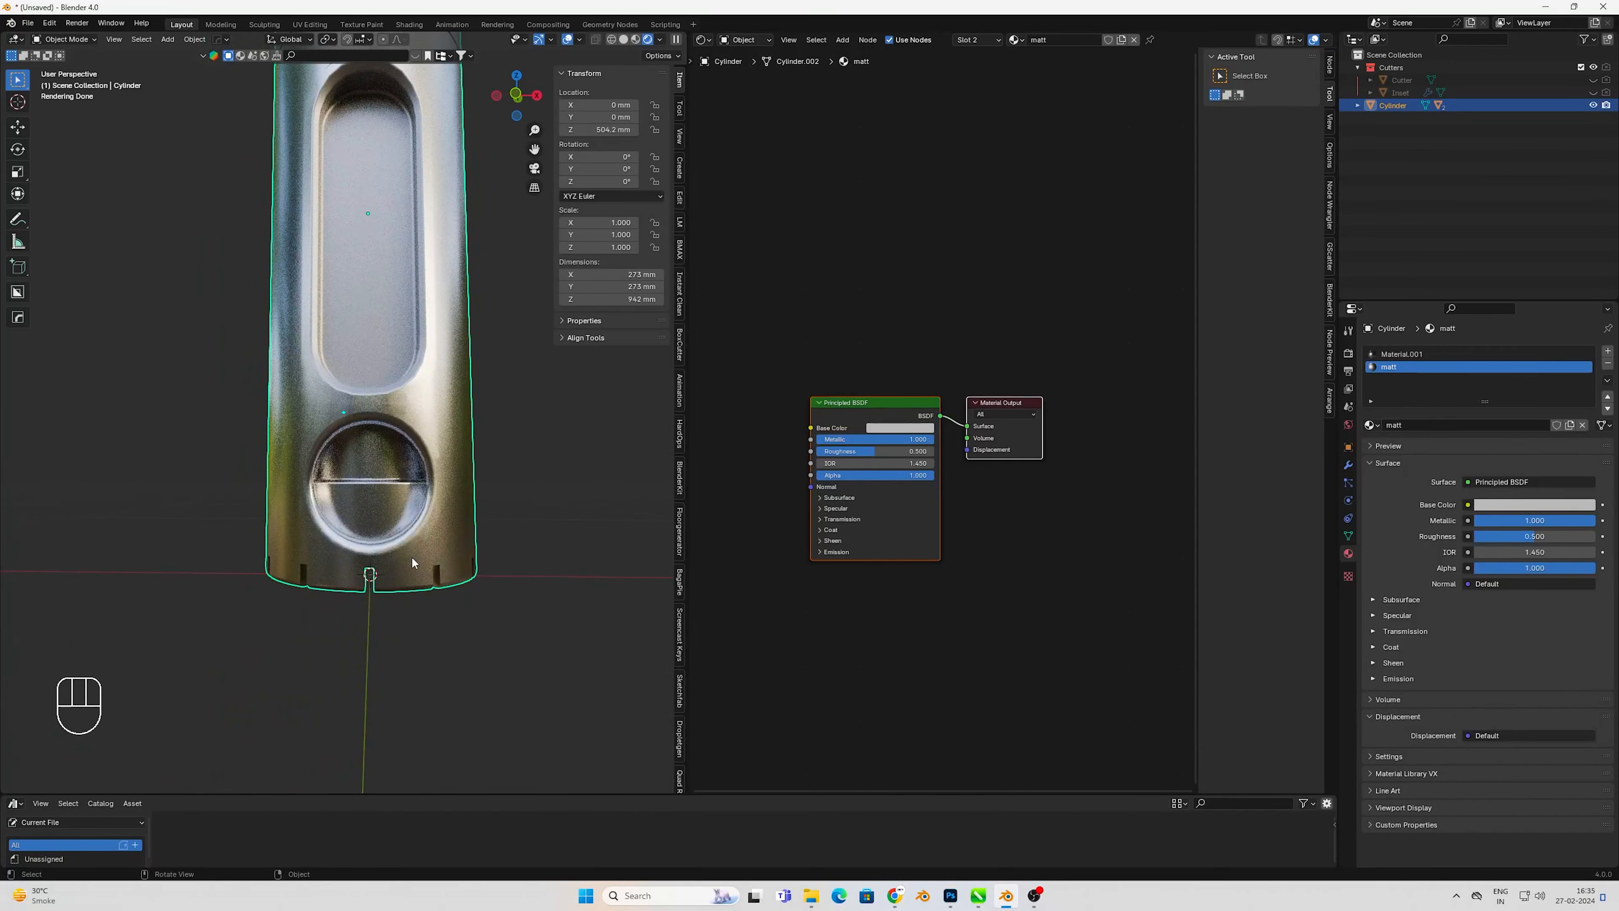
- In face mode, select the inner face ring seen through the round hole and grow the selection across the ledge to the lower wall
key("KP_1")
key("z")
scroll(367, 497, "up", 3)
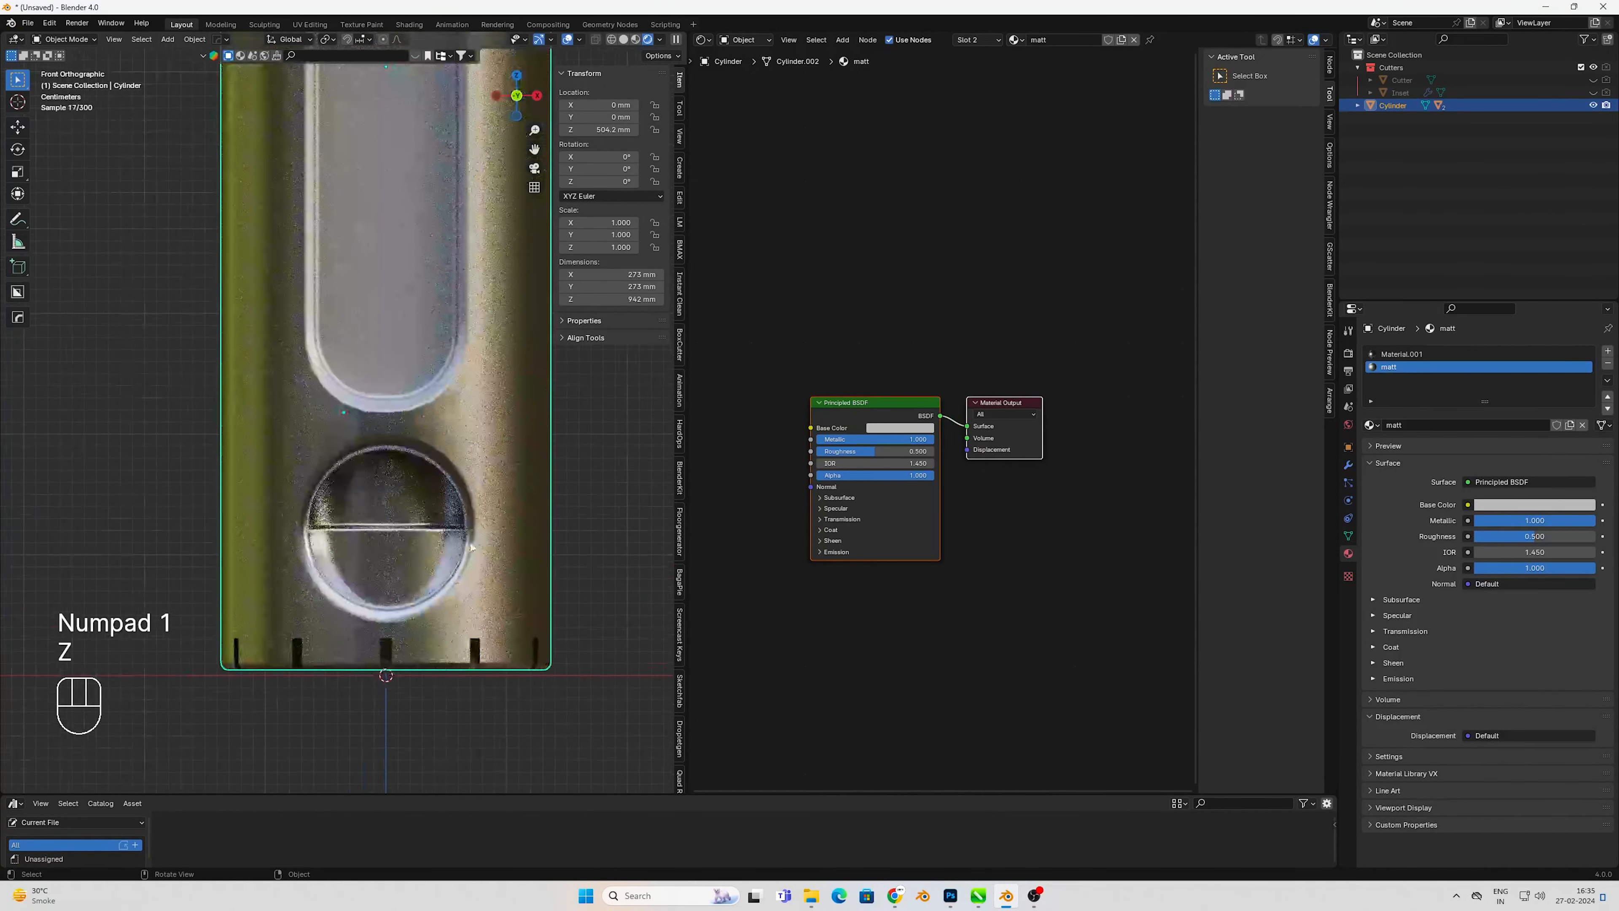
key("z")
key("Tab")
key("3")
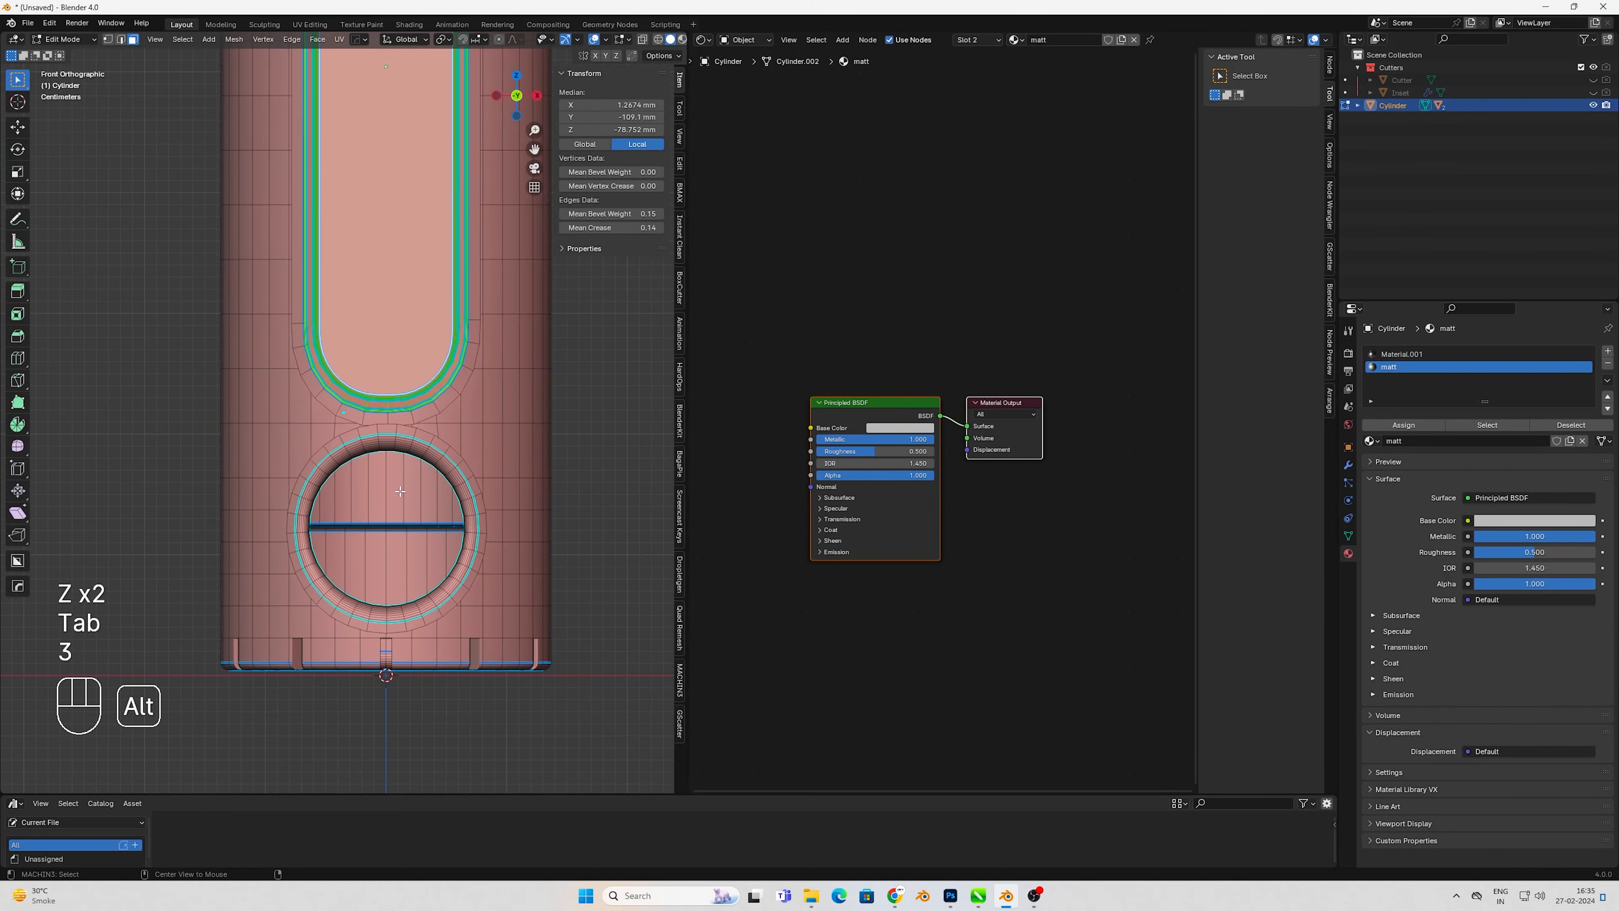
key("ctrl+KP_Subtract")
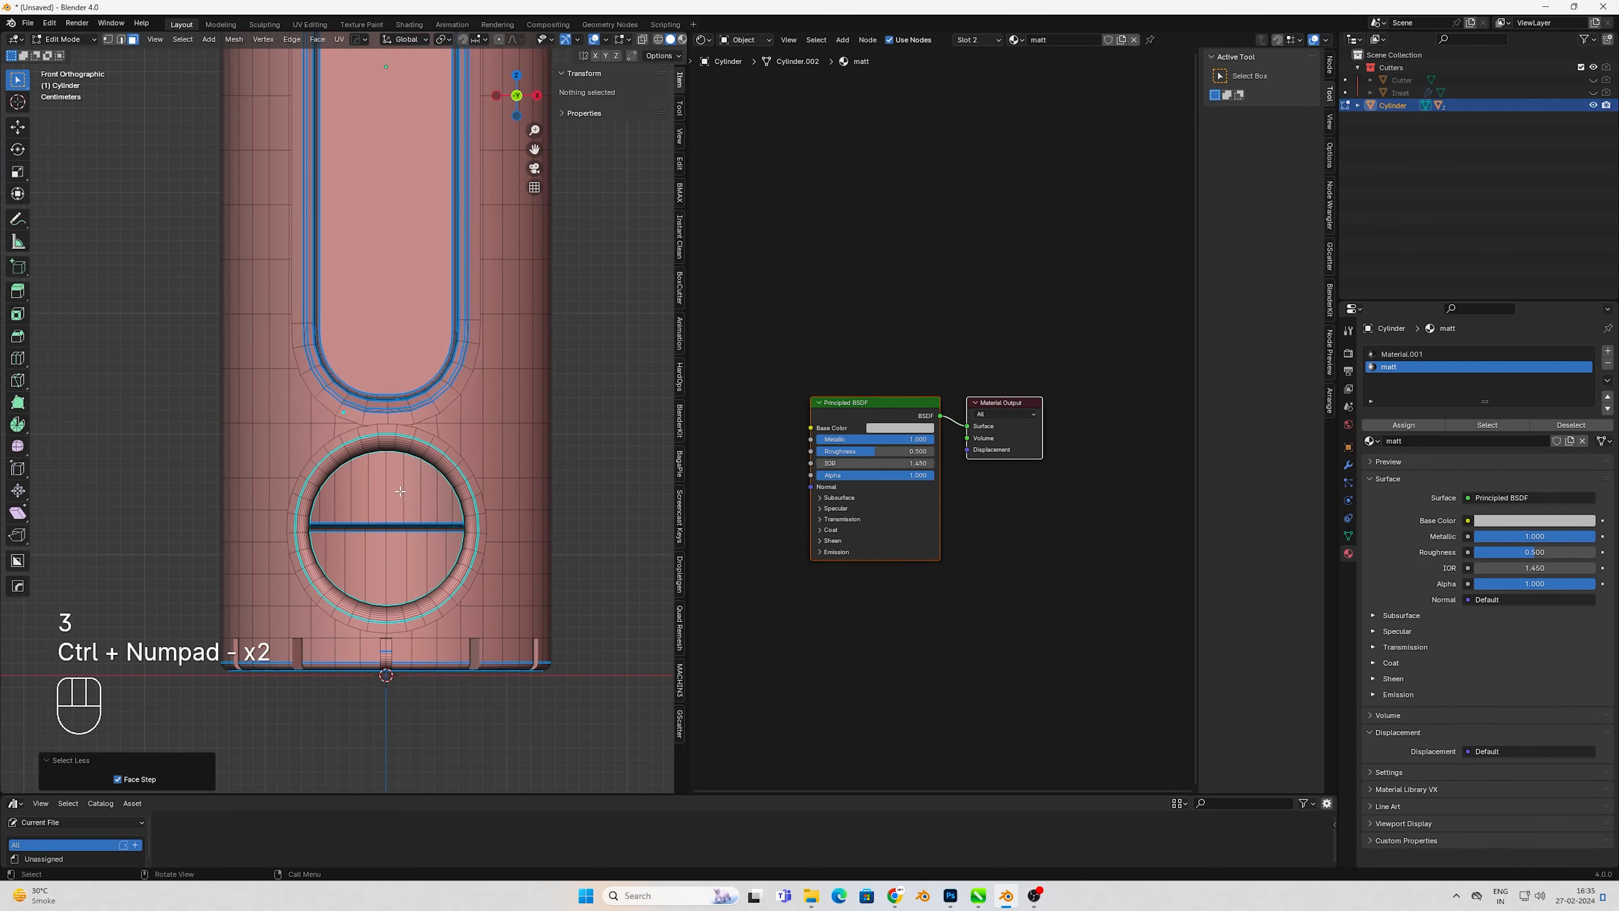
key("ctrl+KP_Add")
key("ctrl+KP_Add")
left_click(400, 491, "alt")
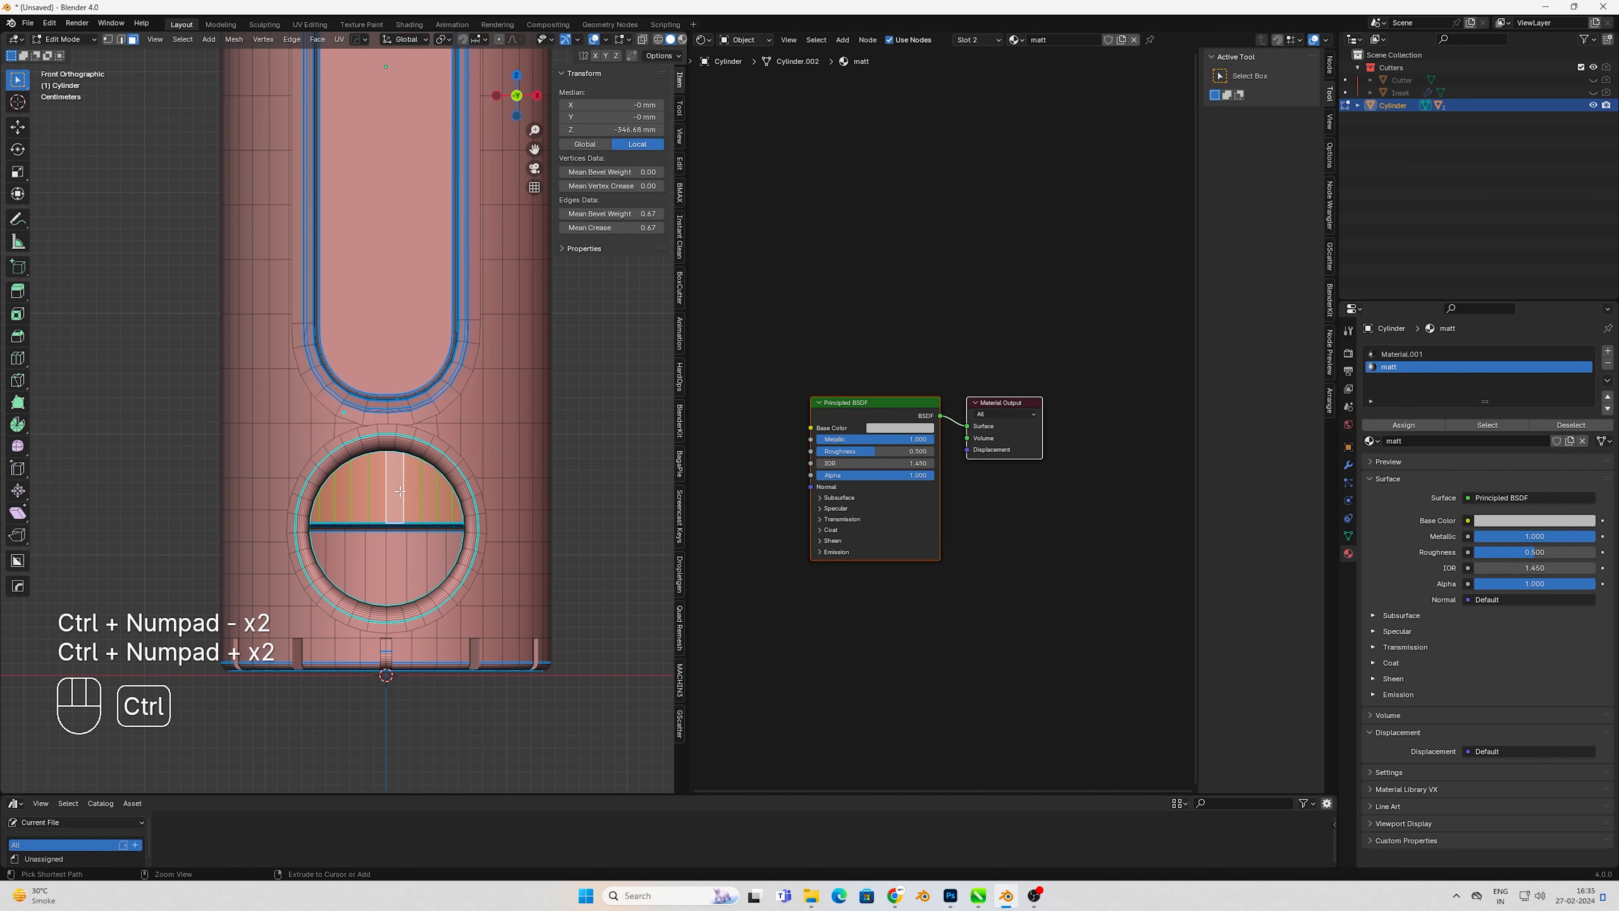
key("ctrl+KP_Add")
middle_click_drag(417, 512, 424, 563)
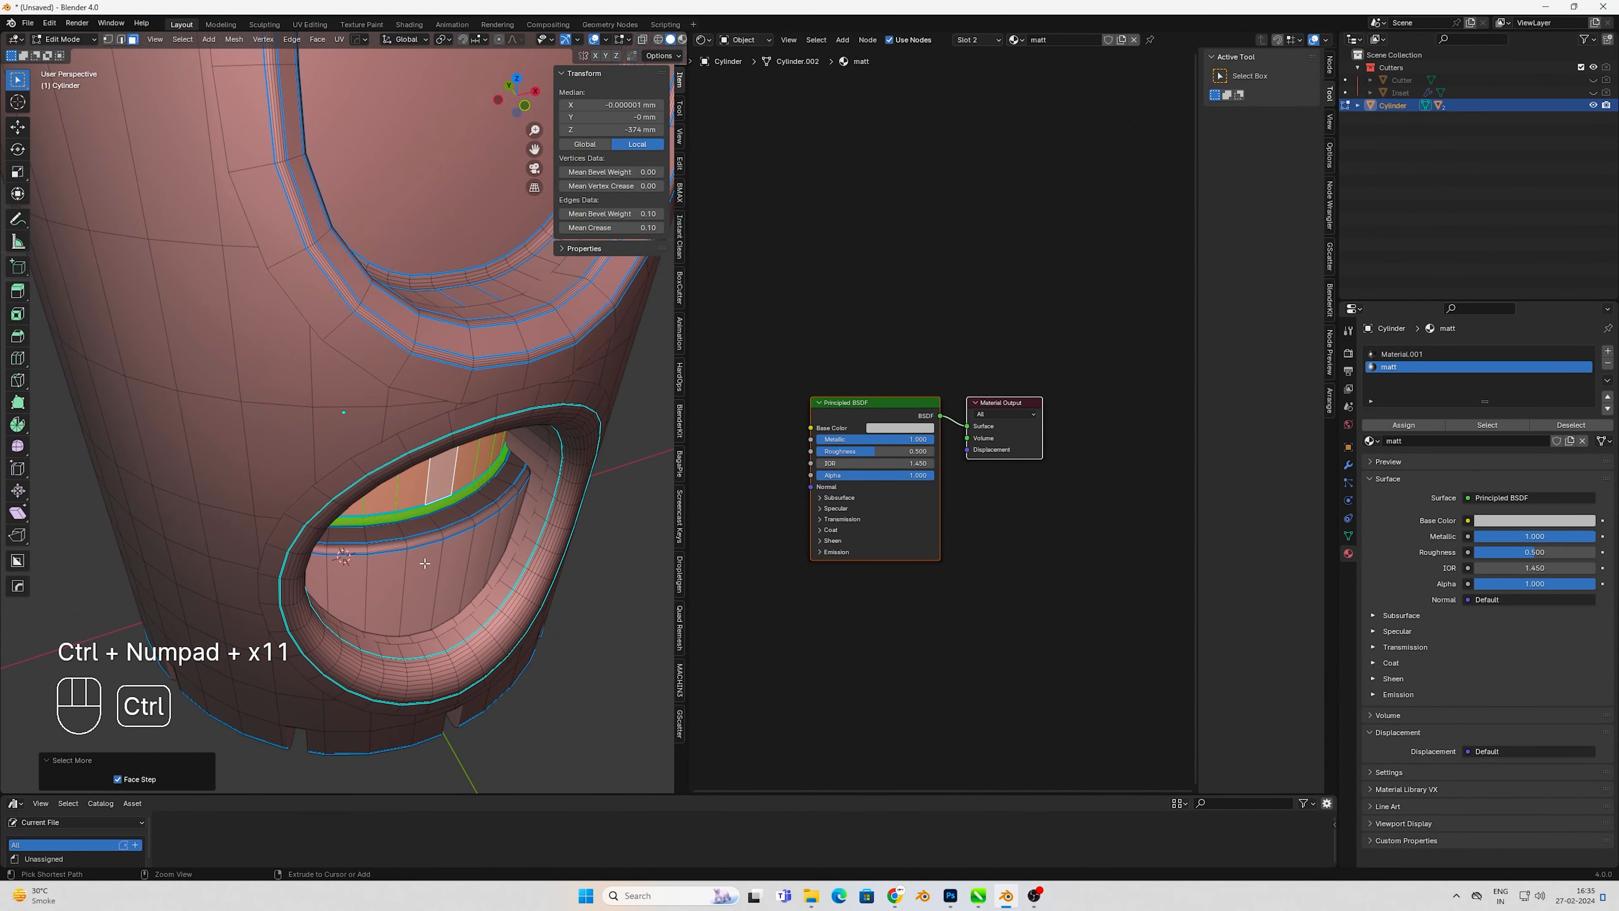
key("ctrl+KP_Add")
key("ctrl+KP_Add")
key("ctrl+KP_Add")
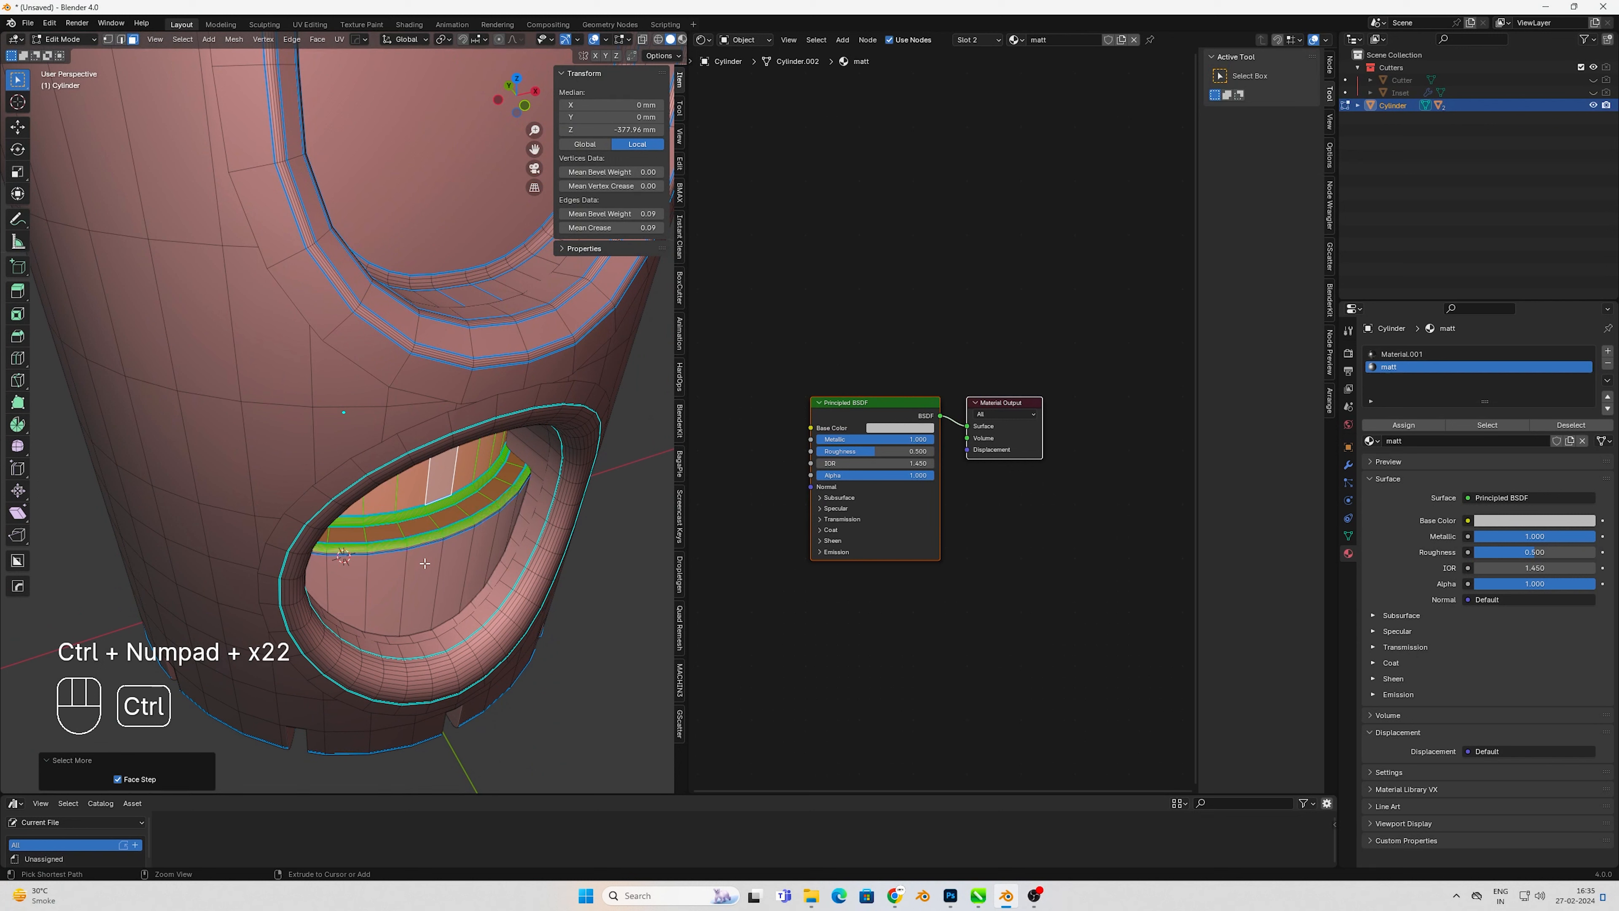
key("ctrl+KP_Add")
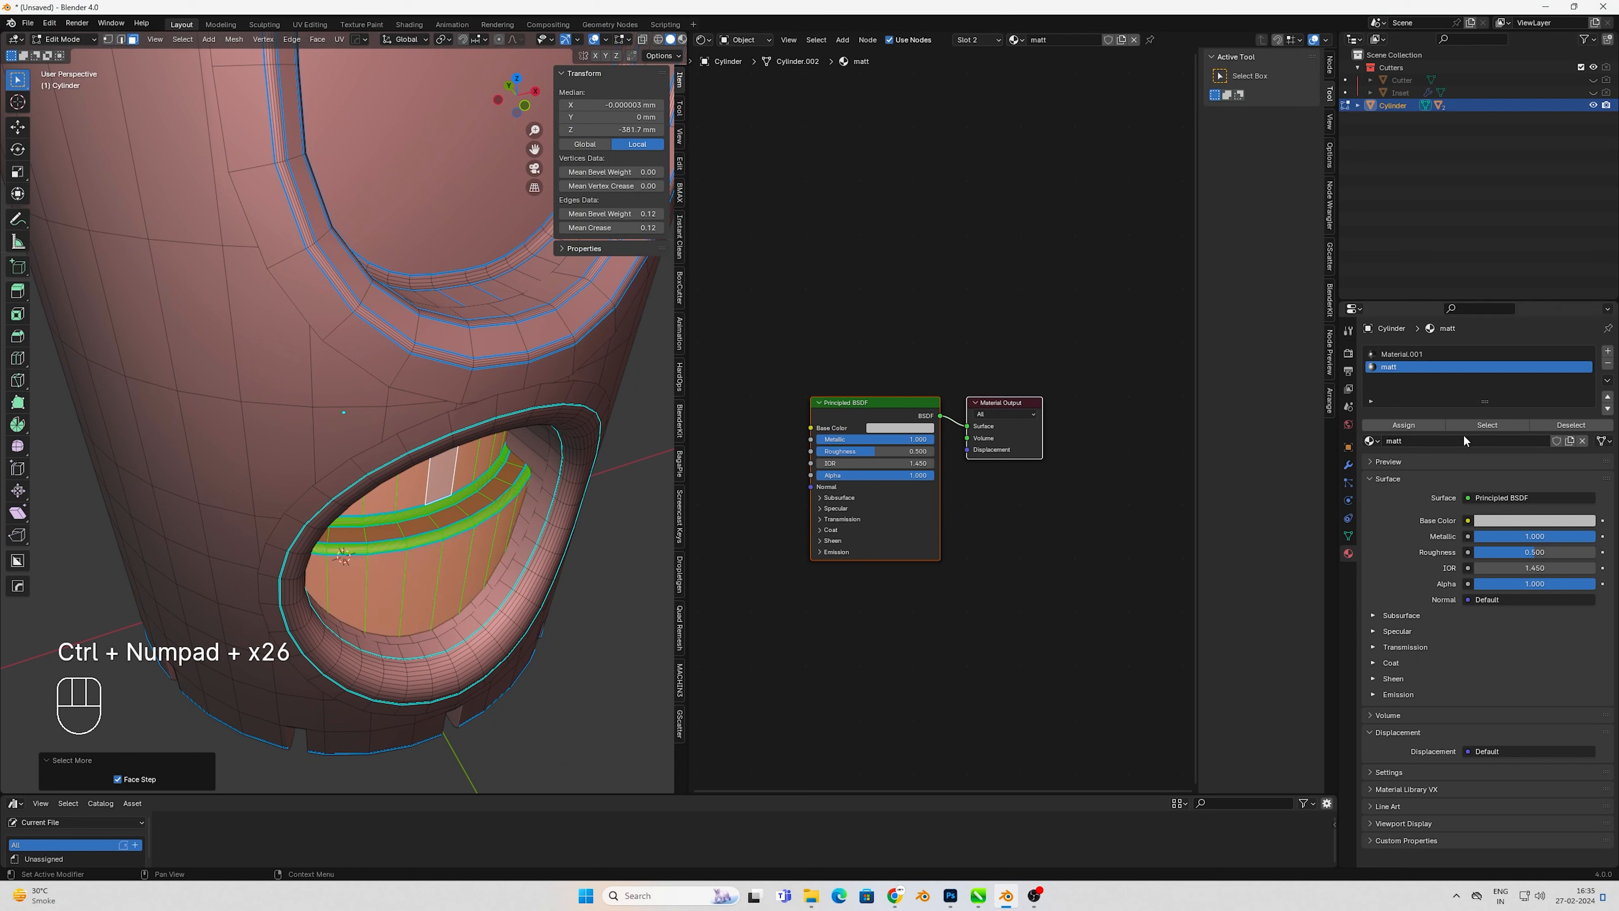
- Assign the matt material to the selected inner wall faces and check the whole body in rendered shading
left_click(1422, 423)
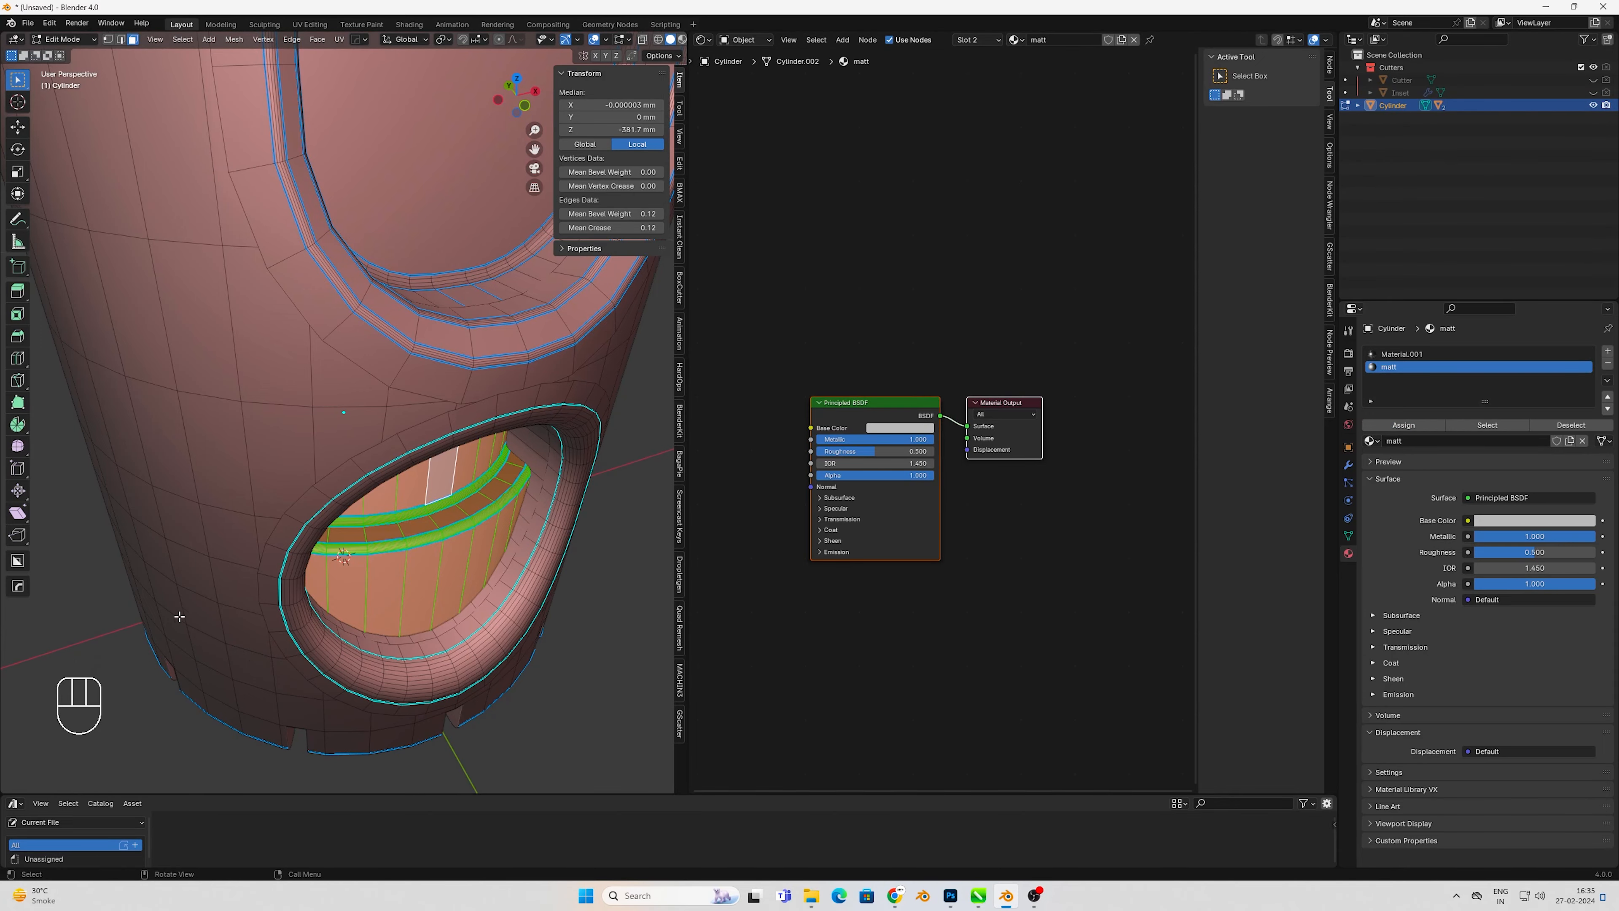
key("Tab")
key("z")
left_click(419, 585)
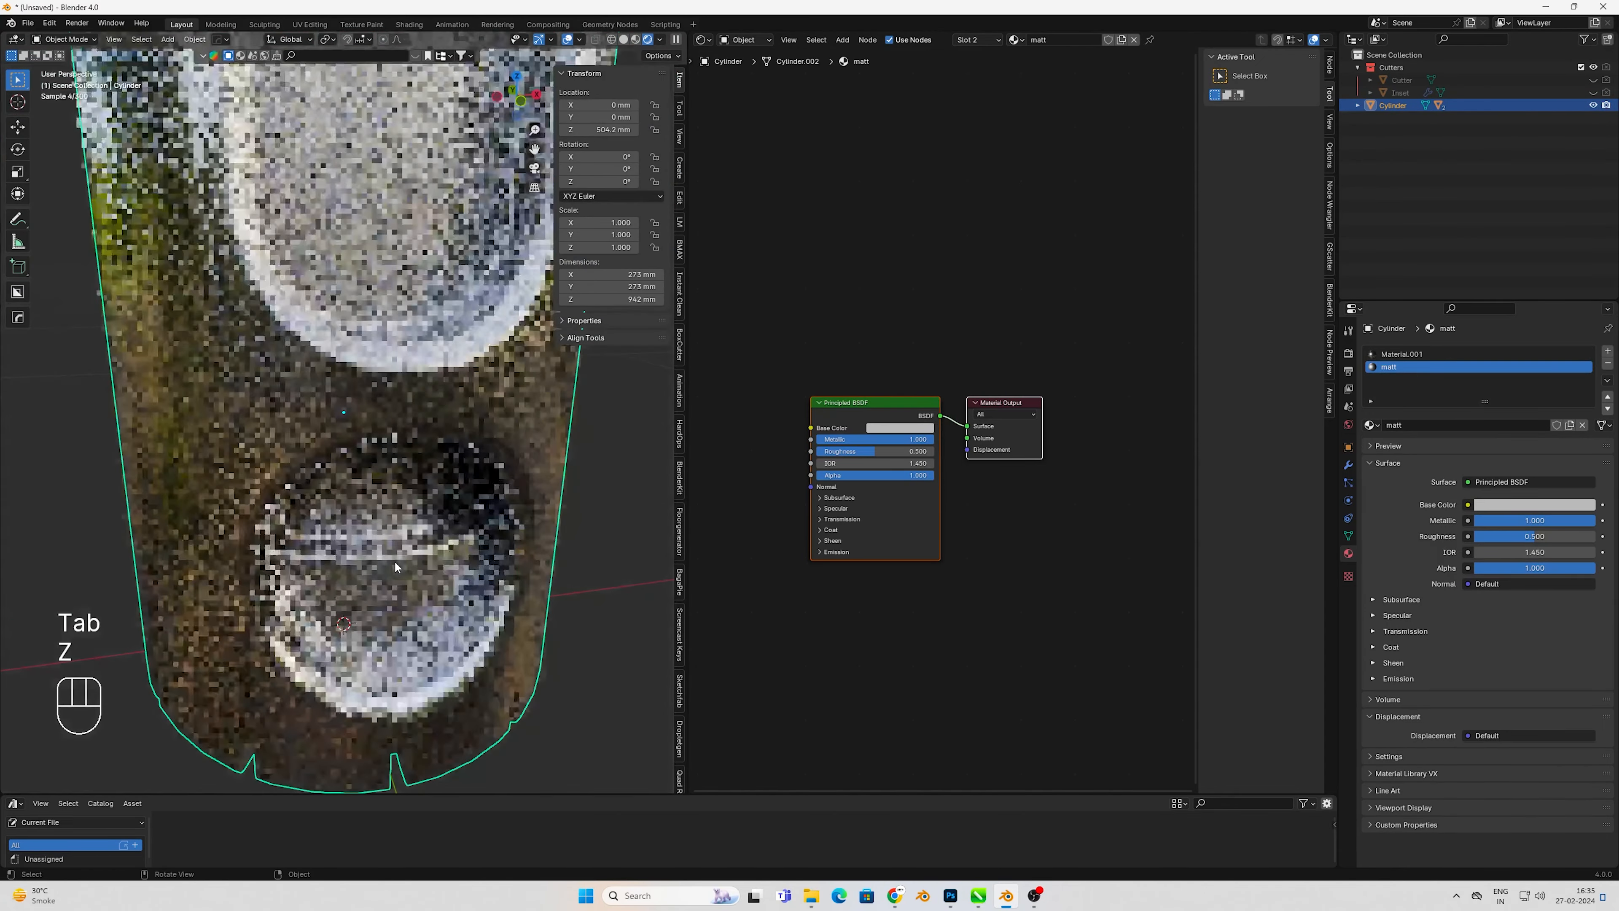
scroll(396, 556, "down", 3)
middle_click_drag(398, 551, 304, 653)
scroll(325, 504, "down", 4)
middle_click_drag(328, 504, 296, 499)
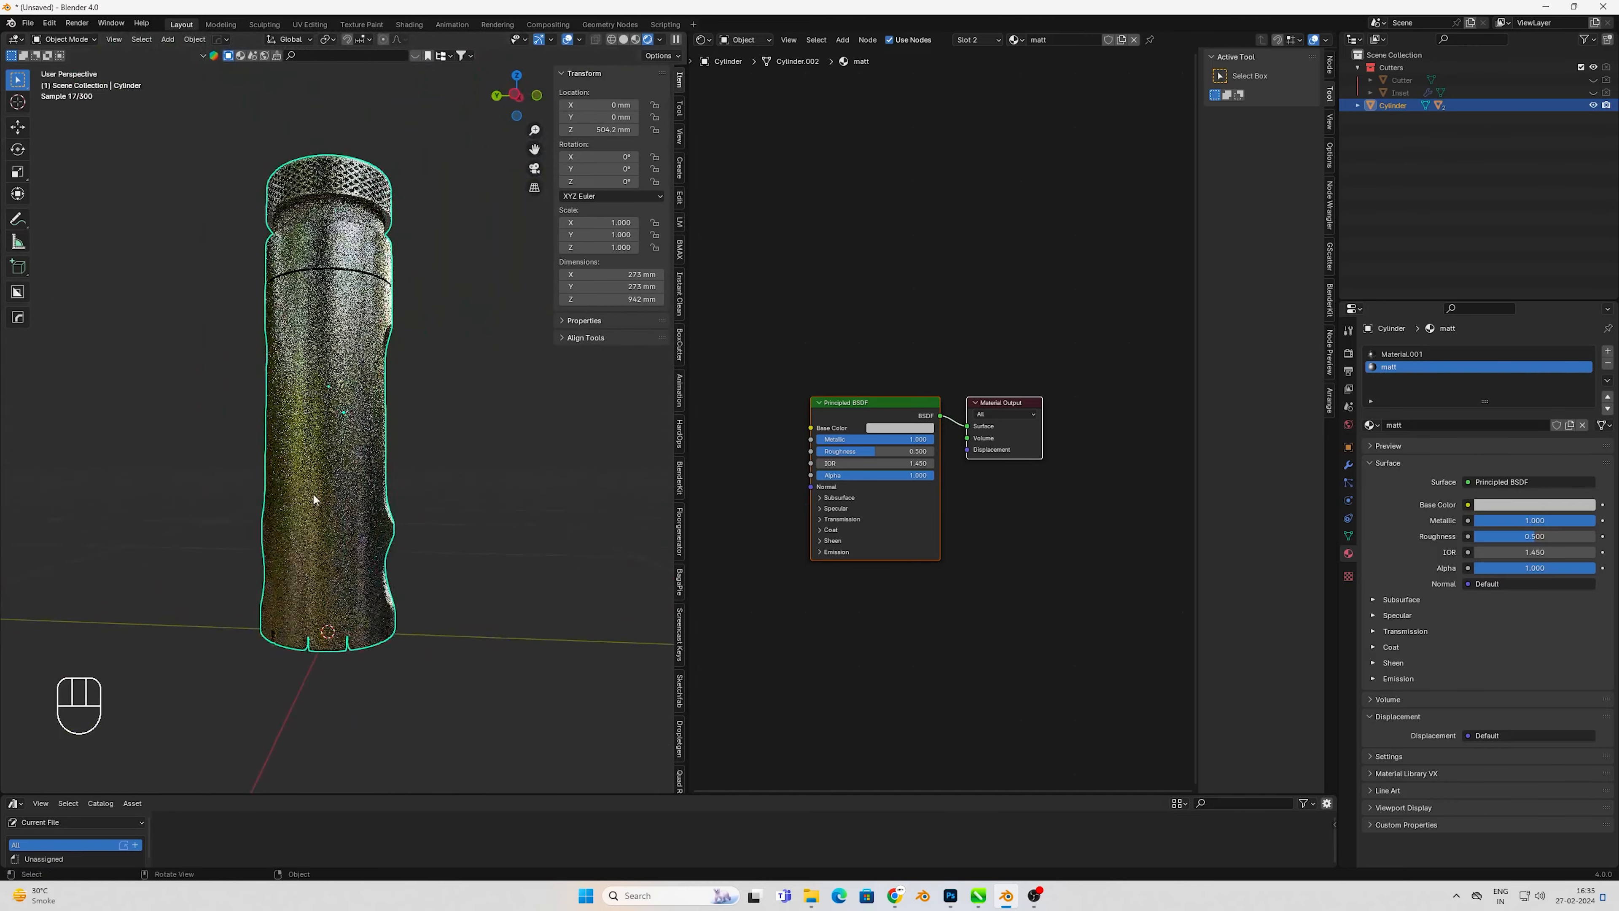
- Try to symmetrize the entire mesh and inspect the slot and hole on the opposite side
key("Tab")
key("a")
key("alt+x")
middle_click_drag(421, 488, 395, 510)
key("Tab")
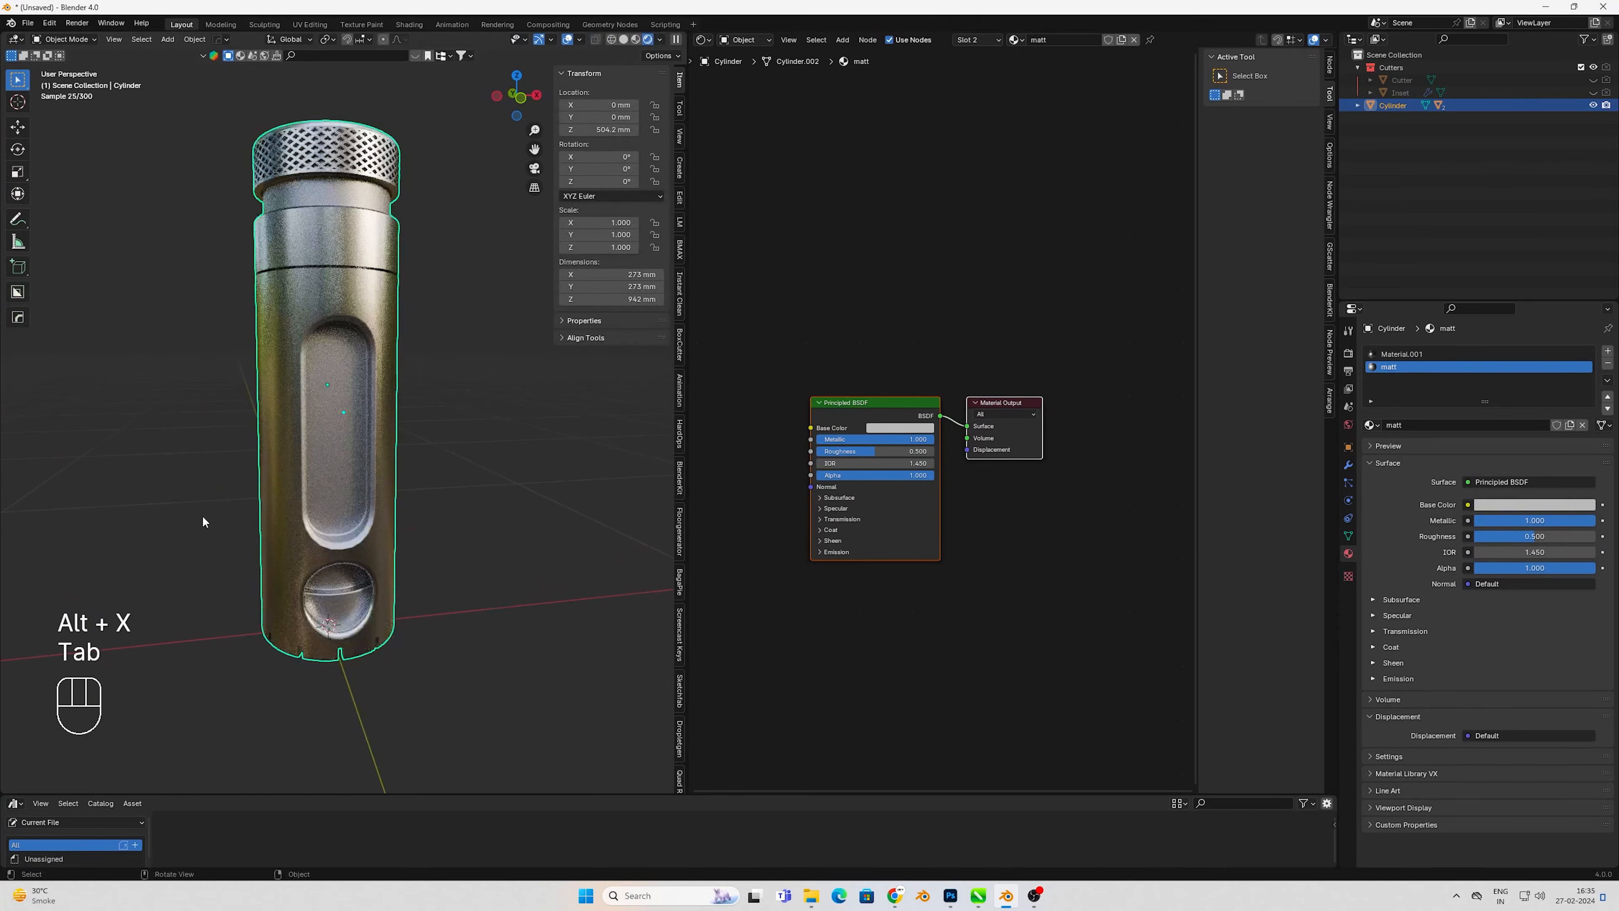
middle_click_drag(203, 517, 438, 503)
scroll(284, 531, "up", 2)
middle_click_drag(284, 531, 333, 507)
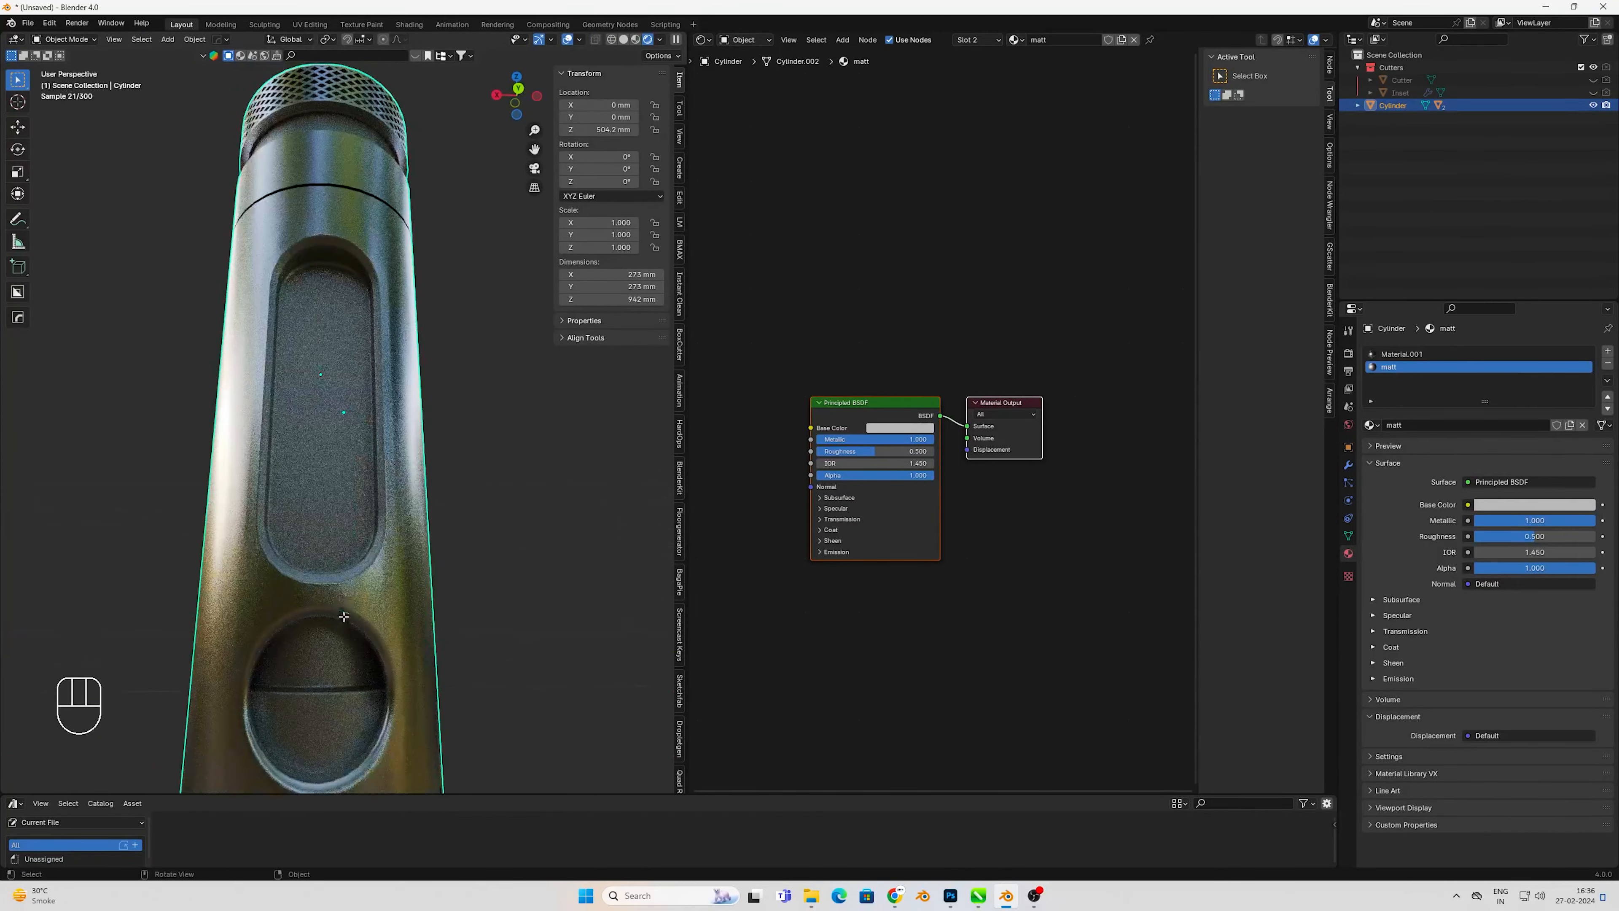
- In solid shading, select the opposite slot's floor and grow the face selection over its walls, shrinking it back three levels
key("Tab")
key("z")
left_click(446, 543)
key("3")
left_click(310, 498)
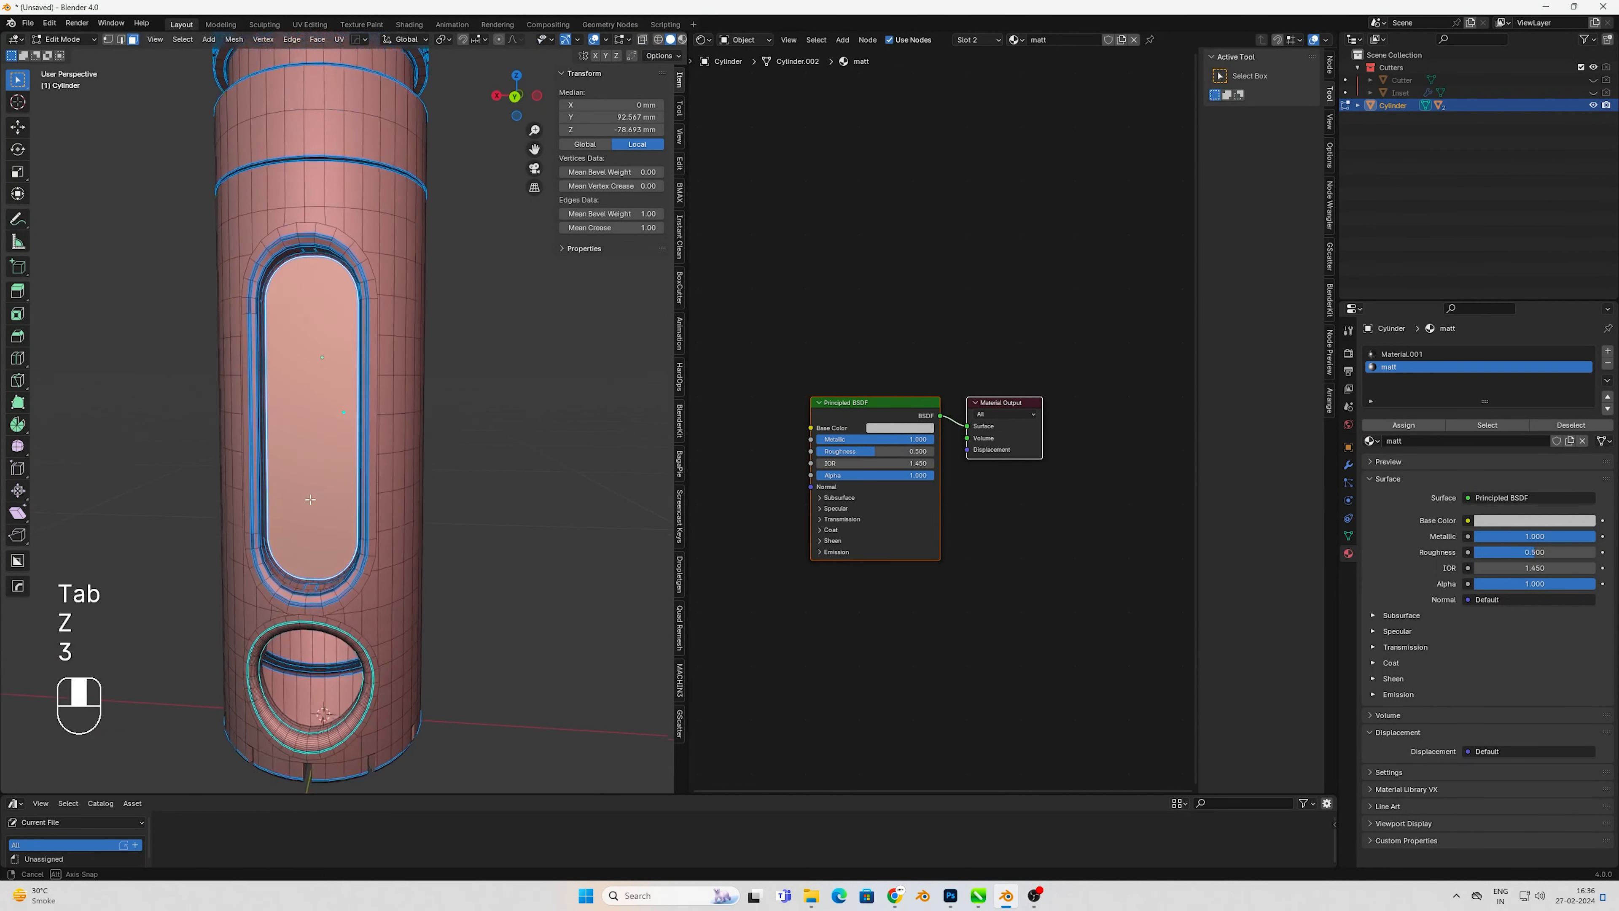
middle_click_drag(311, 498, 310, 499)
key("ctrl+KP_Add")
key("ctrl+KP_Add")
key("ctrl+KP_Add")
key("ctrl+KP_Add")
key("ctrl+KP_Add")
key("ctrl+KP_Add")
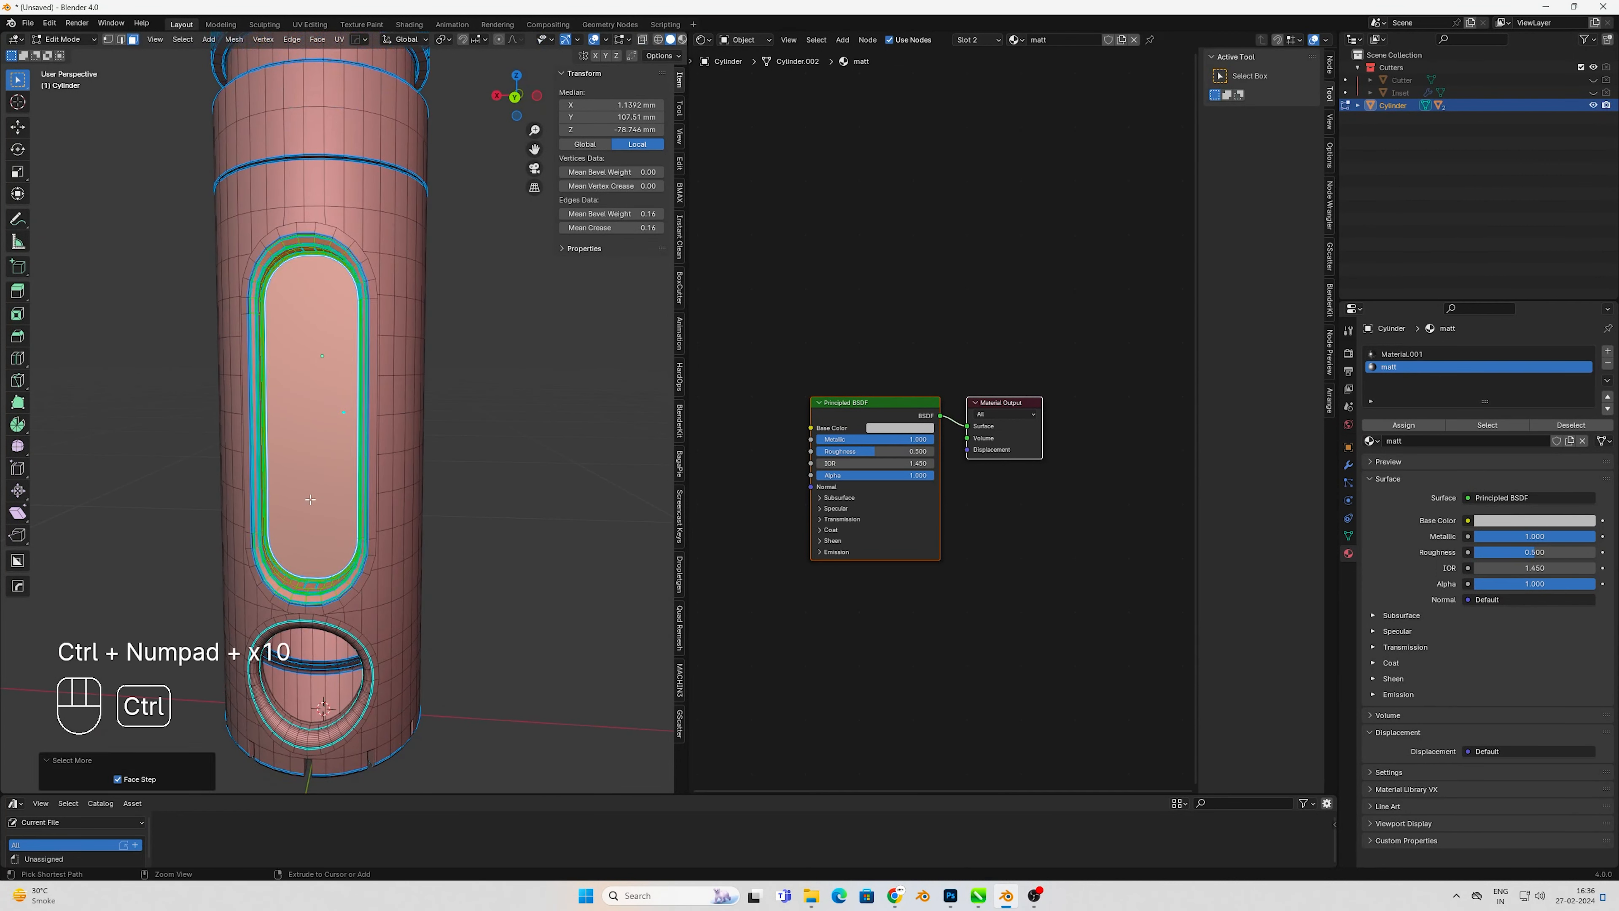
key("ctrl+KP_Subtract")
key("ctrl+KP_Subtract")
key("ctrl+KP_Subtract")
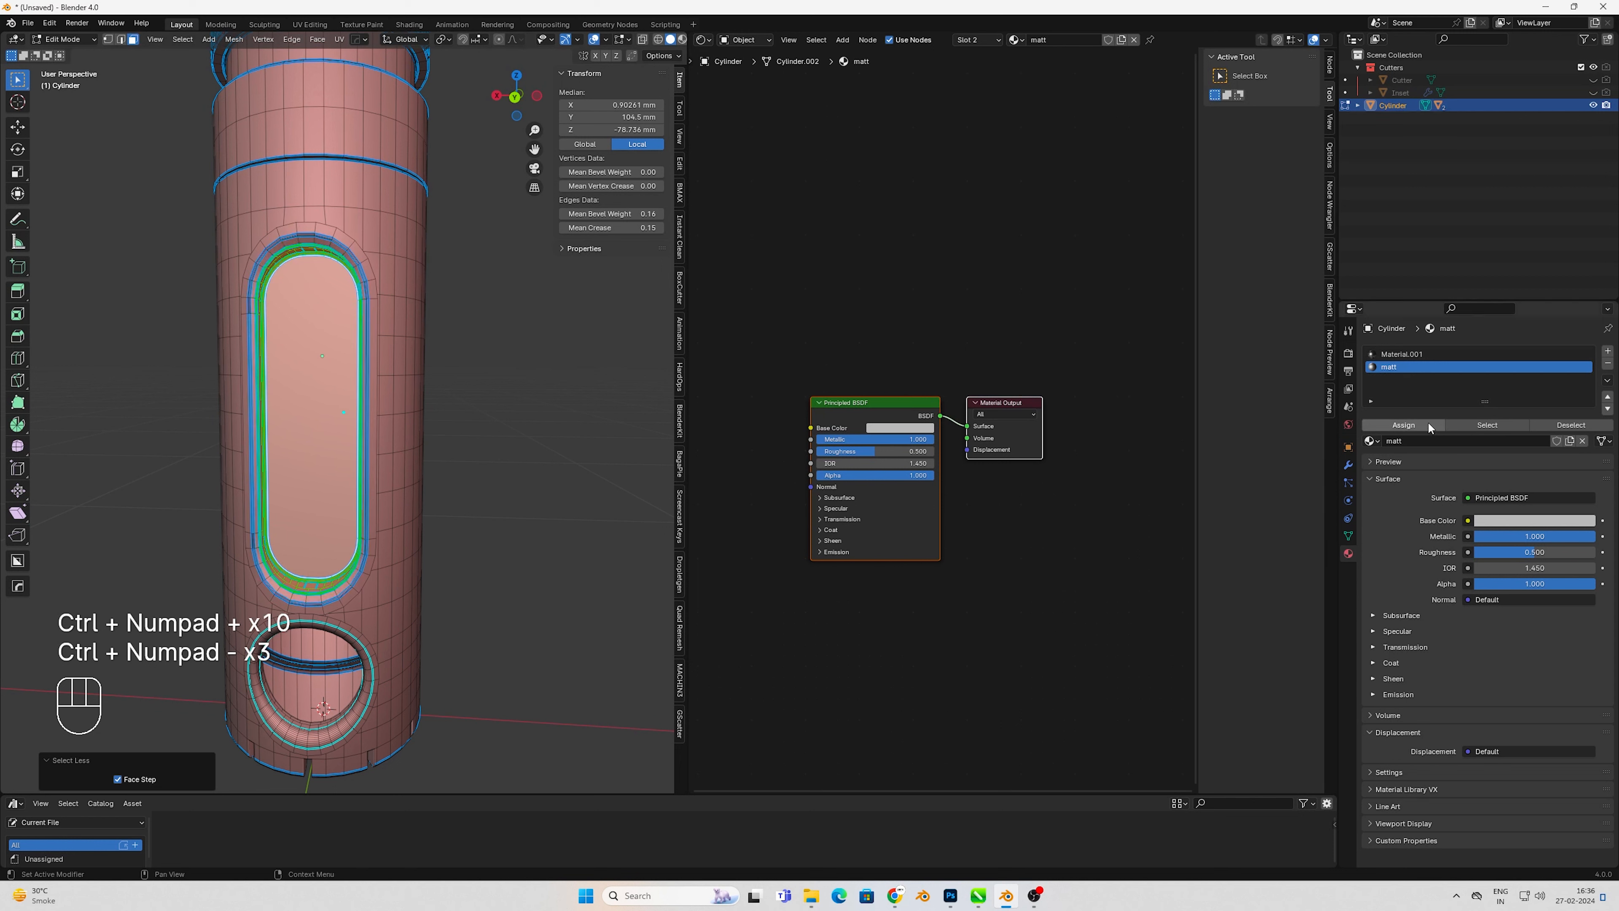
- Assign the matt material to the opposite slot's selected faces and preview its lower end in rendered shading
left_click(1434, 429)
key("Tab")
mouse_move(421, 617)
middle_mouse_down("shift")
mouse_move(523, 517)
mouse_move(446, 490)
middle_mouse_up("shift")
key("Tab")
scroll(466, 534, "up", 2)
key("z")
left_click(478, 513)
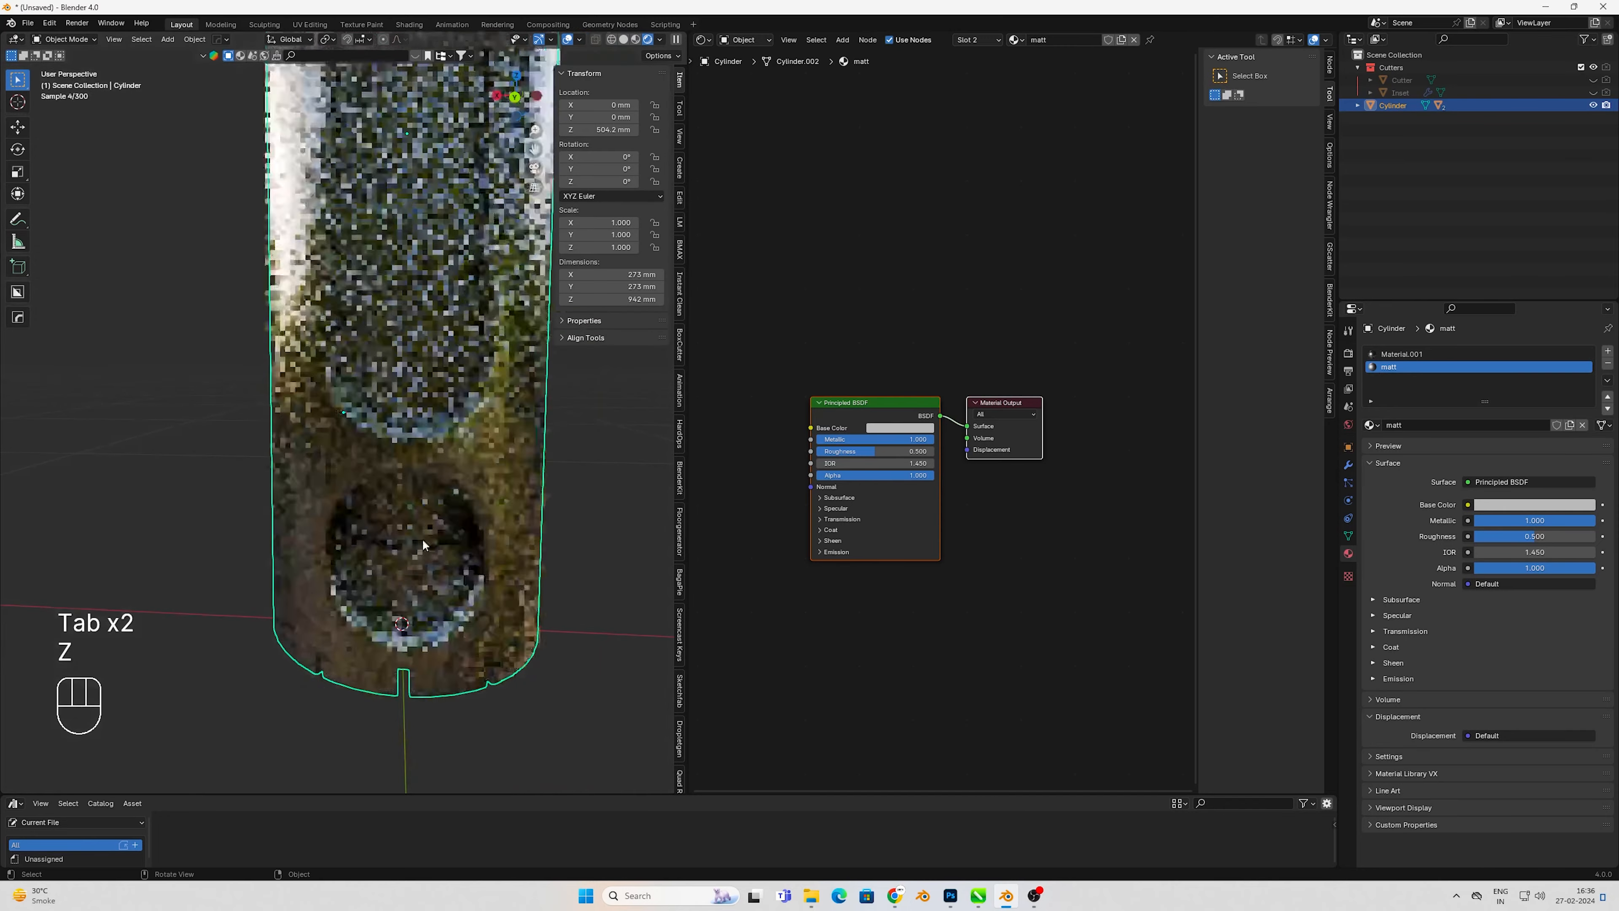
- Select the inner wall faces through the opposite hole opening, grow the selection across the ledge to the lower wall, and assign the matt material
key("z")
left_click(376, 604)
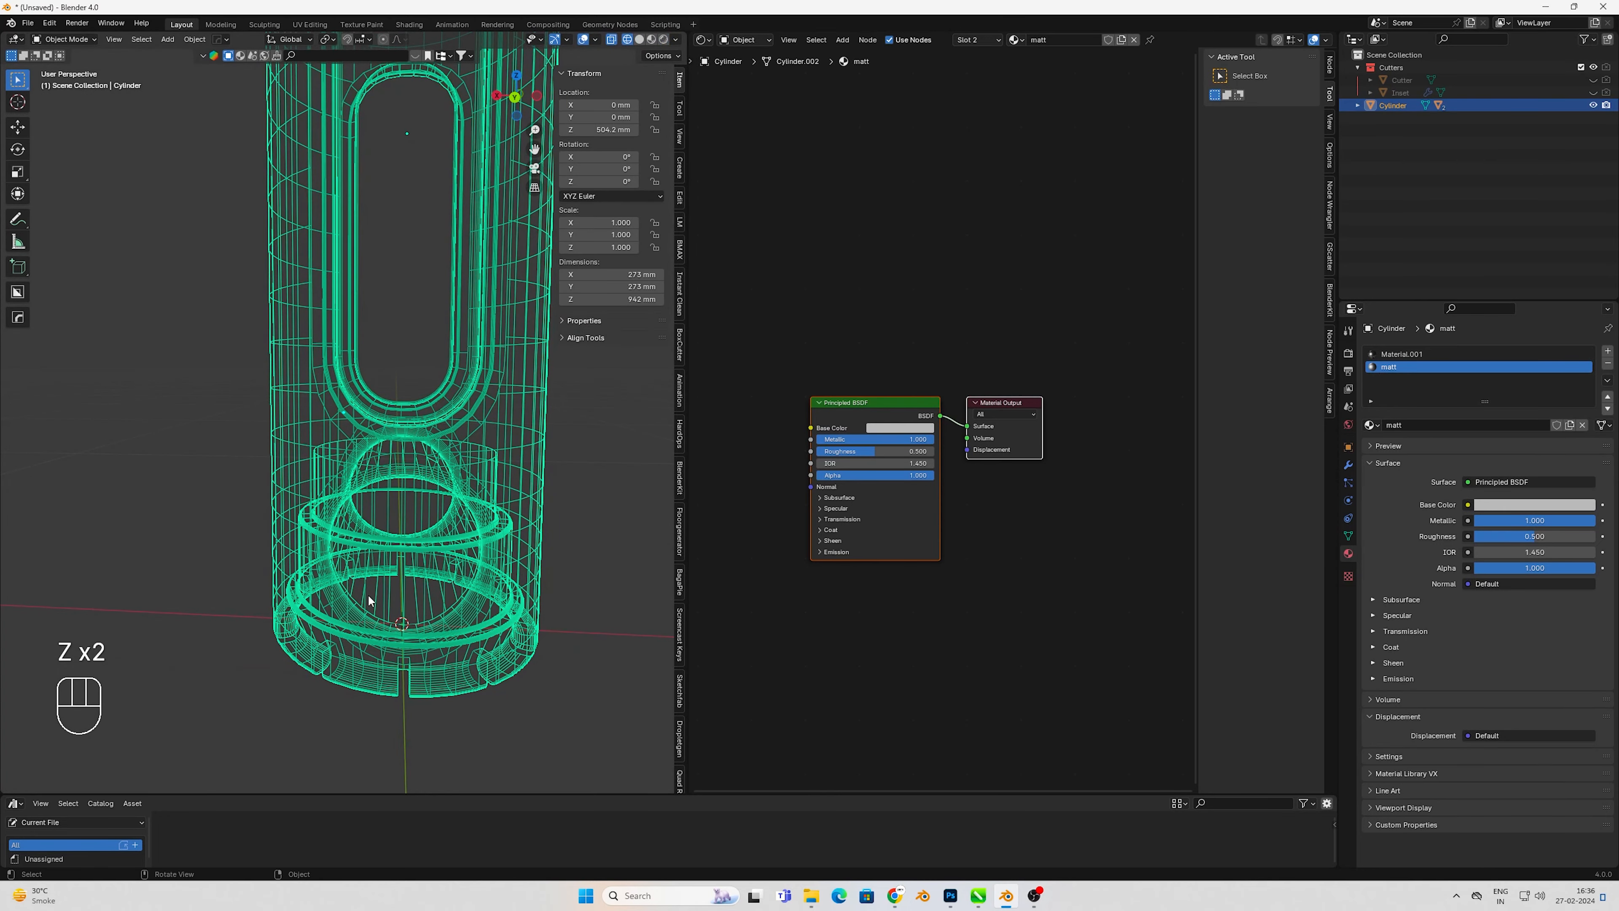
key("z")
left_click(504, 597)
scroll(427, 532, "up", 2)
key("Tab")
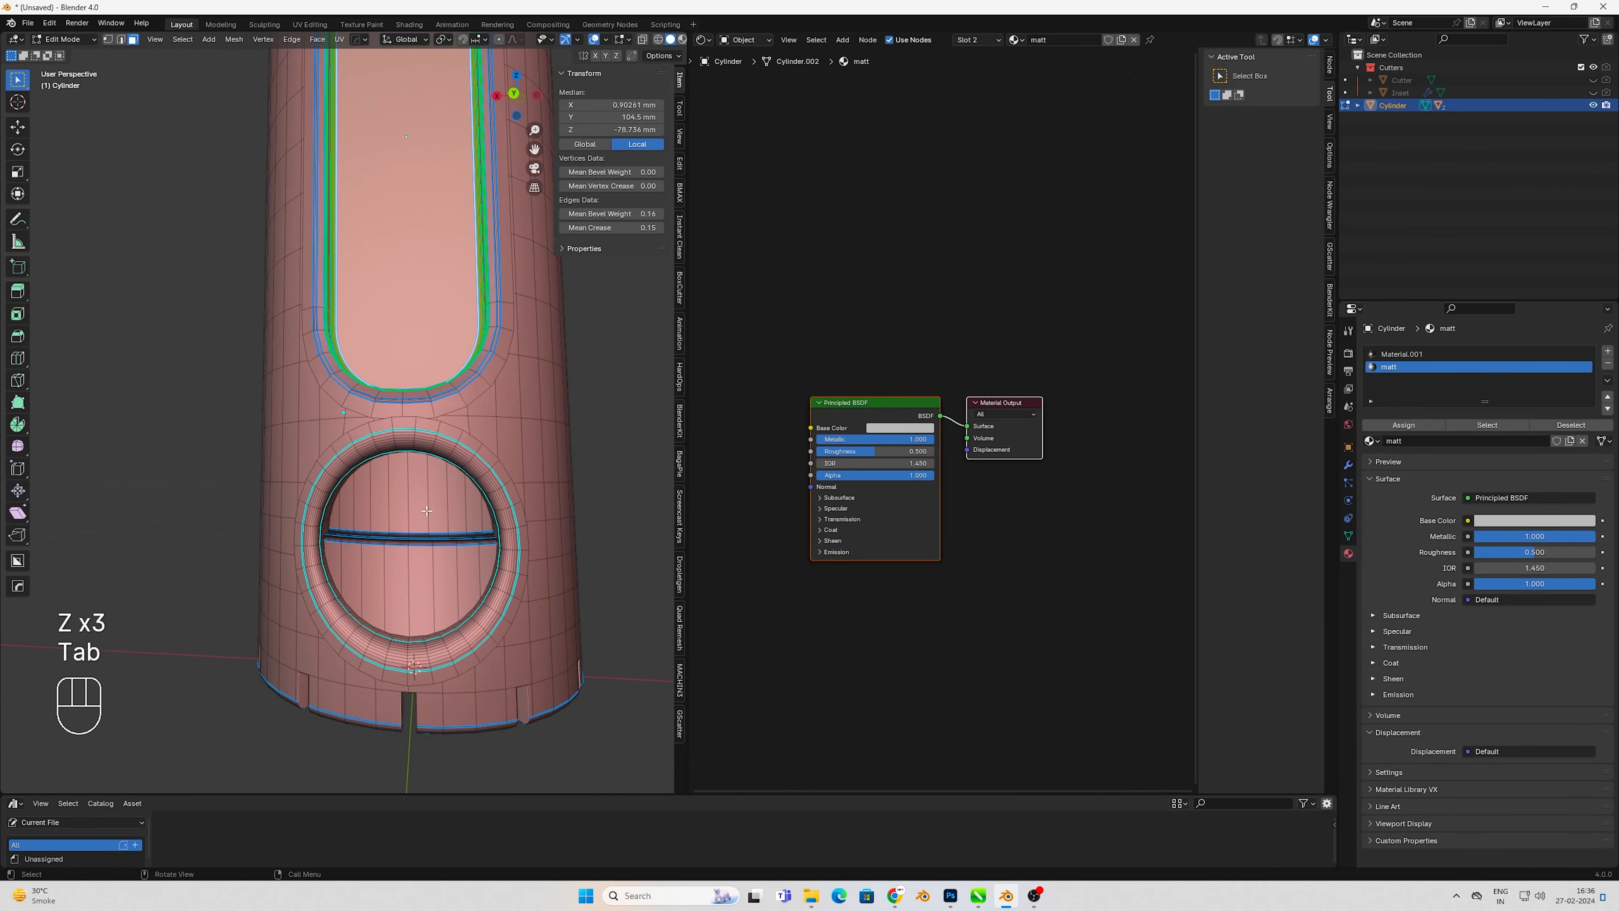
left_click(430, 504)
key("ctrl+KP_Add")
key("ctrl+KP_Add")
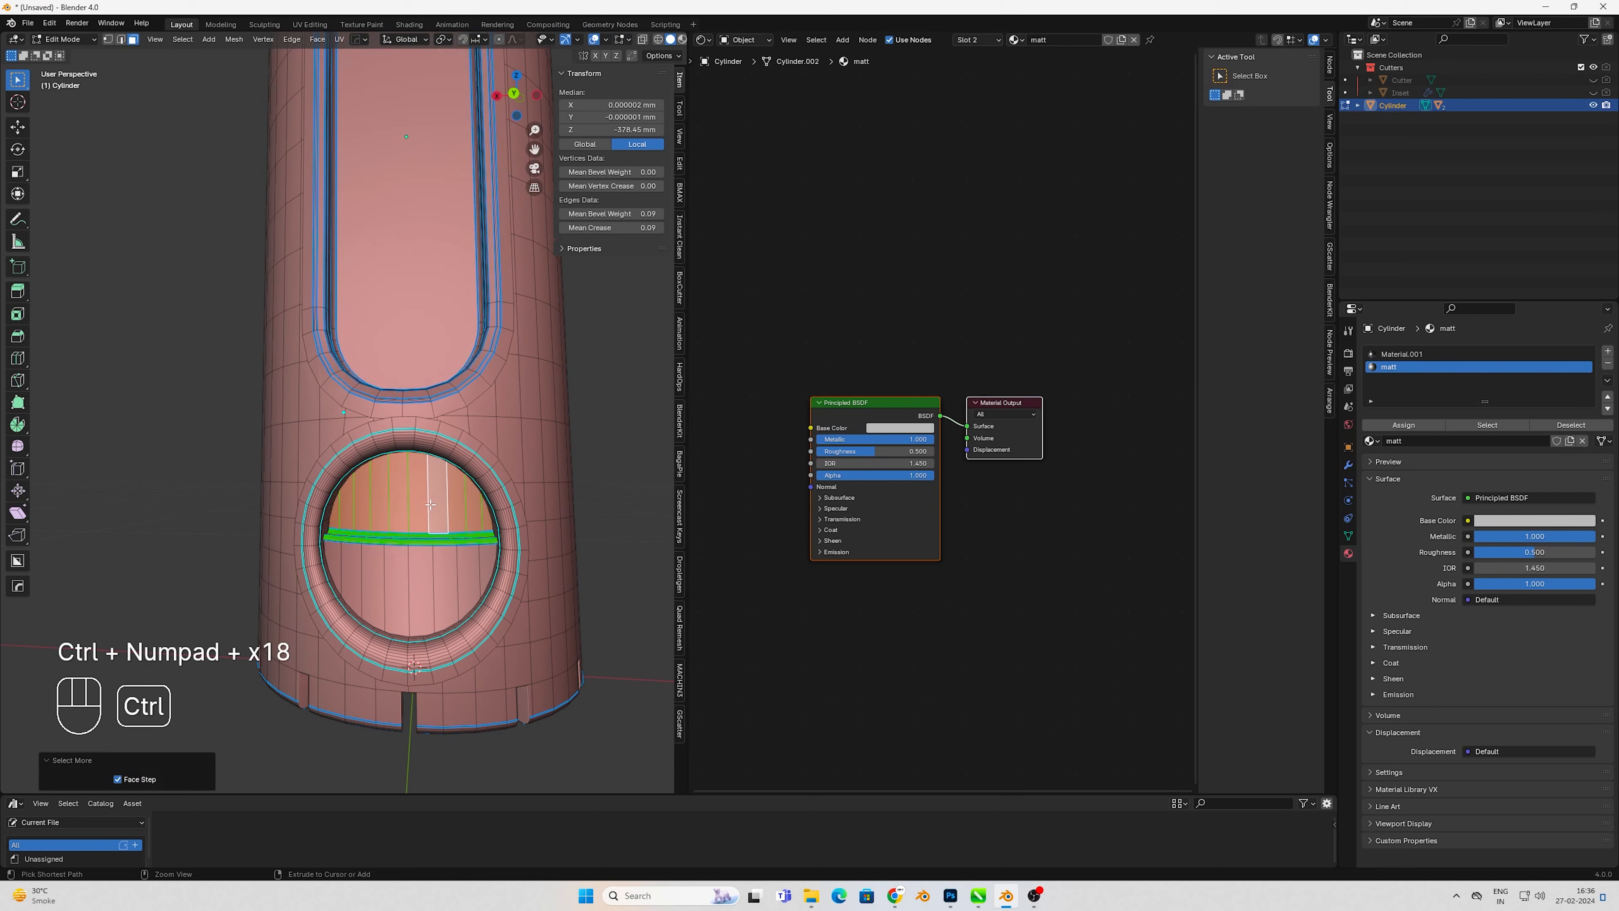
key("ctrl+KP_Add")
key("ctrl+KP_Add")
left_click(1383, 431)
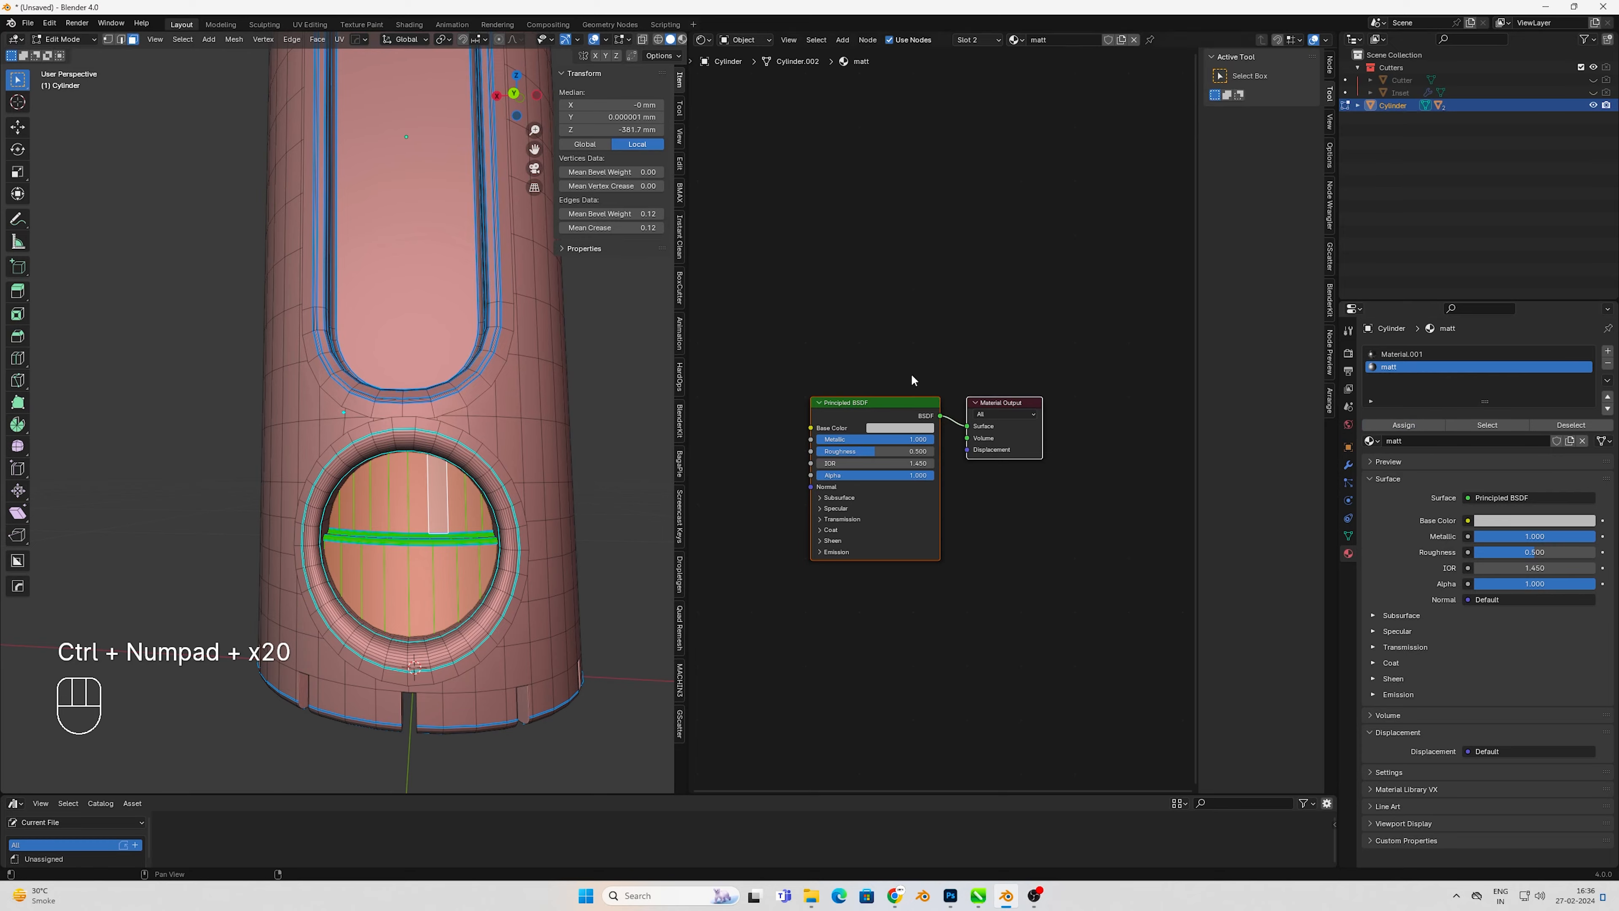
- Leave mesh editing and preview the cylinder from the front in rendered shading
key("Tab")
scroll(289, 369, "down", 8)
key("KP_1")
key("z")
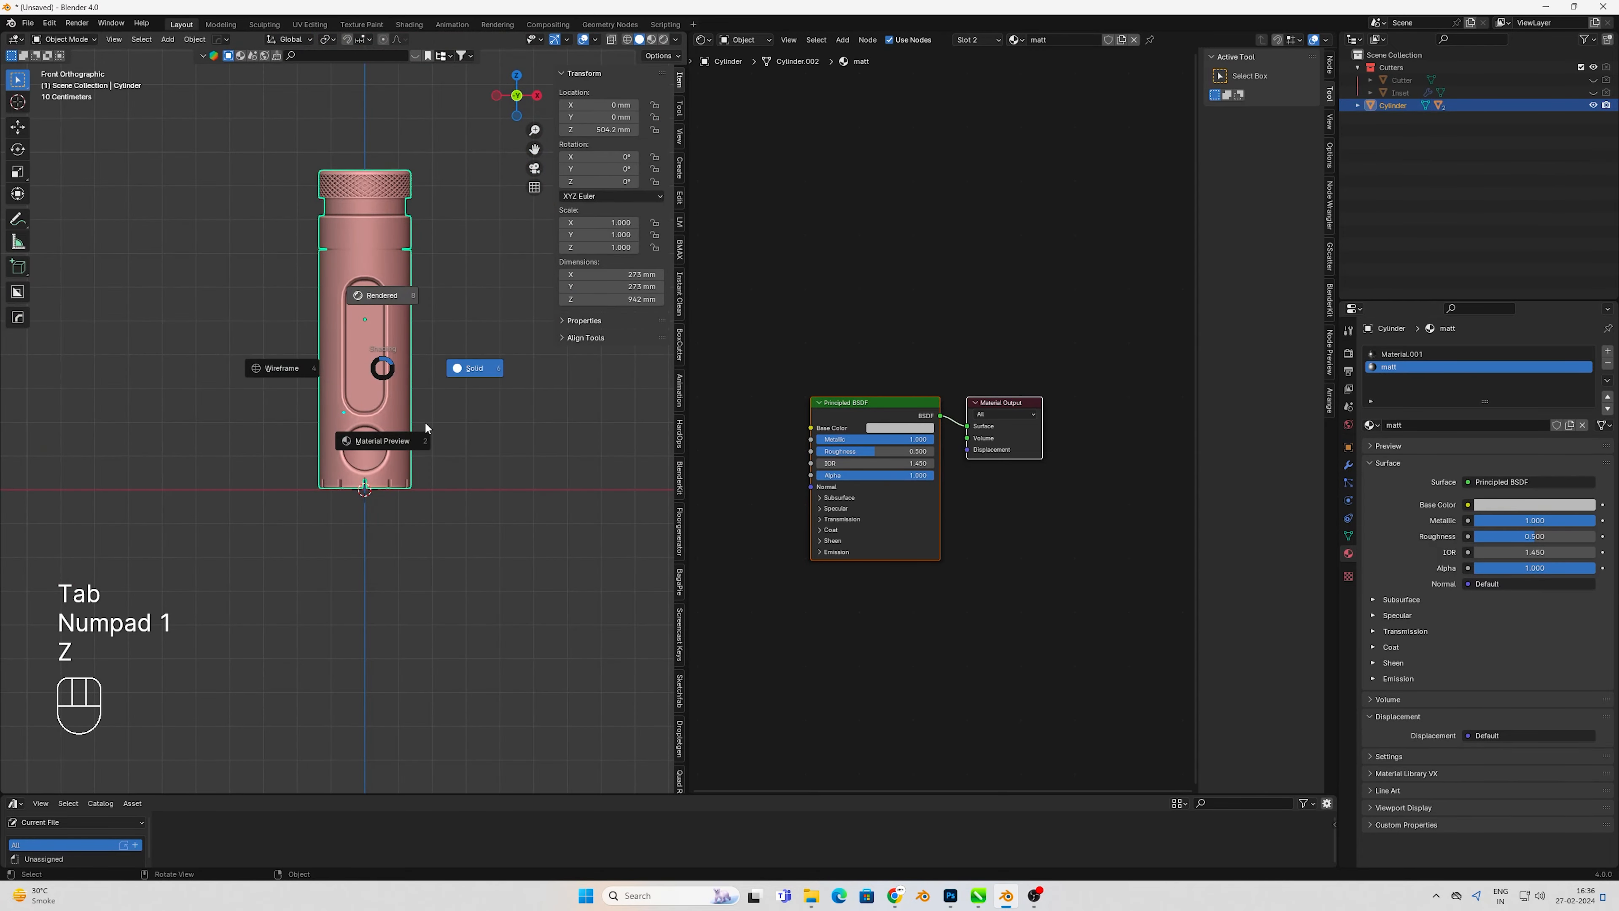
left_click(381, 295)
scroll(431, 365, "up", 1)
middle_click_drag(431, 365, 378, 319, "shift")
scroll(441, 464, "up", 3)
scroll(912, 440, "up", 1)
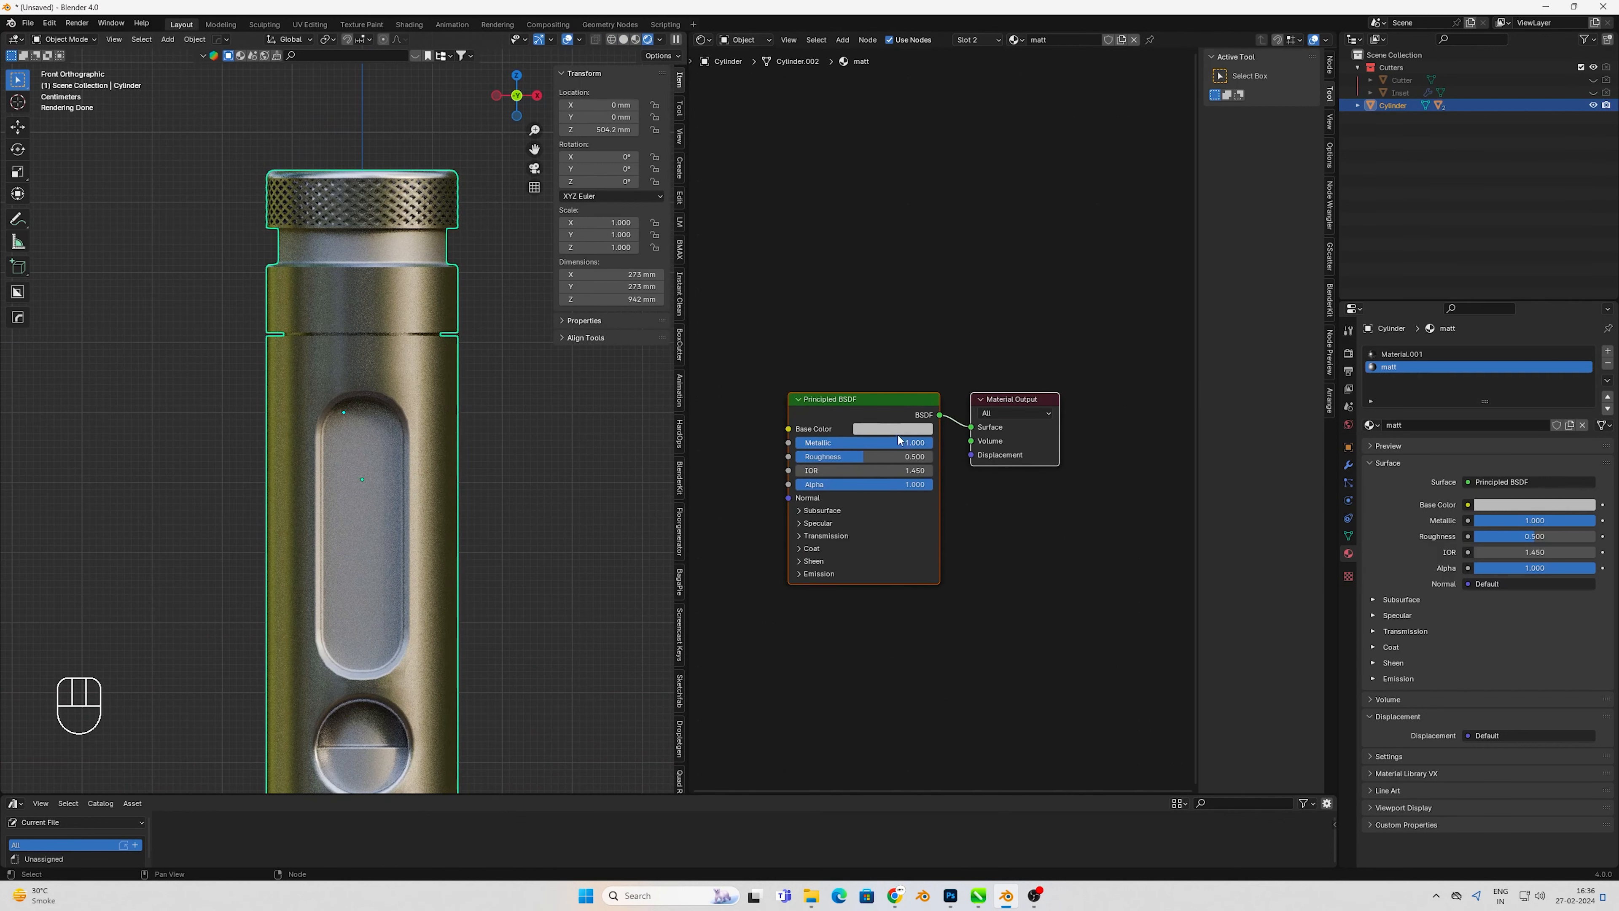
- Brighten the base color of Material.001 to near white
left_click(1402, 354)
left_click(926, 428)
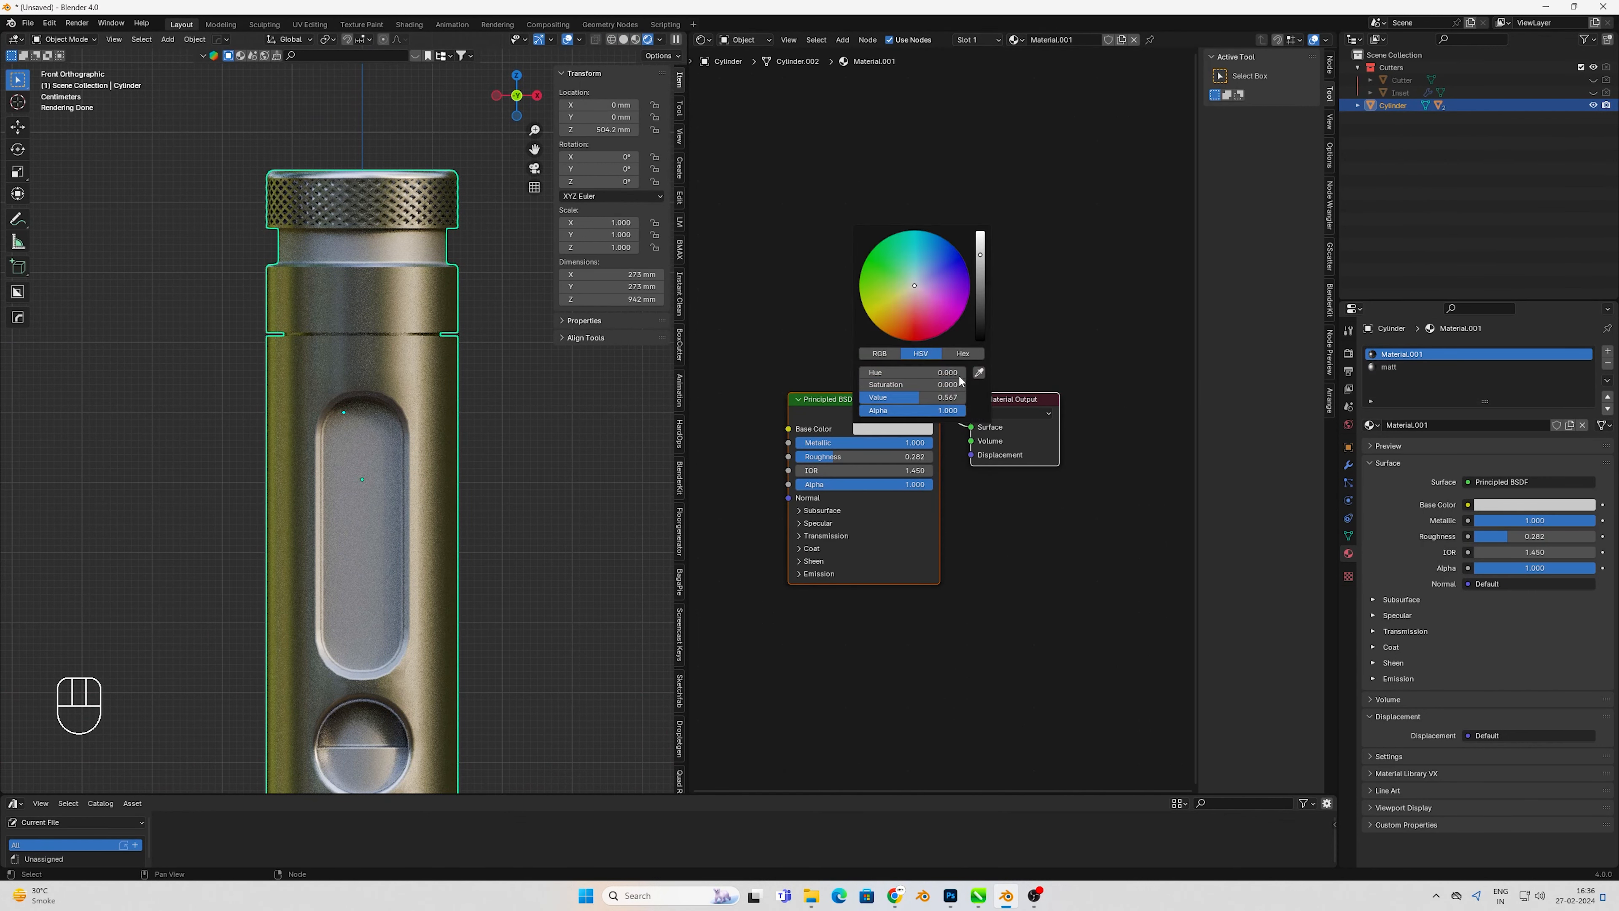
left_click_drag(982, 267, 981, 234)
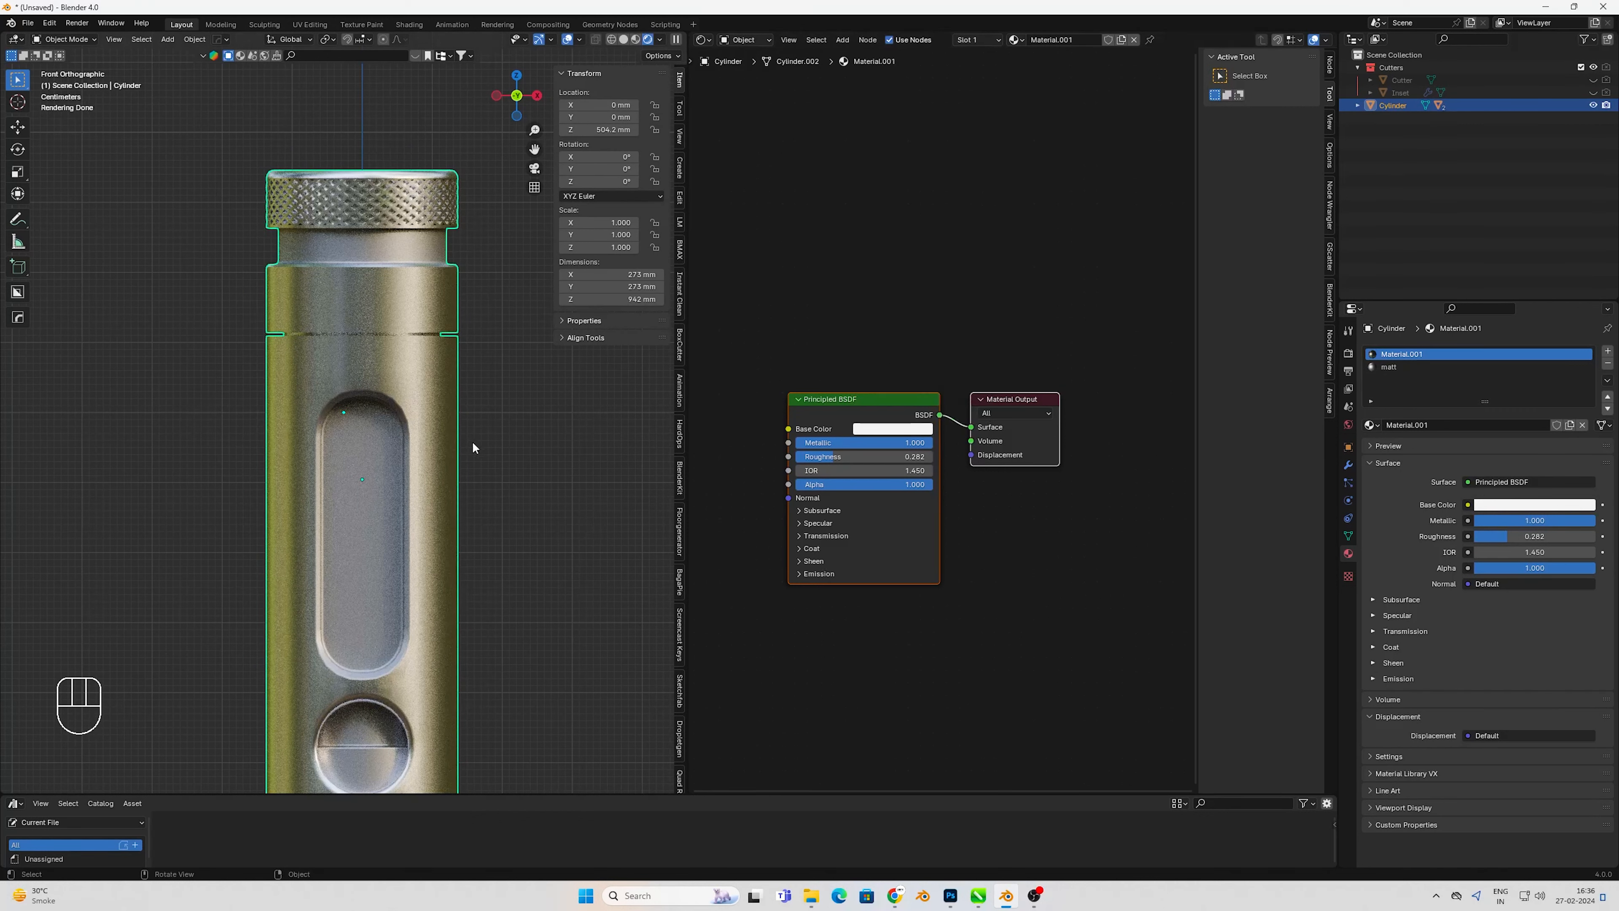
- Darken the matt material's base color to dark grey and set its metallic to 0.668 and roughness to 0.945
left_click(1395, 366)
left_click(876, 434)
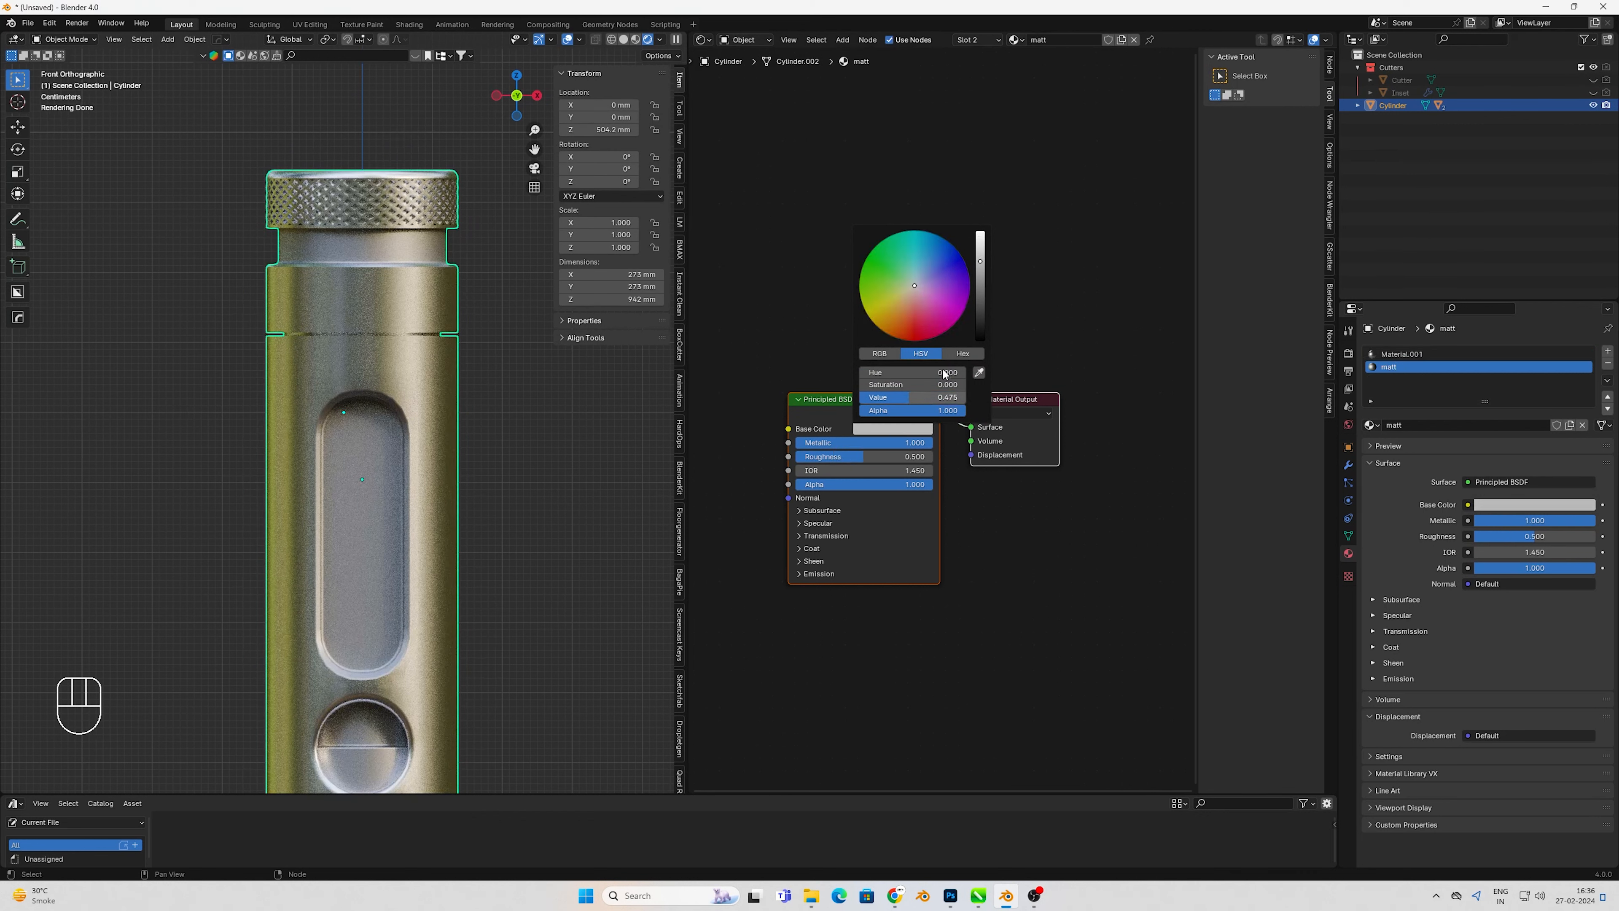
left_click_drag(982, 324, 980, 305)
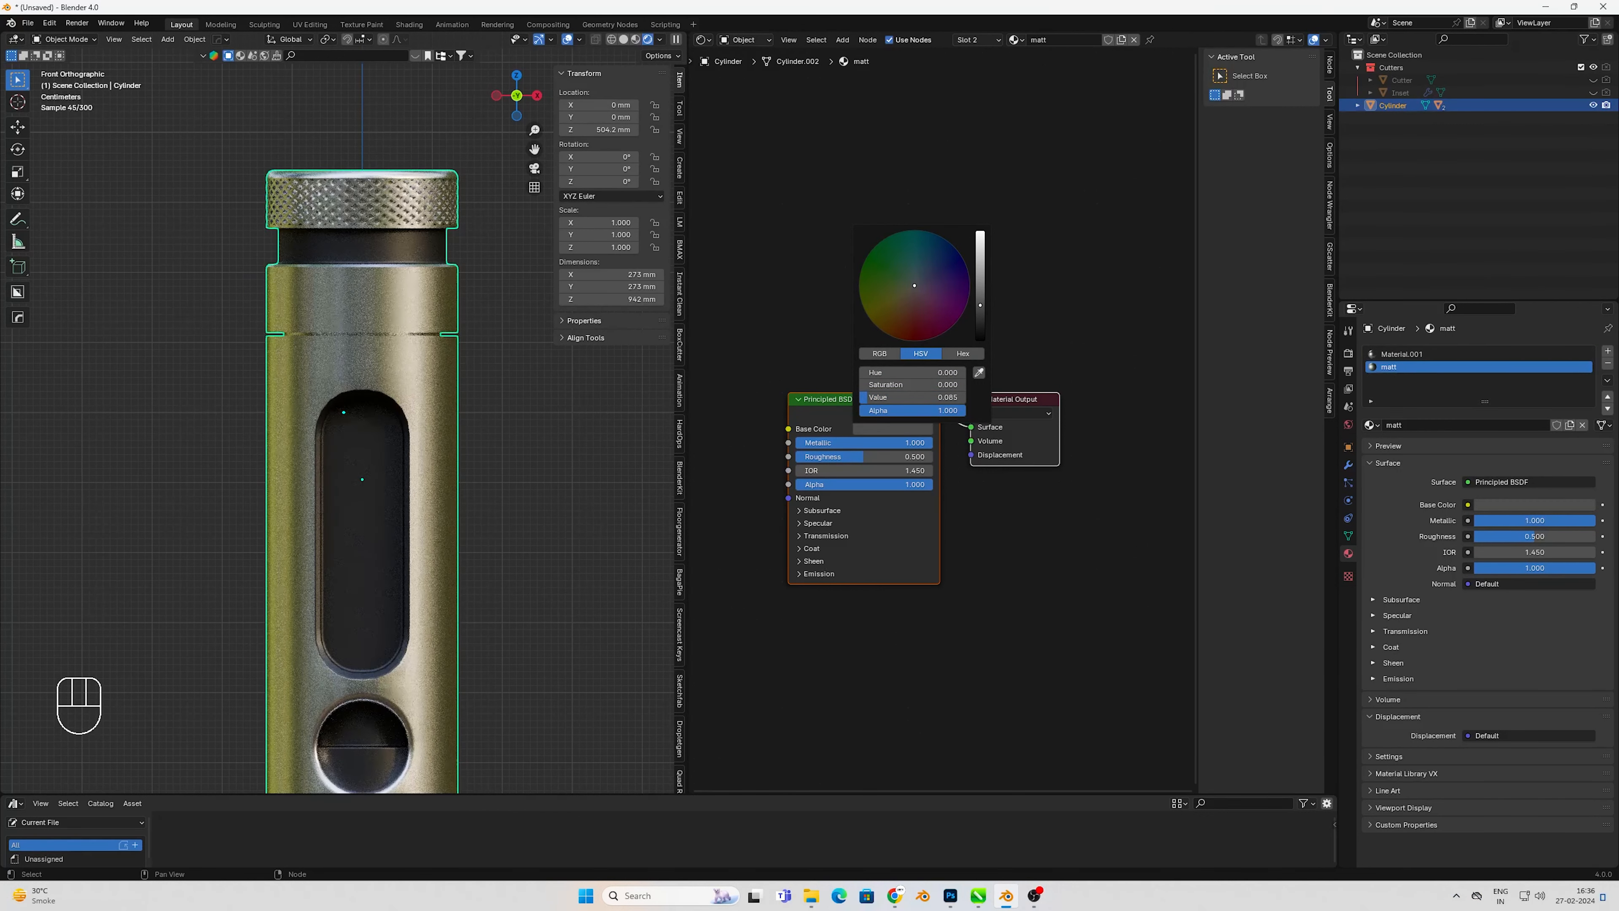
left_click_drag(902, 444, 857, 445)
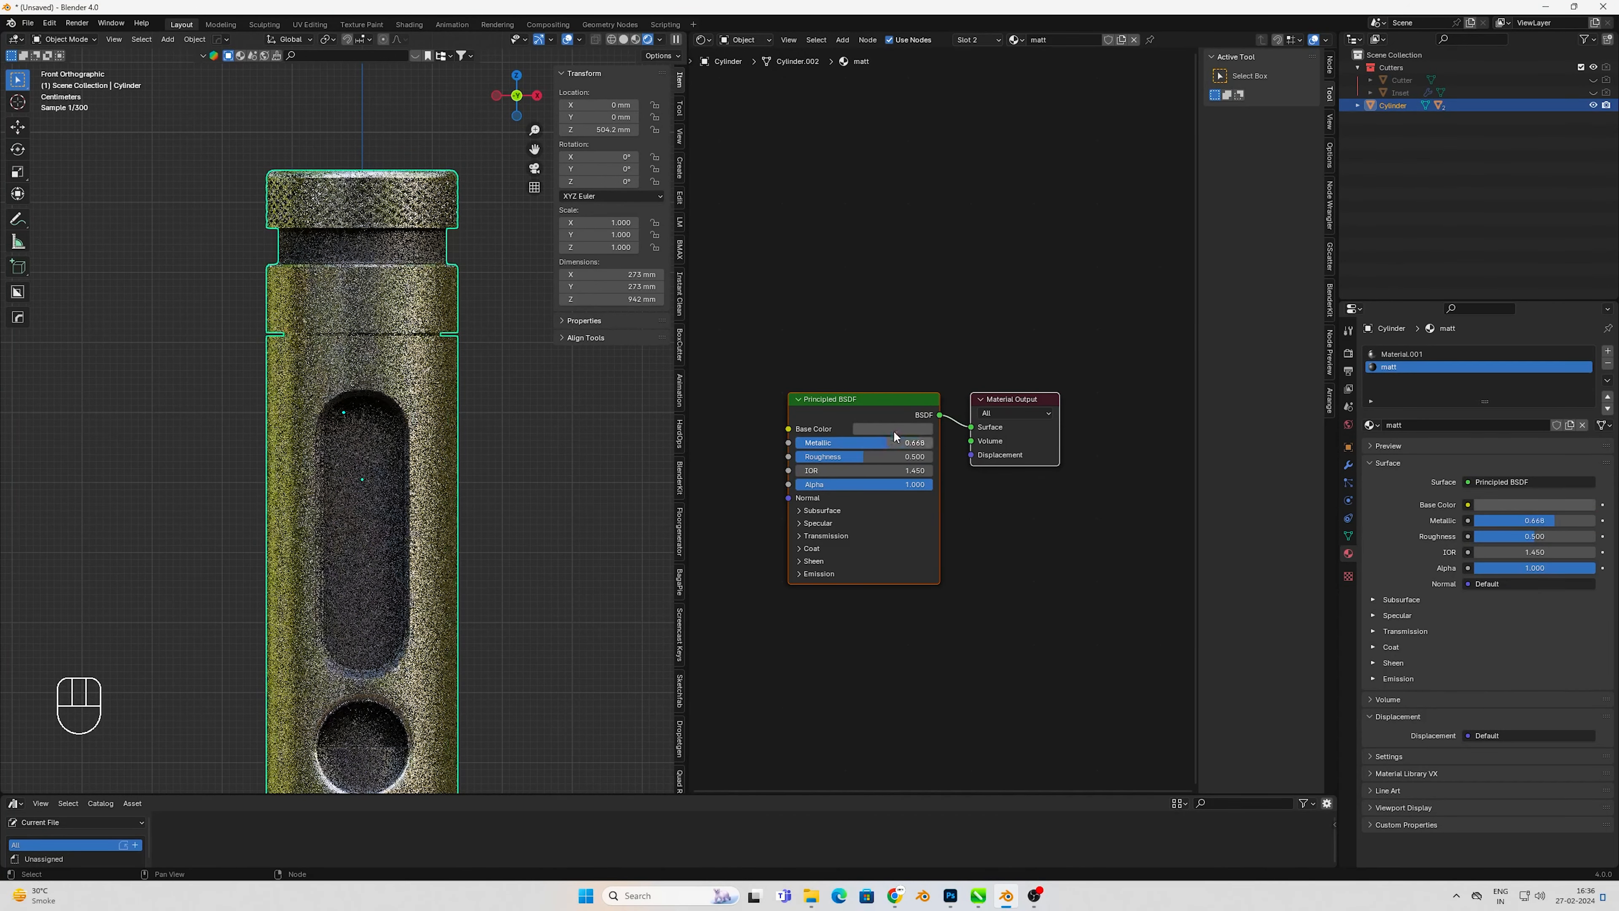
left_click(893, 428)
left_click_drag(981, 327, 981, 303)
left_click_drag(857, 457, 918, 456)
left_click(233, 600)
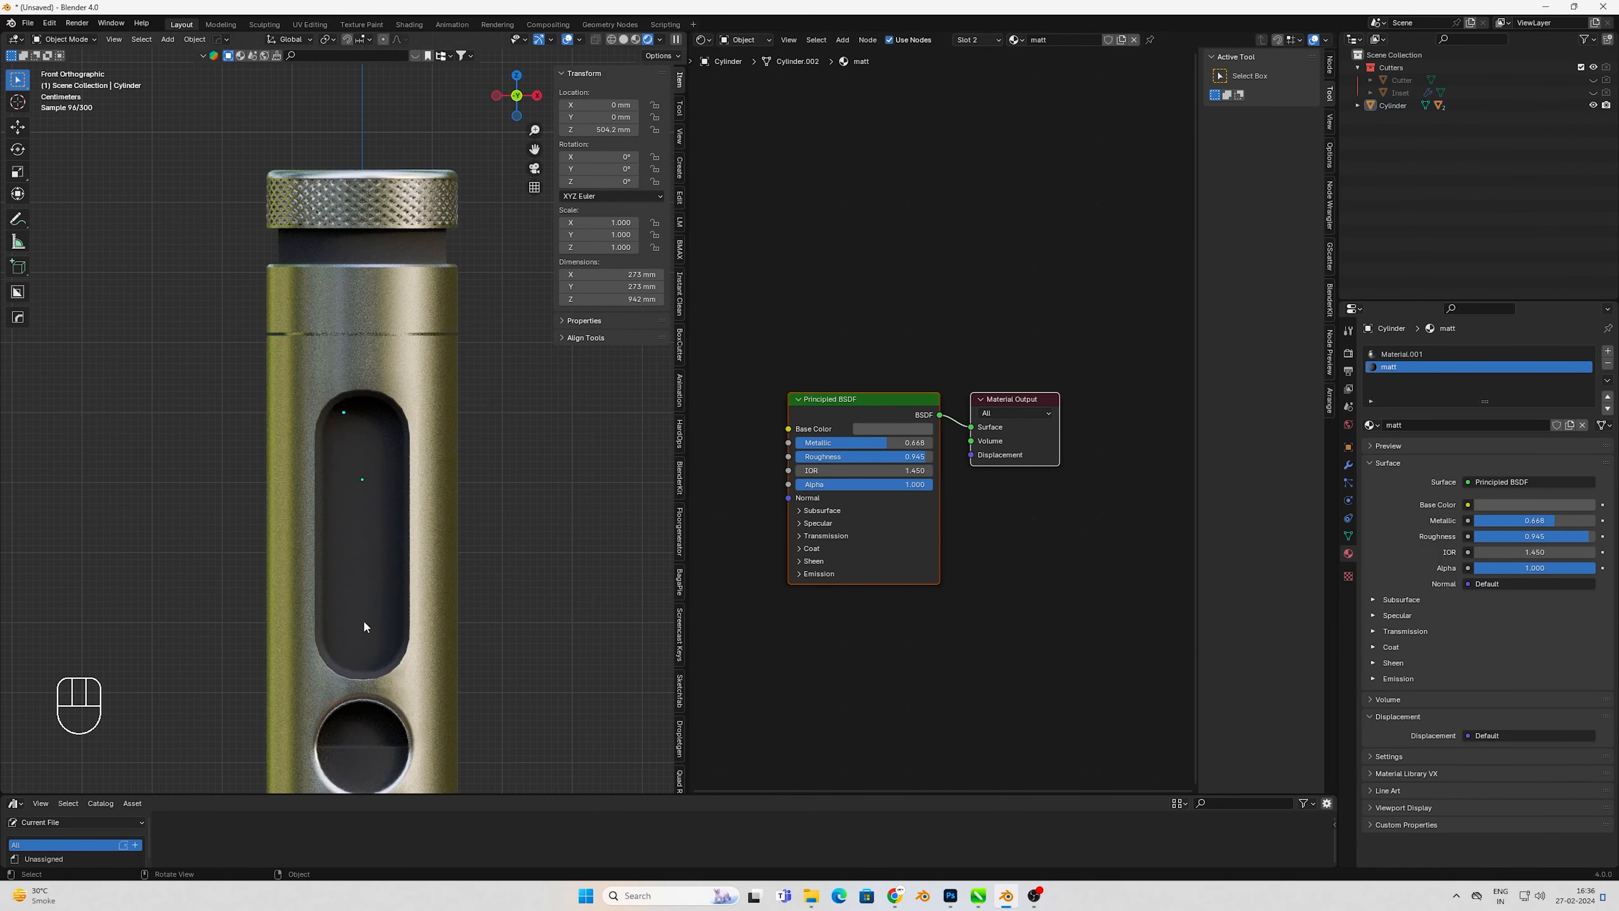
- Add a Noise Texture node with Texture Coordinate and Mapping nodes to the matt material
middle_click_drag(364, 620, 354, 594)
middle_click_drag(831, 542, 895, 566)
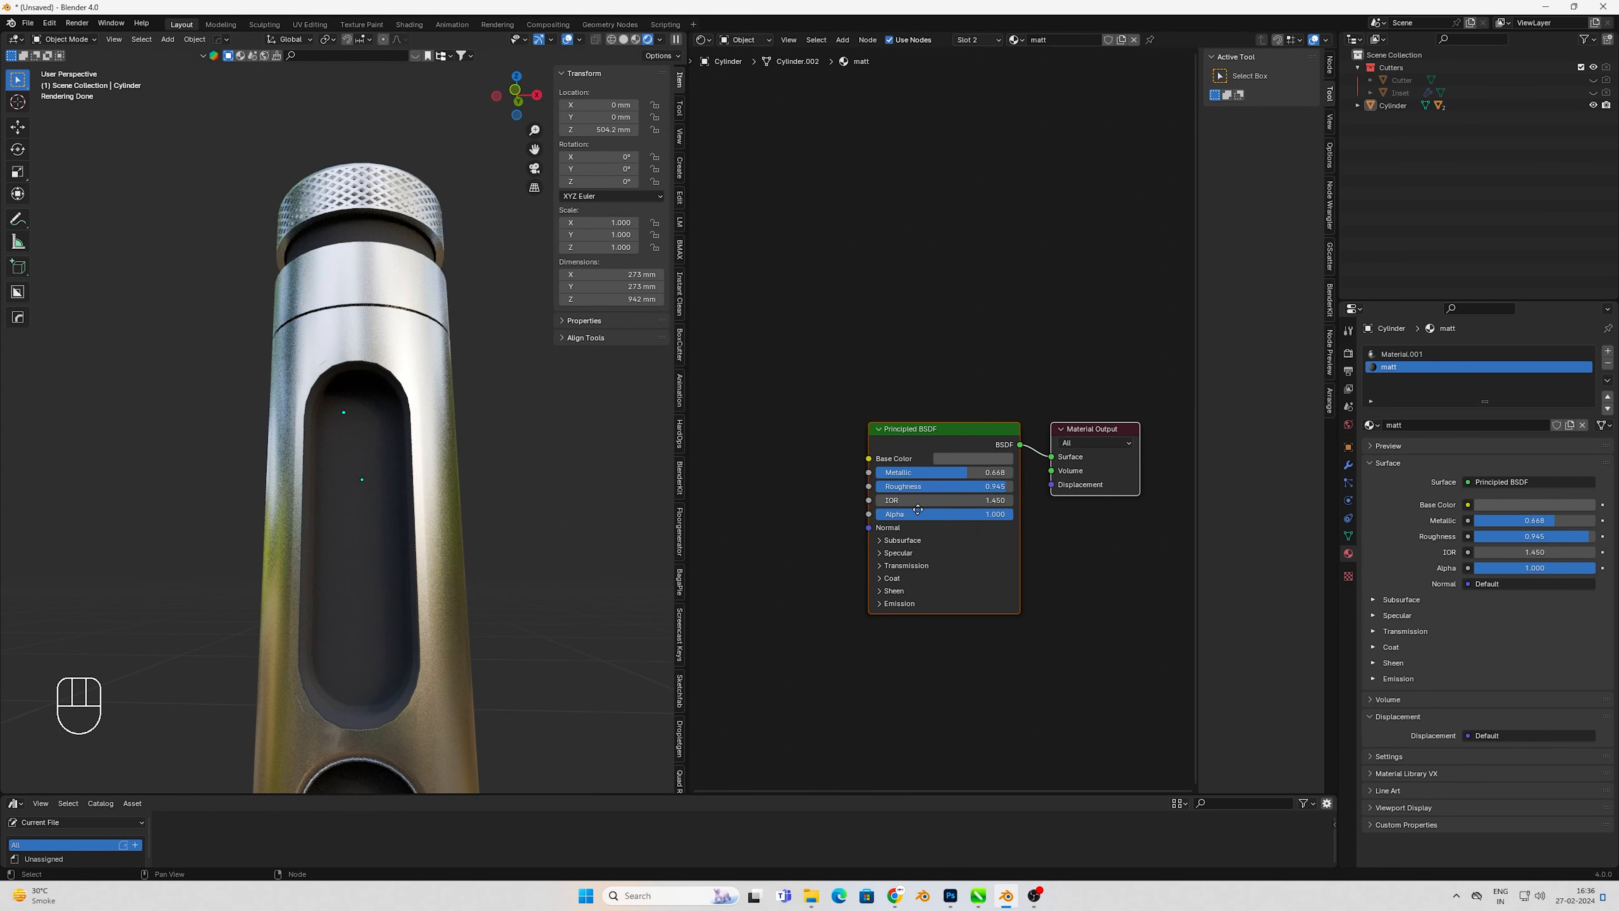
middle_click_drag(747, 480, 819, 499)
key("shift+a")
type("noi")
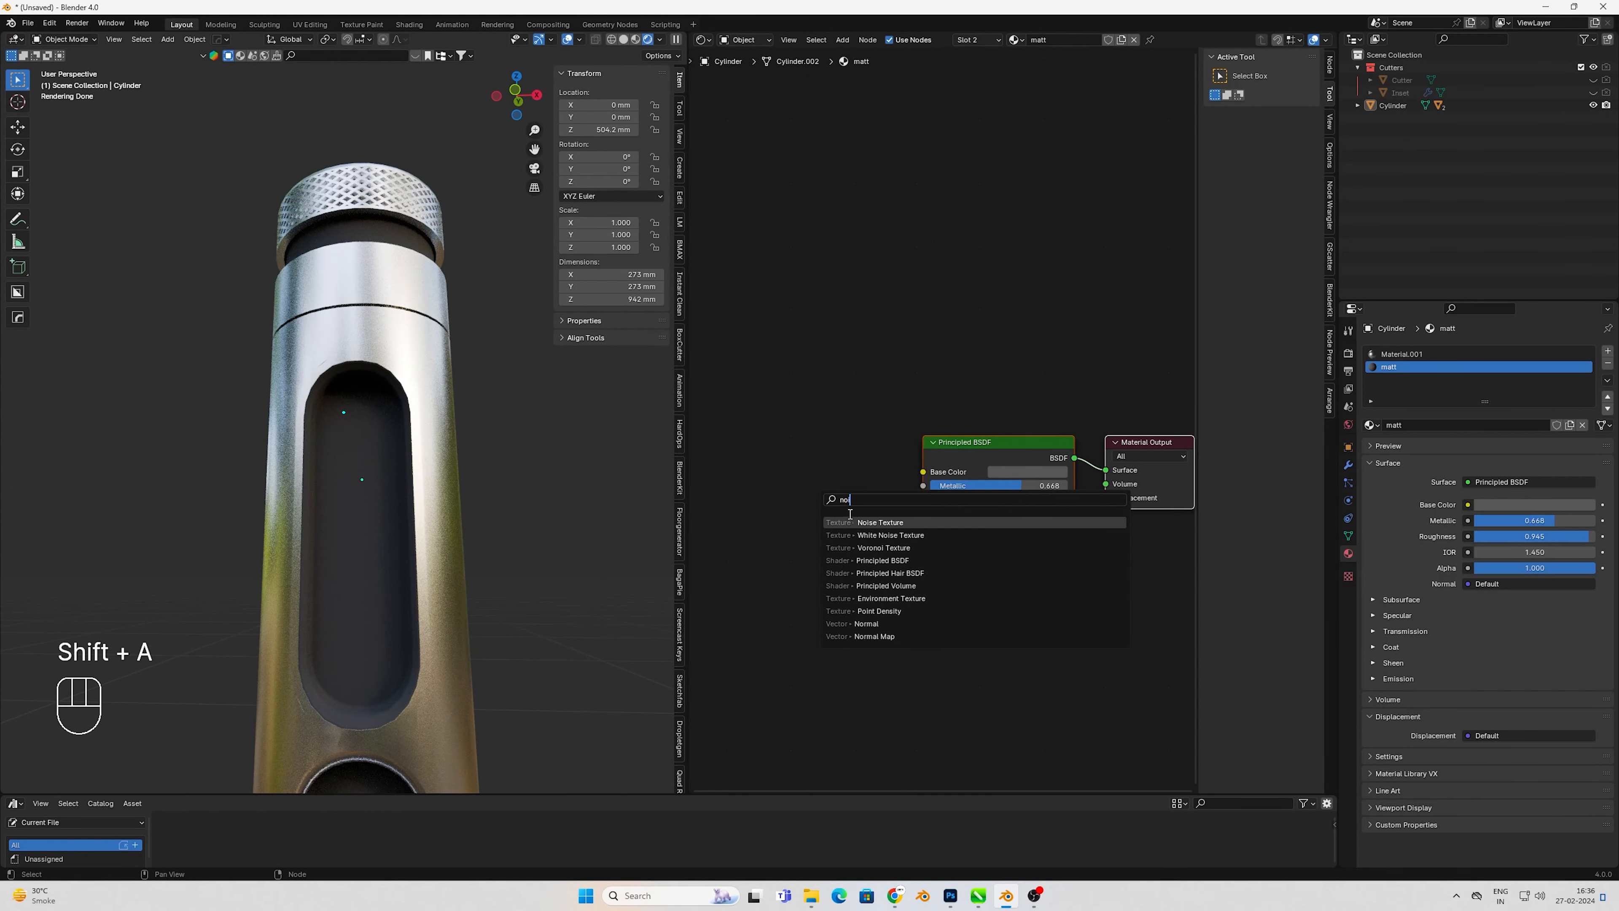
left_click(845, 521)
left_click(831, 482)
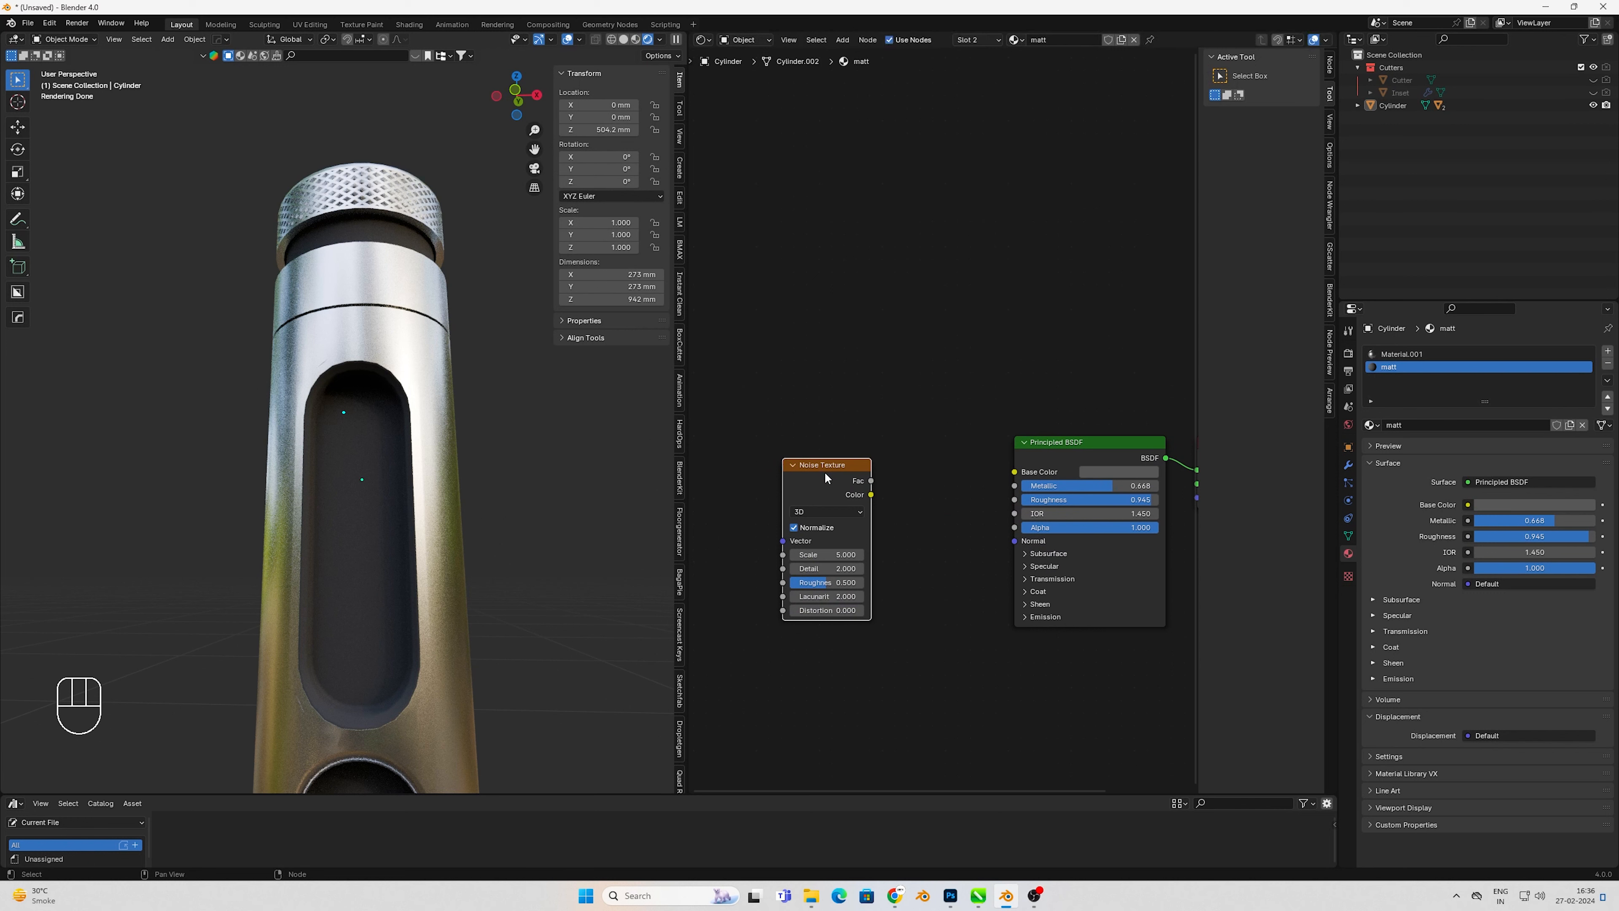
key("ctrl+t")
- Add a Bump node, feeding the noise color into its Height and its output into the Principled BSDF's Normal
scroll(921, 542, "up", 3)
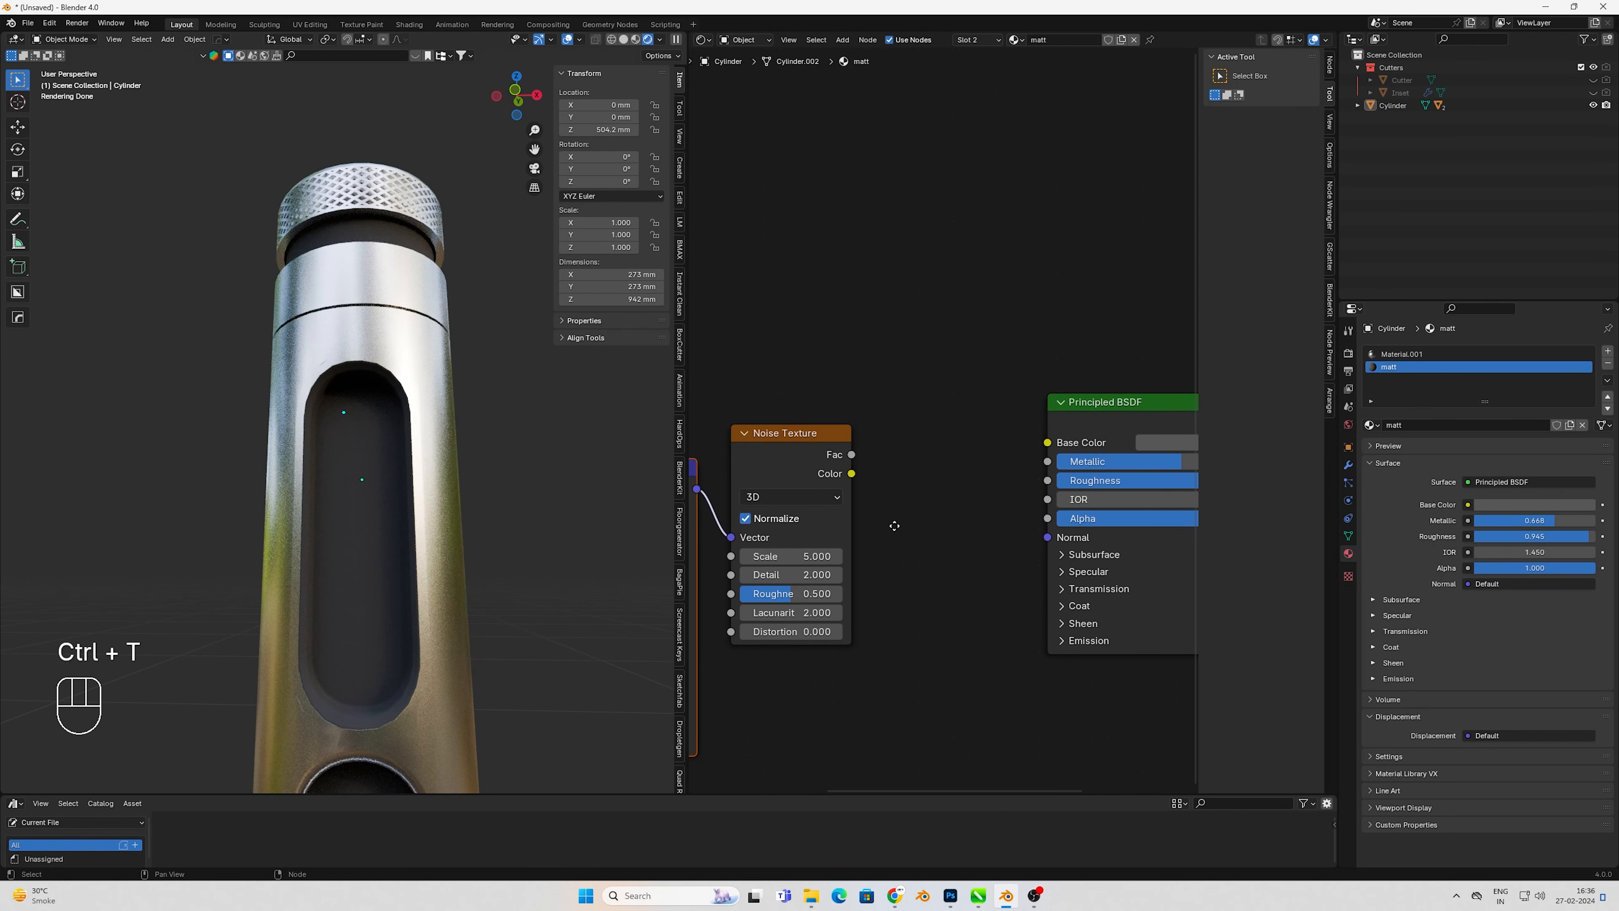
key("shift+a")
left_click(957, 532)
type("bump")
key("Return")
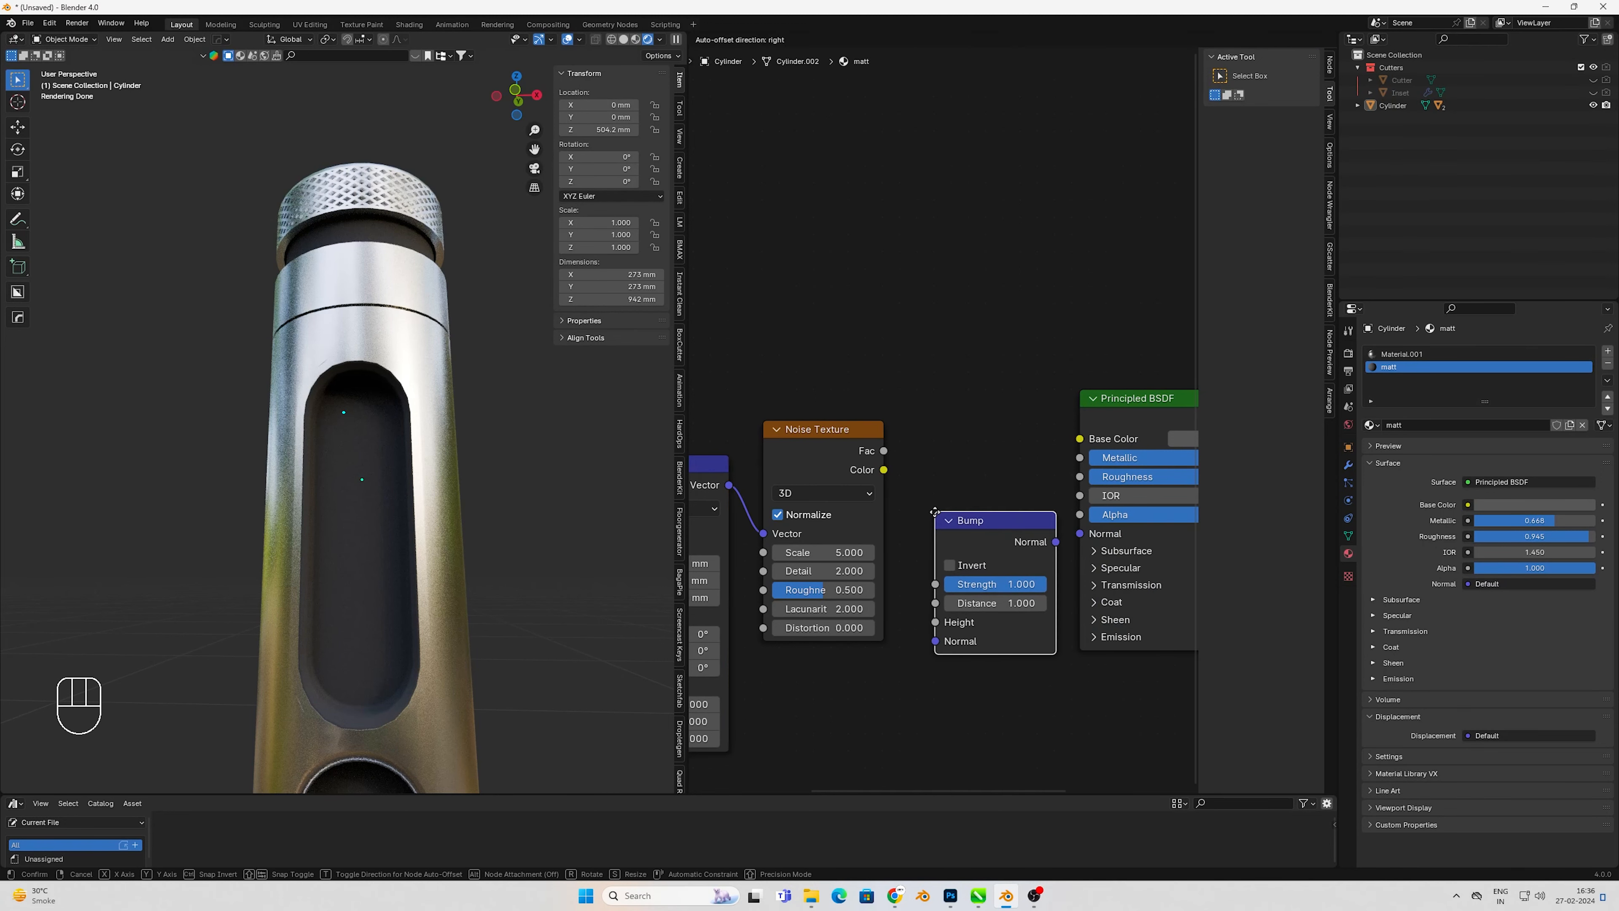
left_click(934, 512)
left_click_drag(1056, 542, 1078, 533)
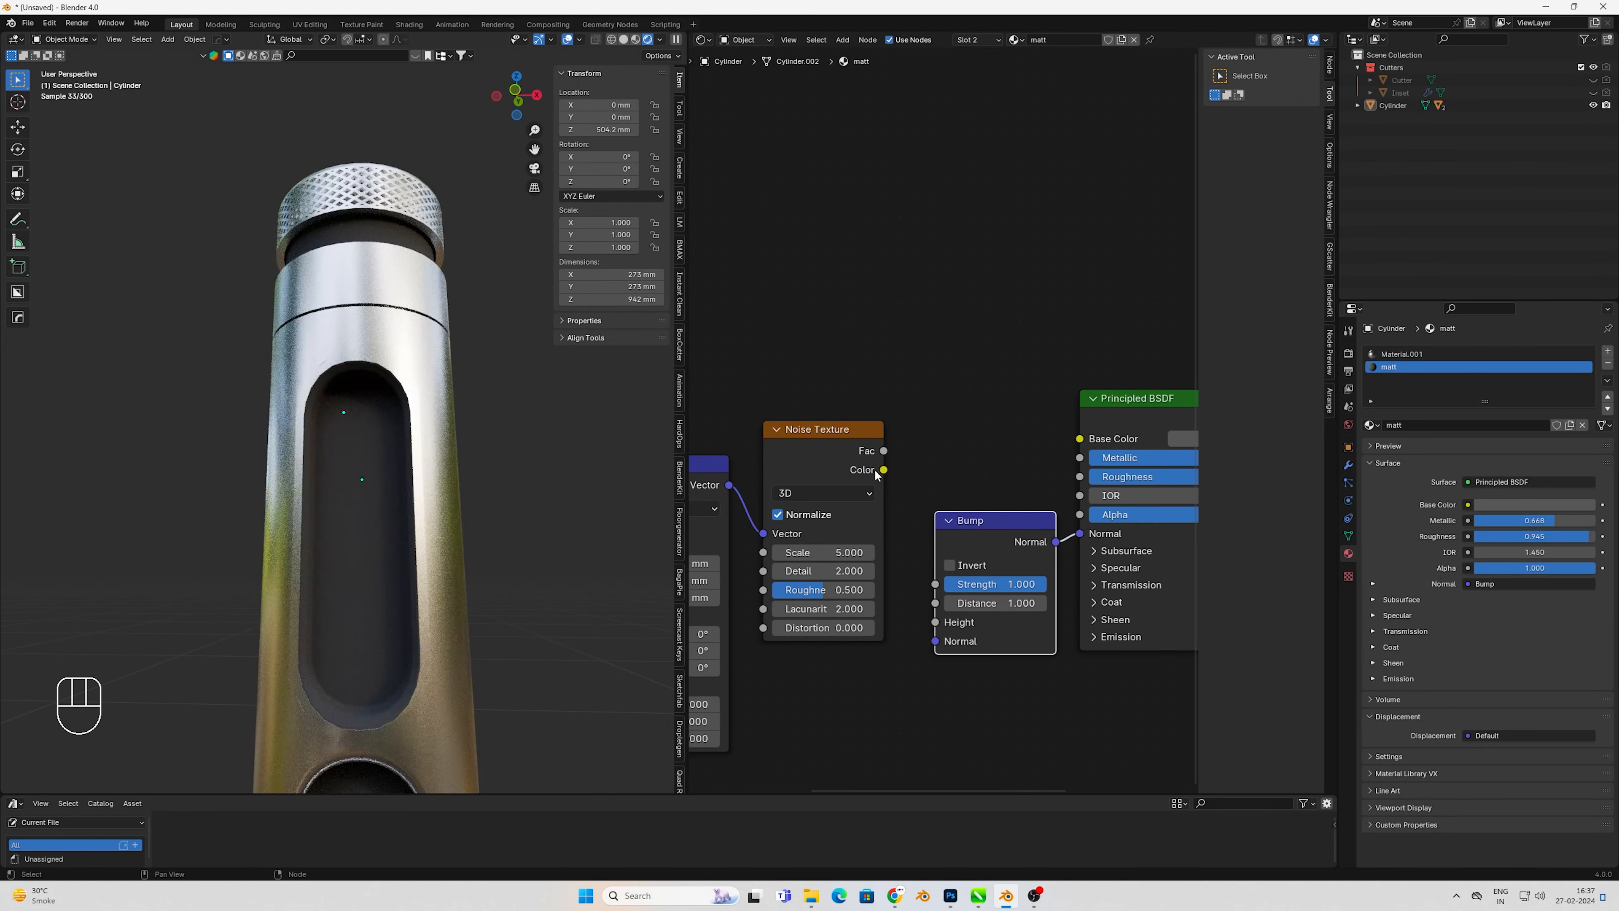
left_click_drag(883, 469, 908, 521)
left_click_drag(933, 625, 934, 622)
- Preview the Noise Texture alone on the surface and set the Mapping scale to 5 on all three axes
middle_click_drag(851, 571, 953, 523)
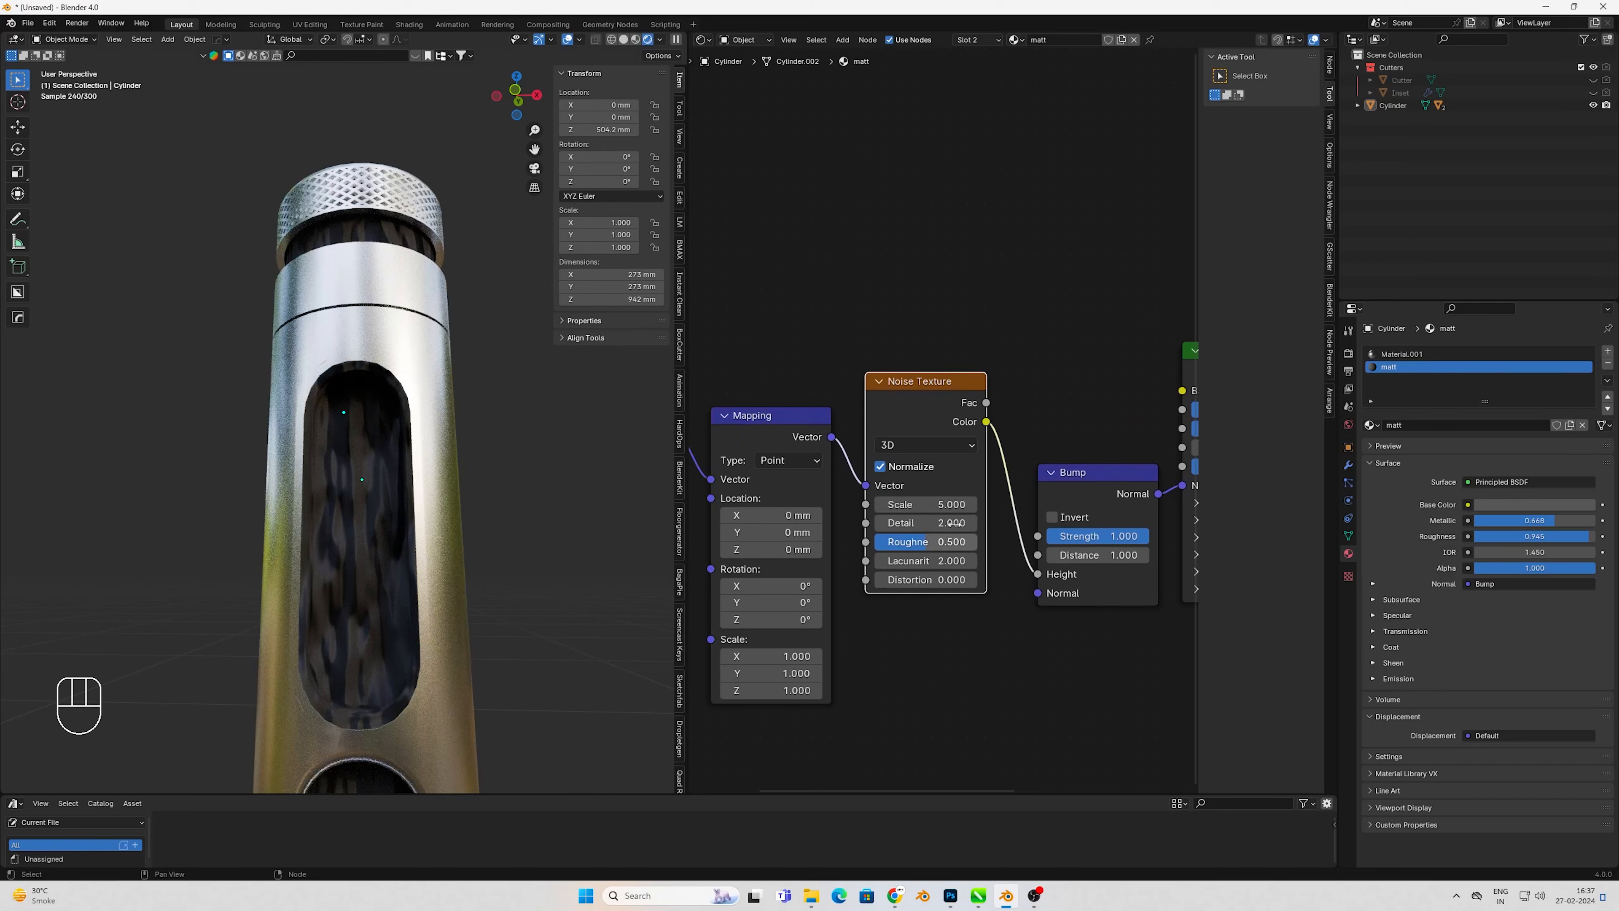
left_click(959, 396, "ctrl+shift")
middle_click_drag(787, 657, 835, 610)
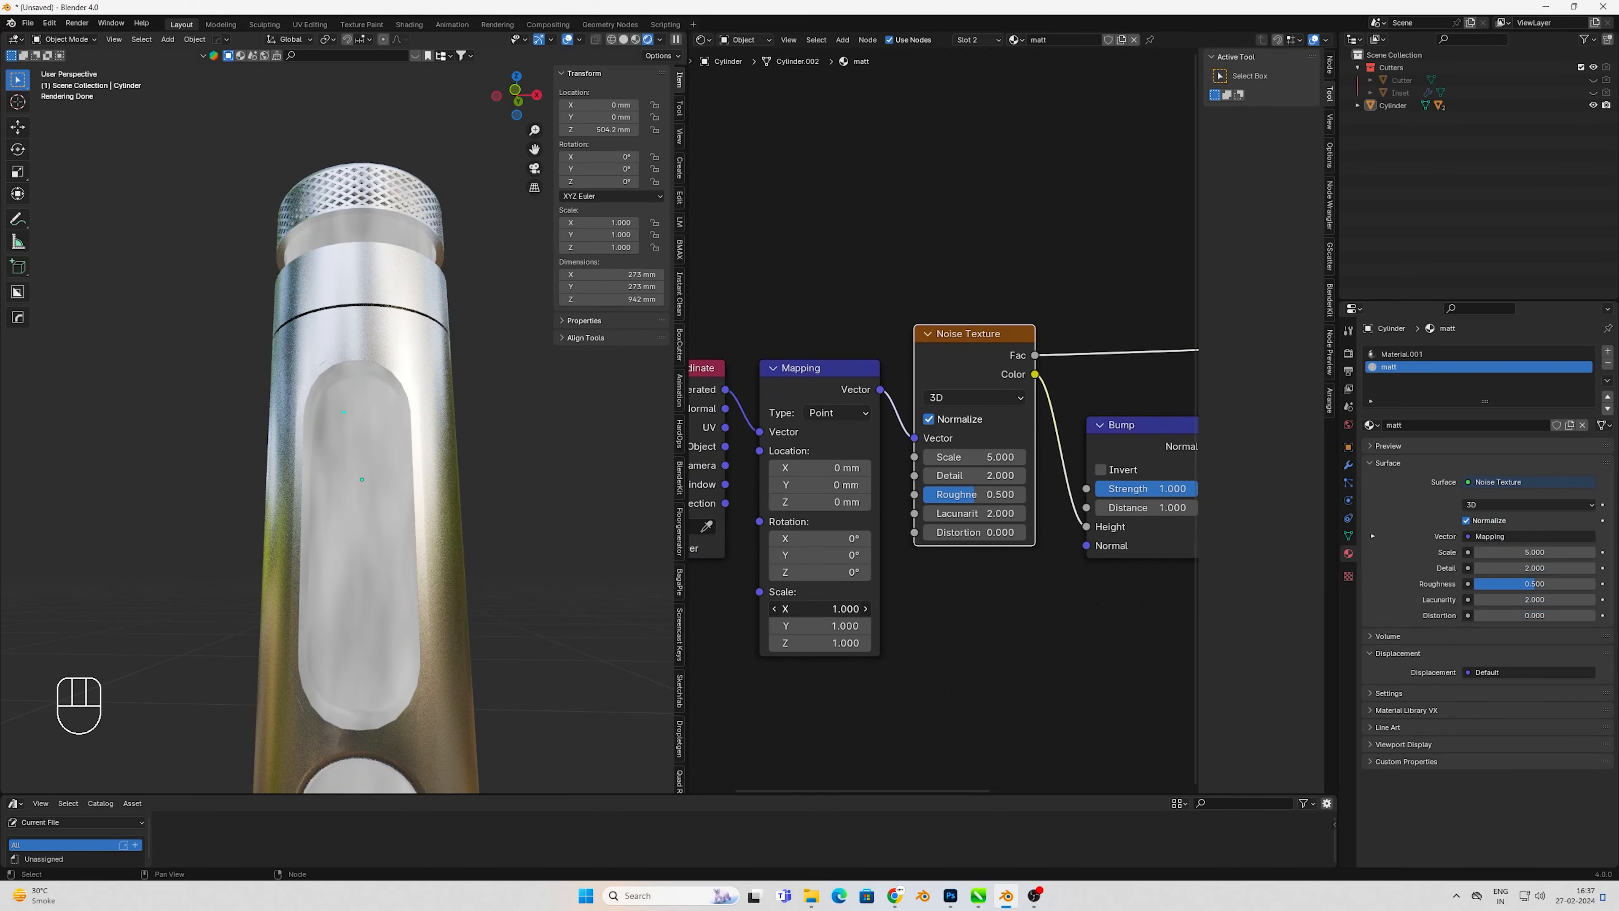
left_click_drag(835, 643, 836, 610)
type("5")
key("Return")
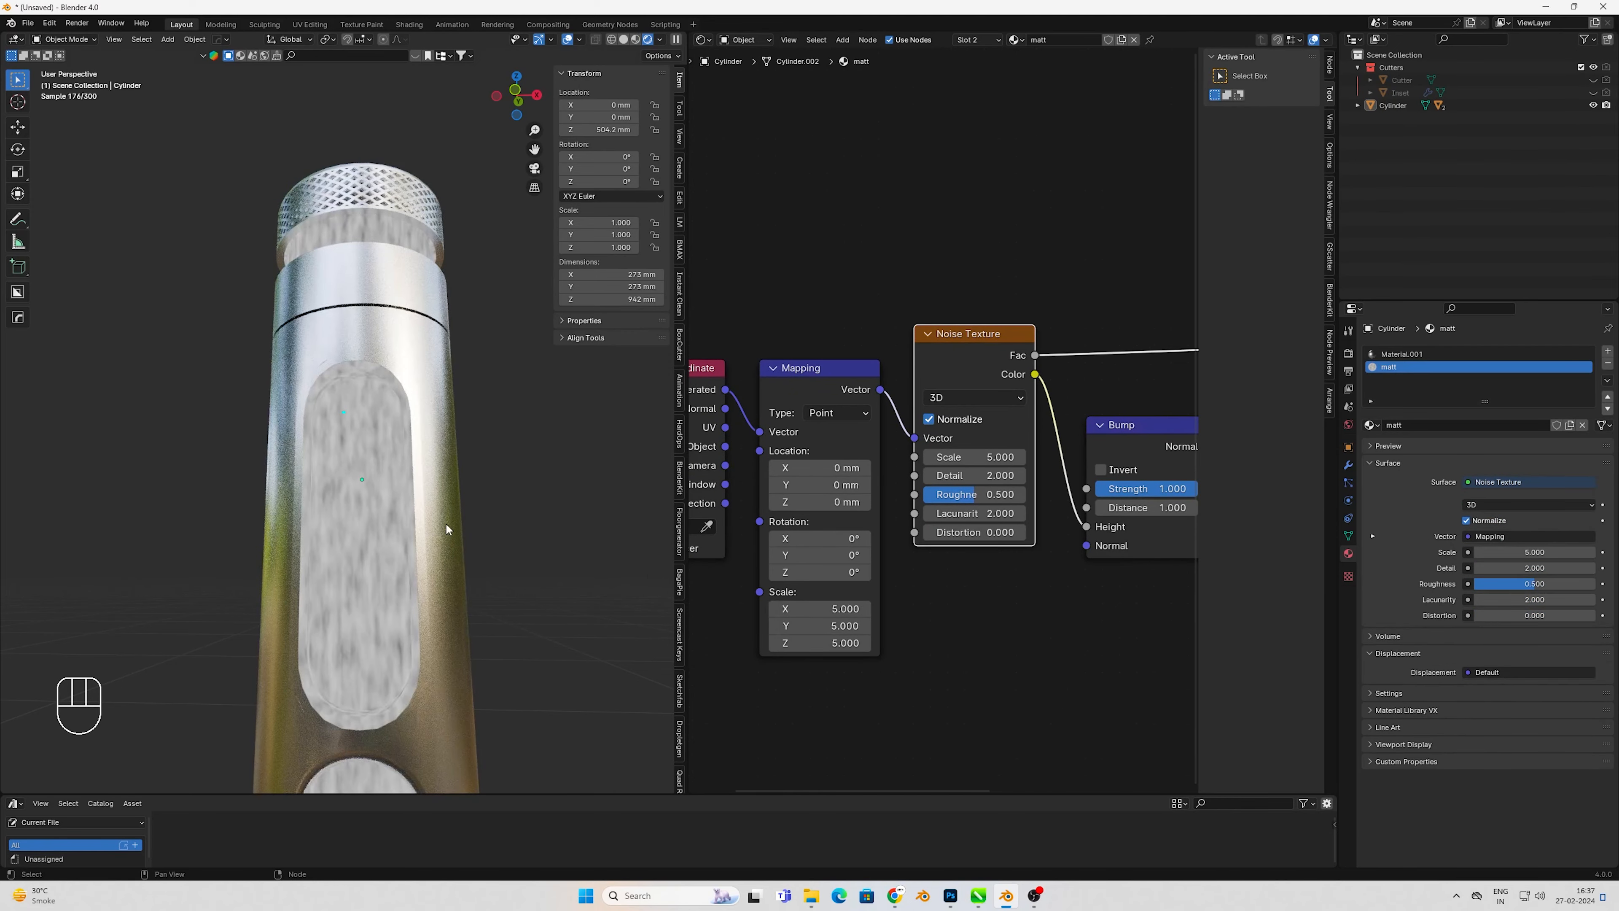
- Raise the Mapping X scale to 35 and reconnect the Principled BSDF to the material output
scroll(456, 508, "down", 3)
scroll(456, 507, "up", 2)
left_click_drag(832, 607, 1023, 607)
middle_click_drag(833, 607, 649, 623)
left_click(1110, 319, "ctrl+shift")
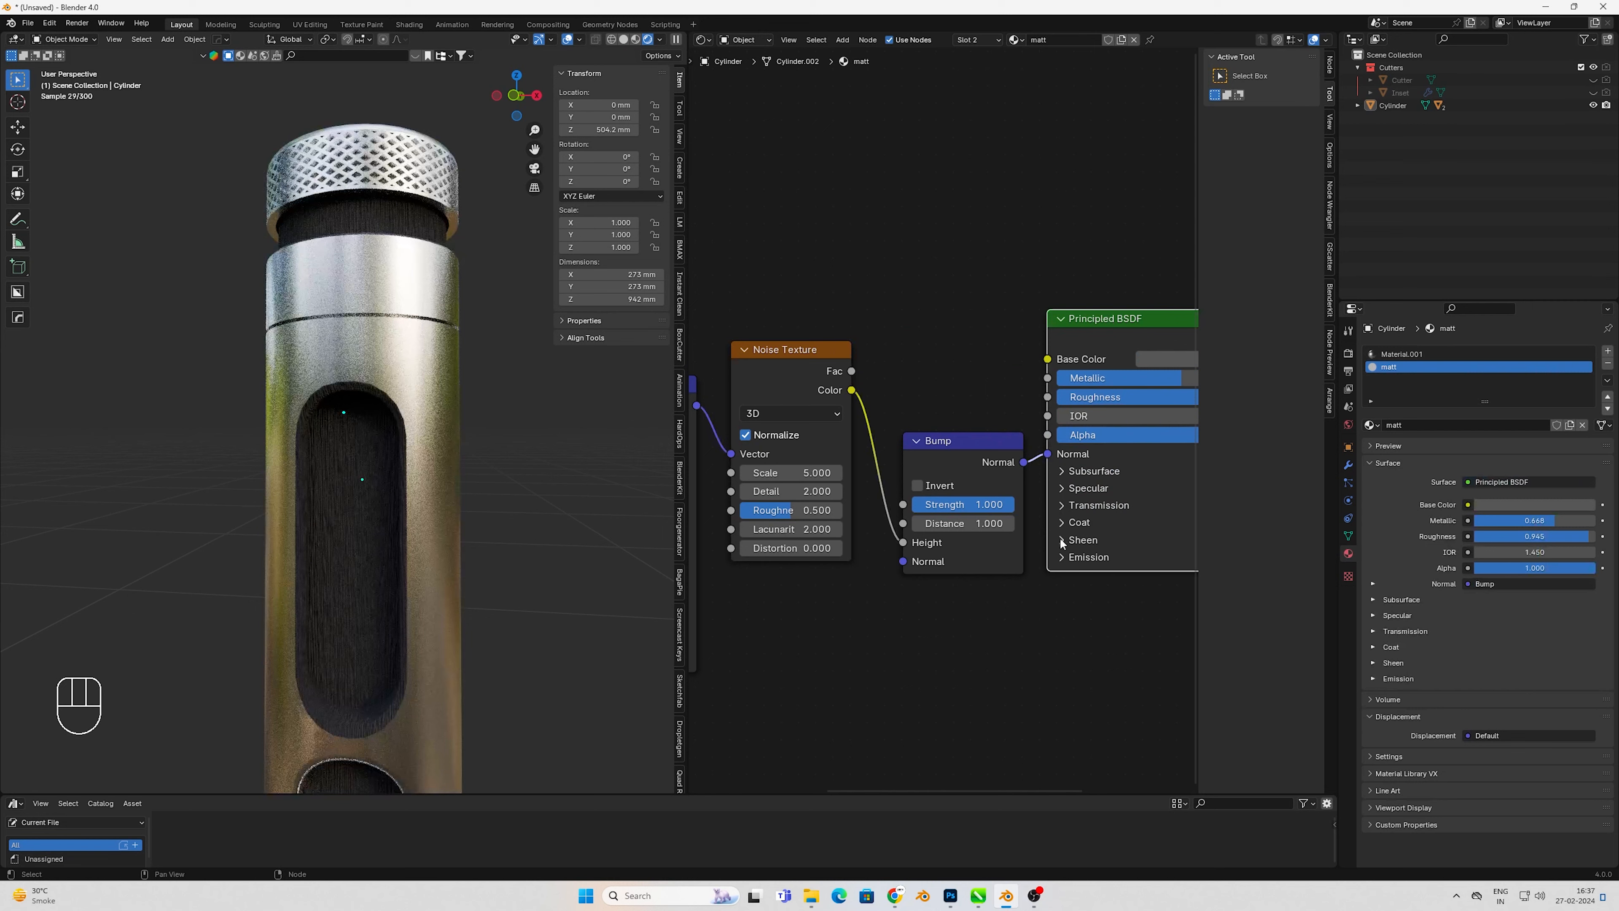
- Set the Bump node's strength and distance to 0.2
middle_click_drag(1061, 543, 951, 553)
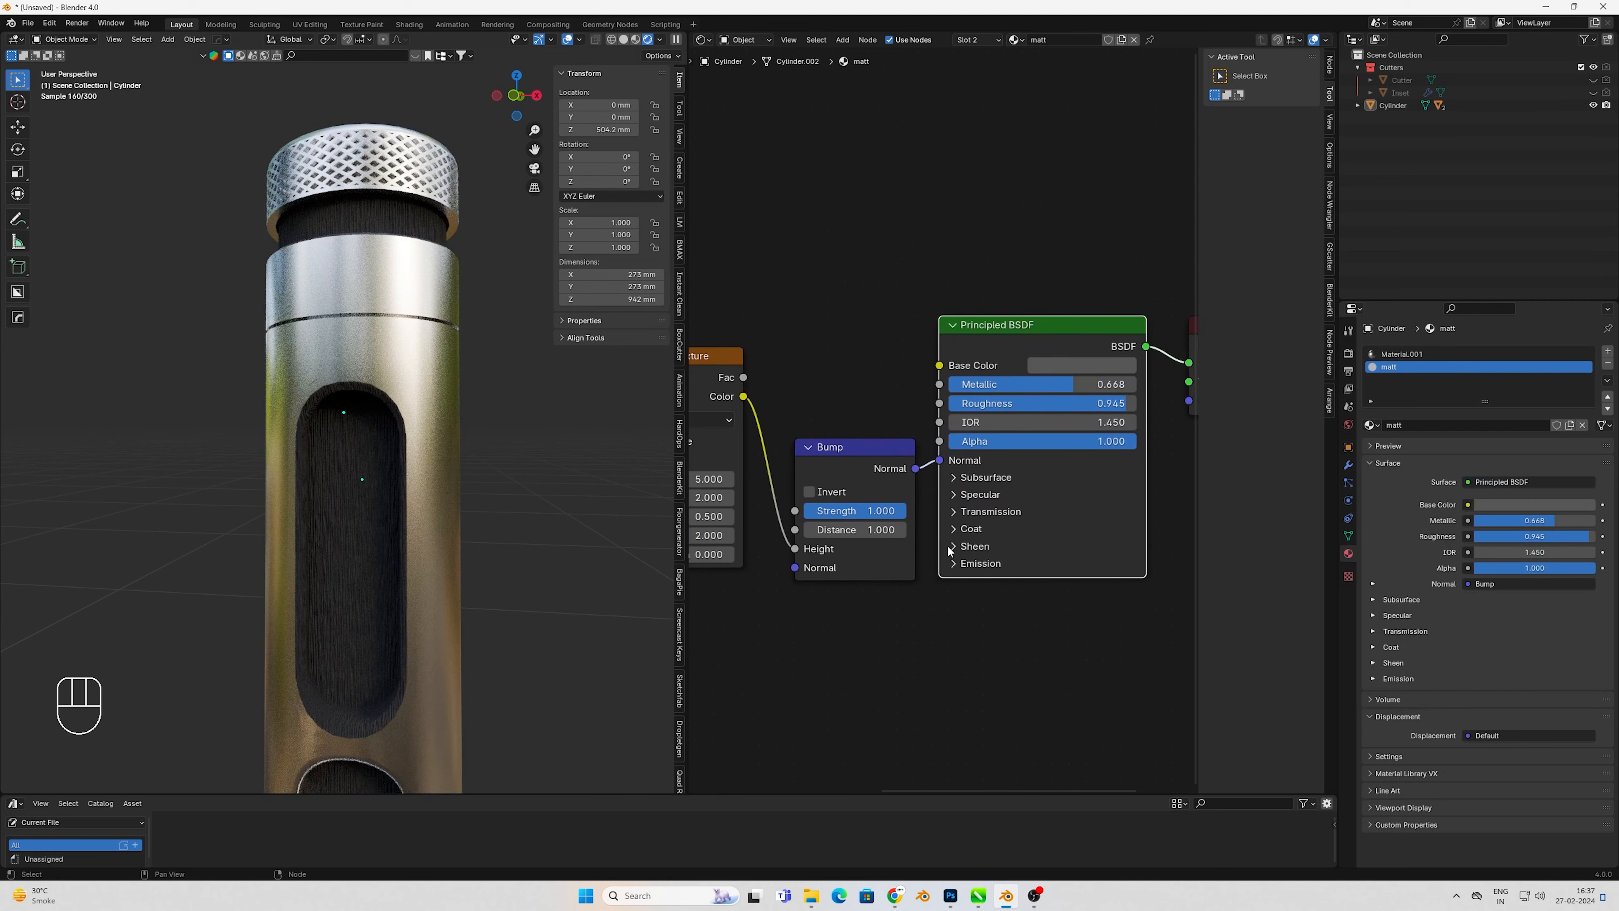
left_click(878, 513)
type(".2")
key("Return")
- Reduce the Mapping X scale to 9.31 and check the slot's surface and the whole body in the rendered view
middle_click_drag(841, 575, 1103, 552)
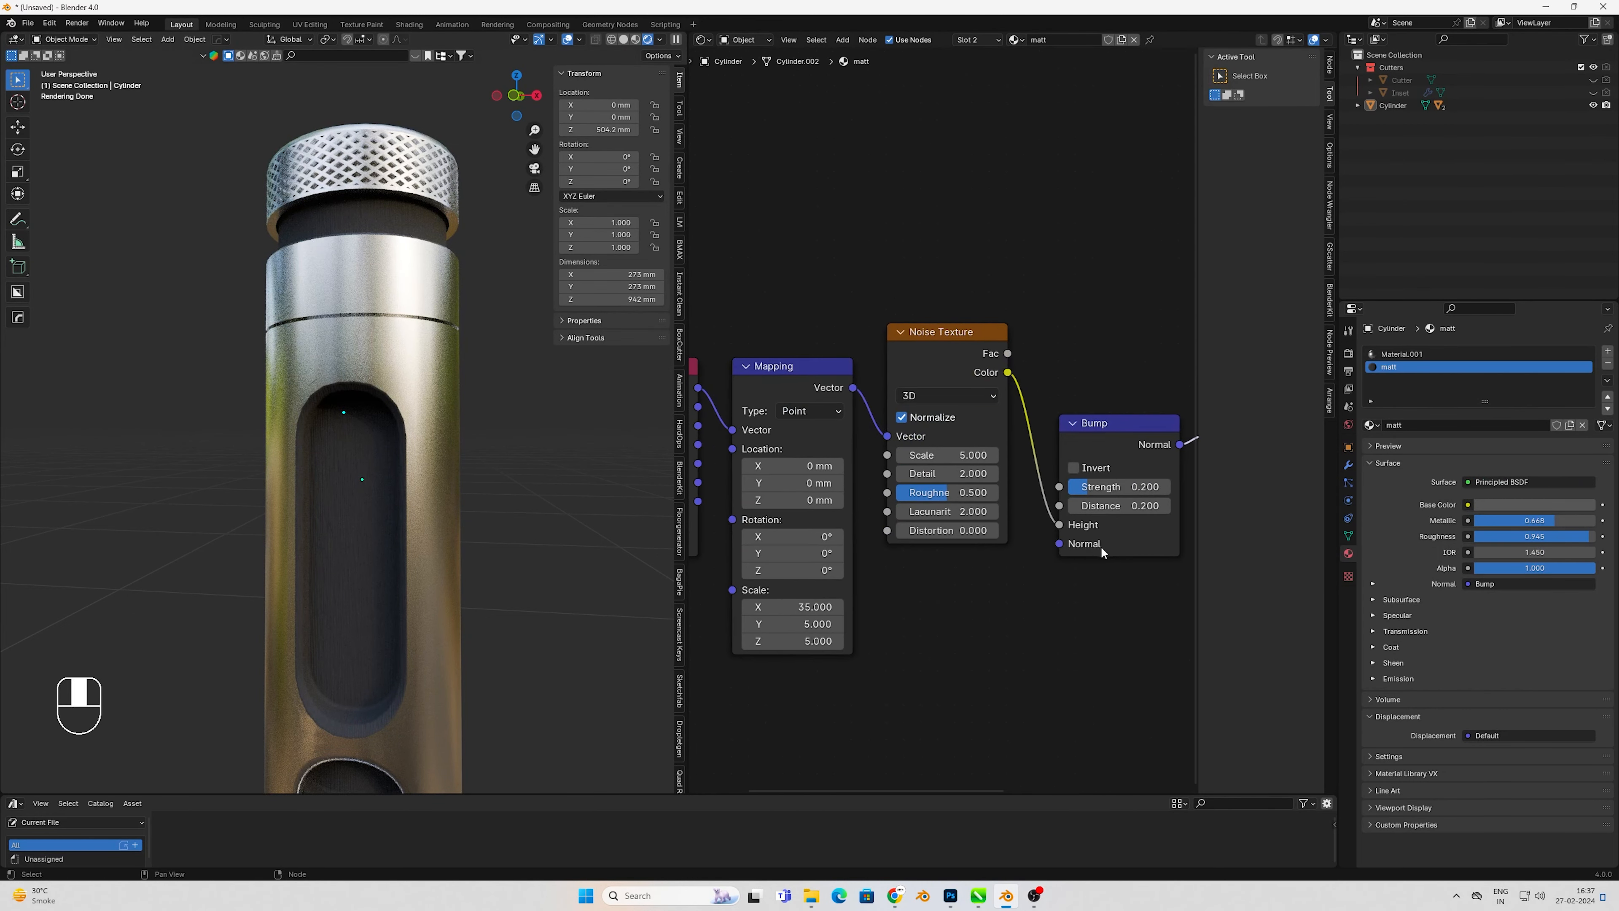
scroll(914, 612, "up", 1)
left_click_drag(791, 622, 781, 622, "shift")
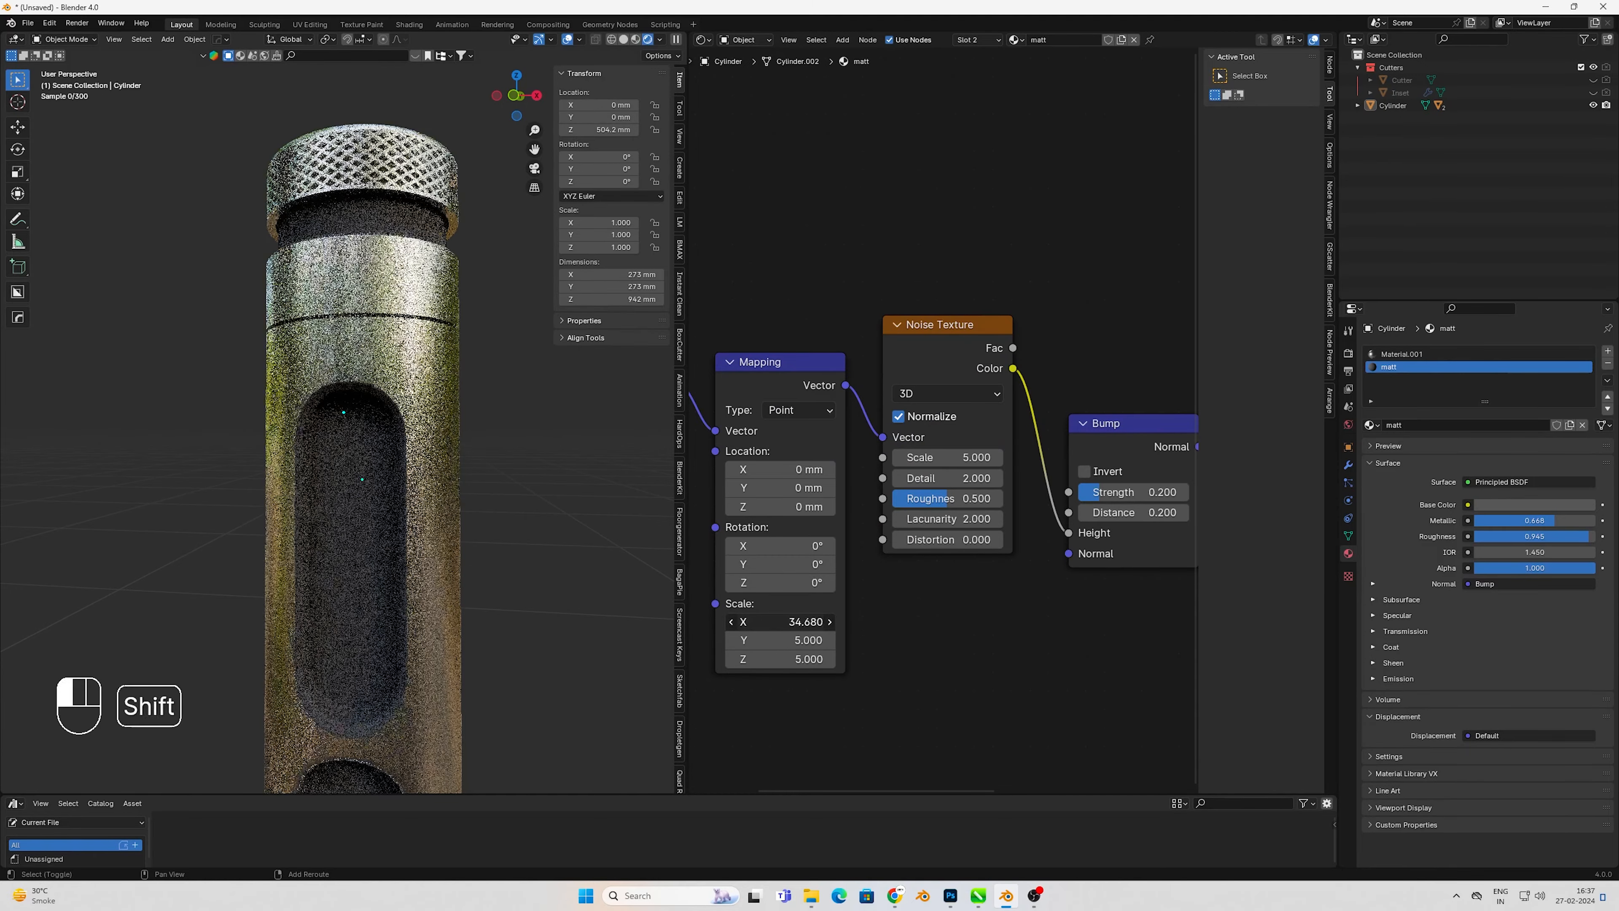
scroll(356, 601, "up", 2)
middle_click_drag(418, 479, 450, 342, "shift")
scroll(452, 524, "up", 3)
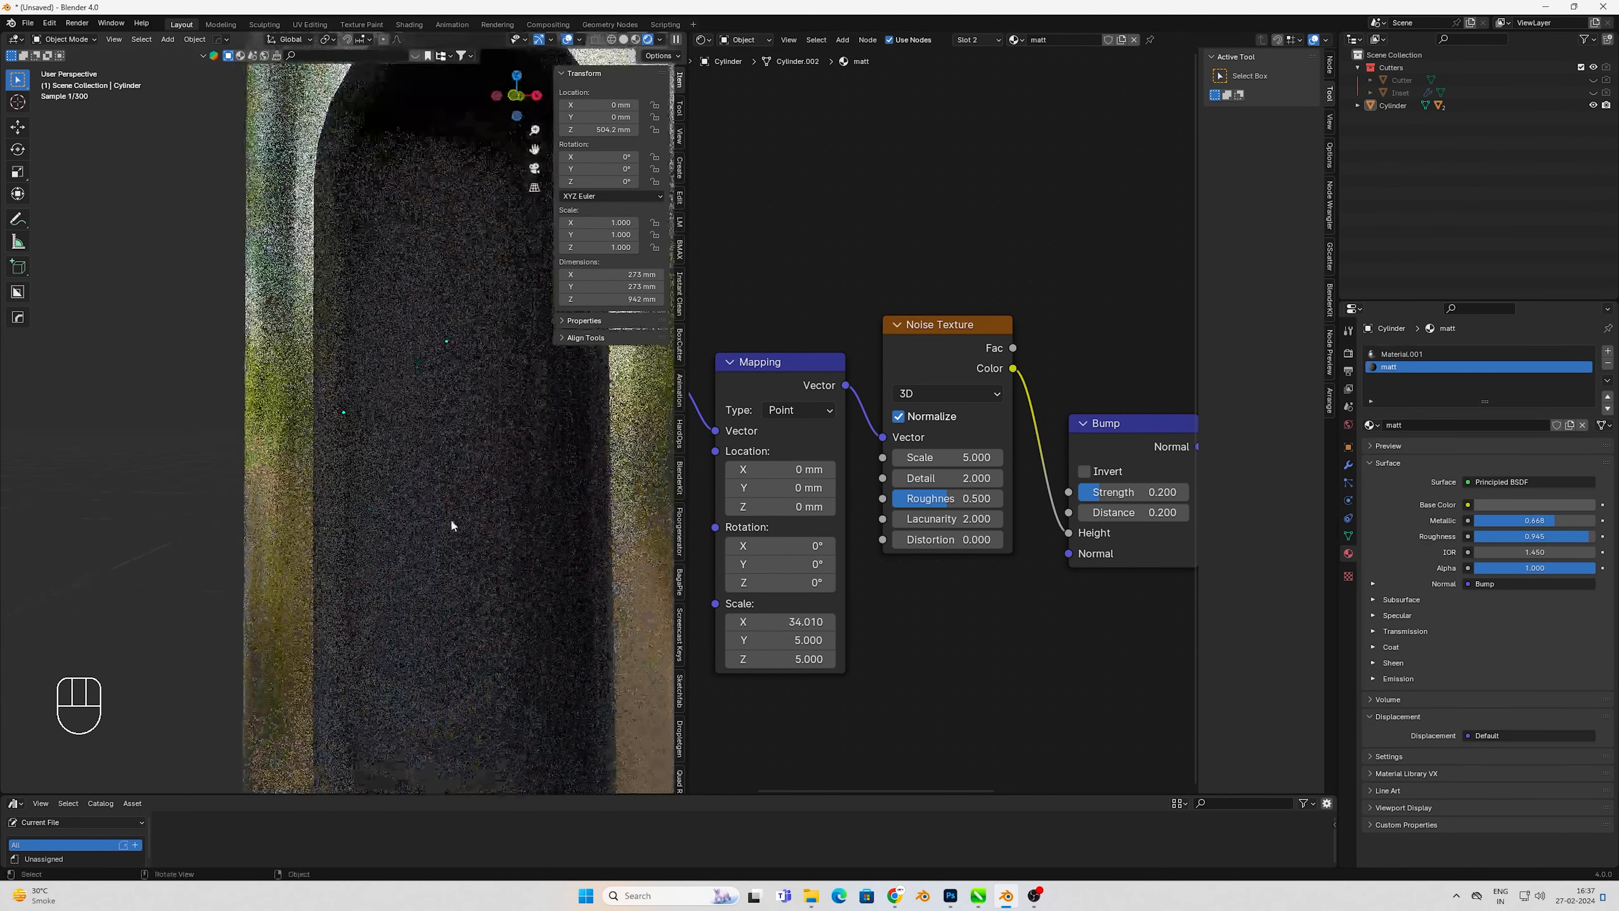
left_click_drag(810, 622, 752, 622)
left_click_drag(780, 622, 735, 622)
scroll(376, 542, "down", 10)
middle_click_drag(512, 569, 560, 579)
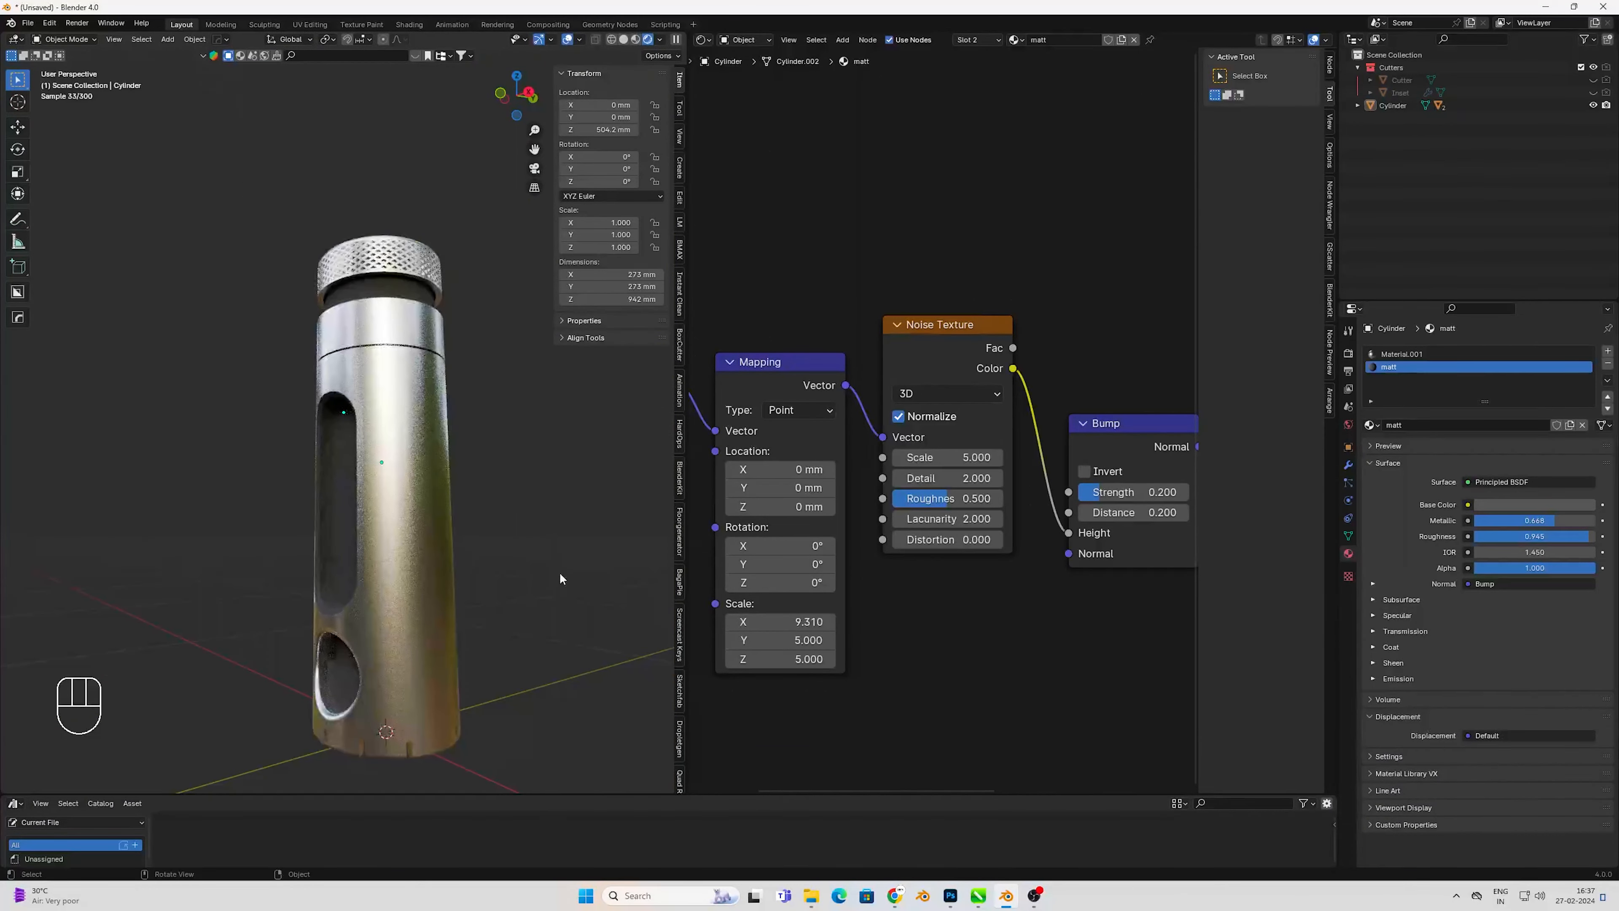
- In solid shading, add a camera and align it to the front view of the cylinder
key("KP_1")
middle_click_drag(316, 586, 308, 565, "shift")
key("z")
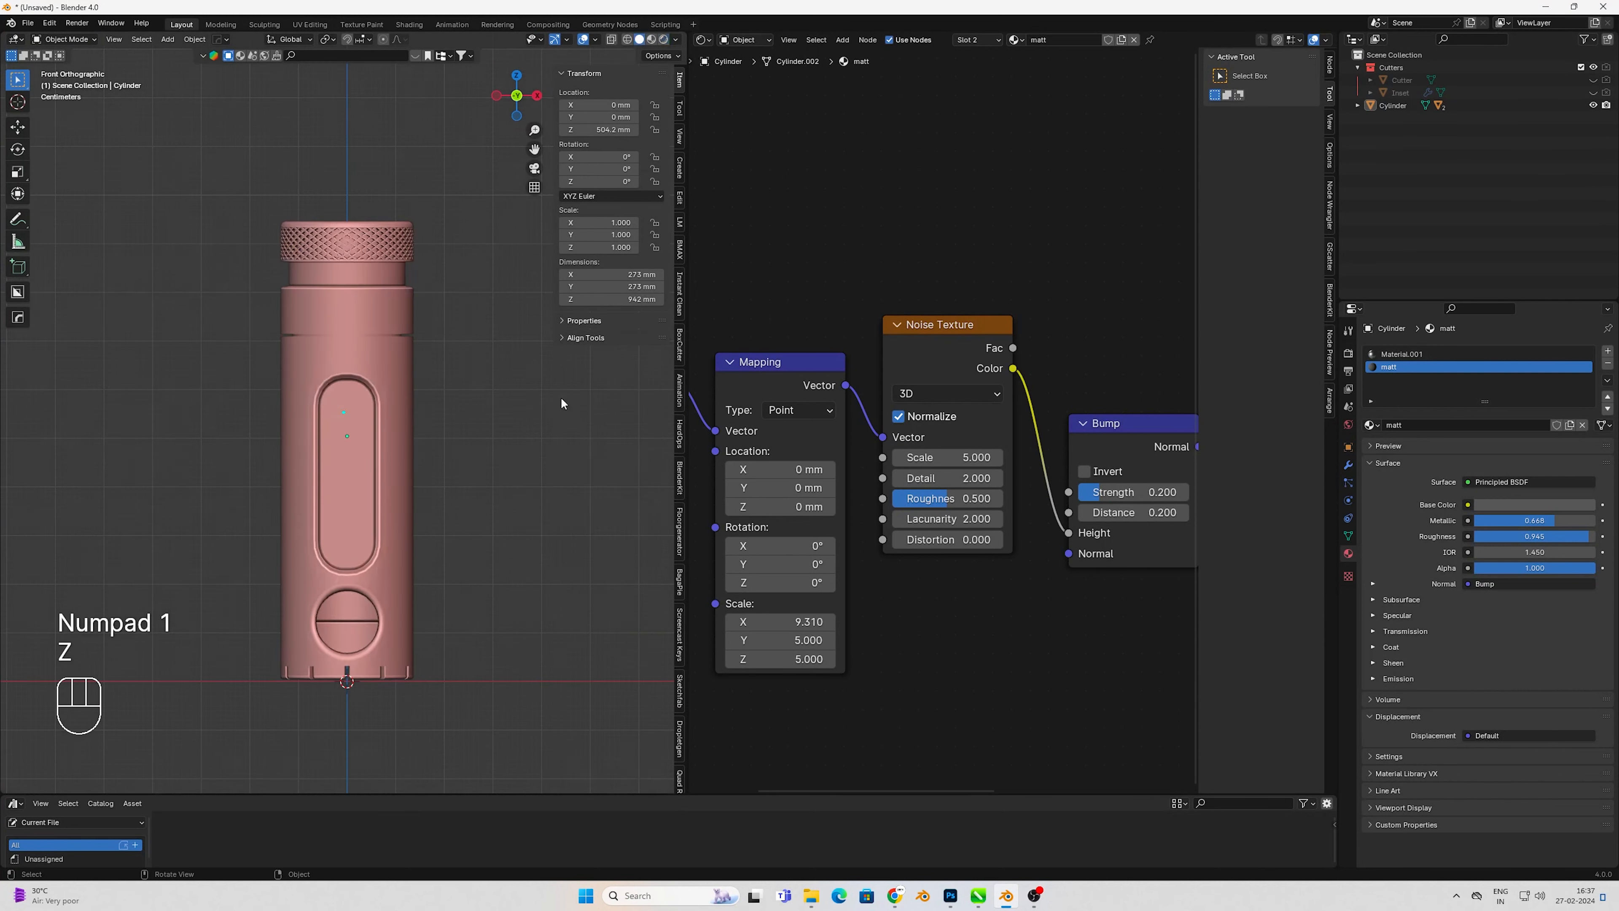
scroll(507, 500, "down", 2)
key("shift+a")
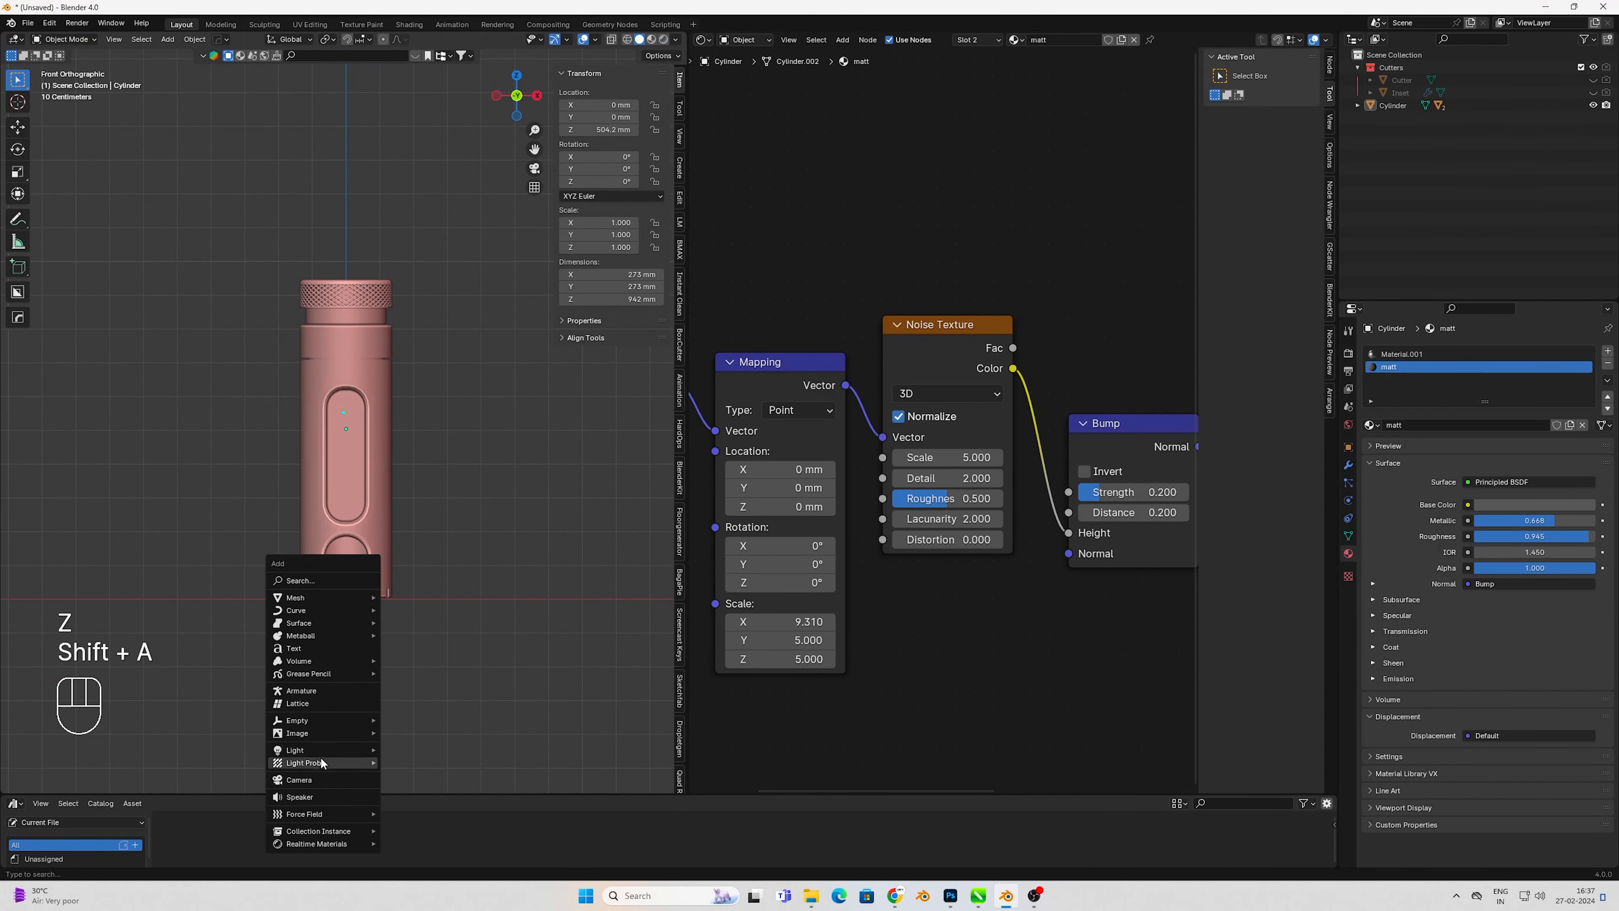
left_click(299, 779)
key("ctrl+alt+KP_0")
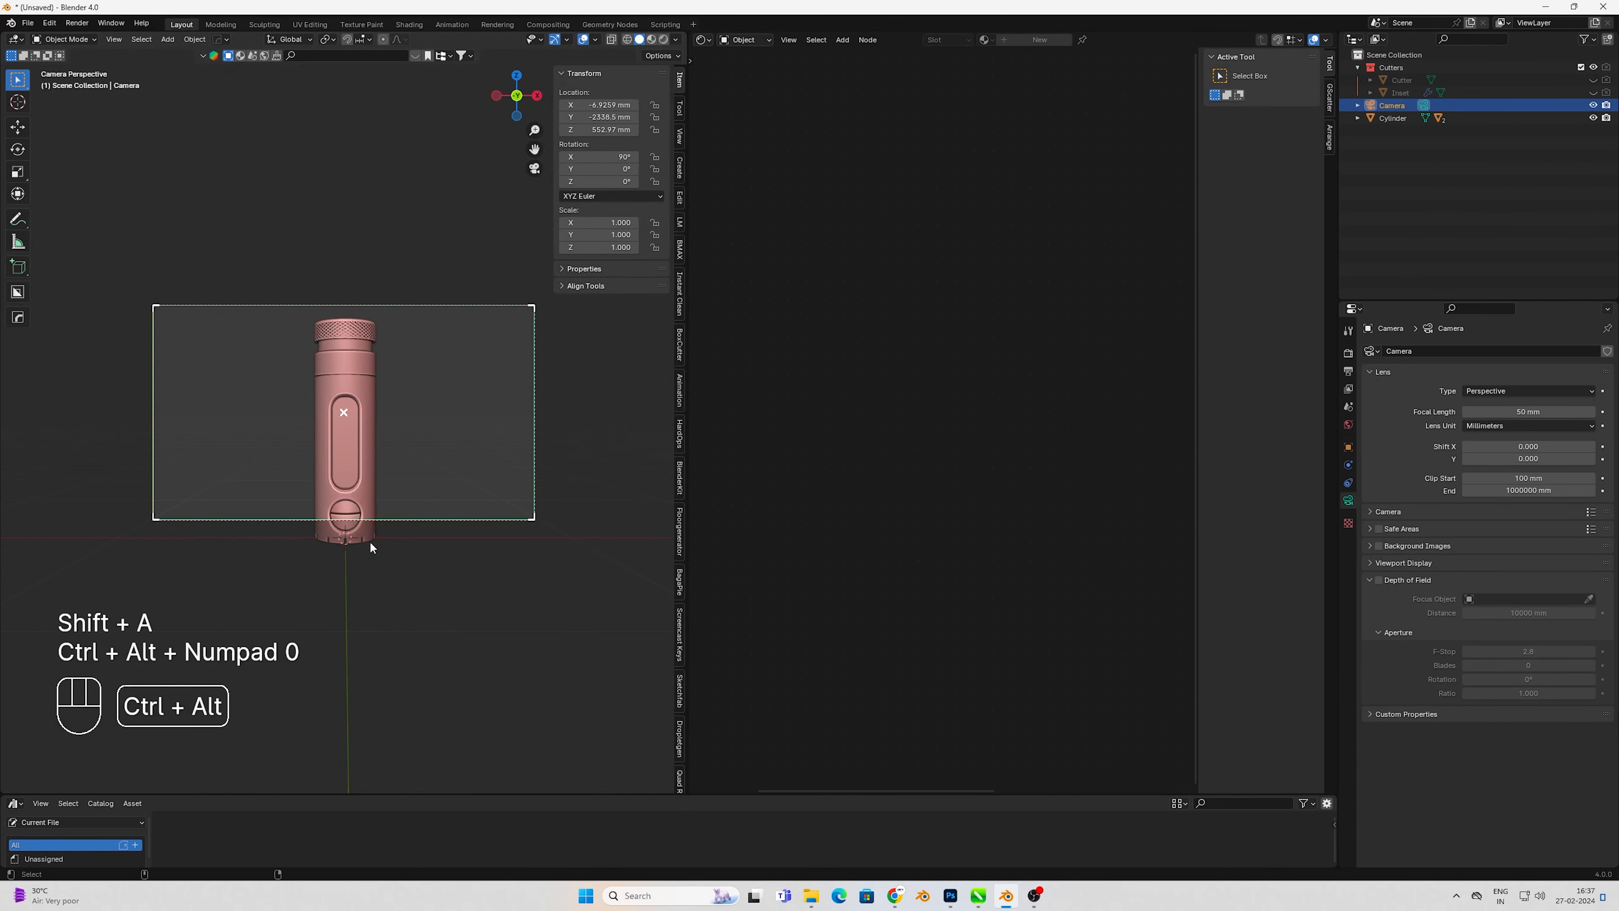
- Lower the camera about 91 mm along Z and set its focal length to 90 mm
key("g")
middle_click(398, 578, "shift")
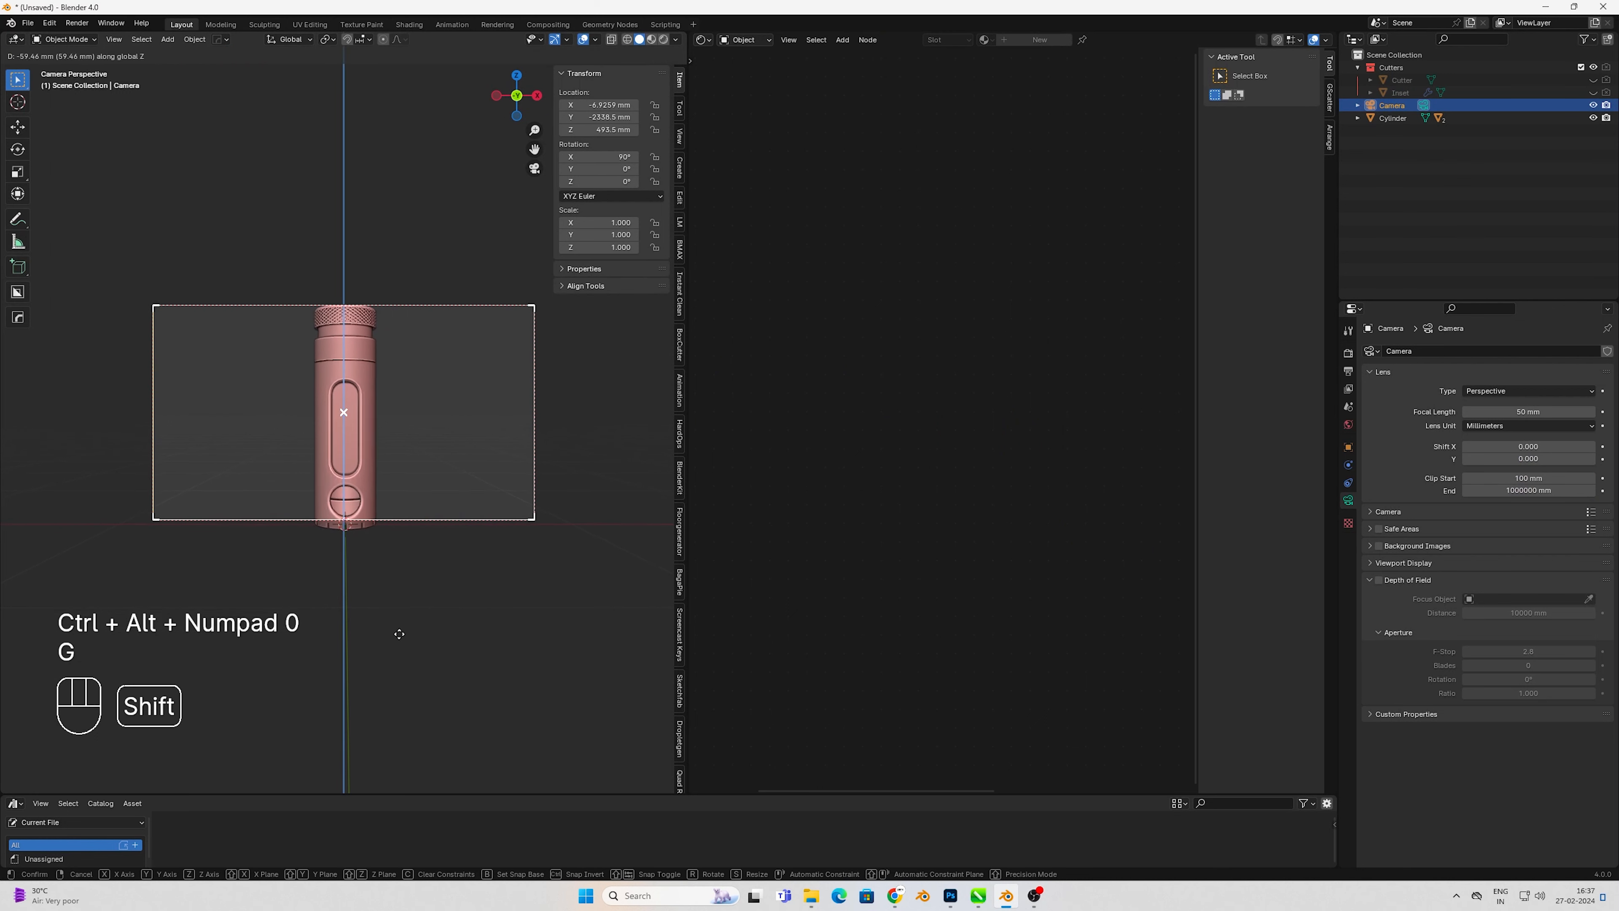
left_click(397, 661)
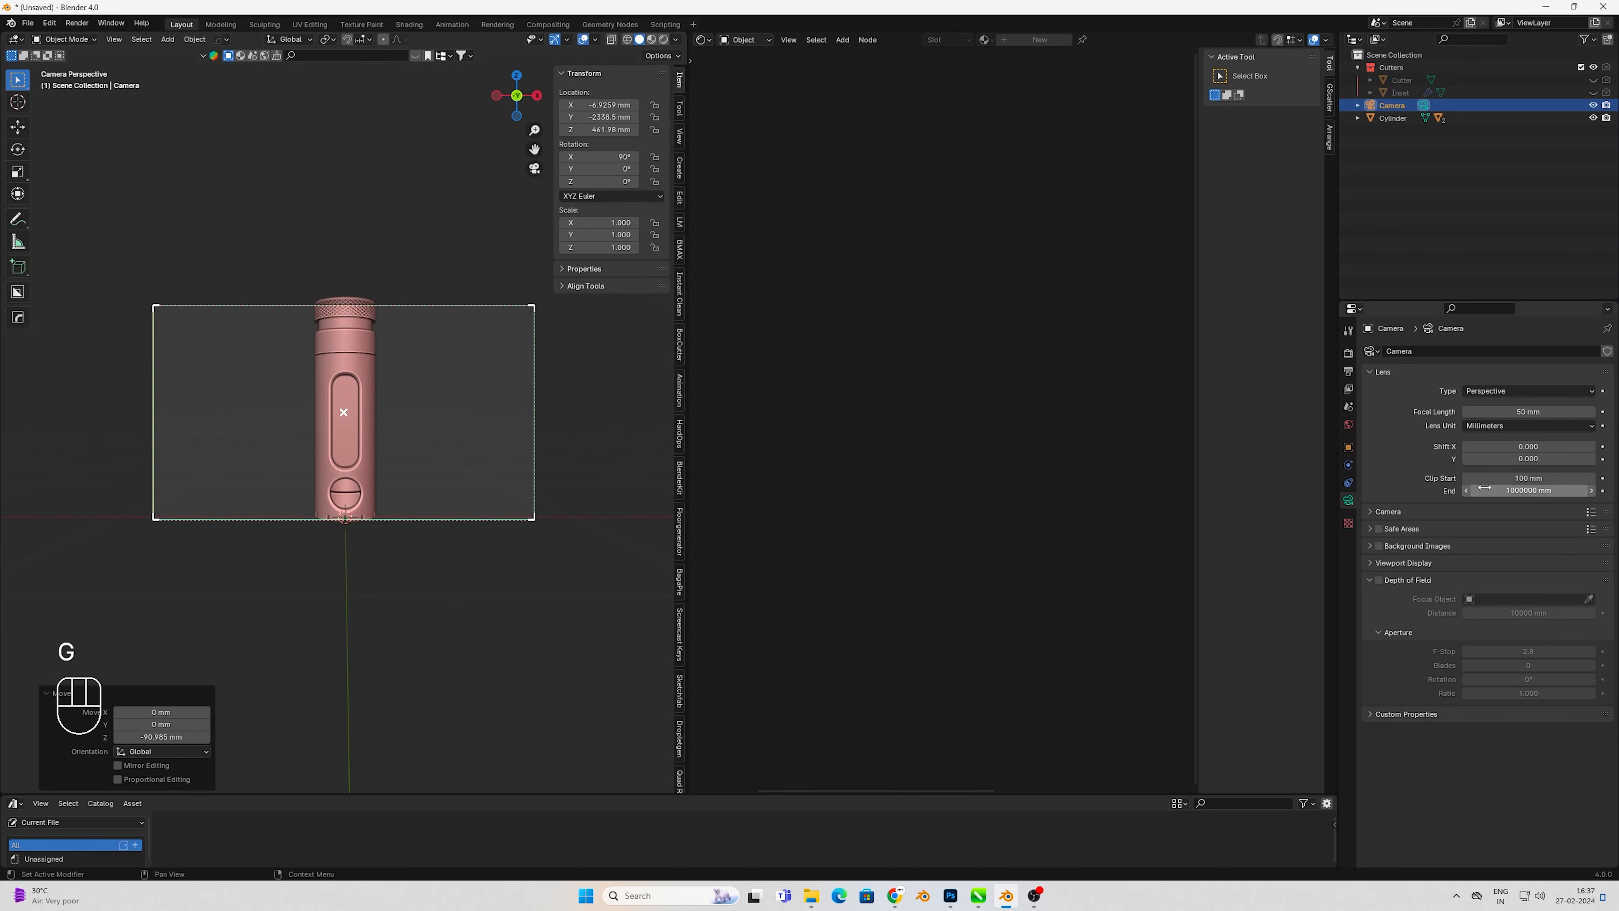
left_click(1521, 415)
type("90")
key("Return")
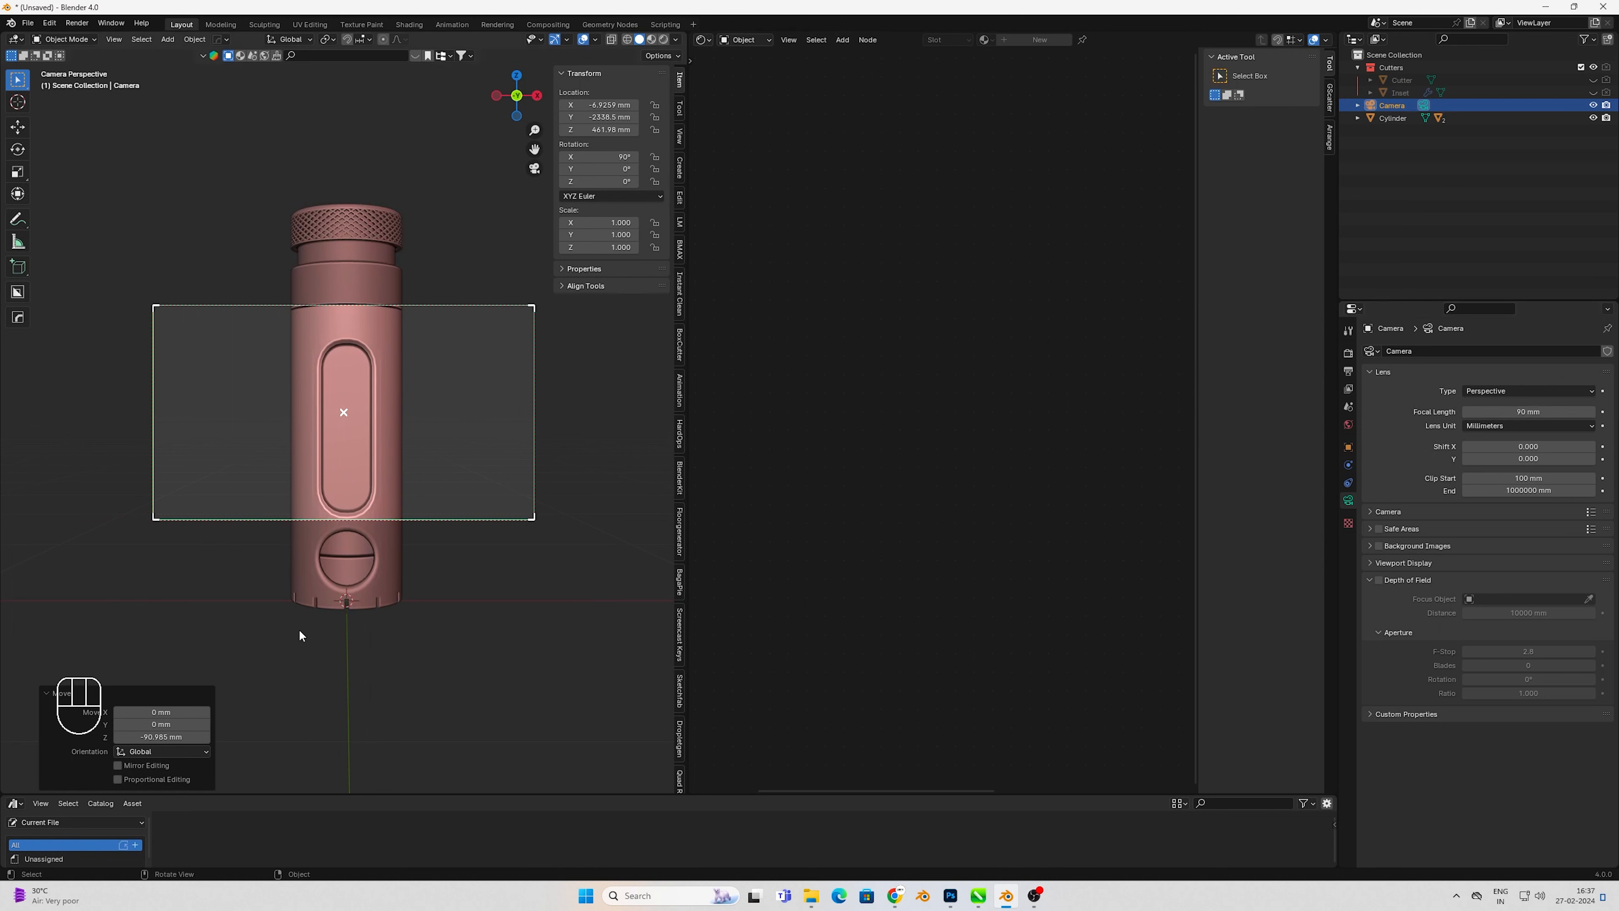
- Move the camera back about 1622 mm along the Y axis, away from the cylinder
key("g")
middle_click(299, 636)
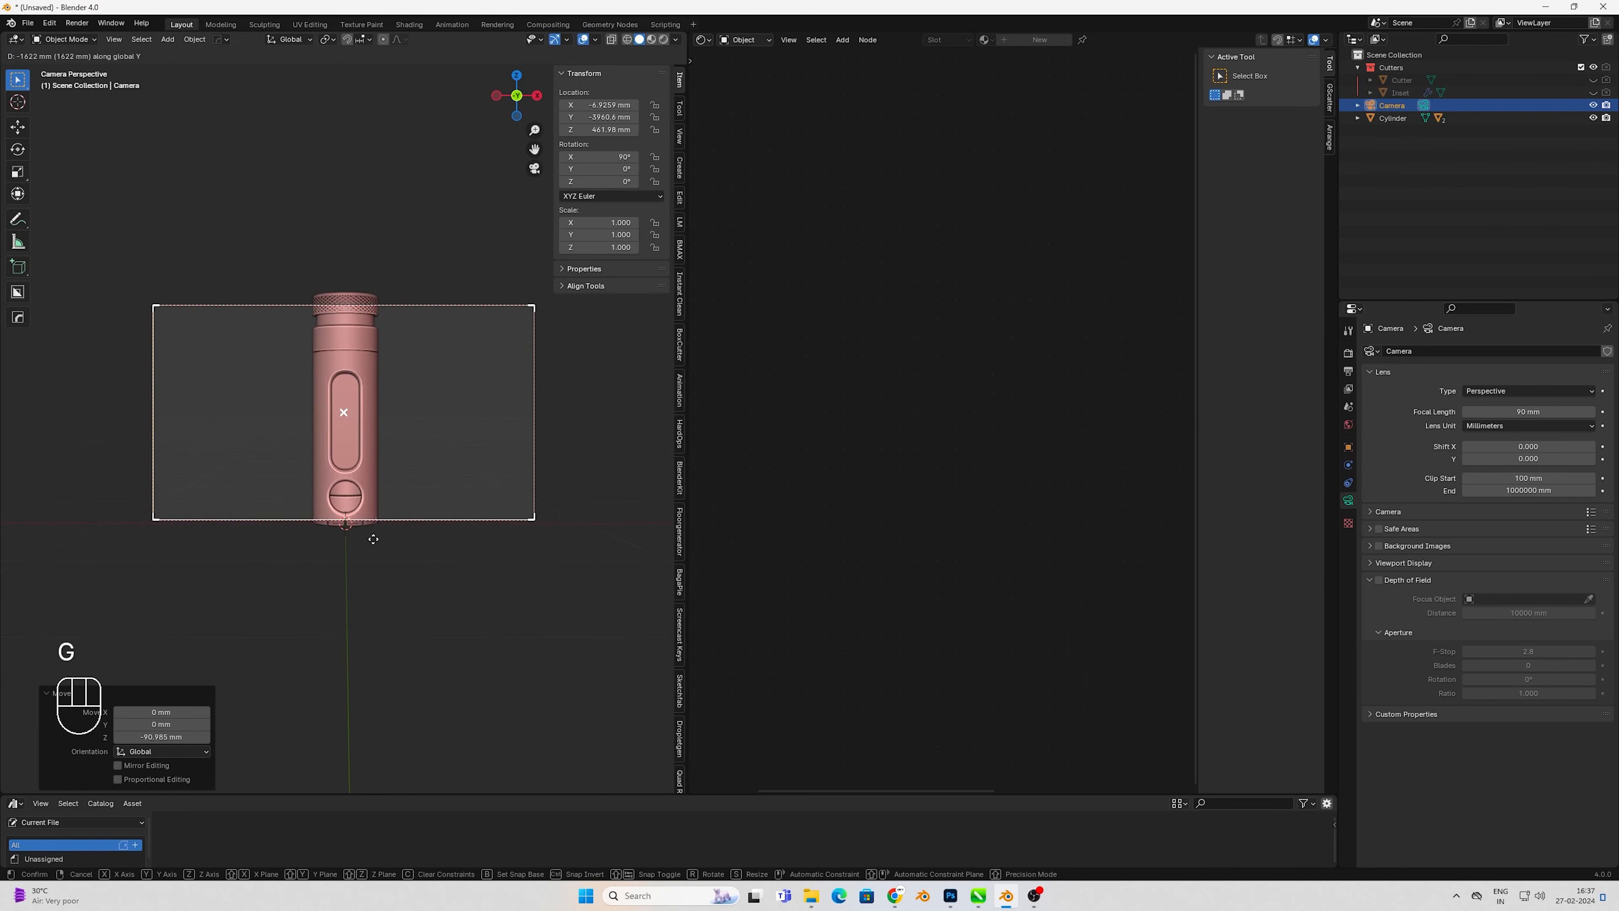
key("y")
key("y")
key("y")
left_click(373, 538)
- Open the render settings and change the shader editor area to a 3D viewport
left_click(1349, 353)
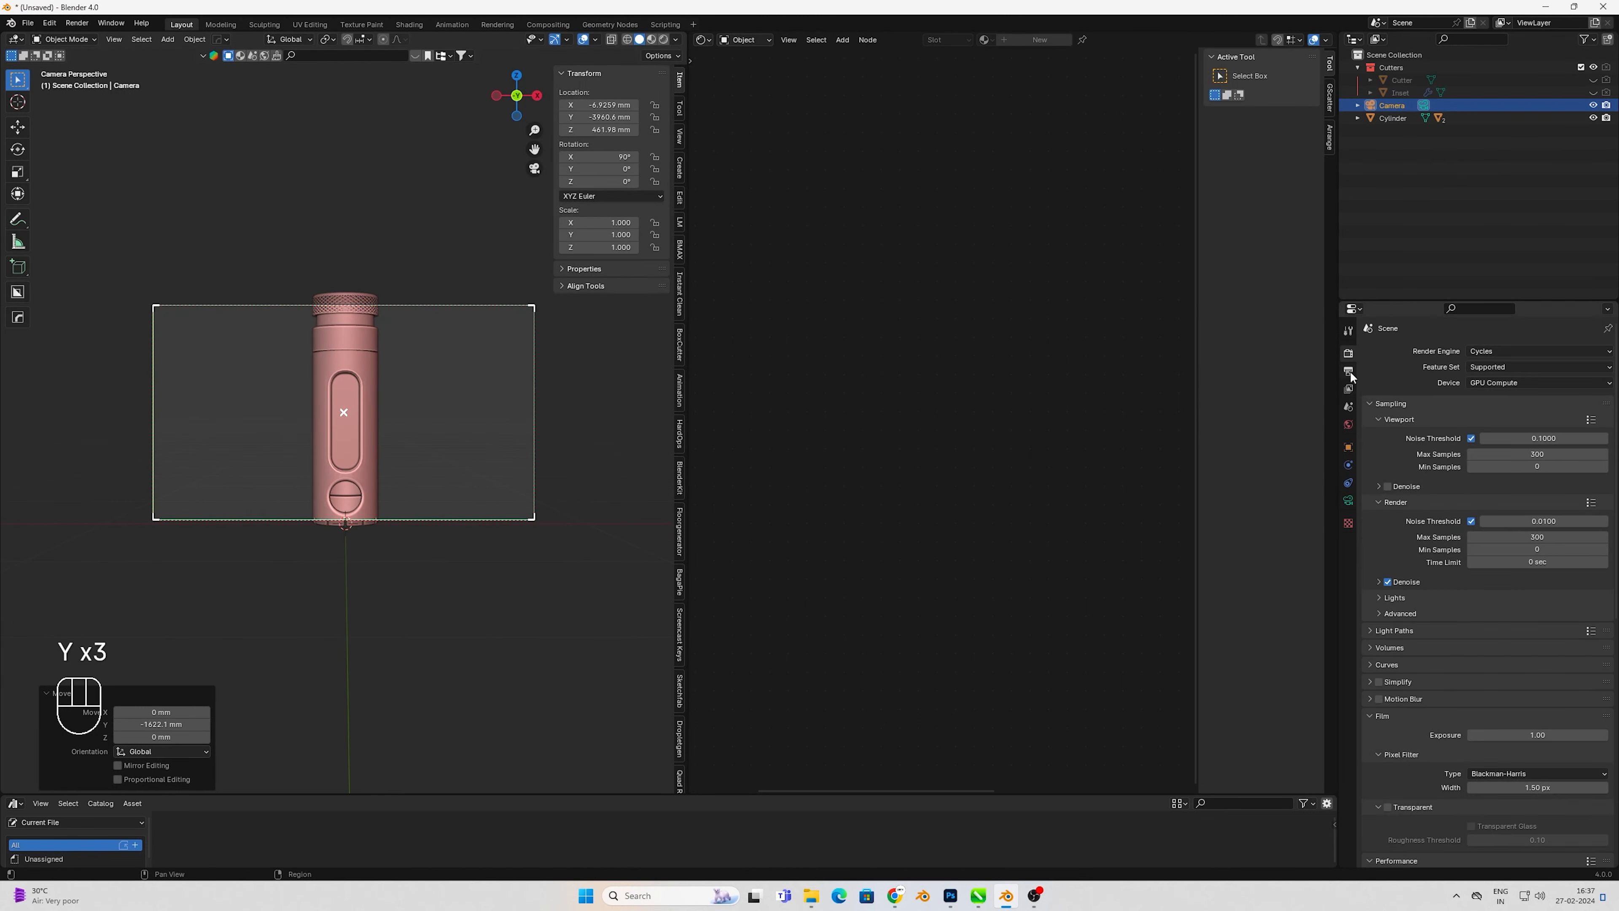
left_click(703, 40)
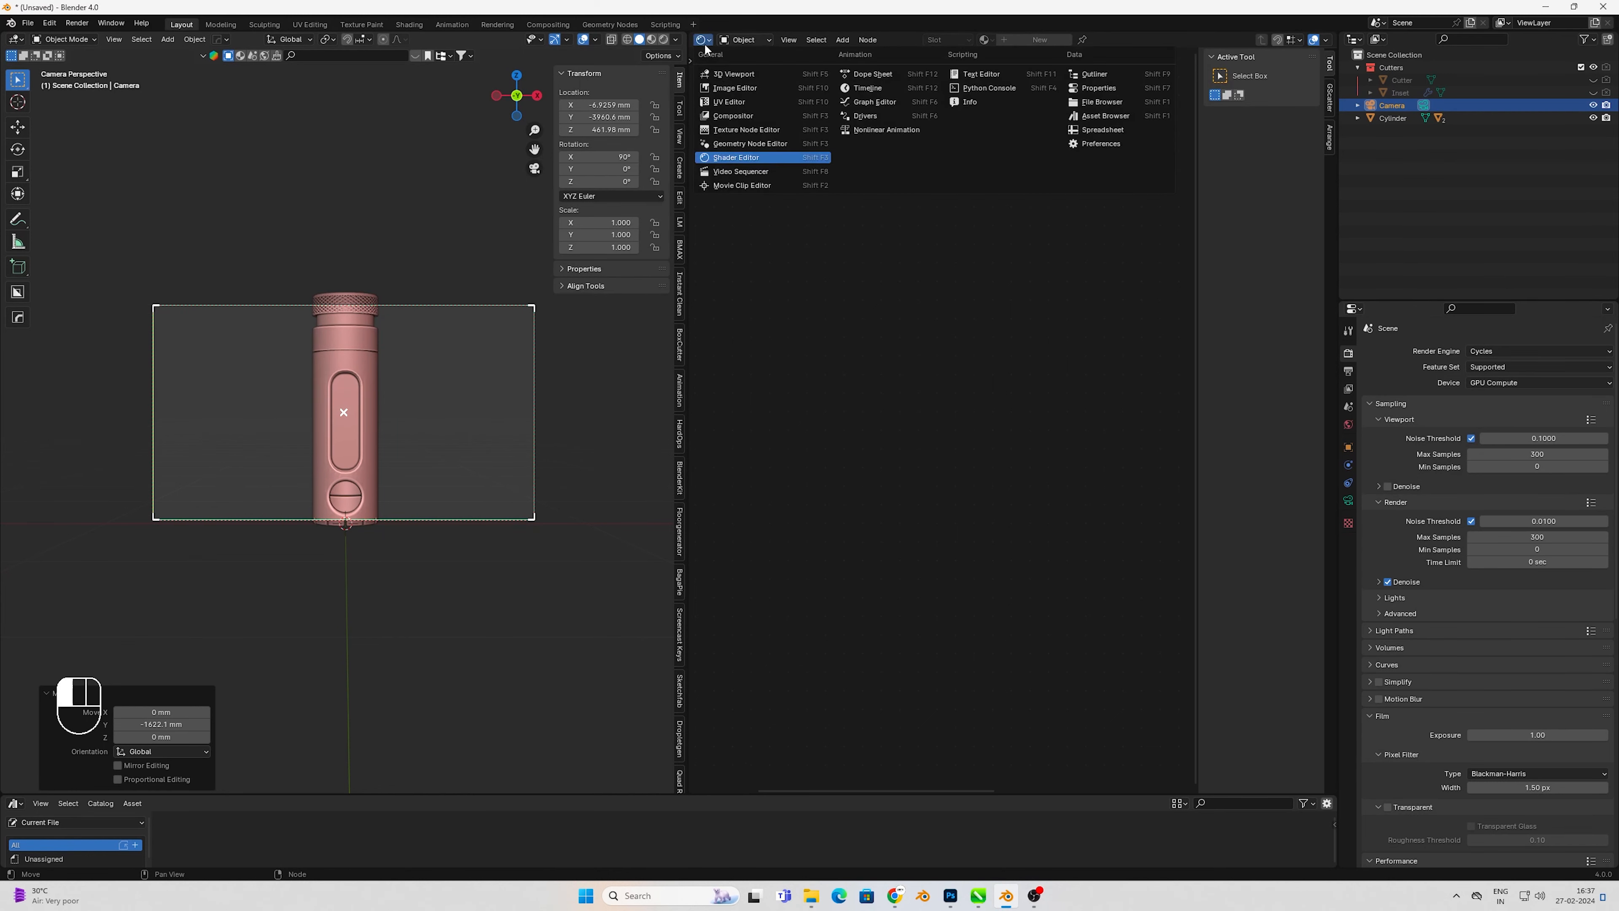
left_click(722, 74)
scroll(978, 471, "up", 1)
- Select the cylinder and rotate it about -47.7° around the Y axis
left_click(1076, 598)
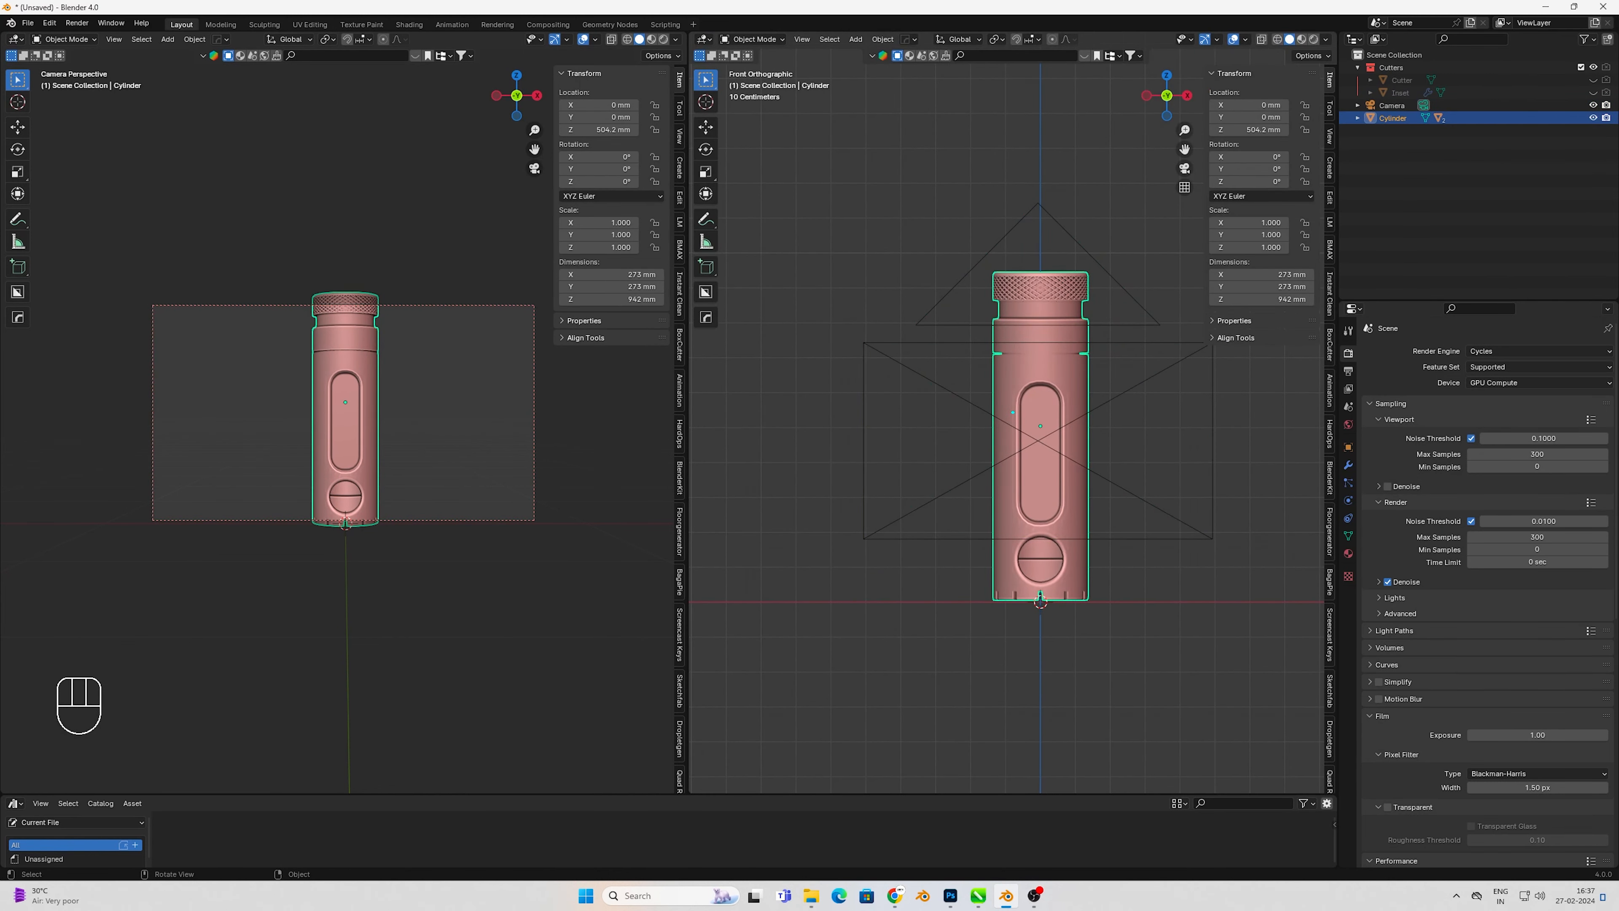
key("r")
key("z")
key("r")
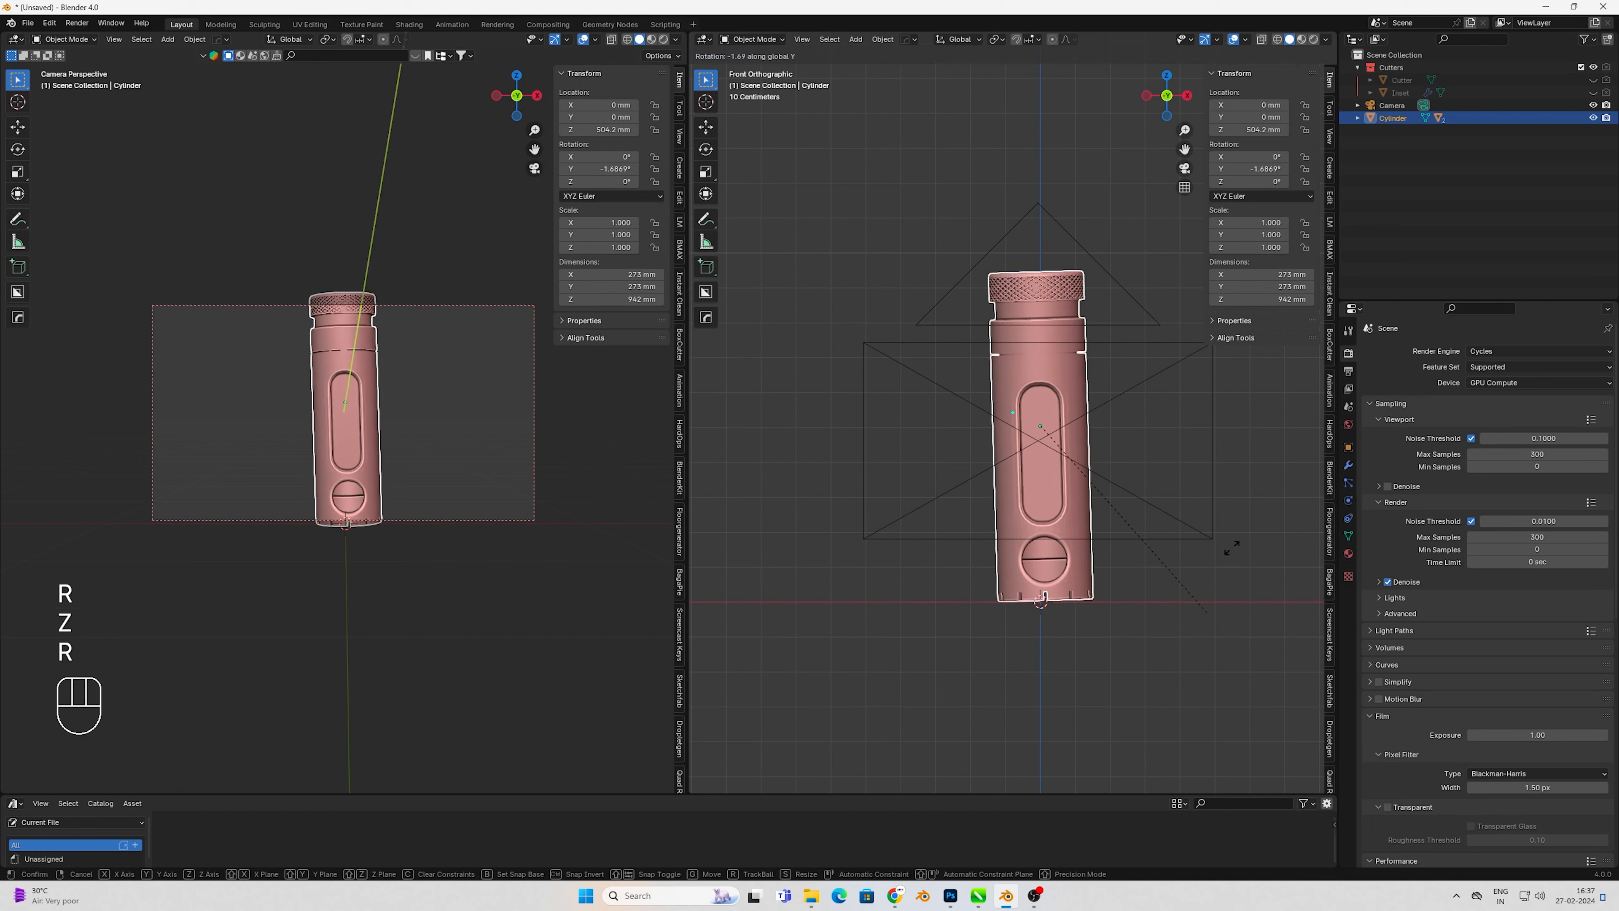
left_click(1170, 449)
- Lower the cylinder about 45 mm along Z and rotate it about 21.8° around the global Z axis
key("g")
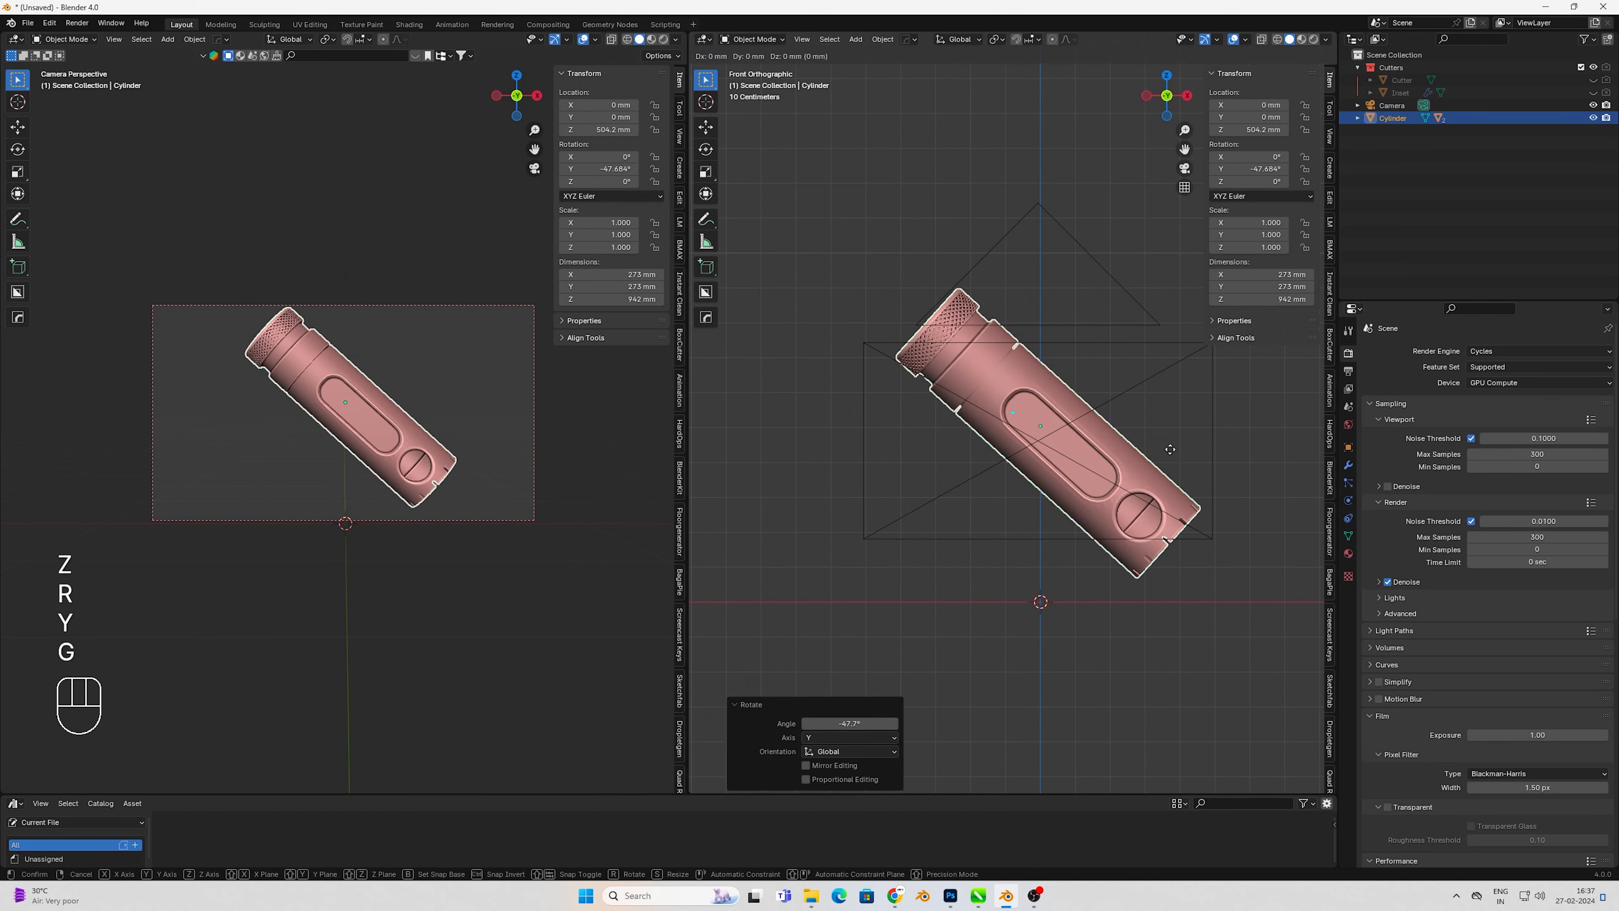
key("z")
key("z")
left_click(1149, 520)
key("r")
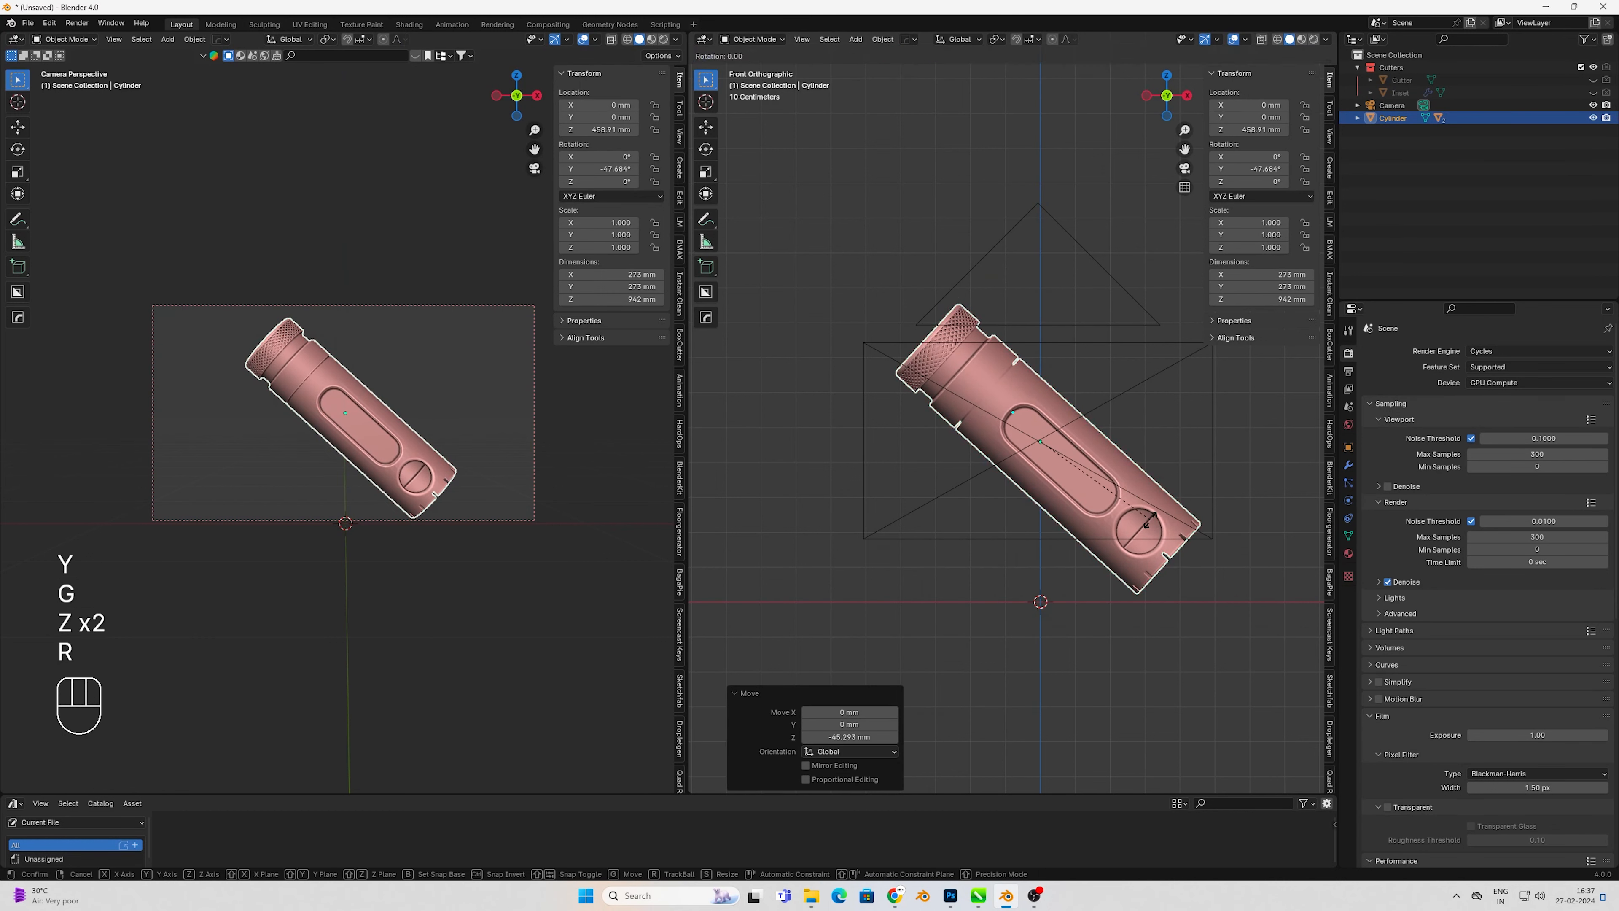
key("z")
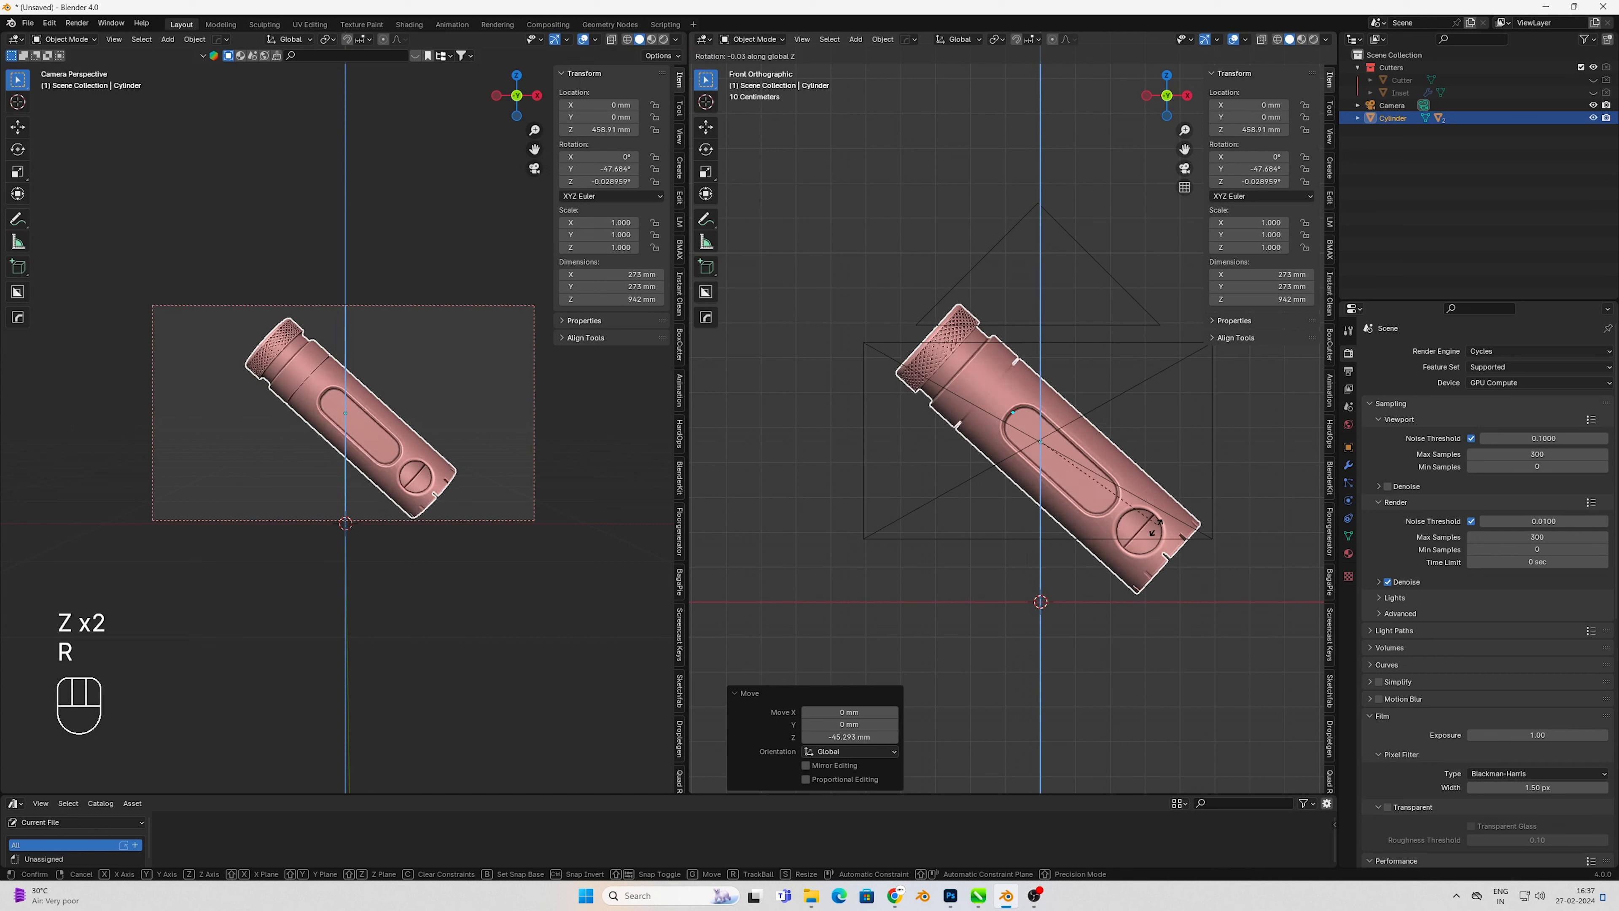
left_click(1139, 597)
- Rotate the cylinder about -15.2° around its local X axis and turn it slightly further around global Z
key("r")
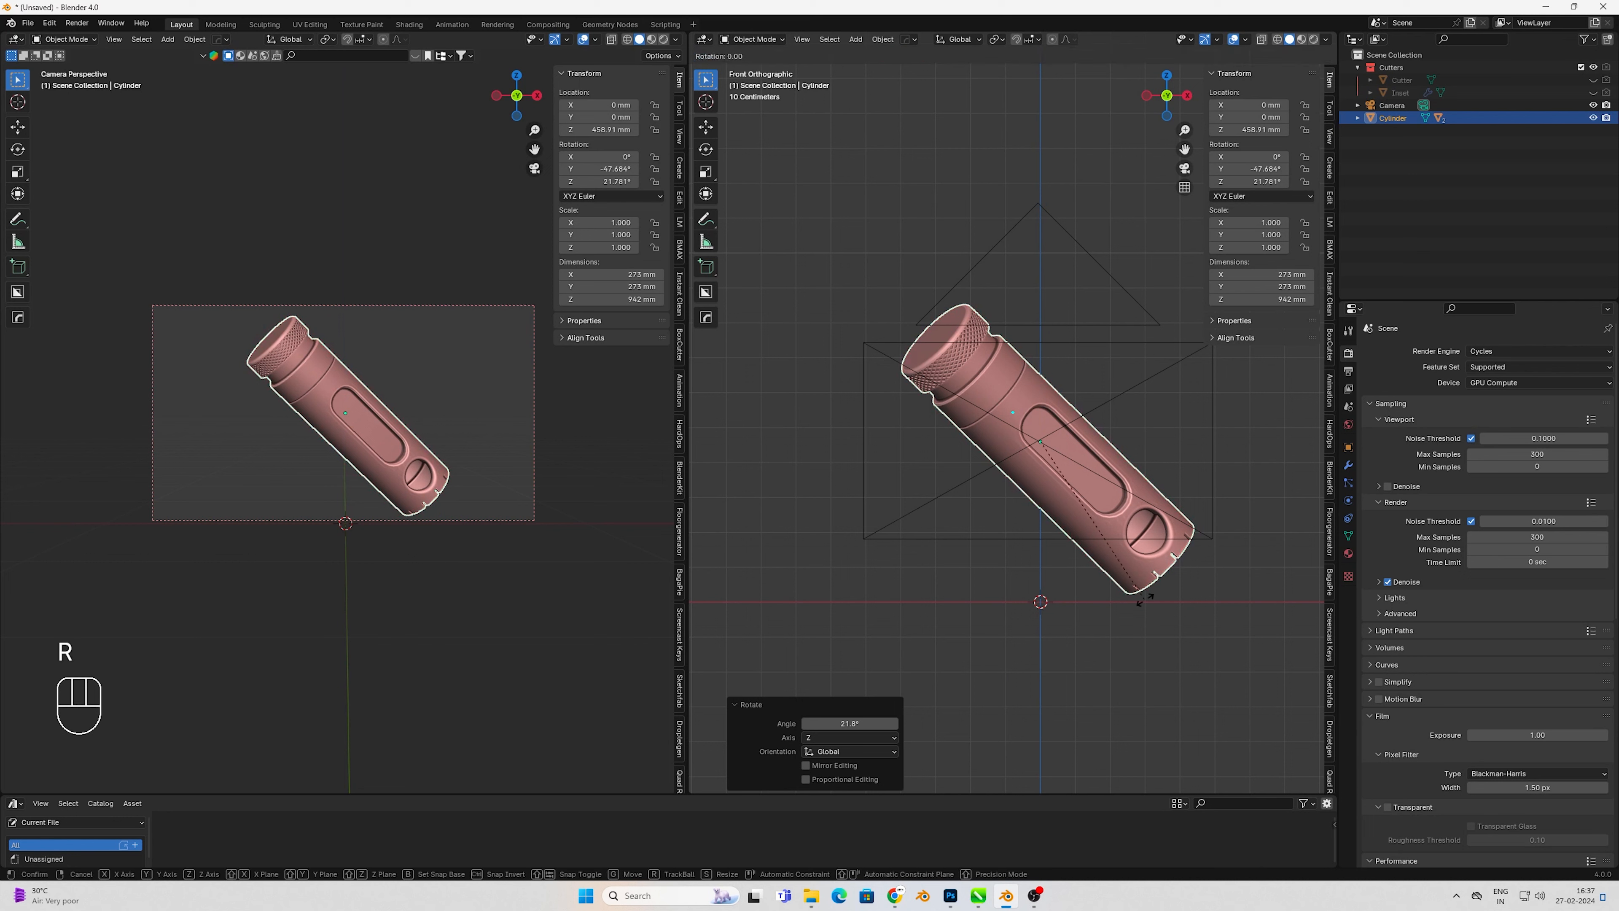
key("x")
key("x")
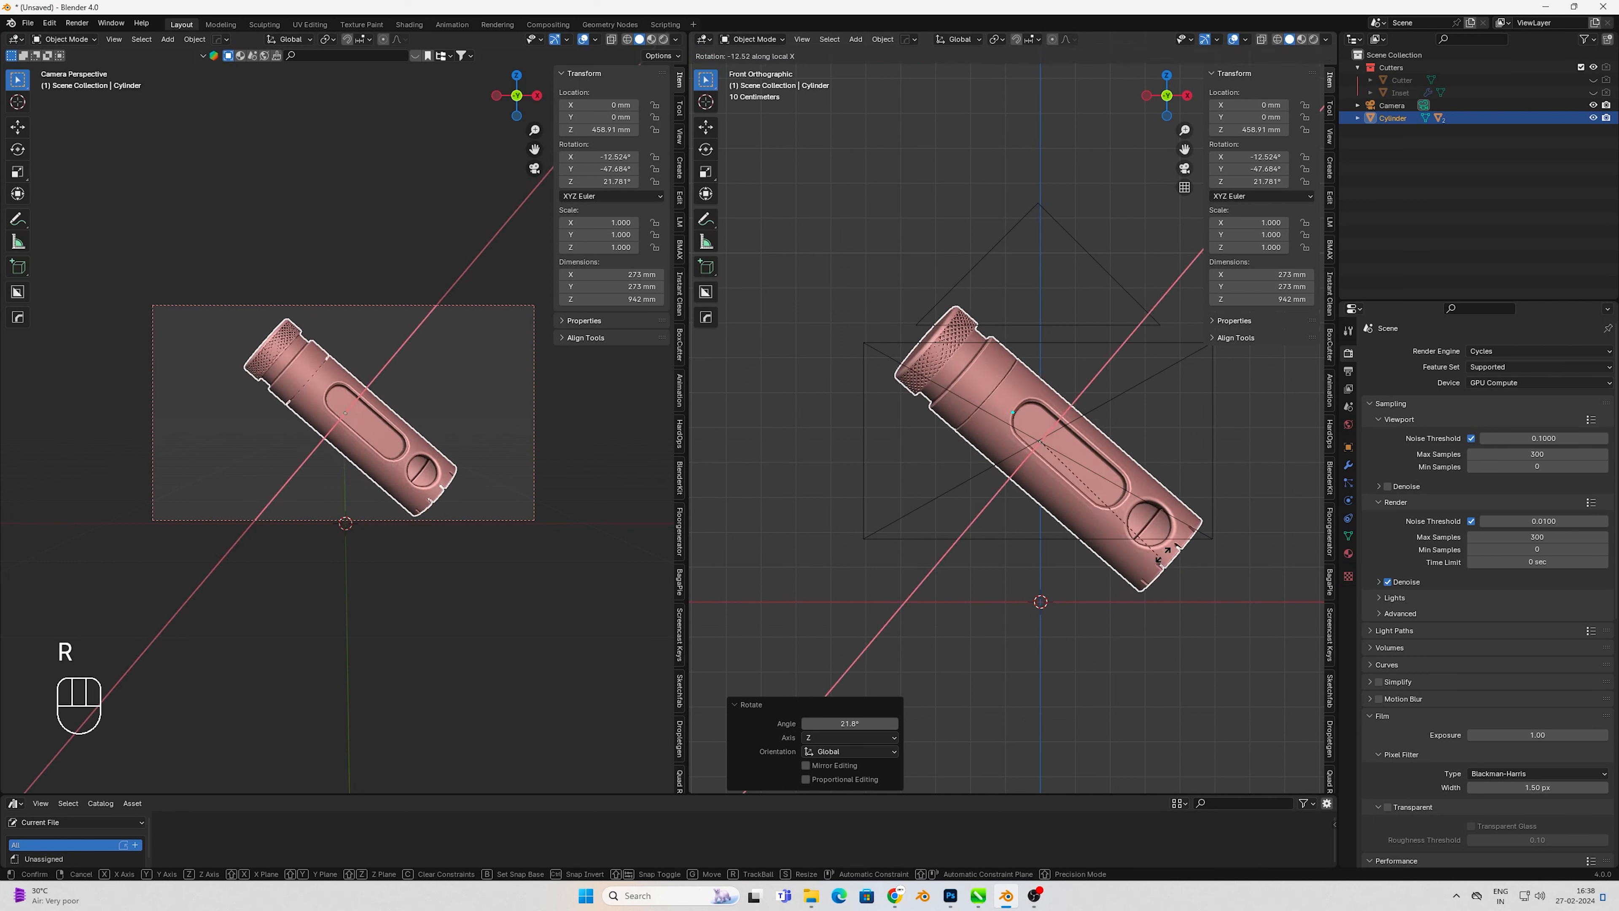
left_click(1166, 560)
key("r")
key("z")
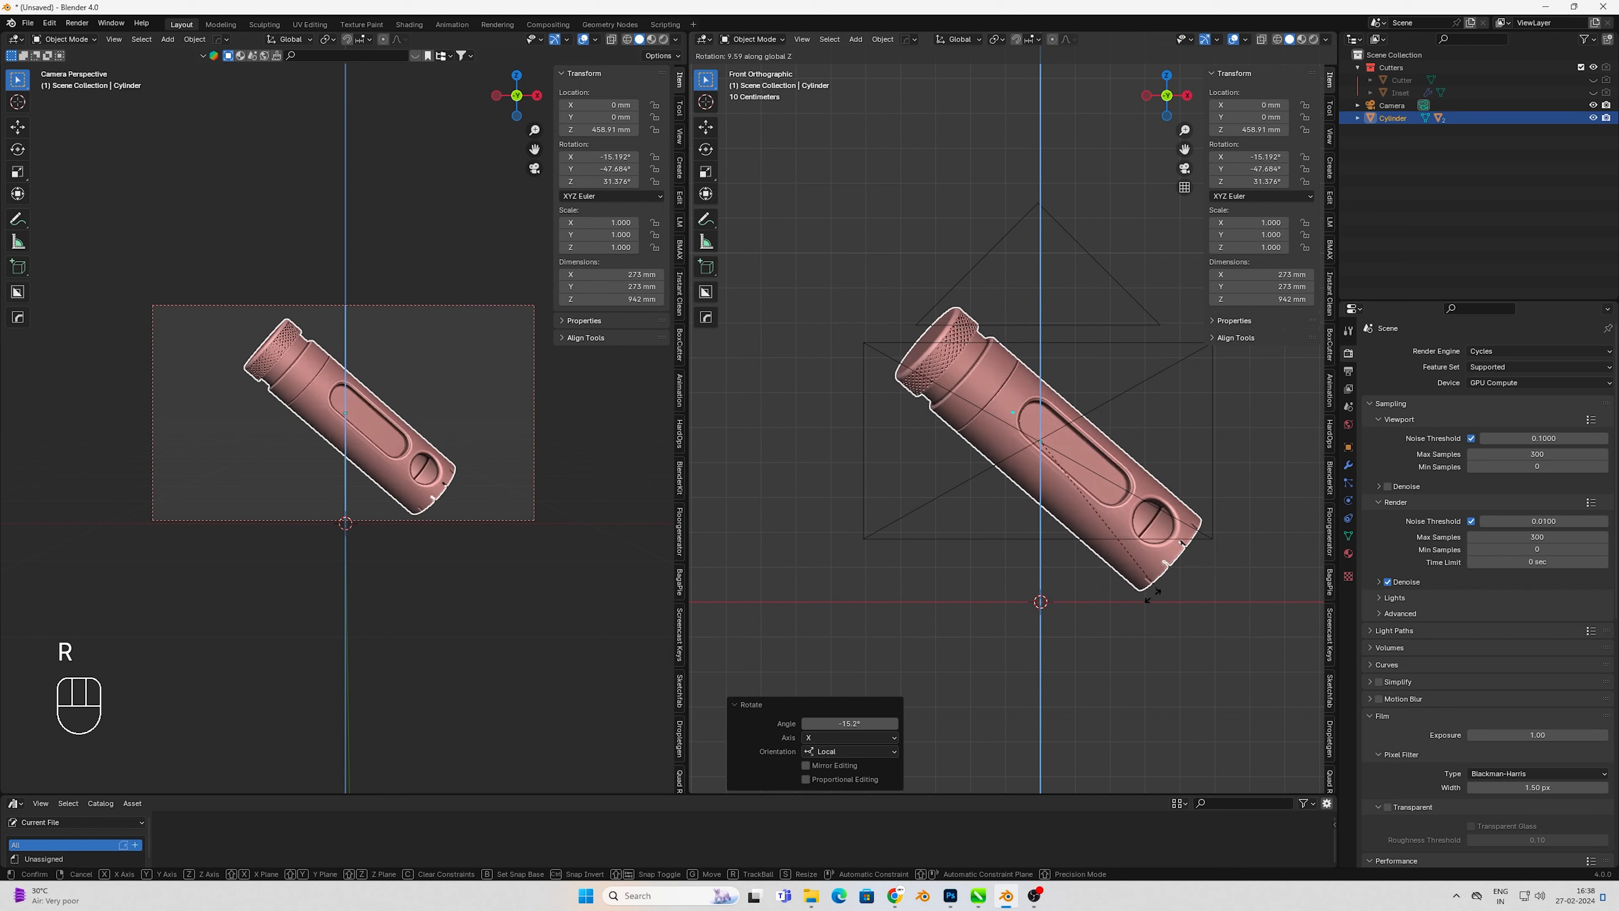
left_click(1145, 607)
- Select the camera and set its focal length to about 110.4 mm
left_click(1127, 345)
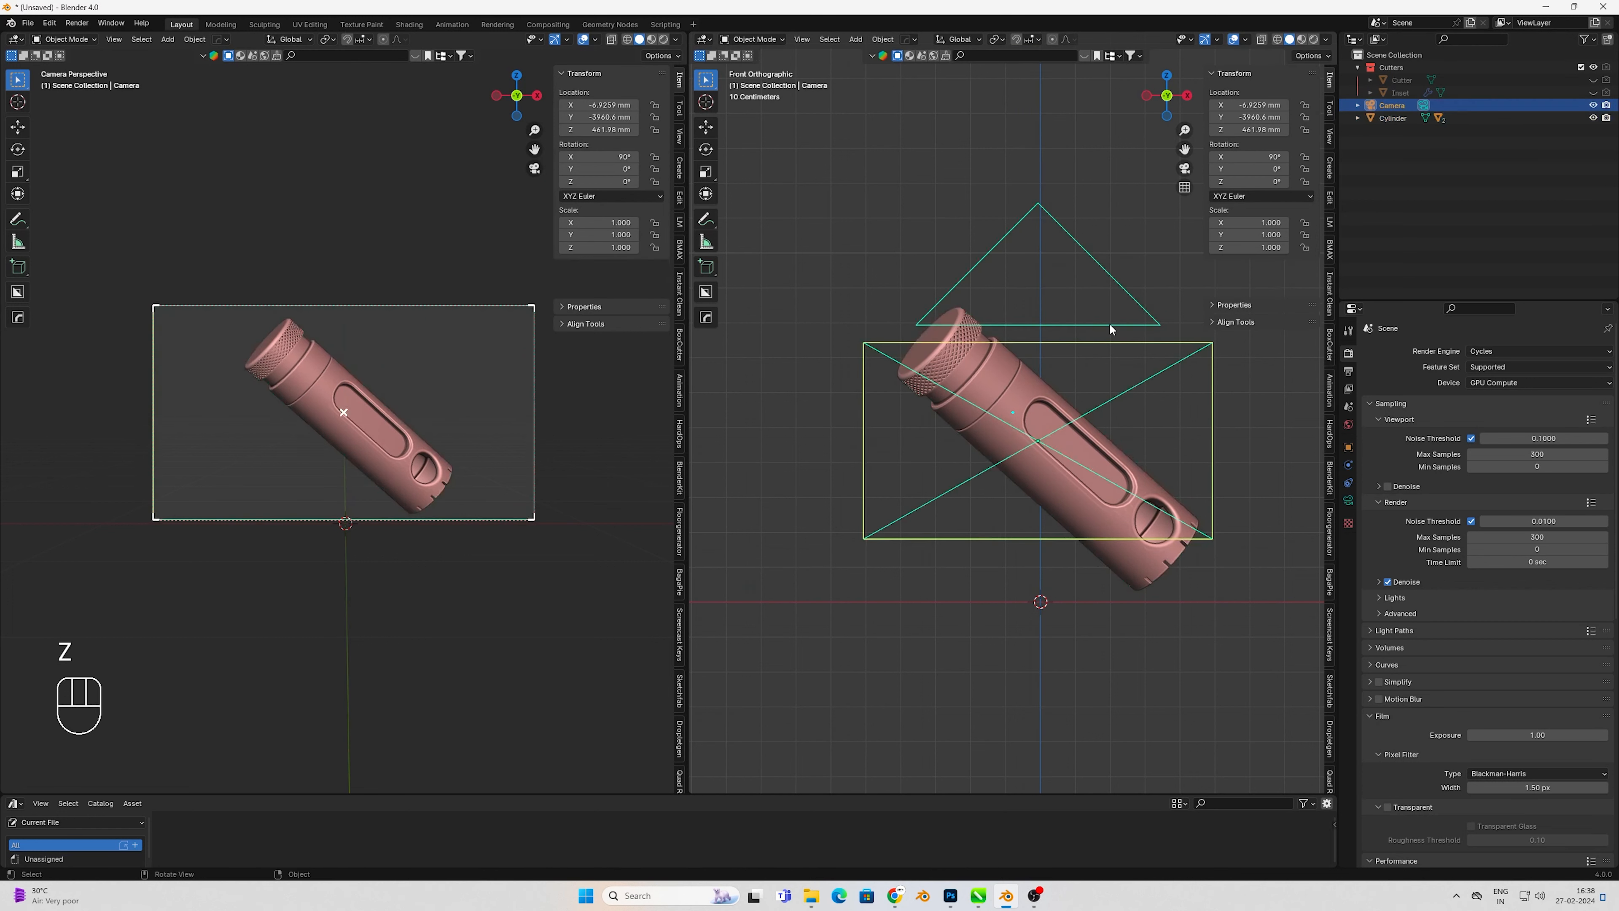
left_click(1348, 501)
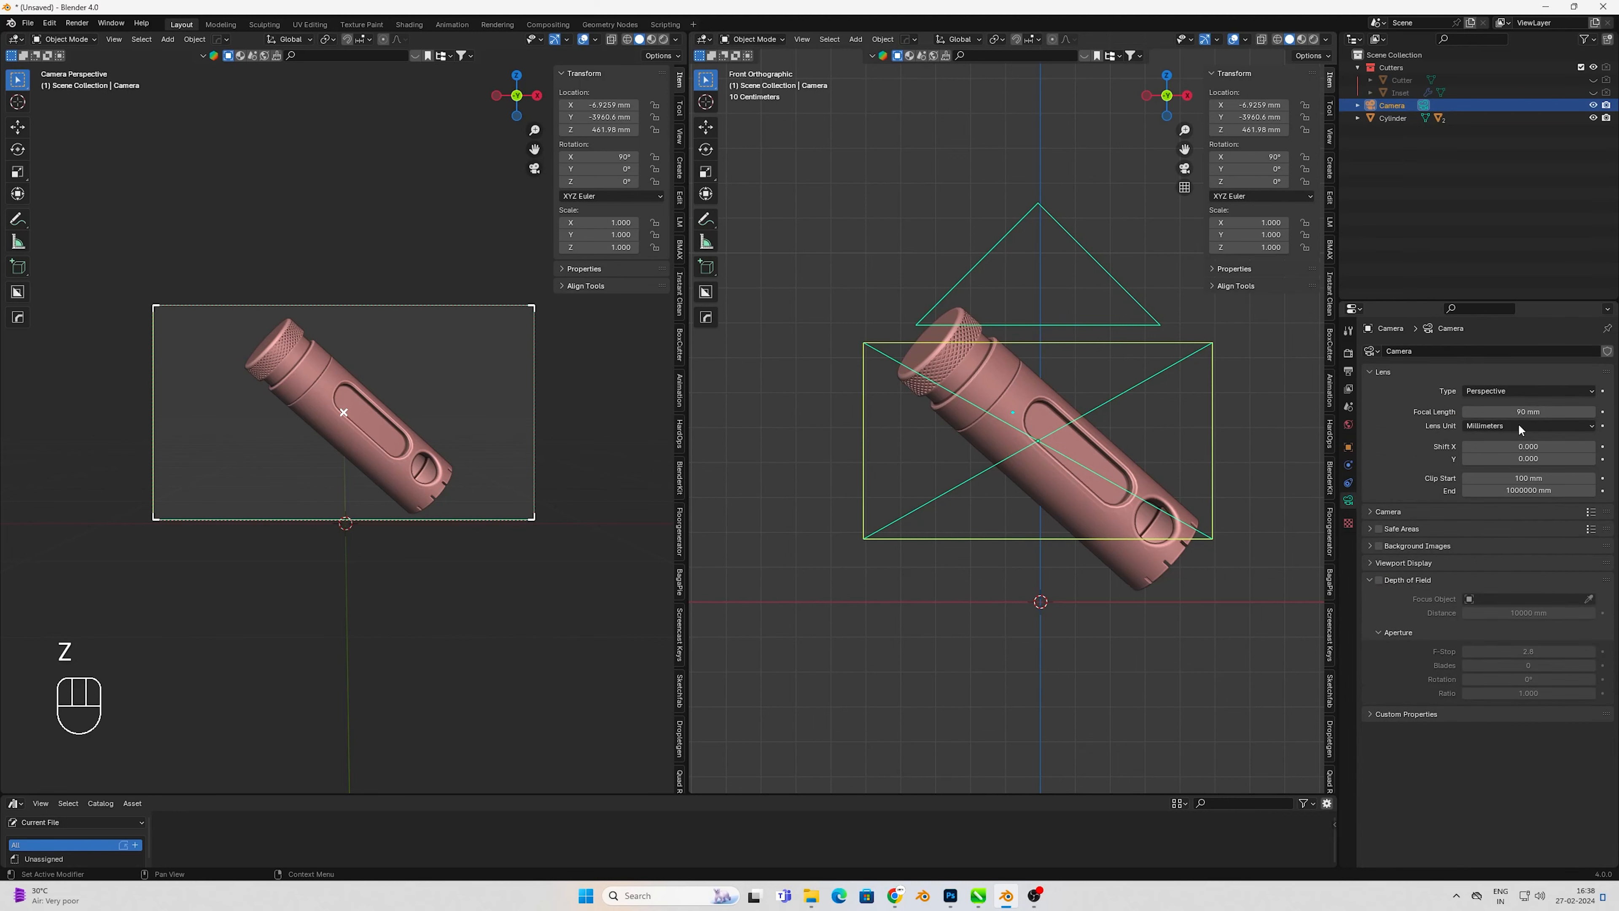
left_click_drag(1517, 411, 1543, 411, "shift")
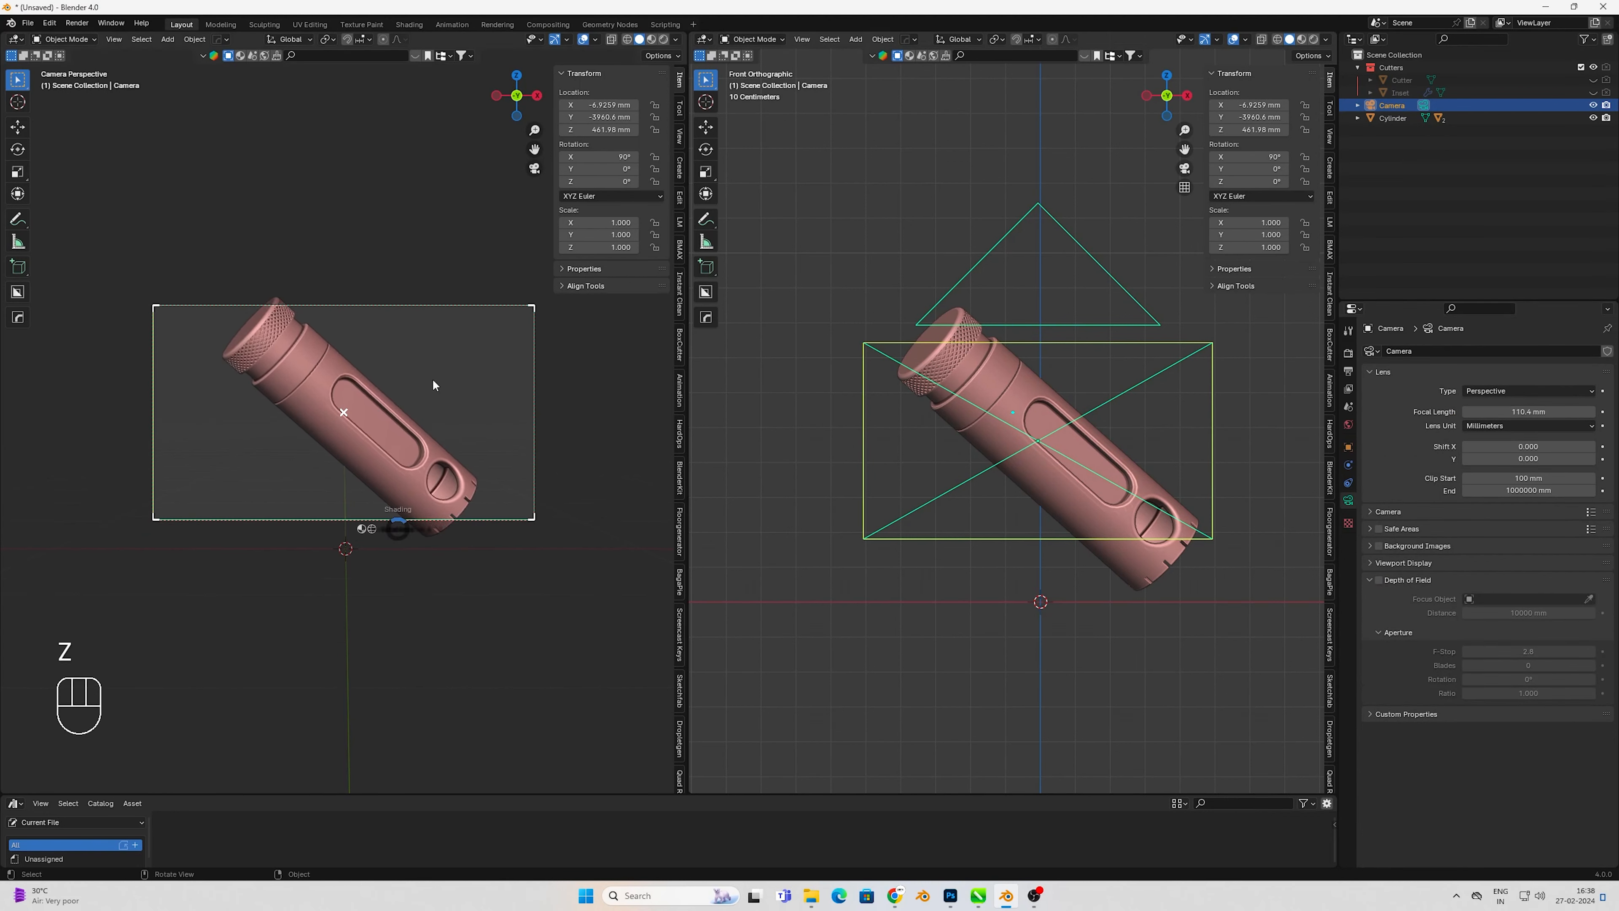
- Switch the camera view to rendered shading and light it with the scene world
left_click(433, 457)
scroll(432, 457, "up", 2)
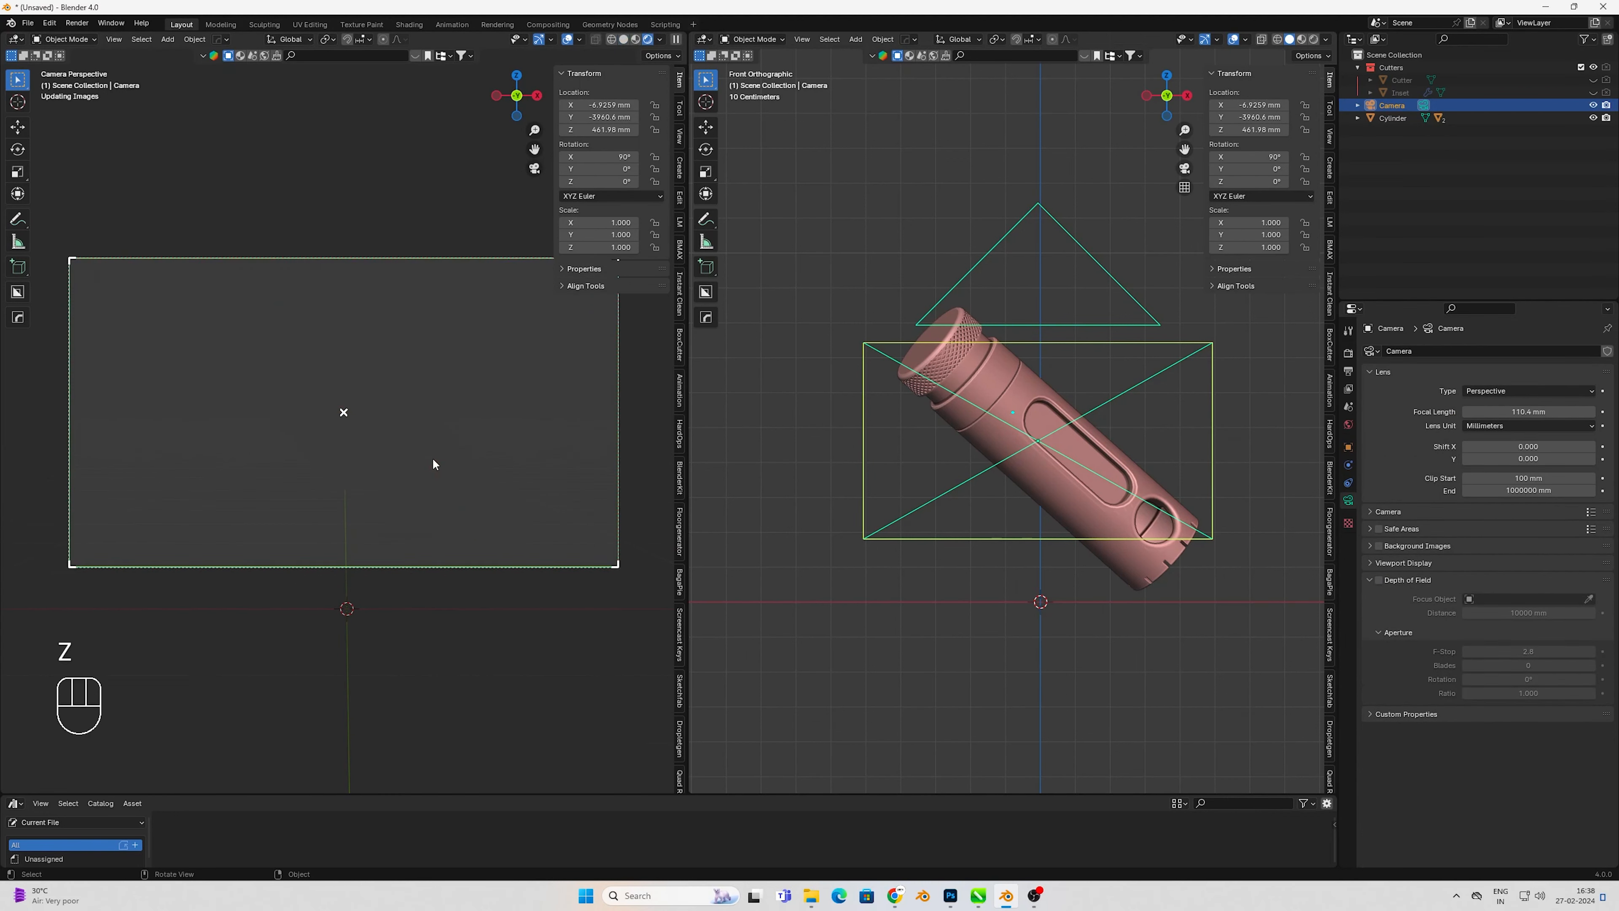
middle_click_drag(537, 388, 535, 404, "shift")
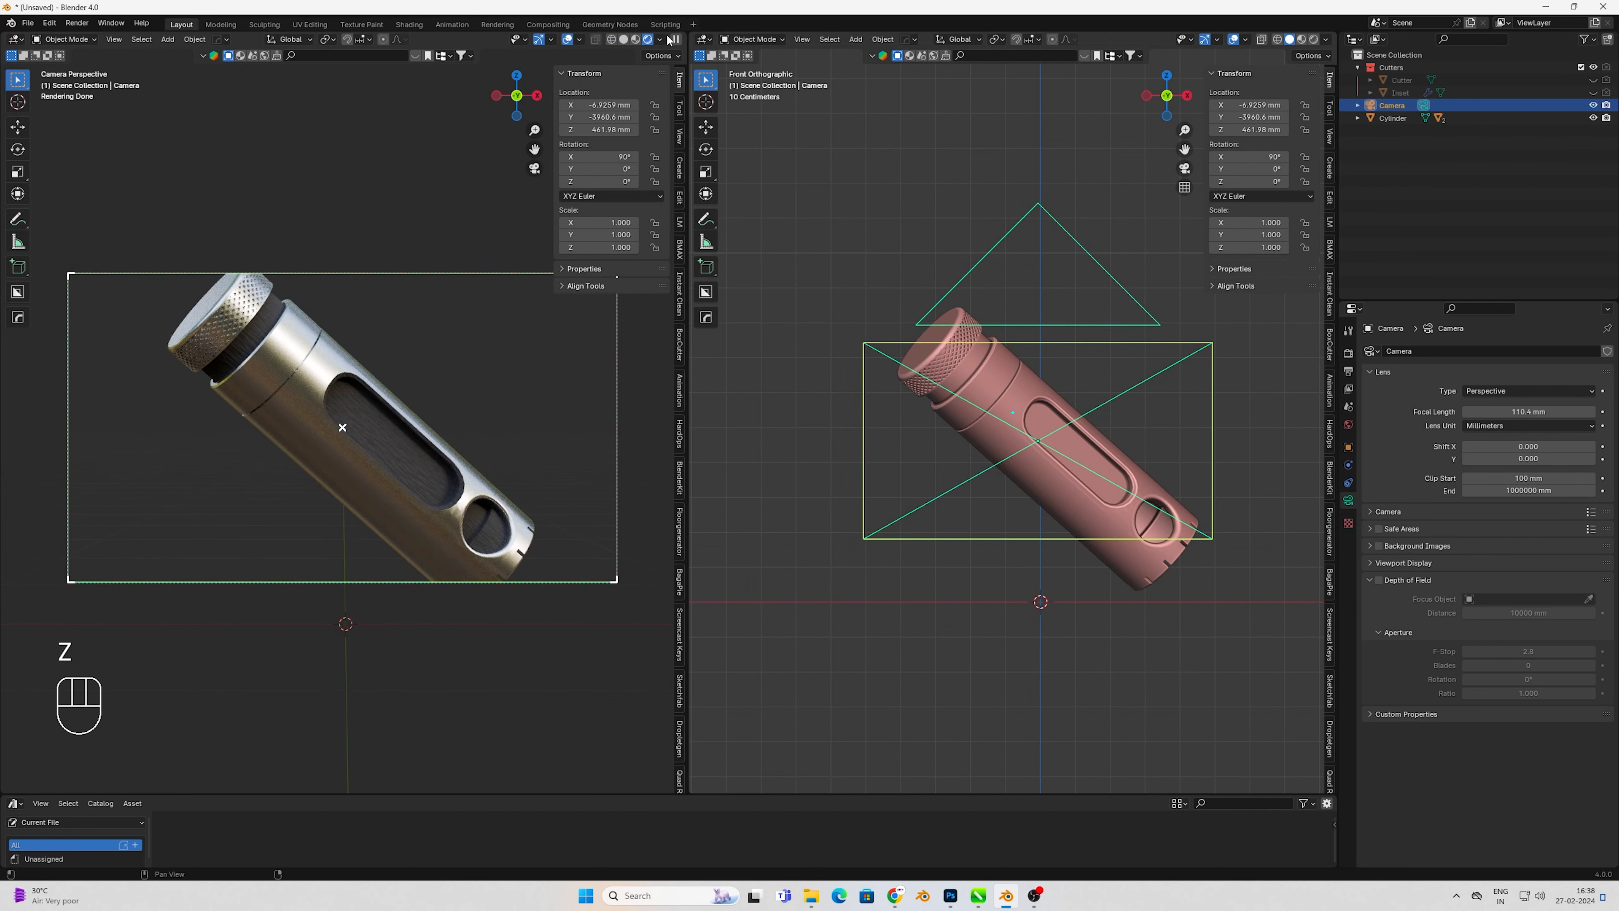
left_click(660, 39)
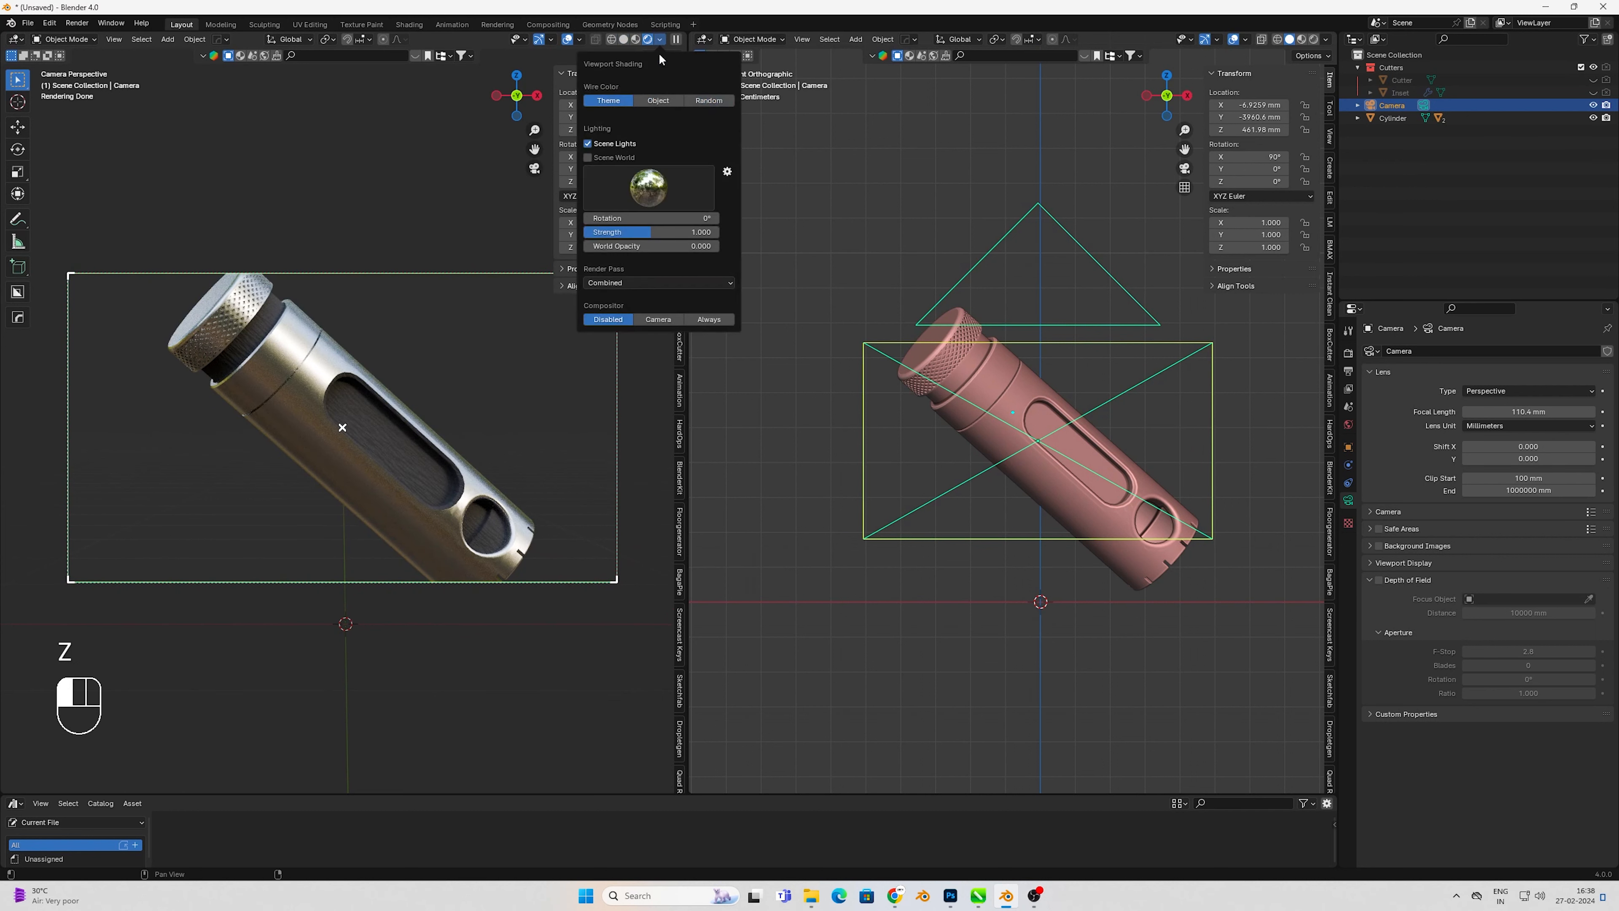
left_click(587, 158)
left_click(826, 176)
- Set the world background strength to 0
scroll(1012, 395, "down", 2)
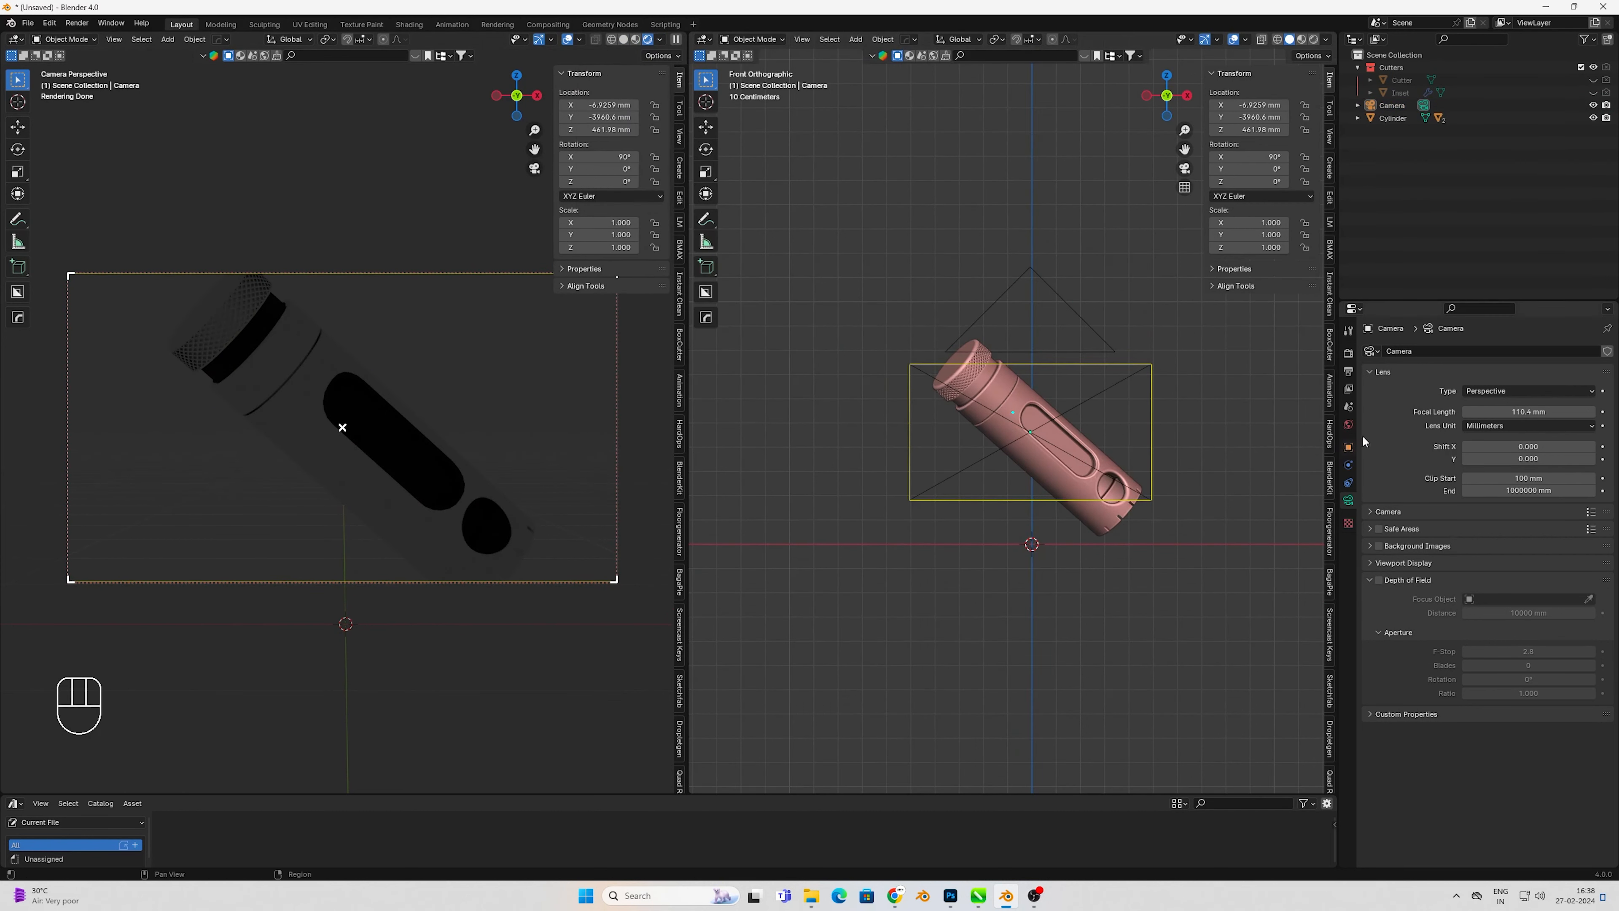
left_click(1348, 424)
left_click_drag(1574, 449, 1409, 579)
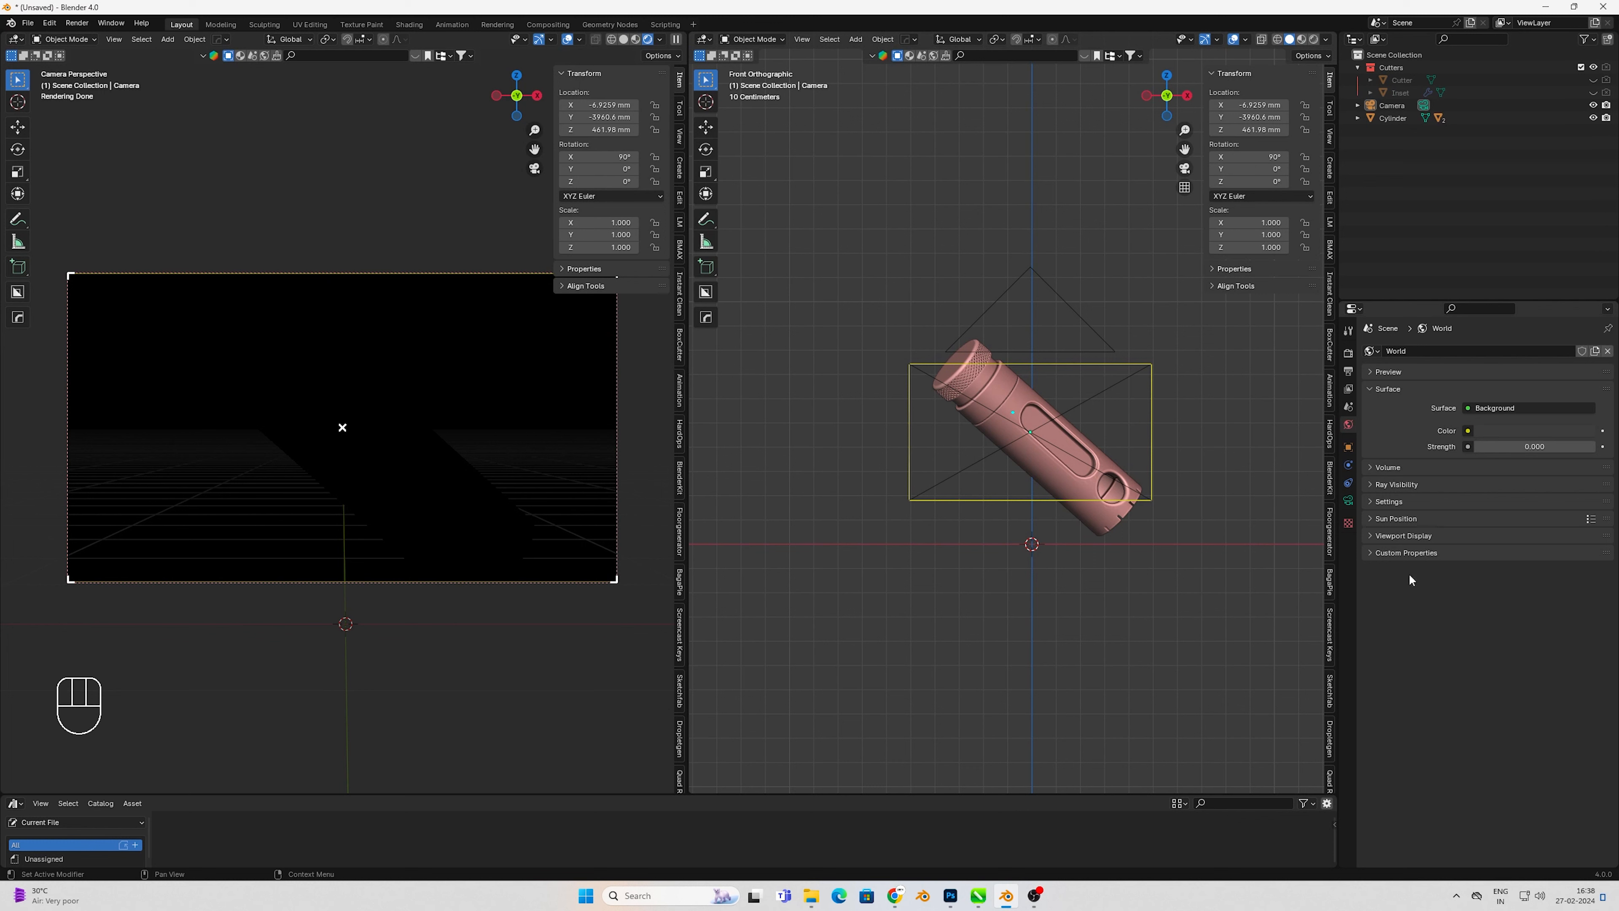
- In the top view, add a point light and move it along X to about -1168.5 mm, beside the knurled cap
key("KP_7")
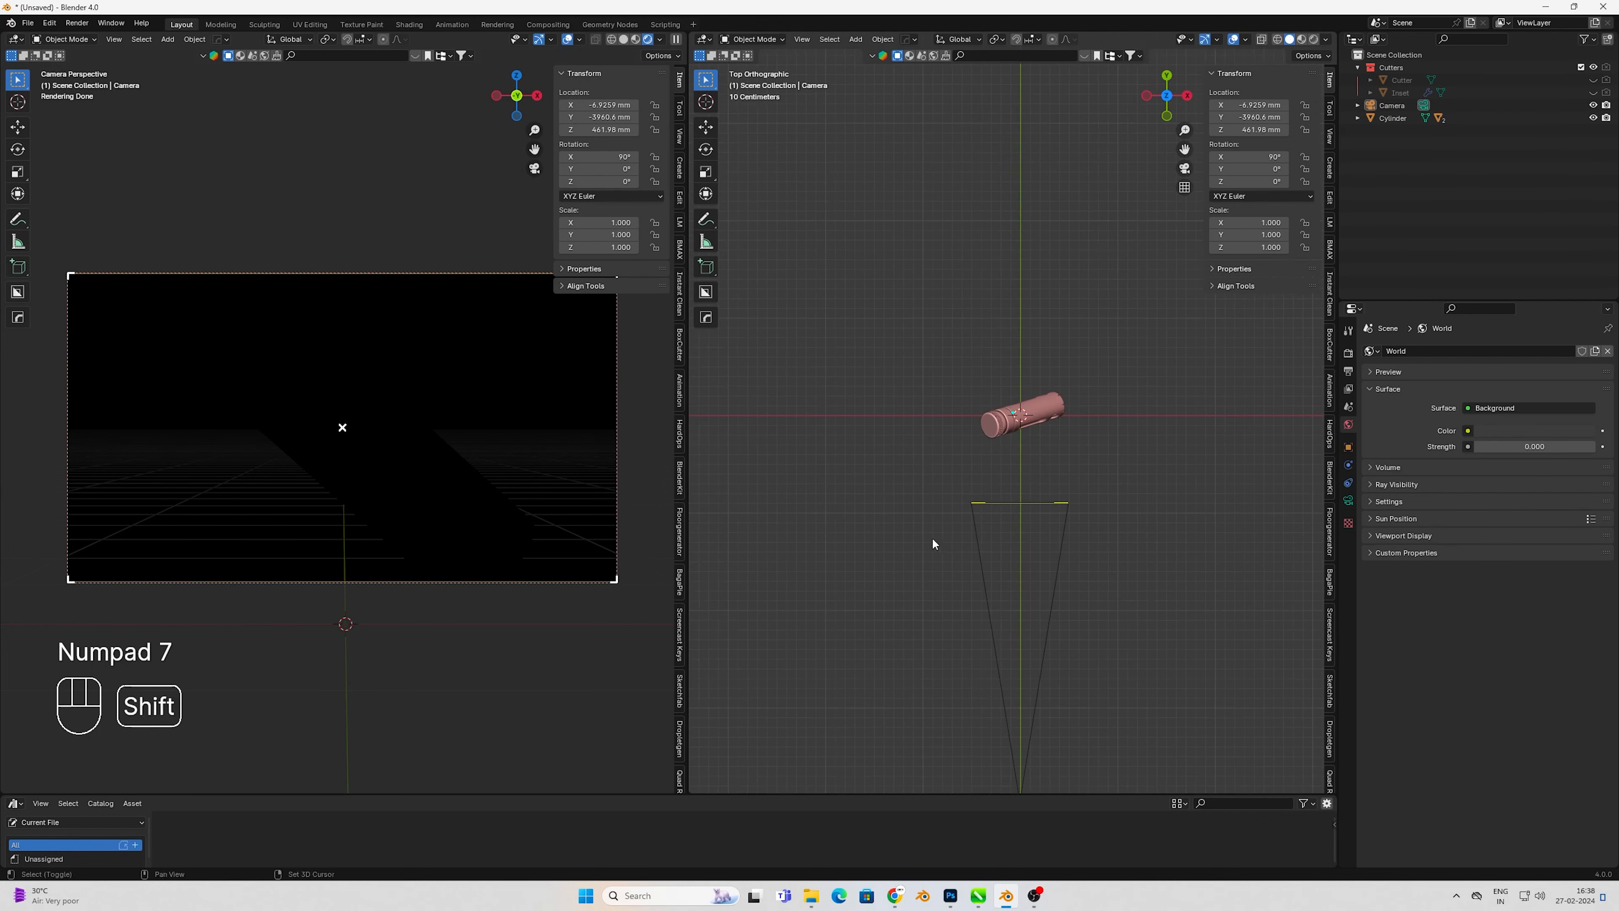
key("shift+a")
mouse_move(837, 409)
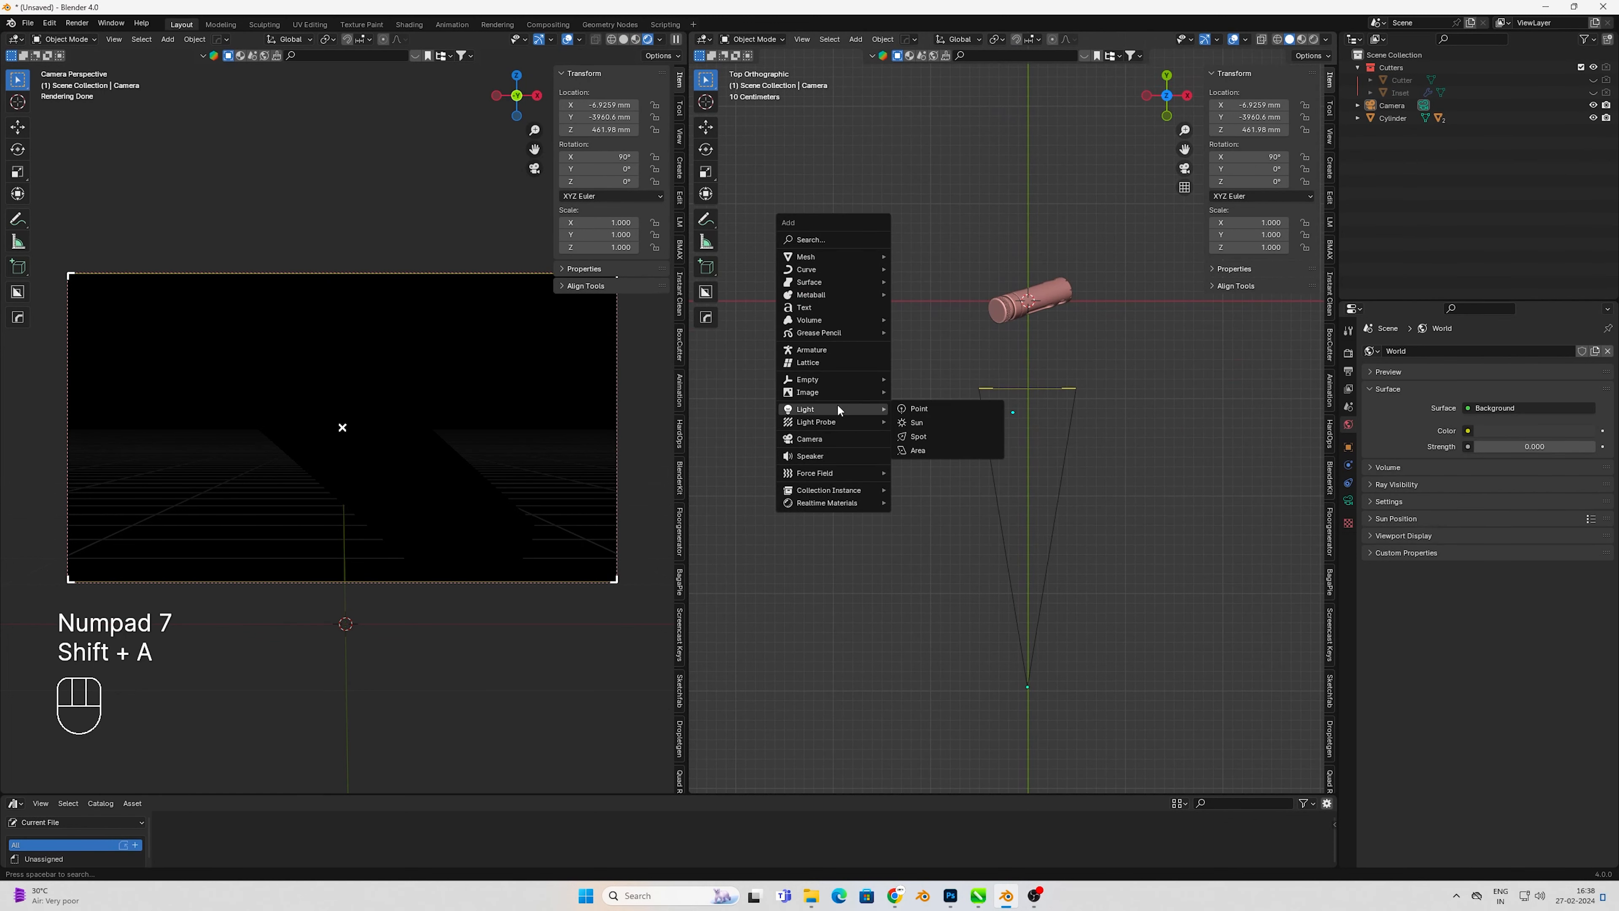
left_click(938, 405)
key("g")
key("x")
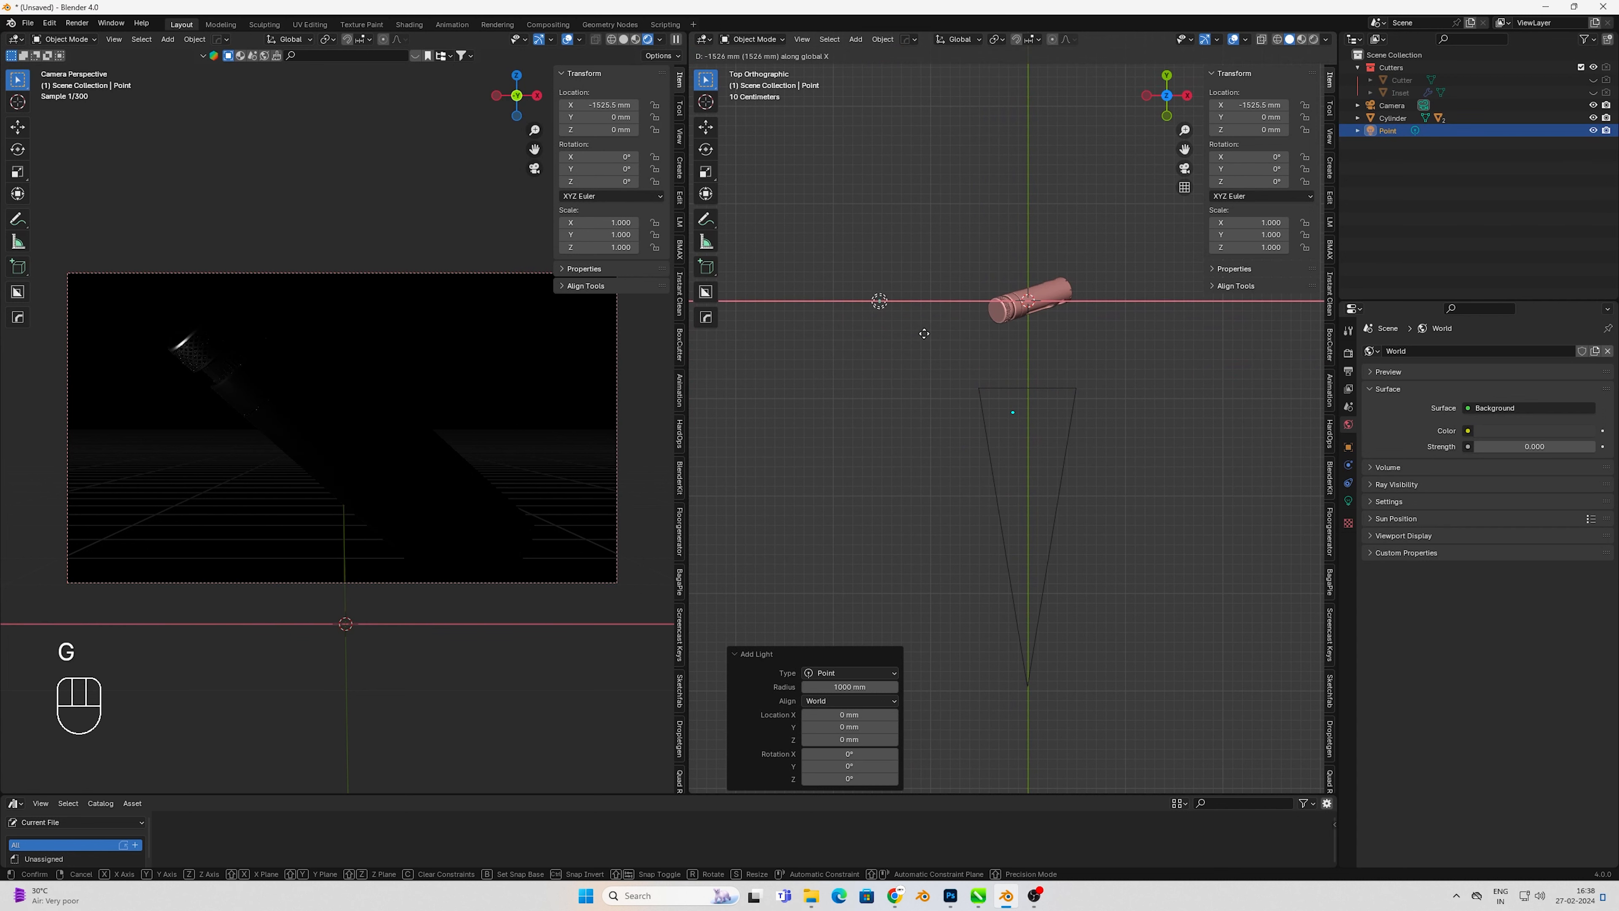
left_click(966, 343)
- In the front view, raise the point light about 526 mm along Z
key("KP_1")
middle_click_drag(888, 468, 880, 656, "shift")
key("g")
key("z")
left_click(868, 605)
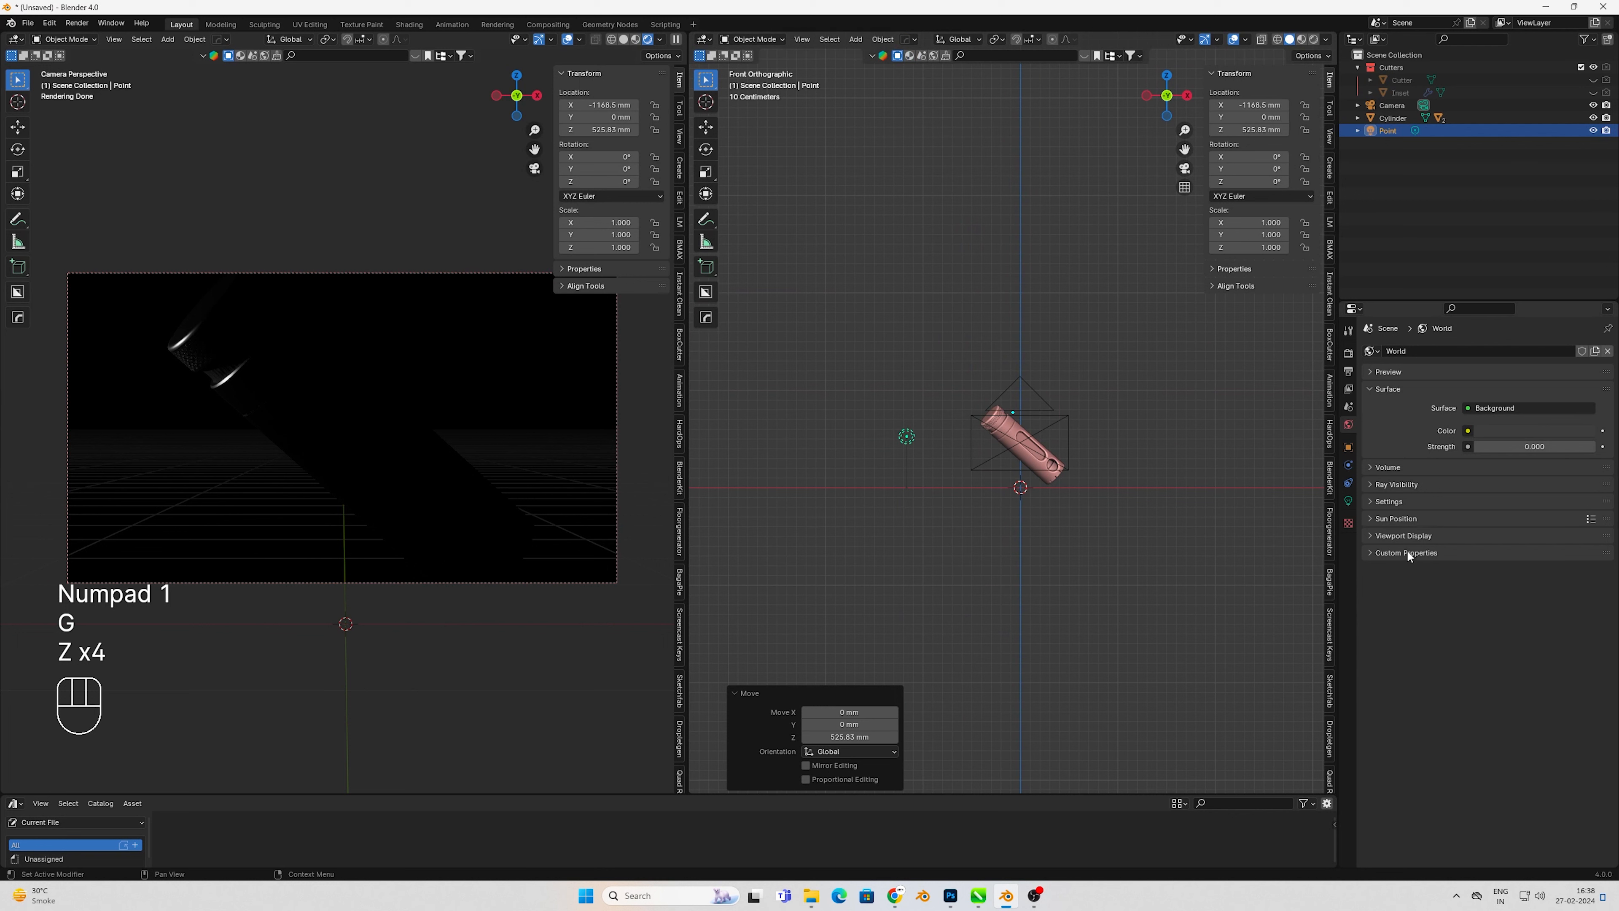
- Set the point light's radius to about 656 mm and move it about -175 mm along X
left_click(1346, 501)
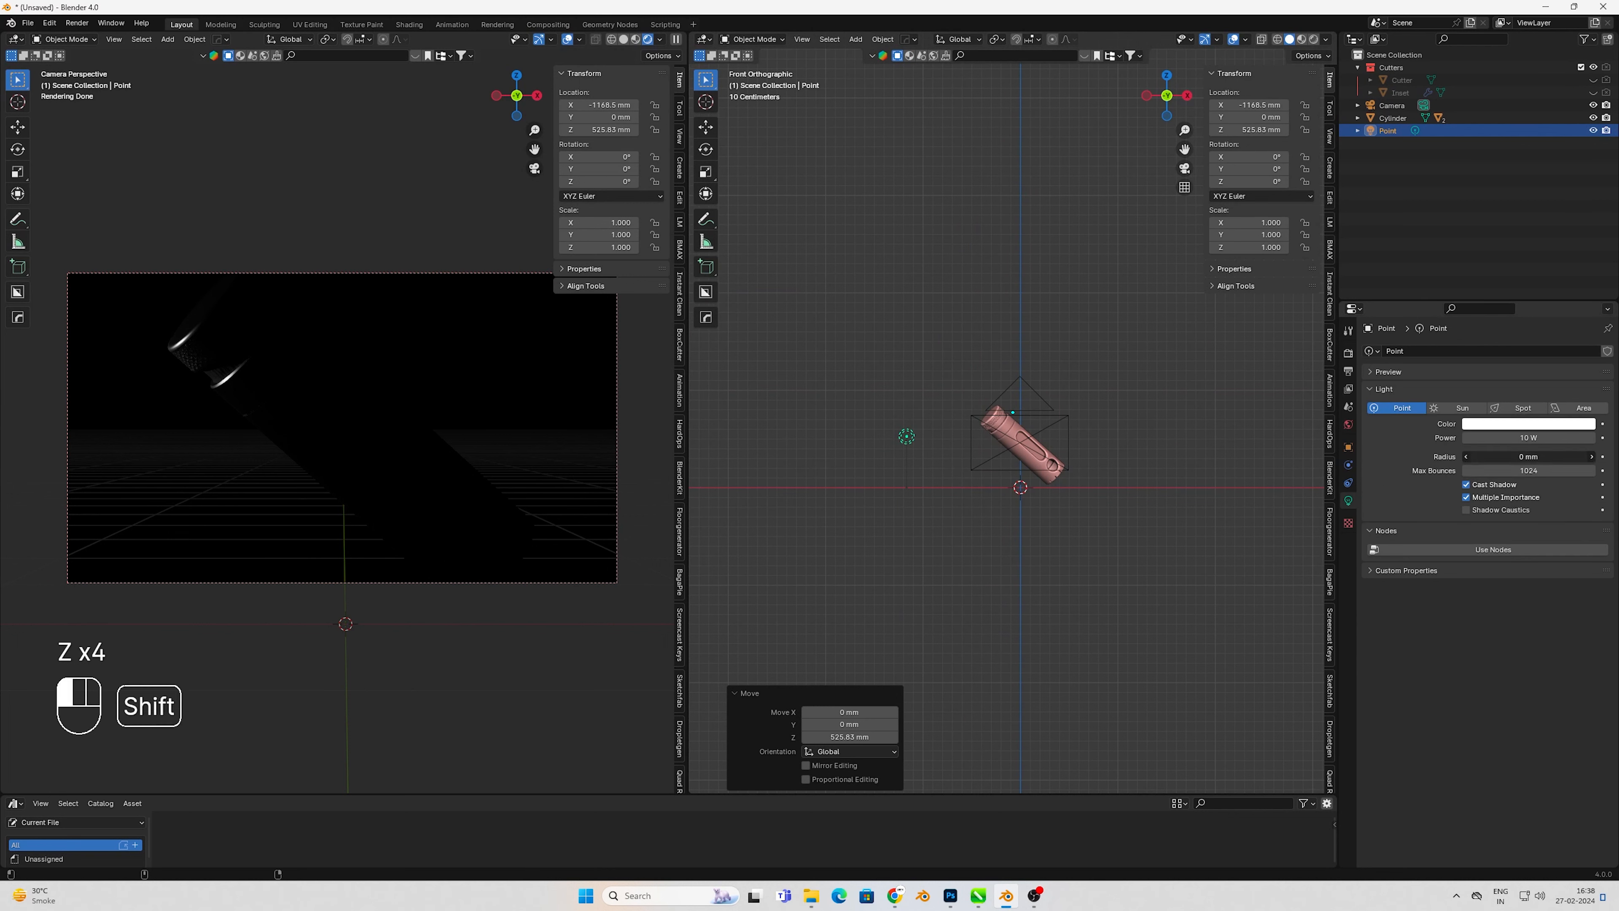
left_click_drag(1528, 456, 1578, 456, "shift")
key("g")
key("x")
key("x")
left_click(921, 504)
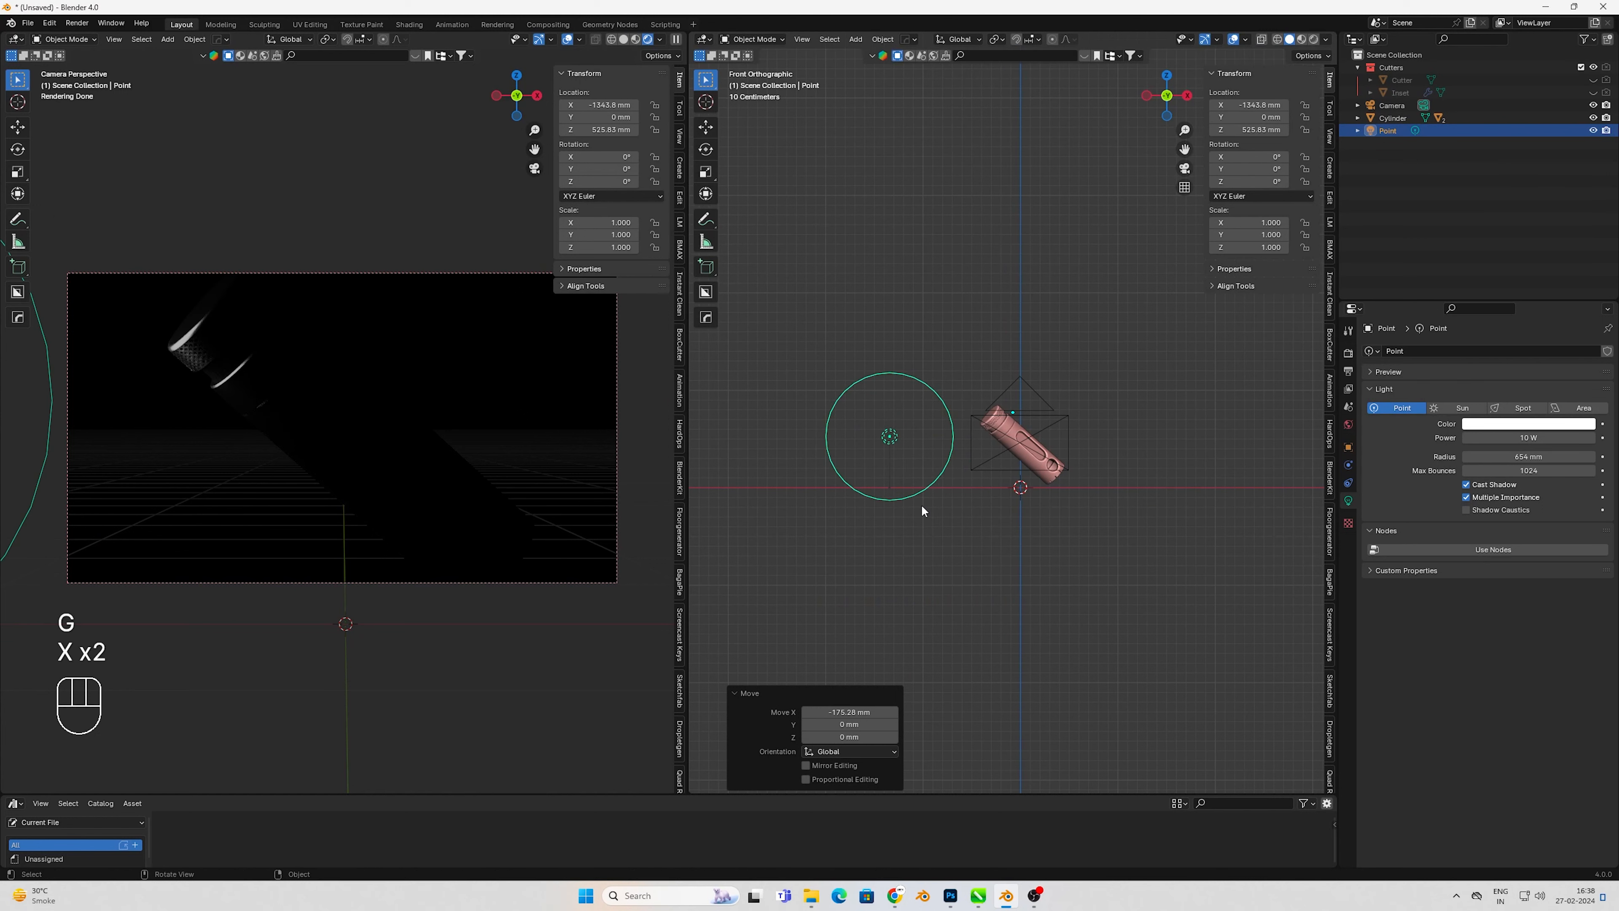
- Raise the point light about 188 mm along Z in the front view
key("KP_7")
key("KP_1")
key("g")
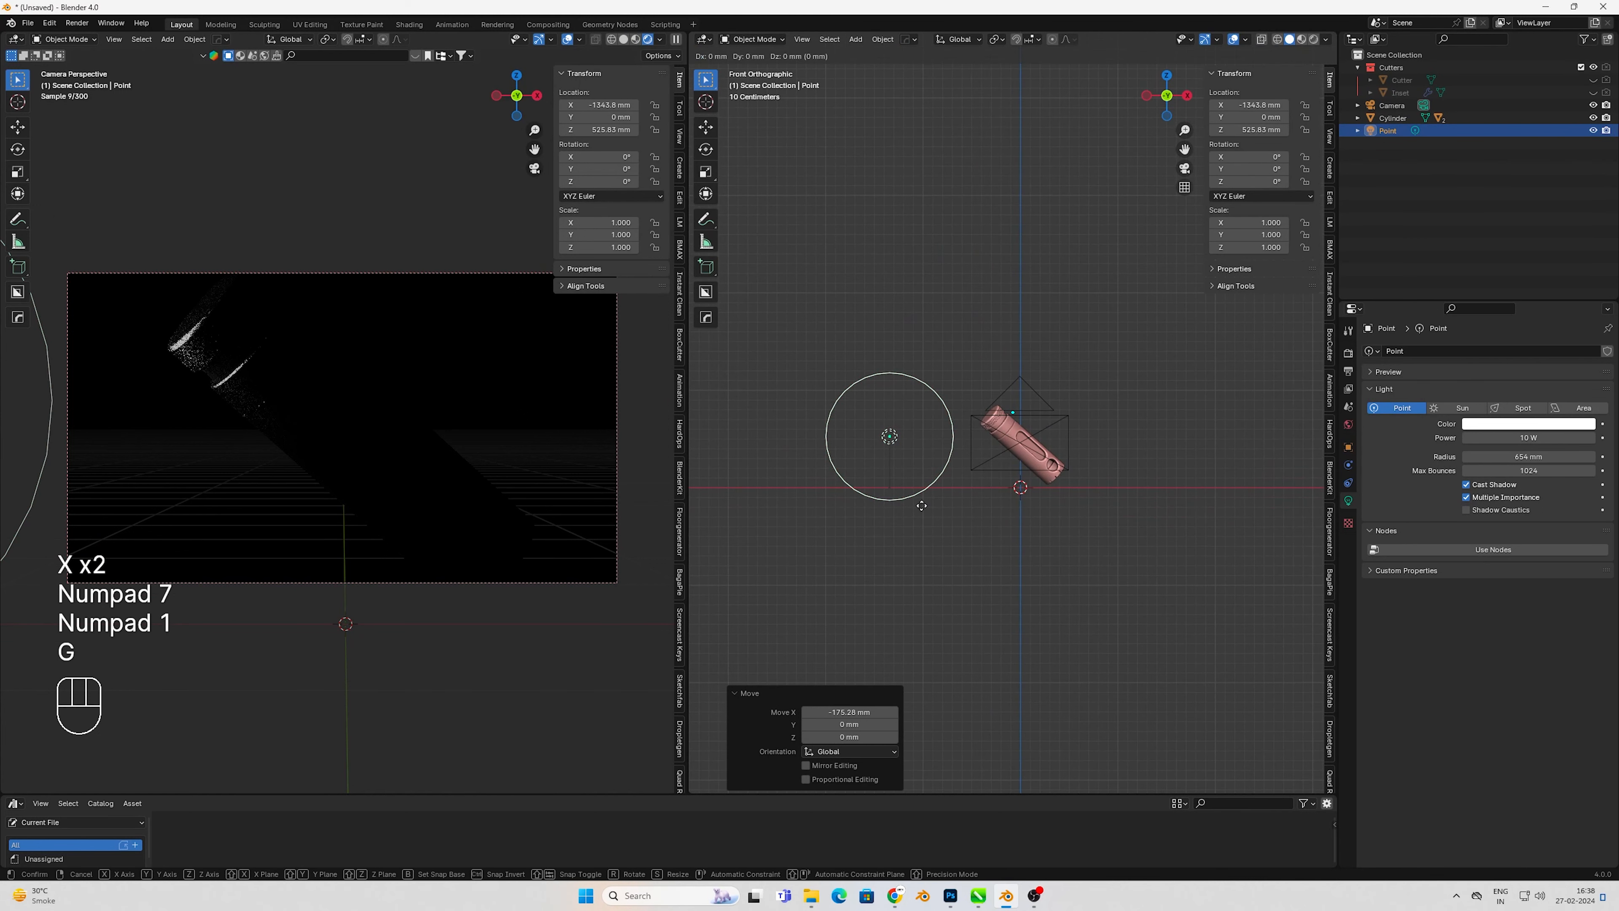
key("z")
left_click(925, 486)
- In the top view, move the point light about -500 mm along Y and about 253 mm along X
key("KP_7")
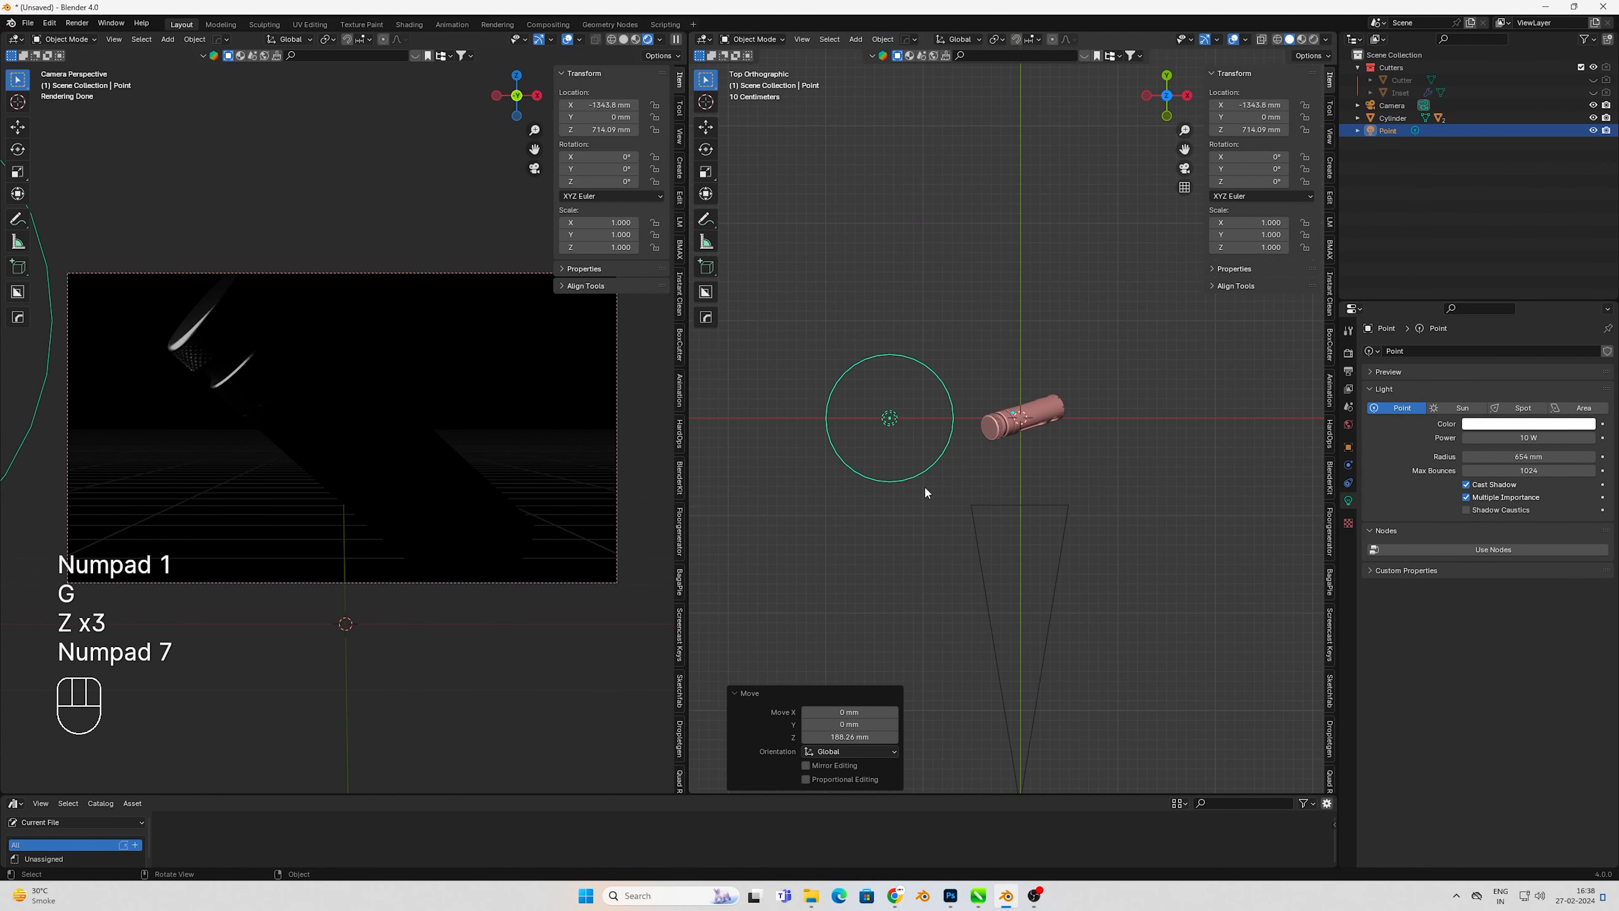
key("g")
key("y")
left_click(945, 535)
key("g")
key("x")
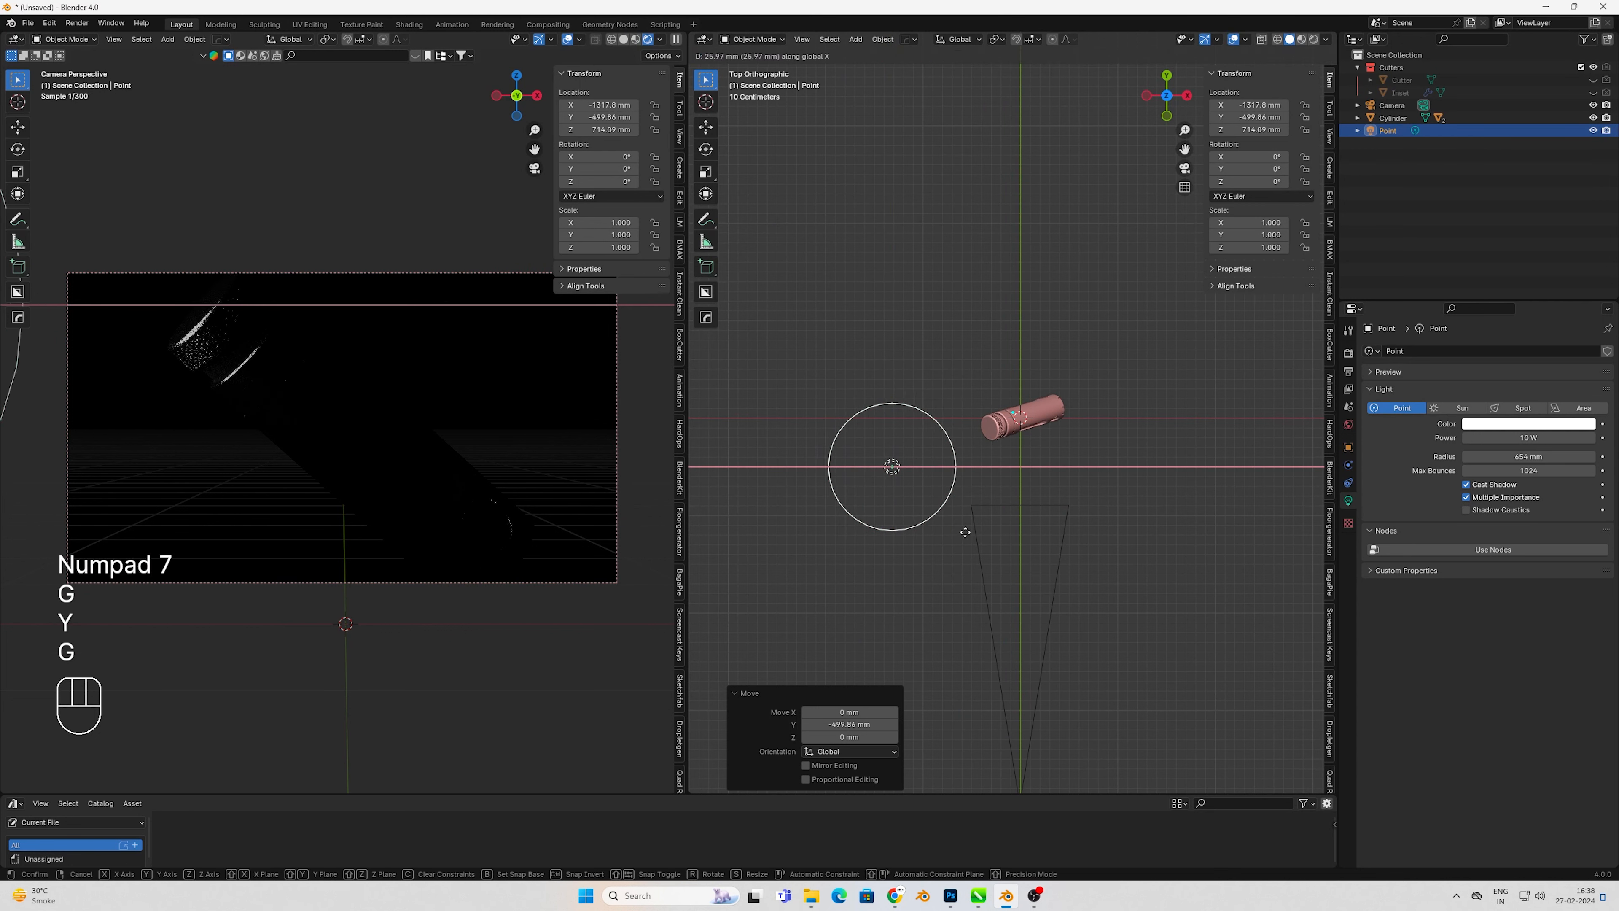
left_click(968, 530)
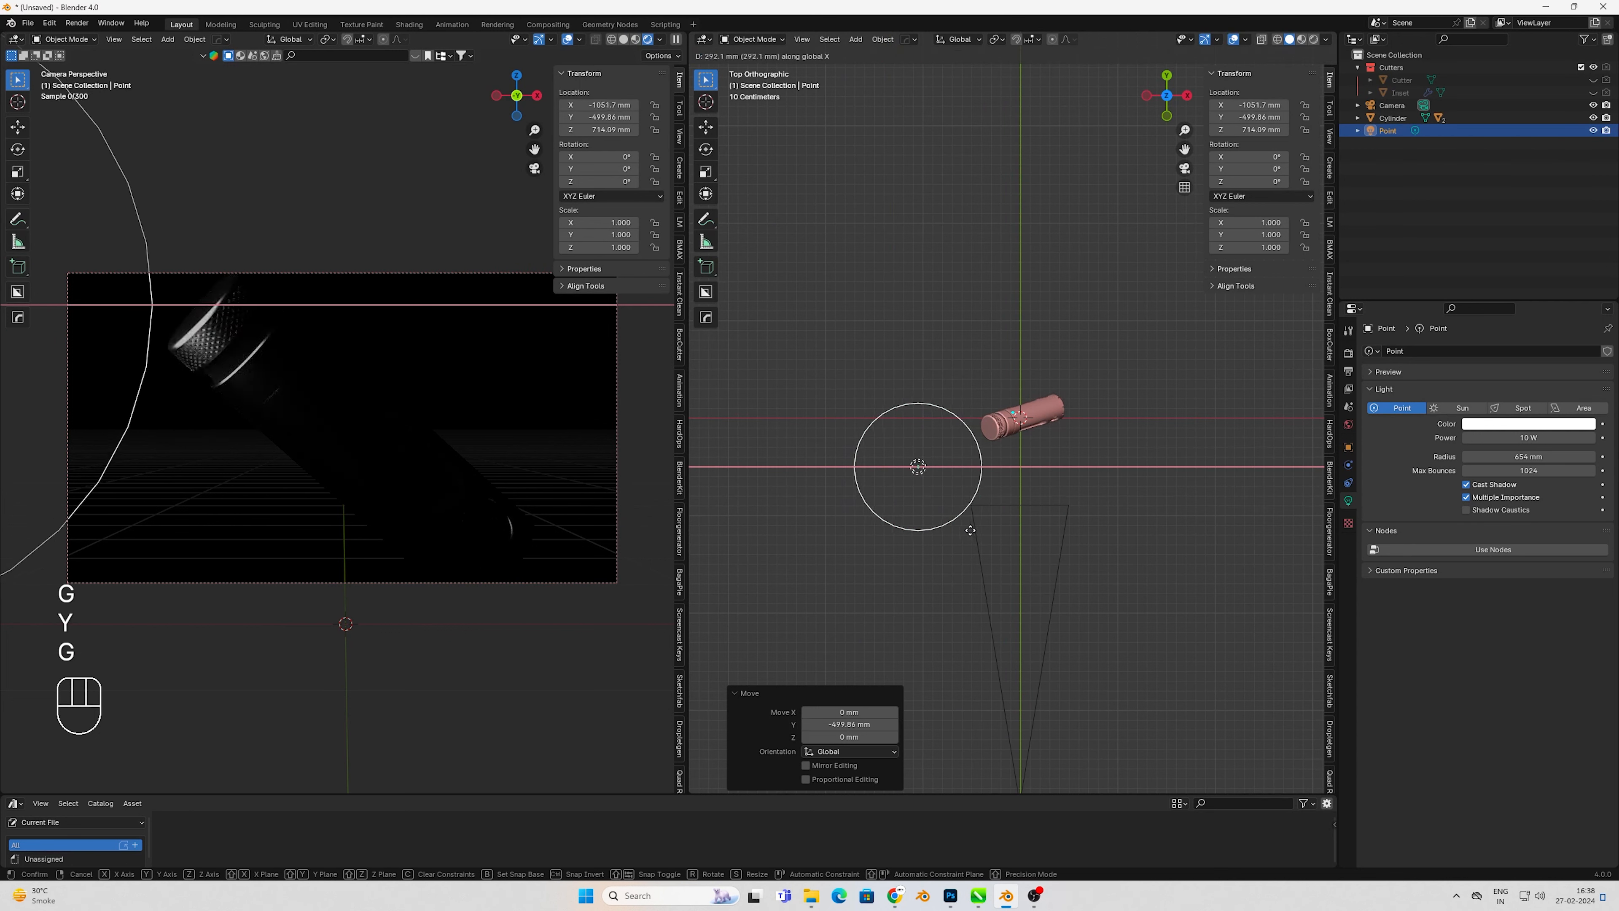
- Convert the point light to an area light and scale it to about 4.09 in X and 2.40 in Y and Z
left_click(1583, 408)
key("s")
left_click(1039, 536)
key("s")
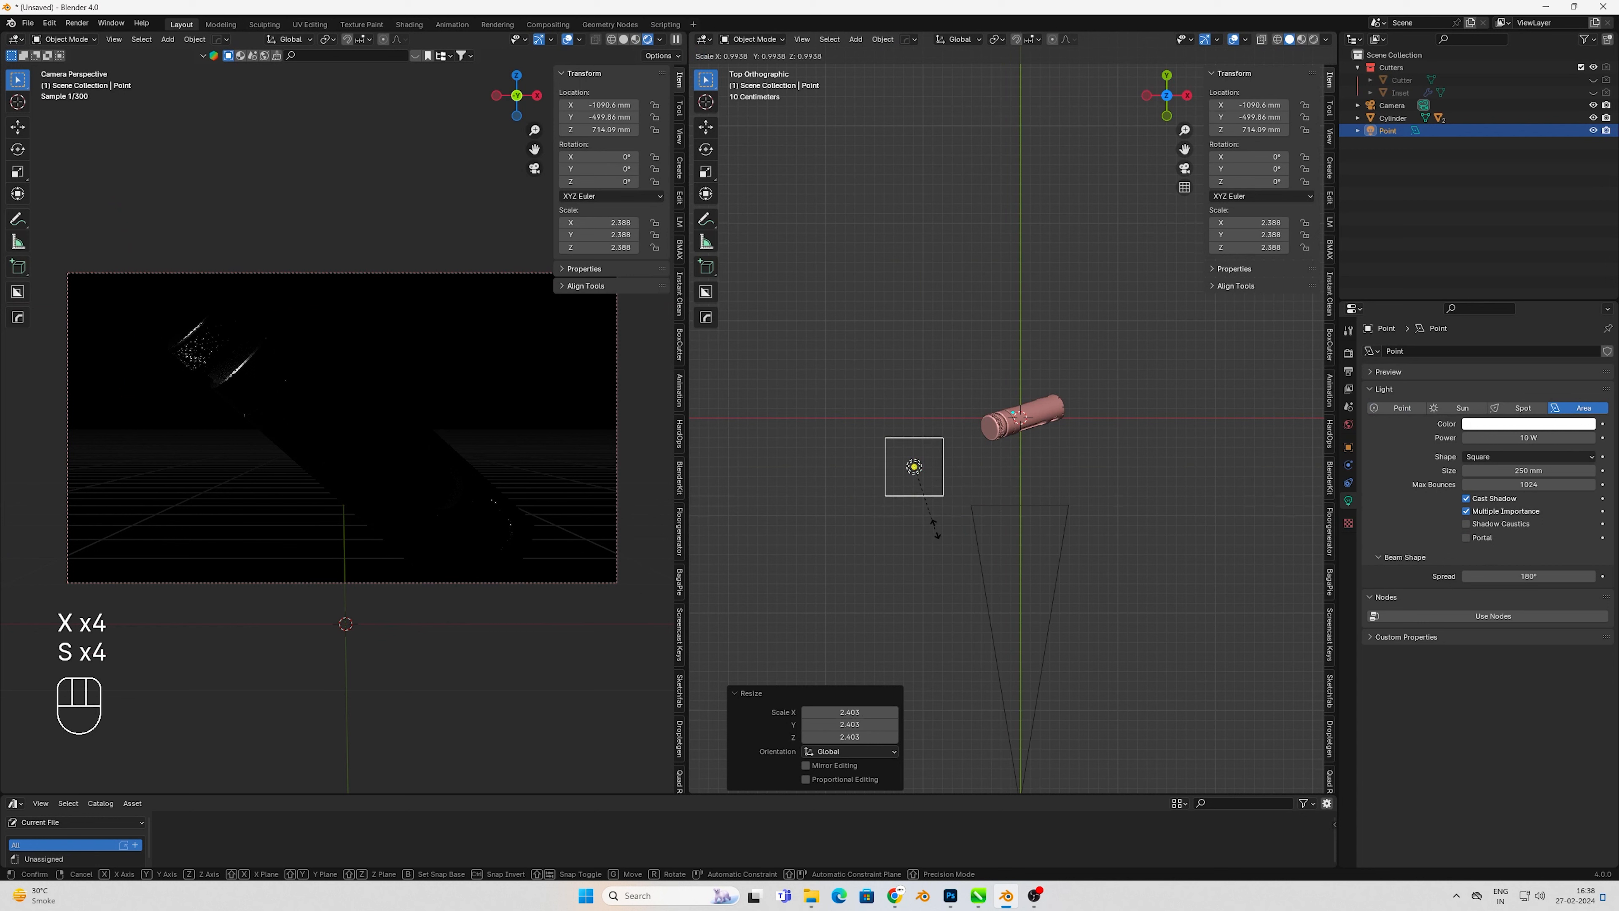
key("x")
left_click(994, 545)
- Try rotating the area light 90° around the Y axis and undo the rotation
type("ry90")
left_click(994, 544)
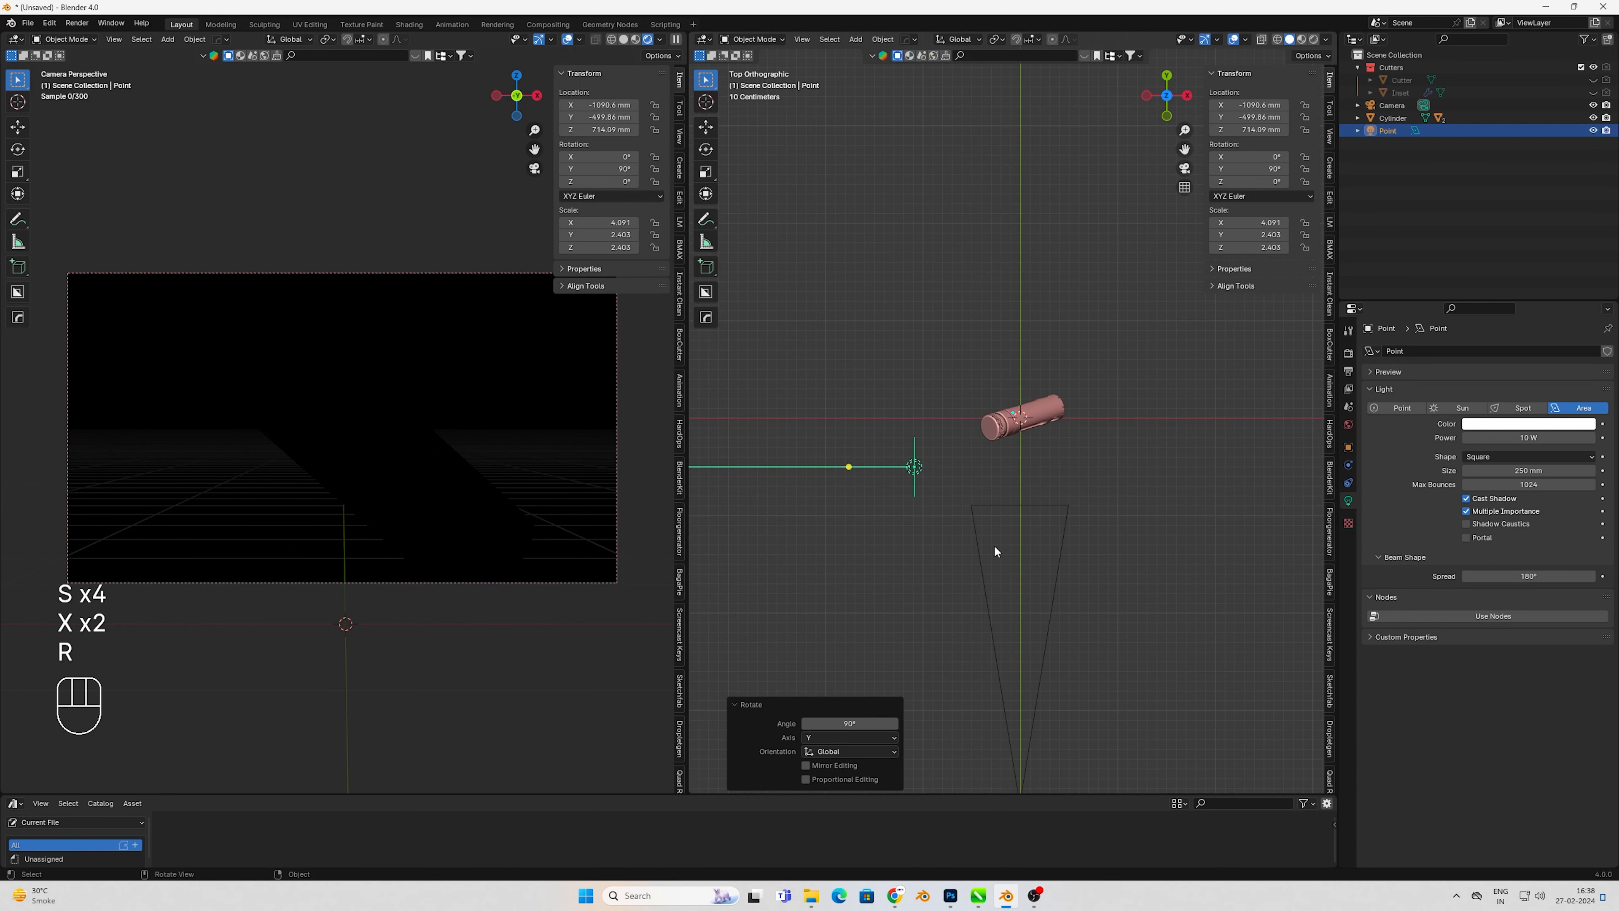
key("ctrl+z")
- Rotate the area light -90° around Y and stretch it by a factor of about 2.2 along global Z
type("ry-90")
left_click(994, 545)
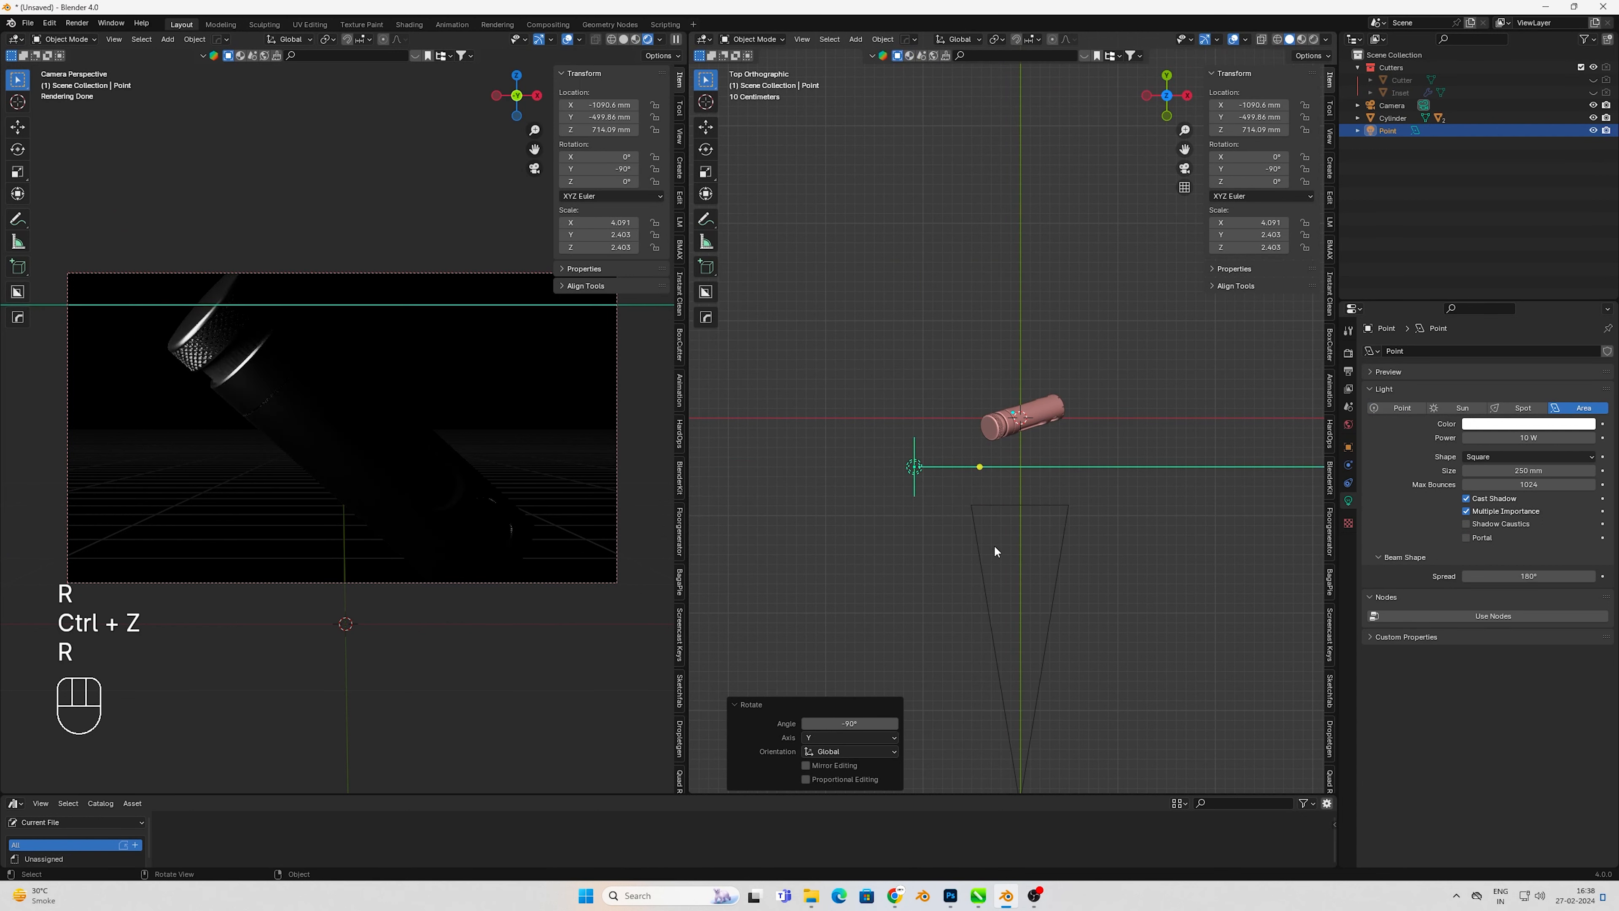
key("KP_1")
key("s")
key("z")
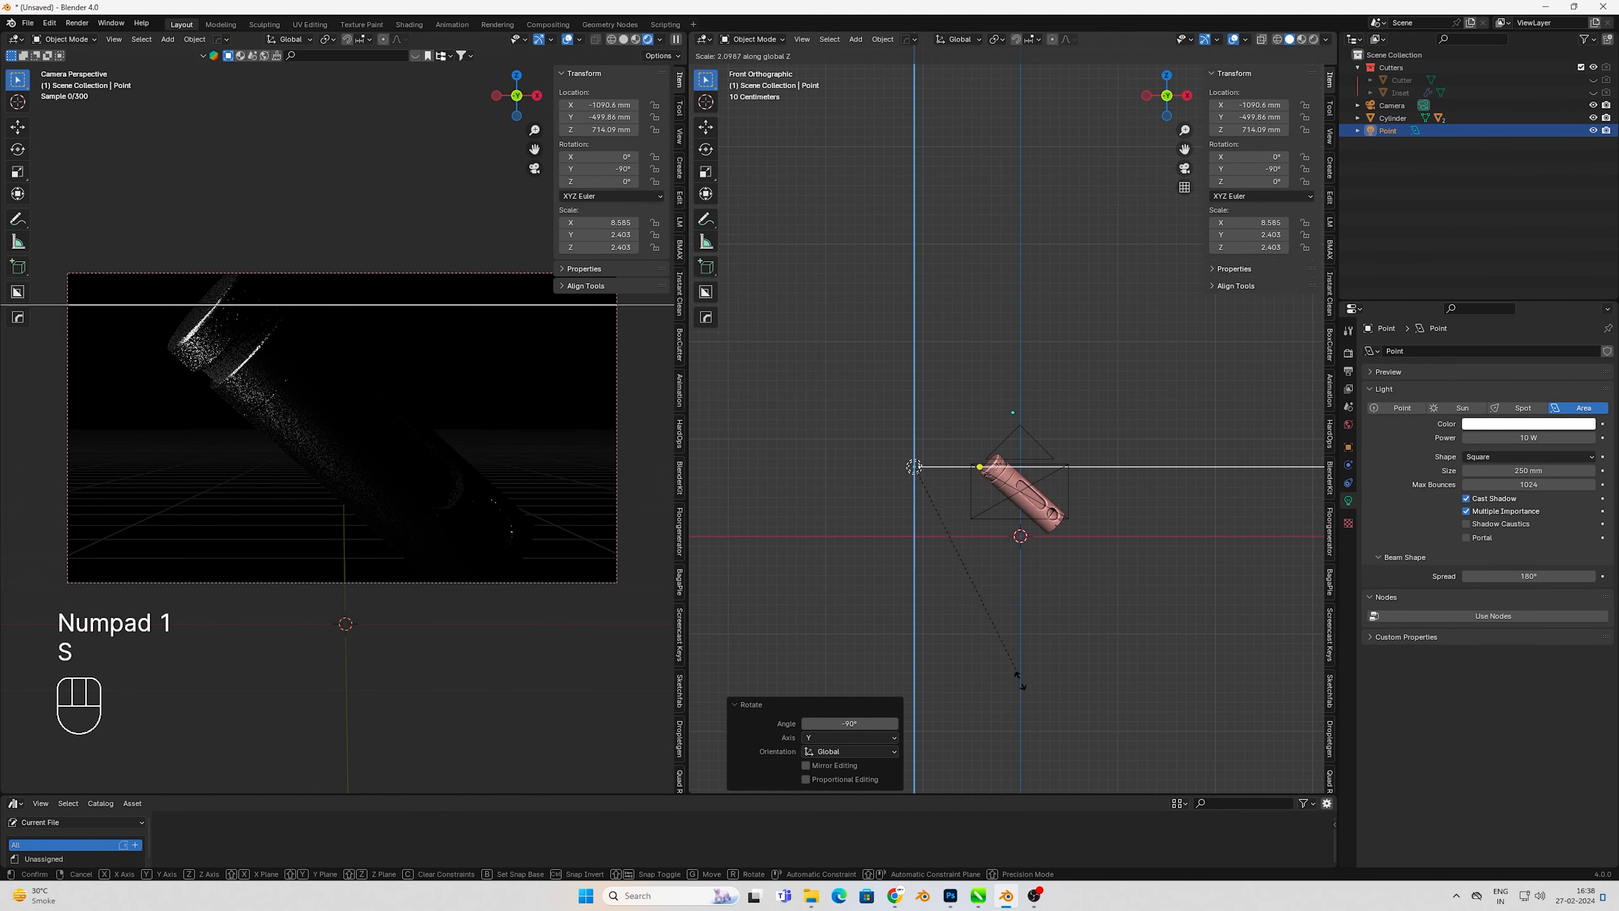
key("z")
key("z")
key("z")
key("z")
left_click(994, 561)
- Move the area light about 411 mm along X, closer to the cylinder
key("g")
key("x")
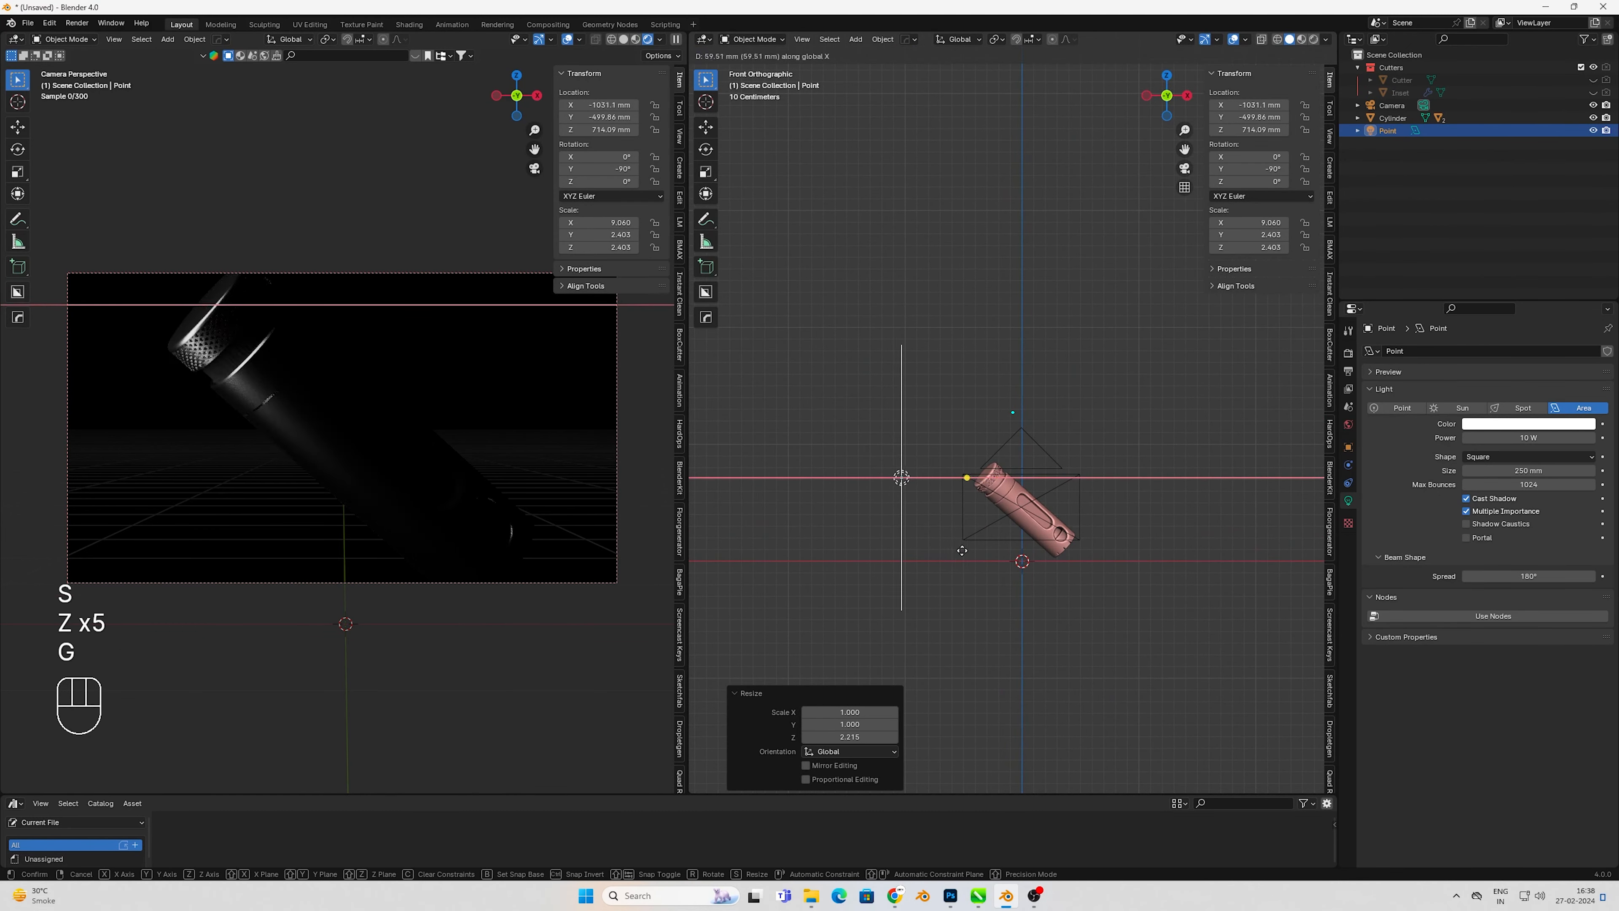
key("x")
key("x")
key("x")
left_click(992, 561)
- Move the area light about 263 mm along the Y axis
middle_click_drag(993, 561, 1089, 596)
key("g")
key("y")
key("y")
left_click(1032, 581)
- Shift the area light about -41 mm along X, slightly away from the cylinder
key("g")
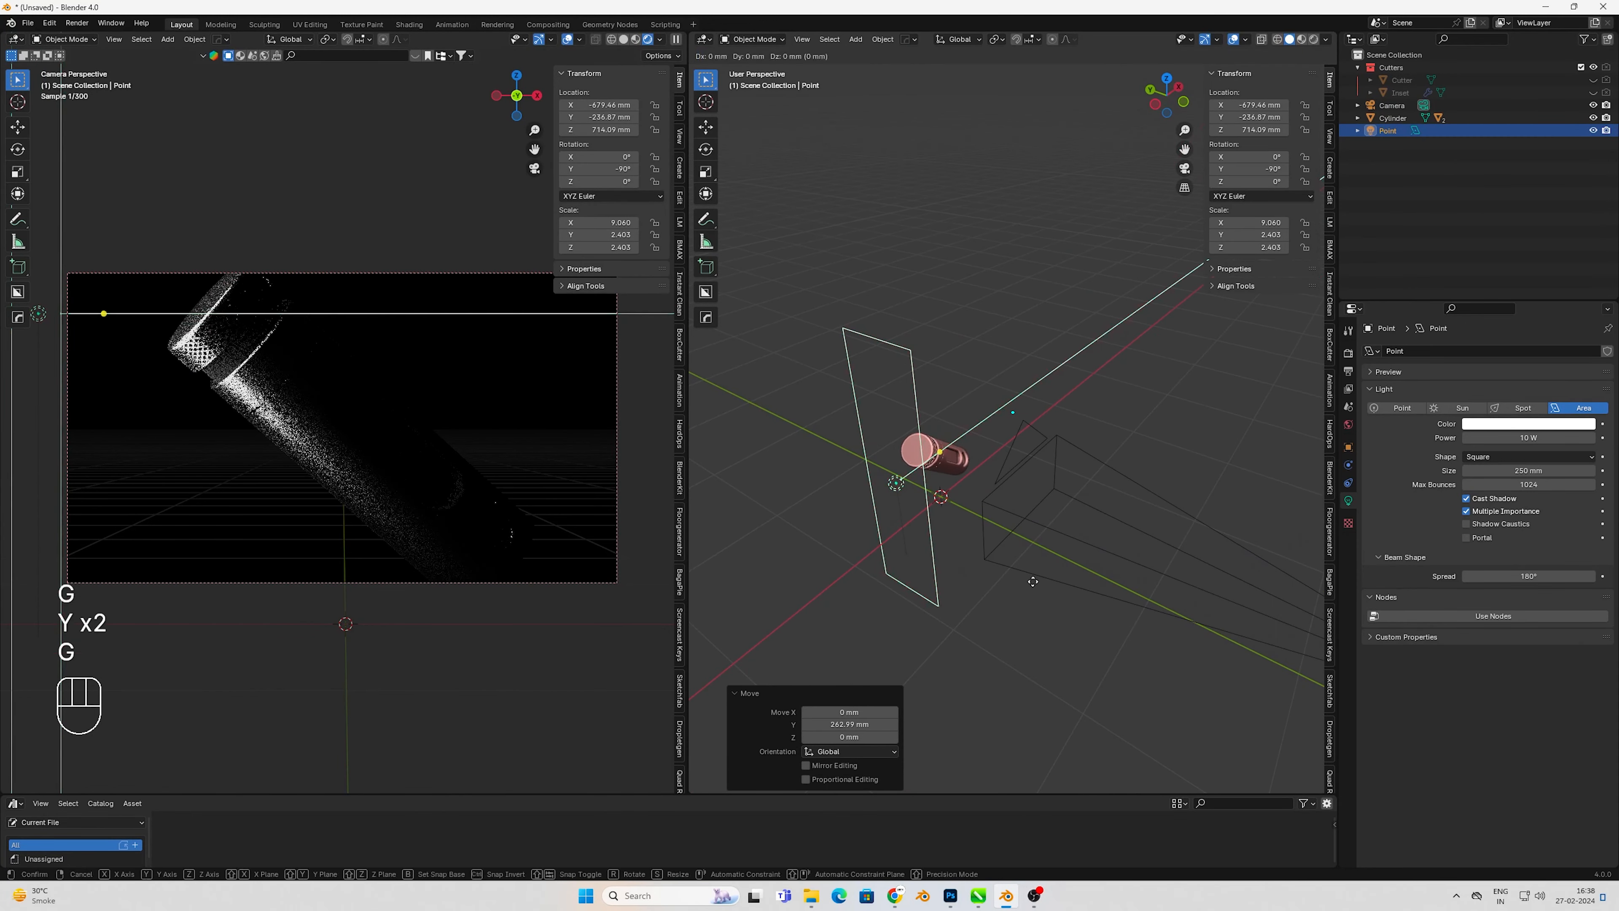
key("x")
key("x")
key("x")
left_click(1026, 579)
- In the top view, duplicate the area light and place the copy about 1466 mm along X, across from the original
key("KP_7")
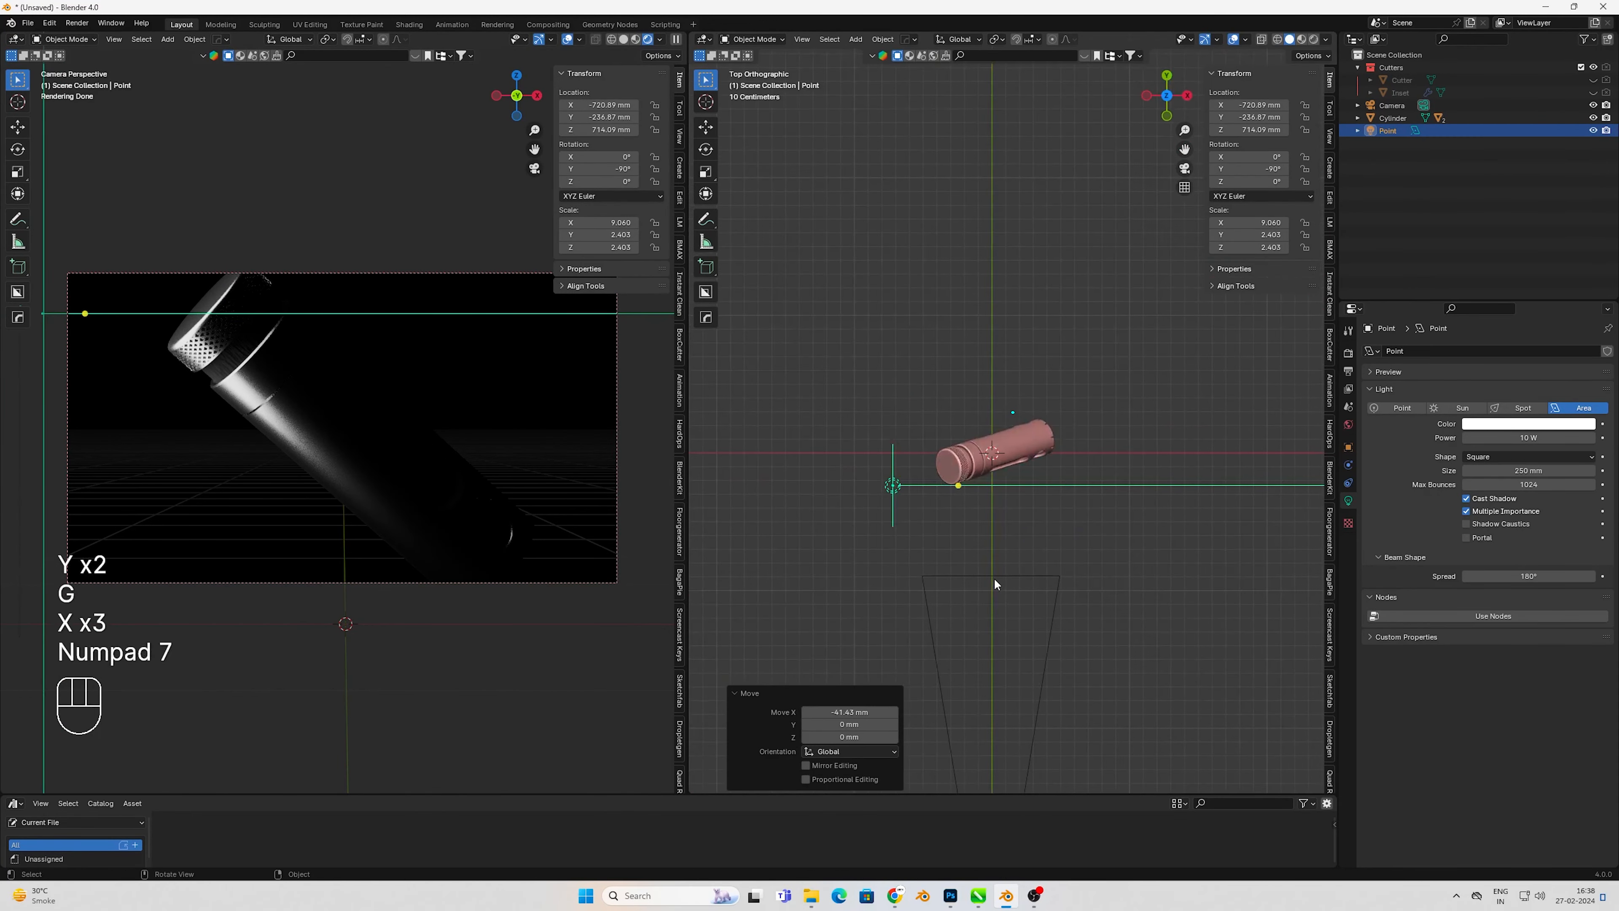
middle_click_drag(994, 584, 869, 607, "shift")
key("shift+d")
key("x")
left_click(1073, 596)
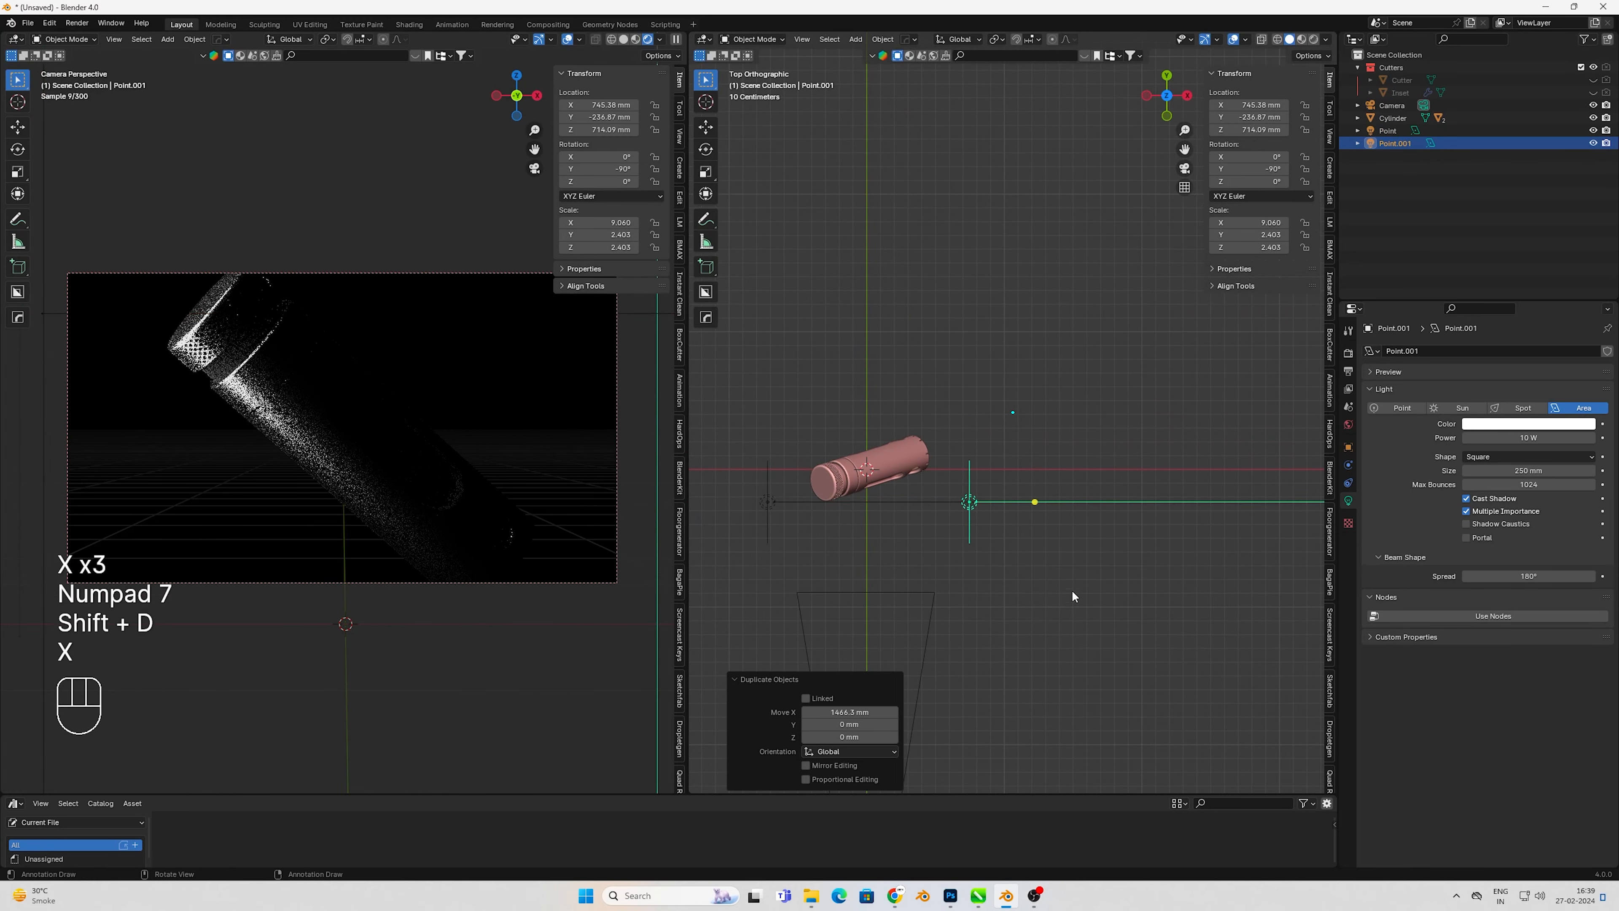
key("x")
- Rotate the duplicated area light about 132° around the Z axis so it faces the cylinder
key("r")
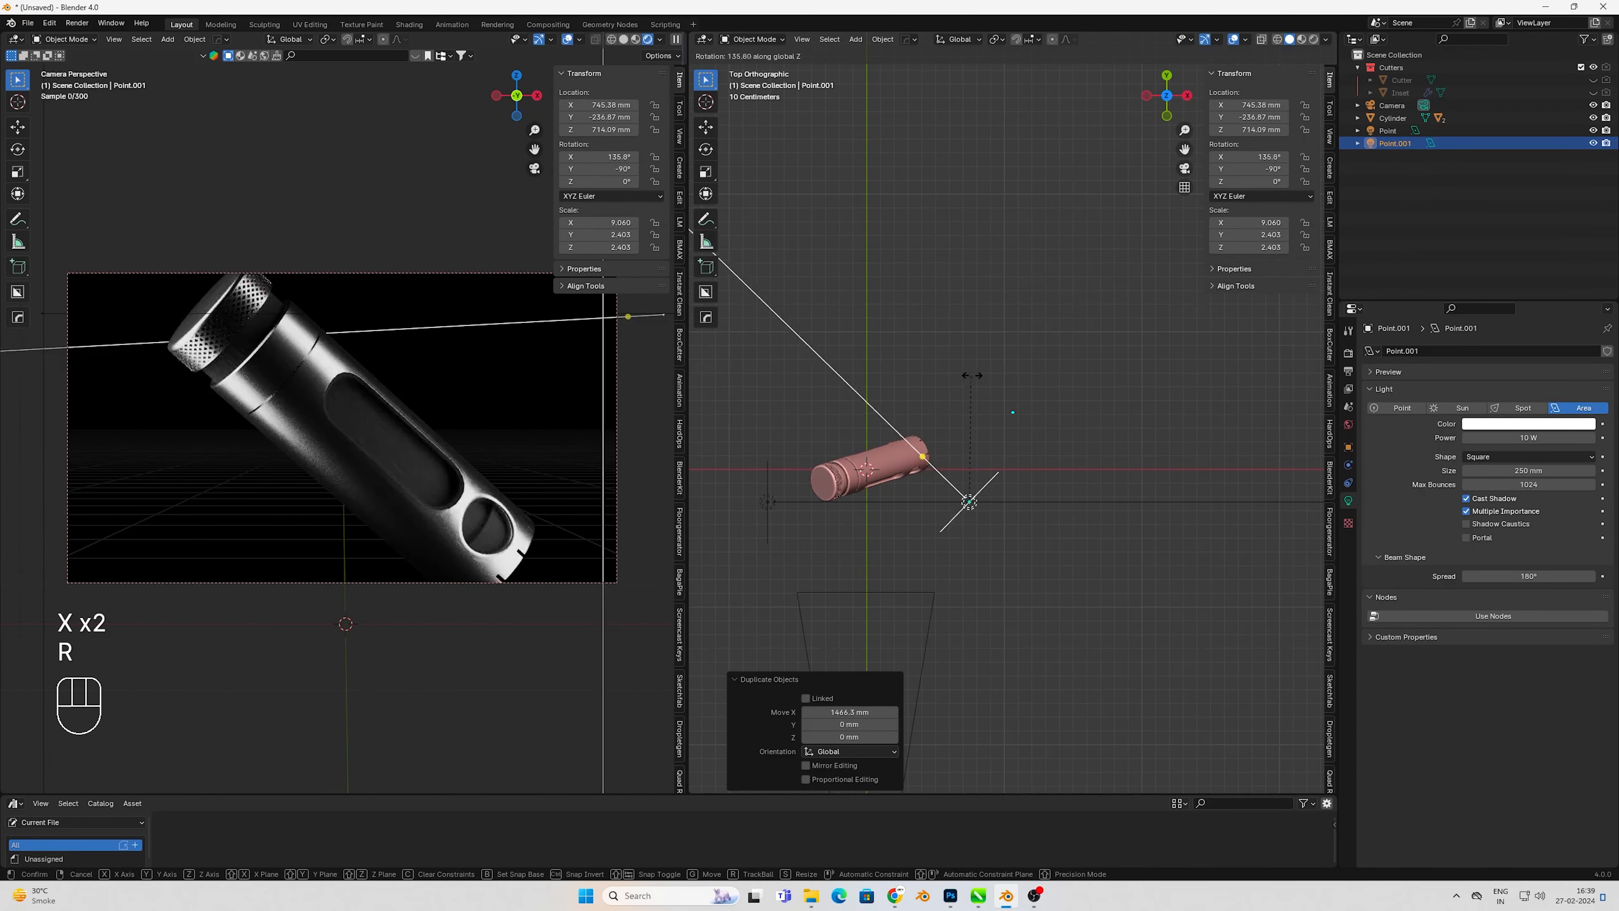
key("z")
key("z")
key("z")
key("z")
left_click(975, 434)
- Move the rotated area light about 138 mm along the Y axis
key("g")
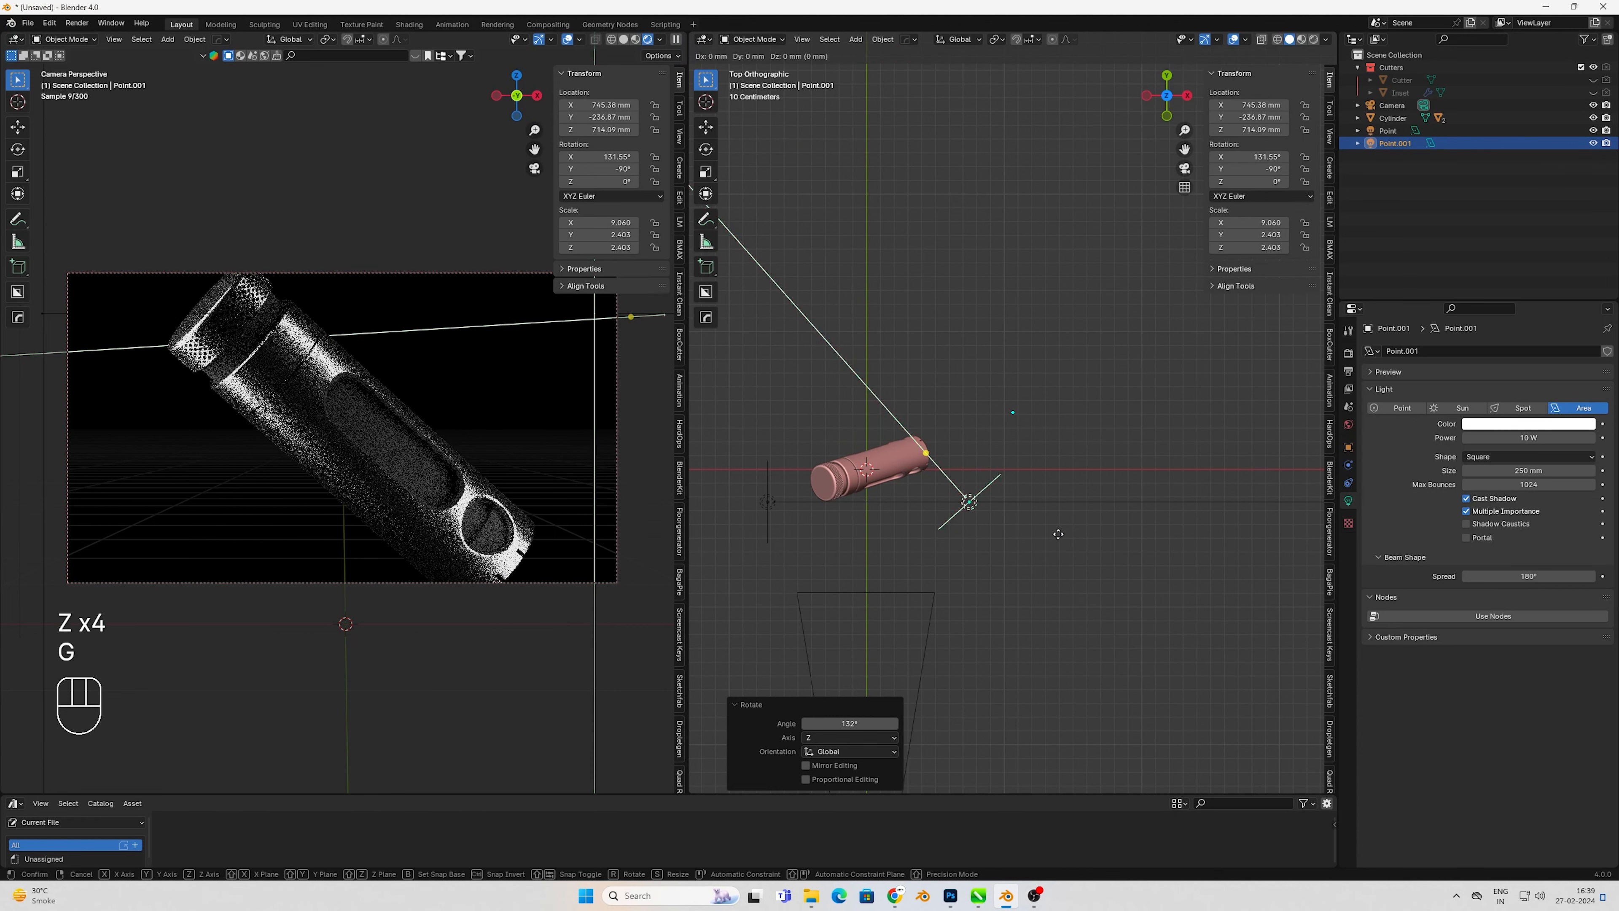
key("y")
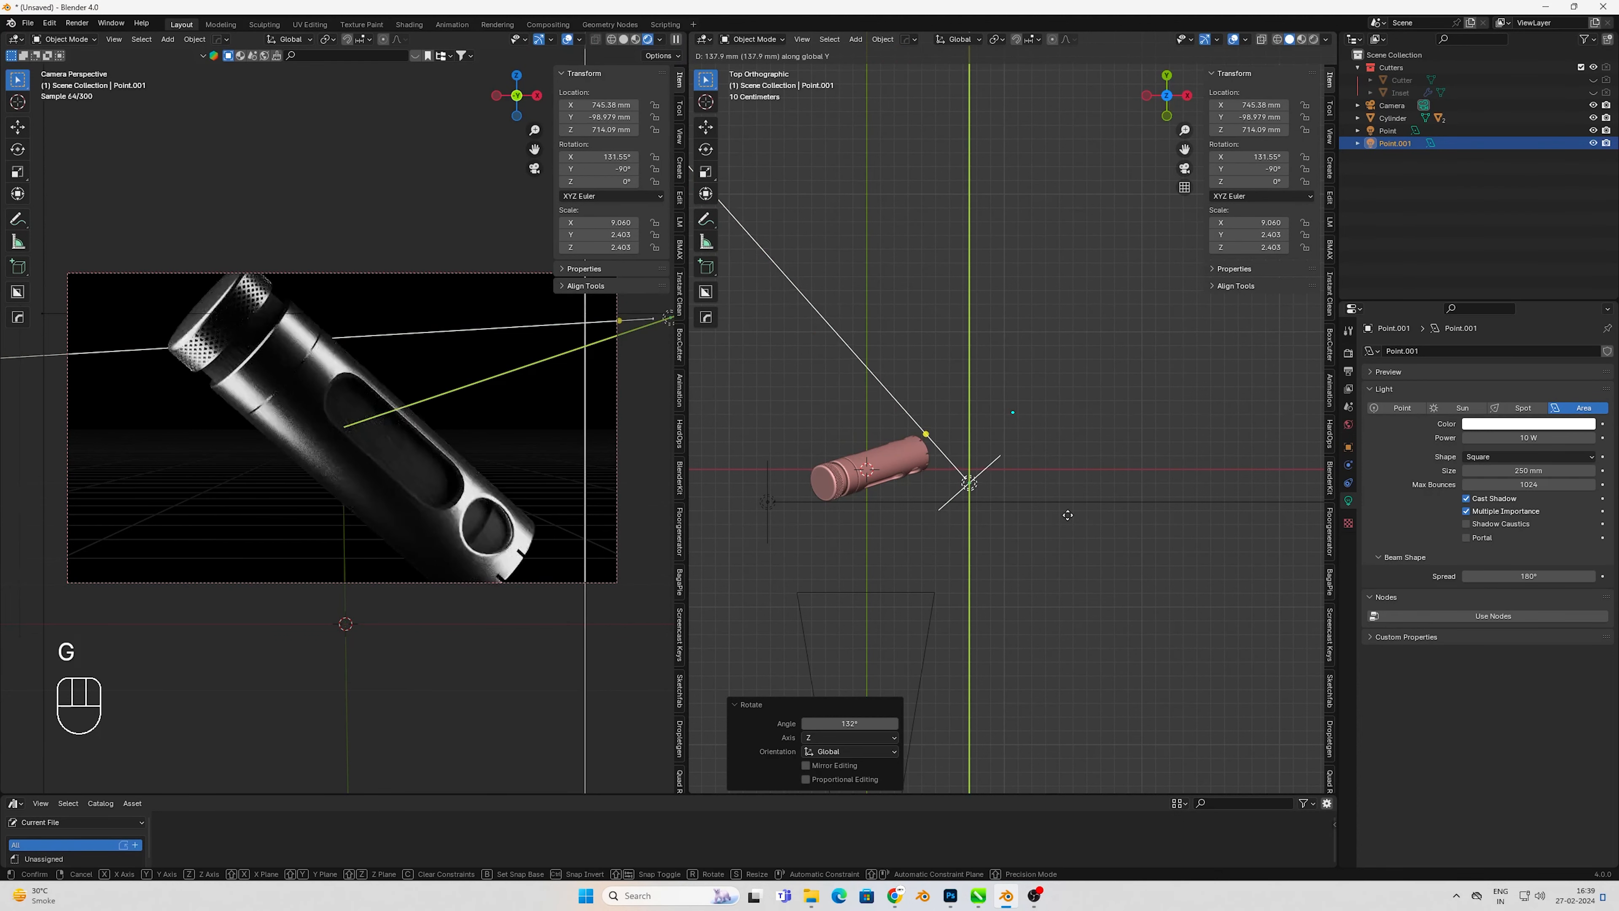
key("y")
key("y")
left_click(1067, 514)
- Stretch the rotated area light slightly along global Z, to a local X scale of about 9.775
mouse_move(1068, 514)
middle_mouse_down()
mouse_move(1045, 523)
mouse_move(1064, 490)
middle_mouse_up()
key("s")
key("z")
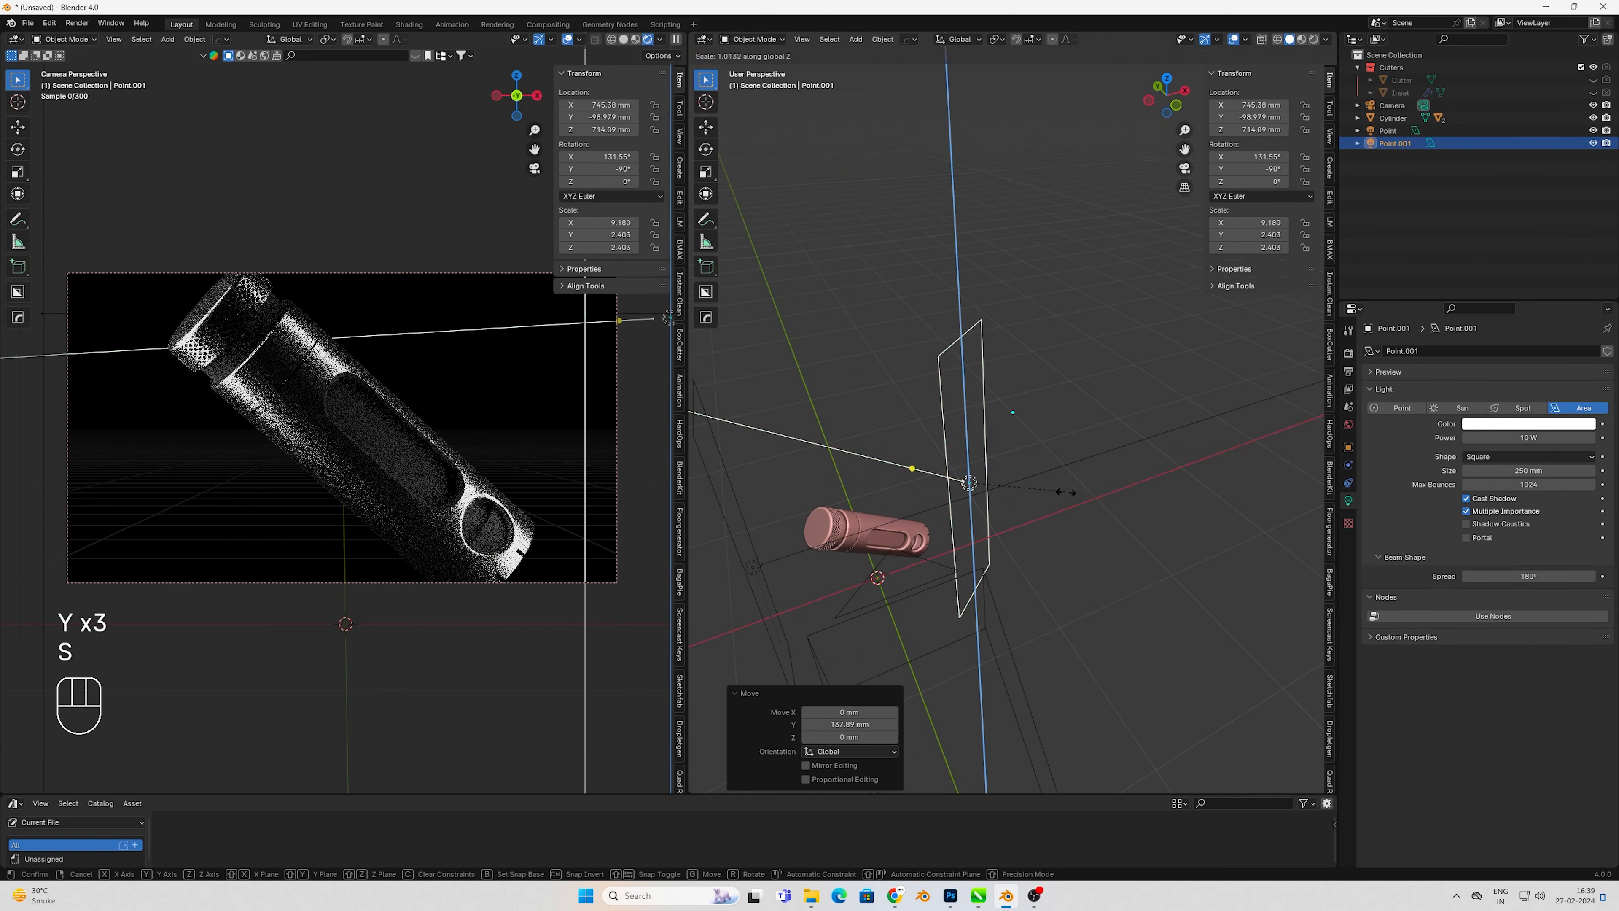
left_click(1069, 508)
- Lighten the base color of the cylinder's matt material to a medium grey
scroll(381, 447, "up", 2)
left_click(397, 438)
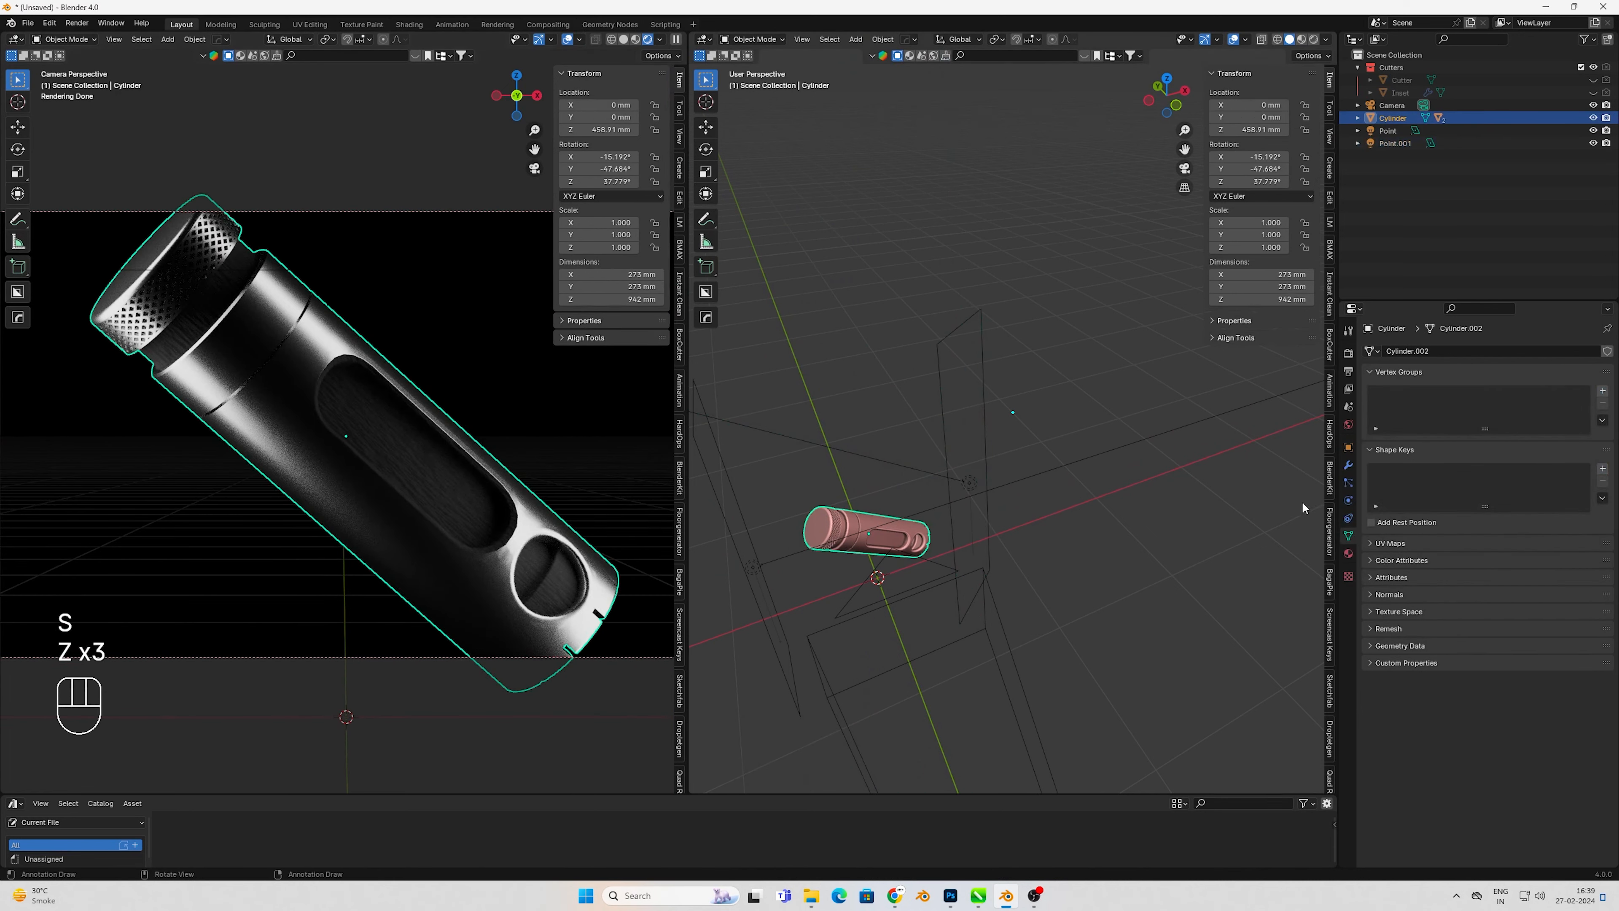
left_click(1348, 553)
left_click(1565, 505)
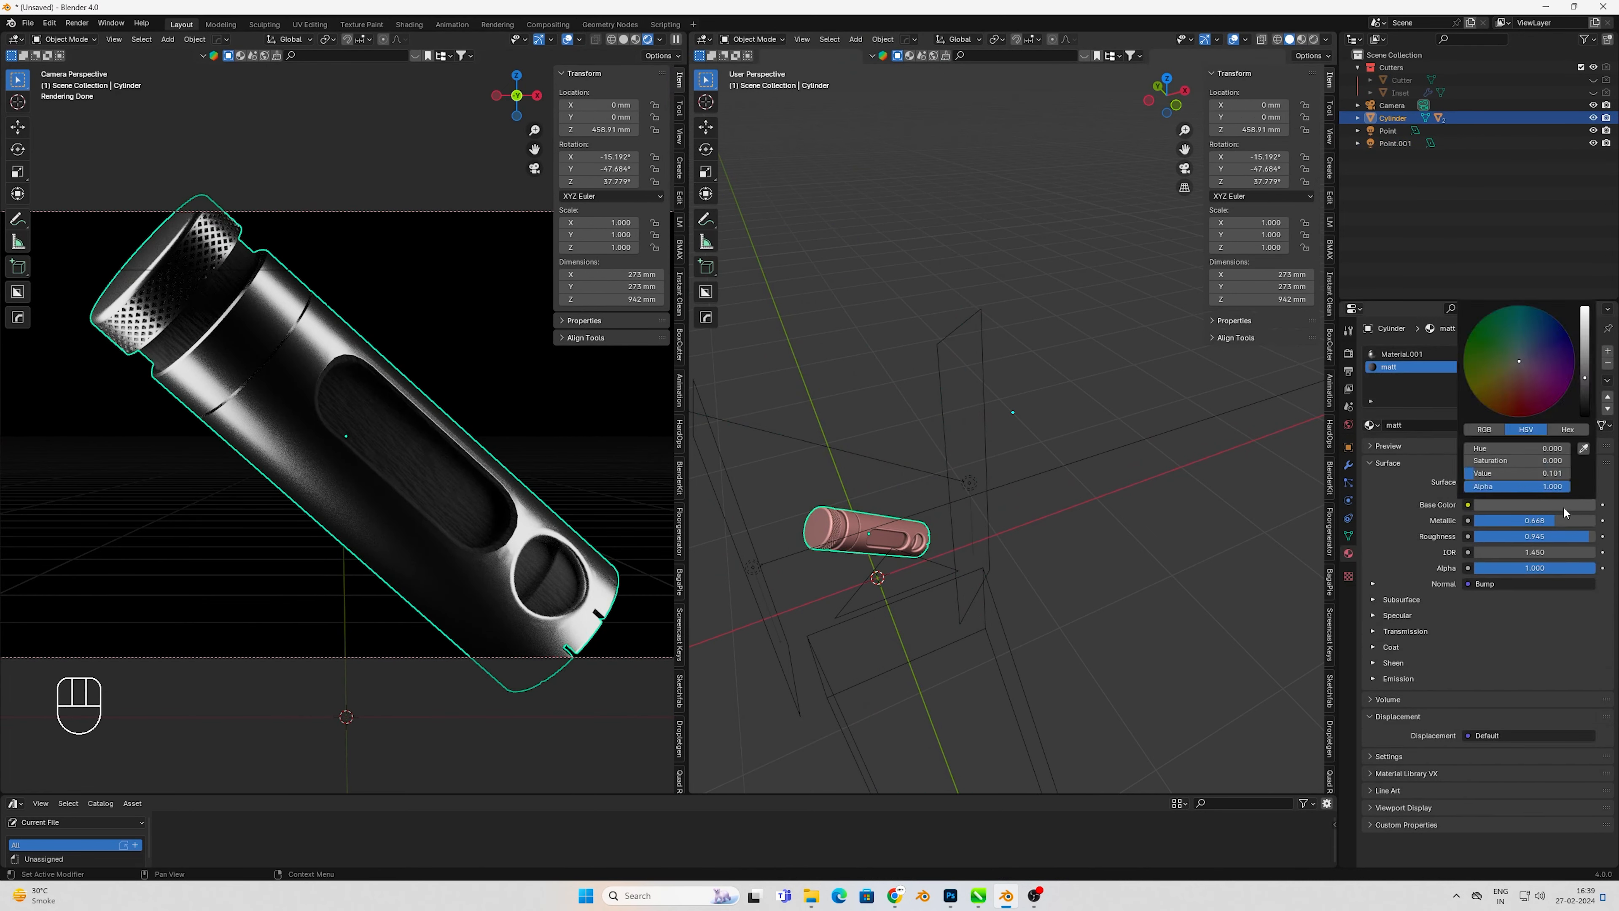
left_click_drag(1590, 367, 1585, 357)
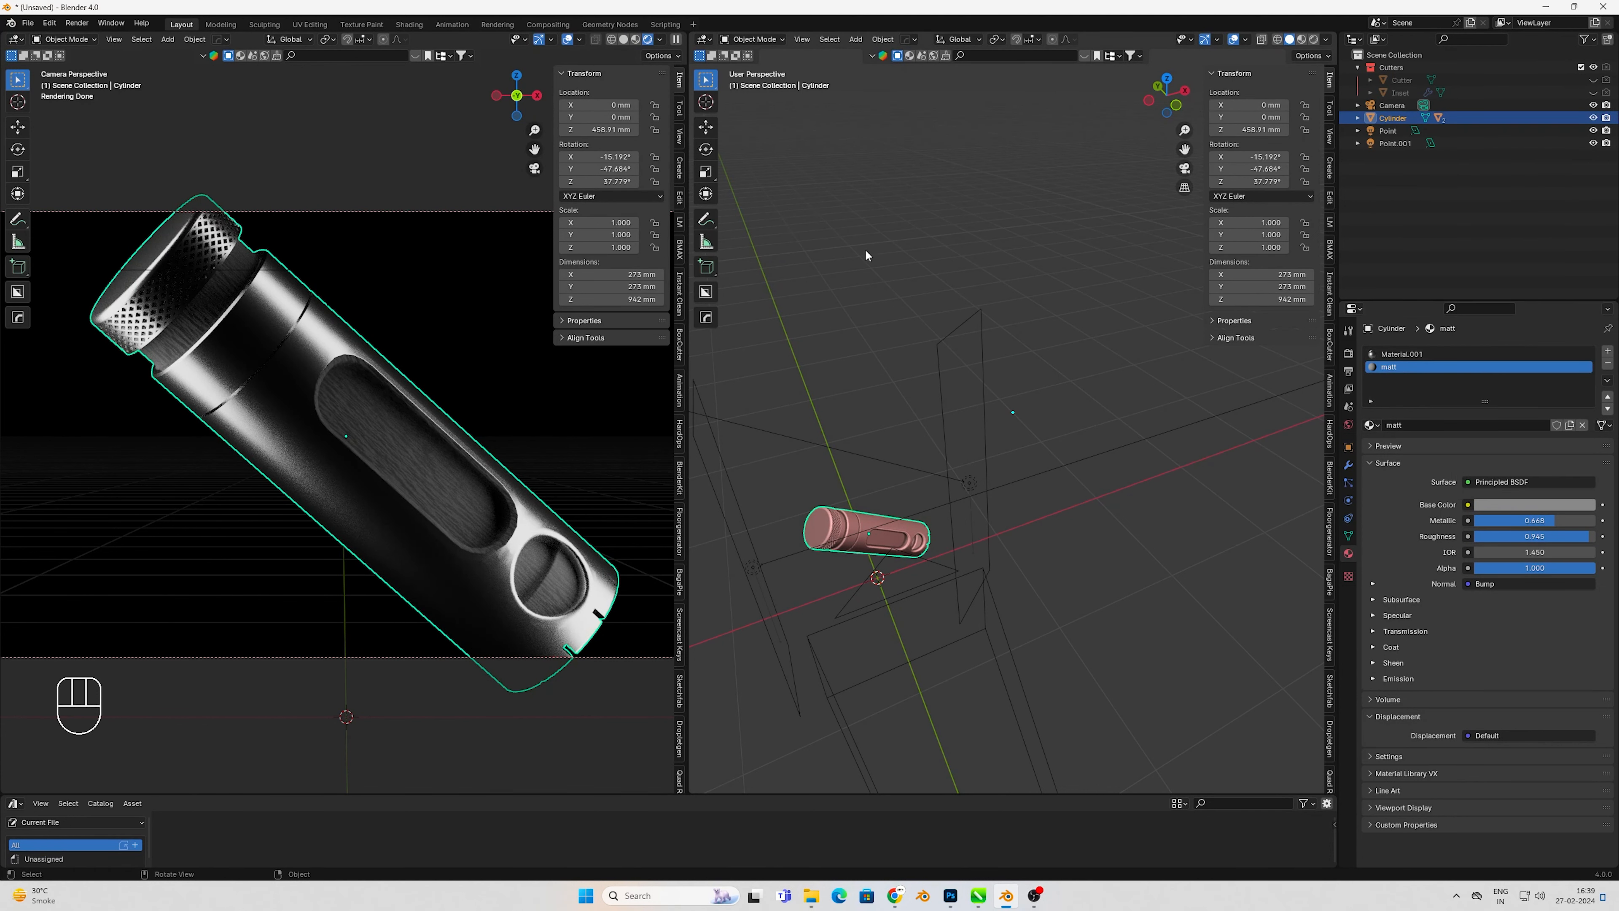
- Open the matt material in the Shader Editor and disconnect the Bump node from the Principled BSDF's Normal input
left_click(703, 39)
left_click(752, 159)
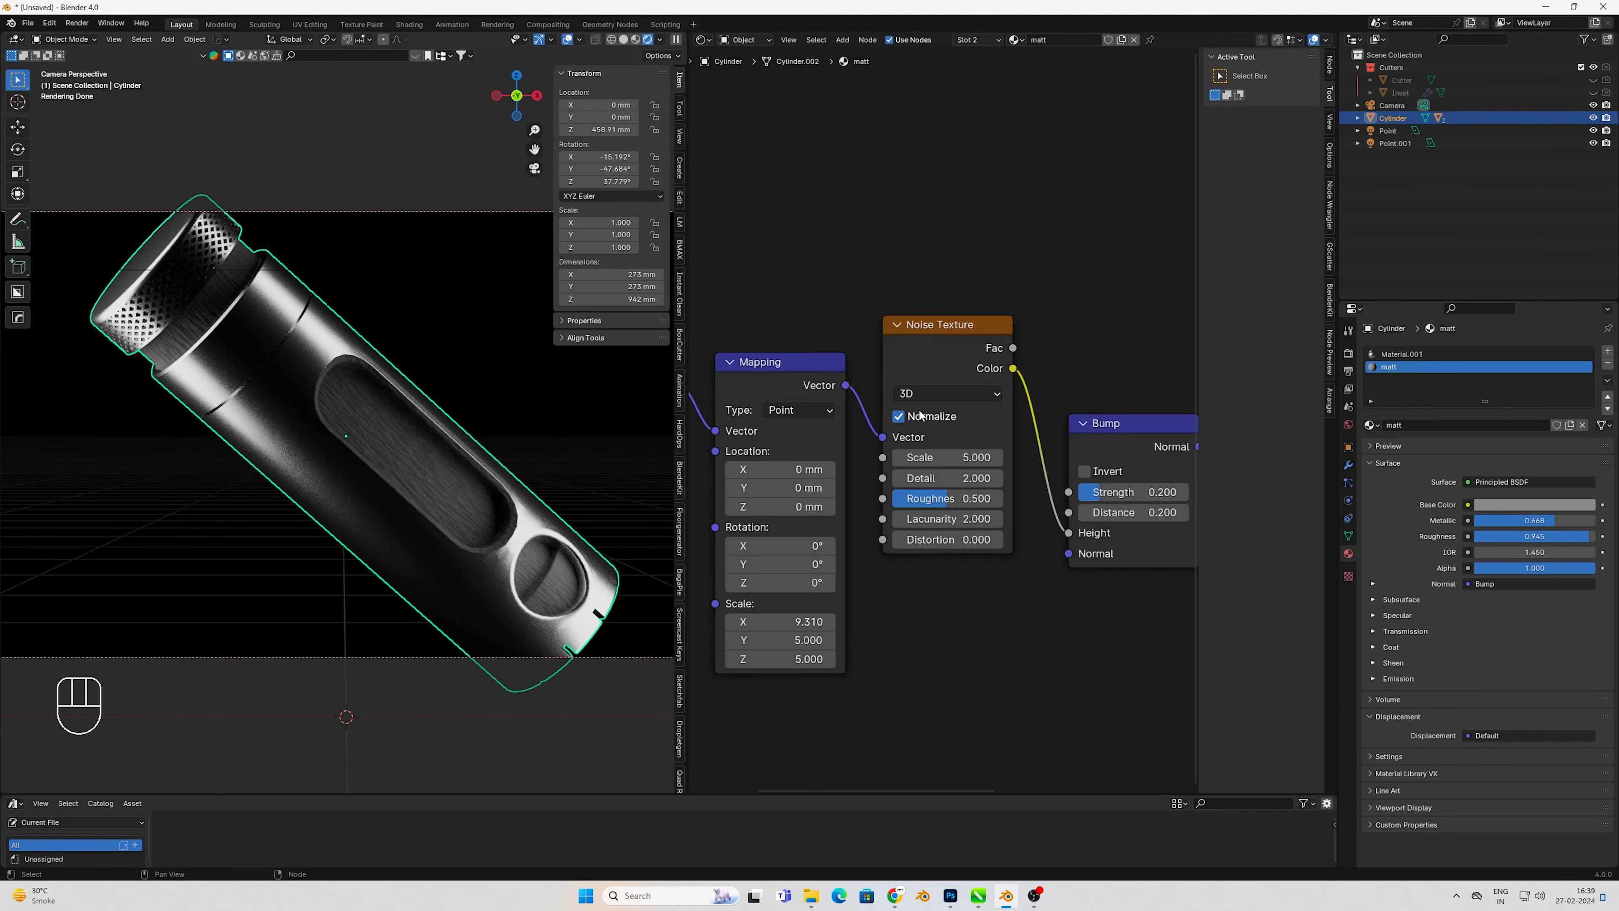
middle_click_drag(1037, 376, 781, 419)
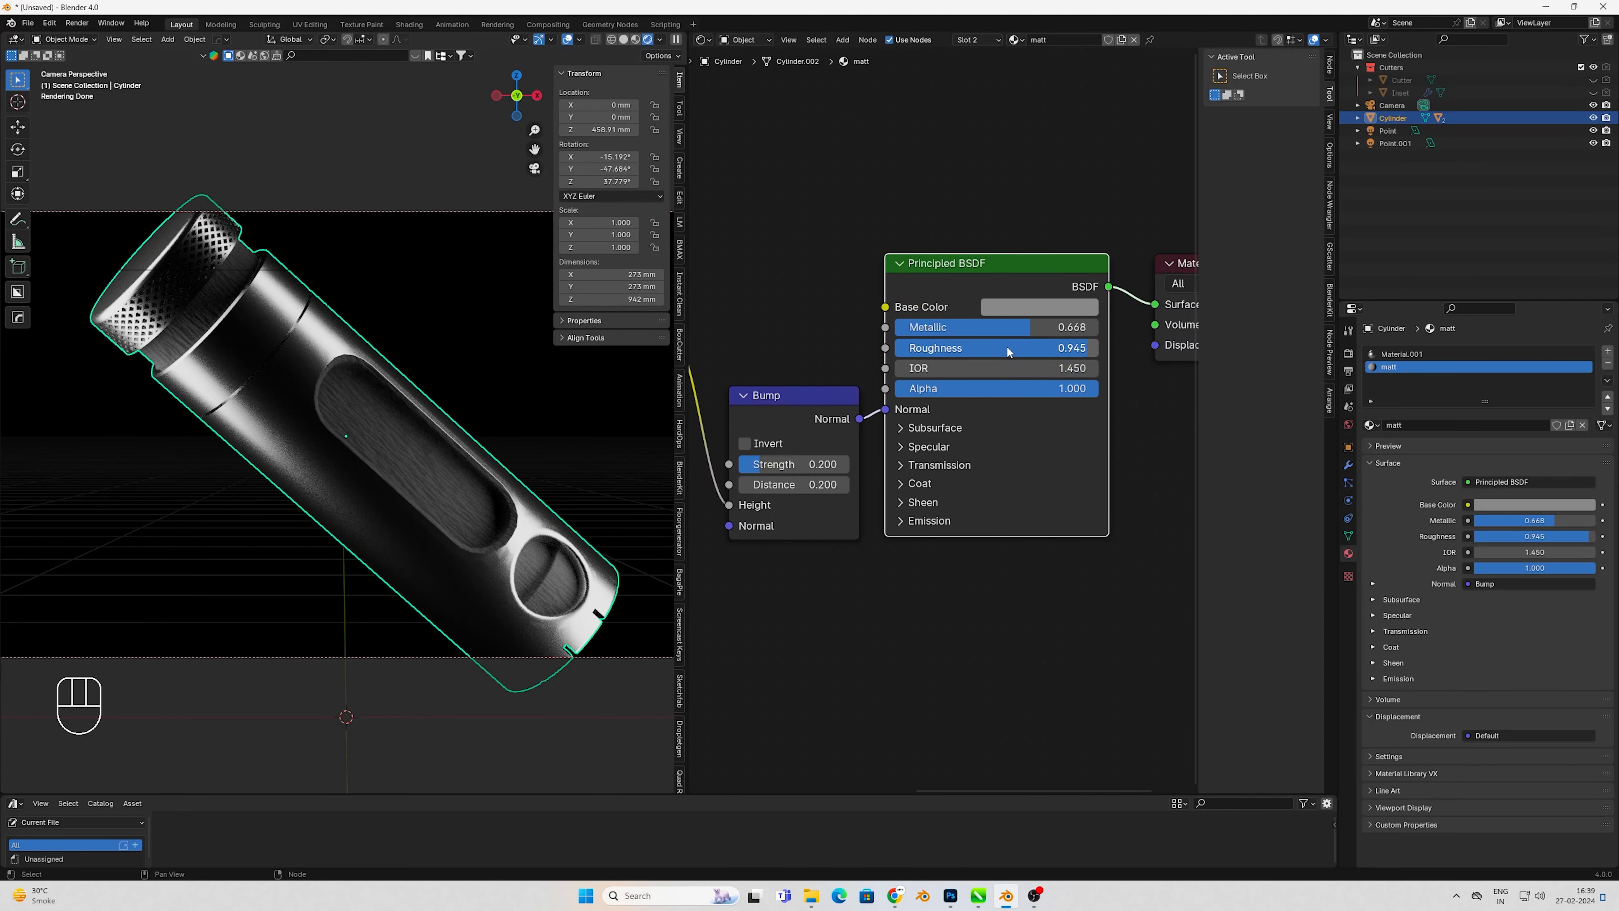
scroll(876, 422, "down", 3)
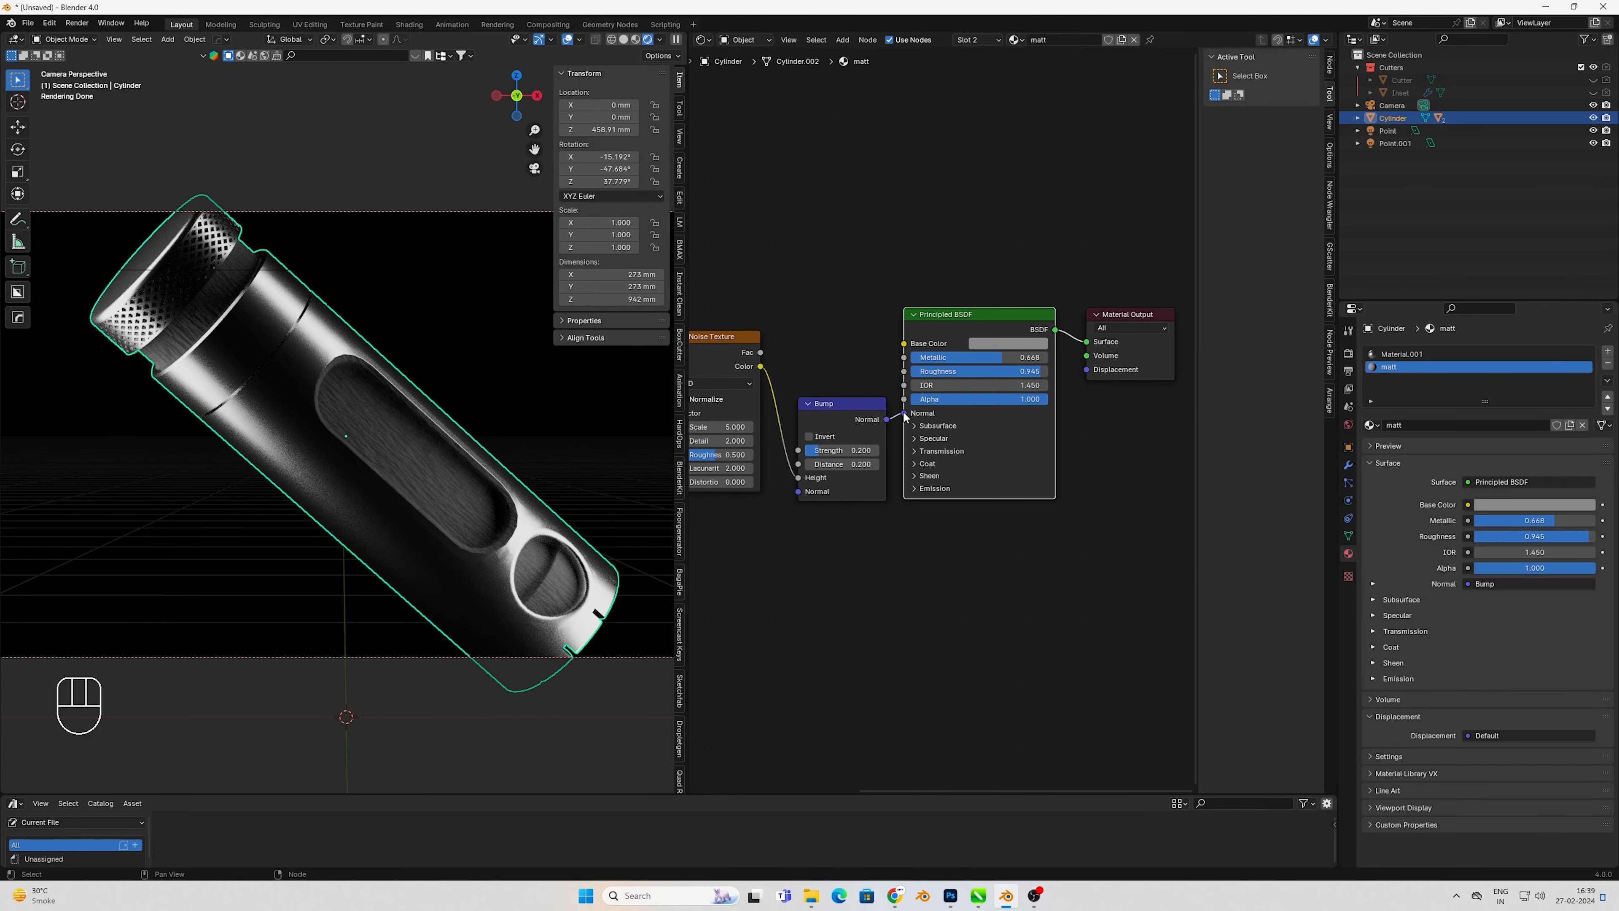
middle_click_drag(904, 413, 1031, 411)
left_click_drag(1032, 411, 1012, 385)
middle_click_drag(1012, 385, 971, 413)
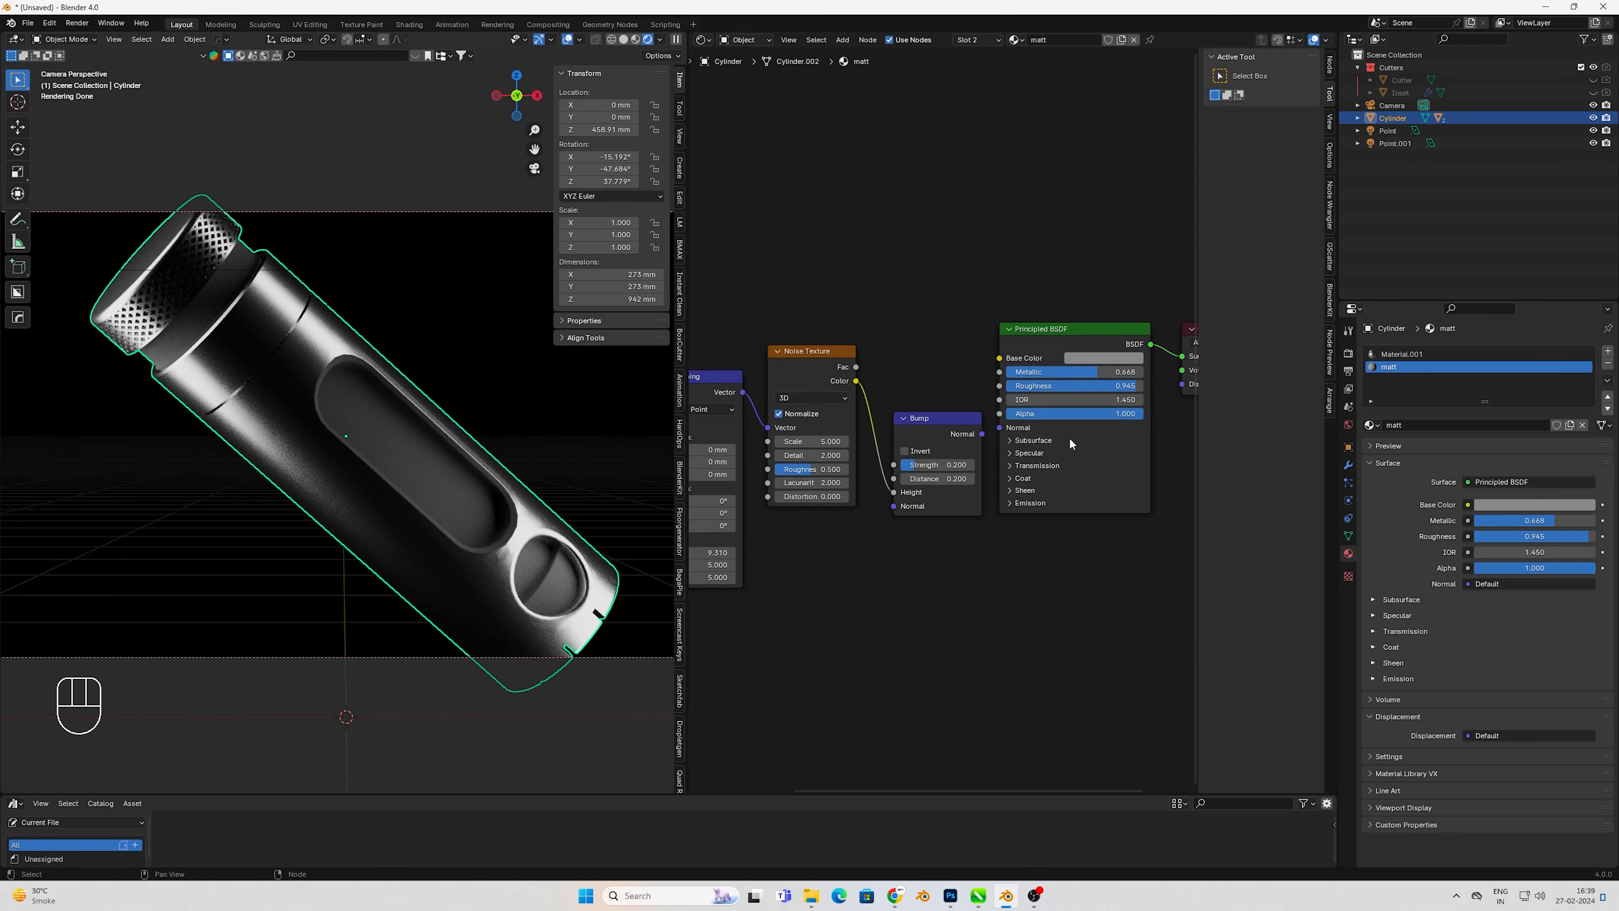
- Set the matt material's metallic to 0, transmission weight to 1, roughness to 0.241 and base color to white
left_click_drag(1093, 373, 1017, 421)
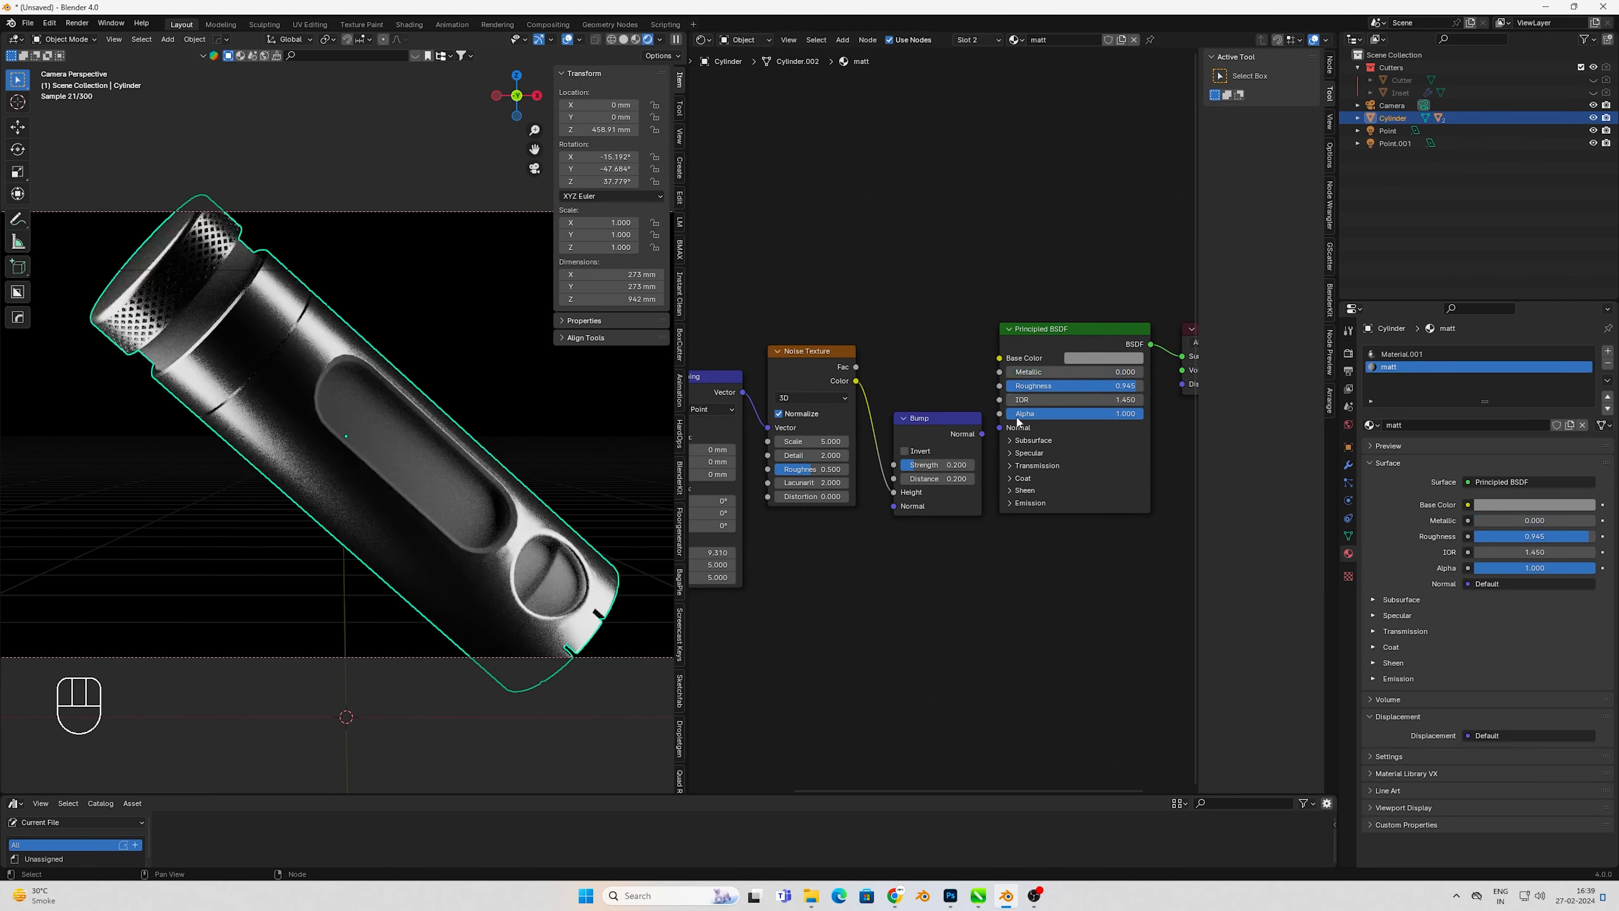
left_click(1024, 465)
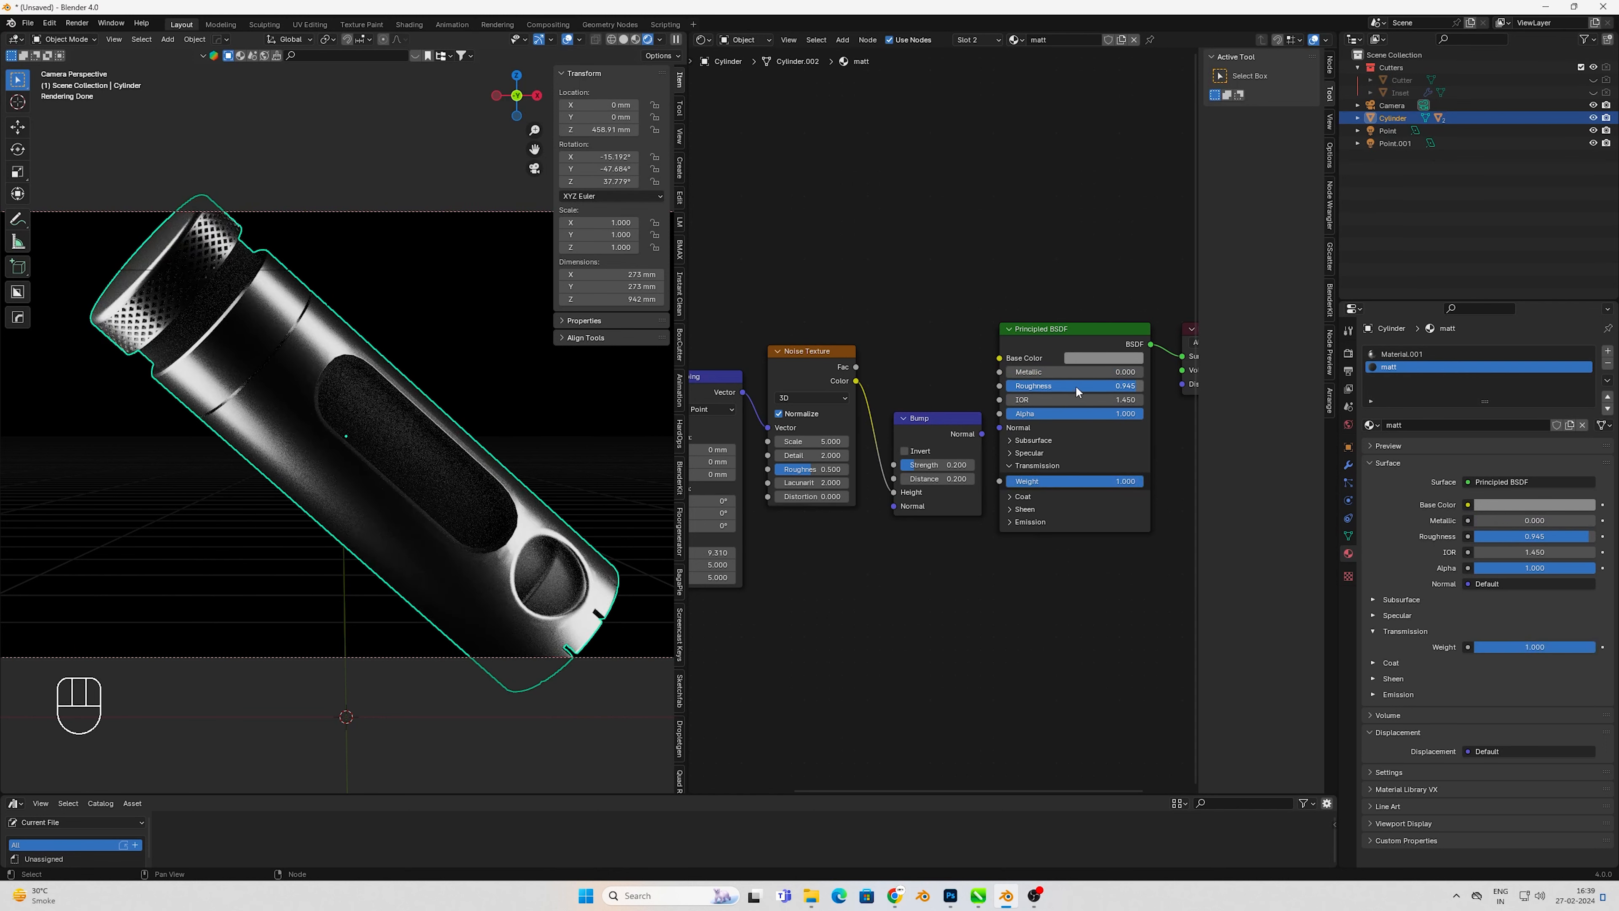
left_click_drag(1077, 391, 975, 392)
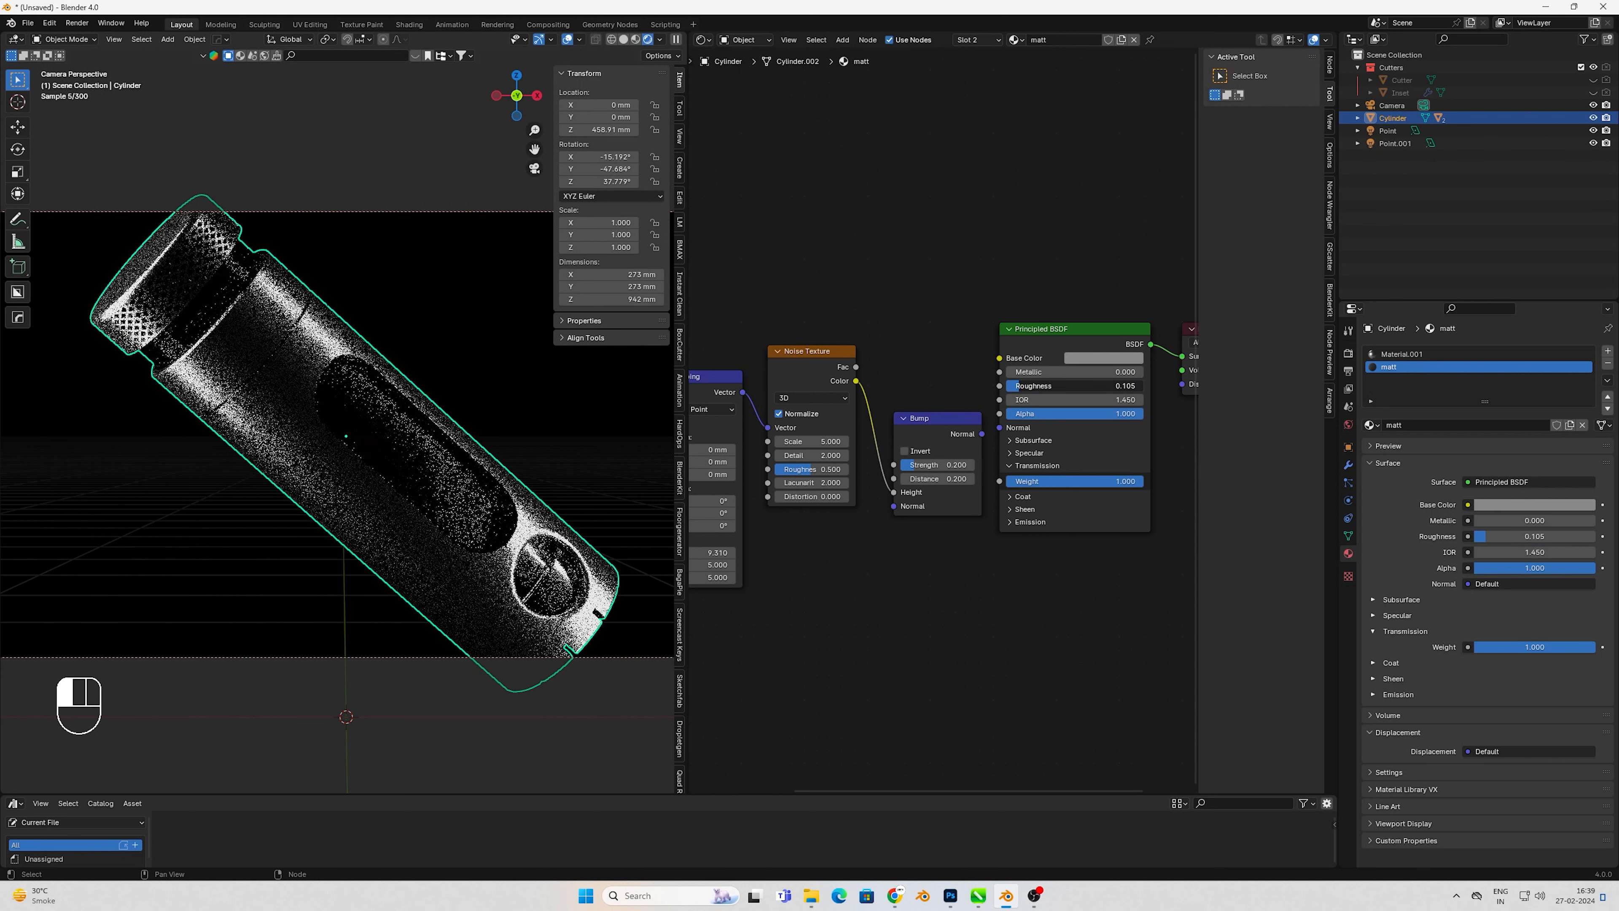
left_click(1104, 358)
left_click(1189, 164)
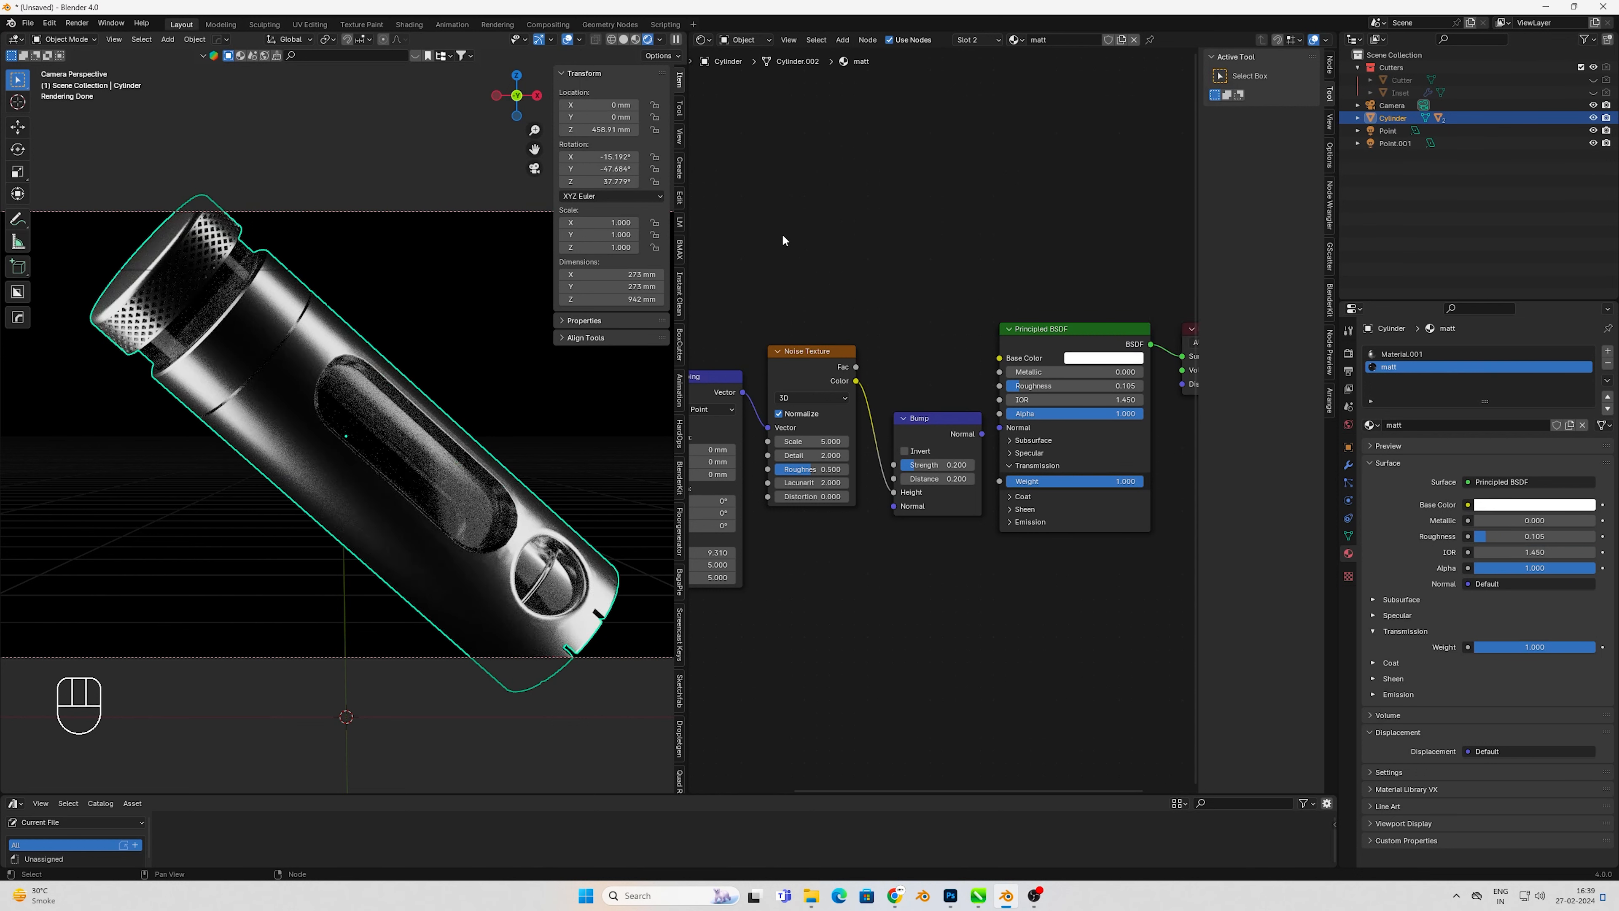
left_click_drag(1017, 387, 1036, 386)
- Return the Shader Editor area to a 3D viewport and deselect the cylinder to check the rendered preview
left_click(704, 40)
left_click(739, 70)
left_click(822, 450)
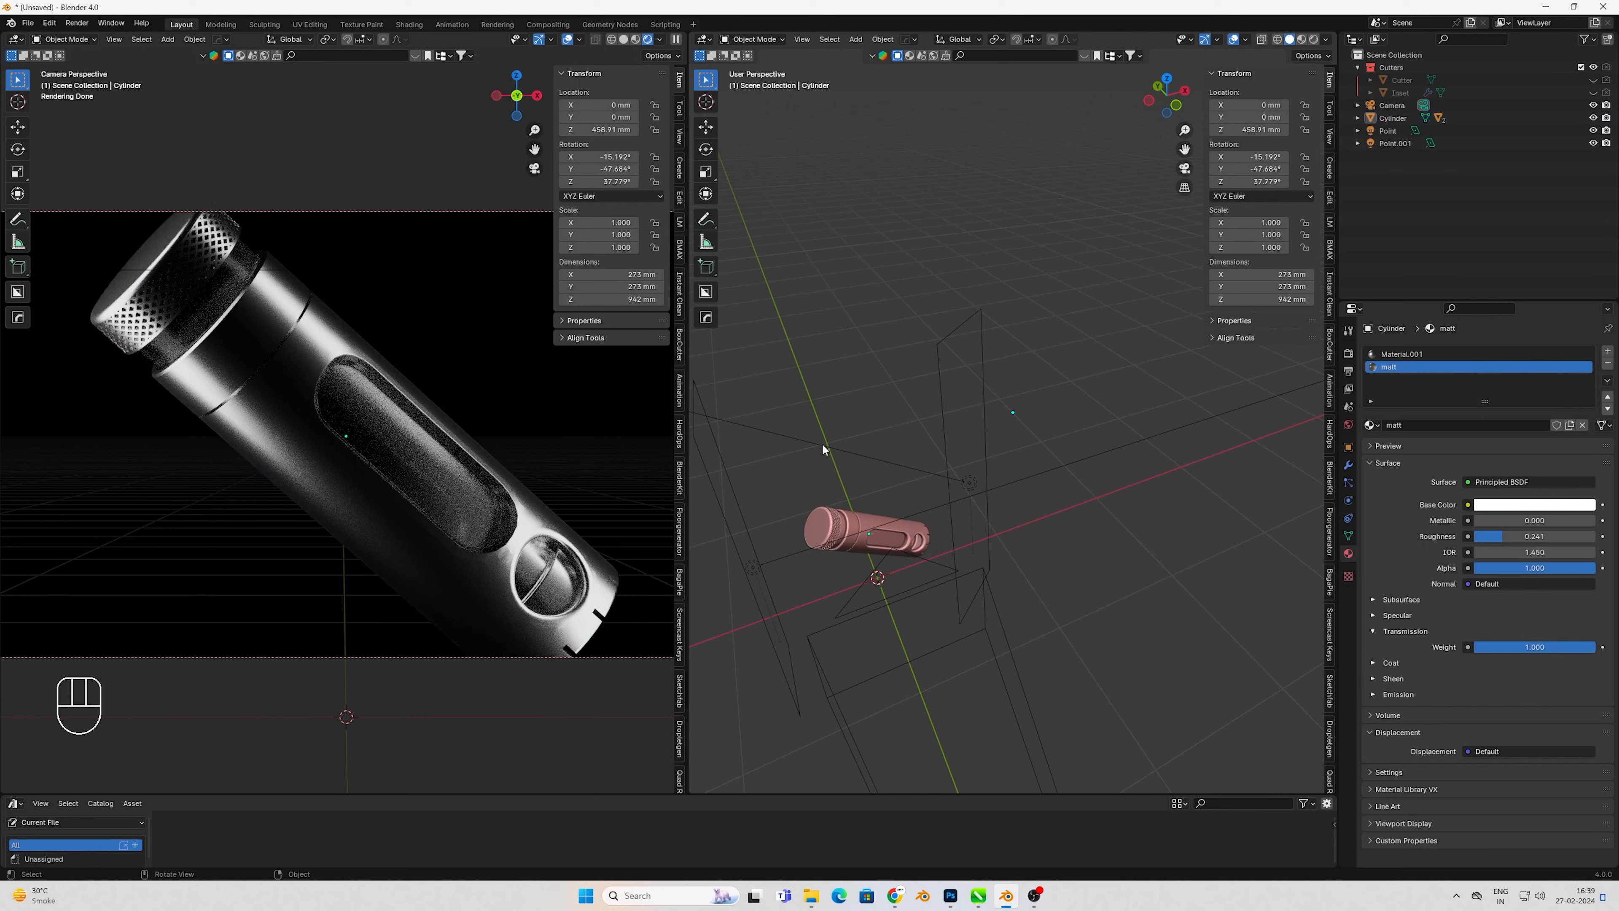
left_click(383, 521)
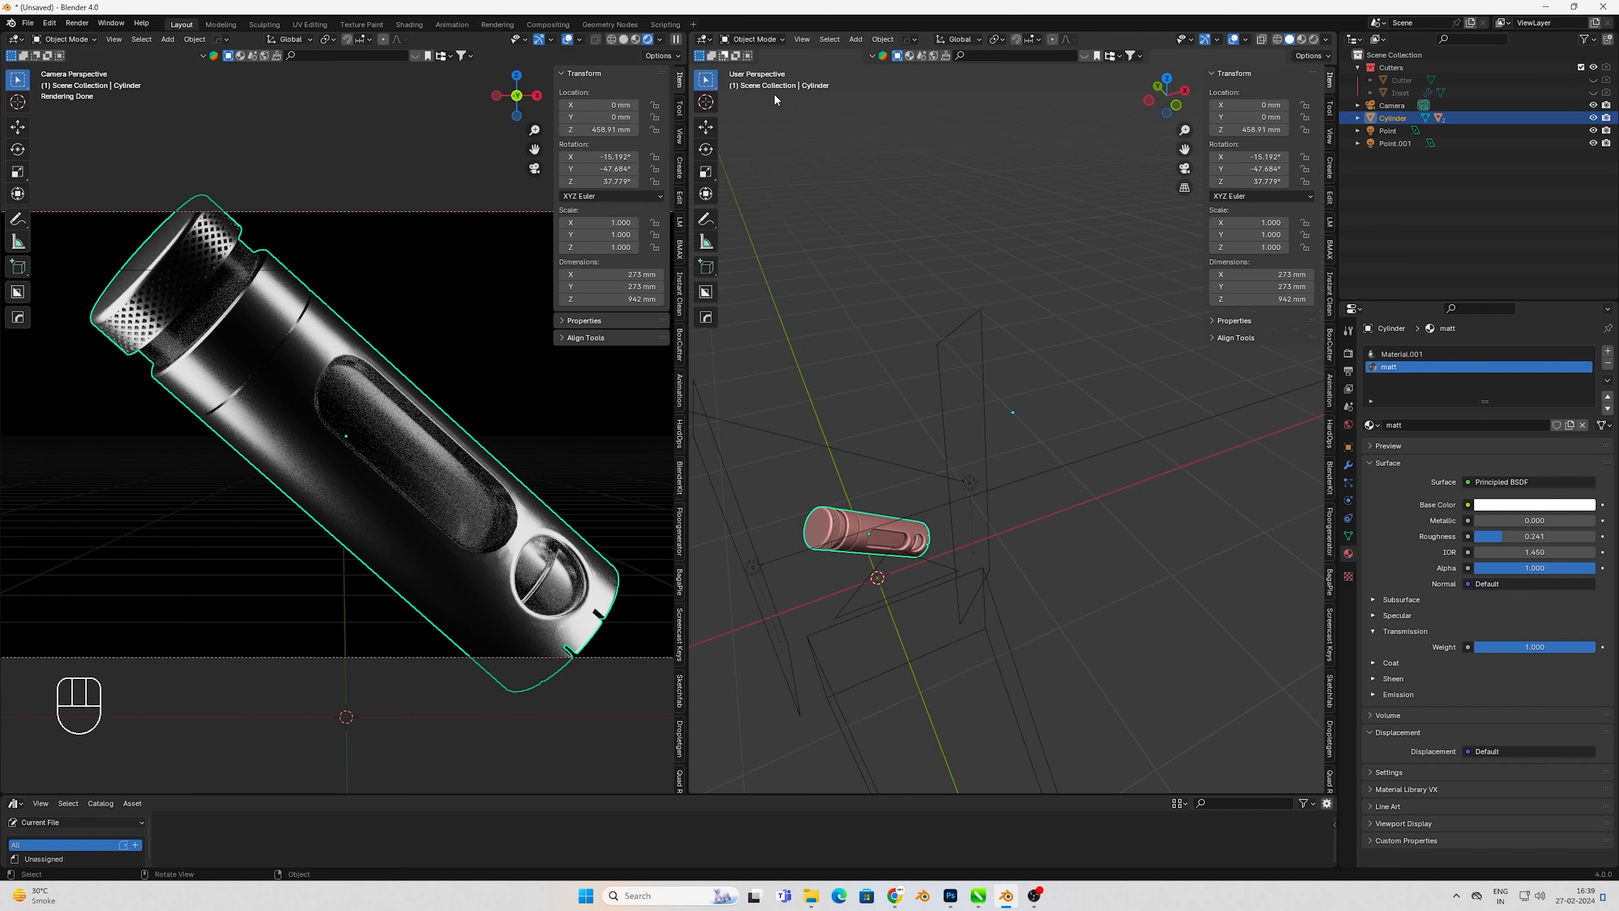
left_click(1026, 311)
scroll(560, 497, "down", 2)
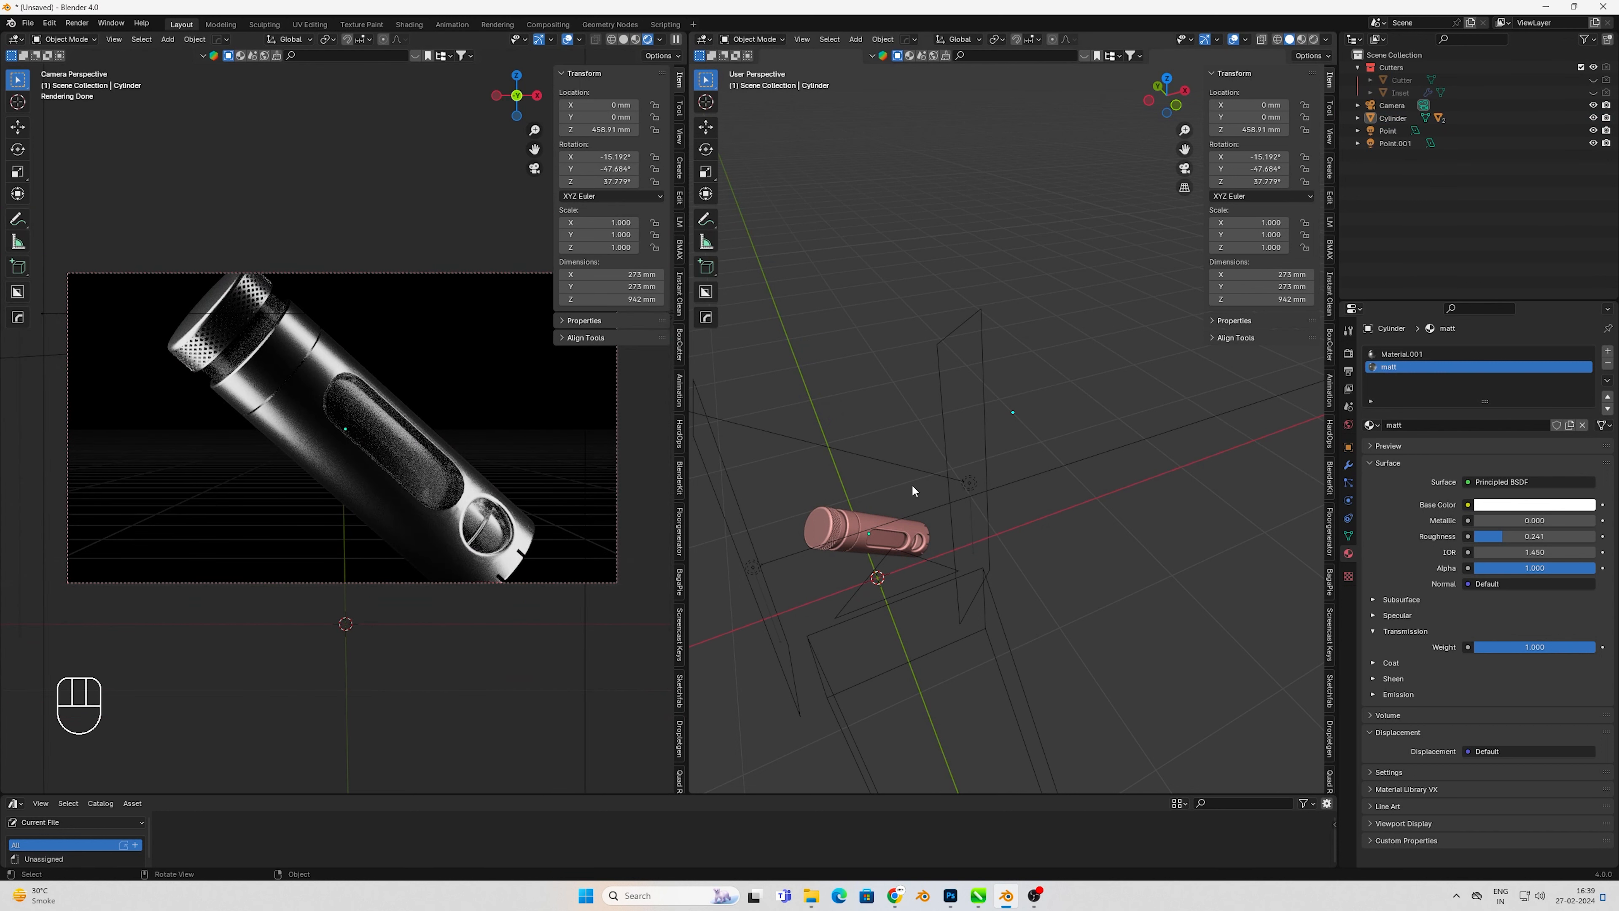
- In the top view, duplicate the angled area light and place the copy behind the cylinder, about -460 mm in X and 1071 mm in Y
left_click(968, 482)
key("KP_7")
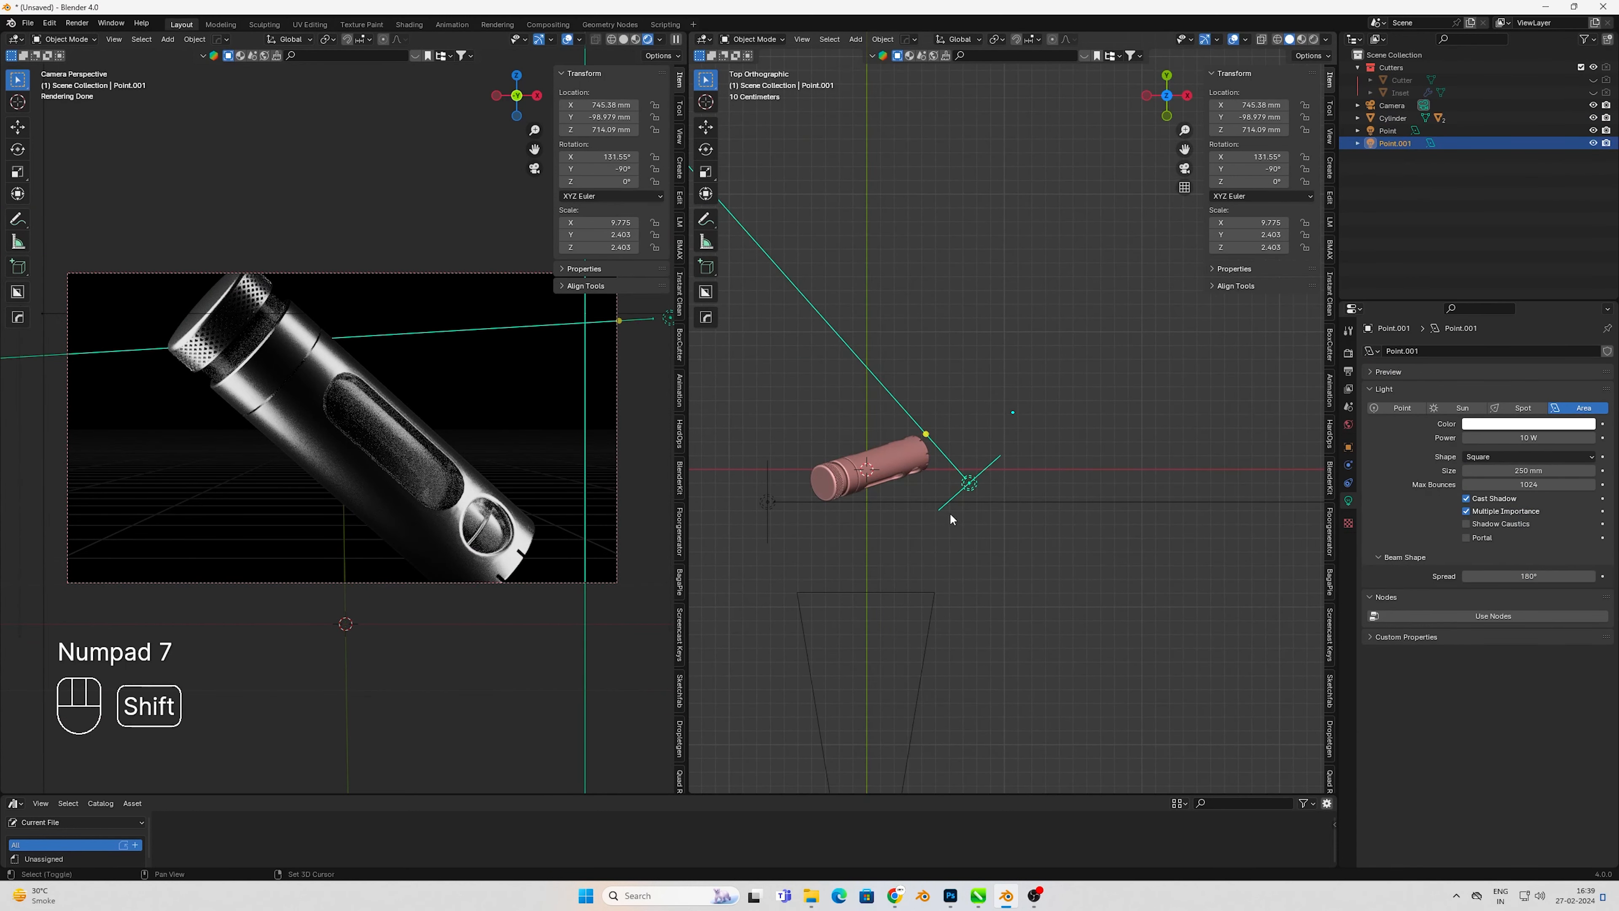
middle_click_drag(950, 512, 975, 580, "shift")
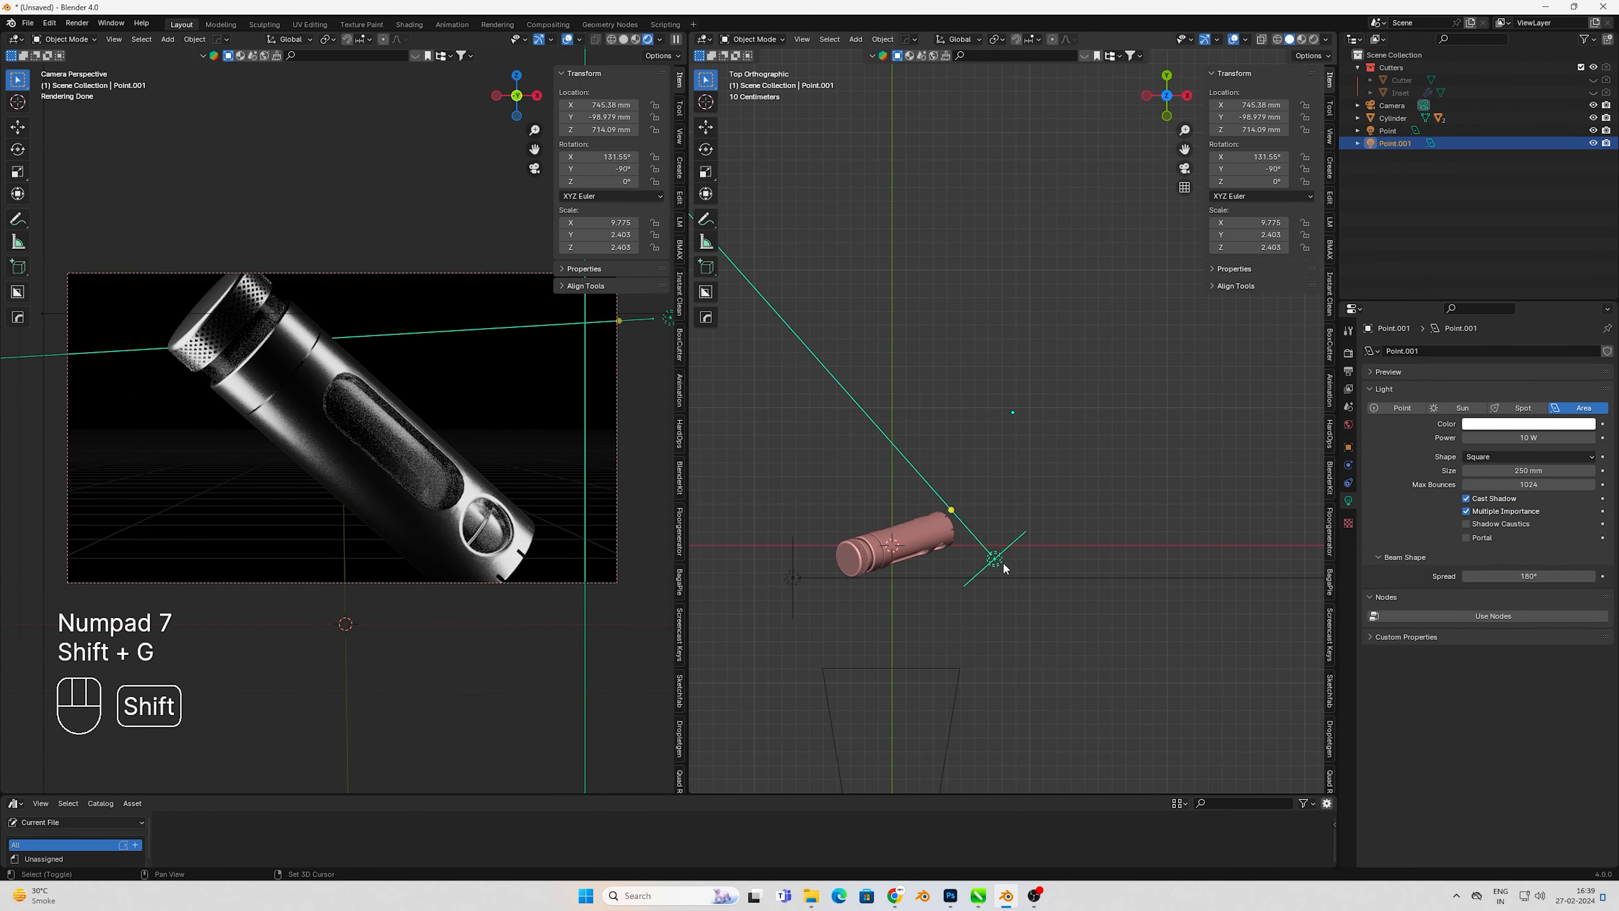
key("shift+d")
left_click(940, 419)
- Rotate the rear light about 138° around Z and stretch it along global X to a local Y scale of about 16.14
key("r")
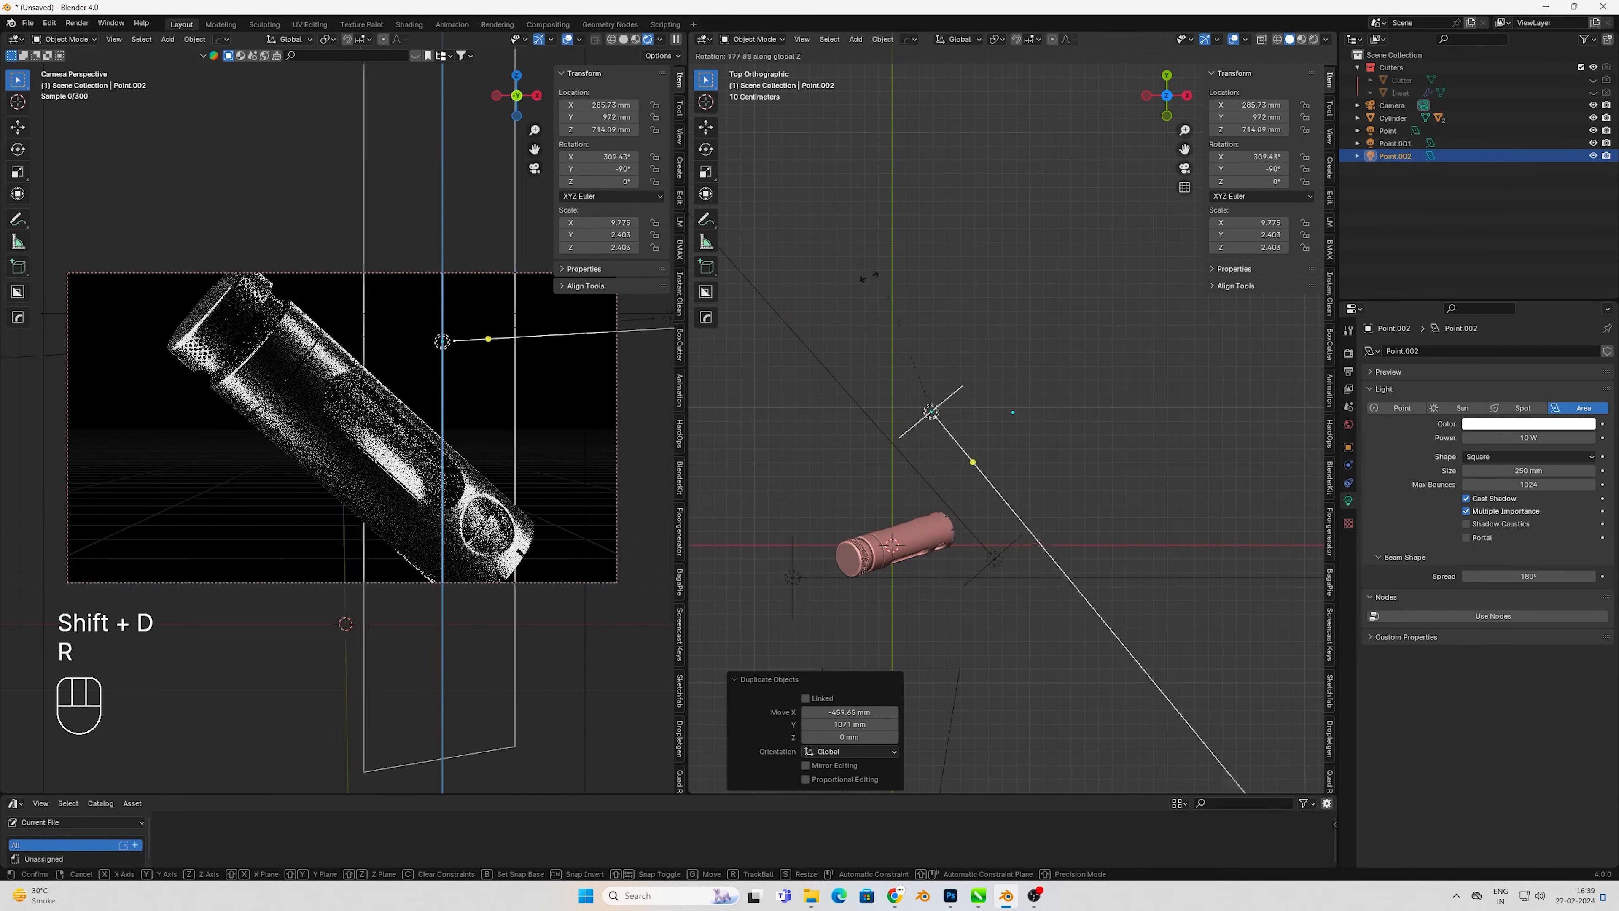
key("z")
key("z")
left_click(963, 274)
key("s")
key("x")
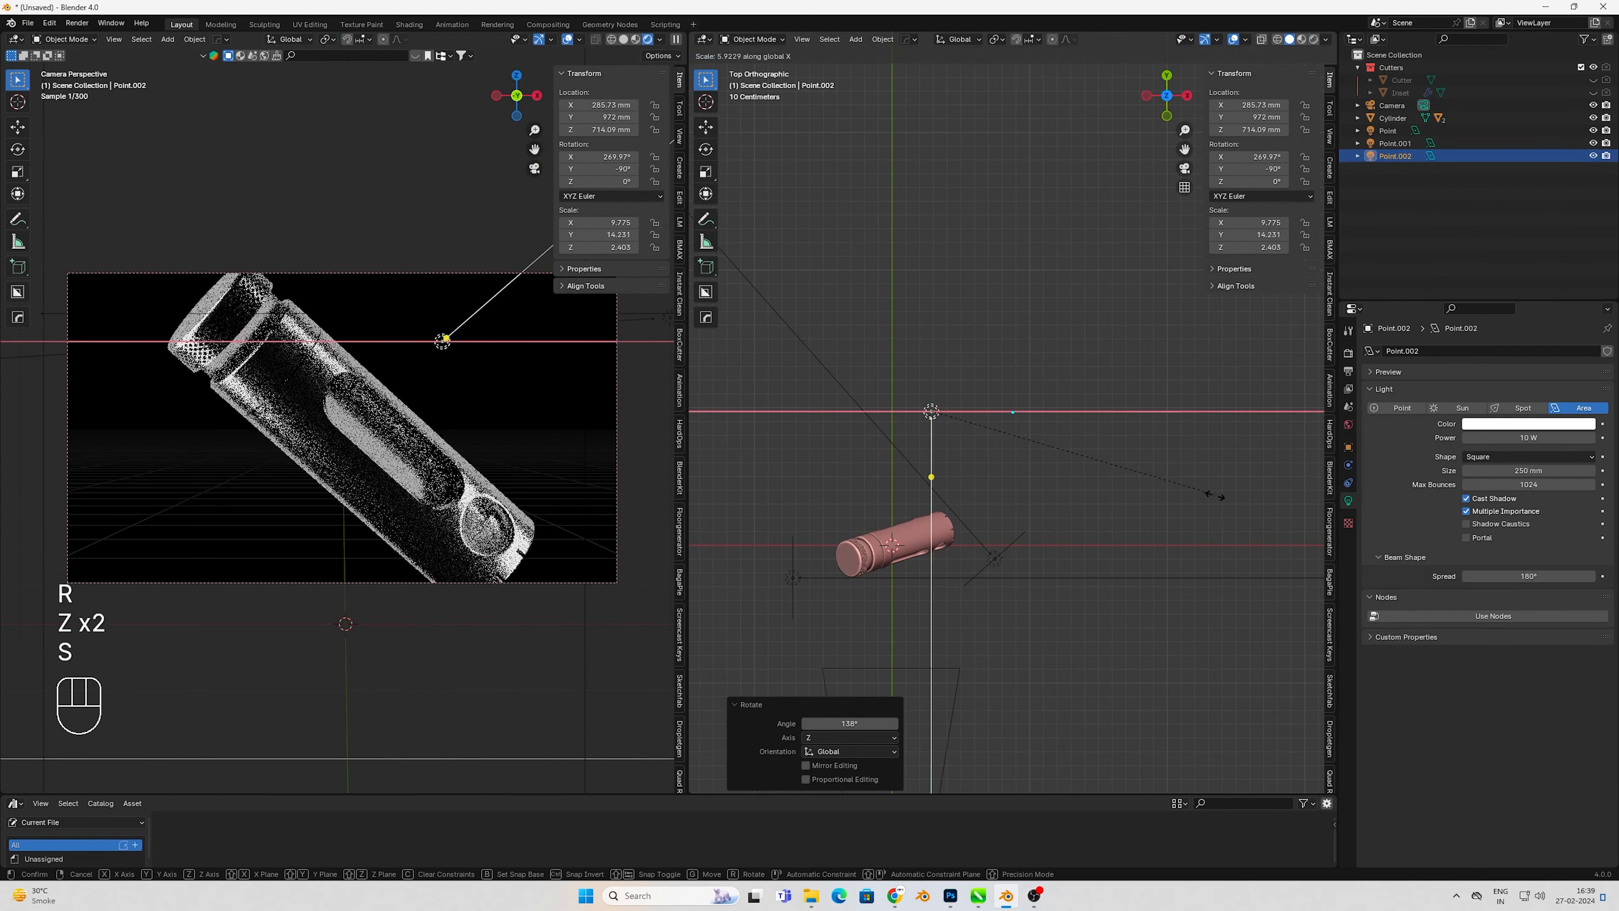
left_click(1247, 515)
- Move the rear light about 602 mm along Y and set its power to 1 W
key("g")
key("y")
left_click(958, 444)
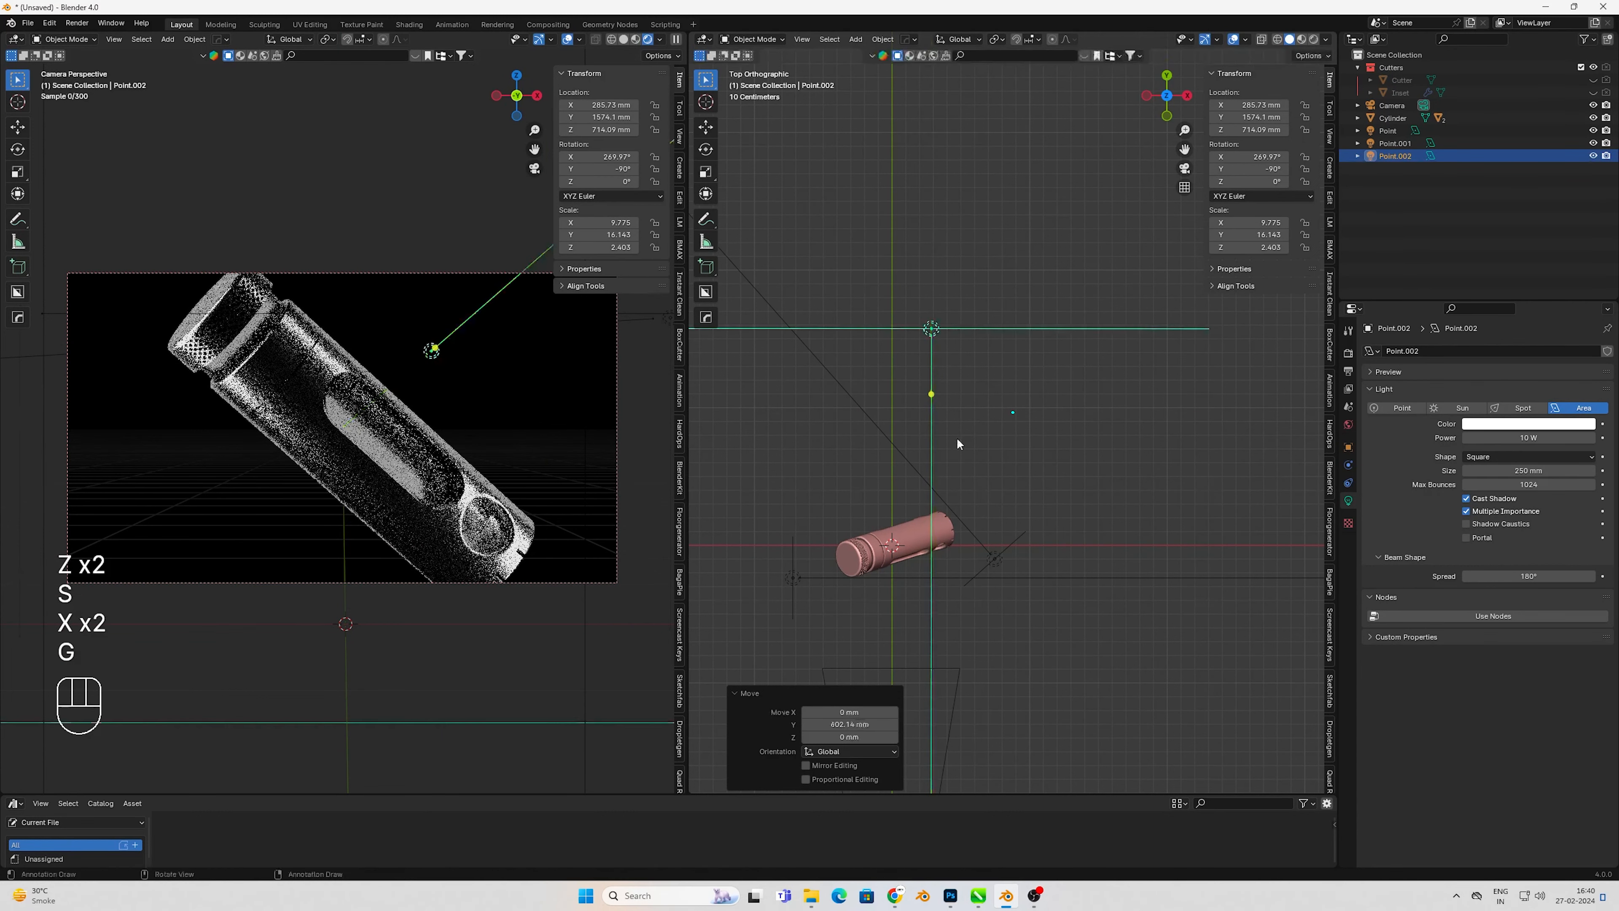
left_click(1517, 436)
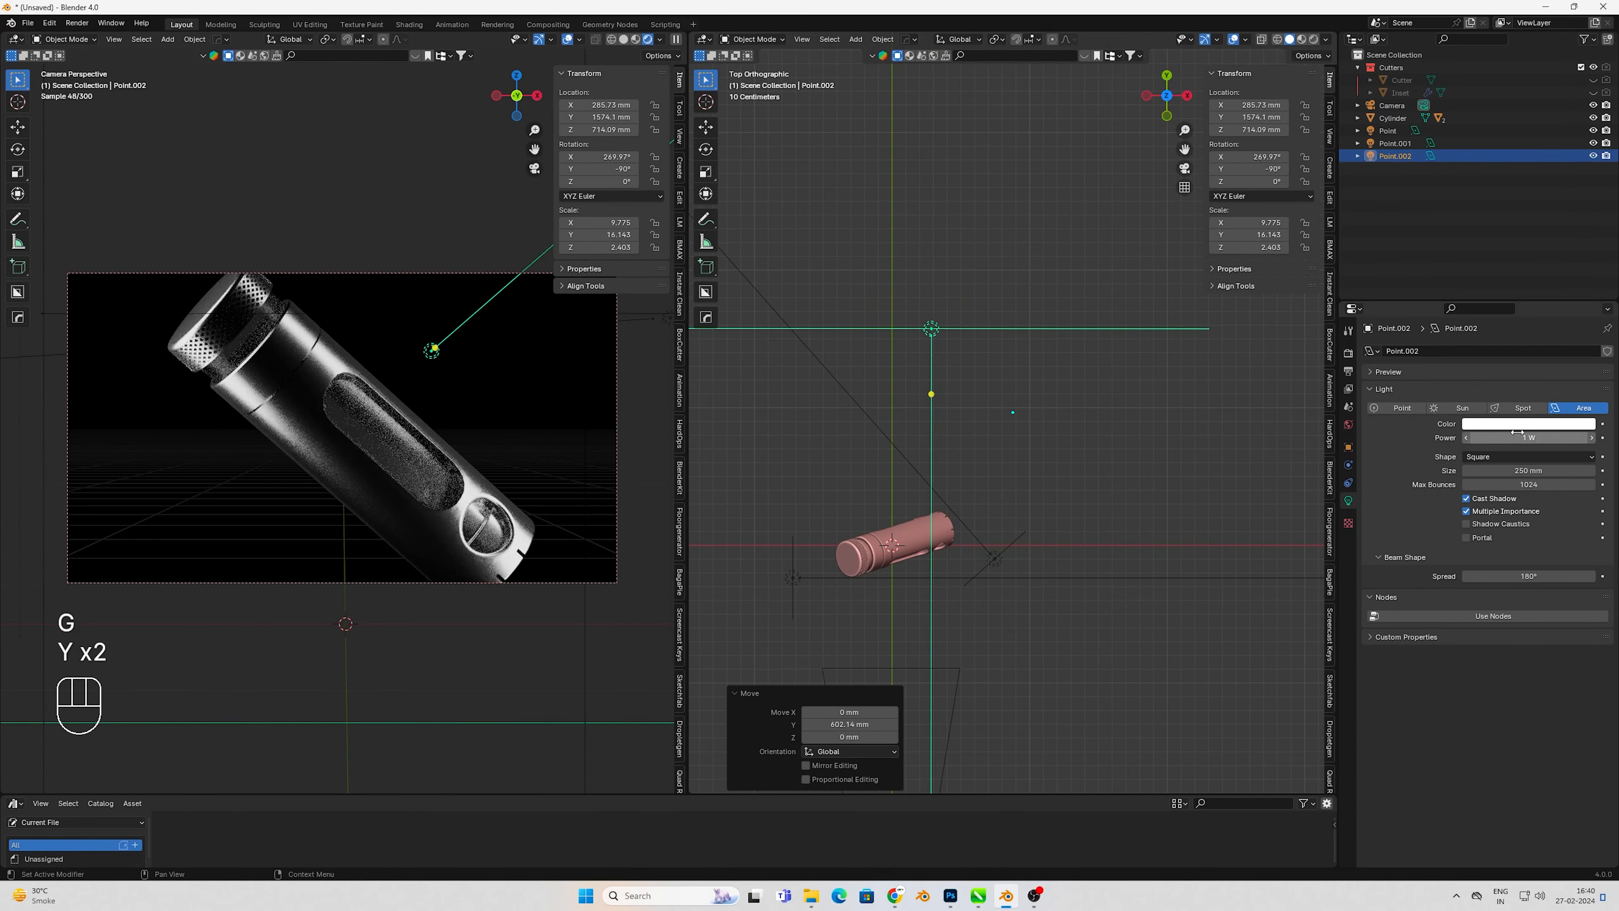
key("Return")
- Bring the rear light closer to the cylinder, to about X 134 mm and Y 705 mm, and deselect it
key("g")
left_click(941, 432)
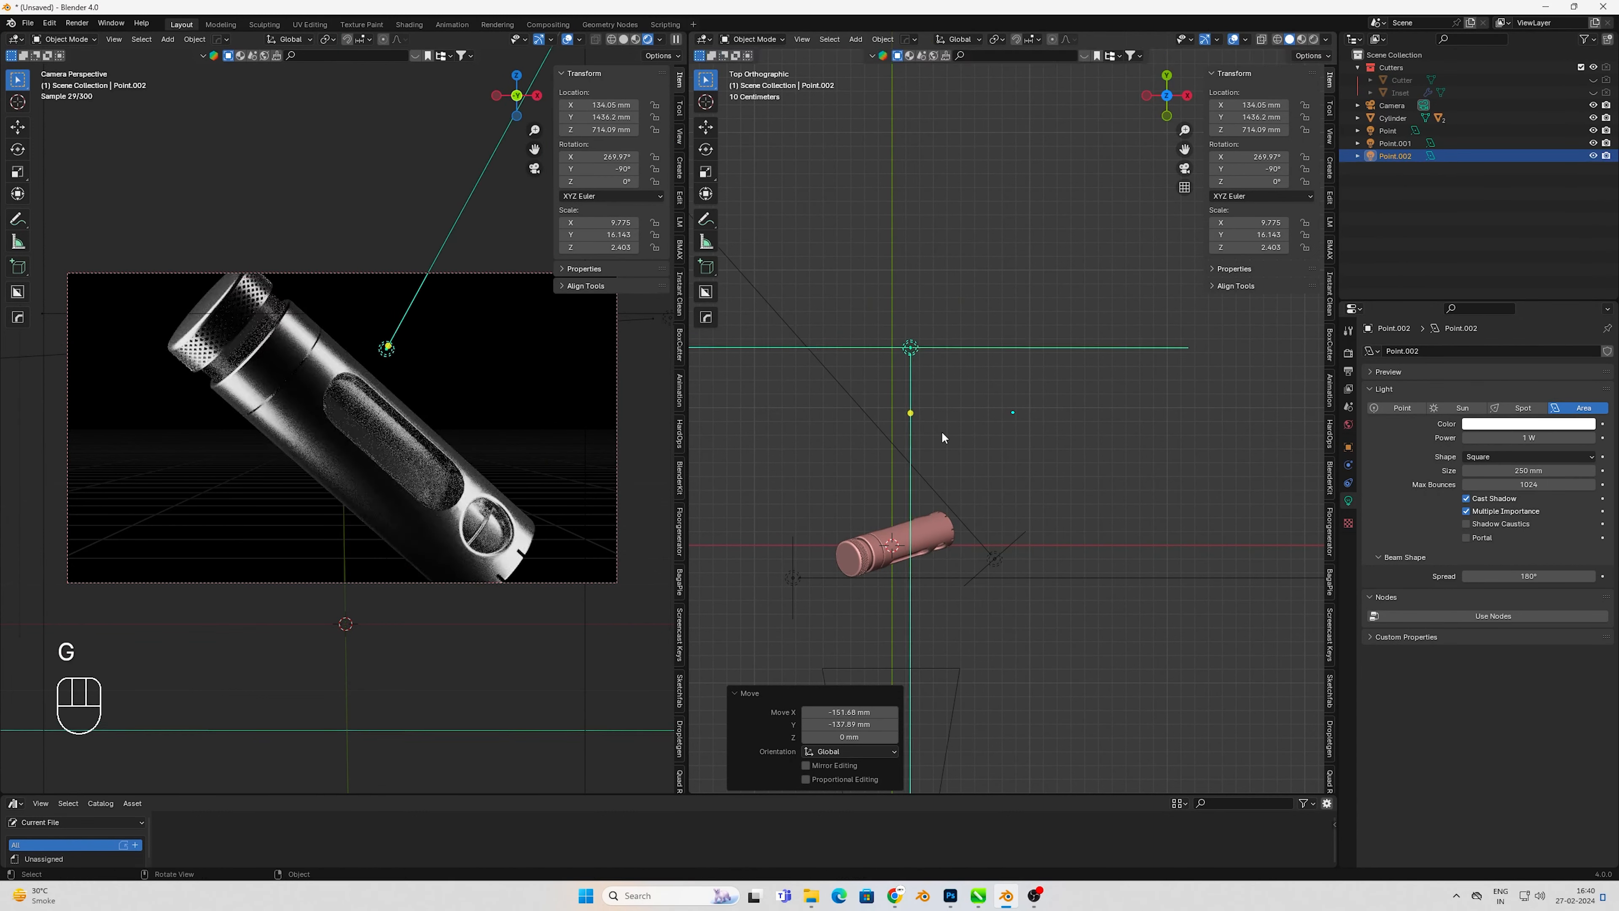
key("g")
key("y")
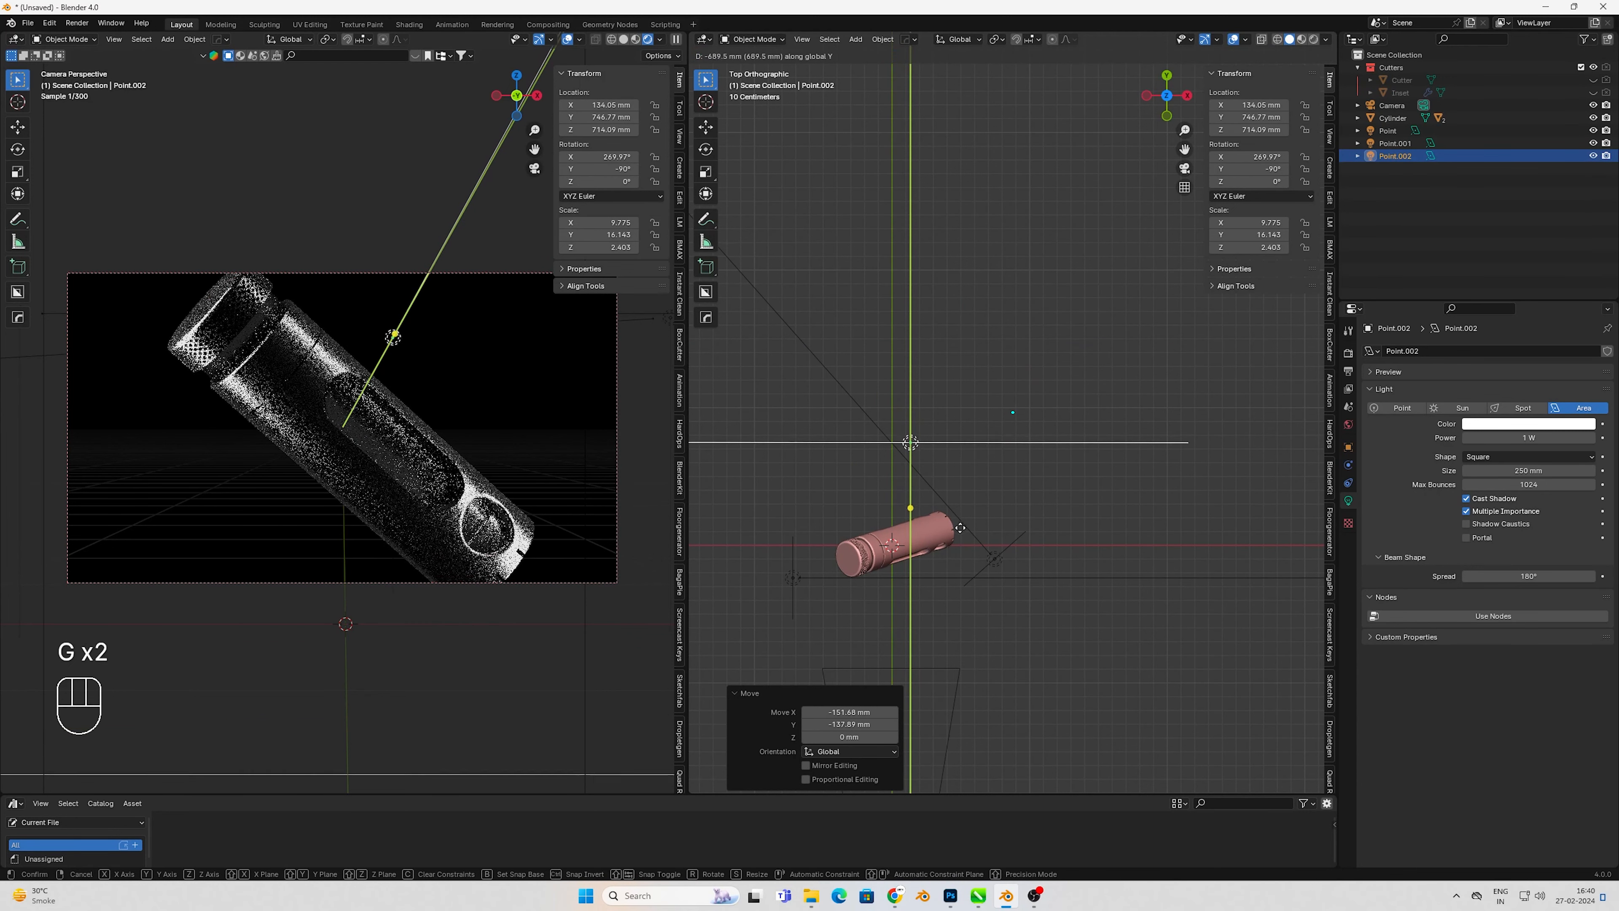
left_click(959, 541)
left_click(929, 379)
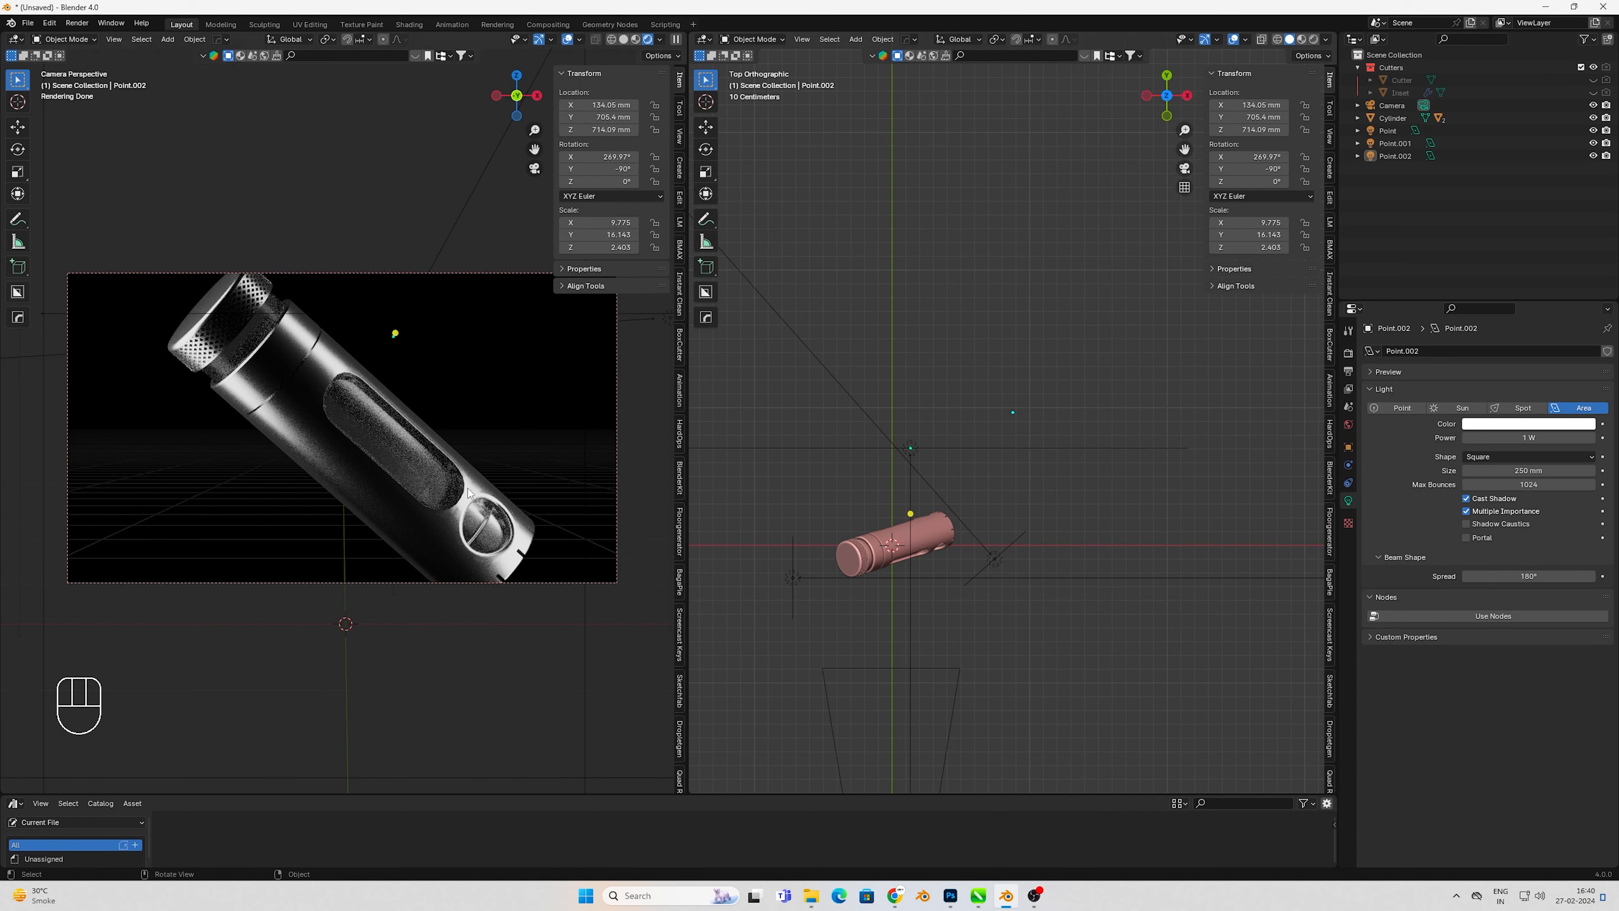
- Set the original area light's power to 15 W and scale it by about 1.618 along Y
left_click(788, 581)
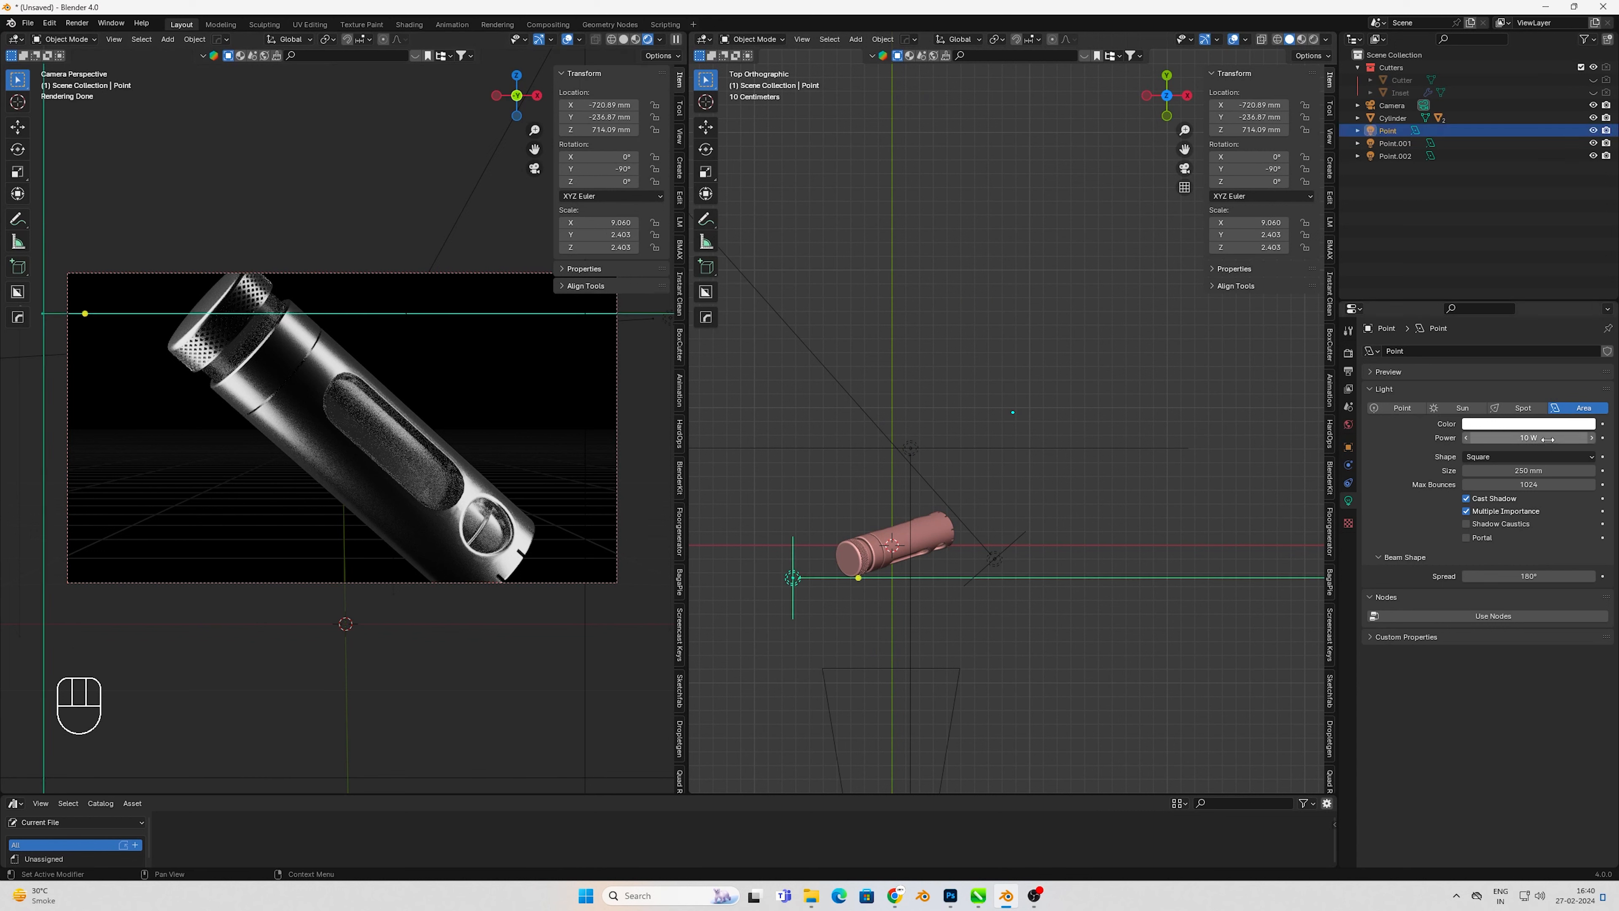
key("Return")
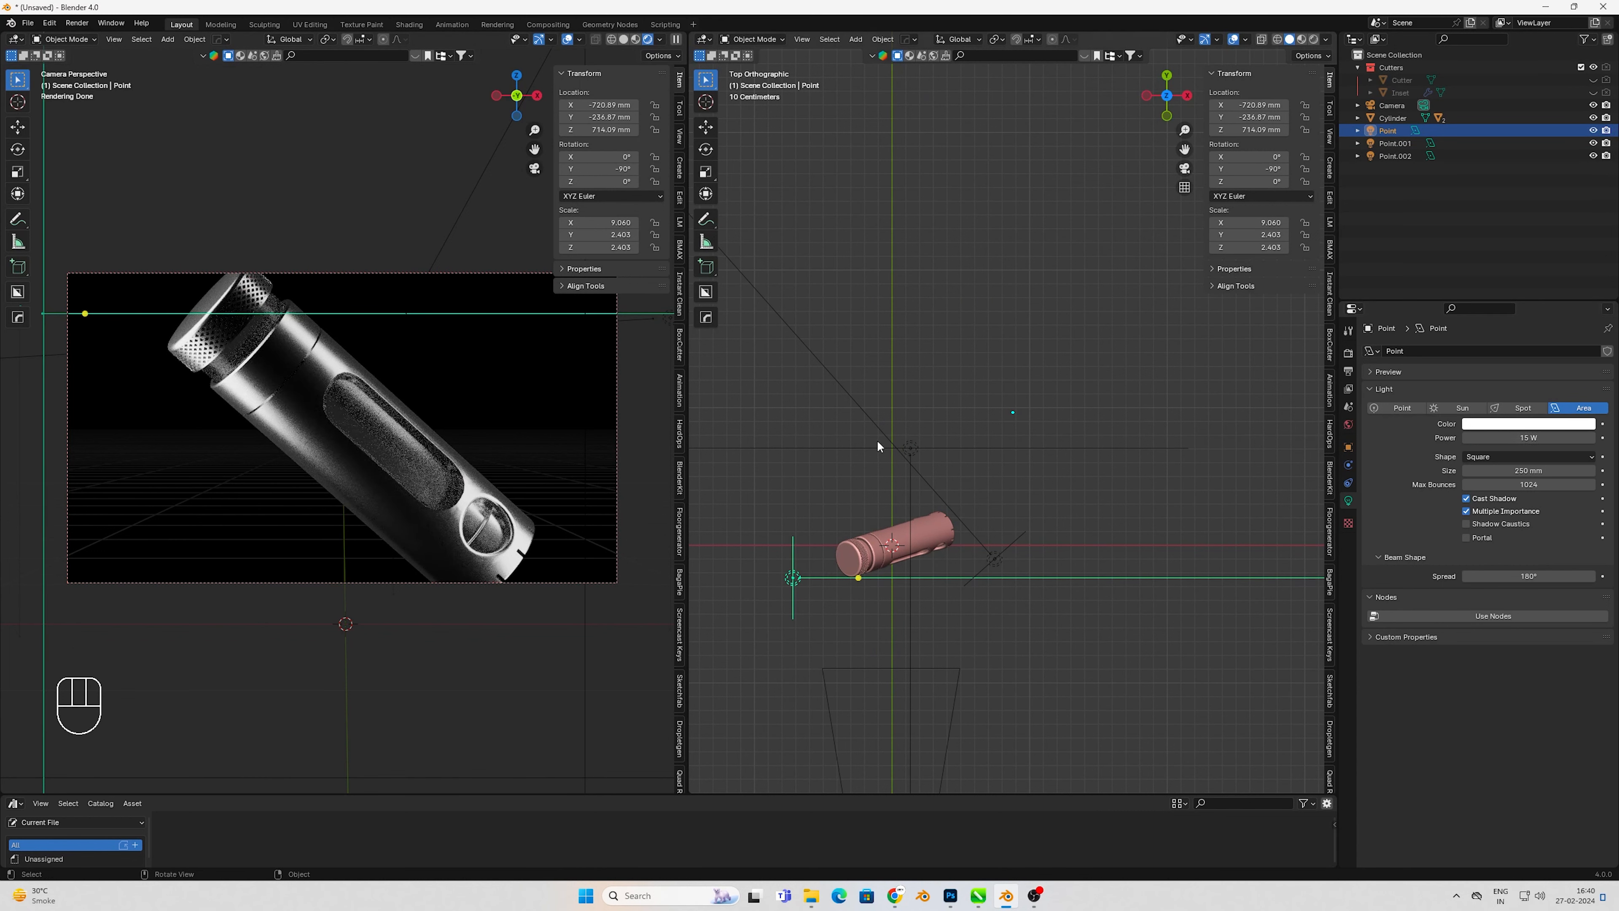
middle_click_drag(834, 543, 811, 581)
key("s")
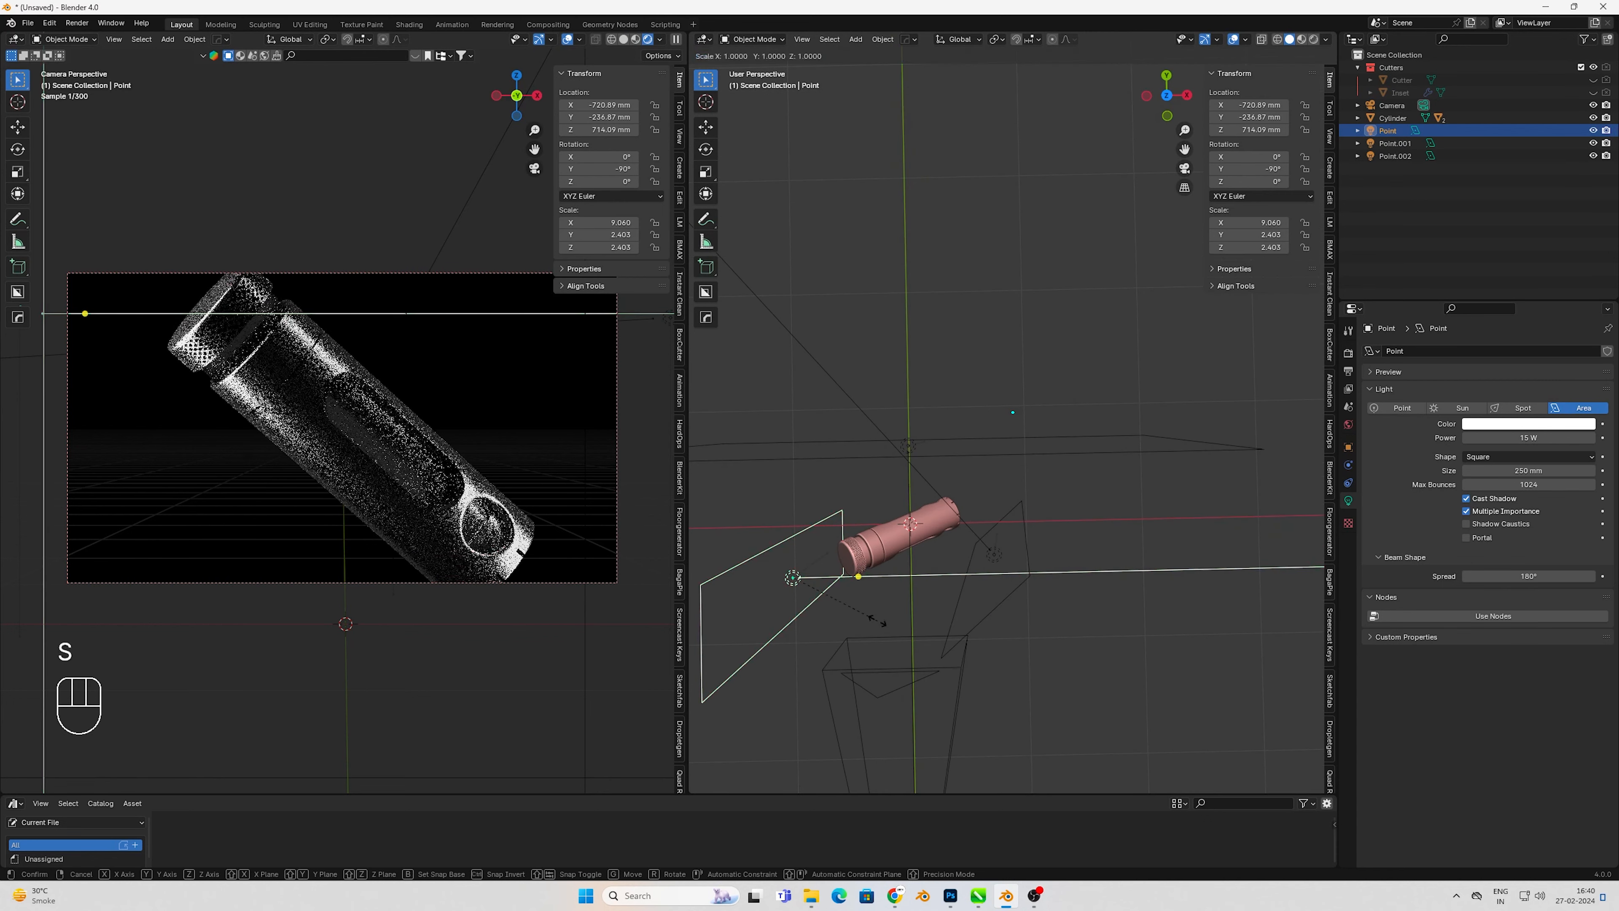
key("y")
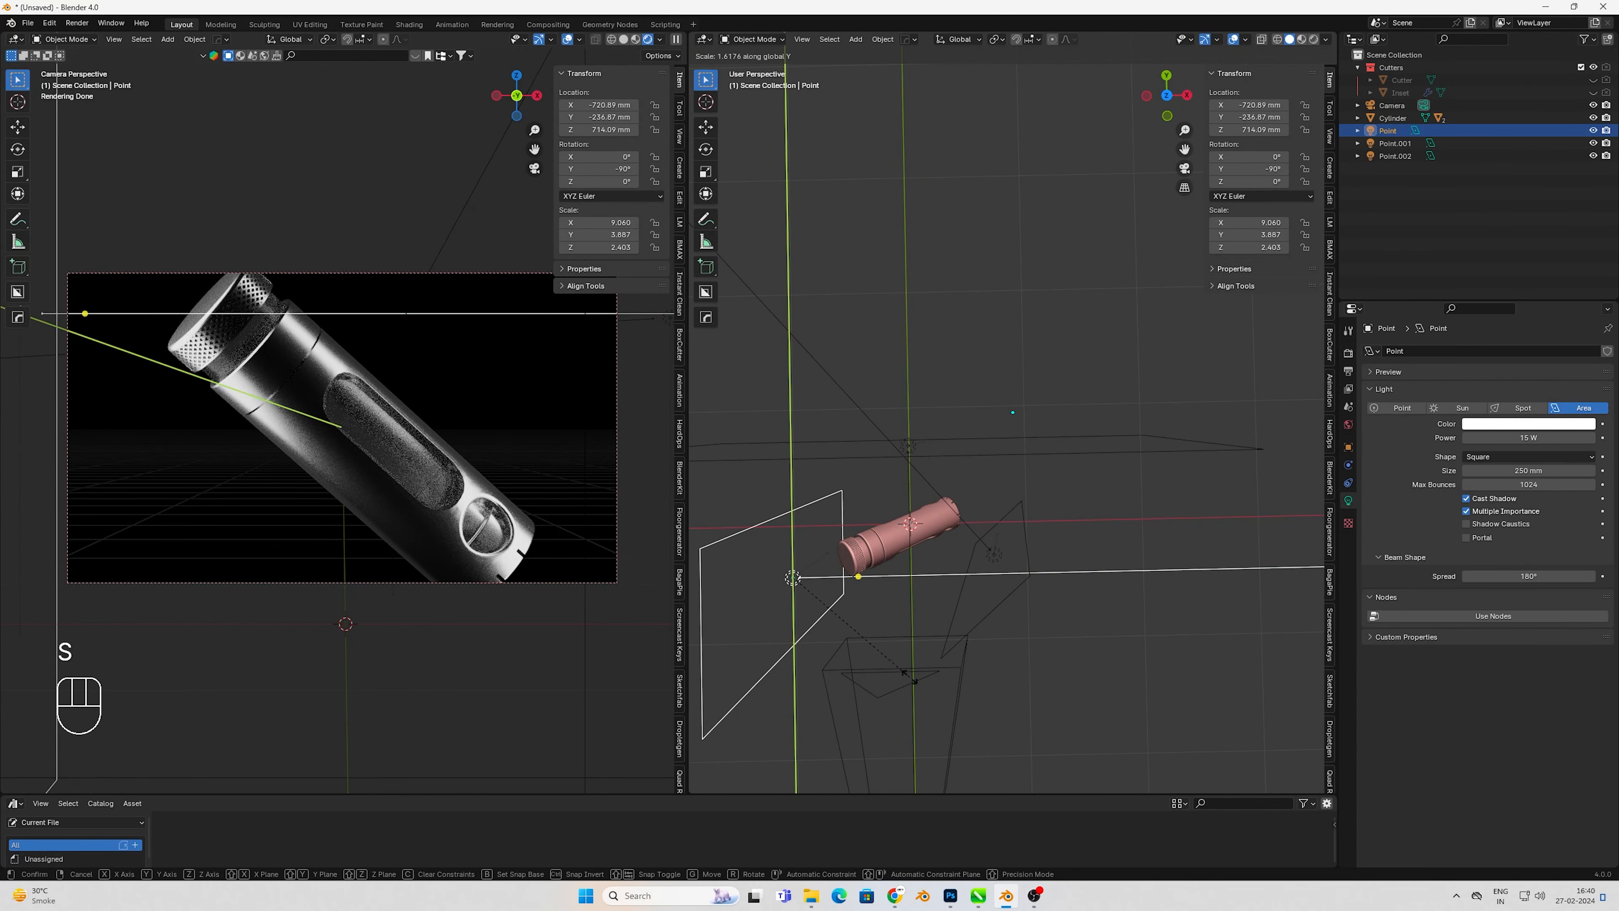
left_click(908, 676)
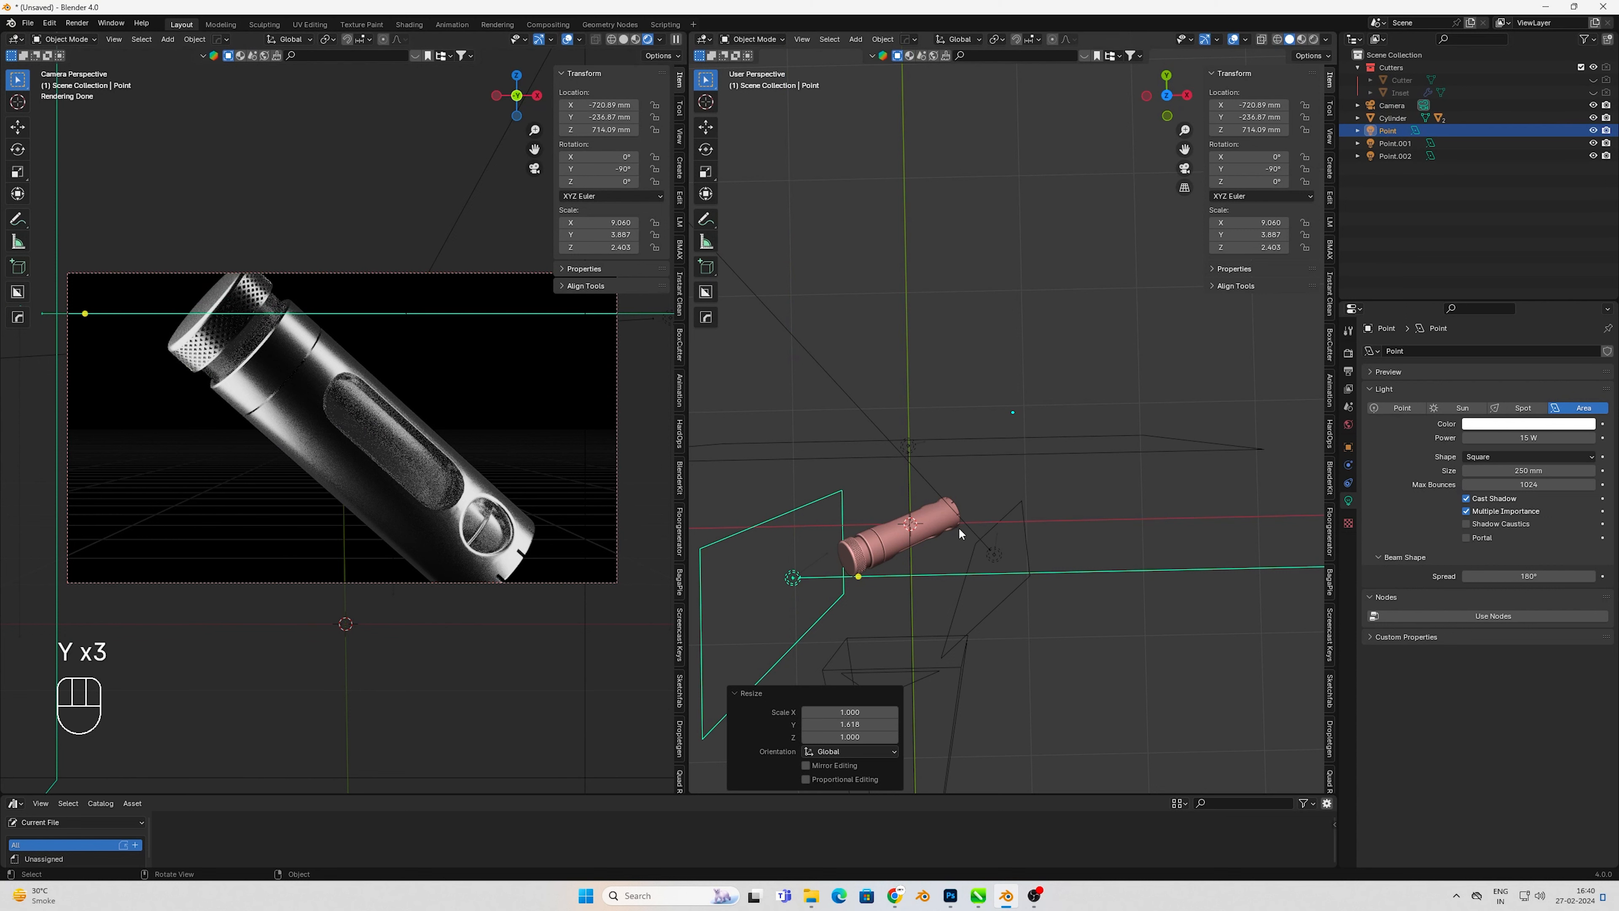
- In the cylinder's matt material nodes, reconnect Bump to the Principled BSDF's Normal input and set metallic to 1
left_click(382, 460)
left_click(703, 39)
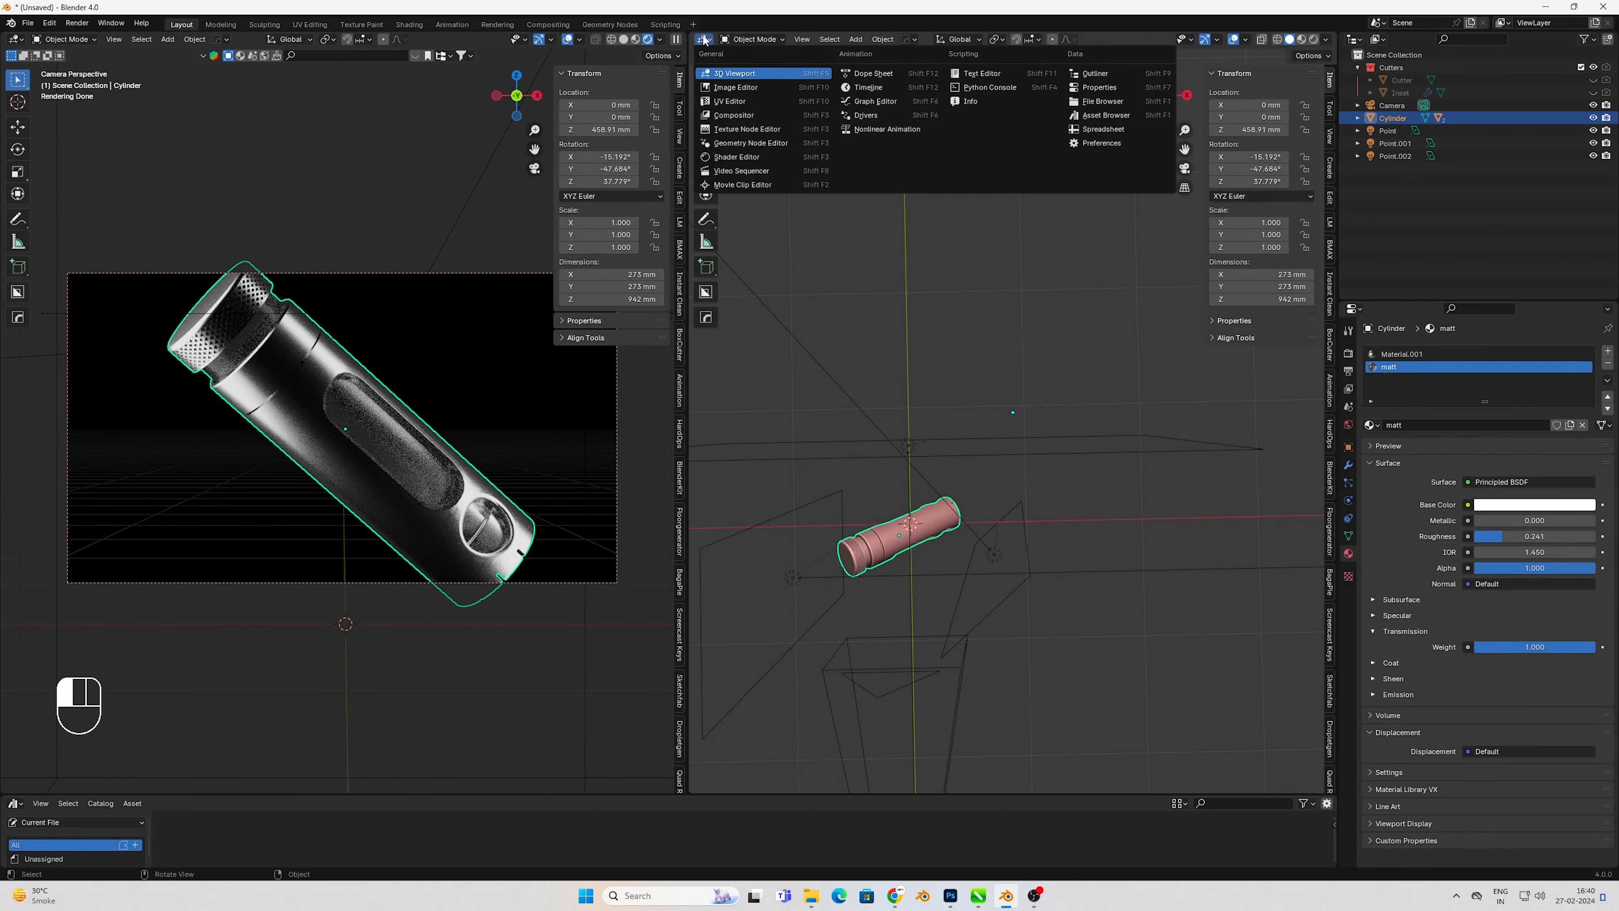
left_click(739, 157)
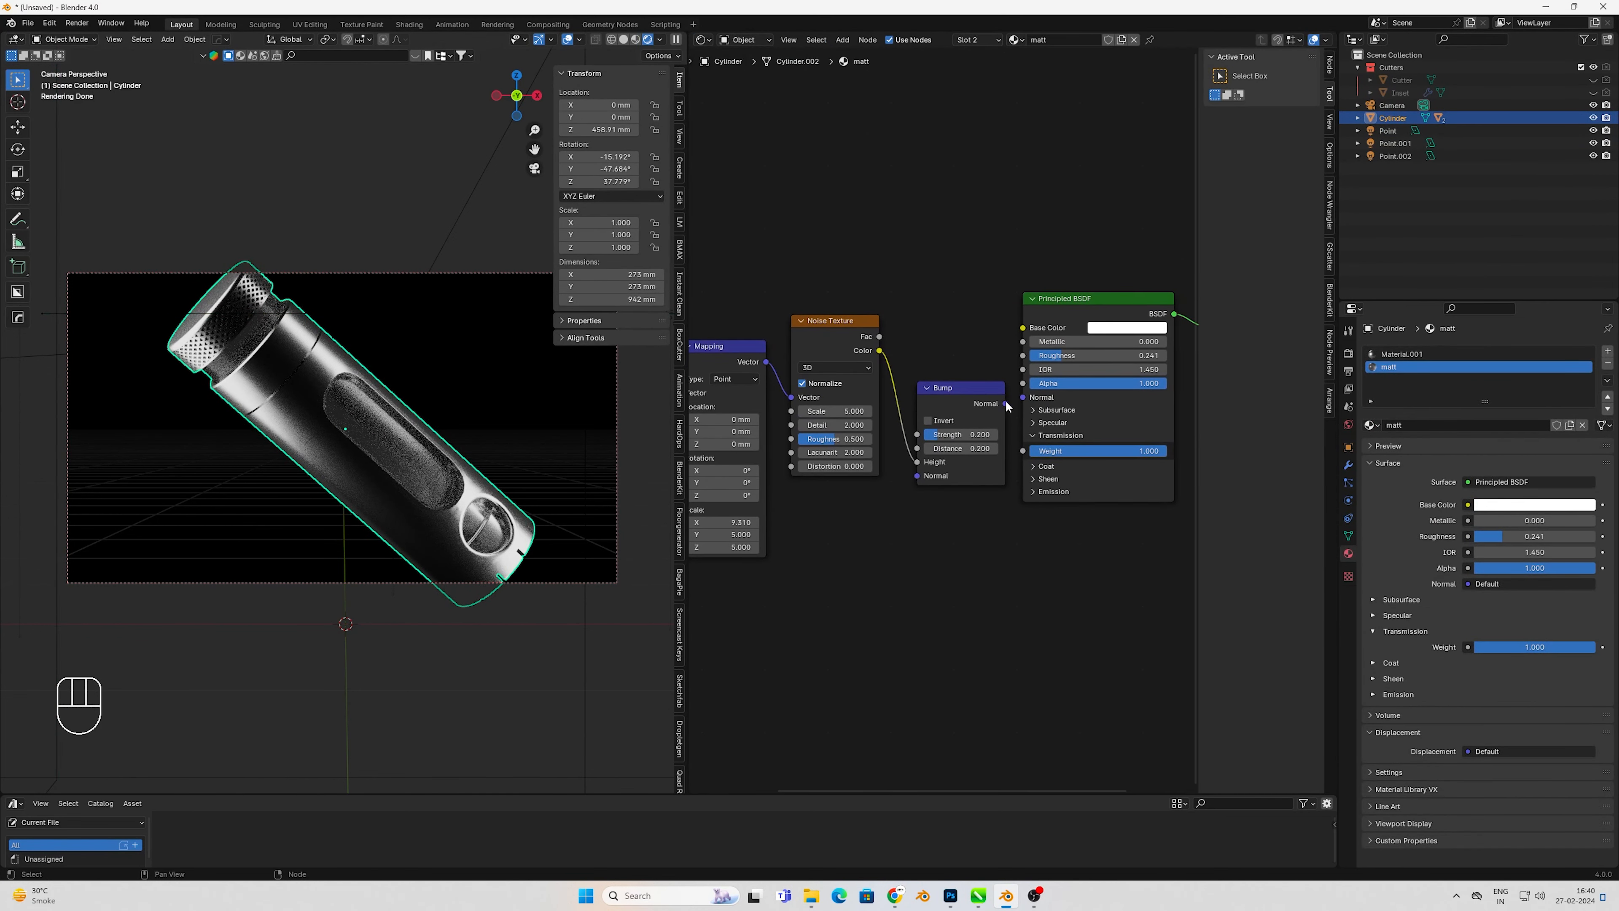
left_click_drag(1005, 403, 1021, 397)
left_click_drag(1084, 341, 1166, 341)
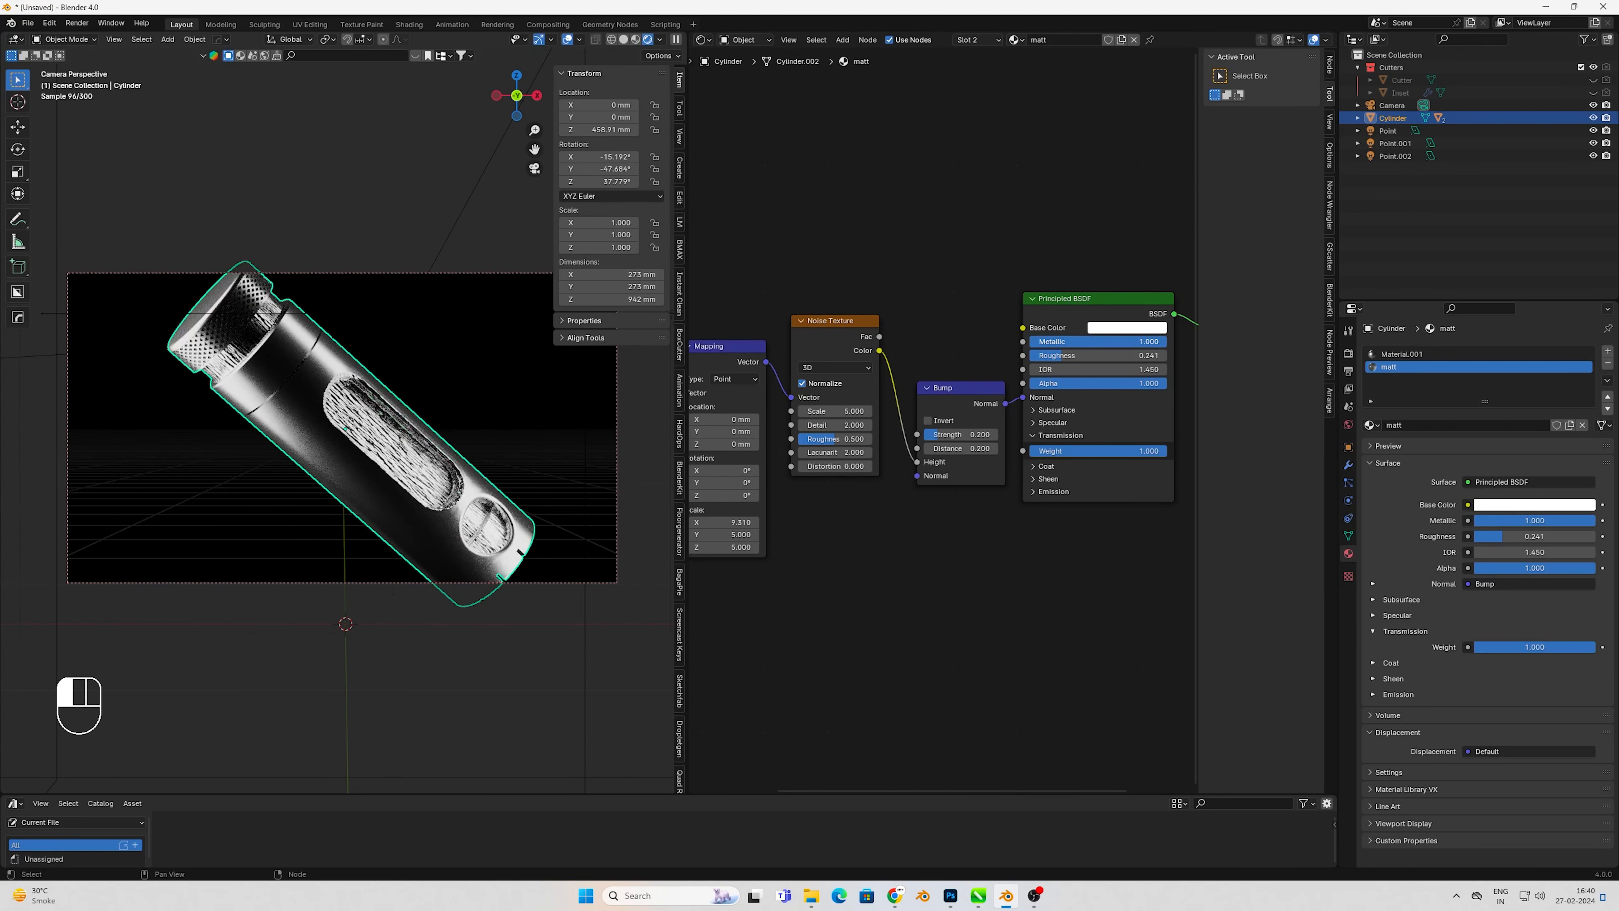
- In the matt material's Principled BSDF, set transmission weight to 0 and darken the base color to a grey with value about 0.121
left_click_drag(1117, 448, 1032, 450)
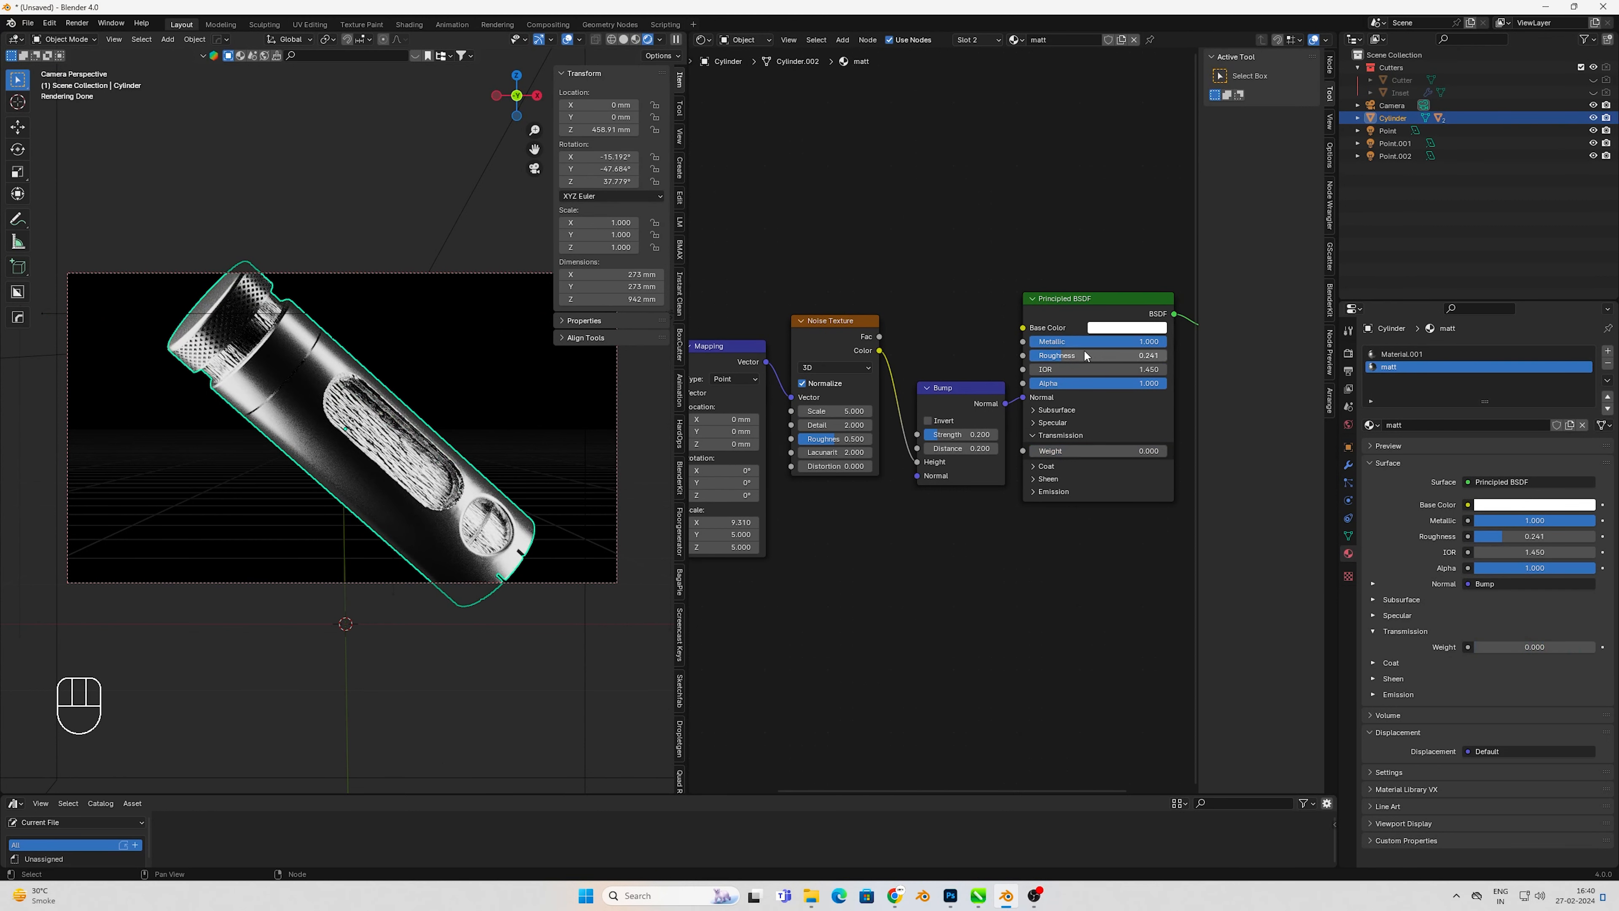
left_click(1113, 327)
left_click_drag(1214, 189, 1213, 203)
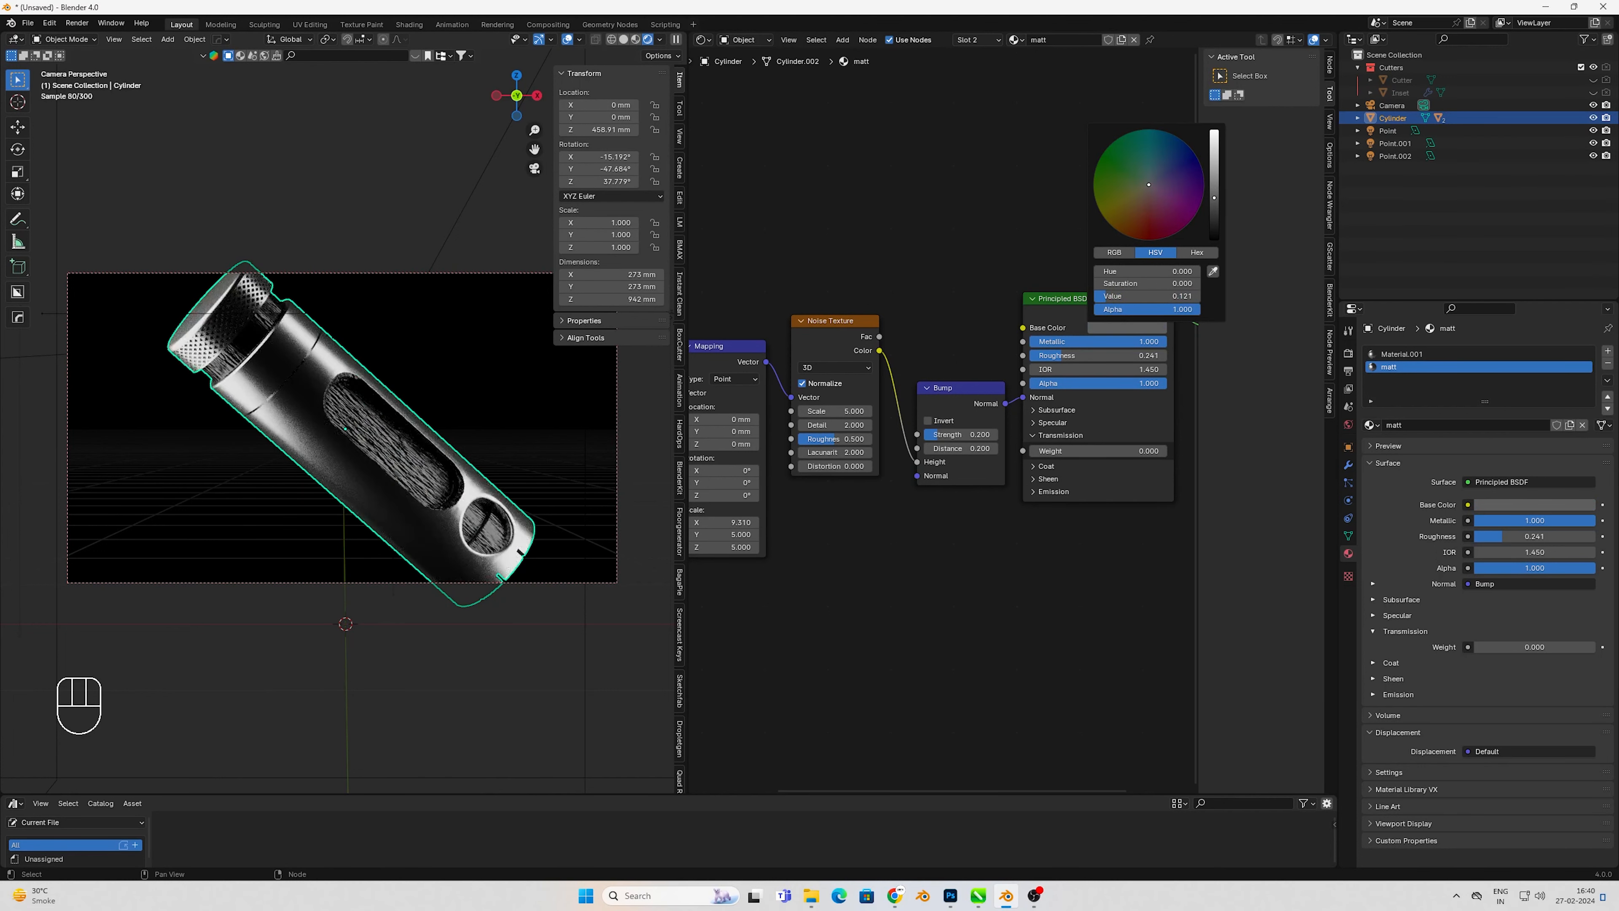
- Set the Bump node's strength and distance to 0.1 and raise the matt material's roughness to about 0.577
double_click(963, 432)
type(".1")
key("Tab")
type(".1")
key("Return")
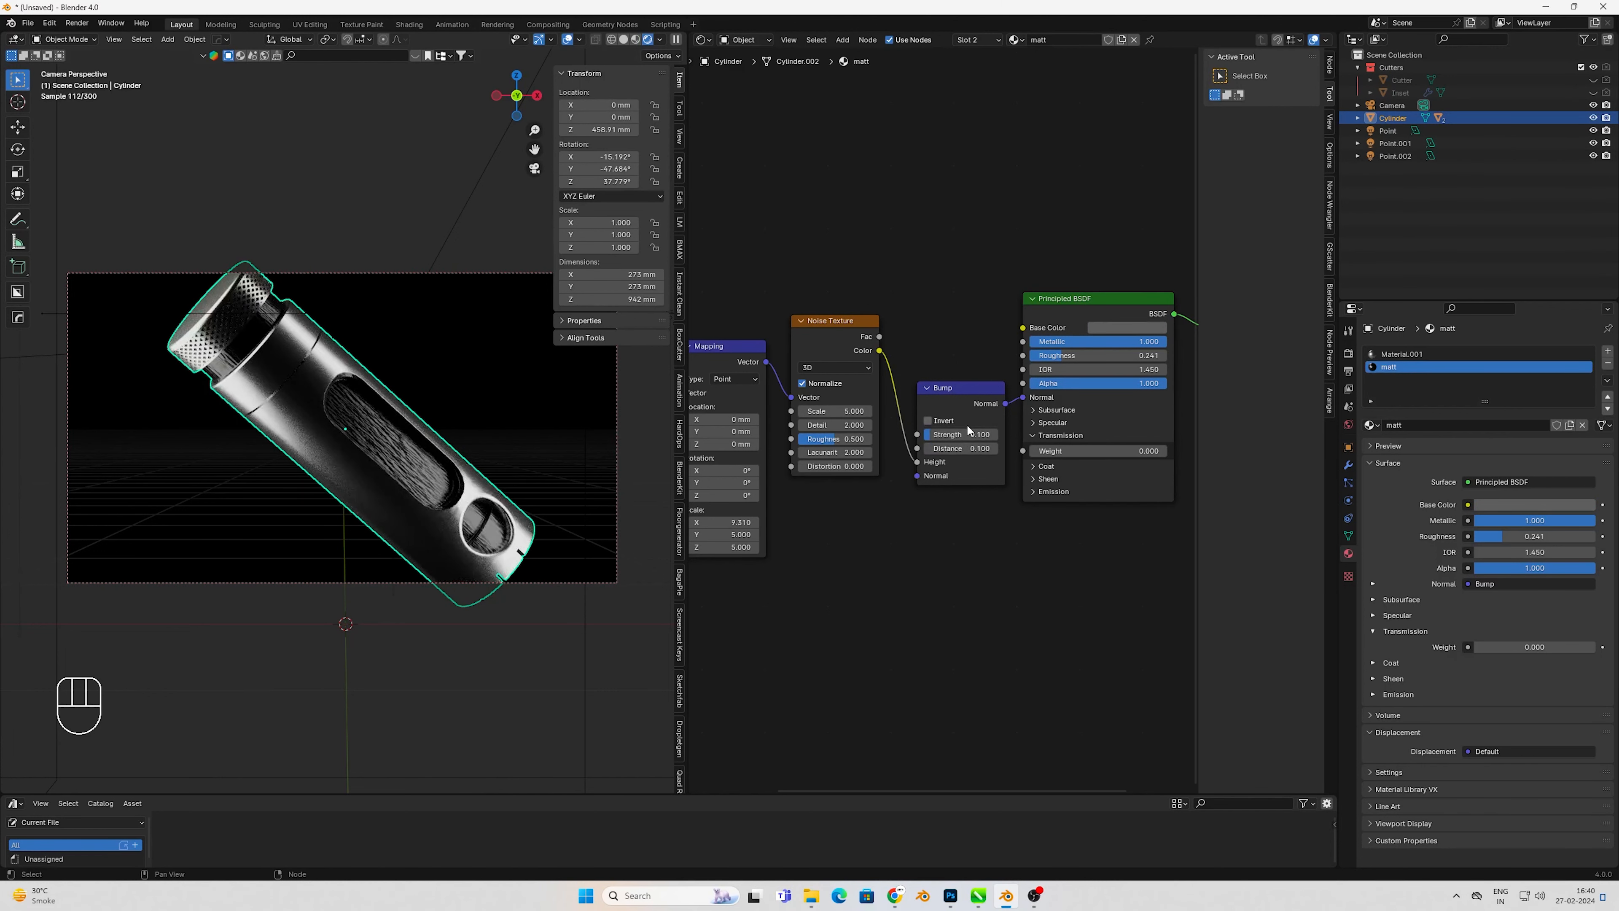
left_click_drag(1056, 354, 1108, 355)
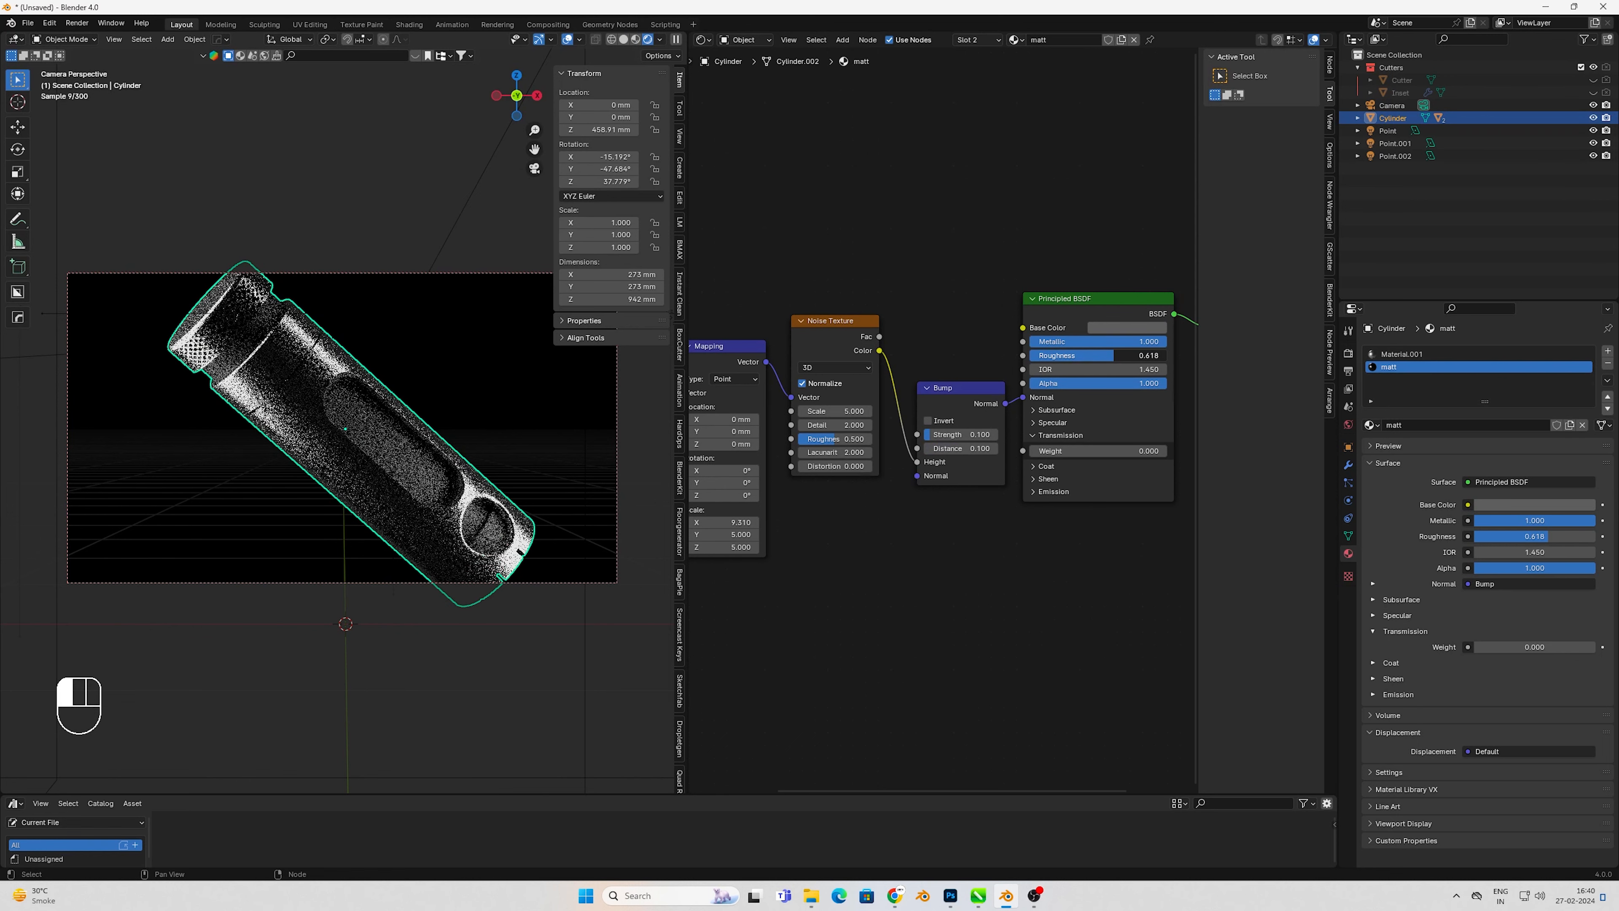
- Deselect the cylinder and show the viewport in solid shading, and run a trial render before closing its window
left_click(216, 171)
key("z")
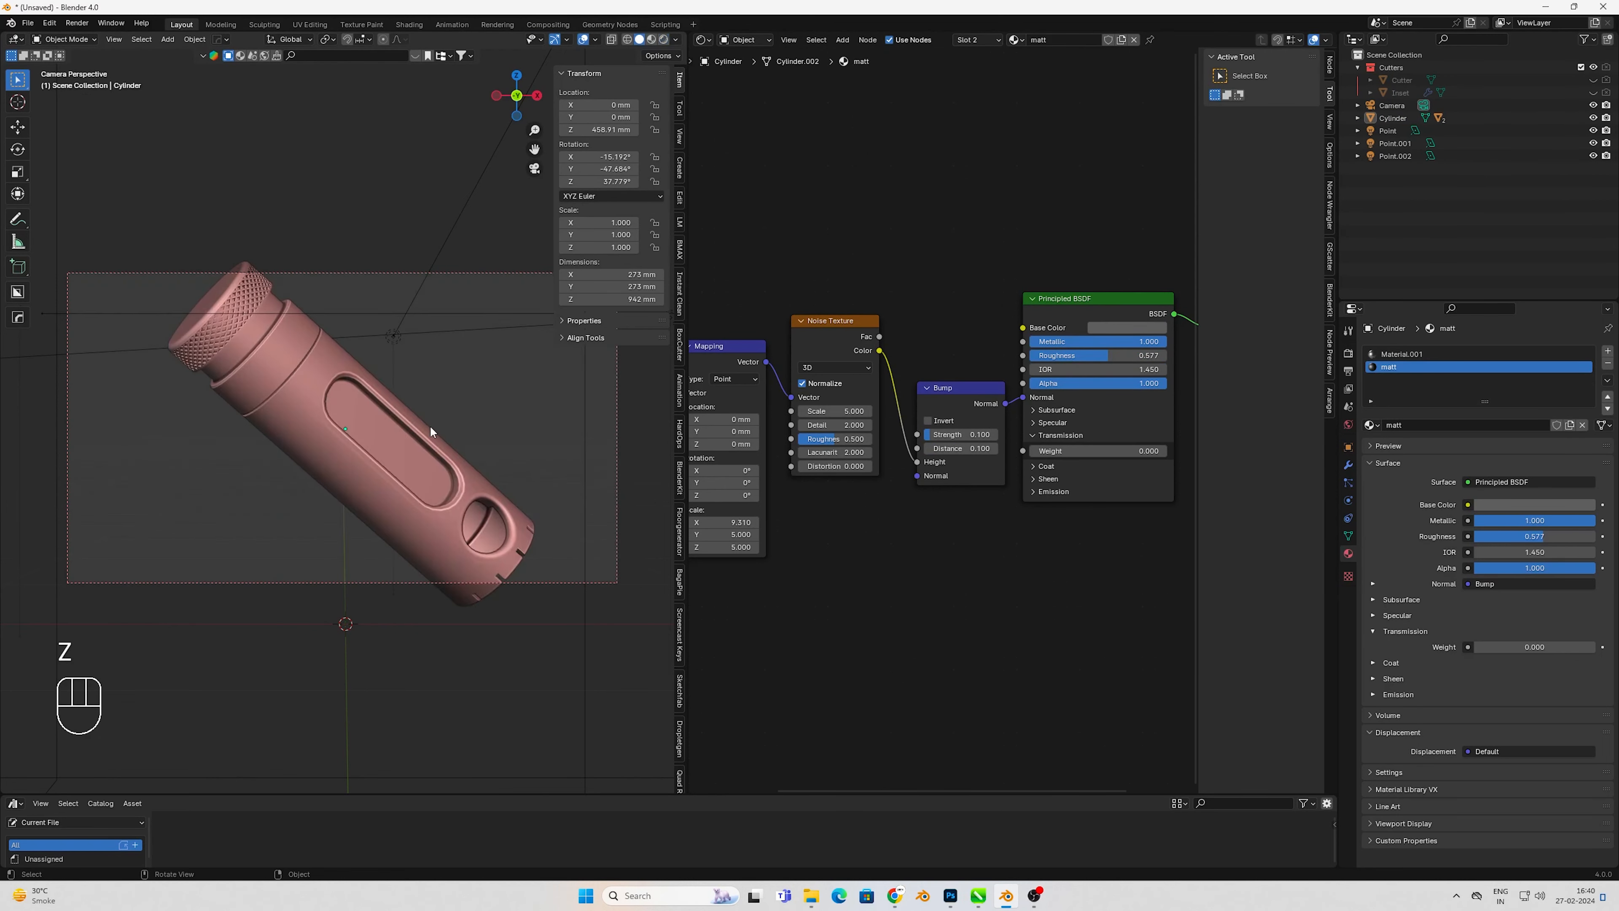
key("ctrl+s")
left_click(1380, 831)
key("ctrl+s")
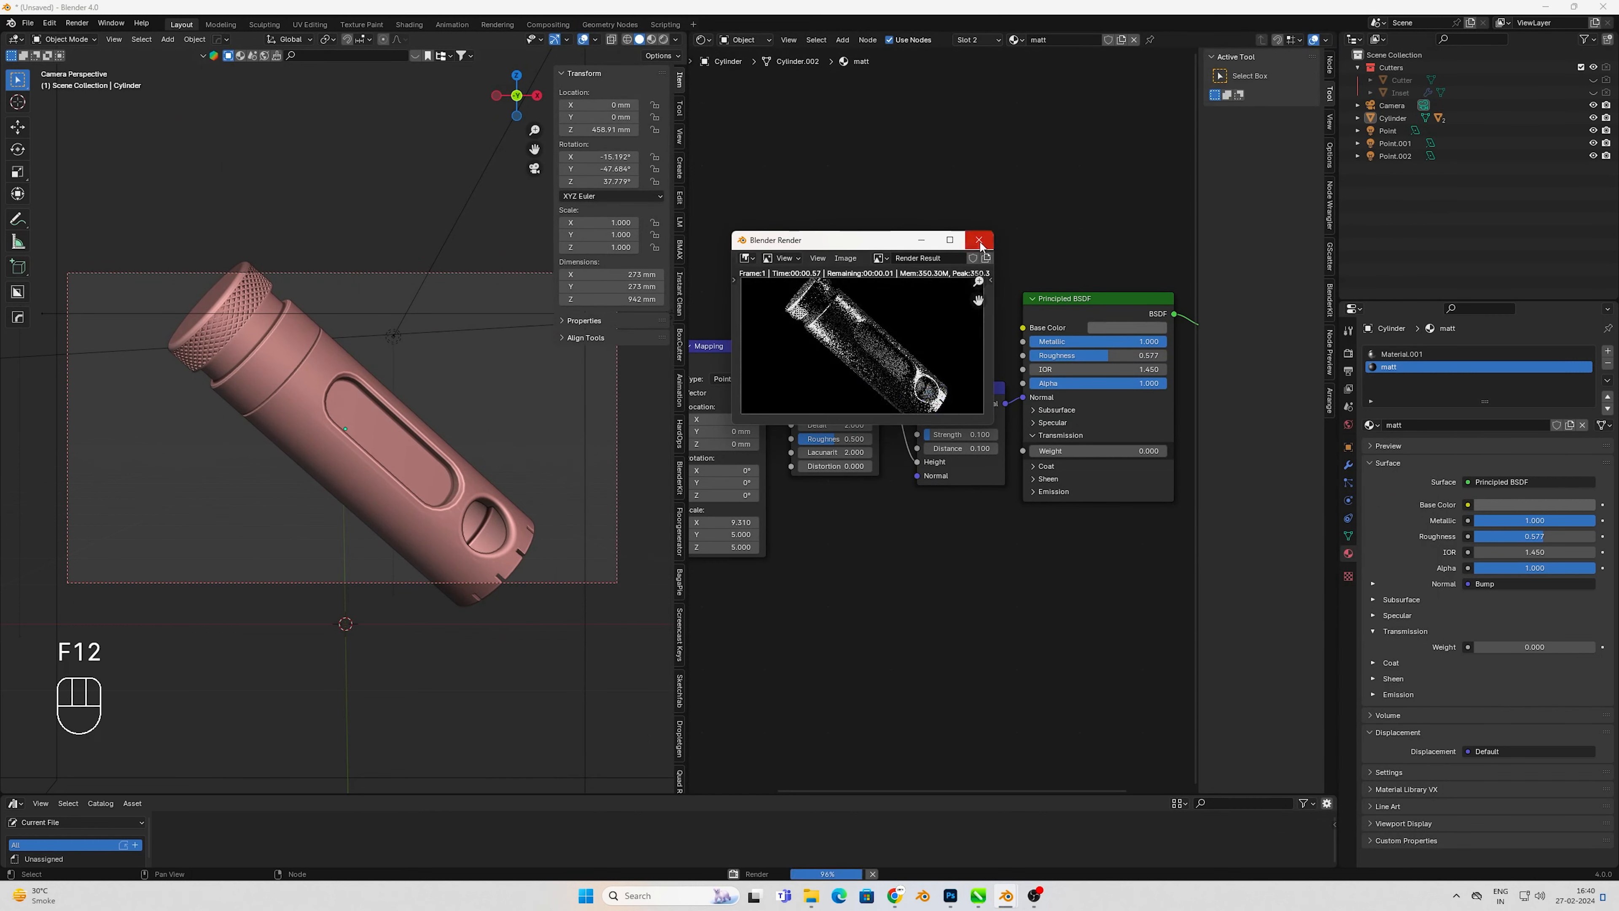
left_click(978, 240)
- Set the output resolution scale to 100% and render the camera view at 1920 × 1080 px in a maximized render window
left_click(1347, 370)
left_click_drag(1495, 393, 1608, 393)
key("F12")
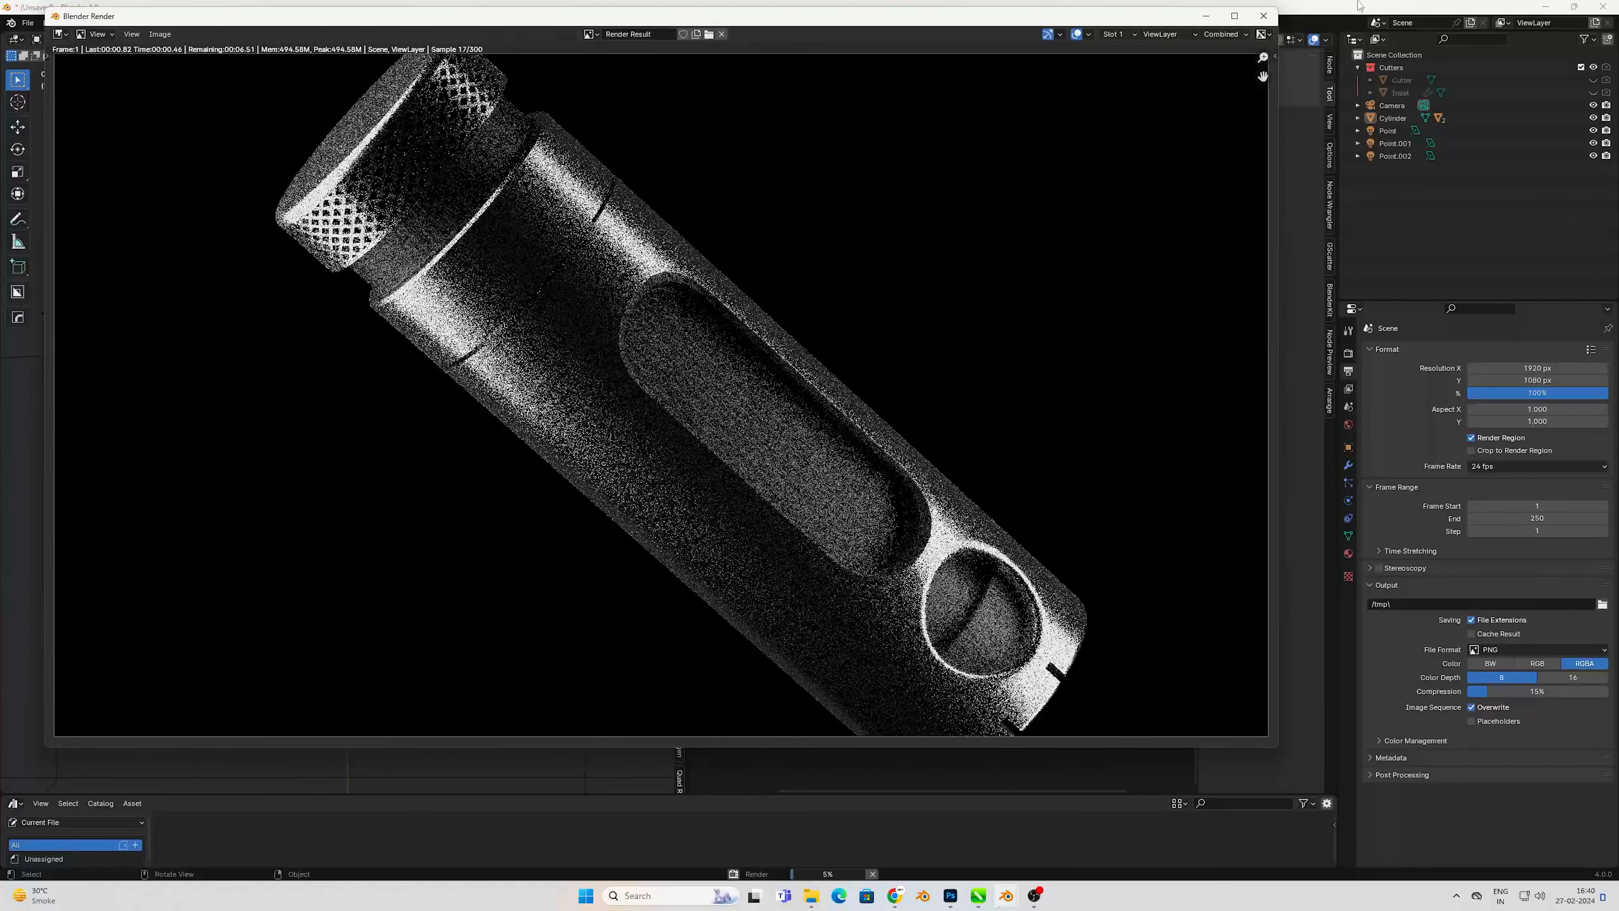
left_click(1233, 15)
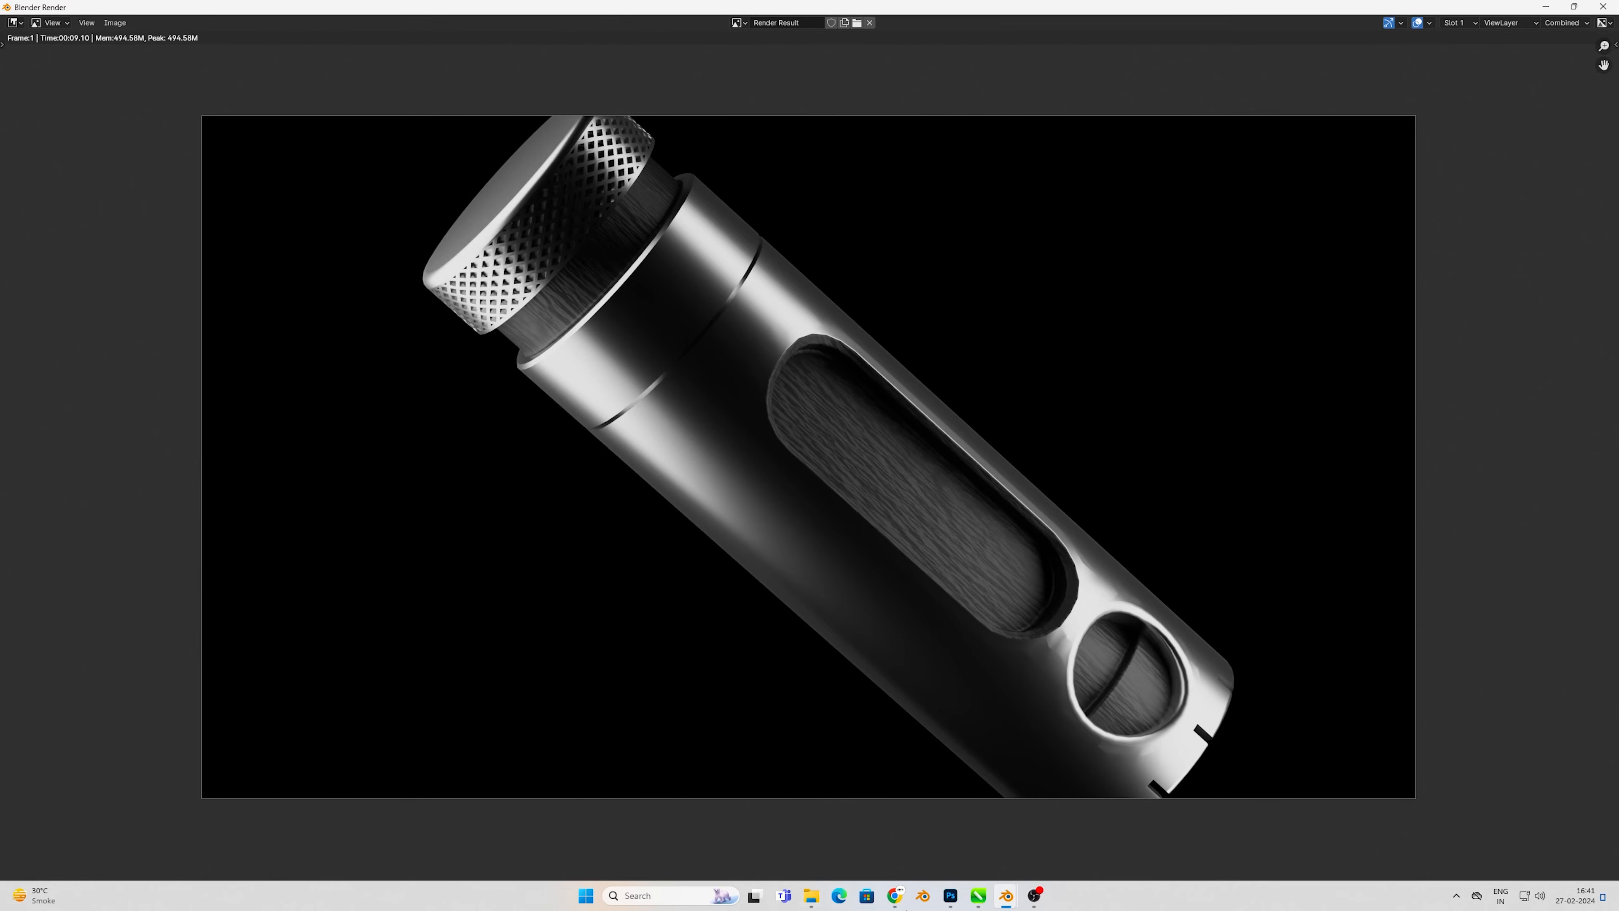
mouse_move(1035, 899)
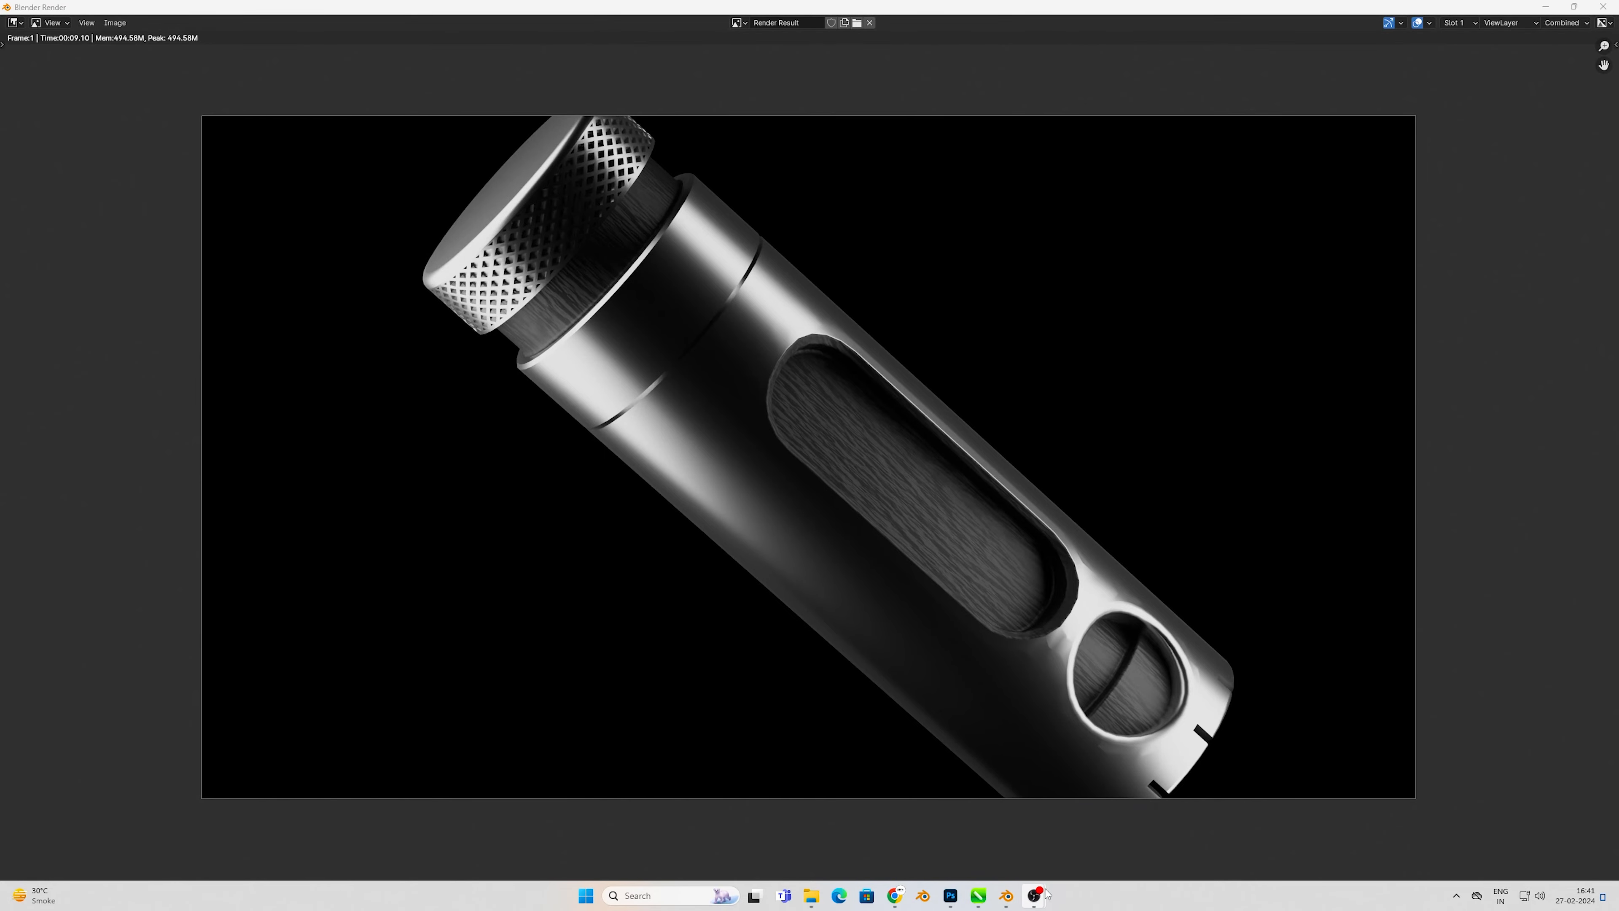